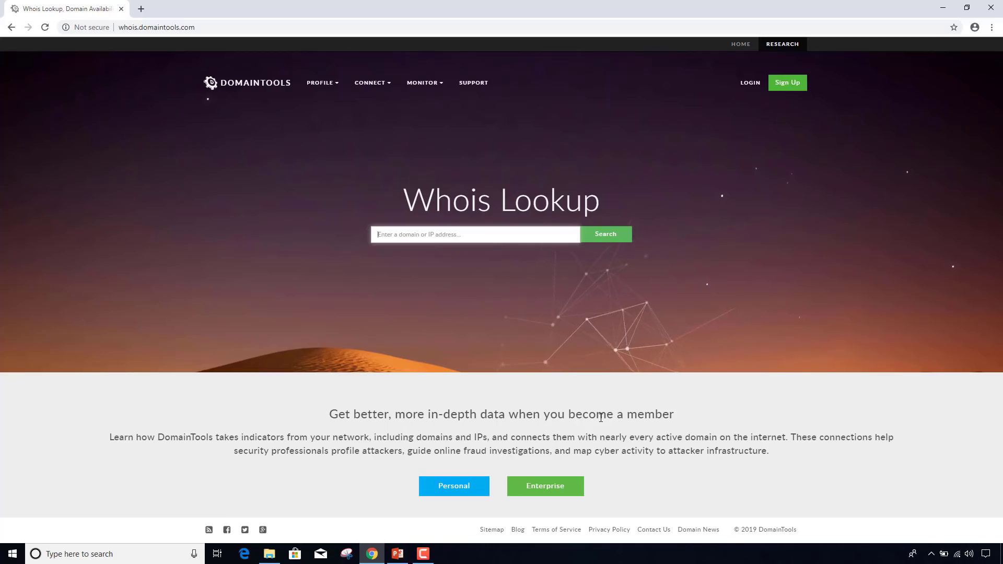
# - Look up the Whois record for google.com, then return to the Whois Lookup home page
pyautogui.write('google.com')
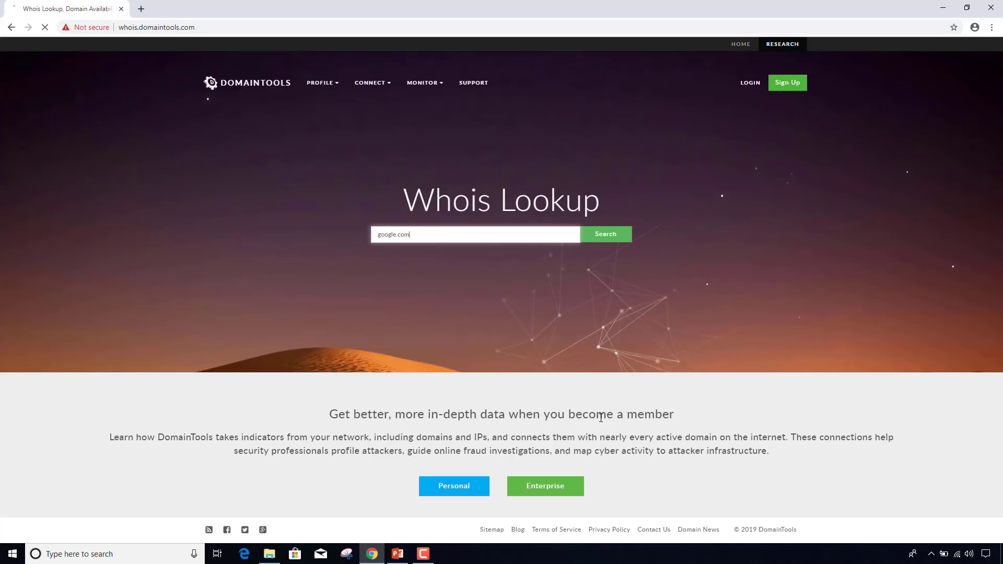
pyautogui.press('Return')
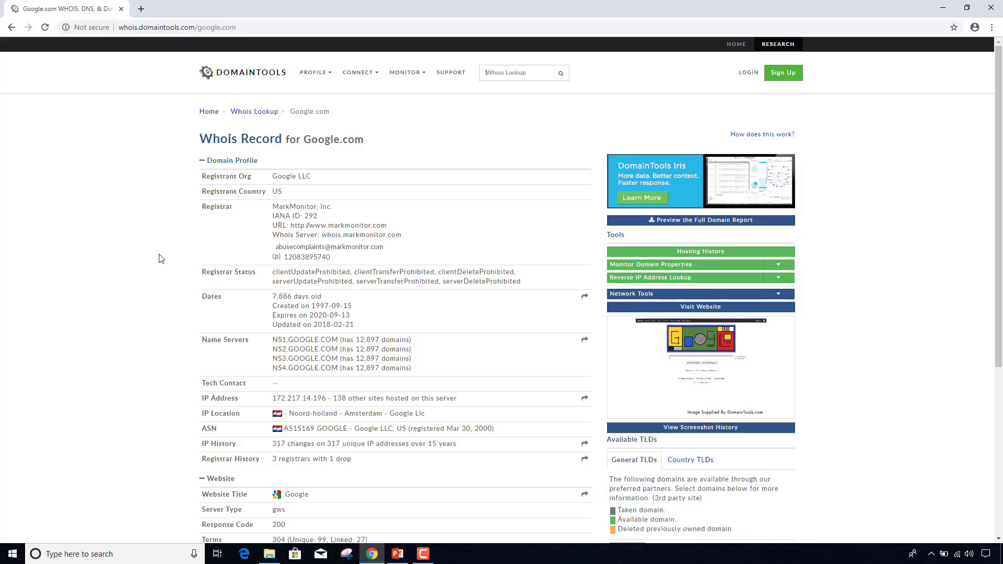
pyautogui.hotkey('alt', 'Left')
pyautogui.click(408, 235)
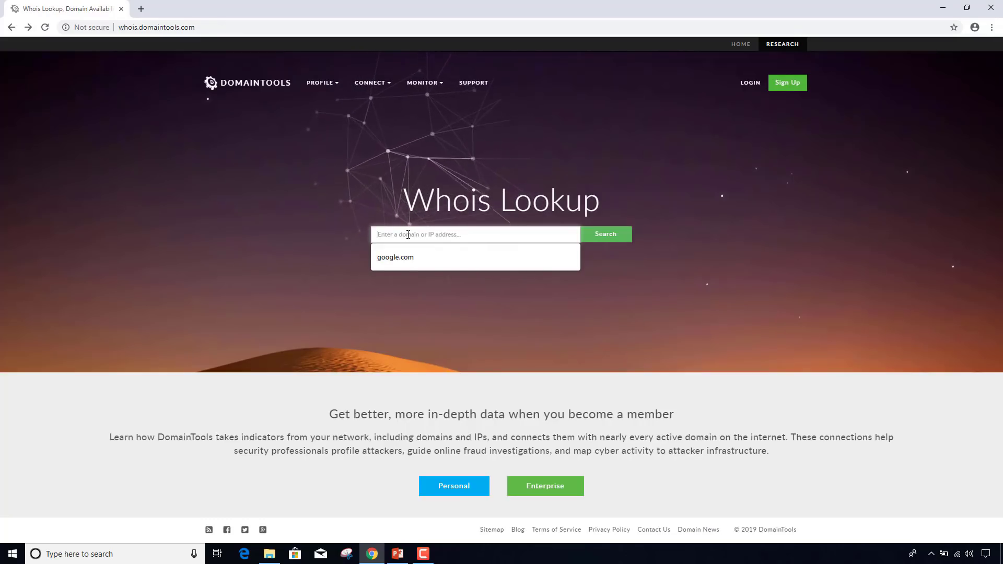
# - Look up backyardbackyardchickens.com and highlight its Never Registered Before status
pyautogui.write('backyard')
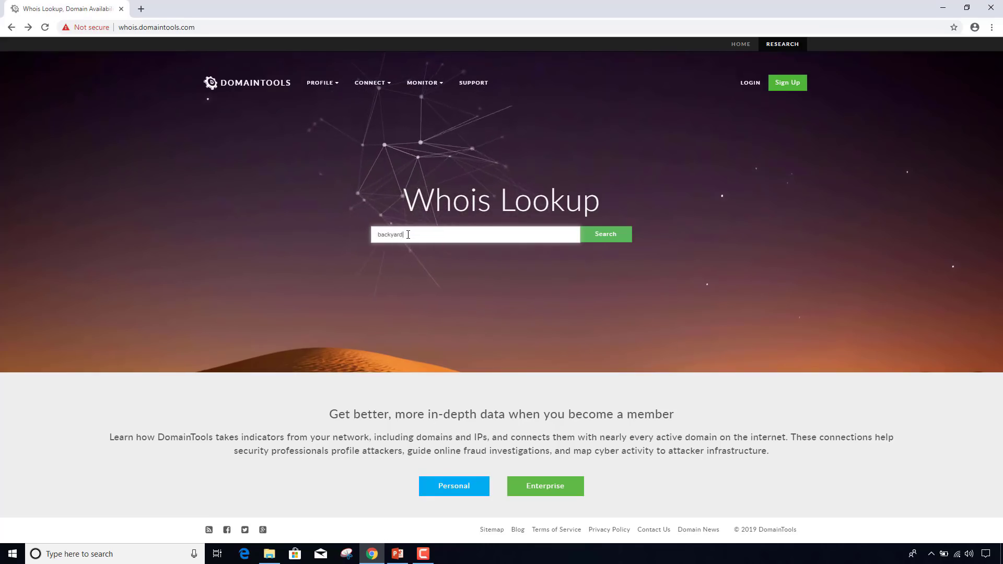
pyautogui.write('backyard')
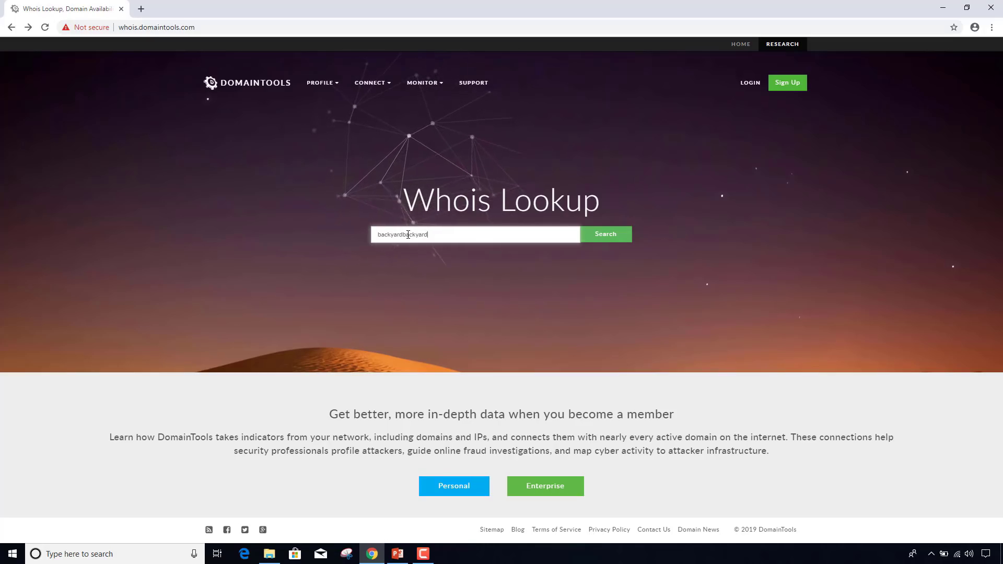
pyautogui.write('chickens.com')
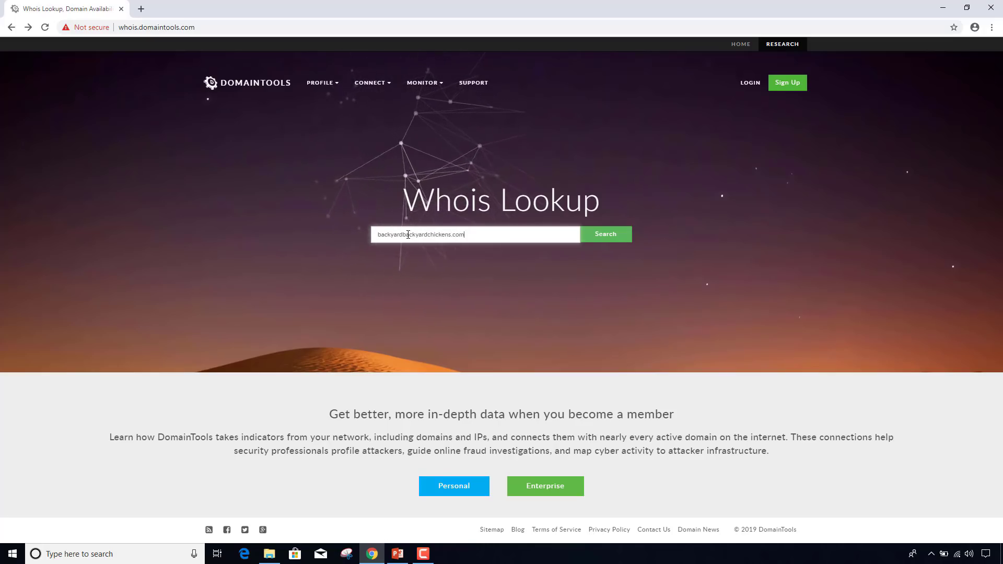
pyautogui.press('Return')
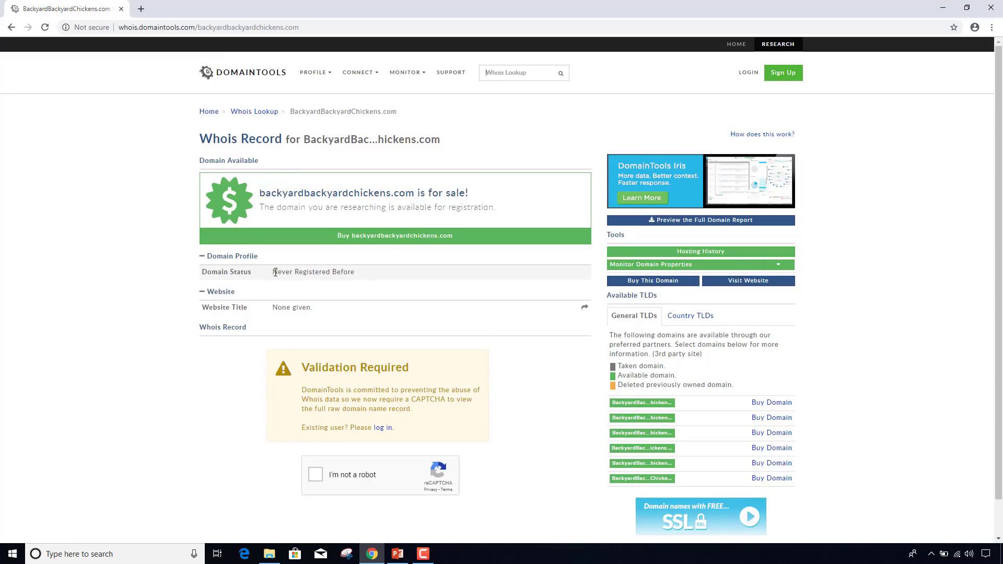
pyautogui.moveTo(273, 273); pyautogui.dragTo(366, 277)
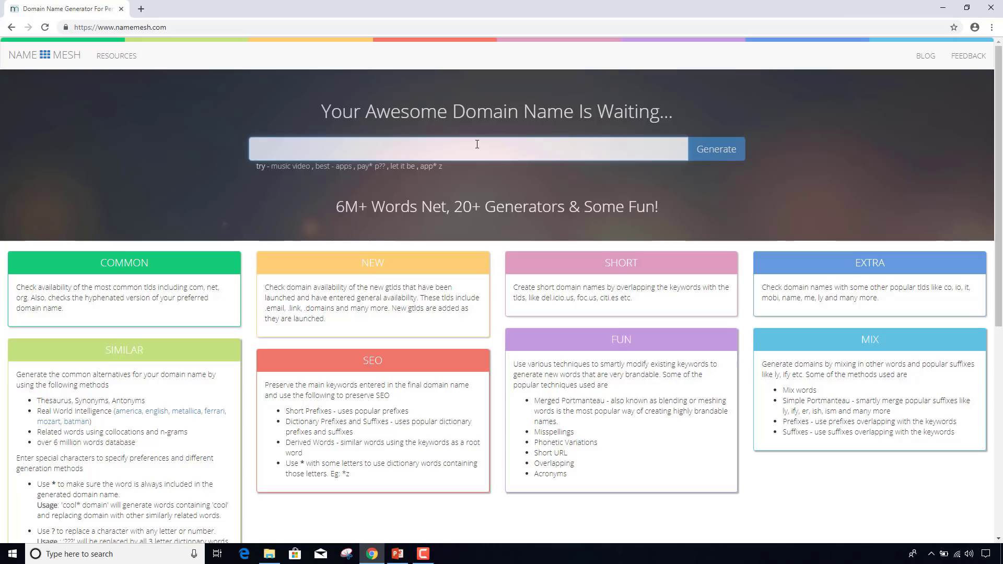
# - Generate NameMesh domain ideas for 'chicken coop' and scroll through the result lists
pyautogui.write('chick')
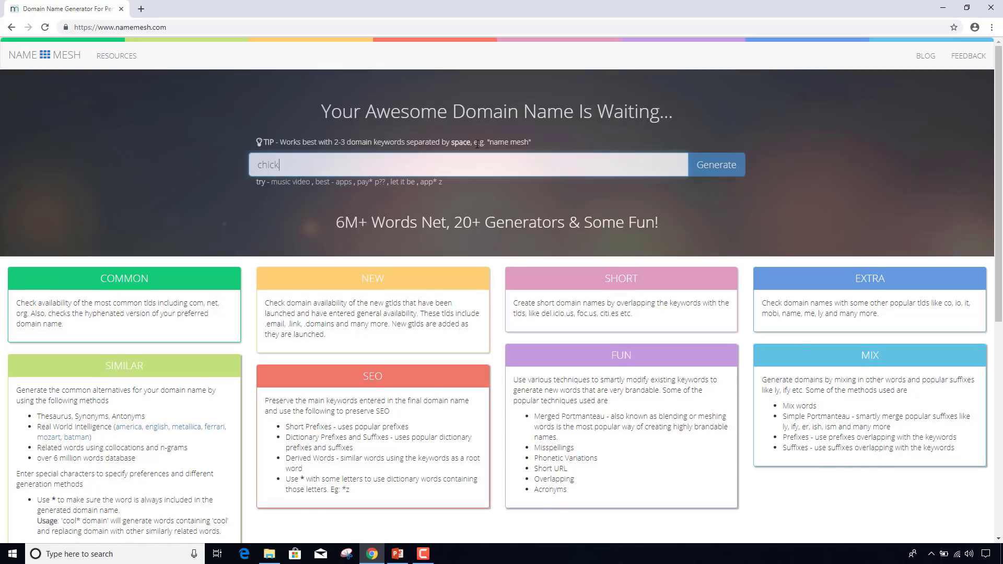
pyautogui.write('en')
pyautogui.write('coop')
pyautogui.click(724, 166)
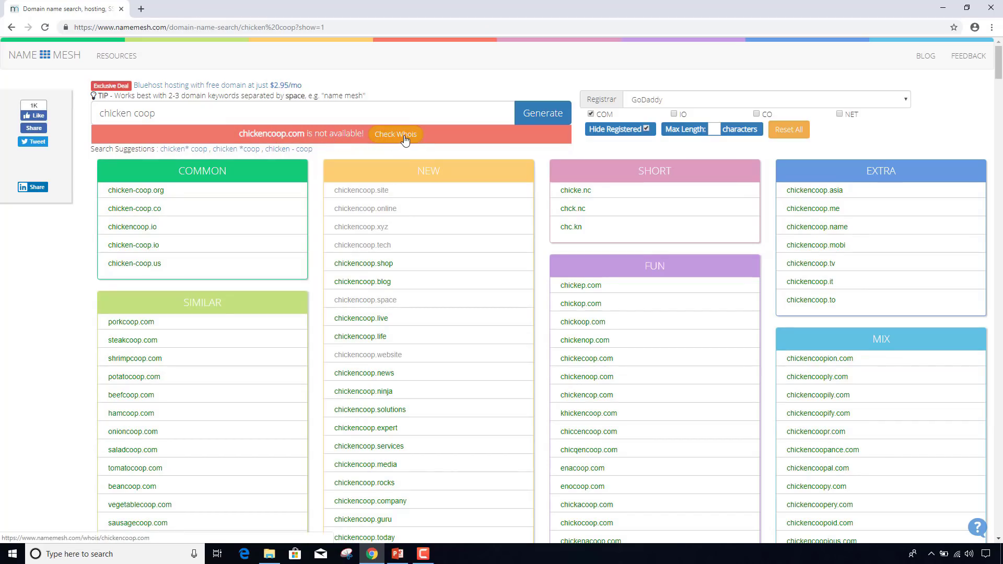
pyautogui.scroll(-7, 405, 140)
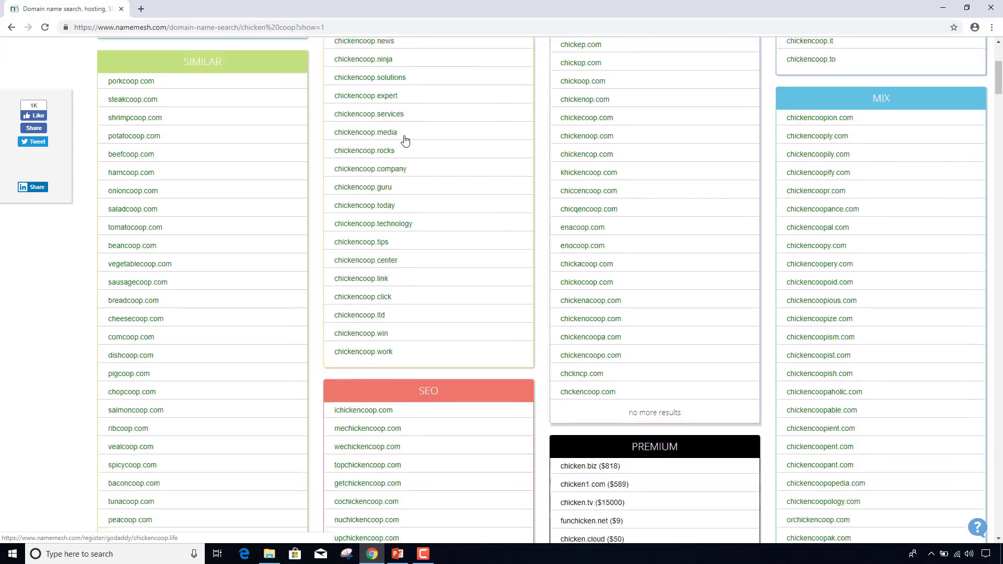
pyautogui.scroll(-6, 405, 140)
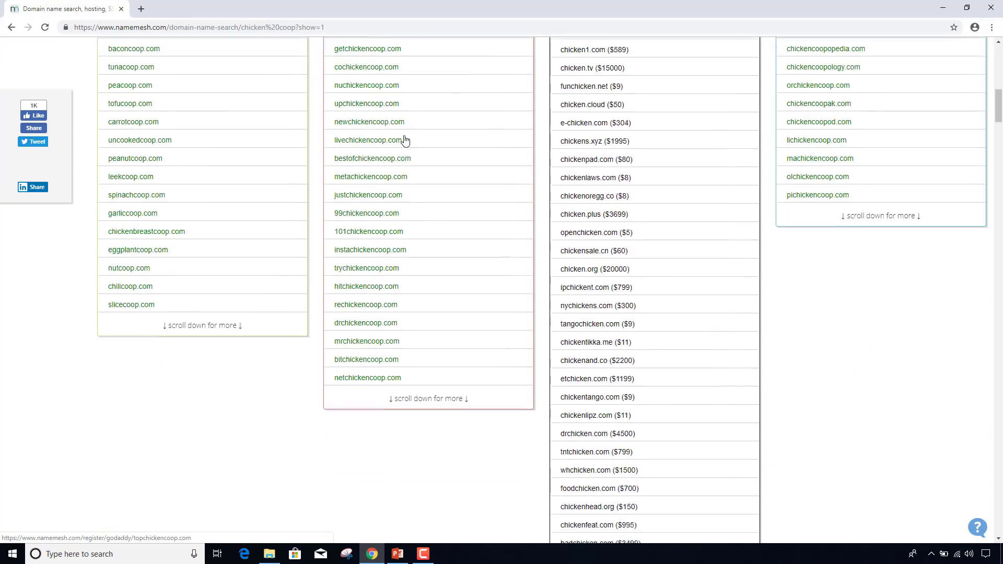
pyautogui.scroll(12, 405, 139)
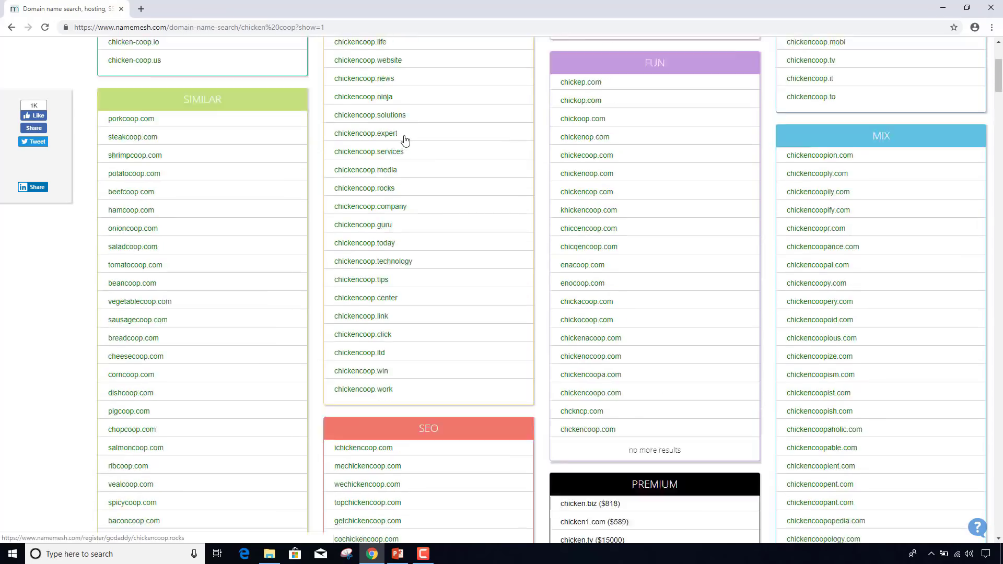
pyautogui.scroll(2, 405, 139)
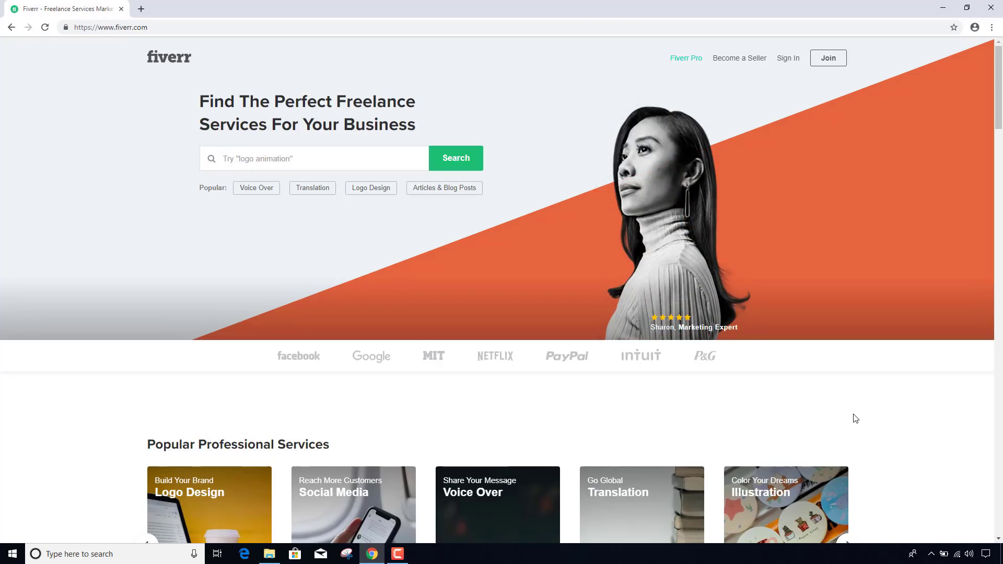
# - Search Fiverr for 'website logo' and scroll through the gig results
pyautogui.click(281, 156)
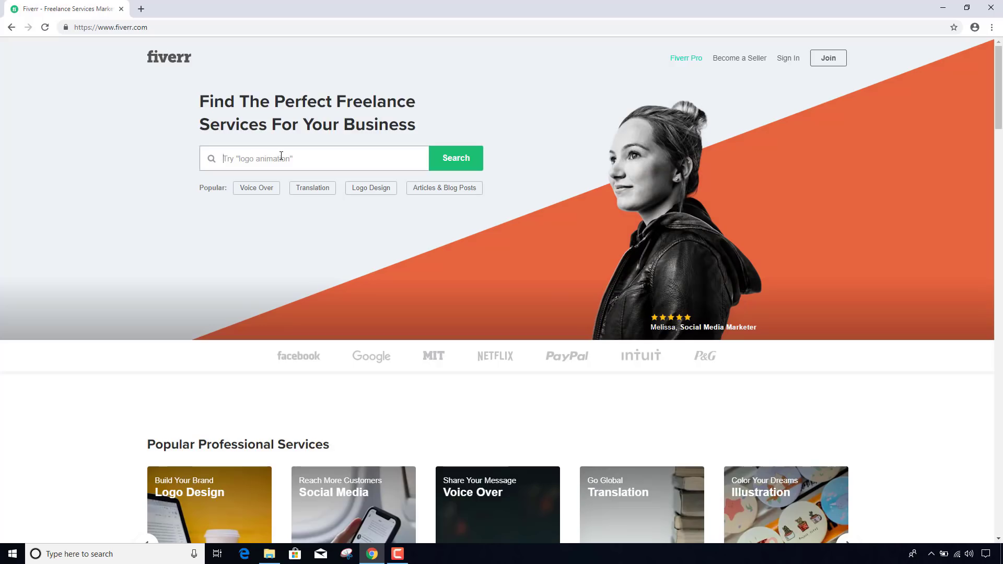
pyautogui.write('website logo')
pyautogui.press('Return')
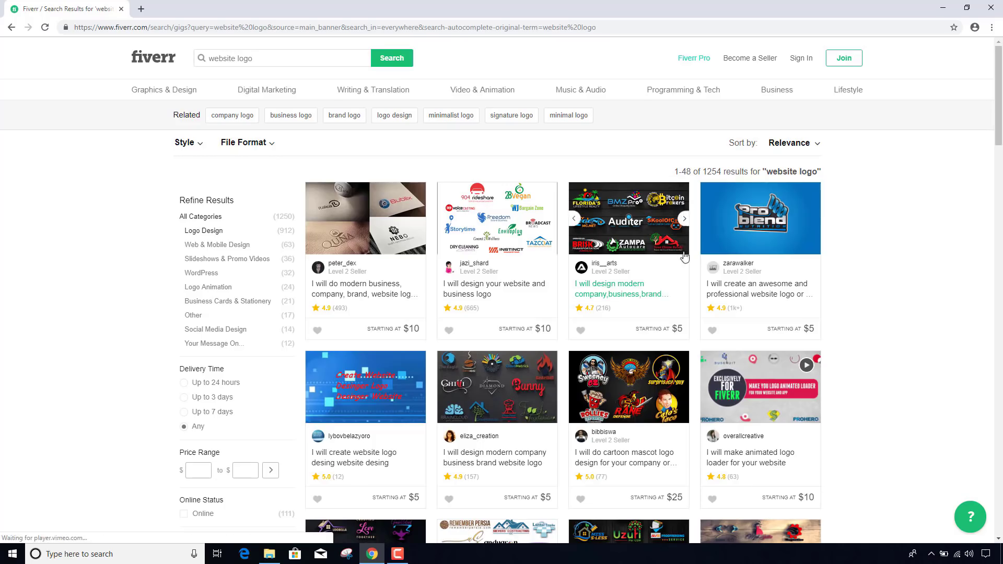
pyautogui.scroll(-1, 846, 276)
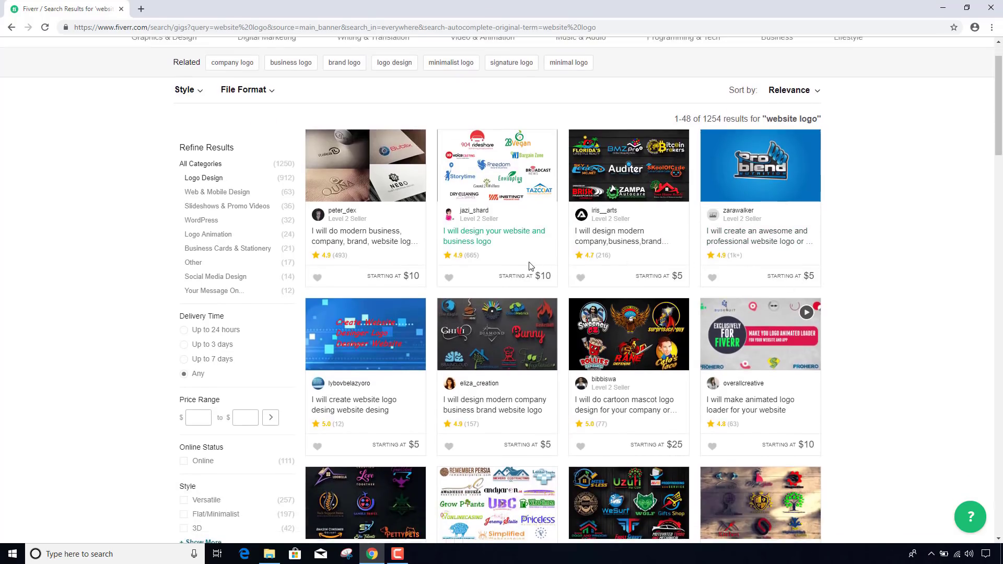
pyautogui.scroll(-1, 527, 264)
pyautogui.scroll(2, 528, 265)
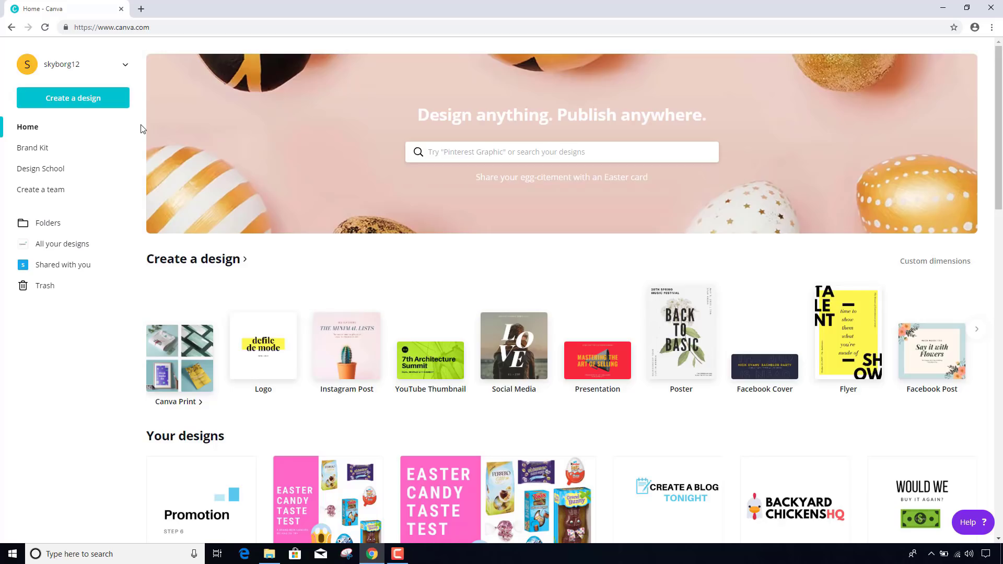
# - Start a new Logo design from Canva's Create a design menu
pyautogui.click(123, 30)
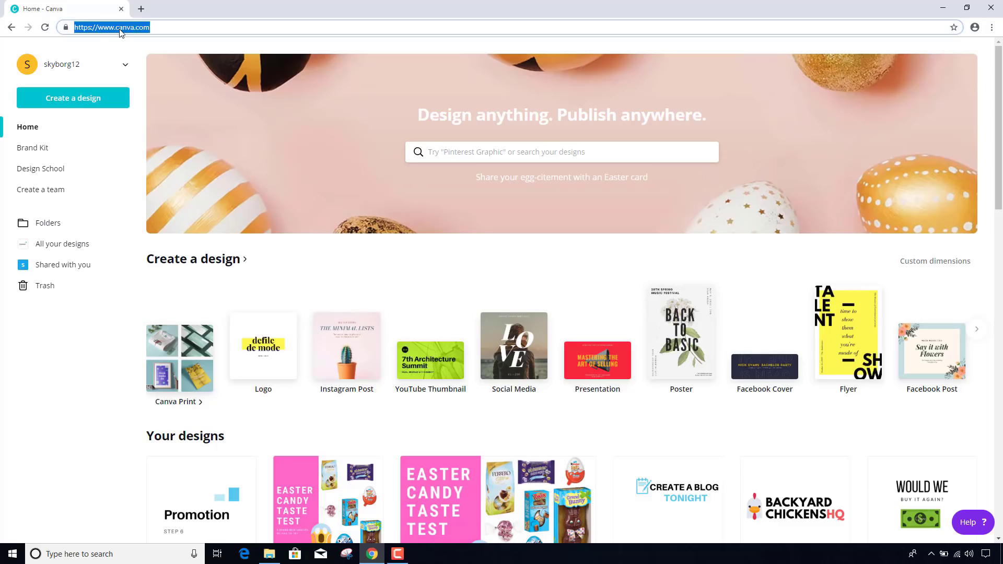
pyautogui.click(120, 29)
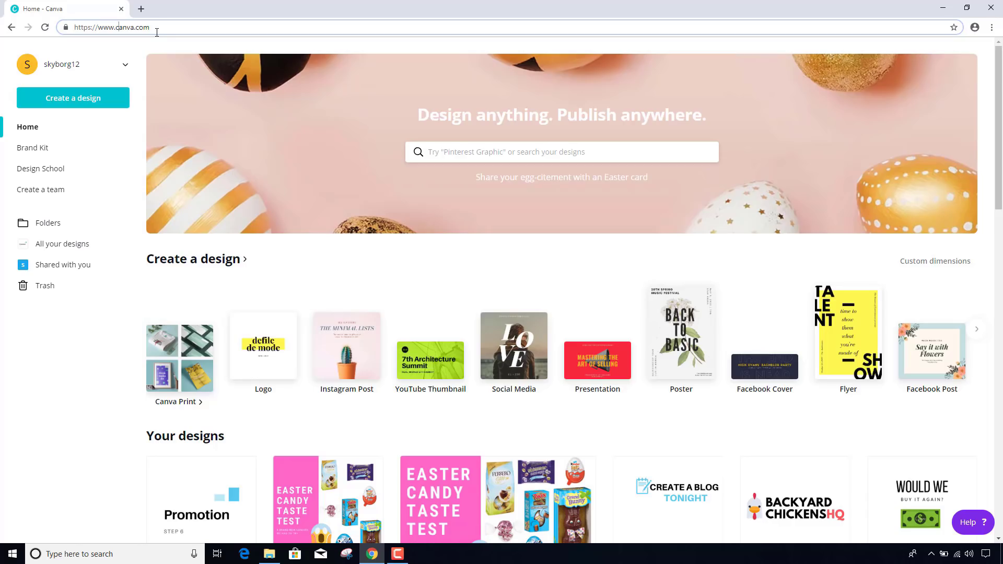
pyautogui.click(81, 107)
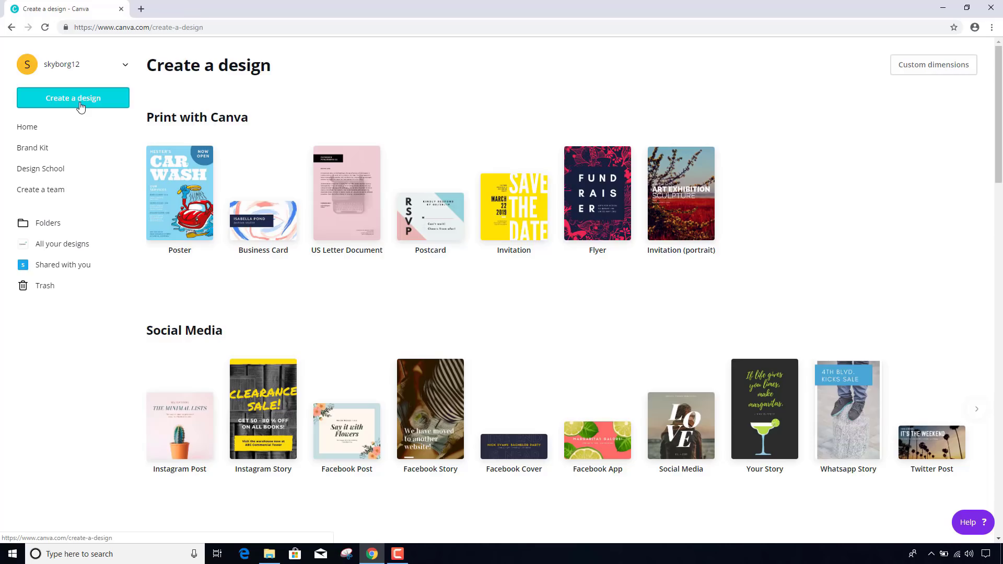
pyautogui.scroll(-8, 287, 124)
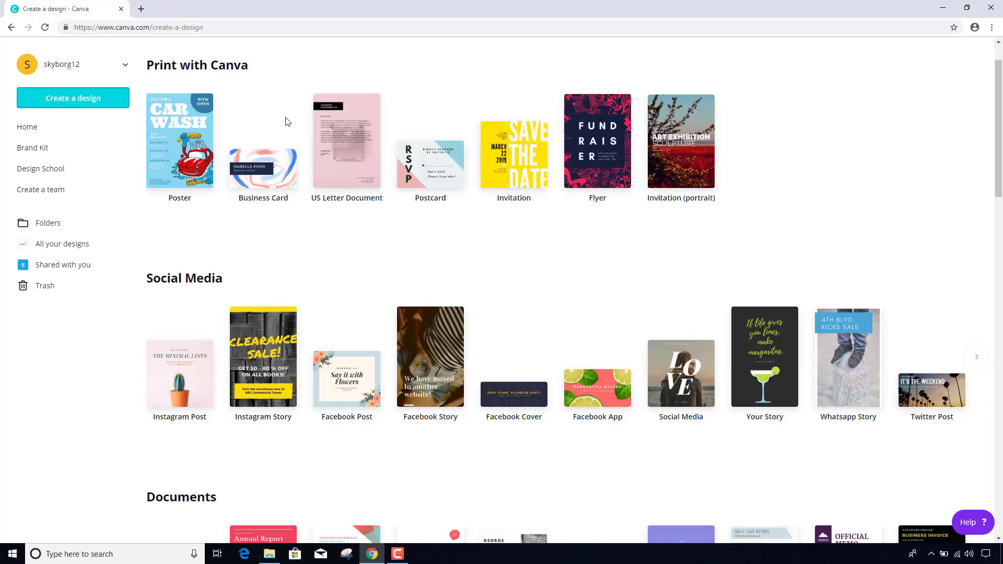
pyautogui.scroll(-11, 287, 123)
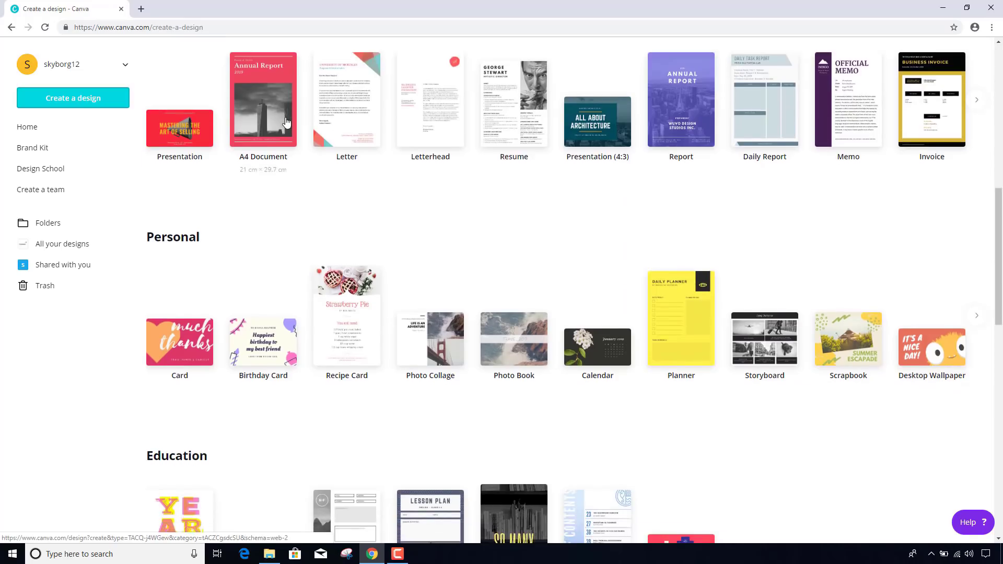
pyautogui.scroll(-2, 287, 123)
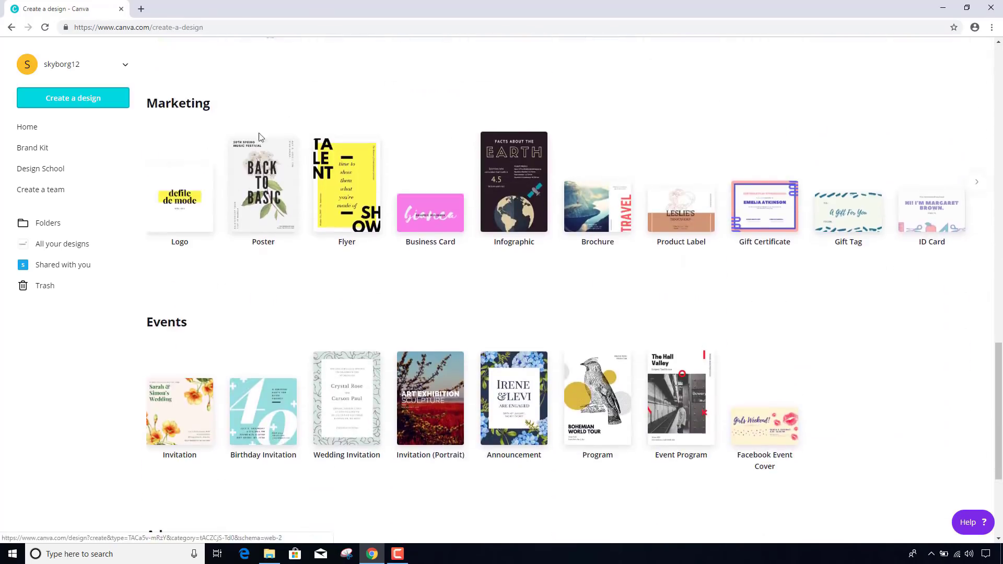
pyautogui.click(182, 203)
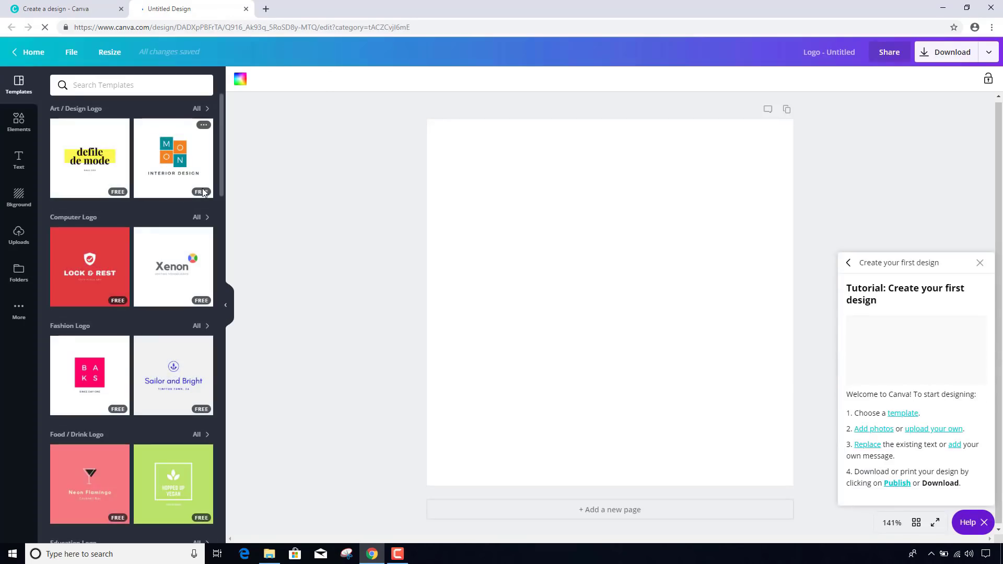
# - Apply the Reddy Roadster logo template and ungroup its elements
pyautogui.scroll(-7, 137, 182)
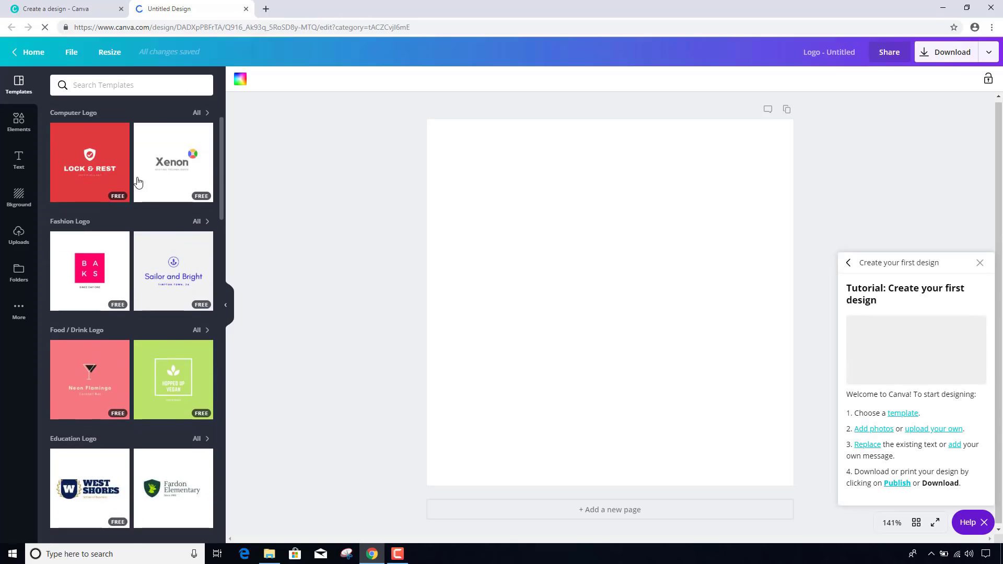
pyautogui.scroll(-9, 138, 181)
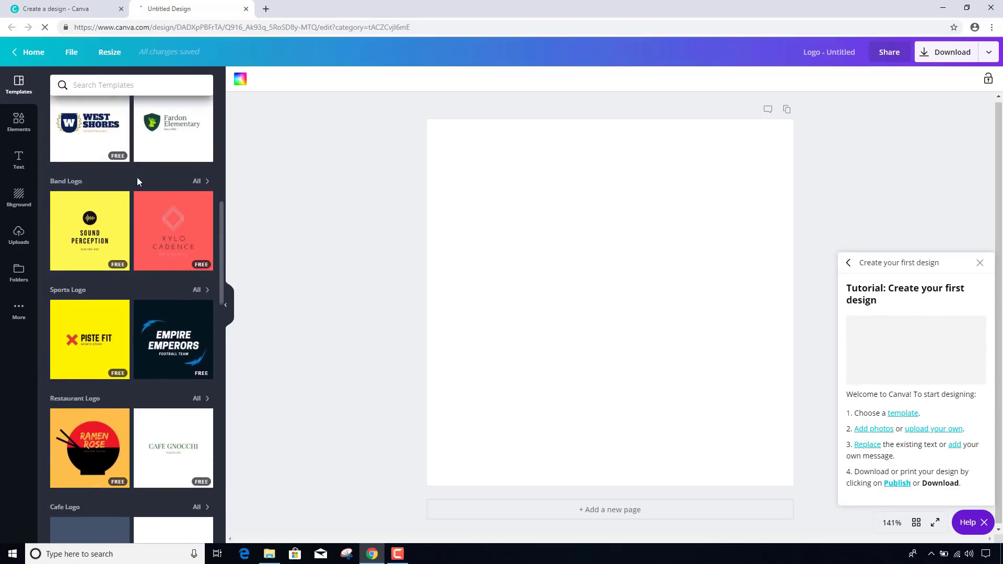
pyautogui.scroll(-9, 139, 182)
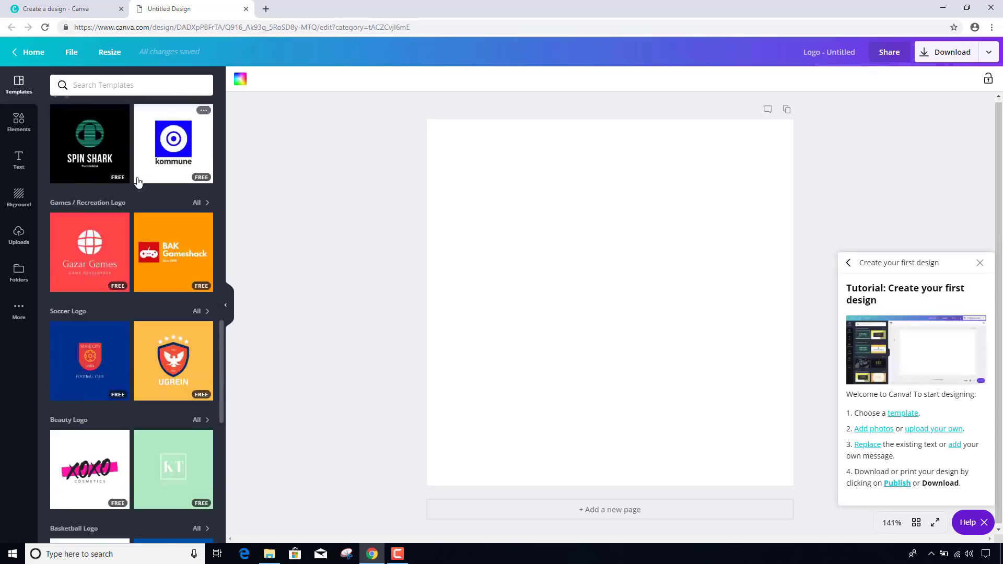
pyautogui.scroll(-8, 138, 181)
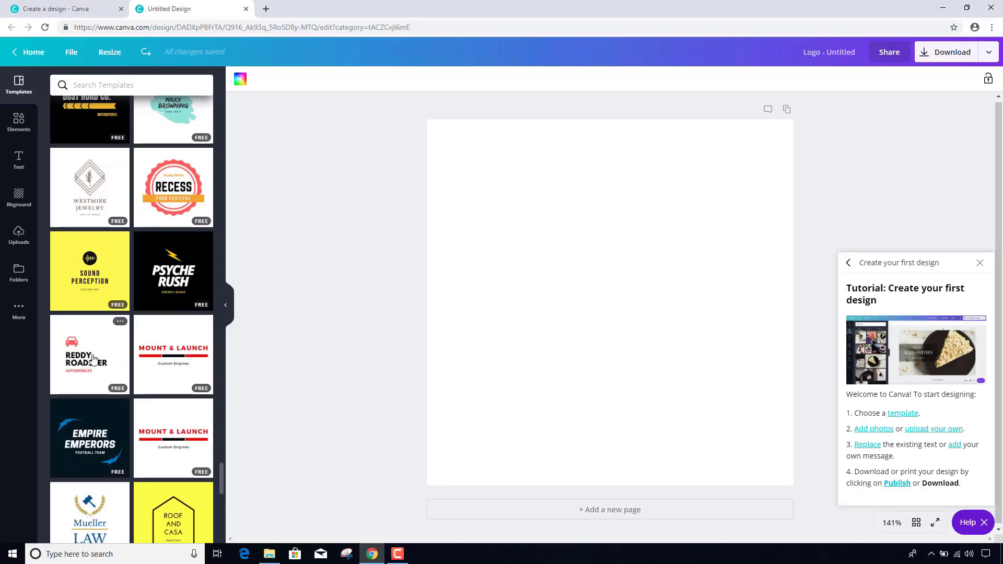
pyautogui.click(94, 359)
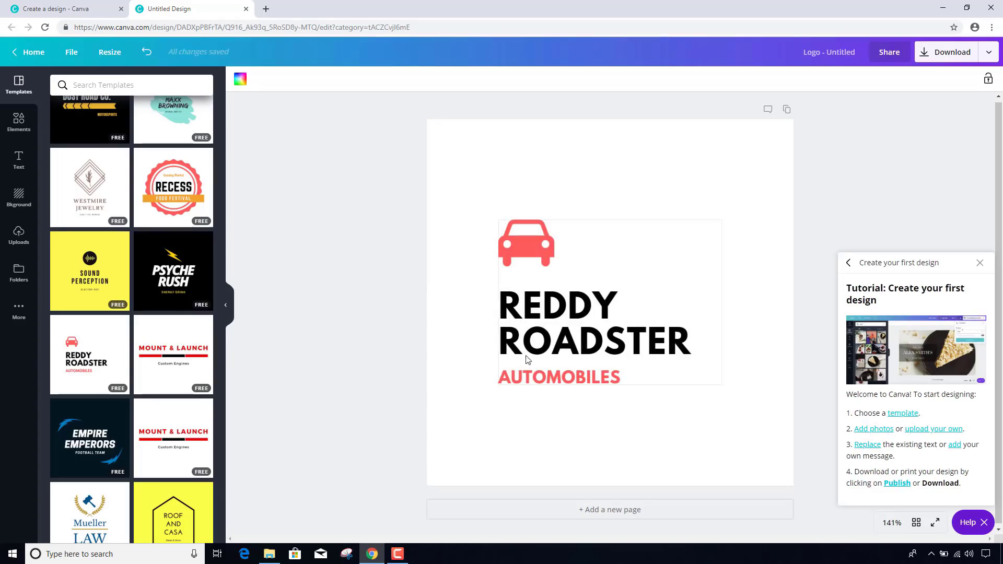
pyautogui.click(521, 329)
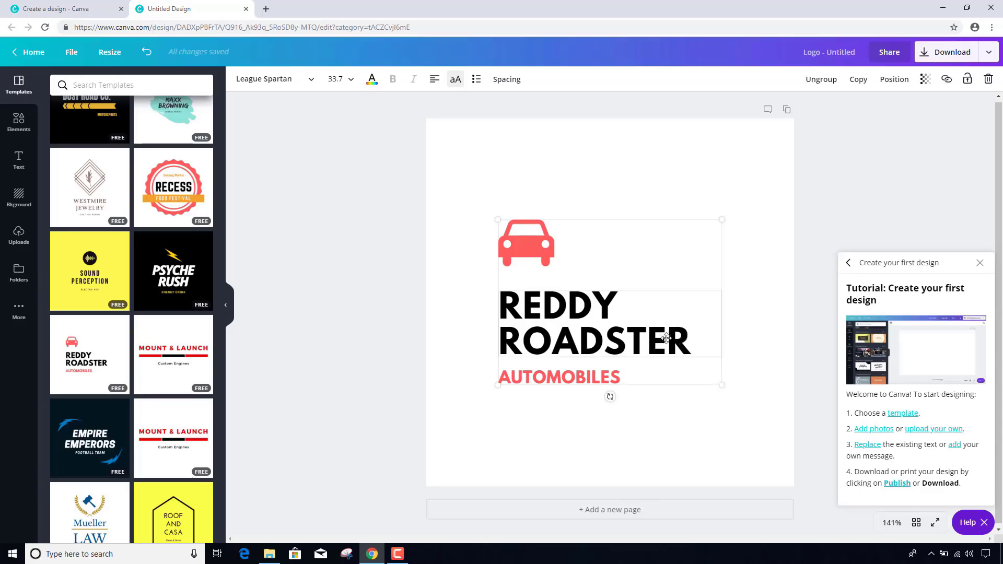
pyautogui.moveTo(686, 337)
pyautogui.mouseDown()
pyautogui.moveTo(665, 337)
pyautogui.moveTo(686, 337)
pyautogui.mouseUp()
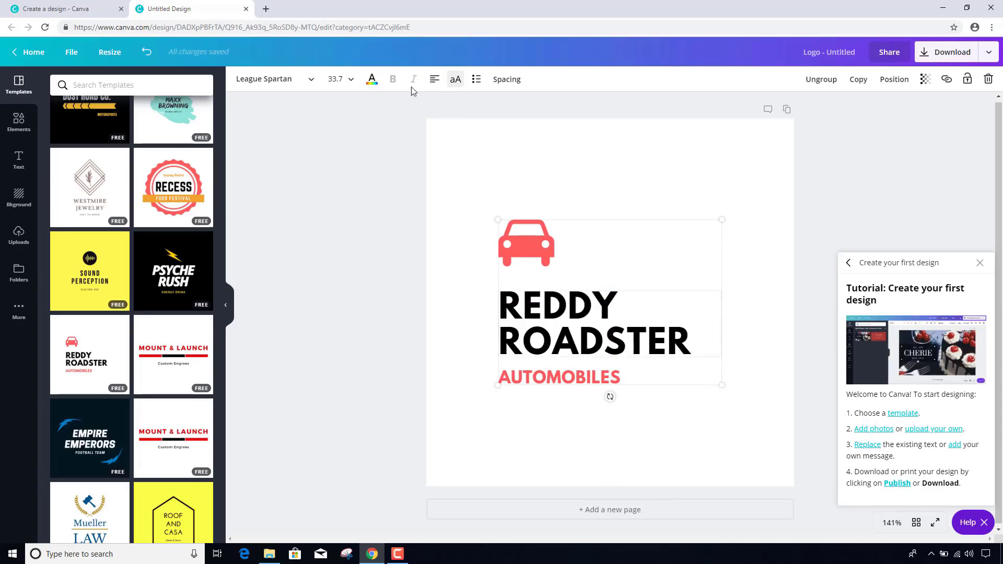
pyautogui.click(819, 82)
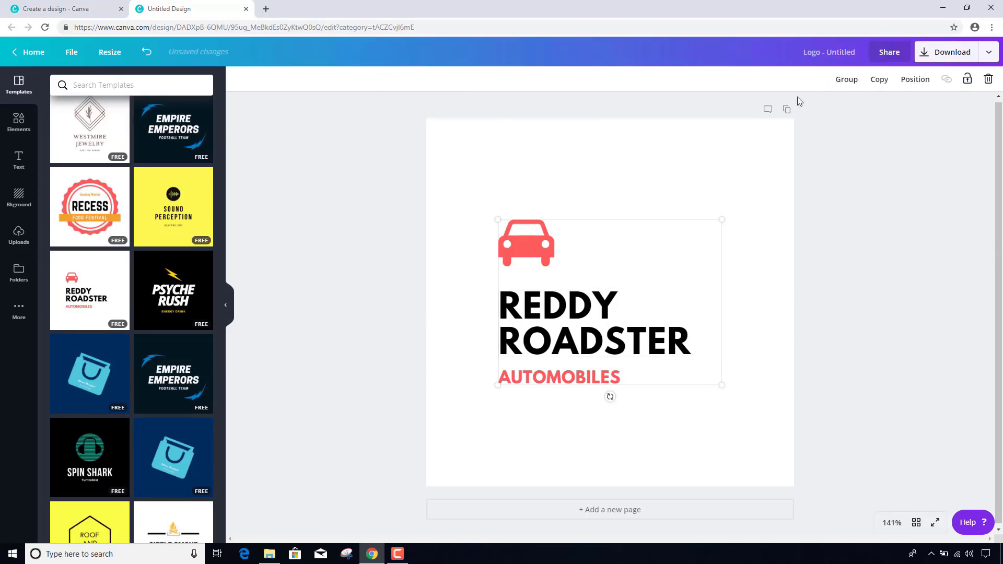
# - Retype the heading as BACKYARD on one line and CHICKENHQ on the next
pyautogui.doubleClick(554, 313)
pyautogui.click(552, 312)
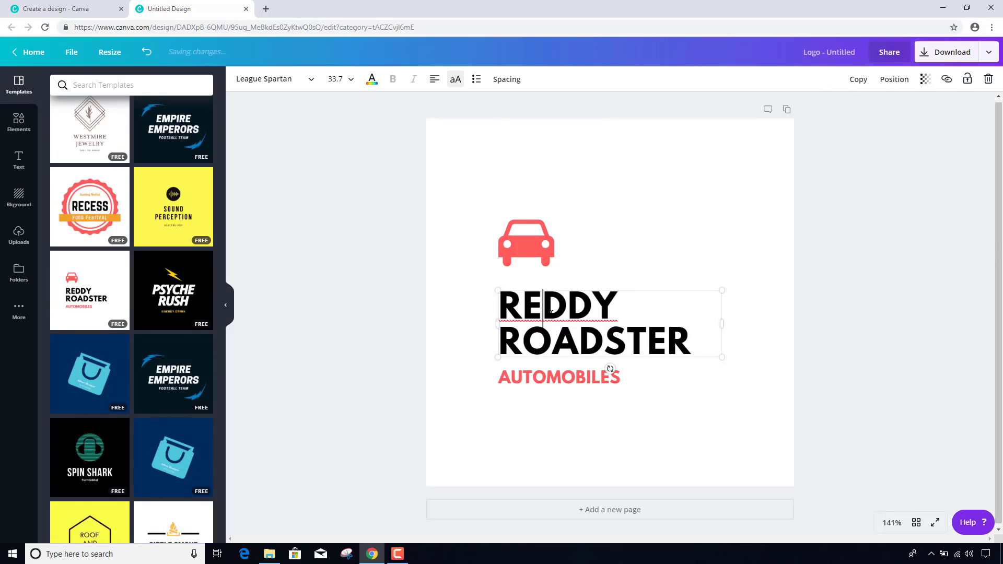
pyautogui.moveTo(499, 307); pyautogui.dragTo(691, 342)
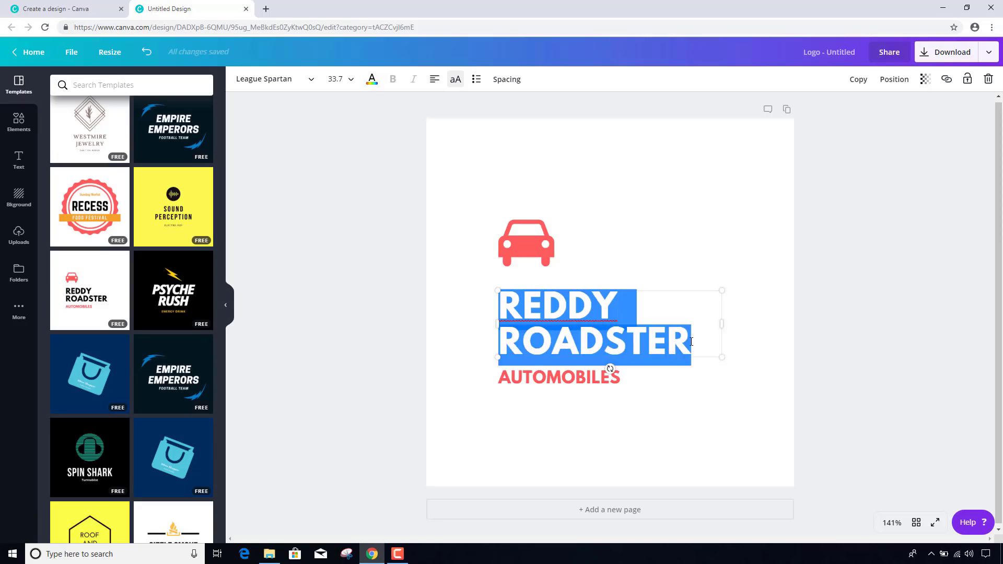
pyautogui.write('BACK')
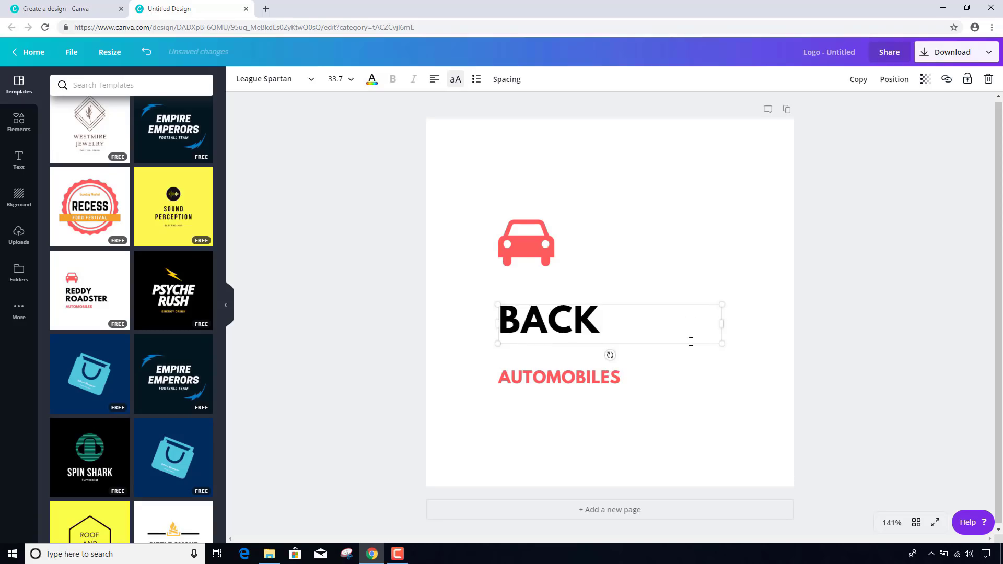
pyautogui.write('YARD')
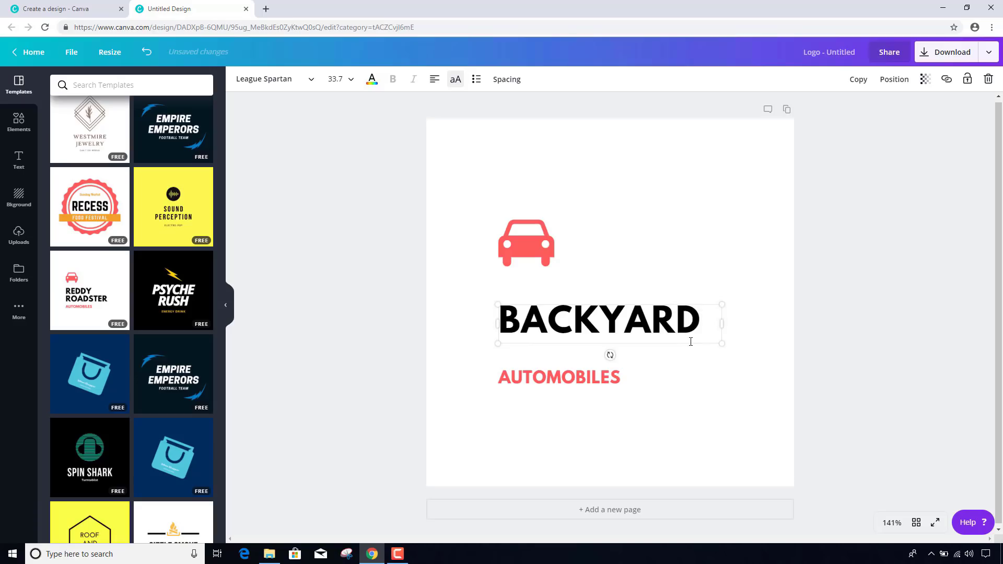
pyautogui.press('Return')
pyautogui.write('CHICKEN')
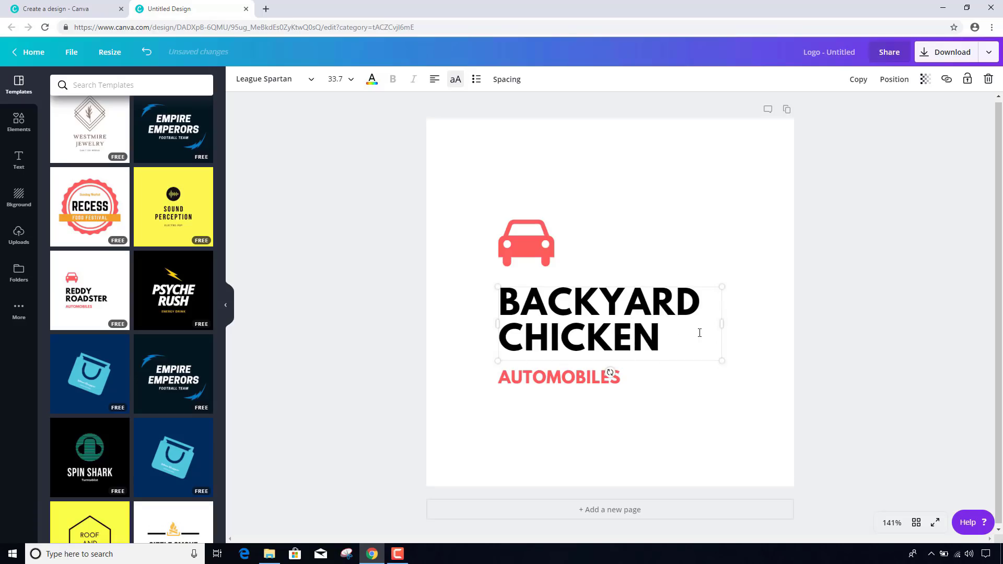
pyautogui.write('HQ')
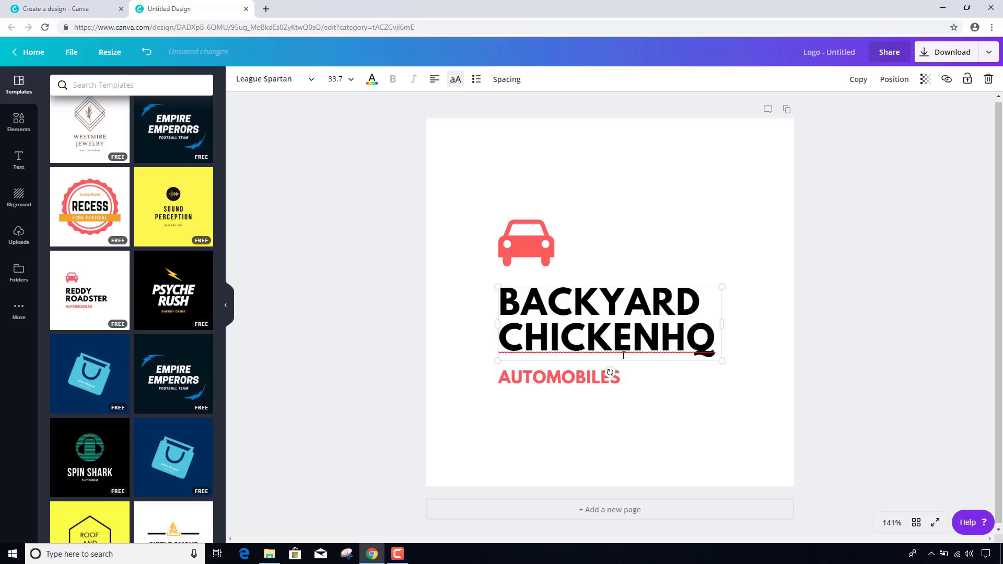
# - Delete the AUTOMOBILES line and color the letters HQ red
pyautogui.doubleClick(579, 377)
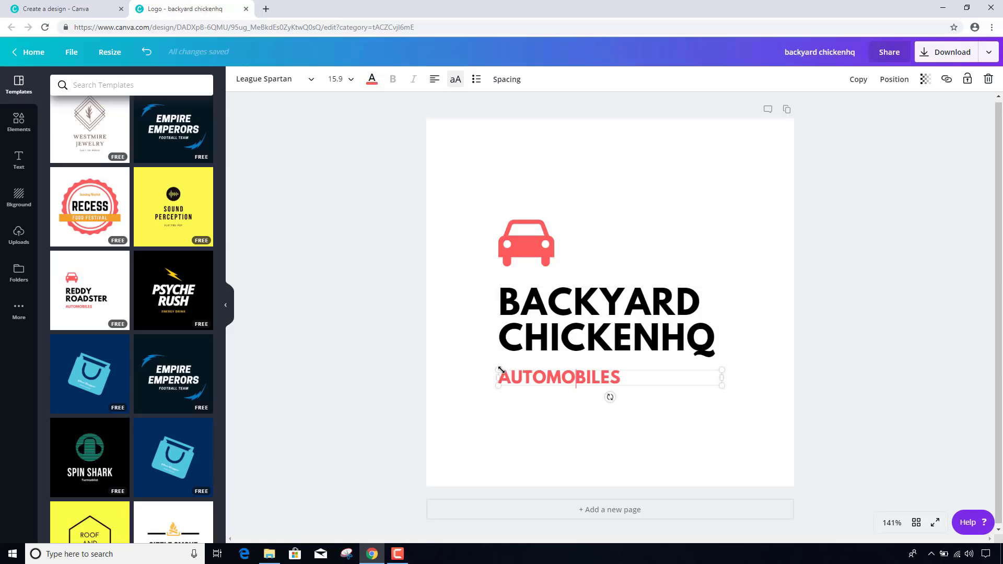
pyautogui.press('Delete')
pyautogui.click(704, 349)
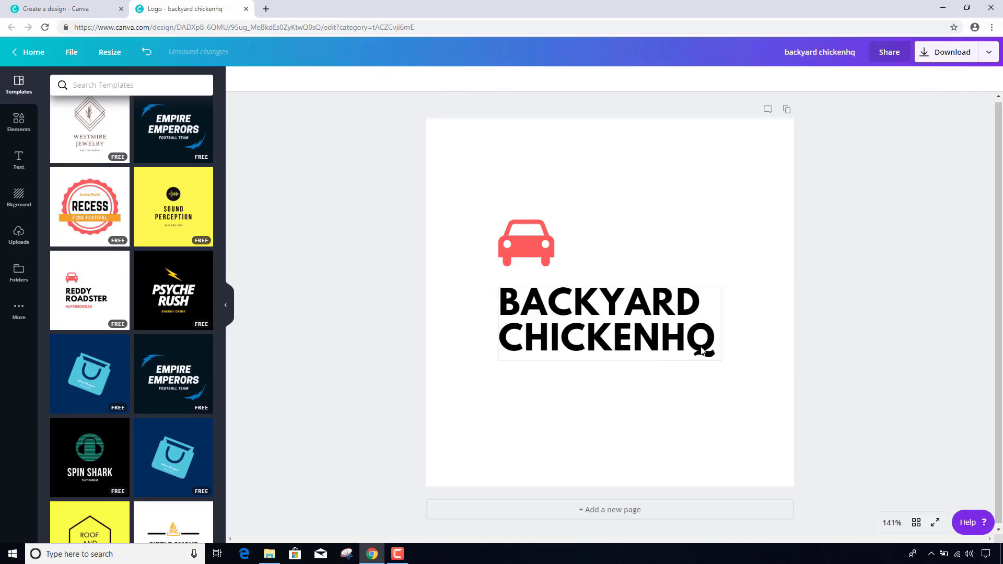
pyautogui.click(698, 342)
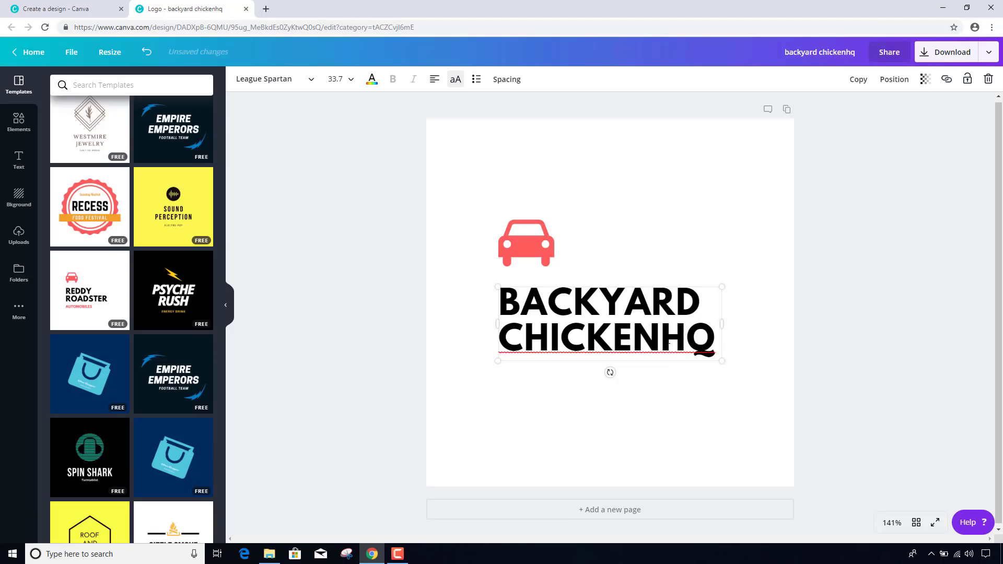
pyautogui.moveTo(660, 342); pyautogui.dragTo(716, 345)
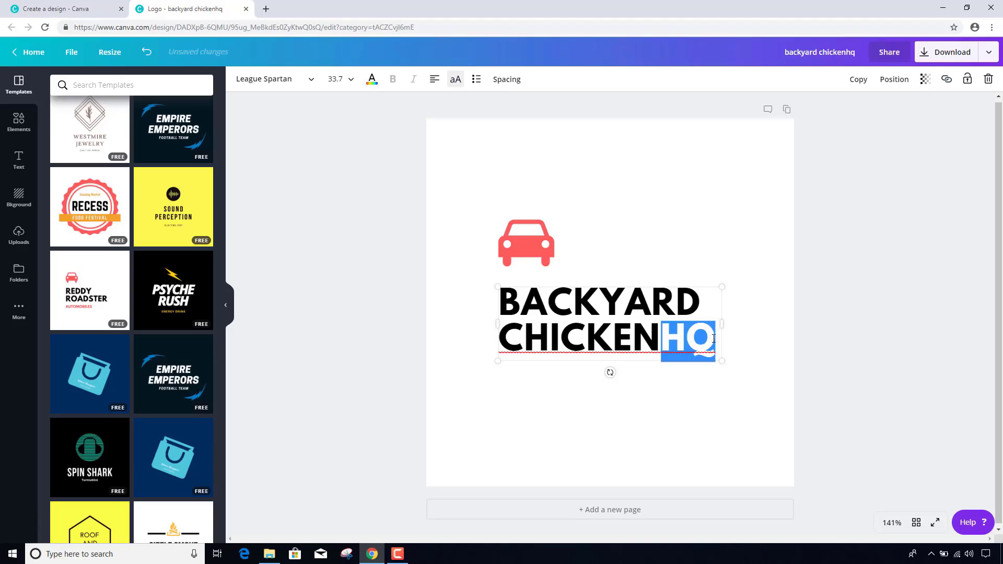
pyautogui.click(372, 79)
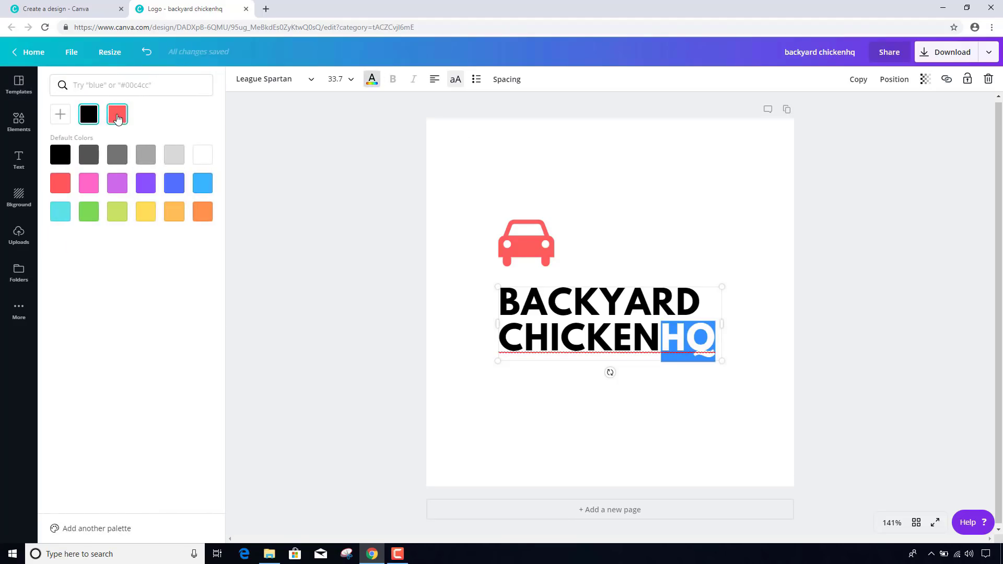
pyautogui.click(117, 117)
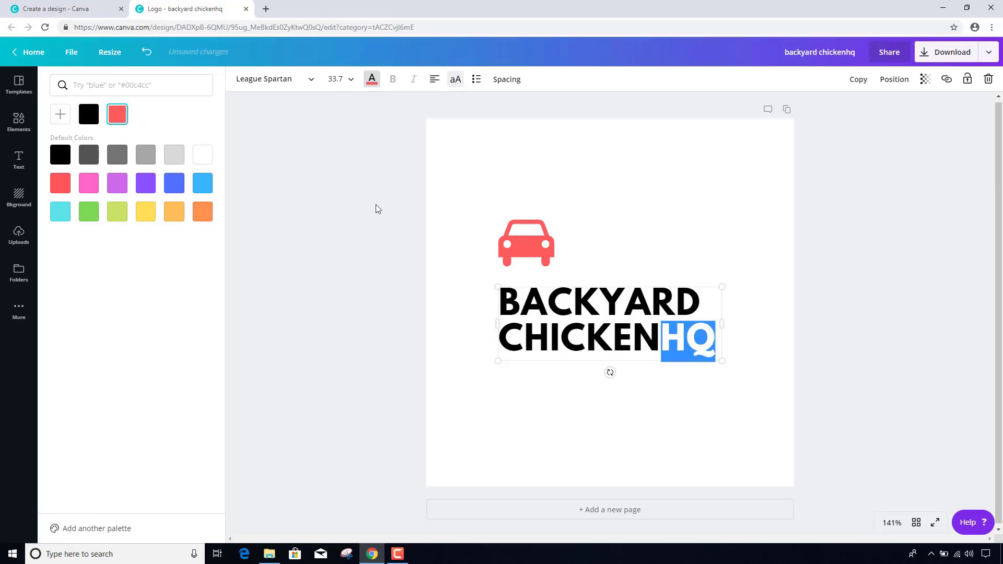
pyautogui.click(673, 411)
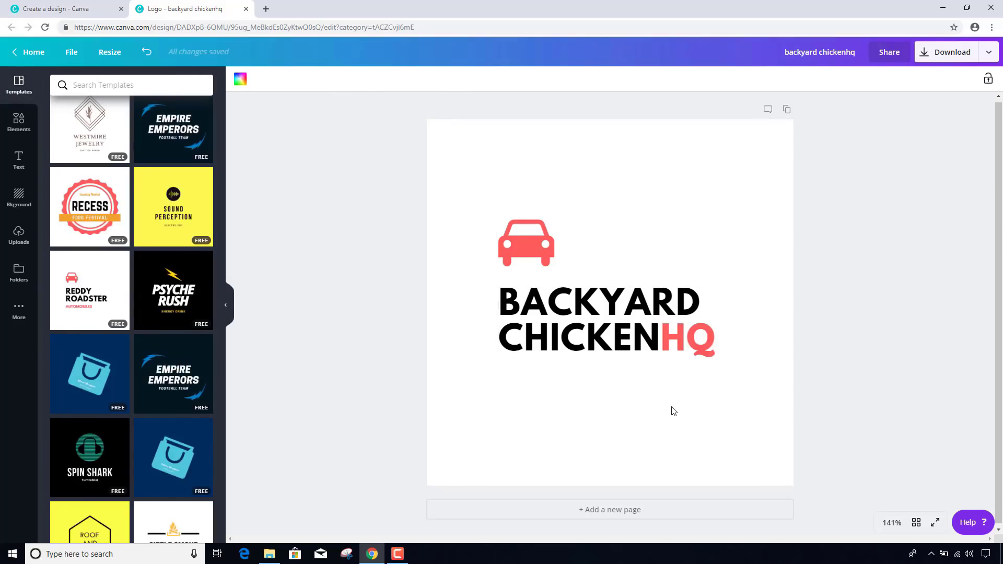
# - Delete the car icon and move the heading up and to the right
pyautogui.click(527, 236)
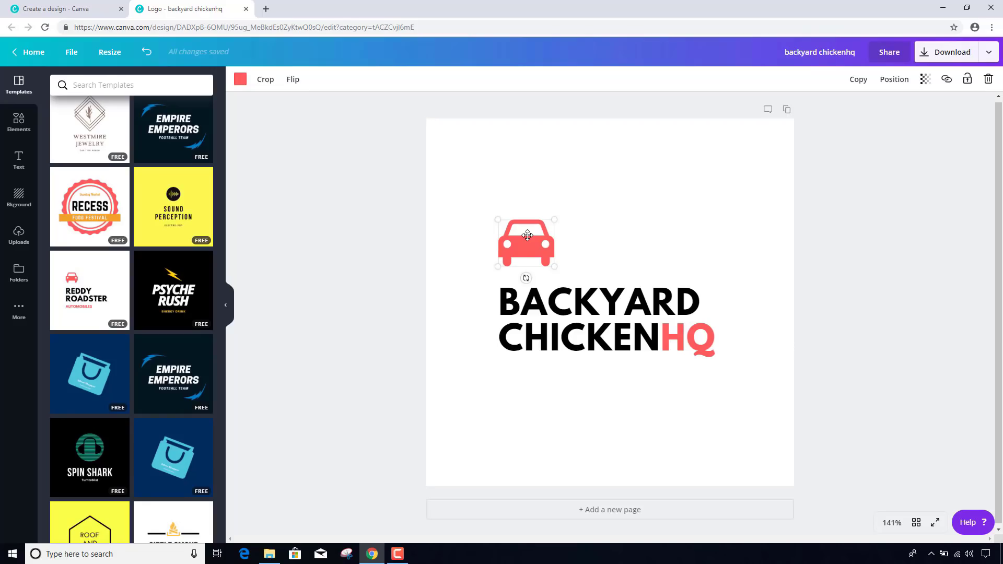
pyautogui.press('Delete')
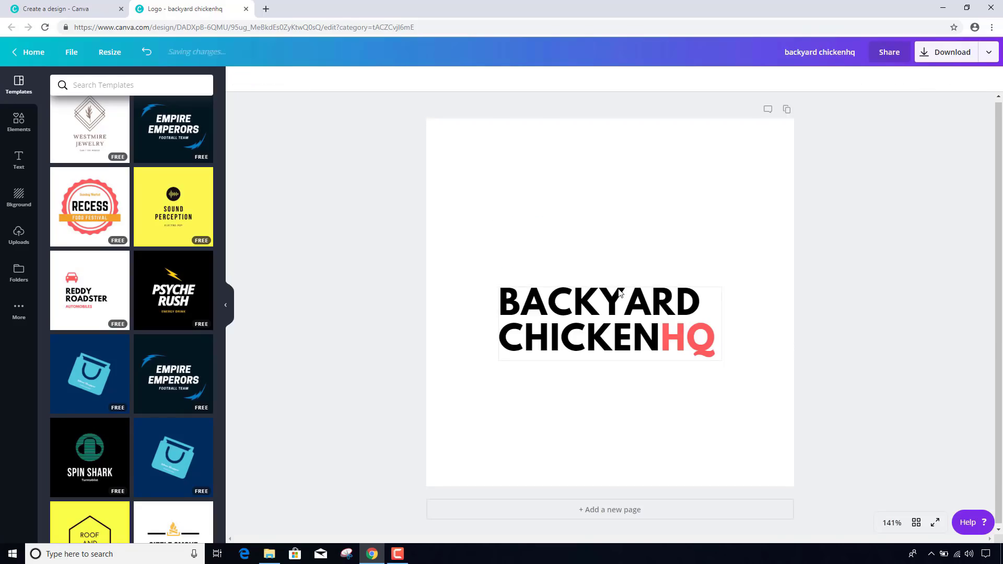
pyautogui.click(620, 291)
pyautogui.moveTo(618, 286); pyautogui.dragTo(666, 270)
# - Search Canva's elements for chicken graphics and add the white chicken-face graphic
pyautogui.click(28, 128)
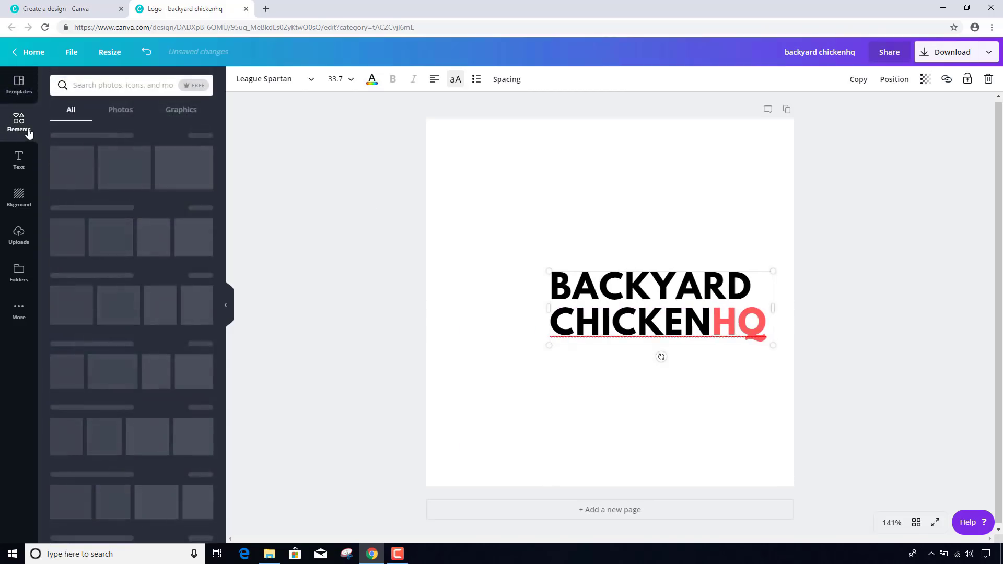
pyautogui.click(121, 86)
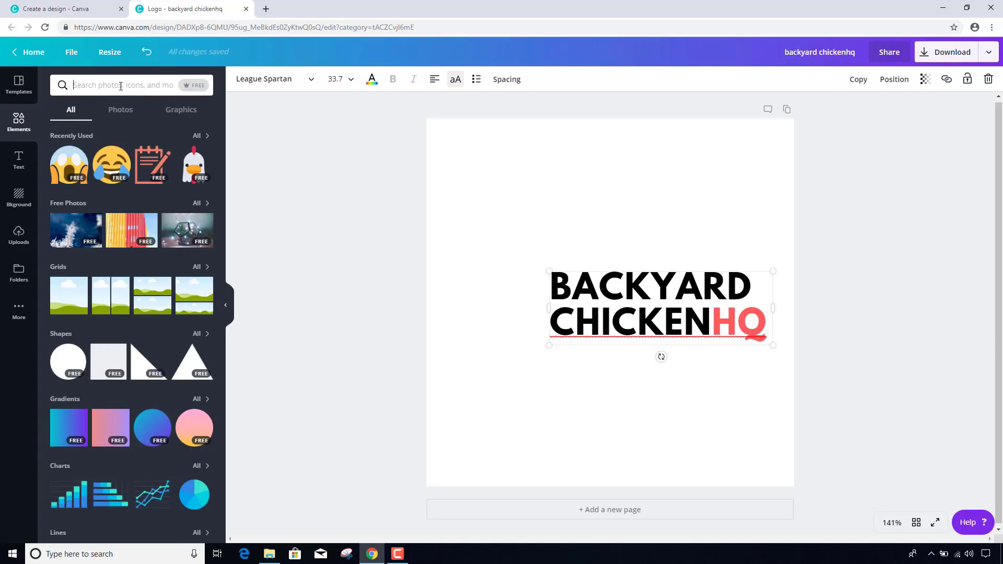
pyautogui.write('chicken')
pyautogui.press('Return')
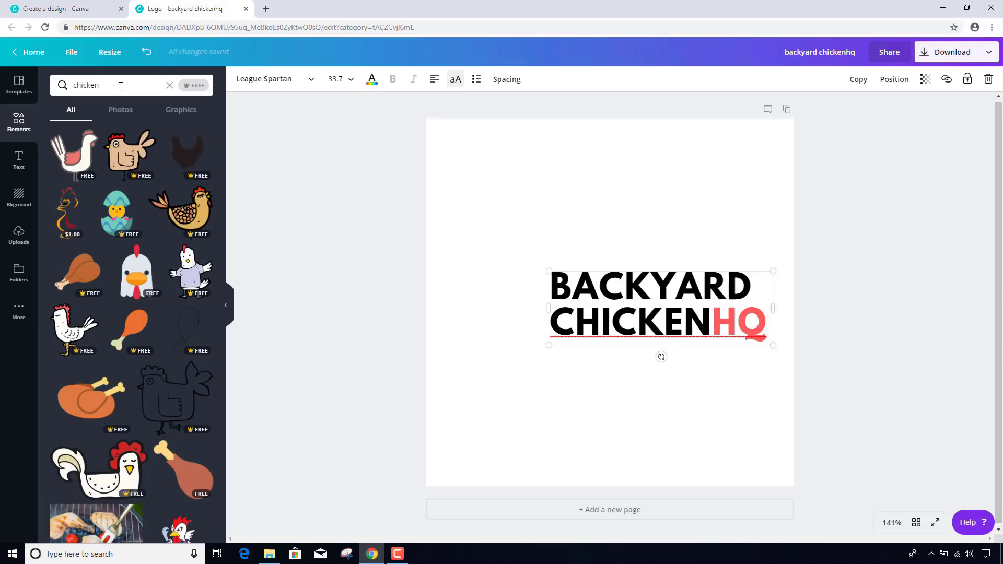
pyautogui.click(142, 282)
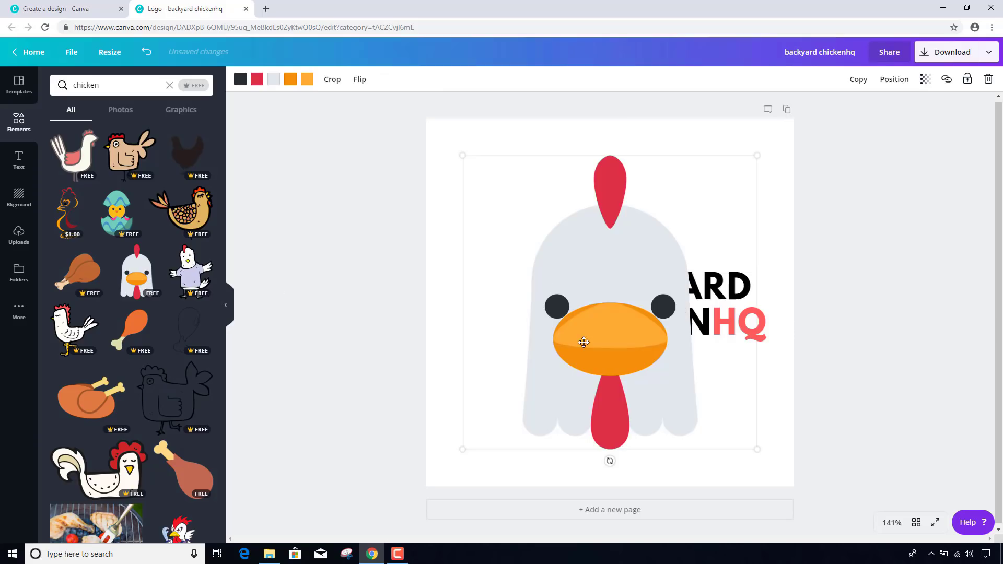
# - Shrink the chicken graphic to 109 by 109 and place it beside the heading
pyautogui.moveTo(582, 340); pyautogui.dragTo(492, 327)
pyautogui.moveTo(529, 286); pyautogui.dragTo(558, 285)
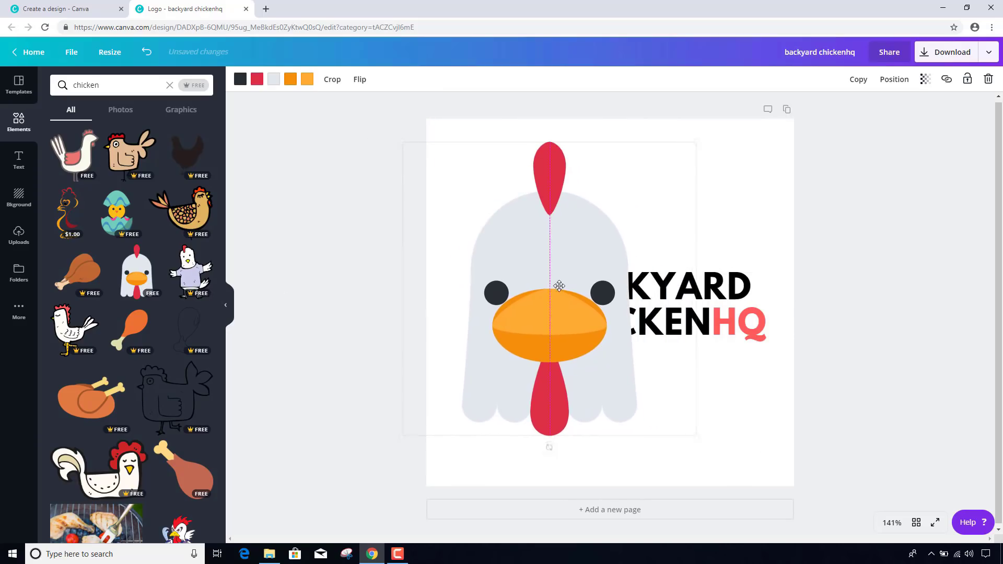
pyautogui.moveTo(697, 141); pyautogui.dragTo(514, 261)
pyautogui.moveTo(477, 339); pyautogui.dragTo(495, 277)
pyautogui.moveTo(565, 207); pyautogui.dragTo(531, 242)
pyautogui.moveTo(481, 288); pyautogui.dragTo(500, 289)
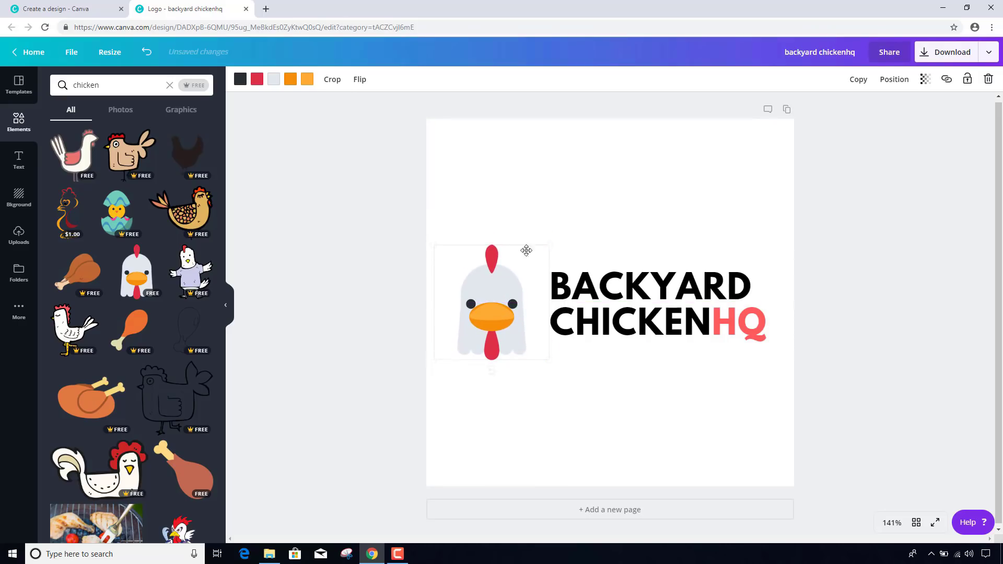
pyautogui.moveTo(550, 245); pyautogui.dragTo(512, 277)
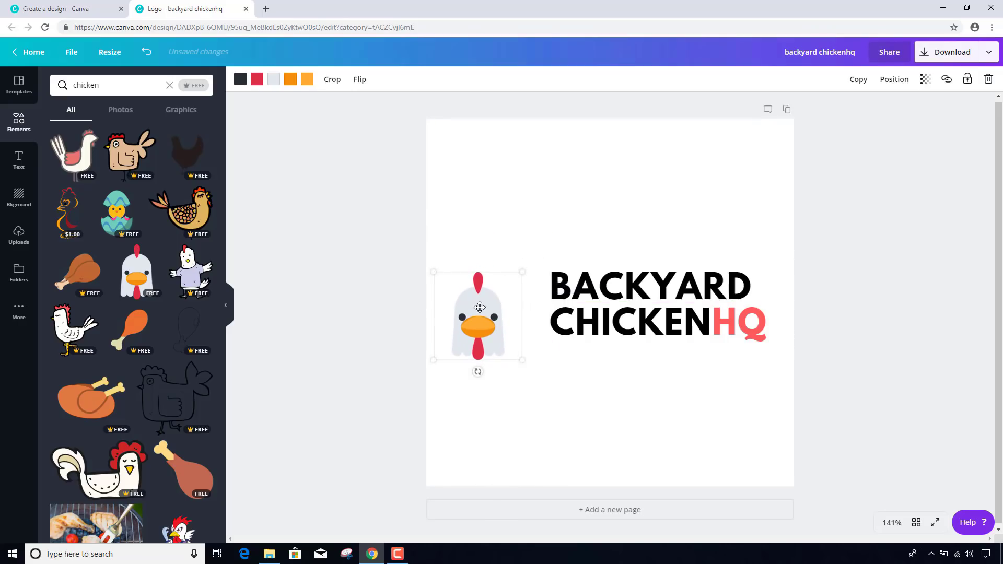
pyautogui.moveTo(479, 307); pyautogui.dragTo(497, 293)
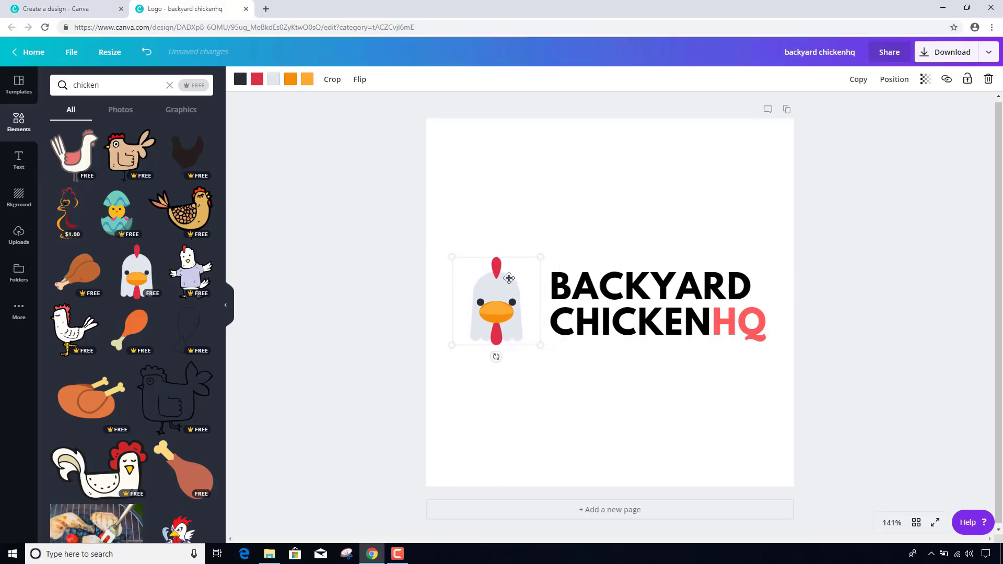
pyautogui.moveTo(538, 259); pyautogui.dragTo(532, 263)
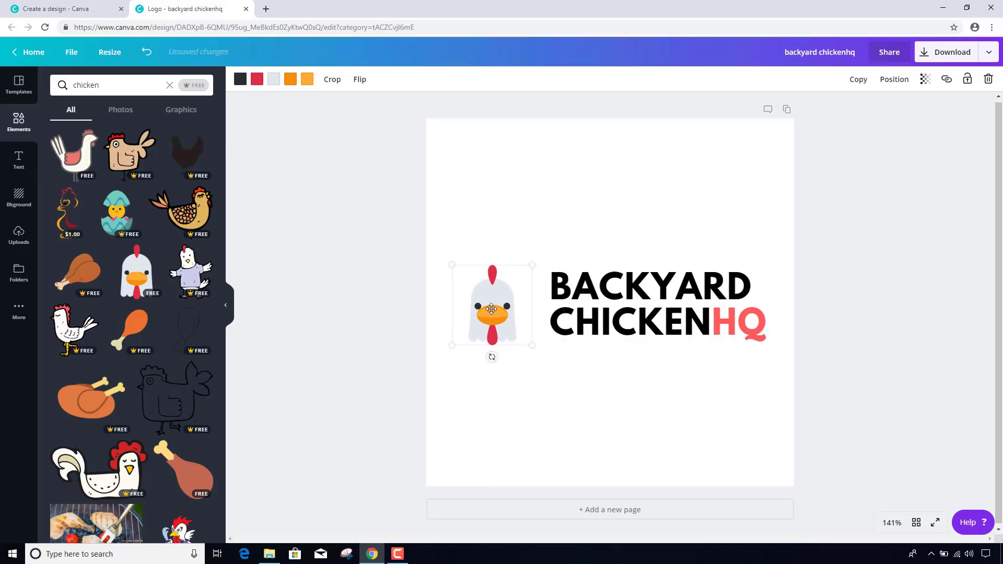
pyautogui.moveTo(491, 306); pyautogui.dragTo(509, 301)
pyautogui.click(606, 364)
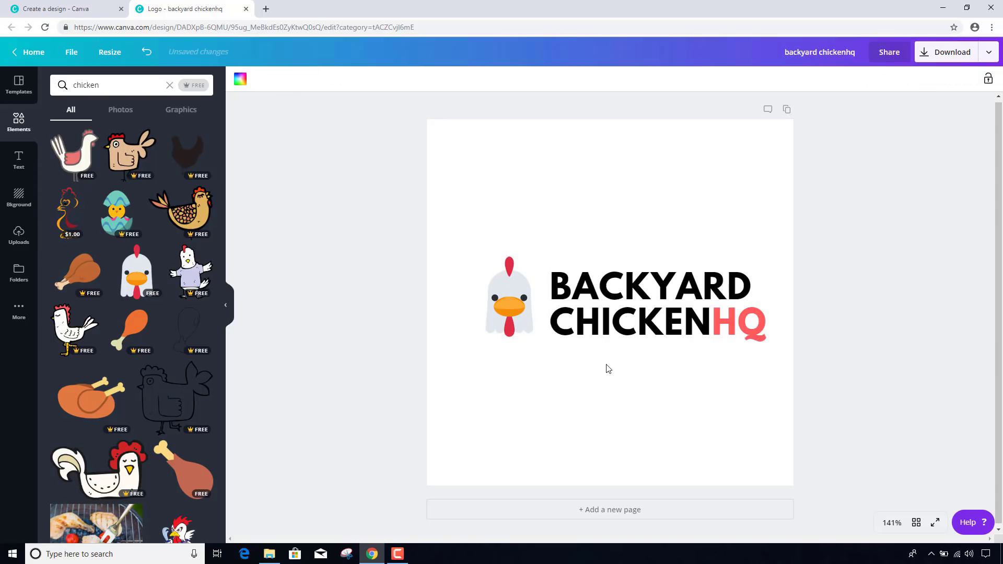
pyautogui.click(490, 280)
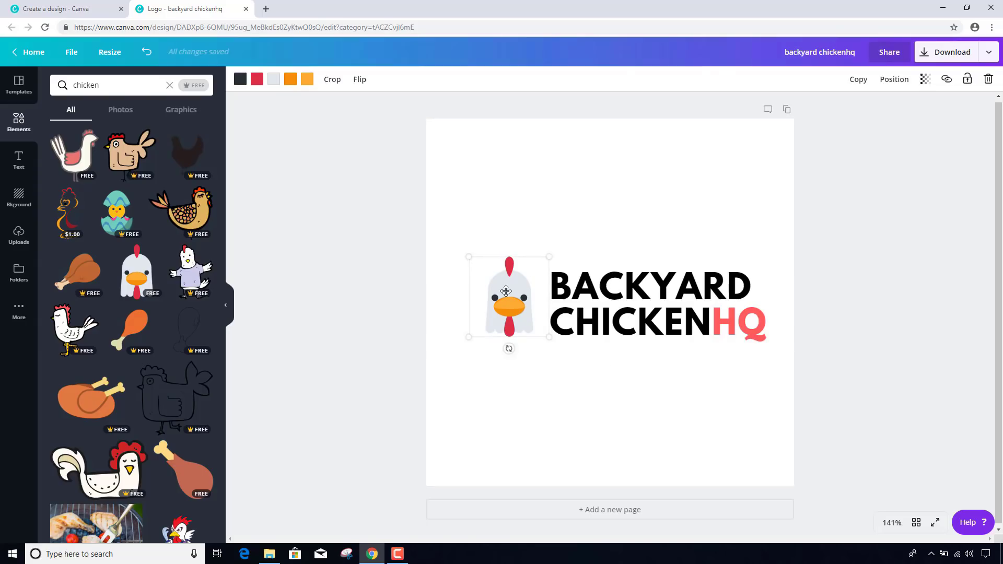
pyautogui.moveTo(506, 291); pyautogui.dragTo(513, 293)
pyautogui.click(585, 397)
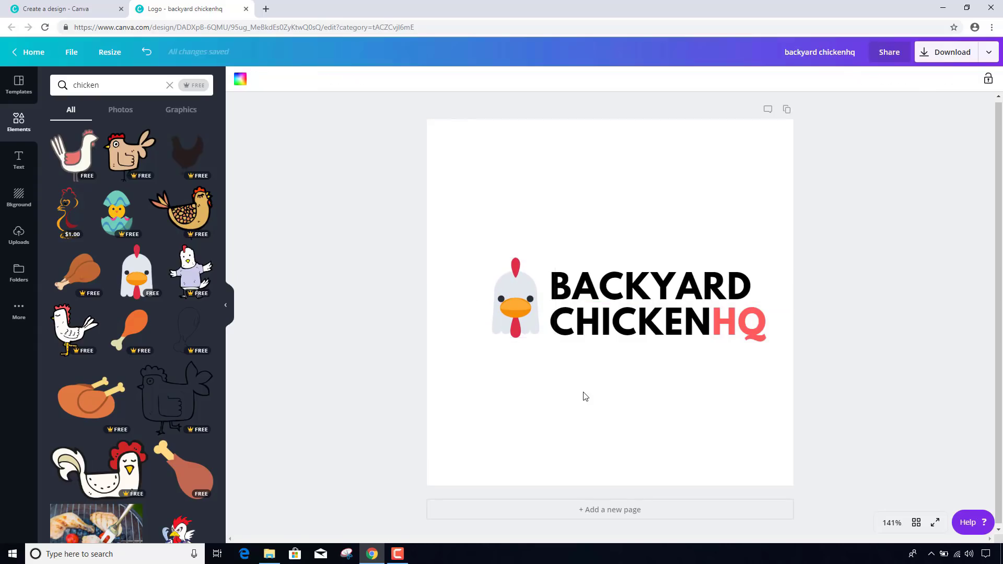
# - Select the chicken and the BACKYARD CHICKENHQ text together and center them on the page
pyautogui.click(509, 282)
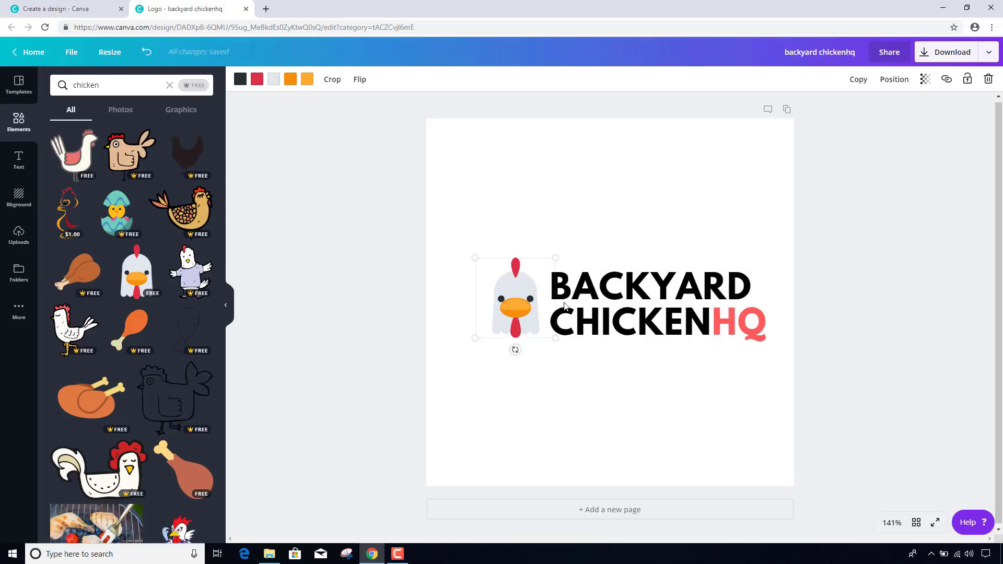
pyautogui.click(650, 311)
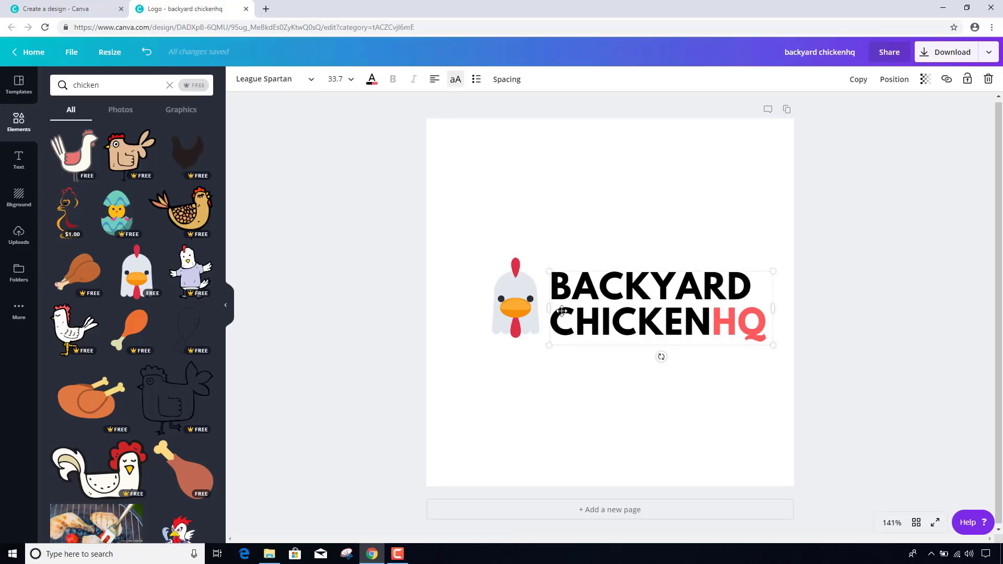
pyautogui.keyDown('shift'); pyautogui.click(534, 322); pyautogui.keyUp('shift')
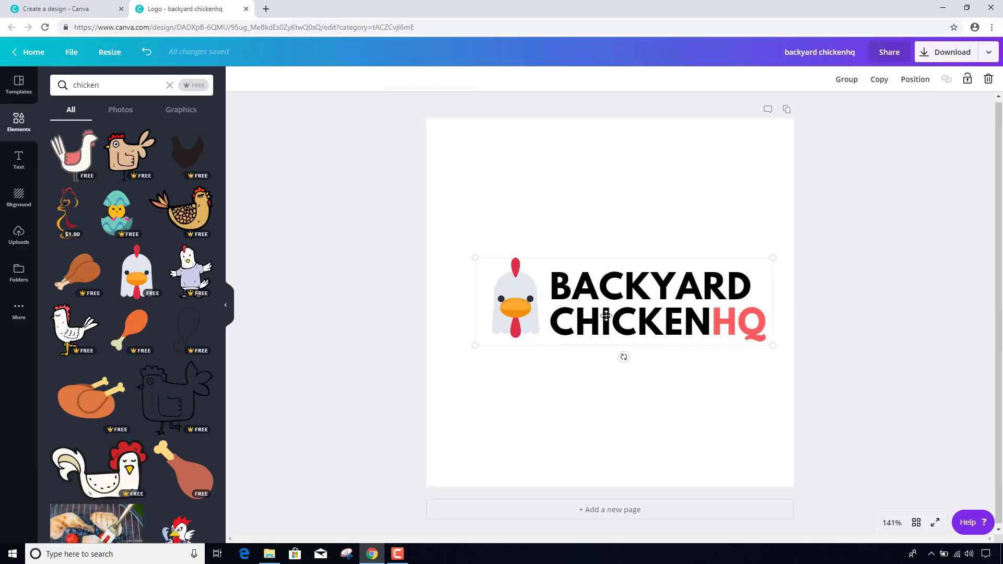
pyautogui.moveTo(604, 298); pyautogui.dragTo(592, 299)
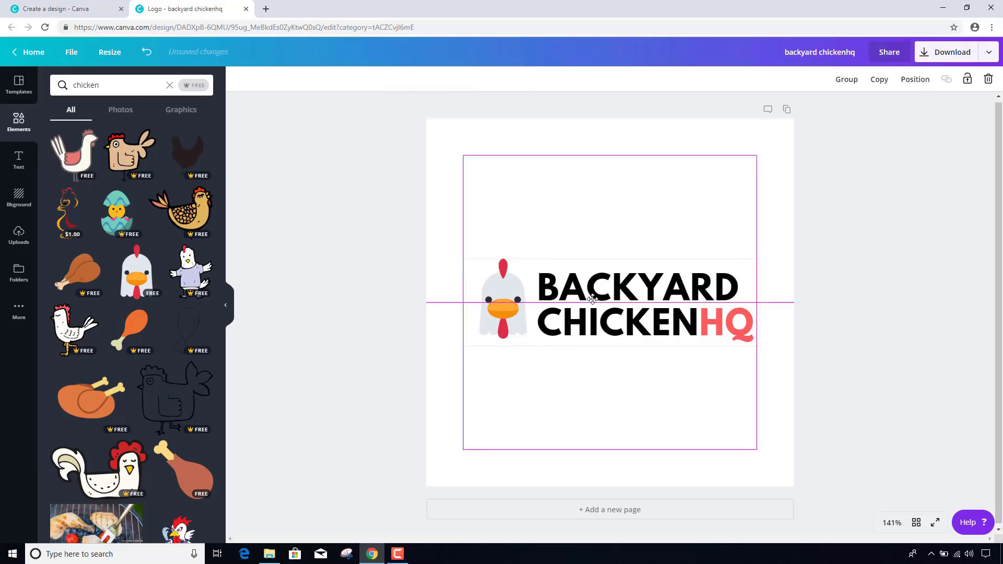
pyautogui.click(683, 414)
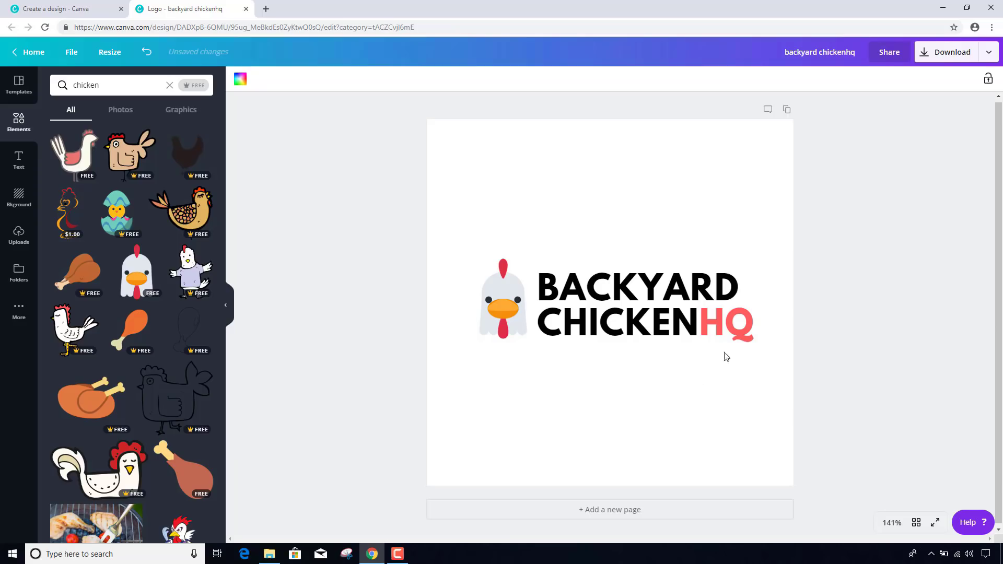
# - Download the logo as a PNG with a transparent background
pyautogui.click(964, 54)
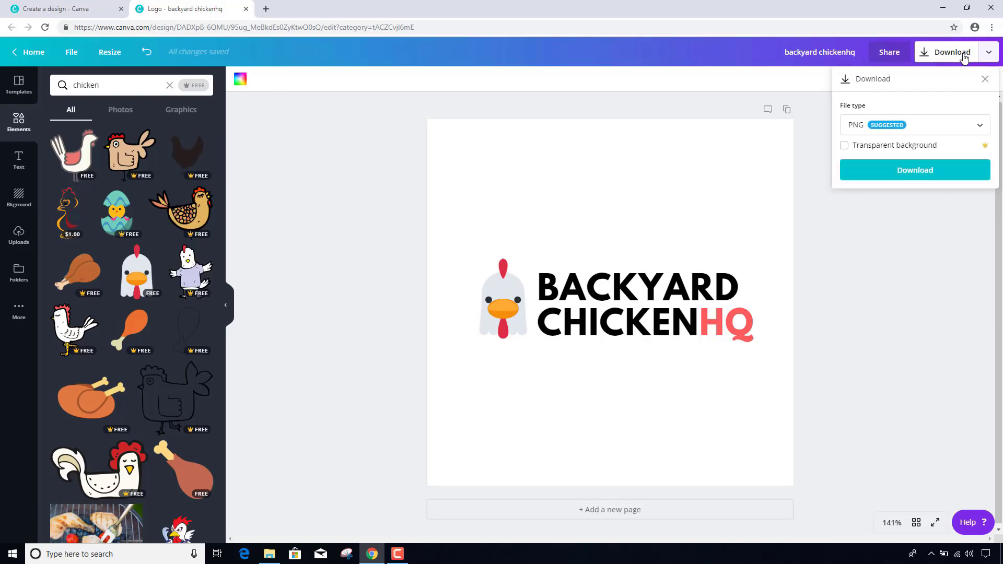
pyautogui.click(906, 177)
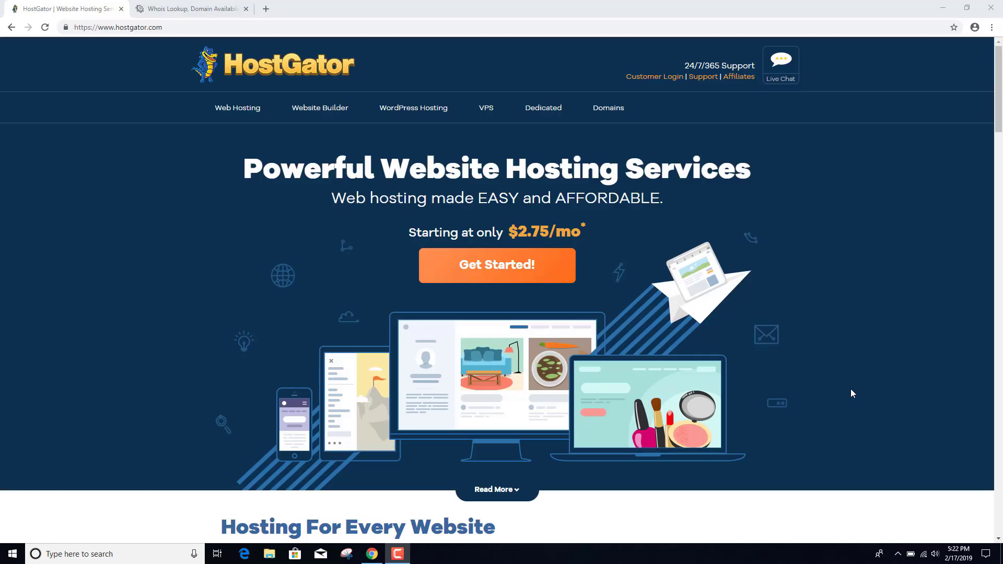
# - Order the WordPress Starter Plan and check backyardchickenshq as the domain
pyautogui.click(417, 110)
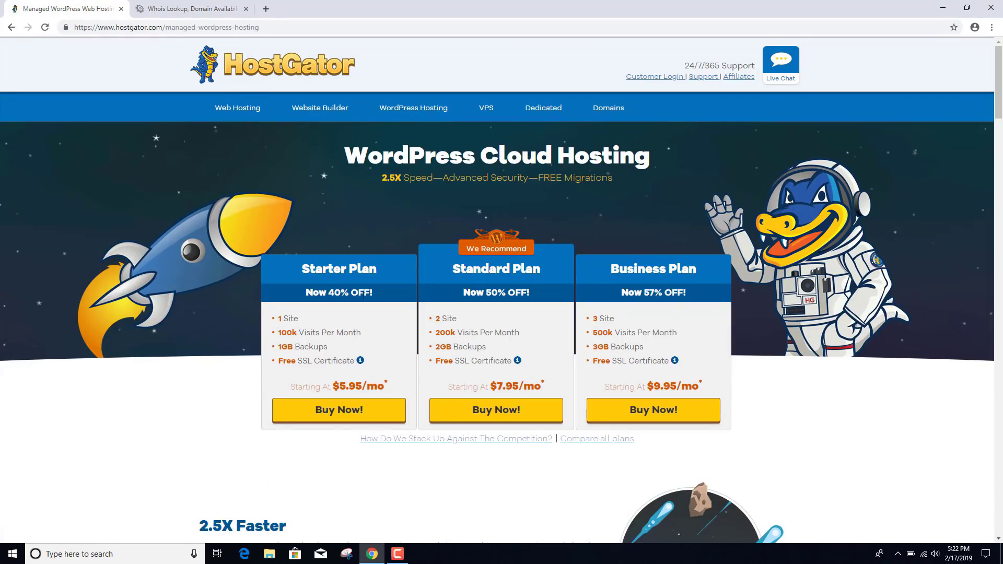
pyautogui.click(355, 422)
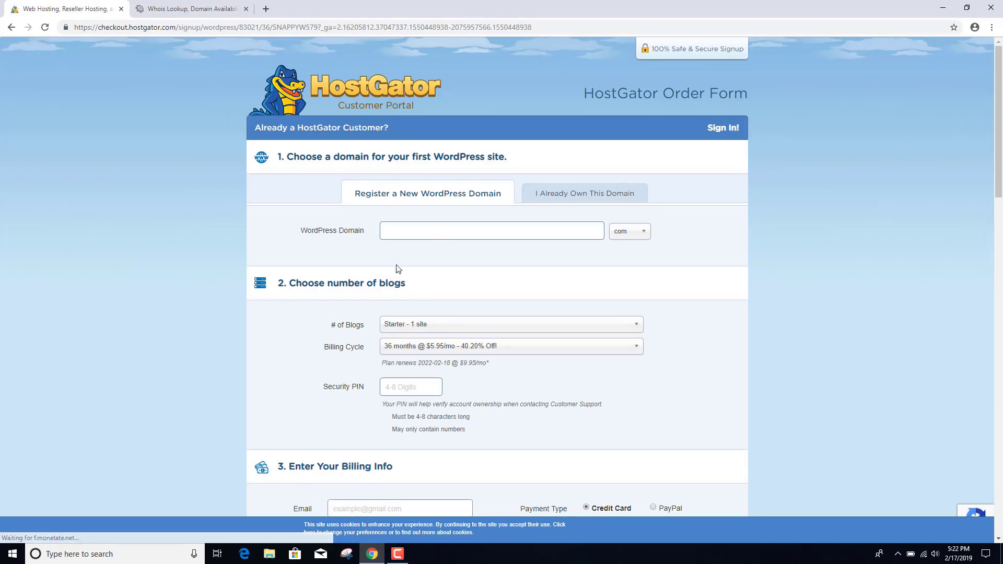
pyautogui.click(433, 231)
pyautogui.write('backy')
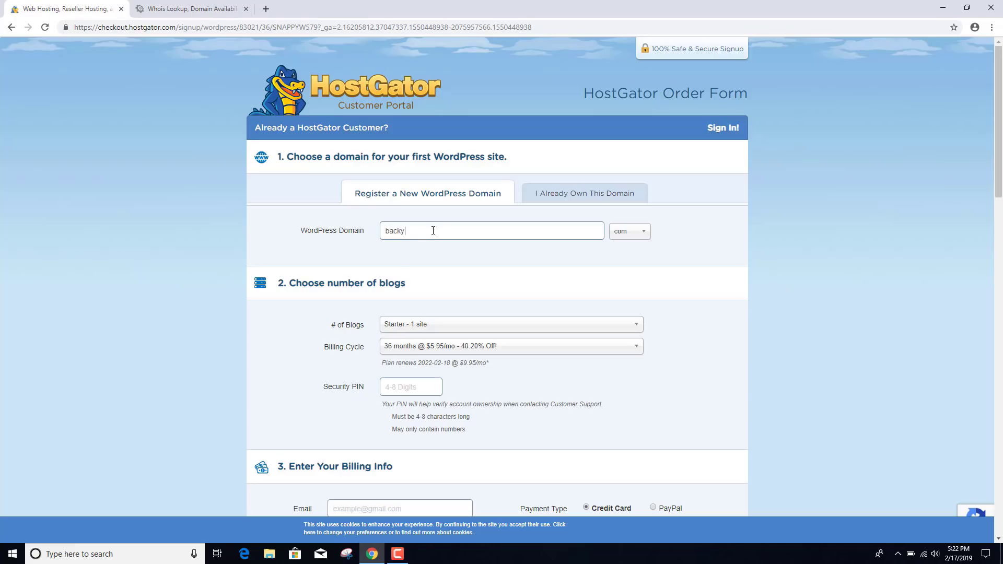
pyautogui.write('ardchickenshq')
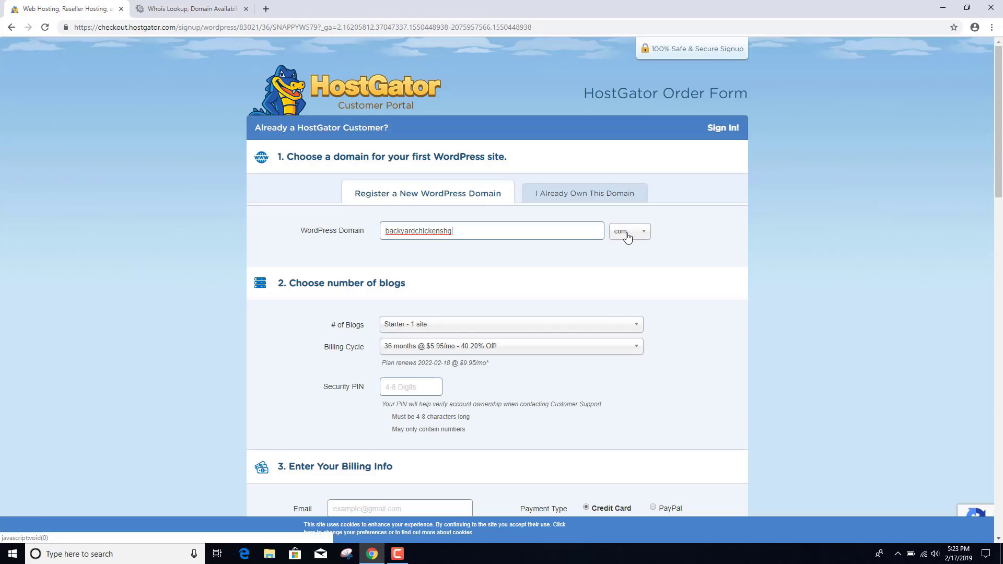
pyautogui.click(365, 244)
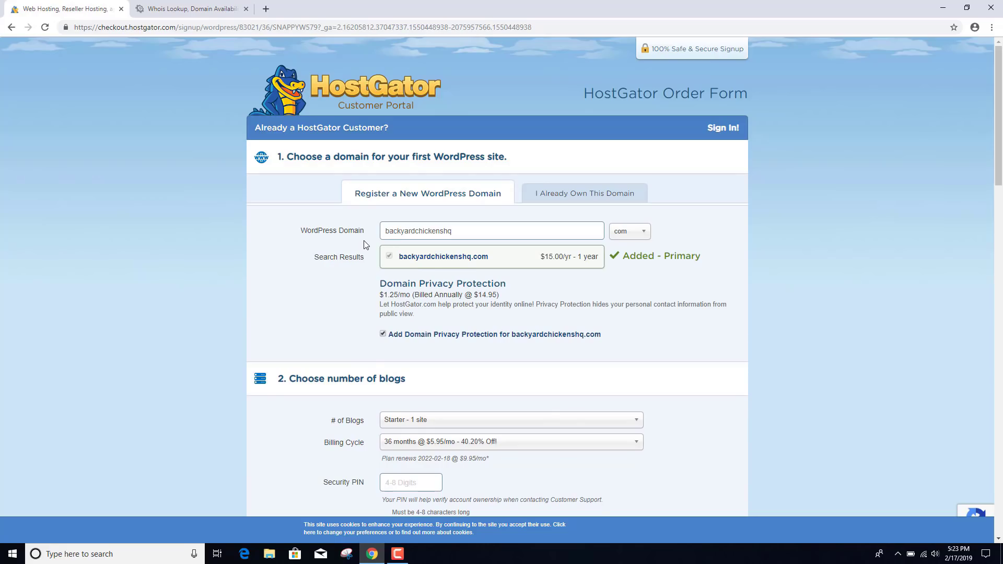
# - Turn off Domain Privacy Protection on the order, then return to the Whois Lookup page
pyautogui.scroll(-1, 365, 244)
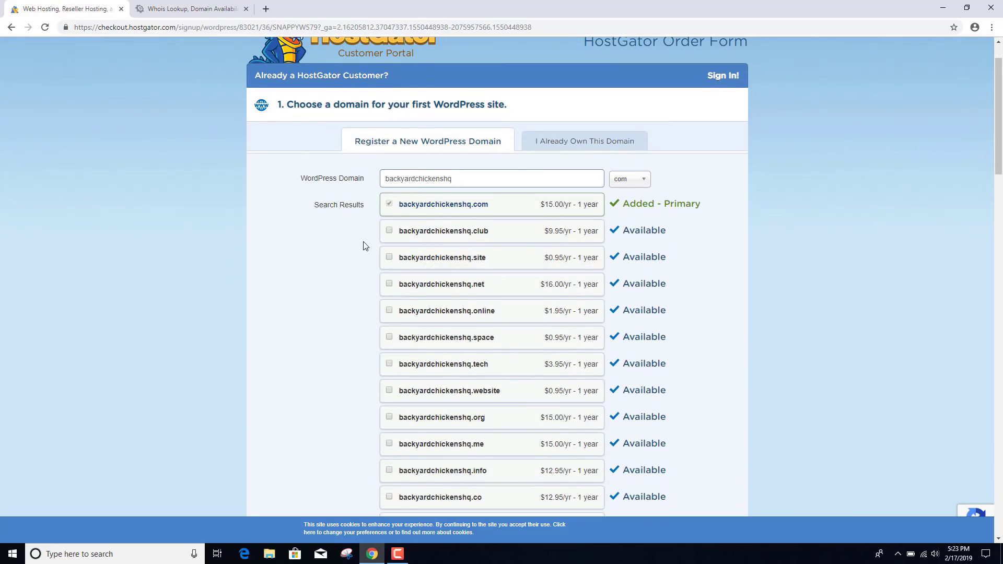
pyautogui.scroll(-5, 365, 245)
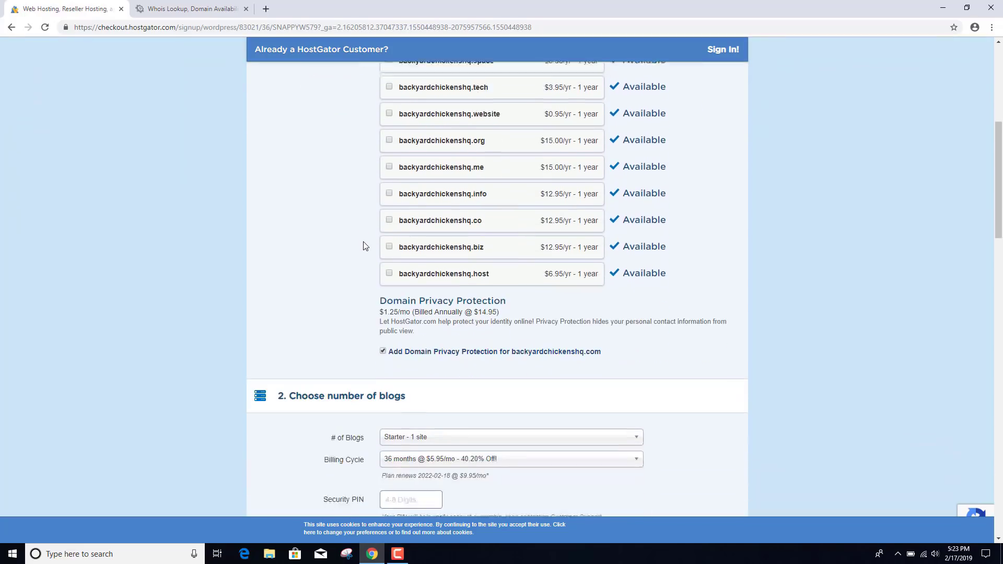
pyautogui.scroll(-2, 365, 246)
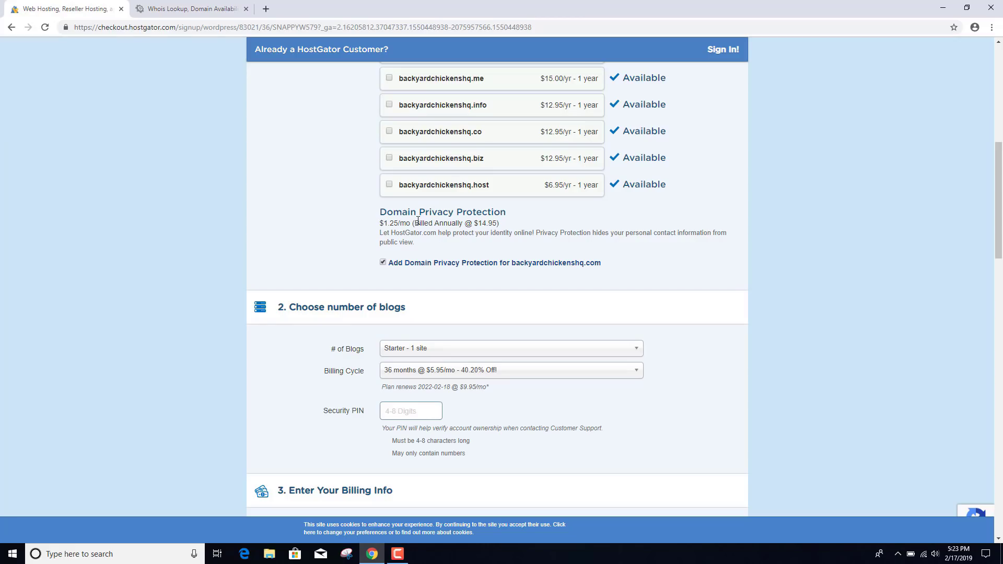
pyautogui.click(383, 262)
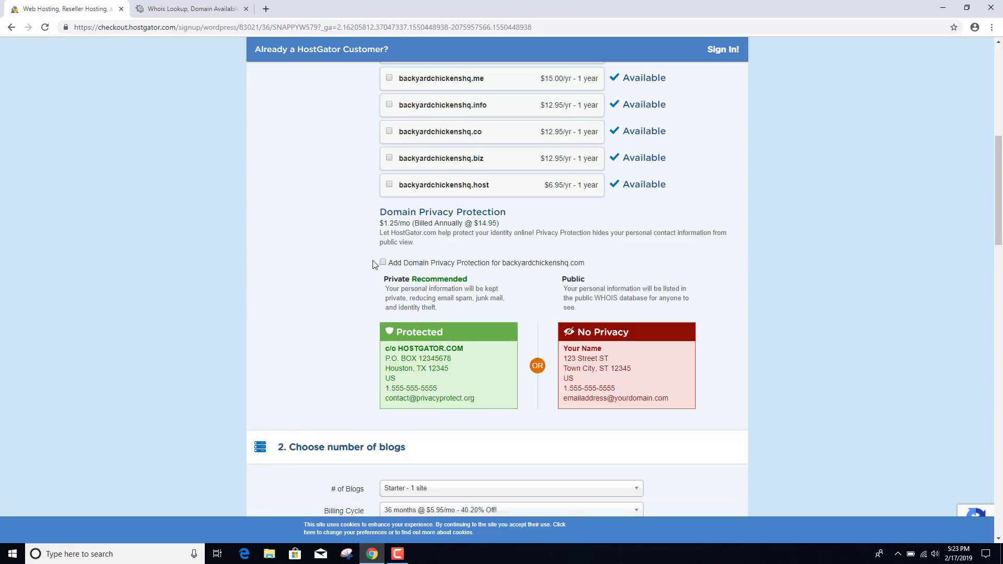
pyautogui.scroll(-2, 358, 265)
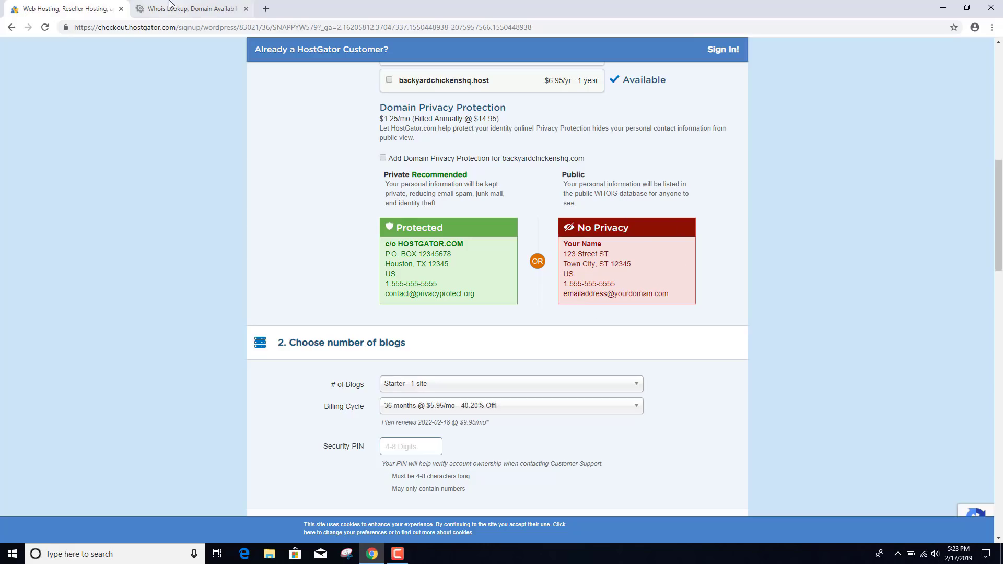
pyautogui.click(194, 9)
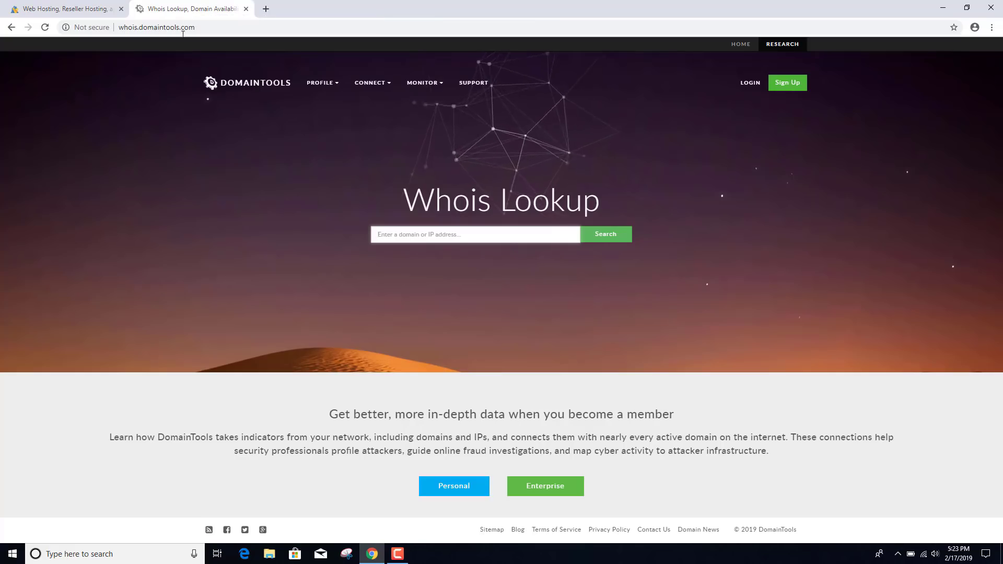
# - Look up google.com's Whois record and scroll through its registration dates and name servers
pyautogui.click(420, 233)
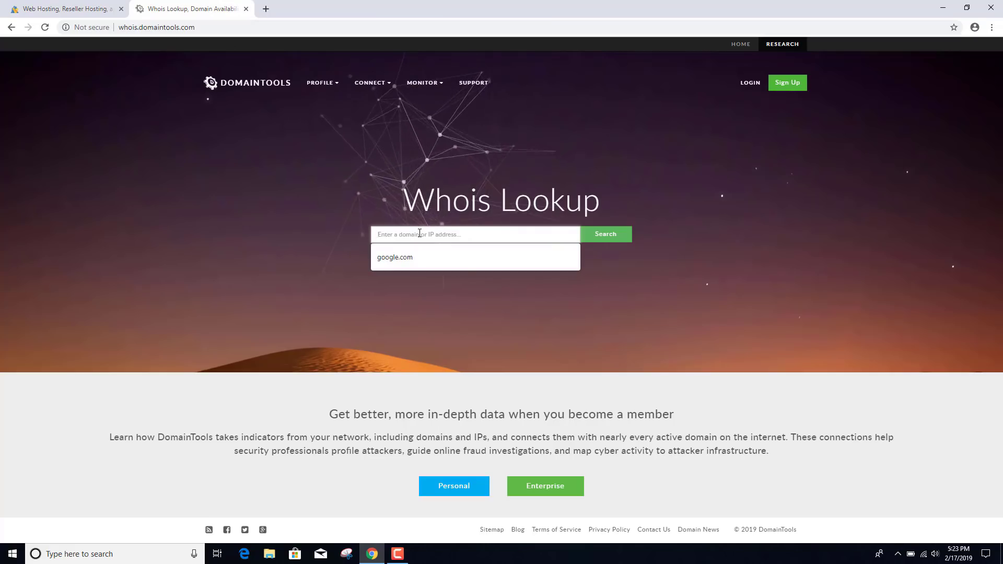
pyautogui.click(401, 258)
pyautogui.click(606, 235)
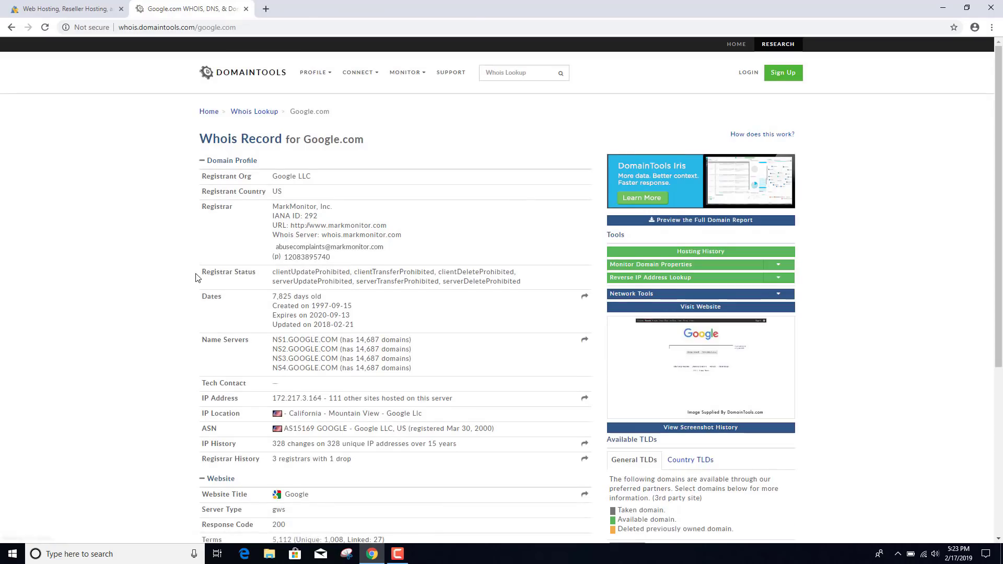
pyautogui.scroll(-1, 274, 252)
pyautogui.moveTo(274, 252); pyautogui.dragTo(369, 271)
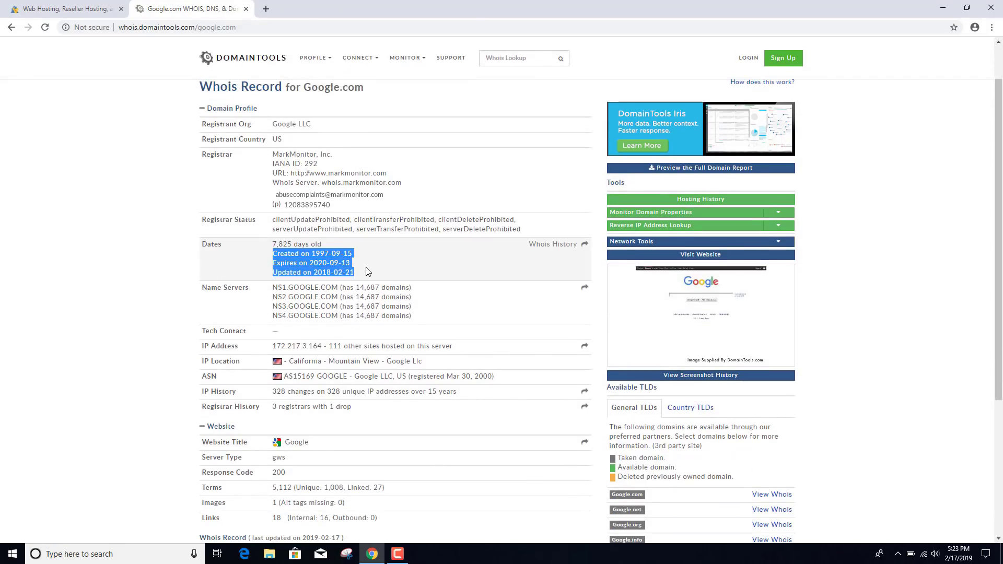
pyautogui.scroll(-3, 256, 254)
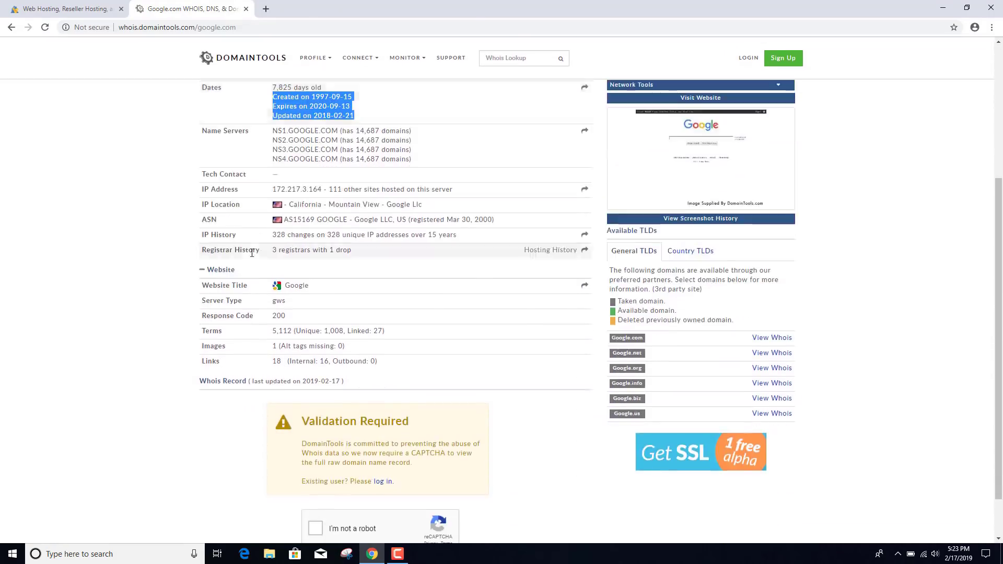
pyautogui.click(266, 181)
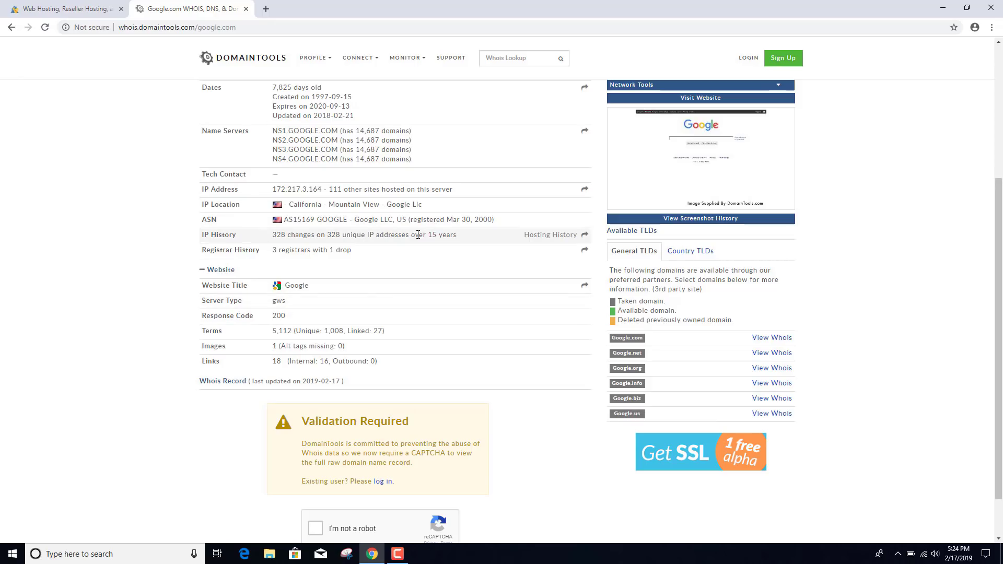
# - Turn domain privacy protection back on in the HostGator checkout
pyautogui.click(86, 13)
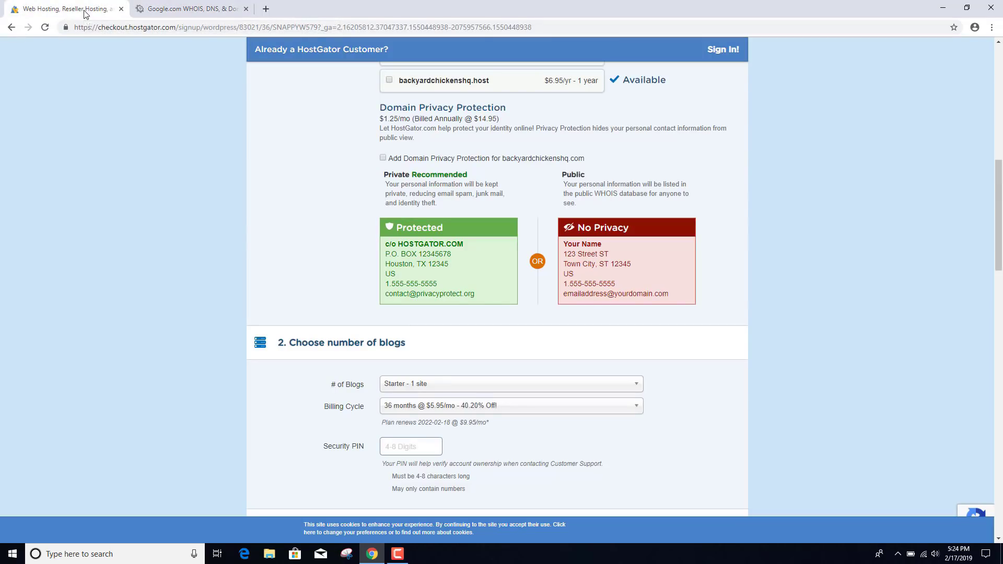
pyautogui.click(382, 158)
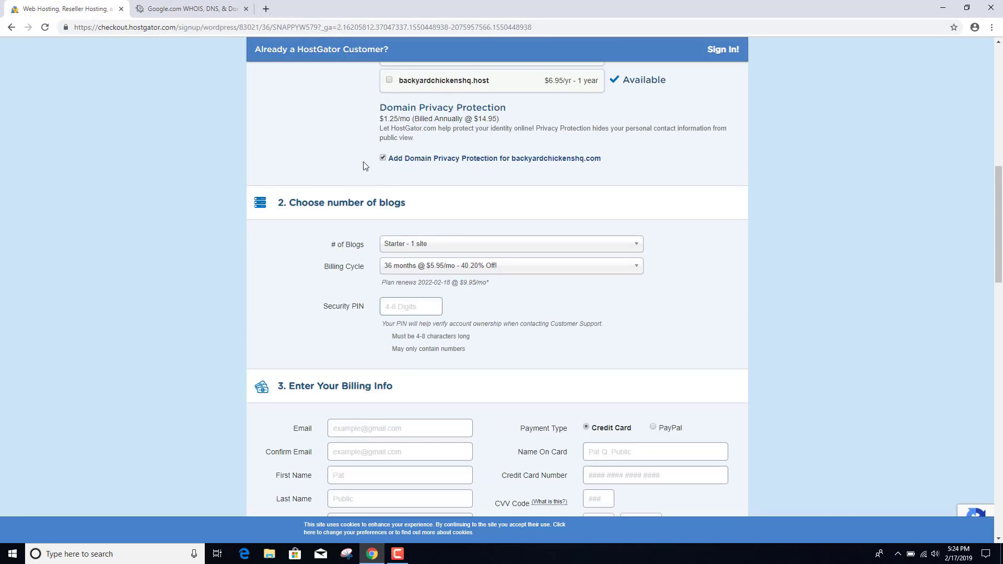
pyautogui.scroll(-1, 364, 166)
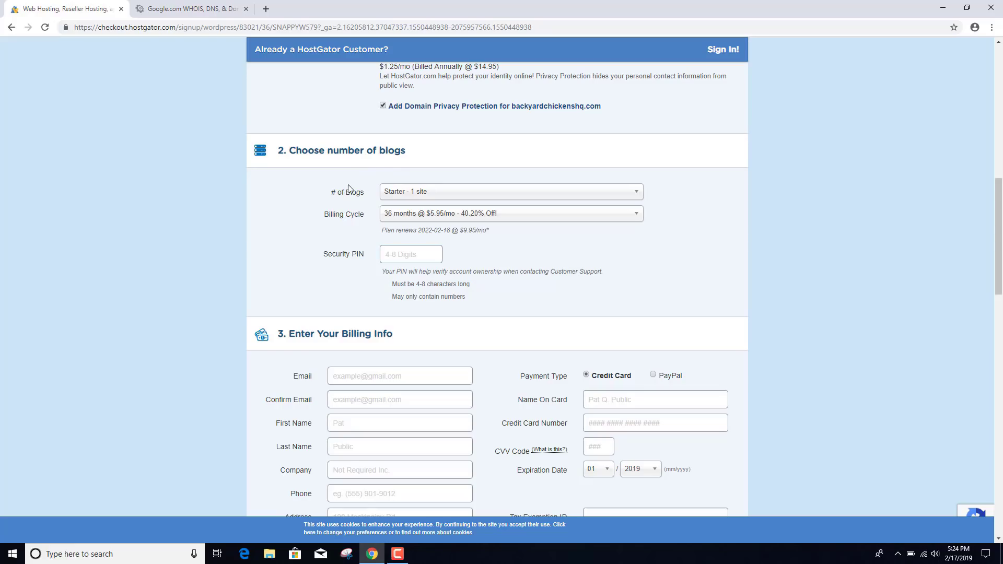
# - Select the 1-month $14.95/mo billing cycle and enter a security PIN
pyautogui.click(414, 214)
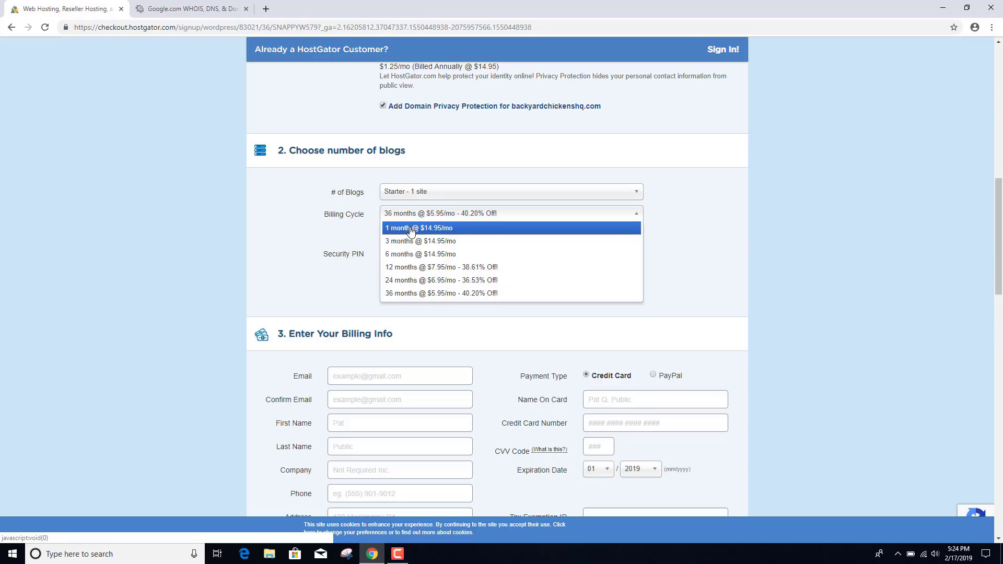
pyautogui.click(412, 230)
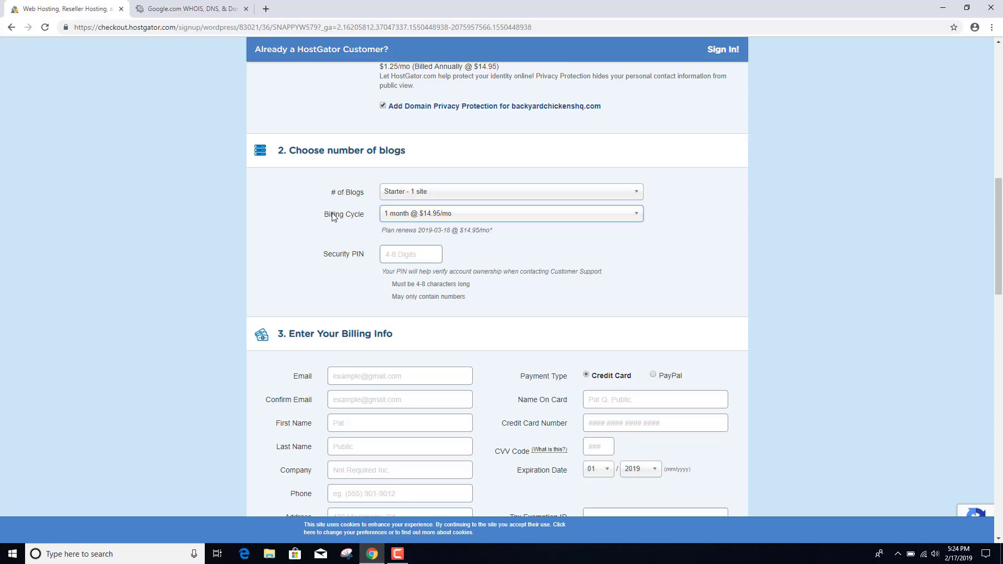
pyautogui.click(410, 253)
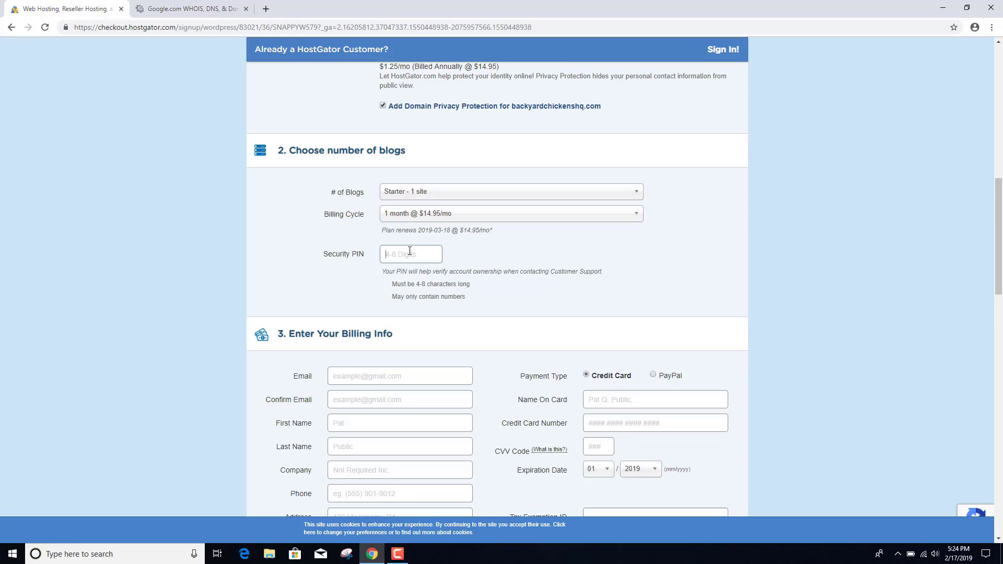
pyautogui.scroll(-5, 410, 251)
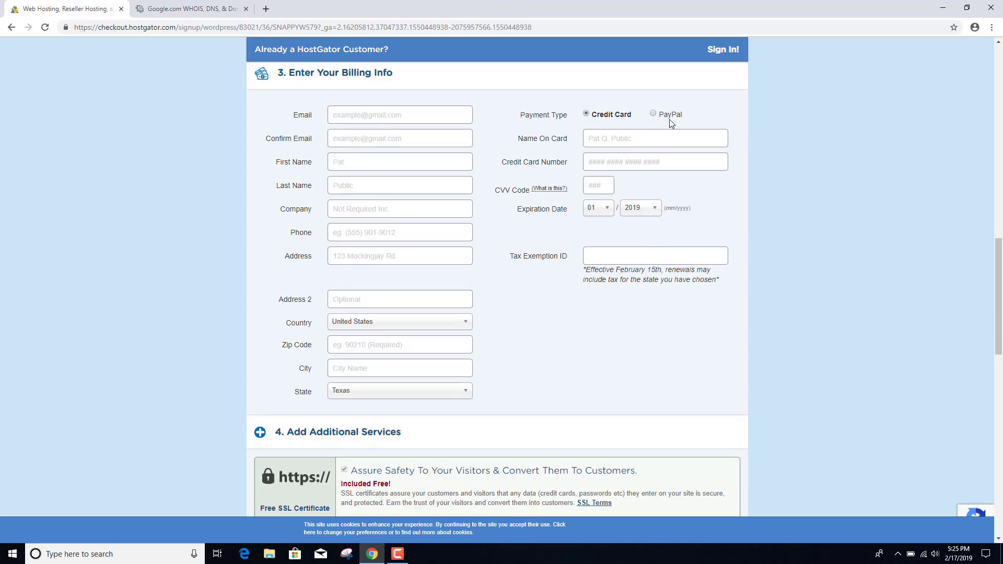
pyautogui.scroll(-1, 540, 206)
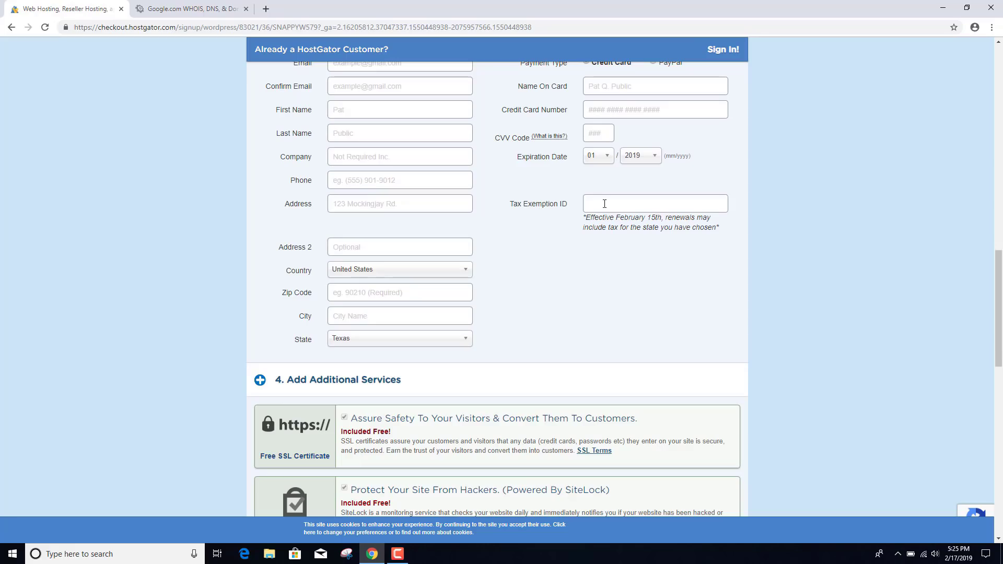
pyautogui.scroll(-2, 564, 223)
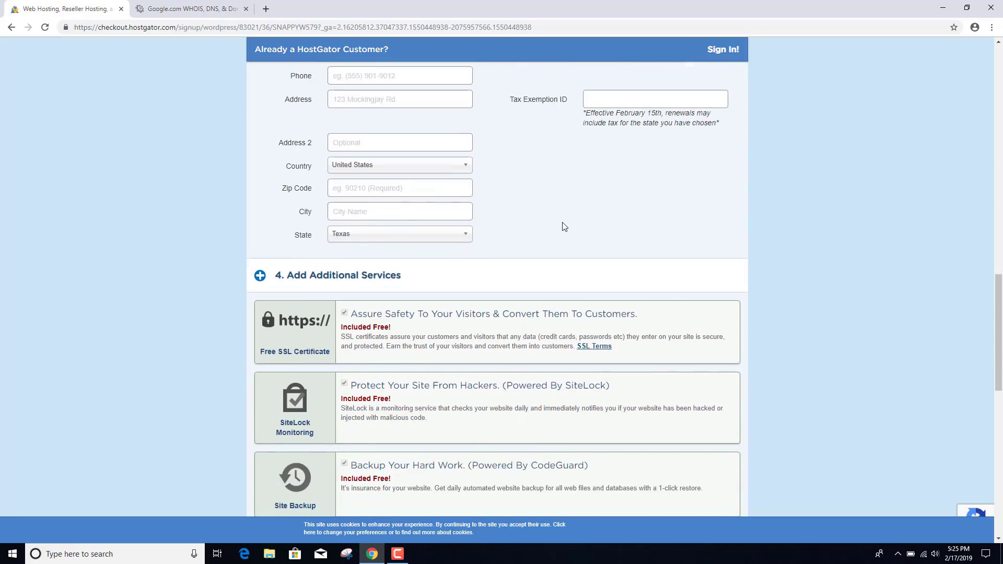
pyautogui.scroll(-3, 564, 227)
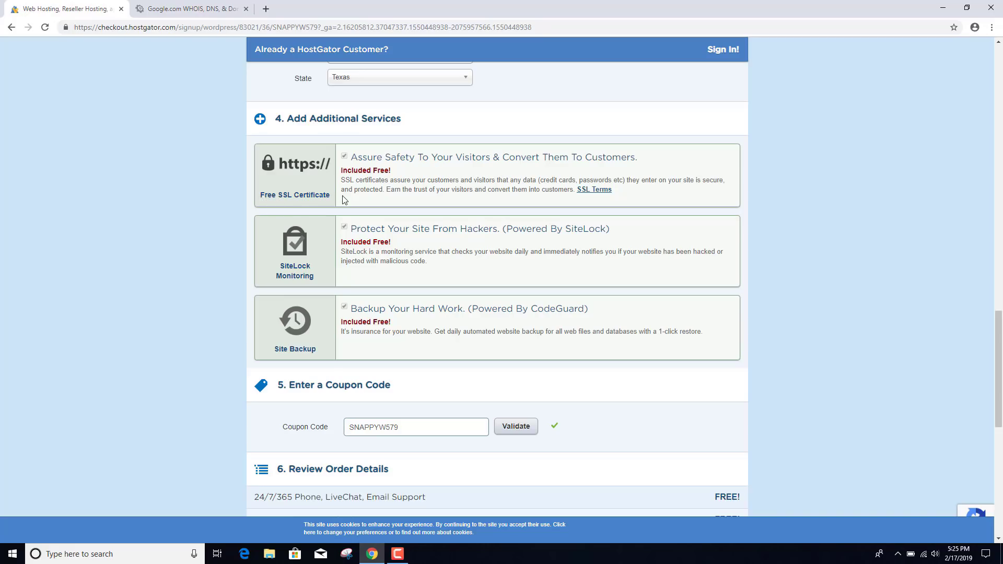
pyautogui.scroll(-1, 344, 200)
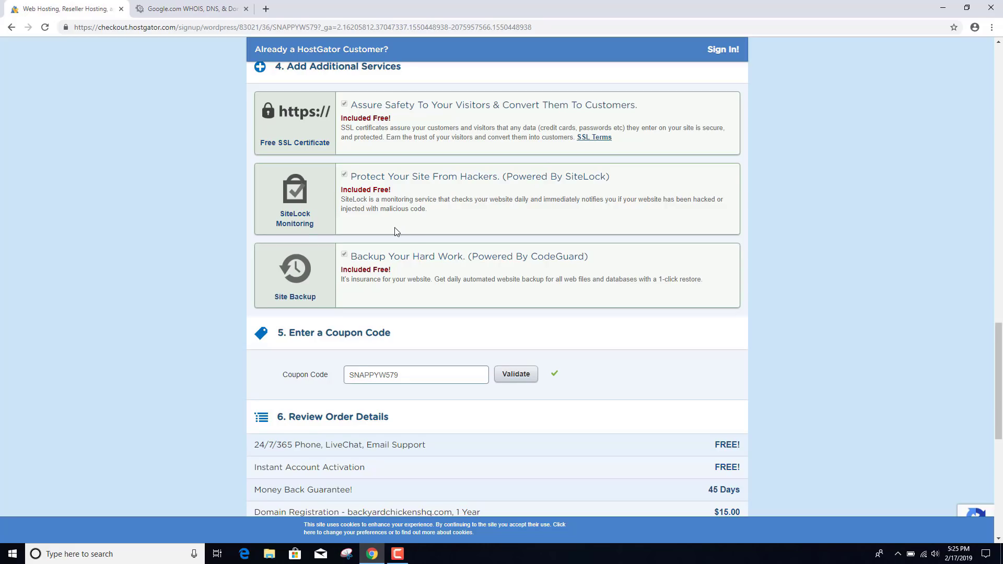
pyautogui.scroll(-1, 394, 227)
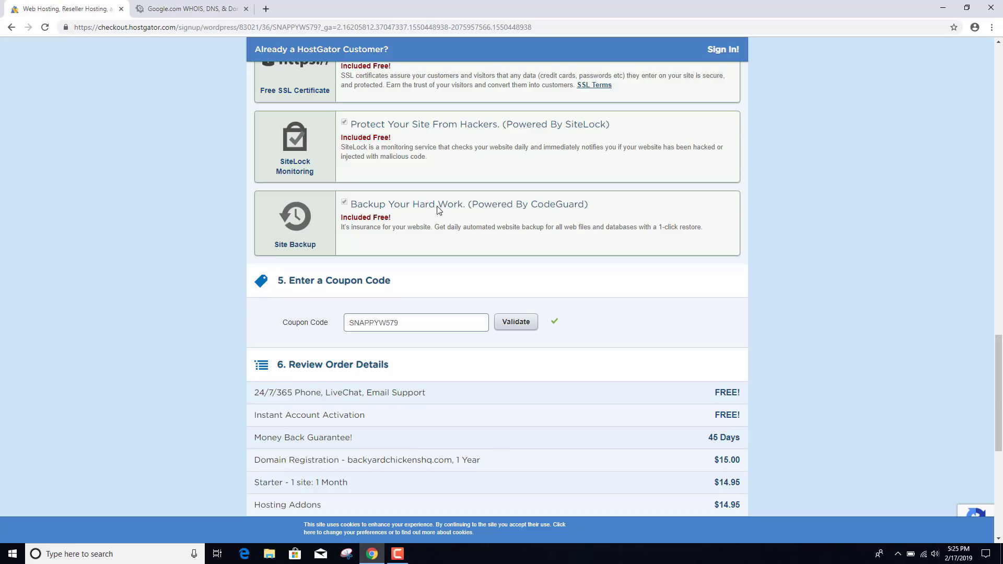
pyautogui.scroll(-3, 438, 210)
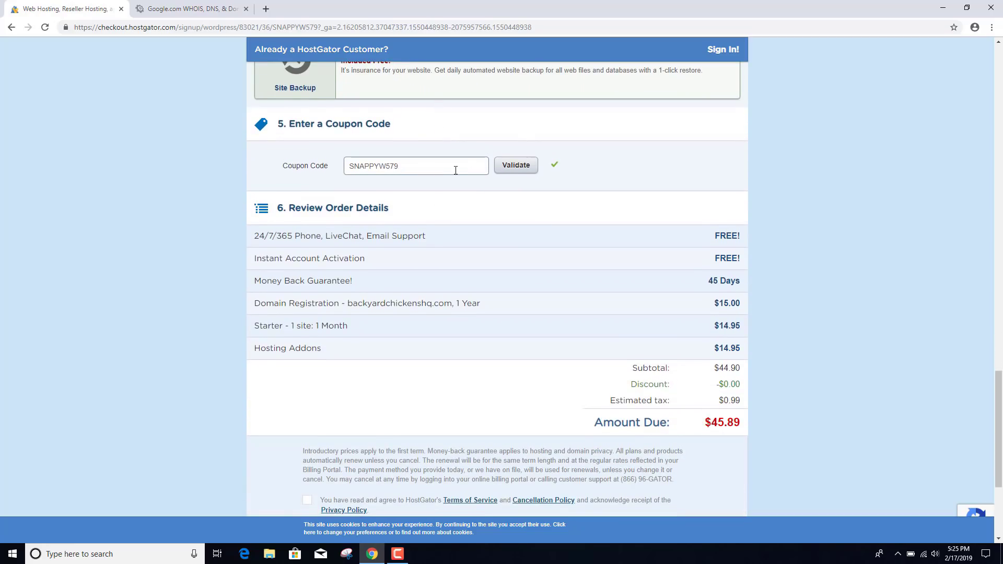
pyautogui.scroll(-1, 479, 212)
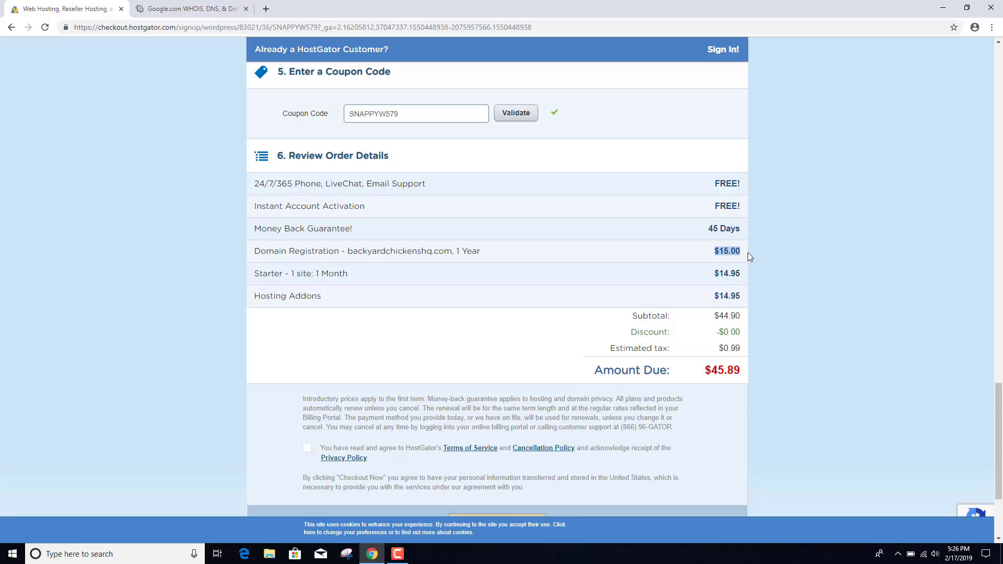
pyautogui.moveTo(715, 274); pyautogui.dragTo(732, 275)
# - Remove domain privacy protection from the order
pyautogui.click(721, 297)
pyautogui.scroll(10, 644, 284)
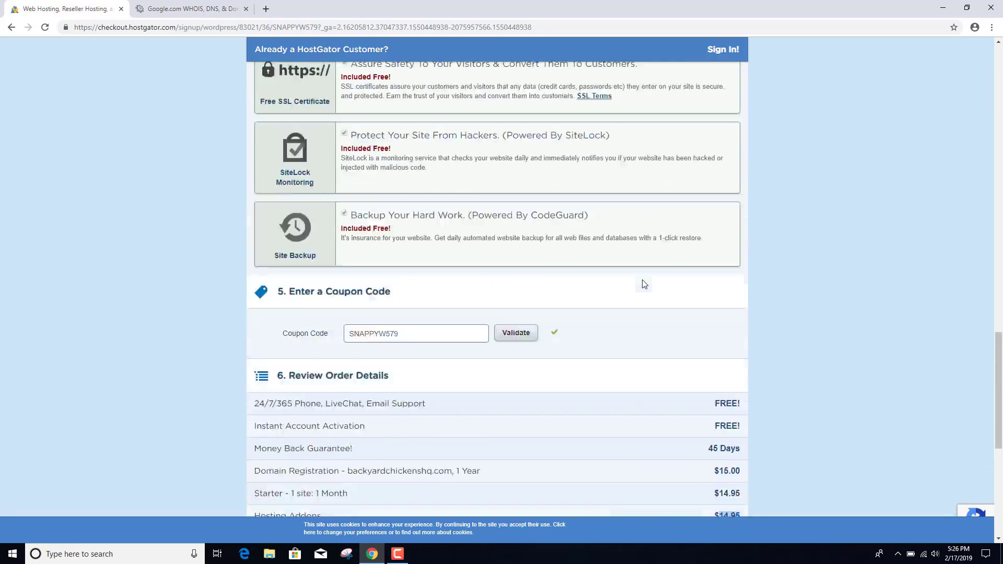
pyautogui.scroll(10, 644, 283)
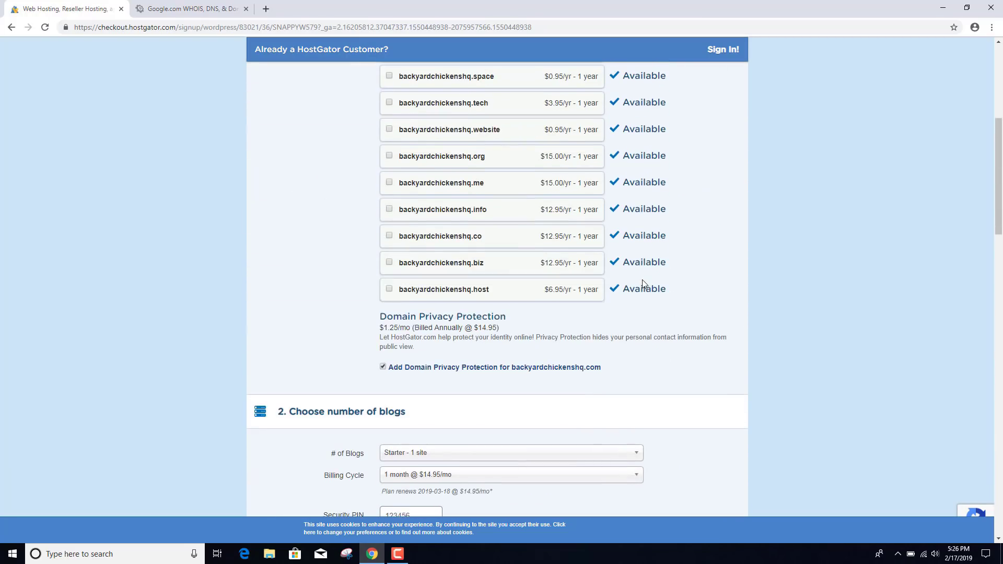
pyautogui.click(383, 367)
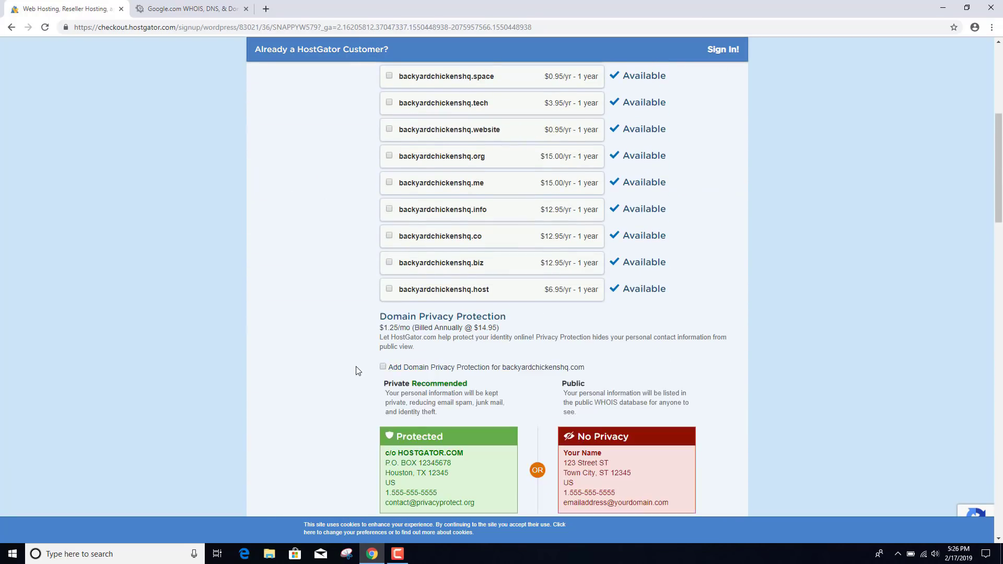
pyautogui.scroll(-4, 357, 370)
pyautogui.scroll(-18, 357, 370)
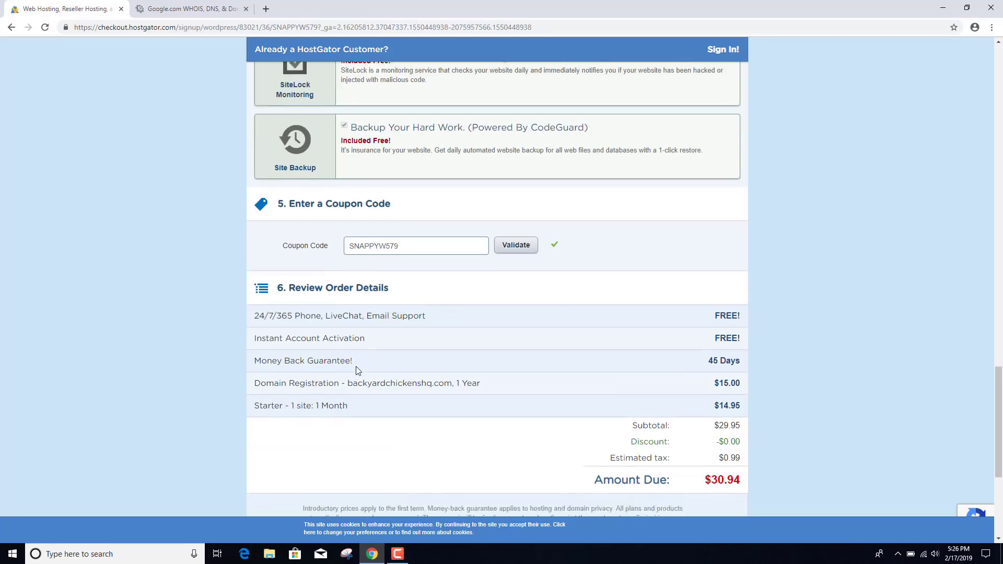
# - Check the new $30.94 amount due and accept the terms of service
pyautogui.moveTo(703, 383); pyautogui.dragTo(751, 385)
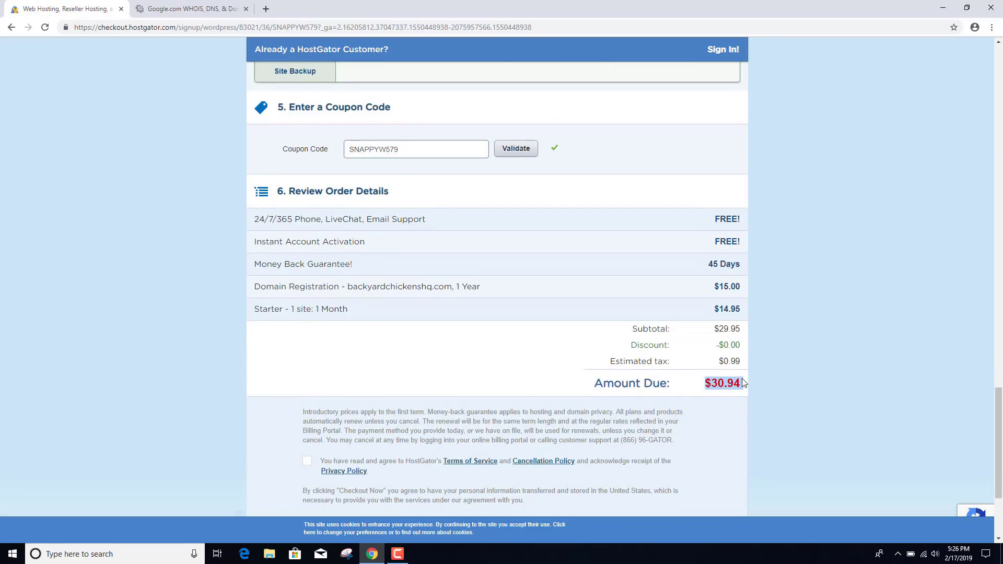
pyautogui.click(744, 383)
pyautogui.scroll(-2, 742, 380)
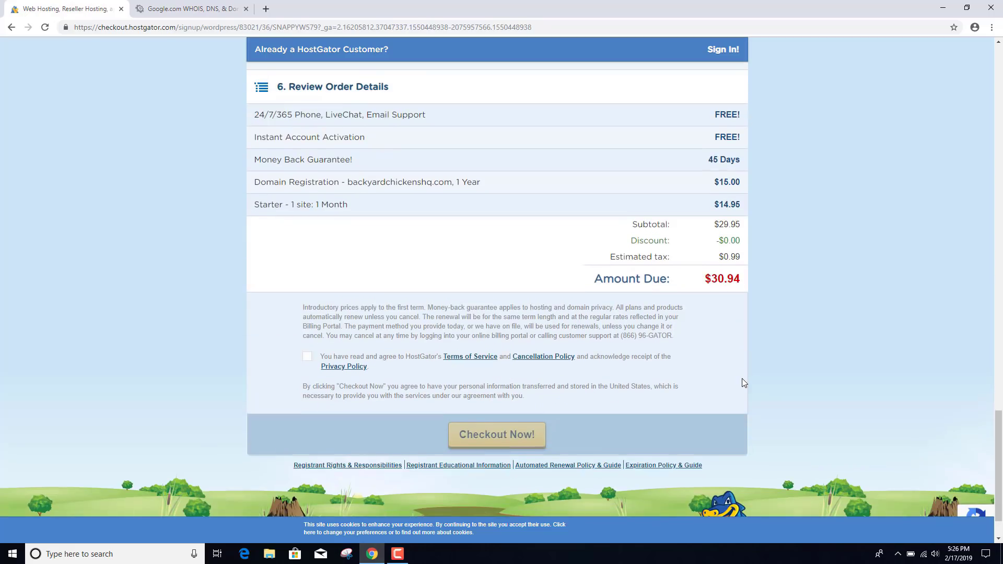
pyautogui.click(307, 357)
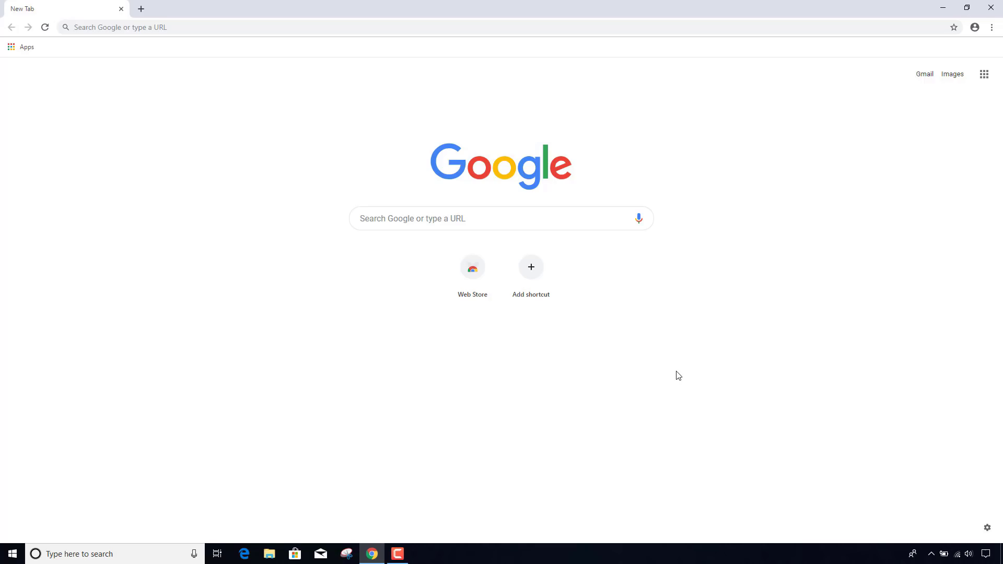
# - Load backyardchickenshq.com from the address bar
pyautogui.hotkey('ctrl', 'l')
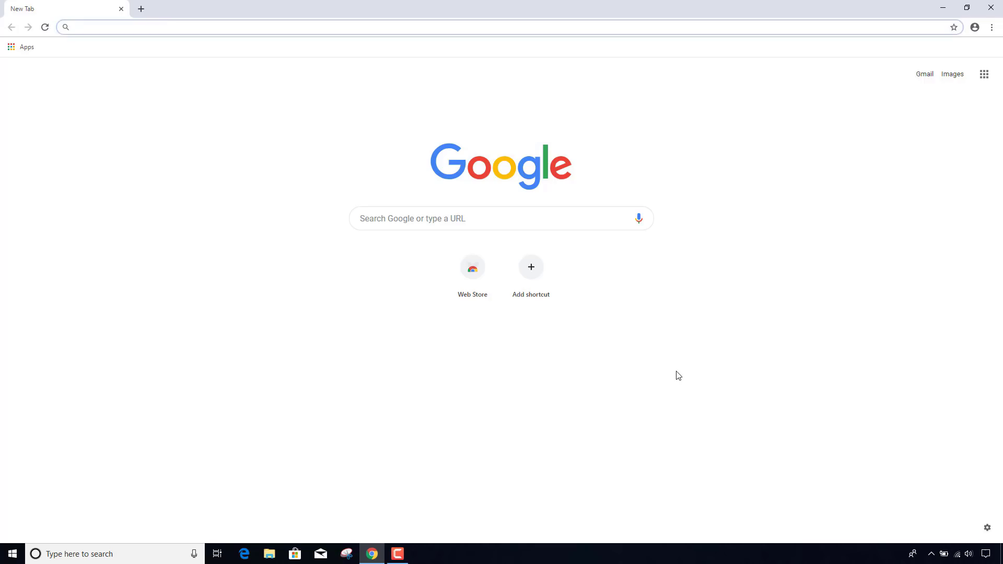
pyautogui.write('backyard')
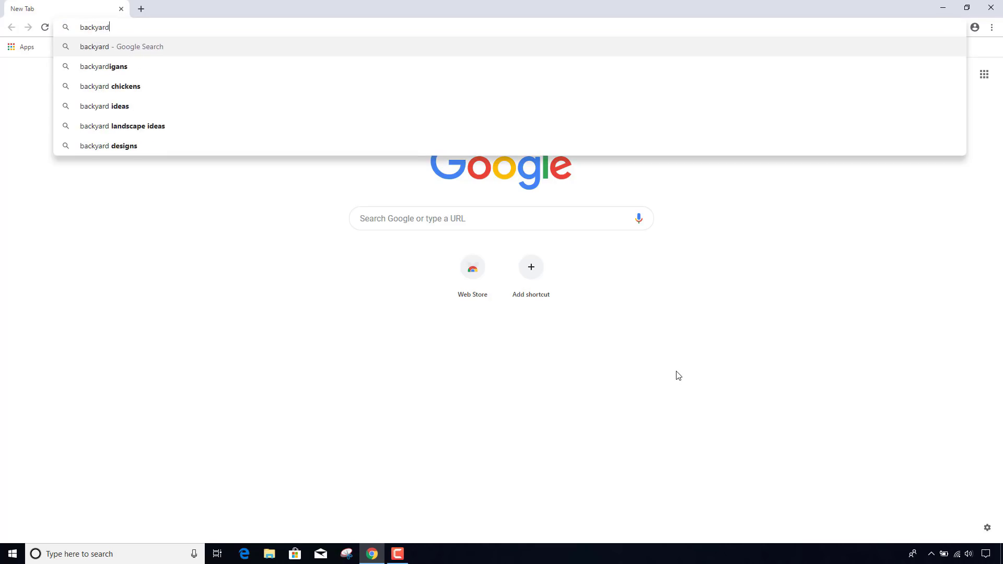
pyautogui.write('chickens')
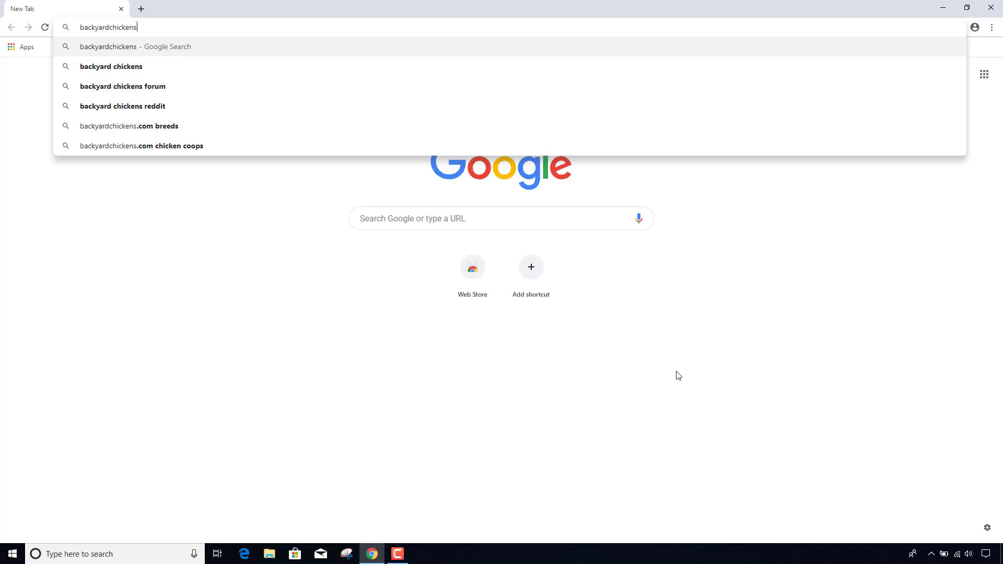
pyautogui.write('hq.com')
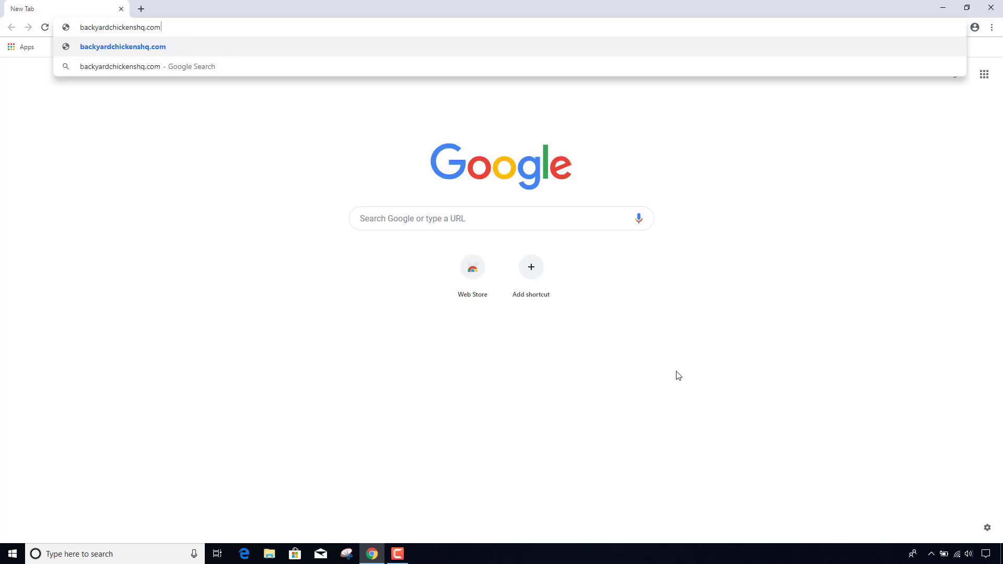
pyautogui.press('Return')
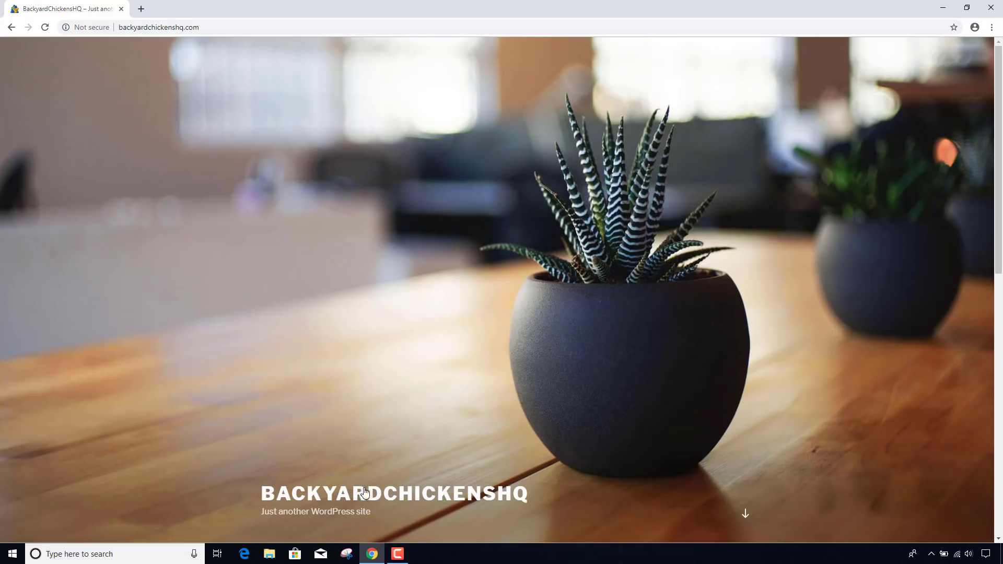
# - Open the 'Hello world!' post from the homepage and scroll through its sample comment
pyautogui.scroll(-9, 452, 402)
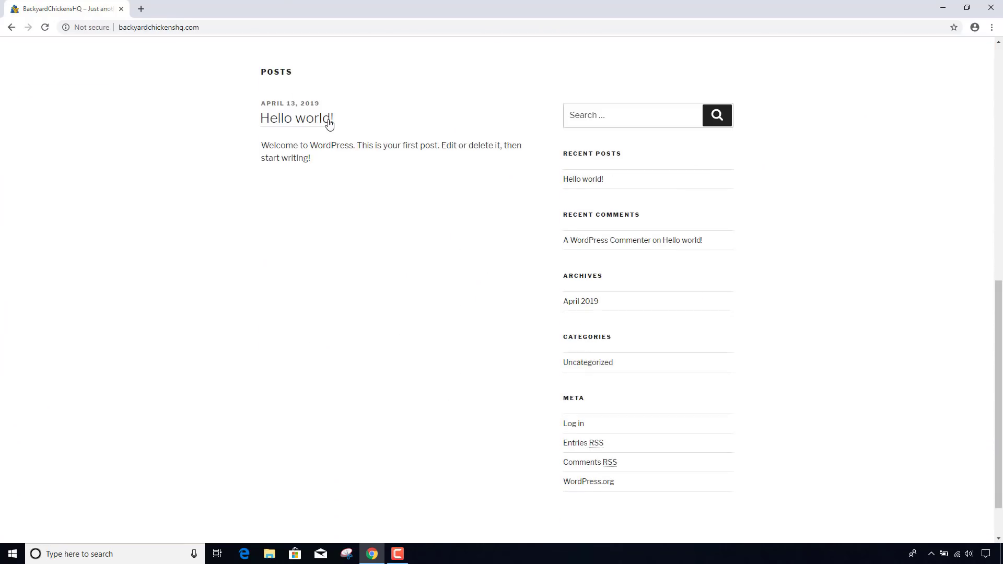
pyautogui.click(328, 122)
pyautogui.scroll(-3, 413, 254)
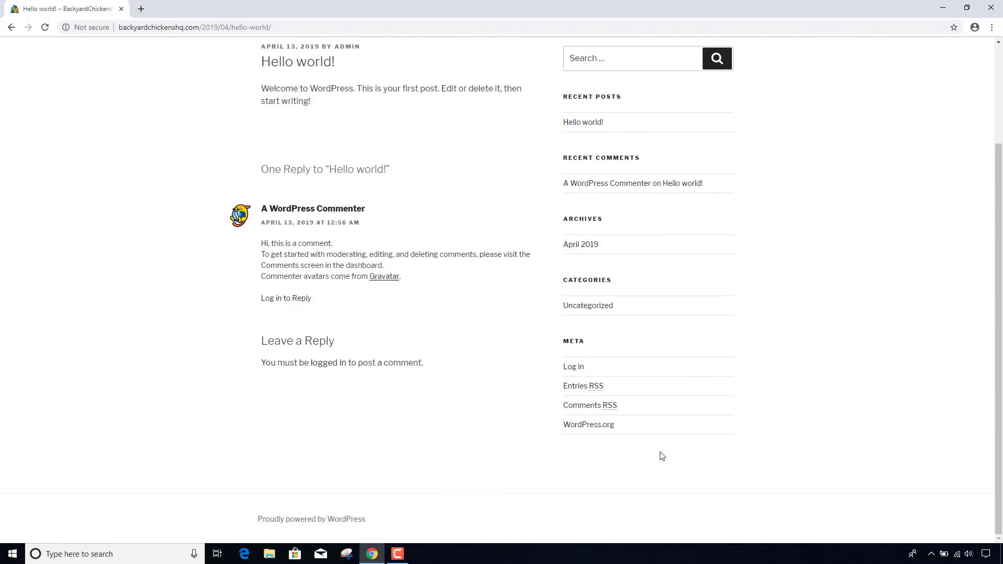
pyautogui.scroll(3, 497, 449)
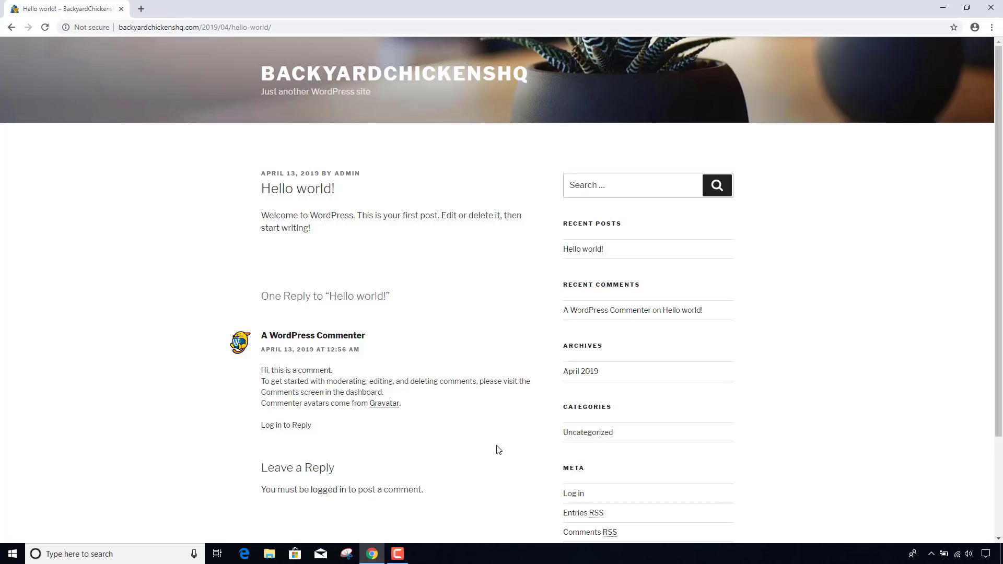
# - Go to hostgator.com and open the Portal Login sign-in page
pyautogui.hotkey('ctrl', 'l')
pyautogui.write('host')
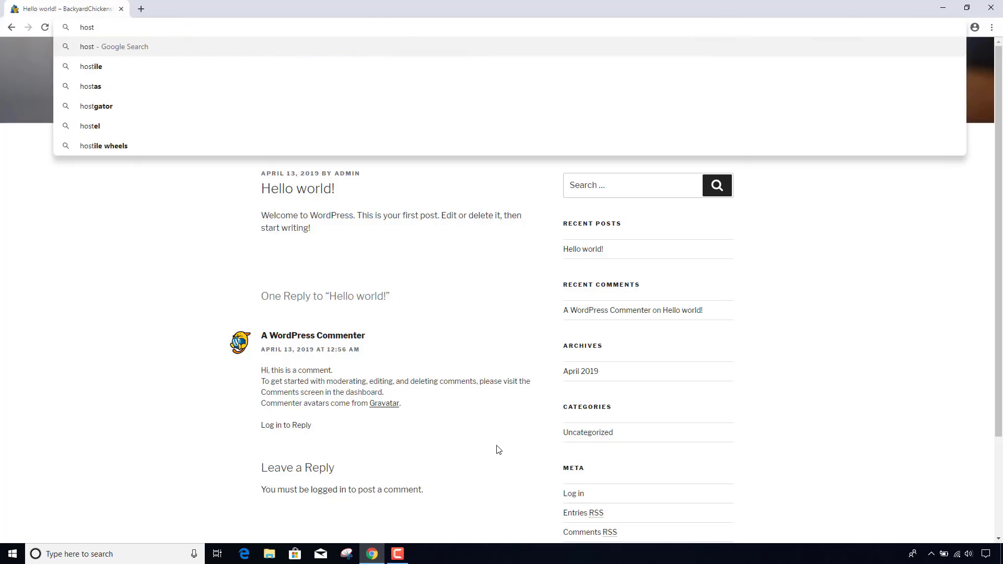
pyautogui.write('gat')
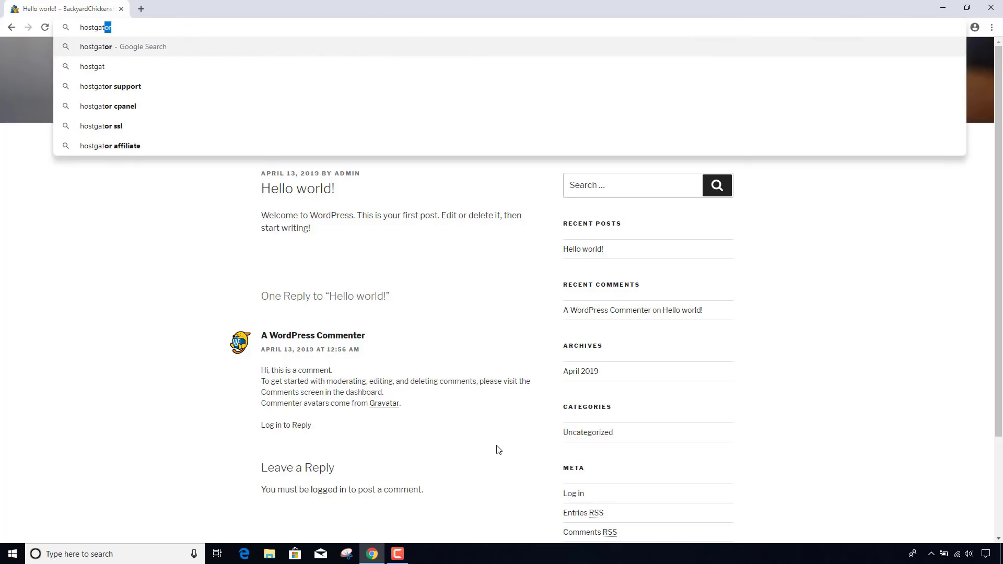
pyautogui.write('or.com')
pyautogui.press('Return')
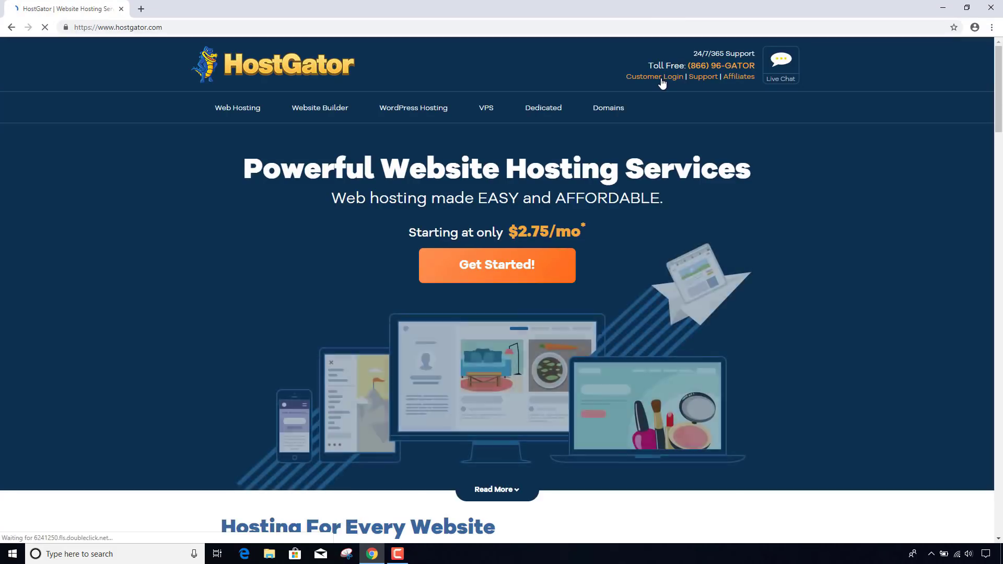
pyautogui.click(661, 78)
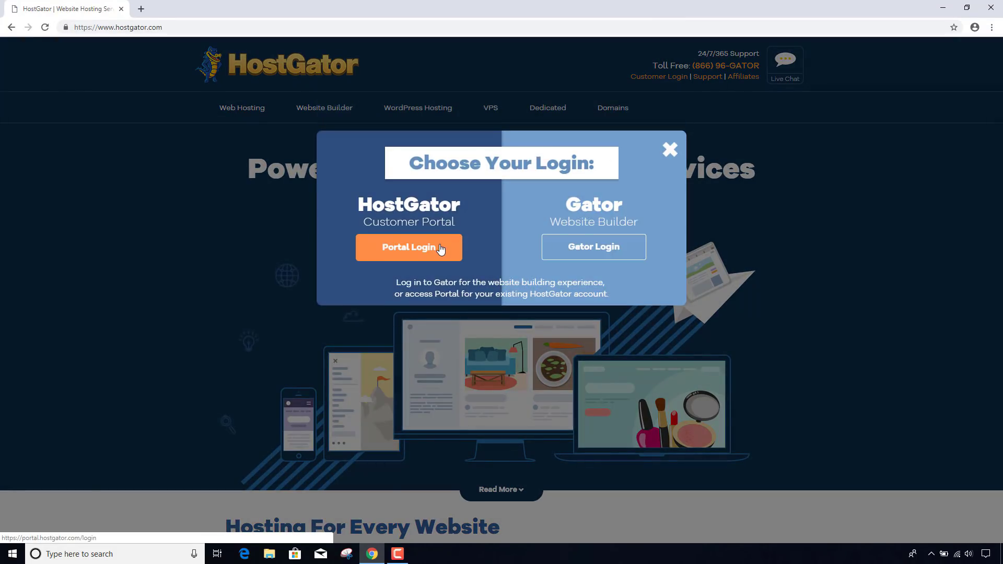
pyautogui.click(437, 251)
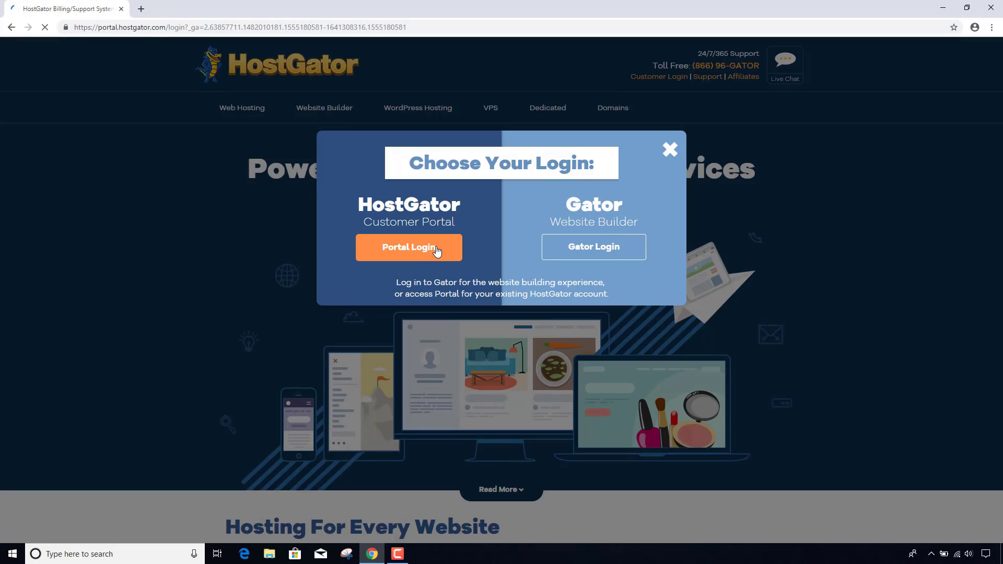
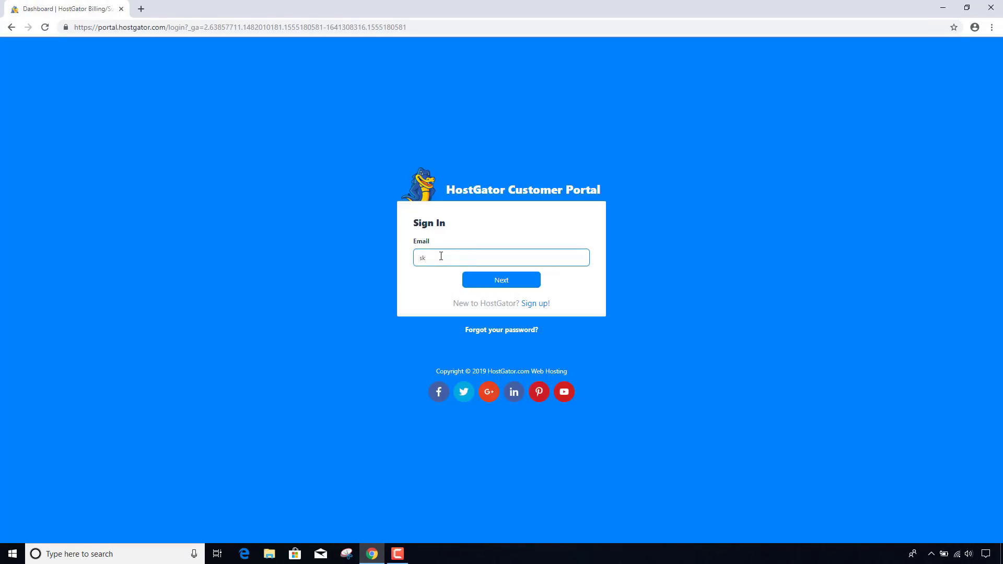
# - Enter the account e-mail and continue to the password field
pyautogui.click(491, 284)
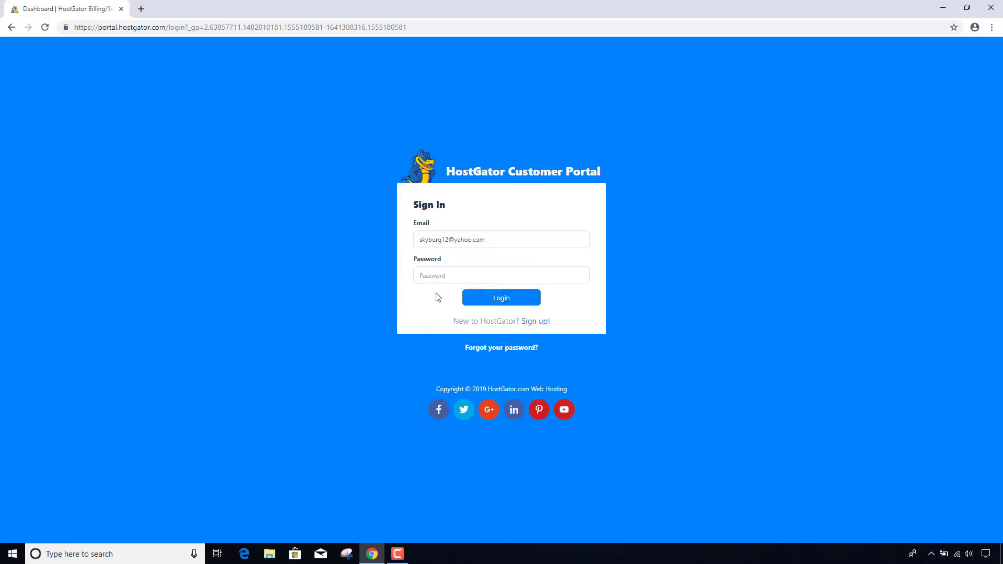
pyautogui.click(441, 276)
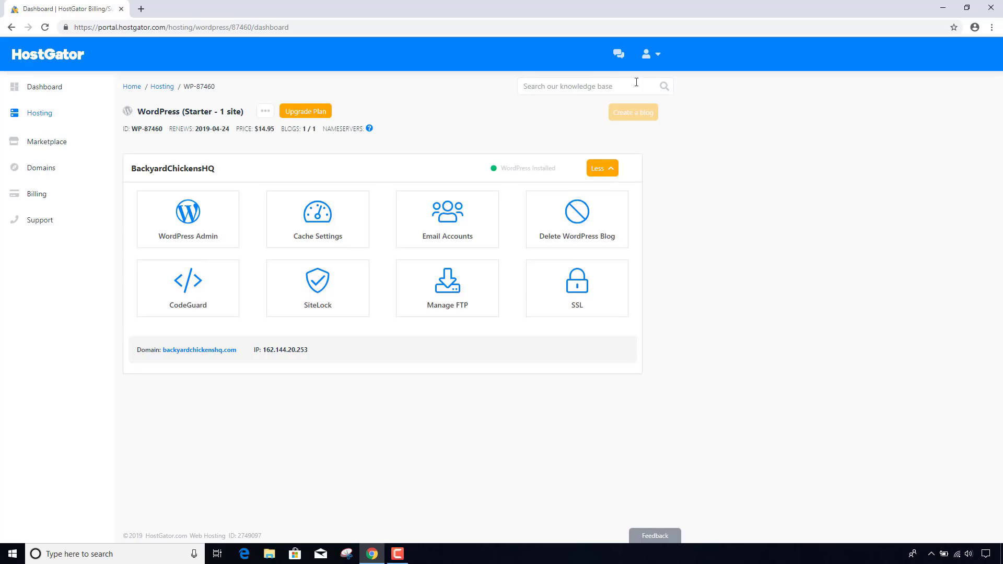
pyautogui.click(619, 61)
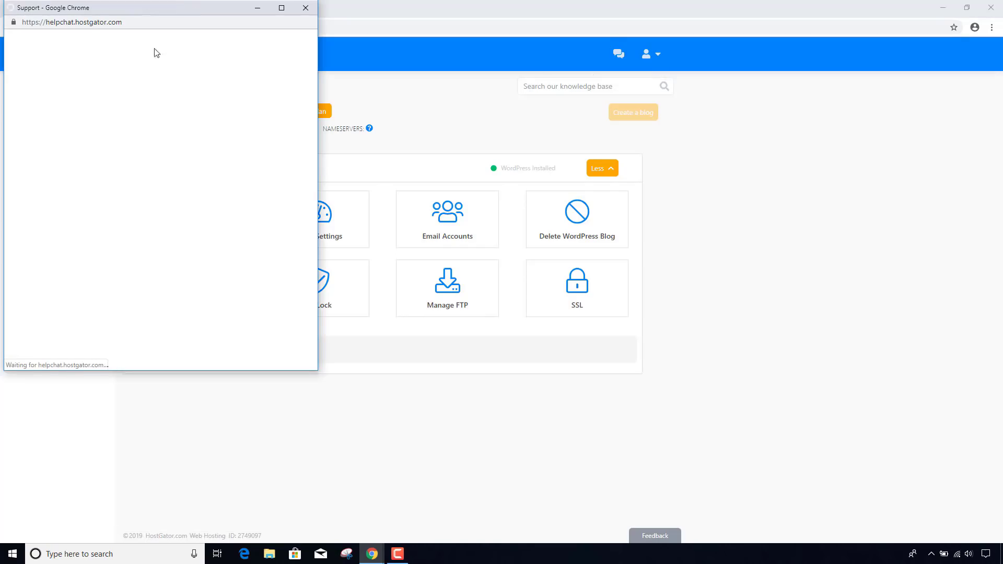
pyautogui.moveTo(204, 7); pyautogui.dragTo(245, 70)
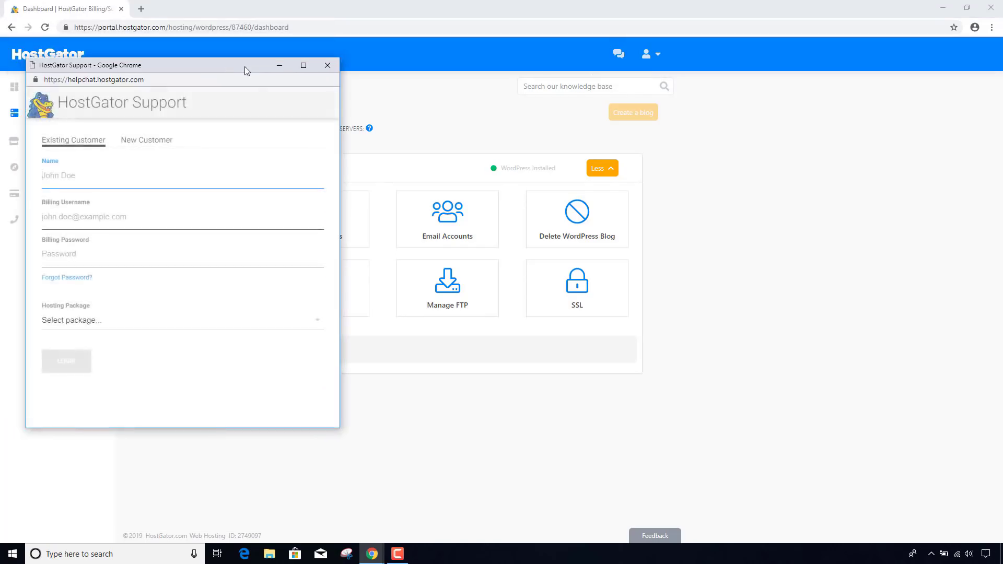
pyautogui.click(323, 67)
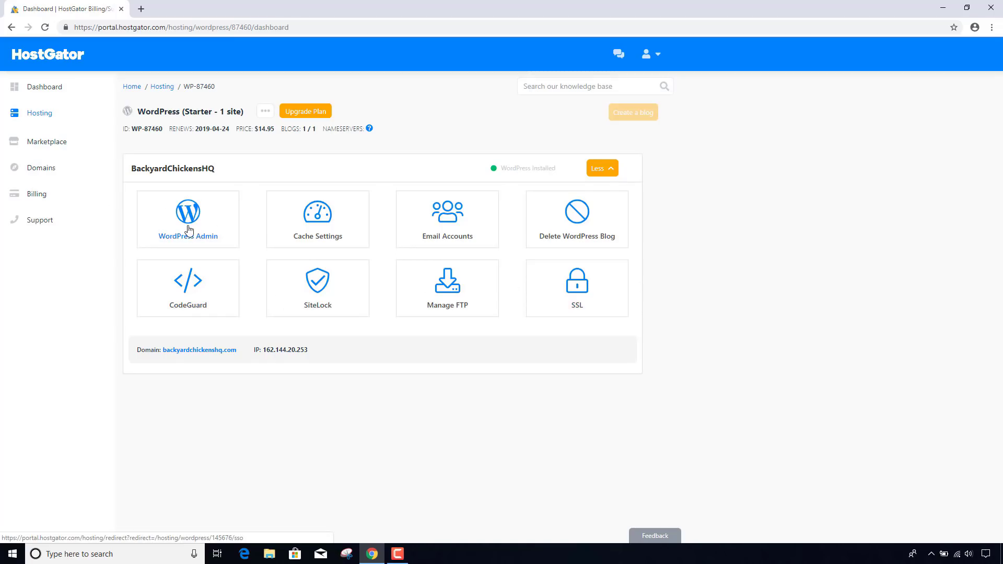
pyautogui.click(449, 211)
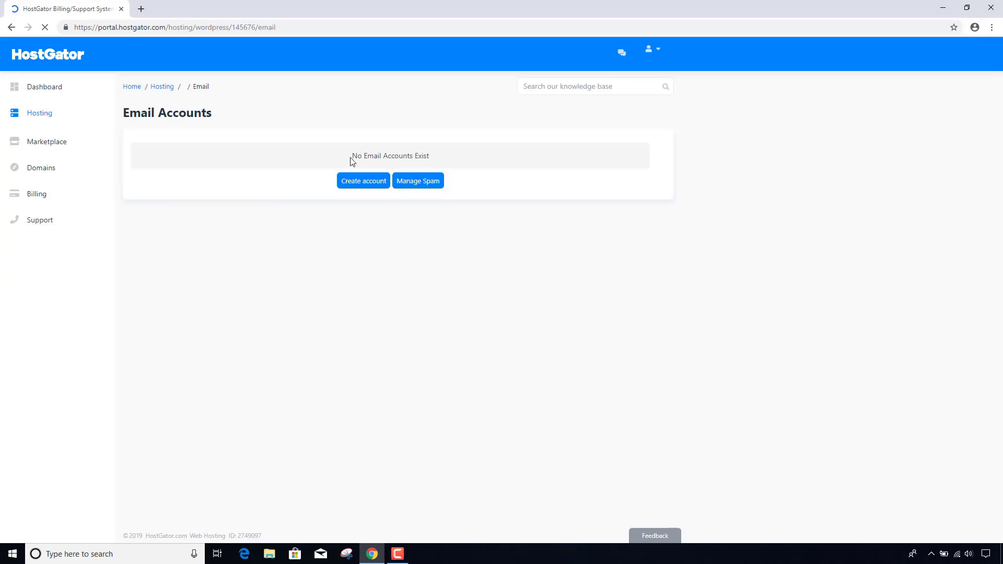
pyautogui.click(361, 182)
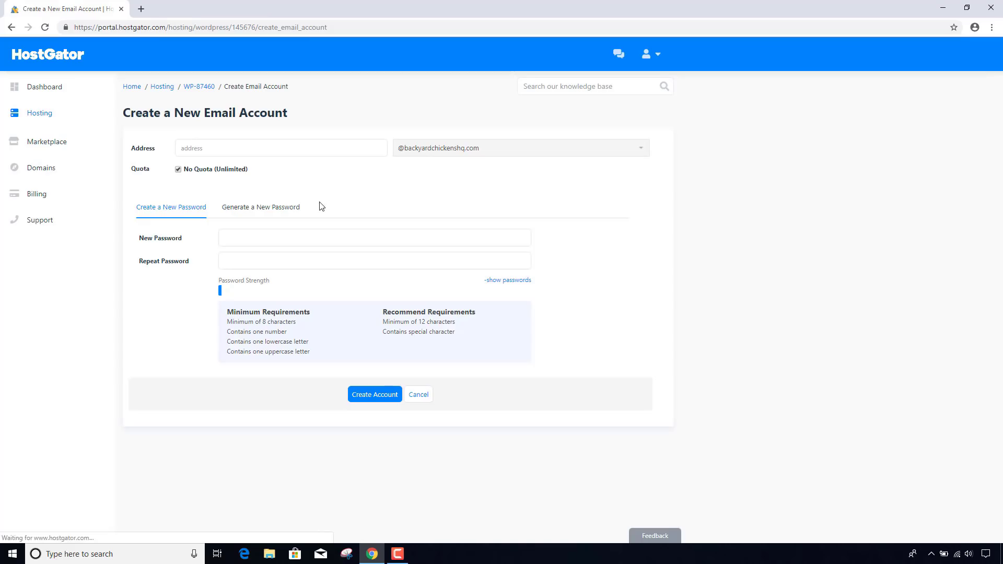
# - Name the mailbox 'info' and keep No Quota for unlimited storage
pyautogui.click(232, 148)
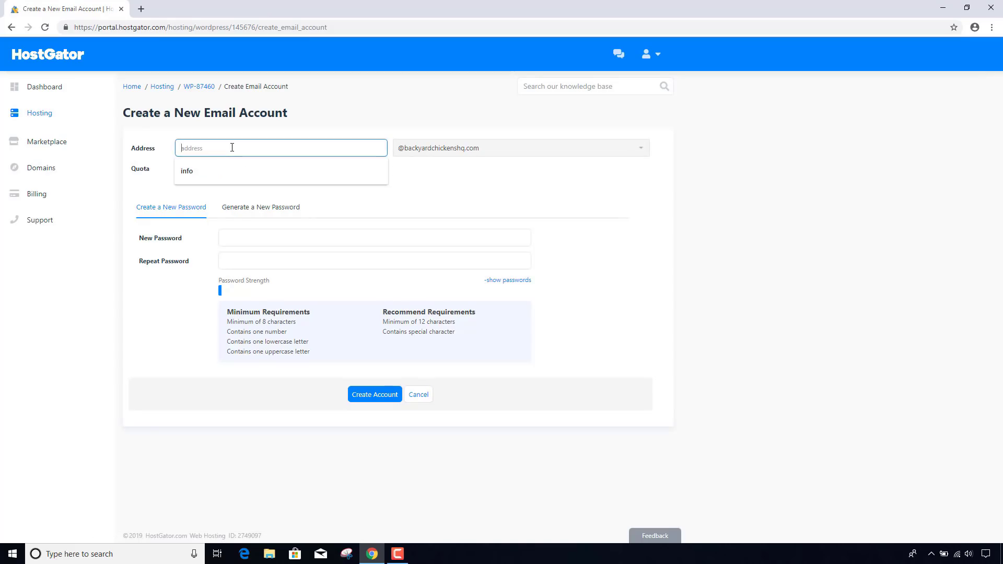
pyautogui.click(212, 167)
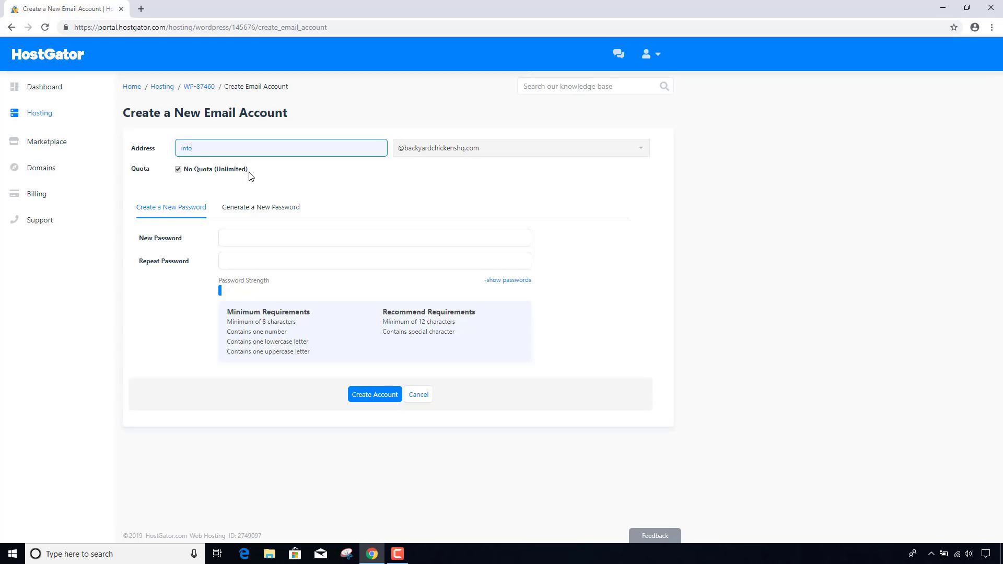
pyautogui.click(292, 203)
# - Enter and confirm the mailbox password, then create the account
pyautogui.click(279, 241)
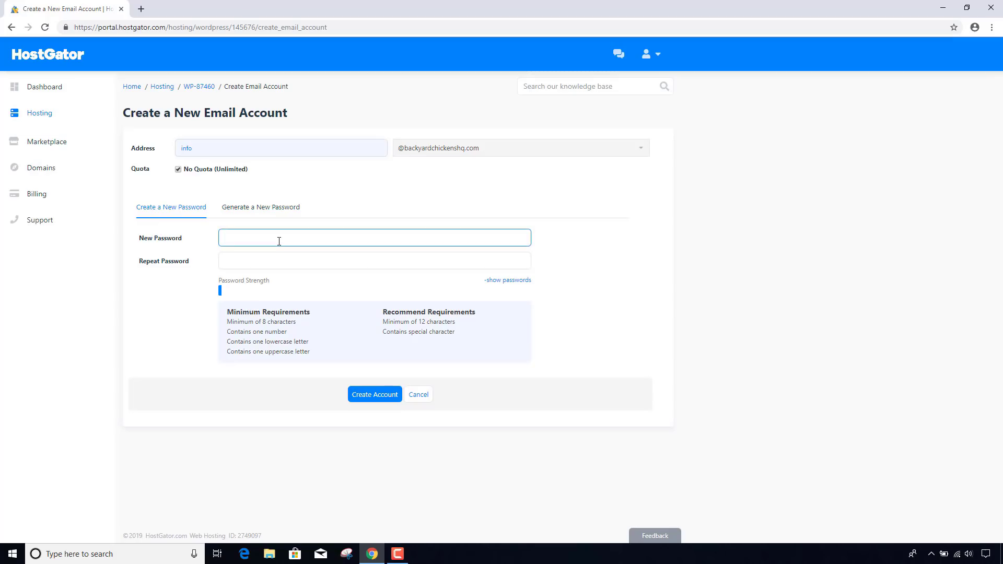
pyautogui.write('•••••')
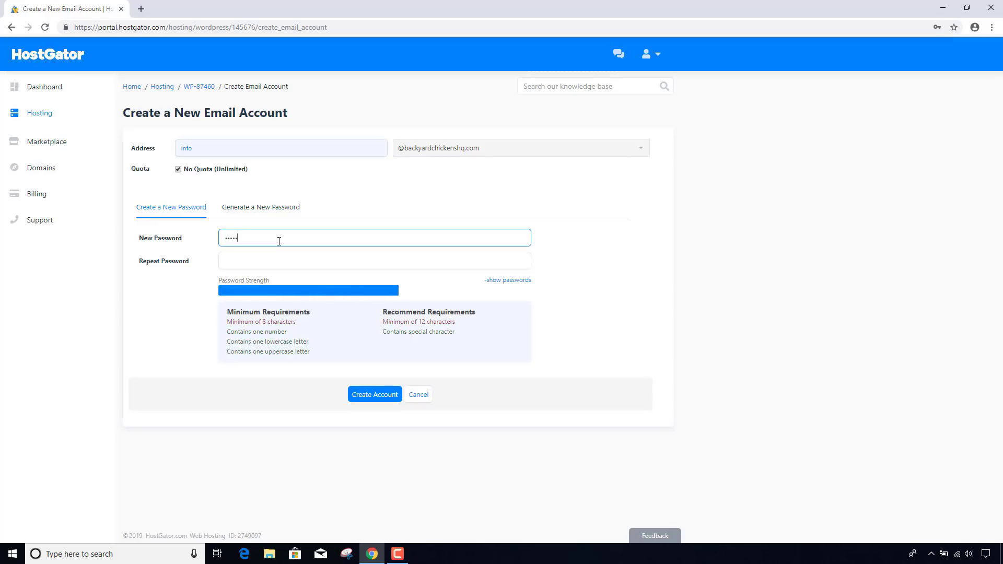
pyautogui.write('•••')
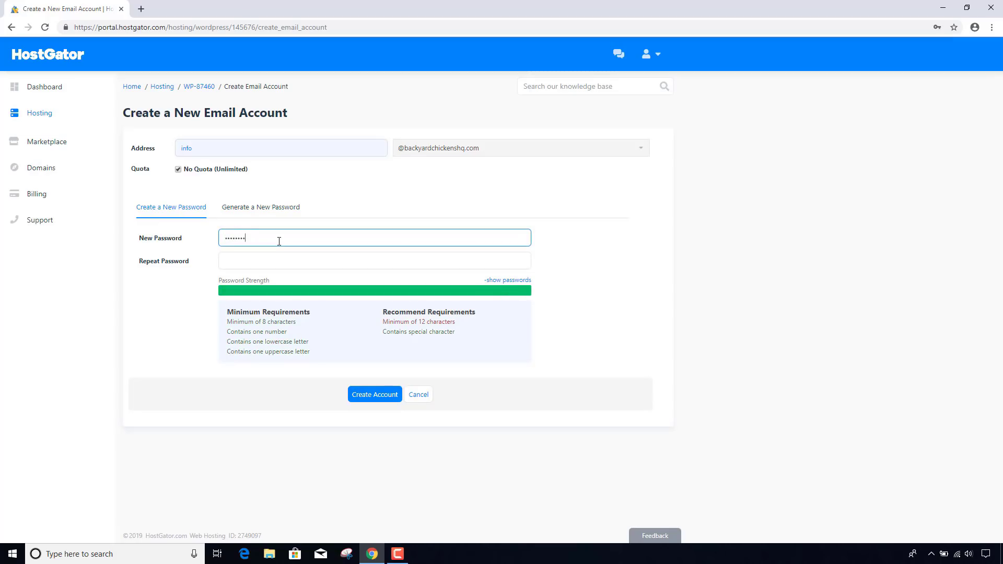
pyautogui.click(252, 263)
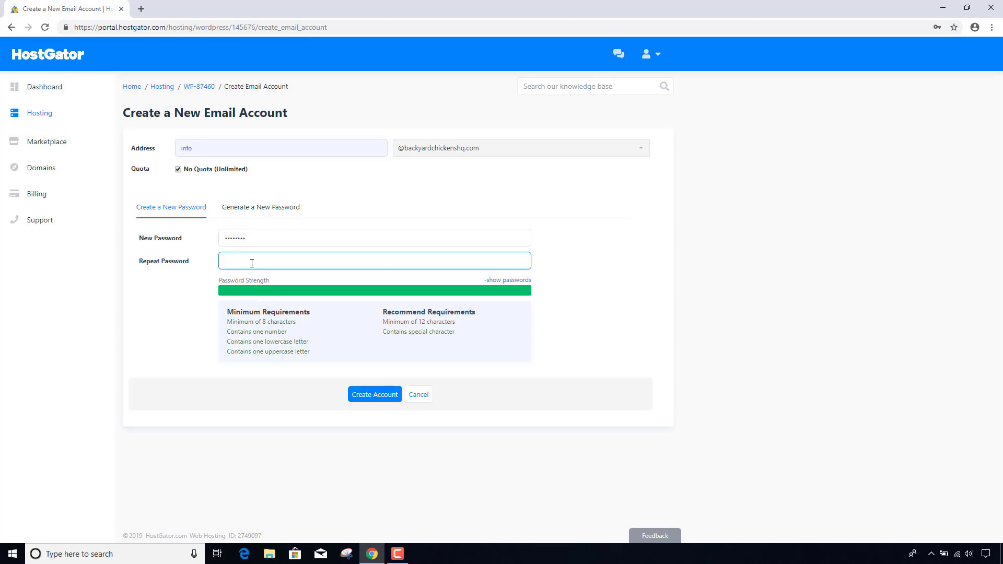
pyautogui.write('••••••••')
pyautogui.click(364, 395)
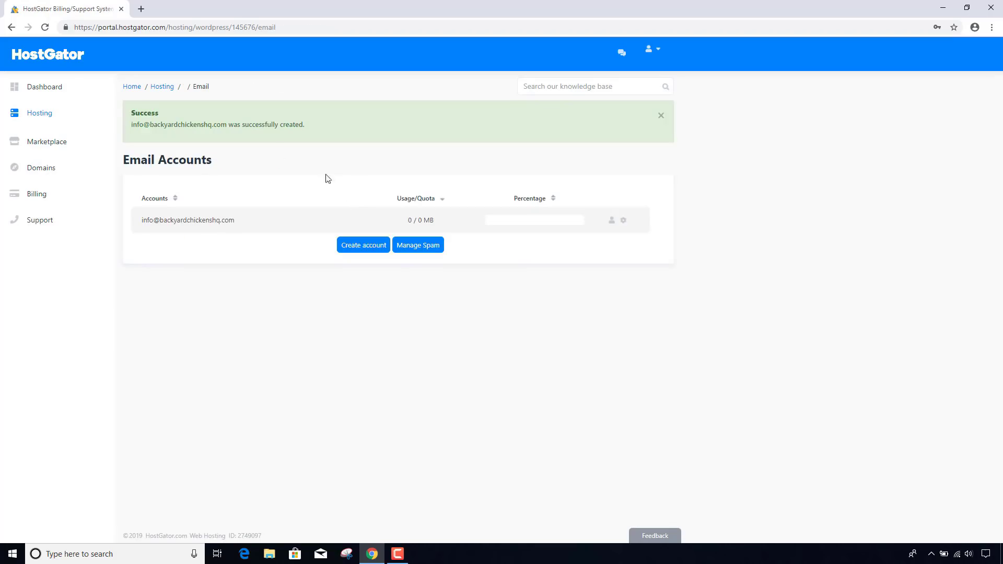
# - Confirm the Success banner and open webmail for the new info mailbox
pyautogui.moveTo(186, 125); pyautogui.dragTo(327, 127)
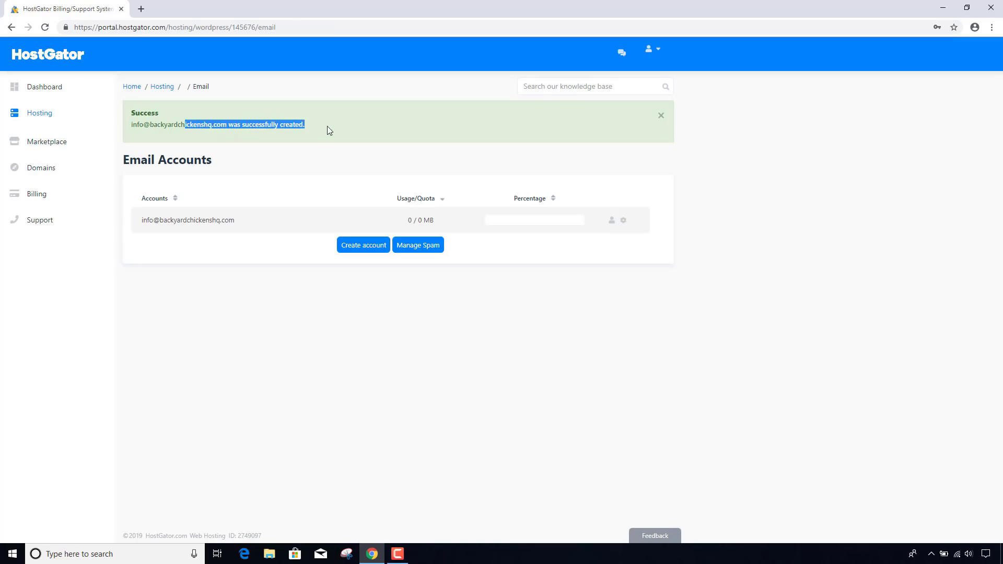
pyautogui.click(291, 160)
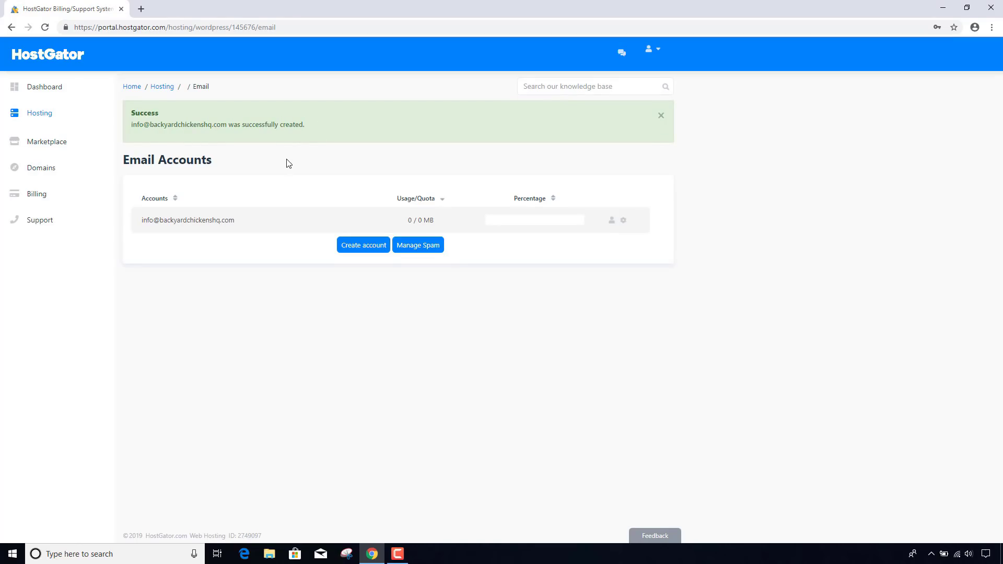
pyautogui.click(610, 222)
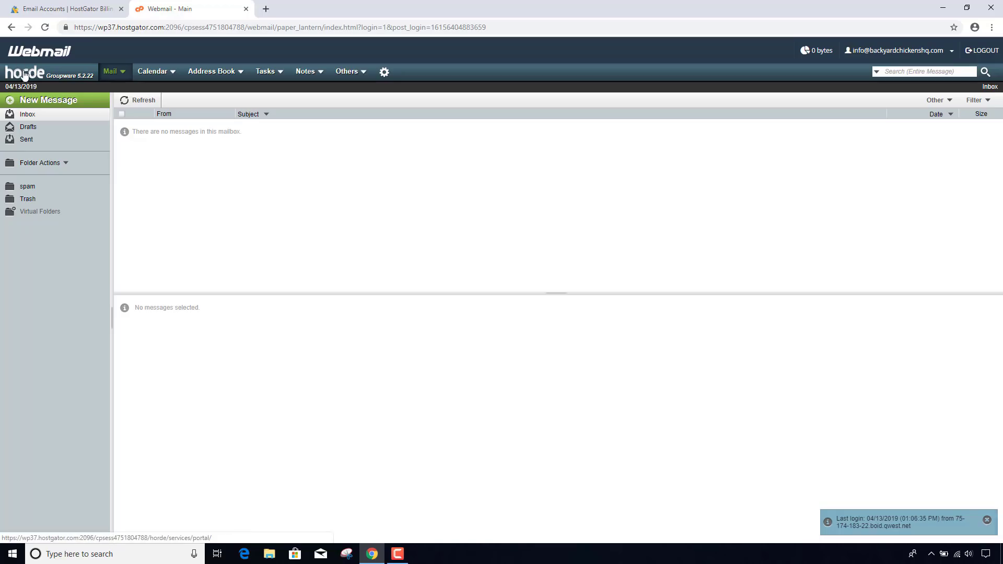
# - Compose a new message to the info address with subject 'Test Test' and send it
pyautogui.click(65, 103)
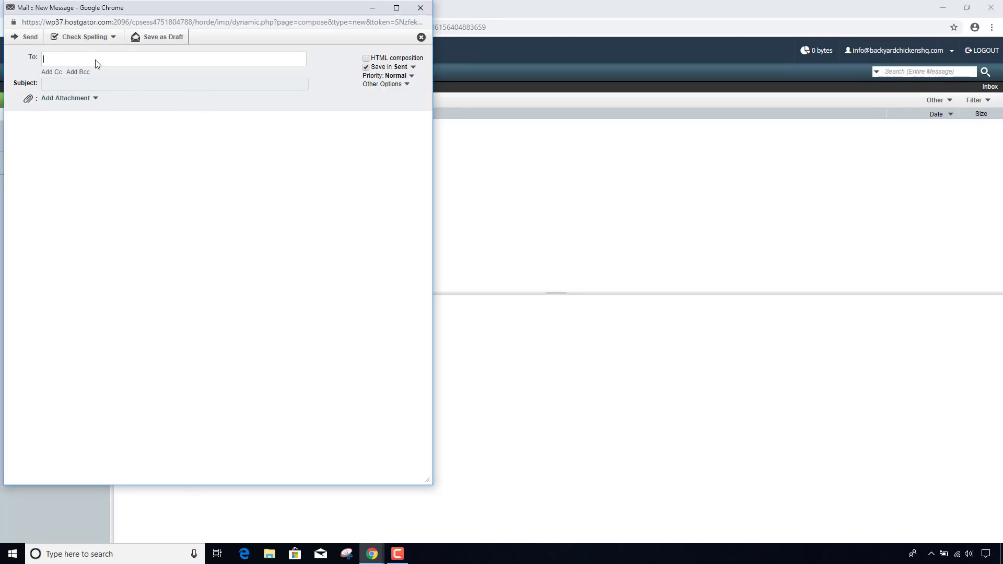
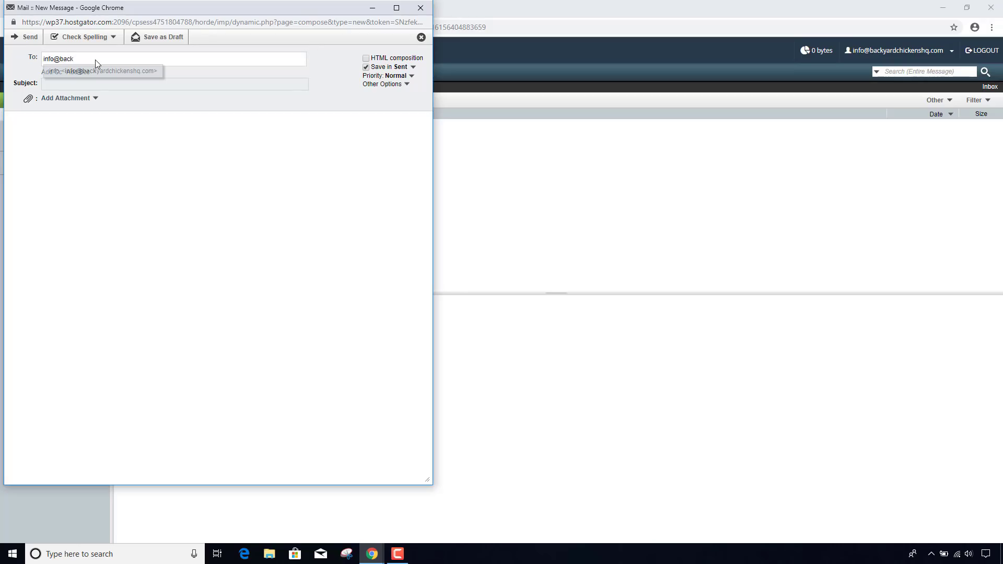
pyautogui.click(97, 71)
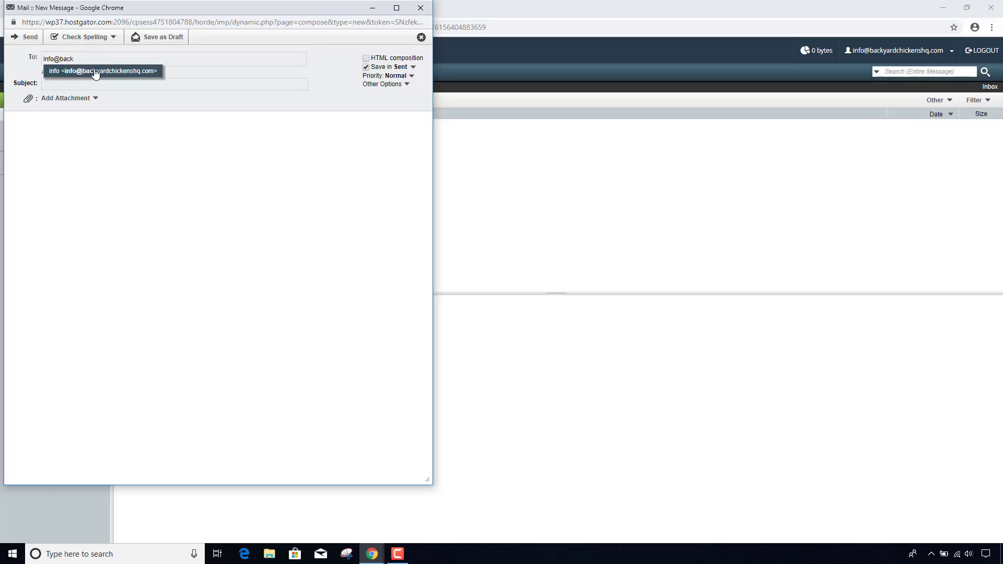
pyautogui.click(67, 86)
pyautogui.write('Te')
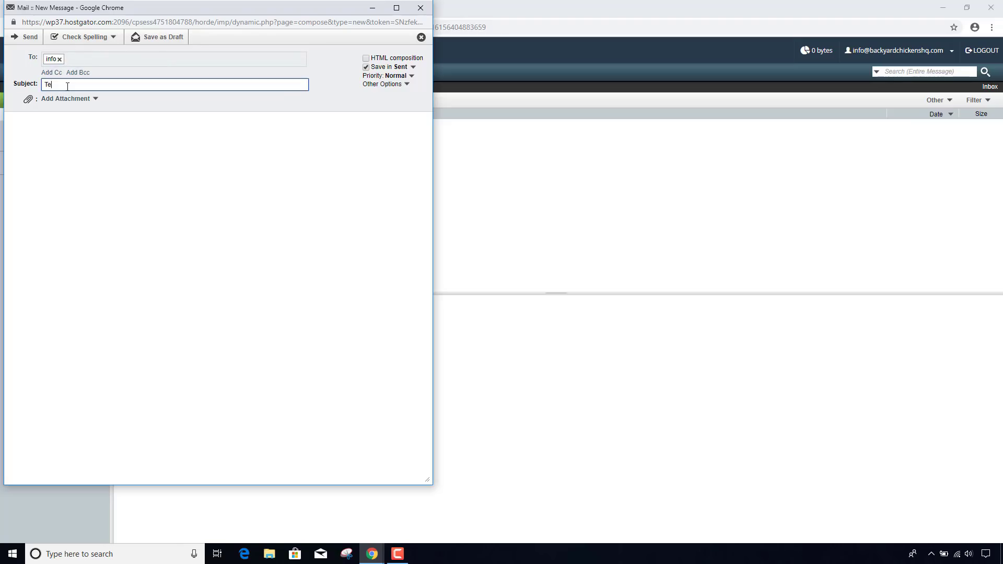
pyautogui.write('st Test')
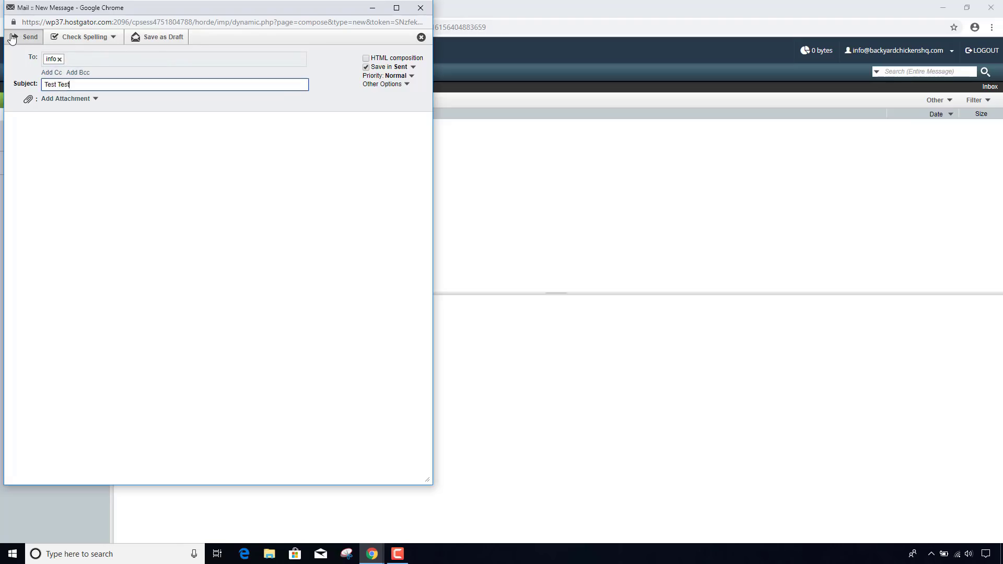
pyautogui.click(13, 38)
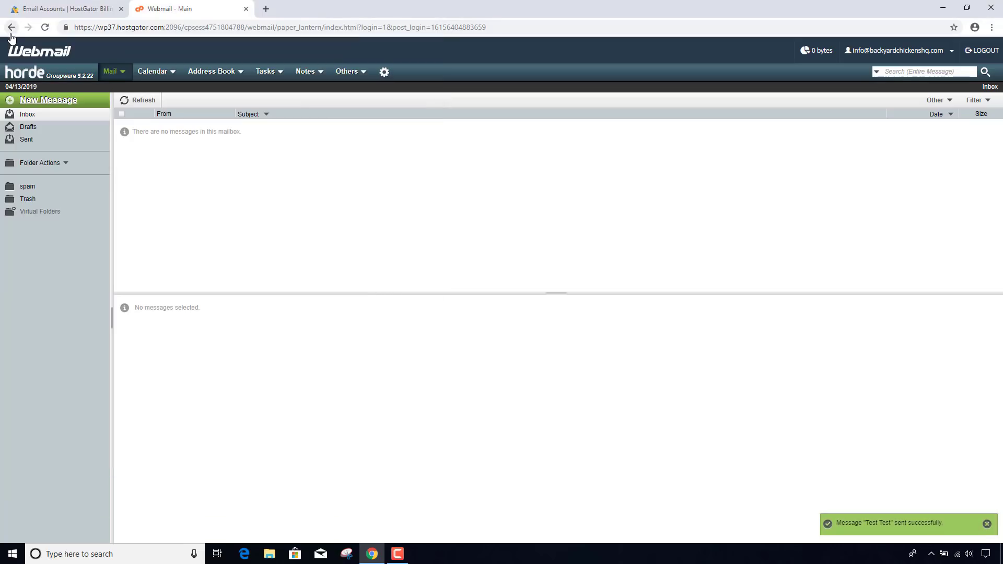
# - Read the received 'Test Test' message, then open WordPress Admin in a new tab
pyautogui.click(137, 102)
pyautogui.click(249, 130)
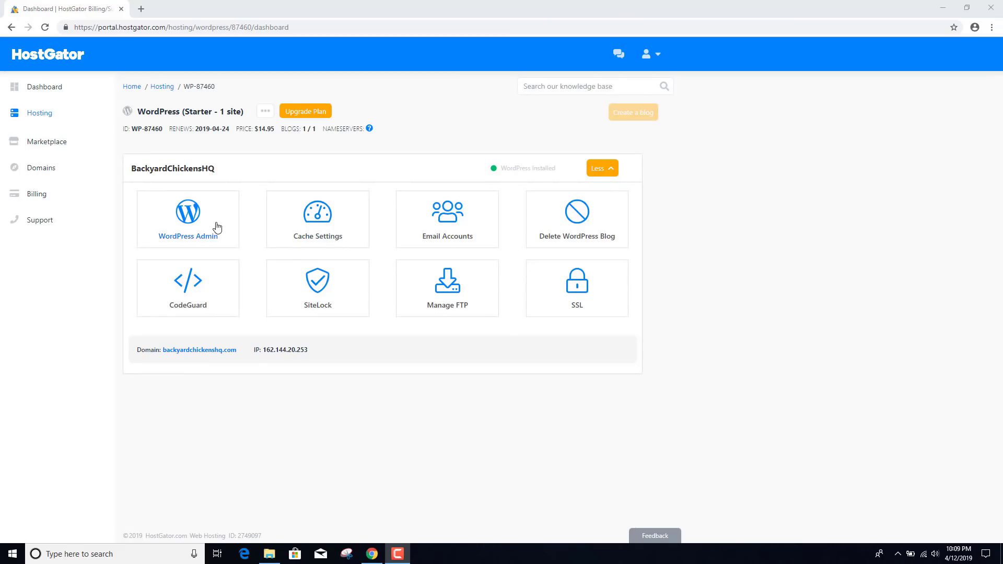
pyautogui.rightClick(210, 239)
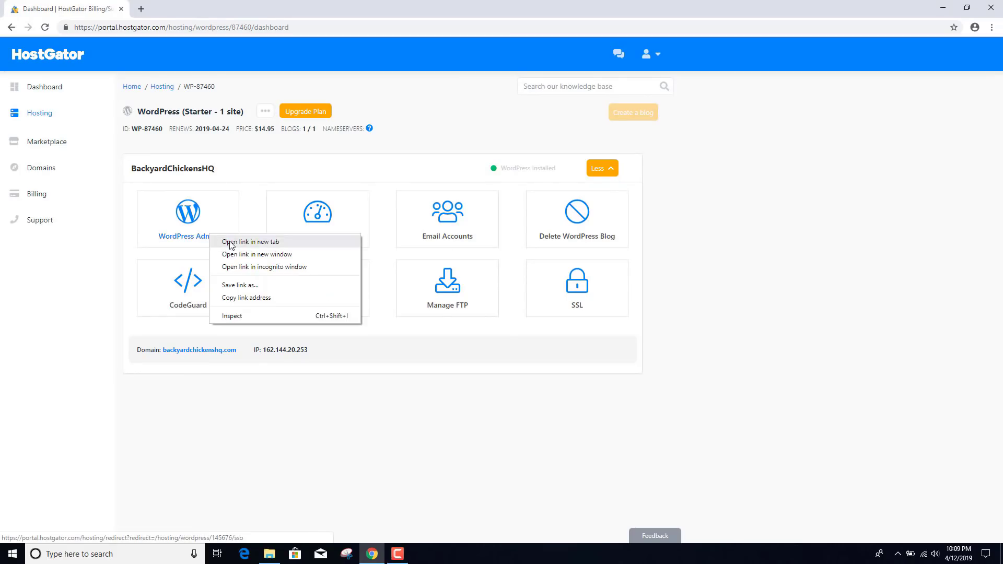
pyautogui.click(232, 243)
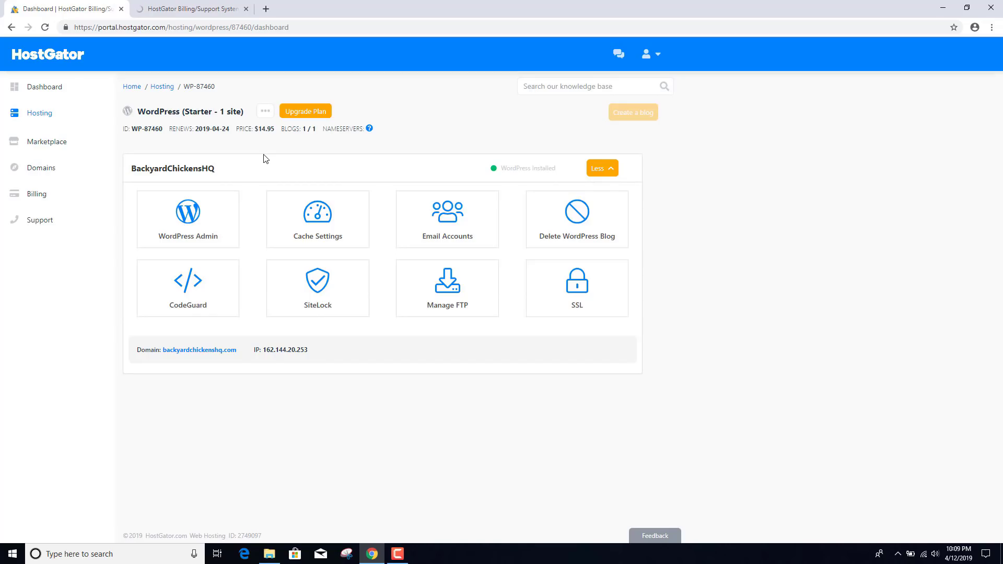
# - Switch to the WordPress dashboard tab and open the WordPress 5.1.1 update page
pyautogui.click(210, 10)
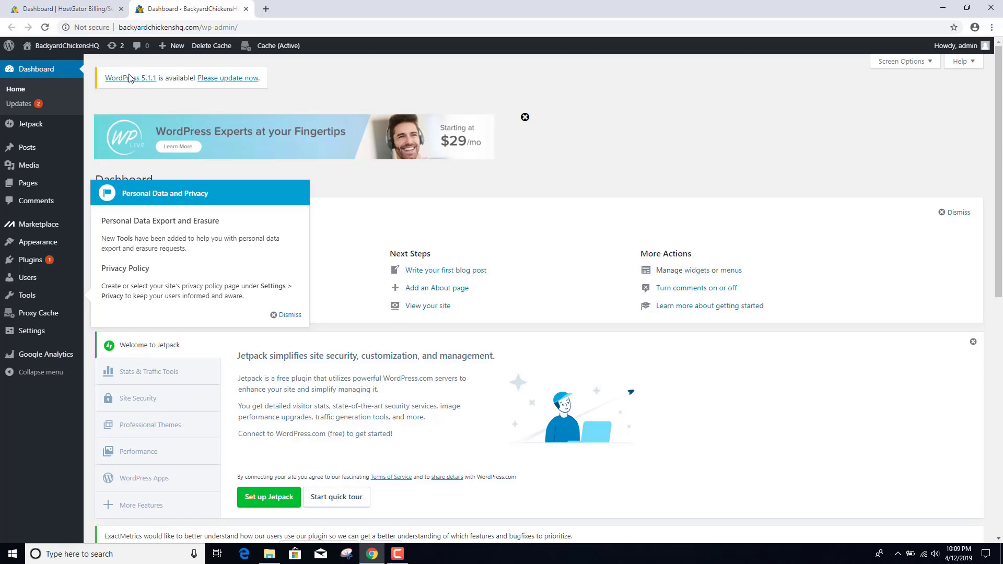
pyautogui.click(230, 79)
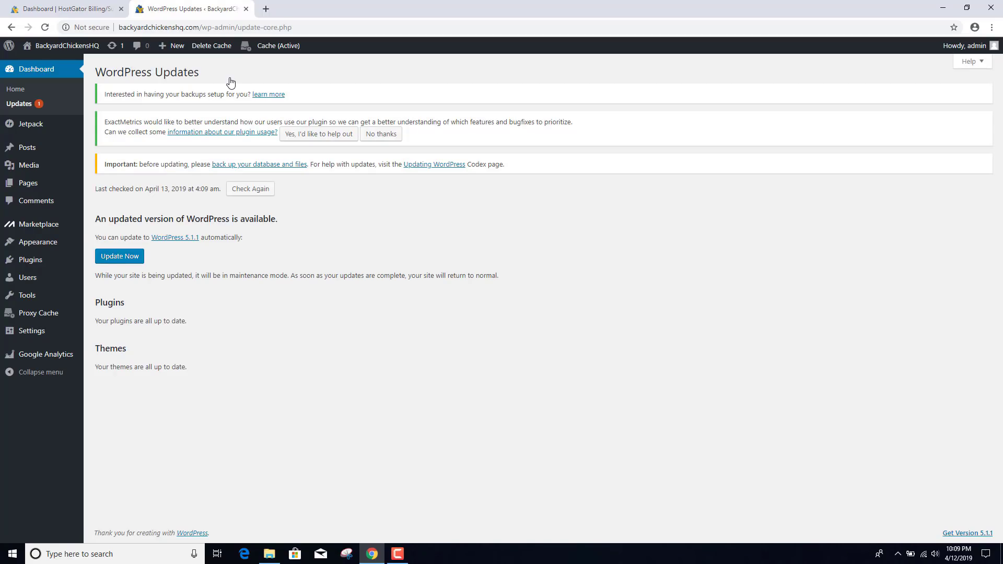
# - Update WordPress to 5.1.1, then go back to the Dashboard and on to Plugins
pyautogui.click(125, 257)
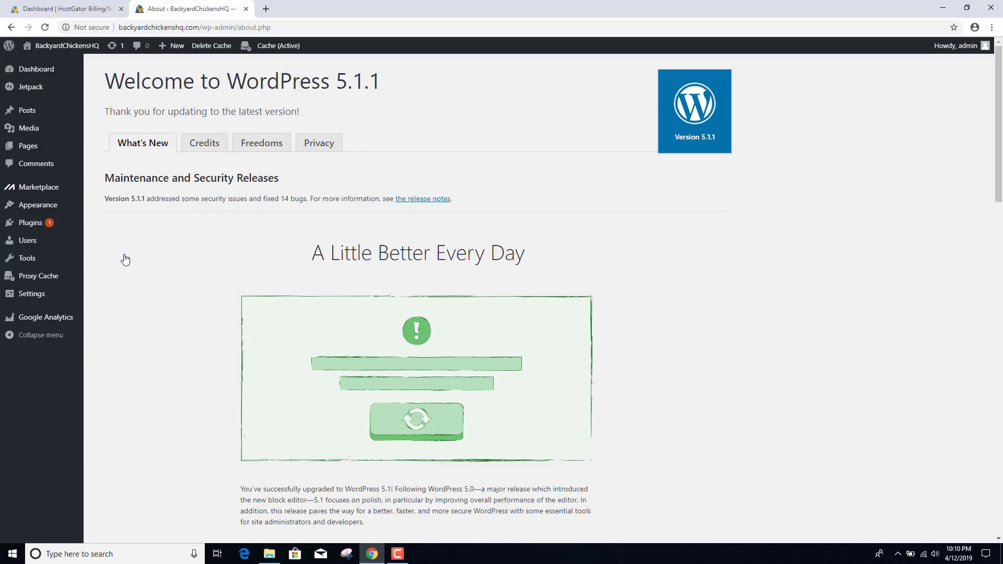
pyautogui.click(40, 71)
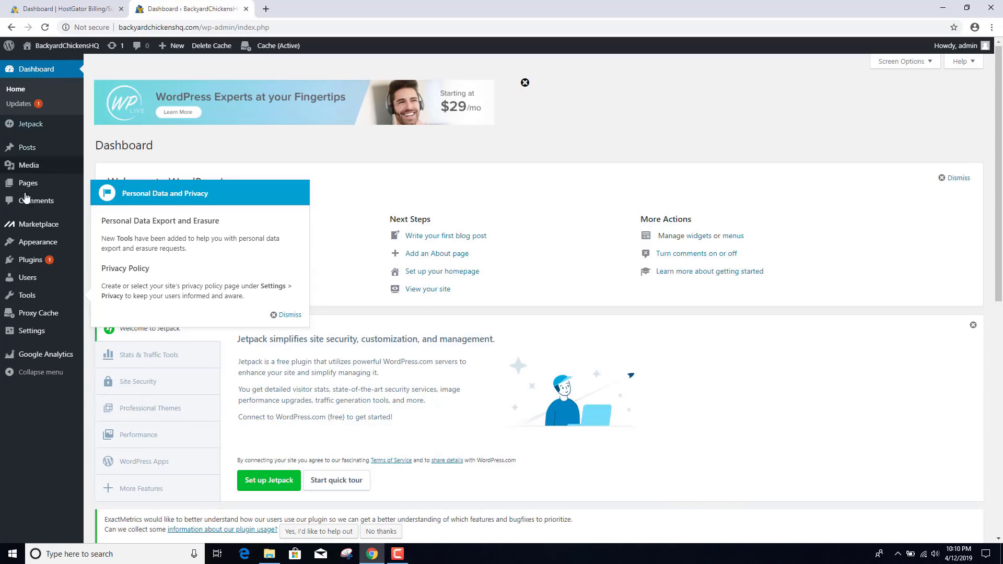
pyautogui.click(37, 263)
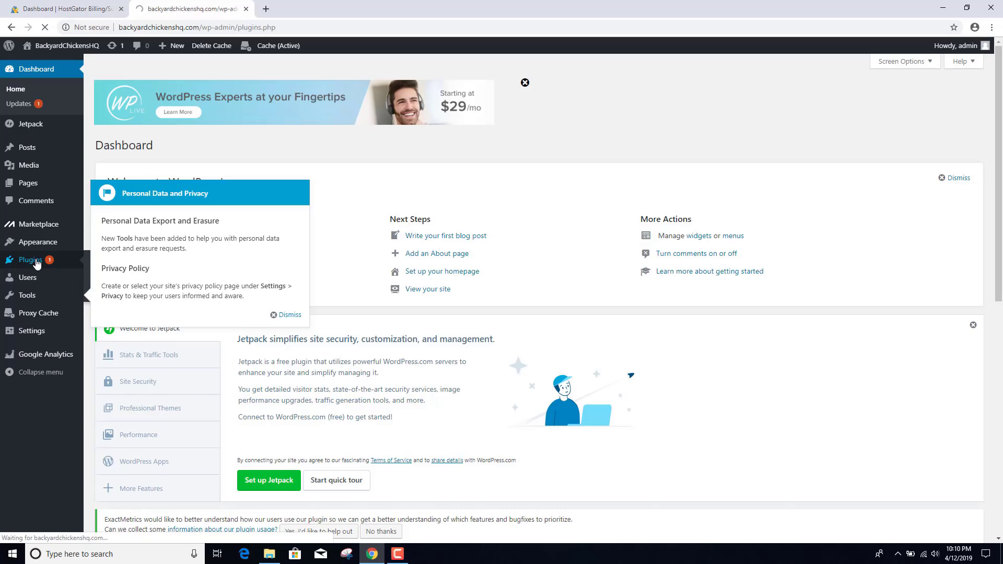
# - Deactivate GADWP, Hostgator WalkMe, Jetpack, MOJO Marketplace and Proxy Cache Purge plugins
pyautogui.scroll(-4, 224, 340)
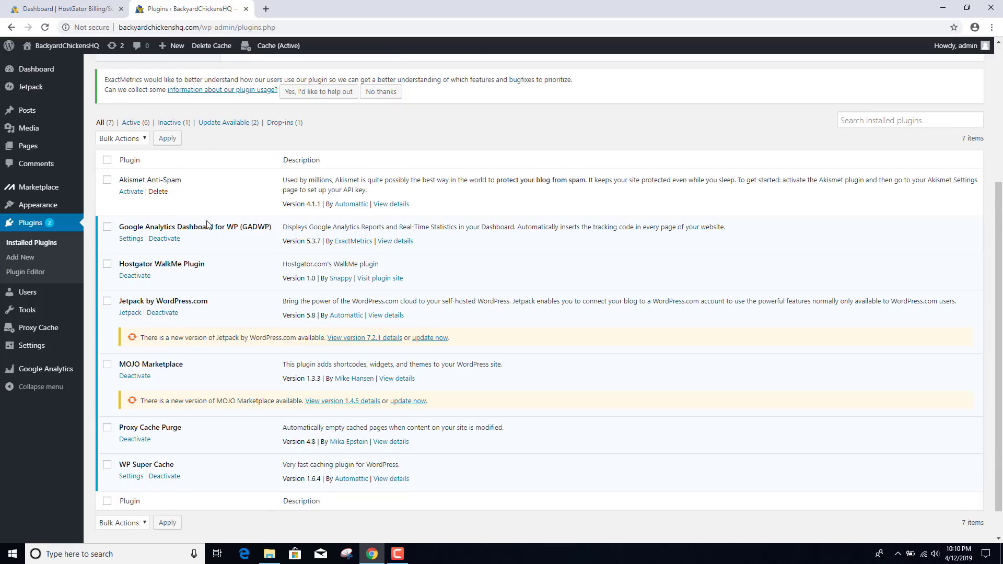
pyautogui.scroll(-1, 208, 226)
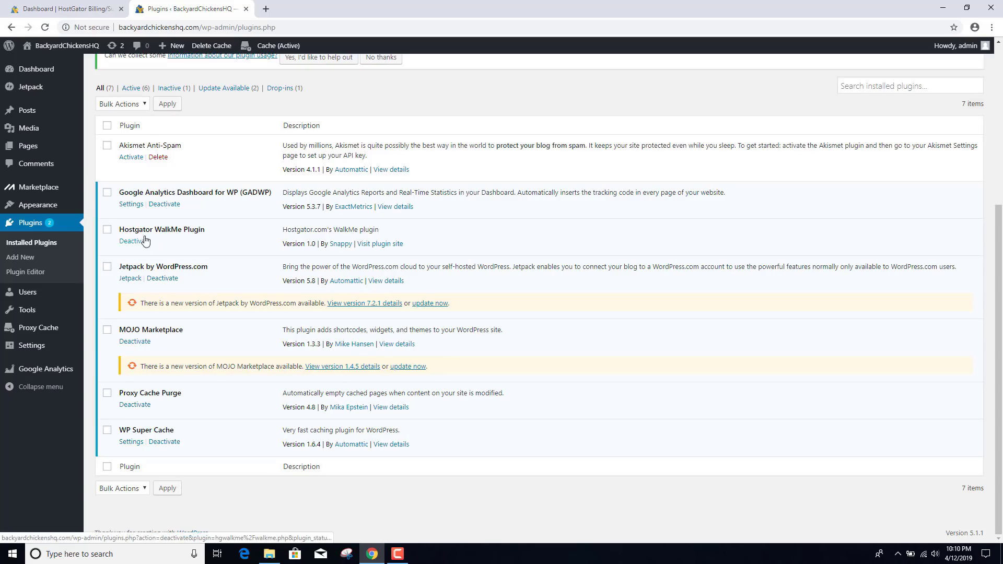
pyautogui.click(164, 205)
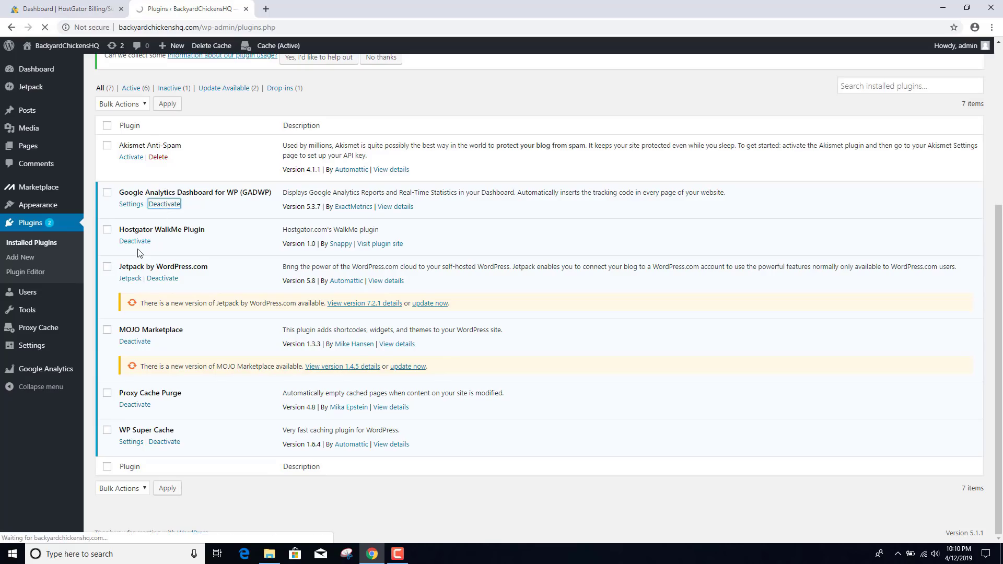
pyautogui.scroll(-4, 135, 313)
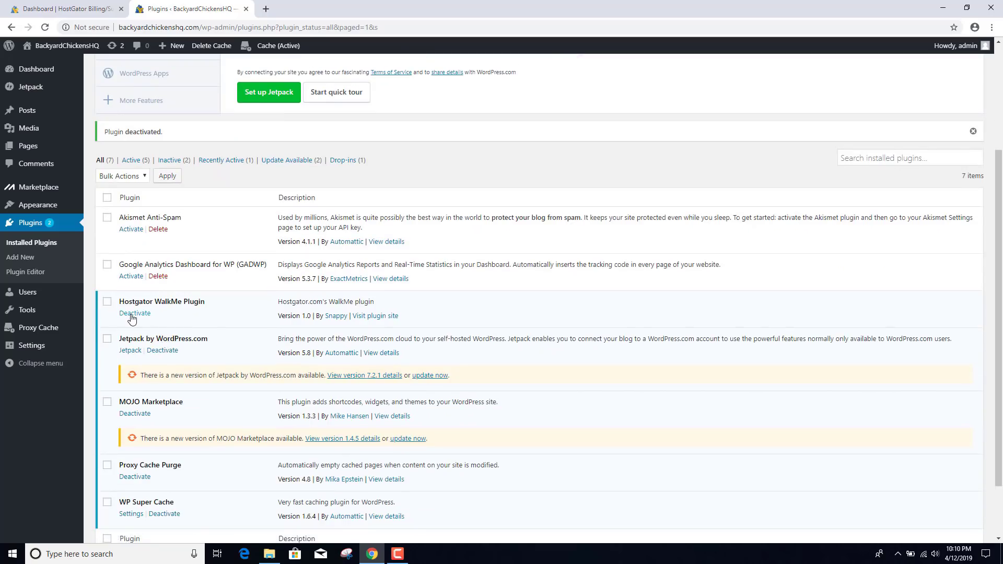
pyautogui.click(132, 314)
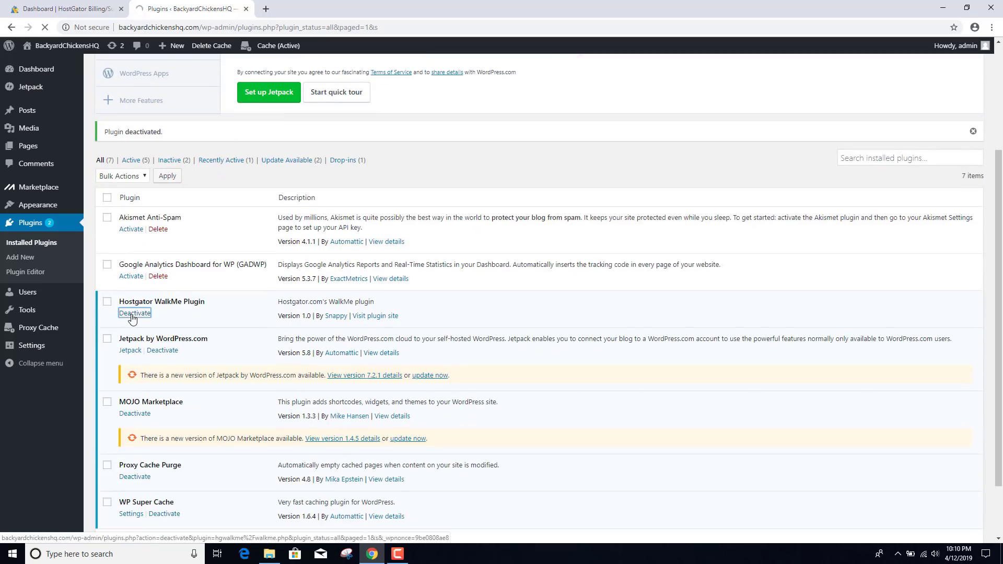
pyautogui.scroll(-3, 157, 371)
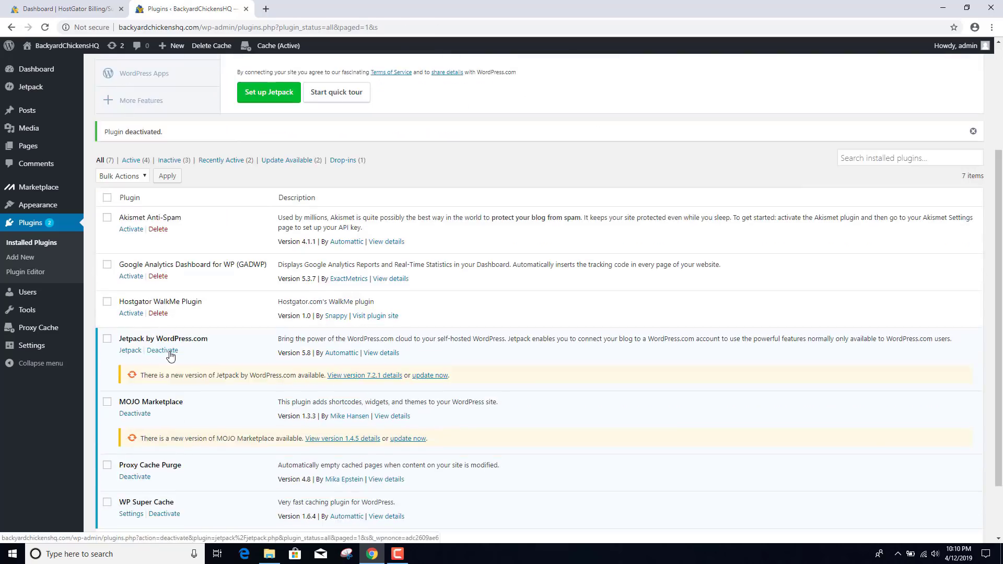
pyautogui.click(166, 352)
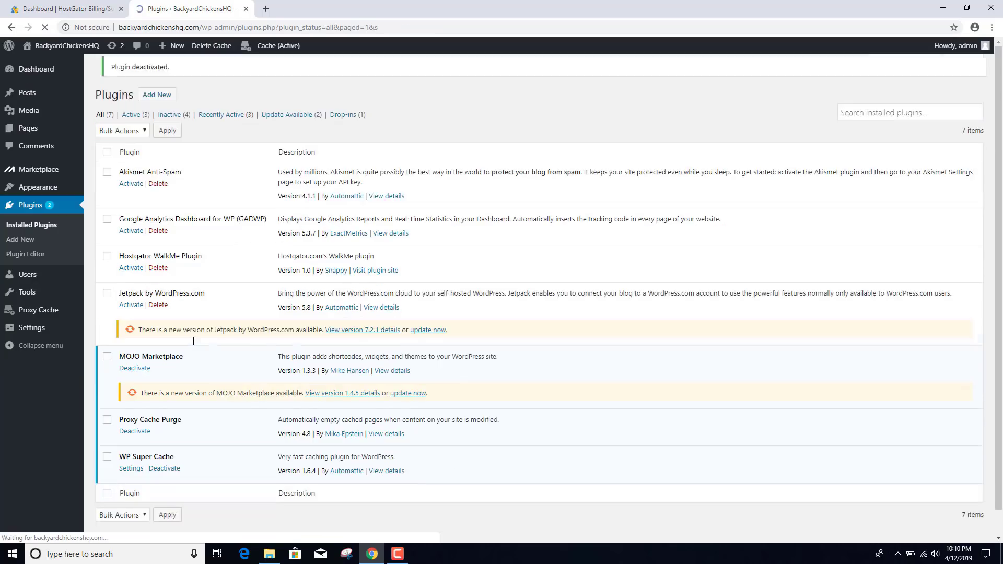
pyautogui.scroll(-2, 194, 341)
pyautogui.click(136, 342)
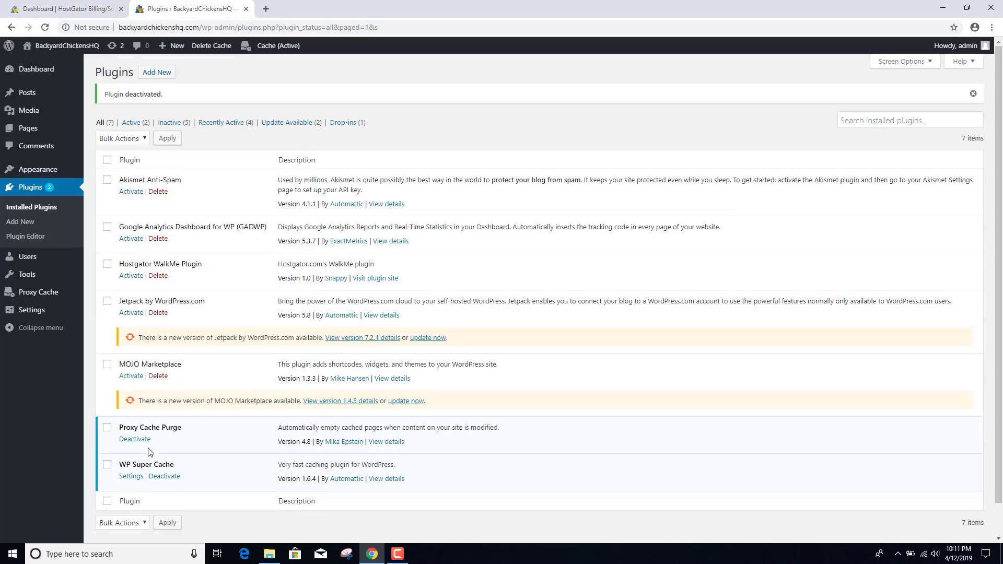
pyautogui.click(135, 438)
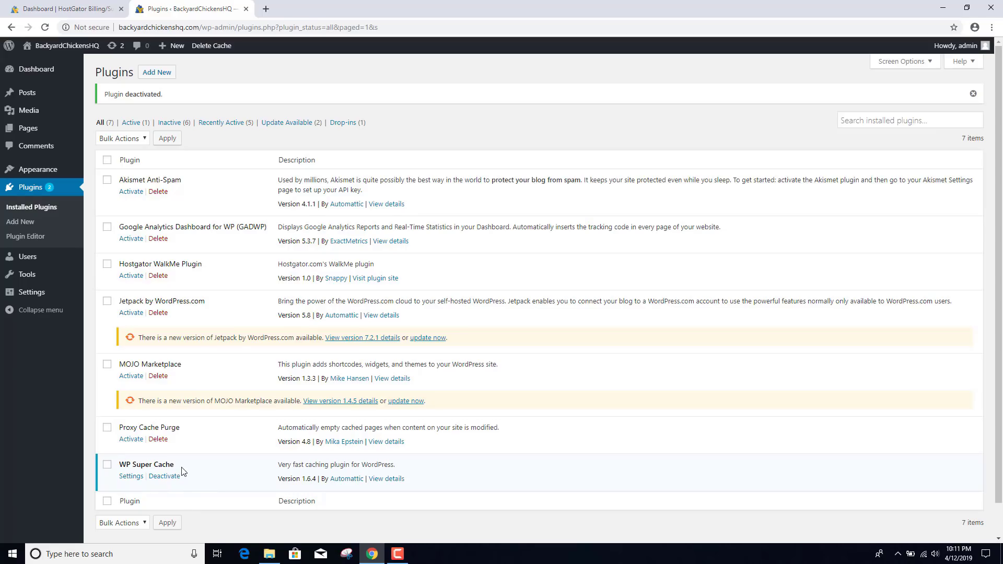
# - Tick the GADWP, Hostgator WalkMe, Jetpack, MOJO Marketplace and Proxy Cache Purge plugins
pyautogui.click(107, 227)
pyautogui.click(107, 264)
pyautogui.click(107, 302)
pyautogui.click(107, 364)
pyautogui.click(107, 428)
# - Bulk-delete the ticked plugins, confirm the deletion, and return to the Dashboard
pyautogui.click(139, 142)
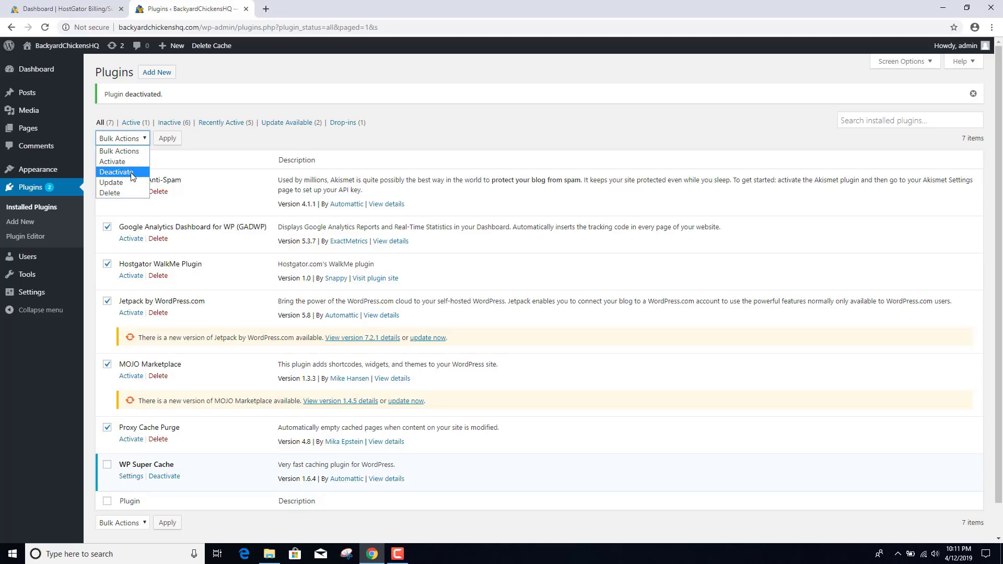
pyautogui.click(110, 193)
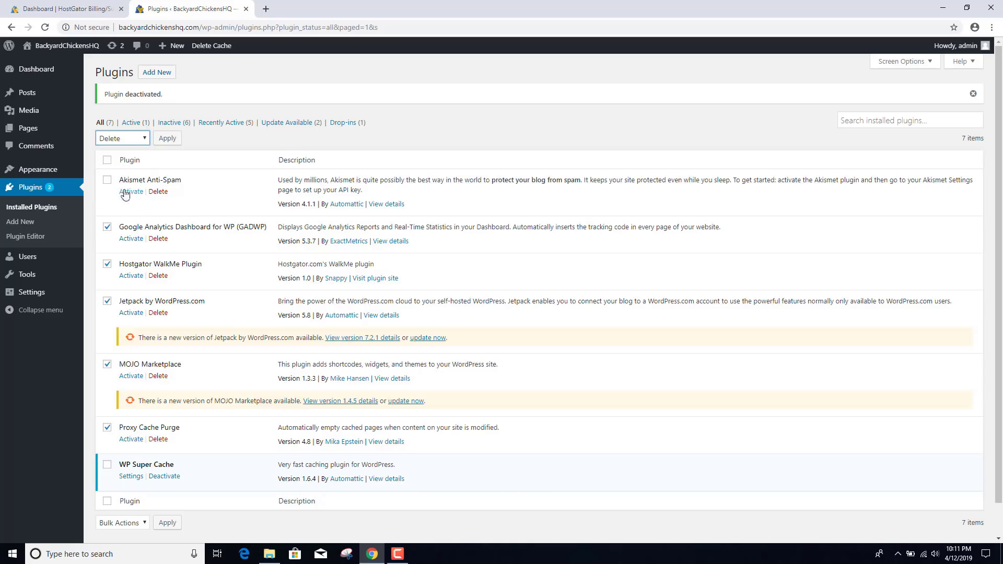
pyautogui.click(169, 142)
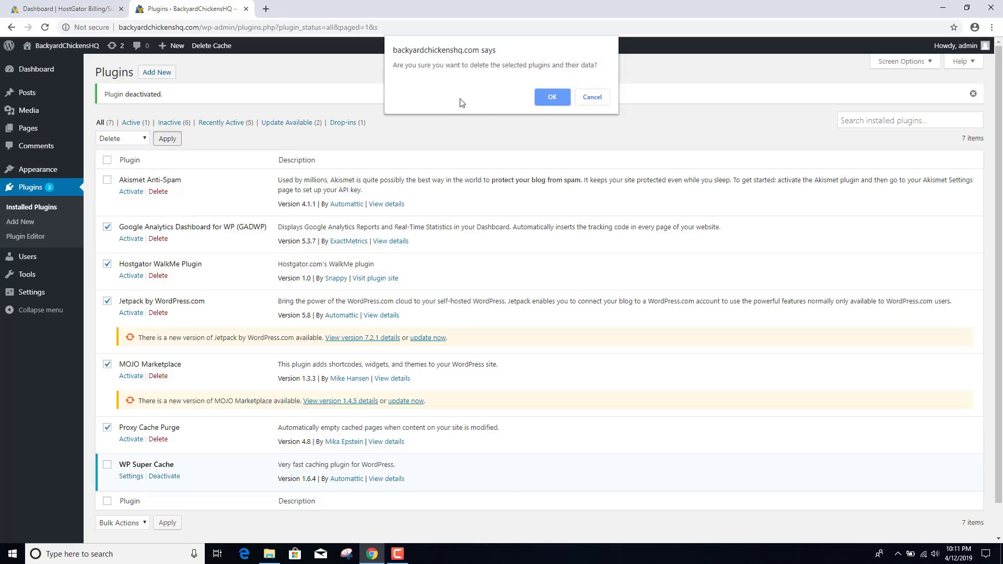
pyautogui.click(553, 98)
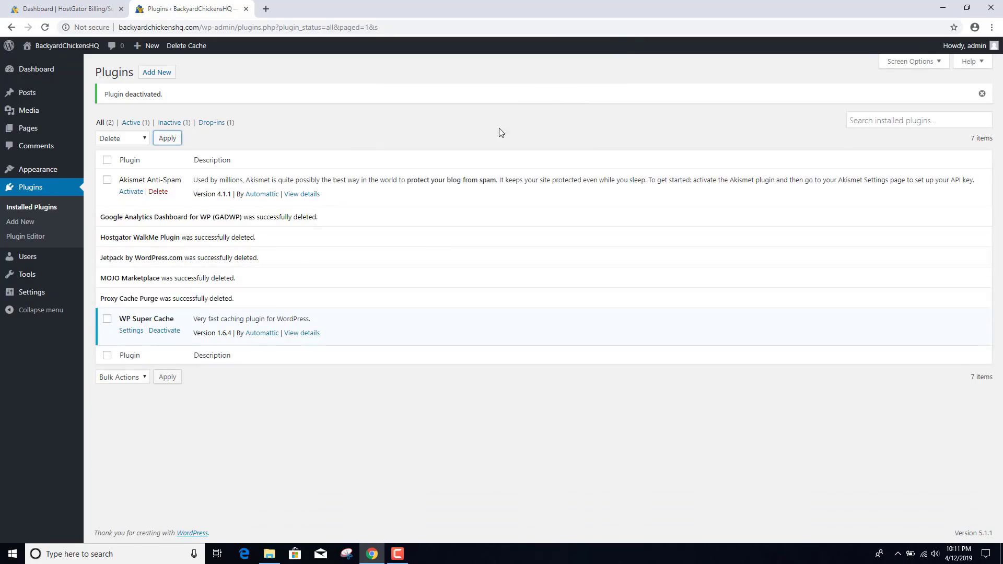
pyautogui.click(41, 71)
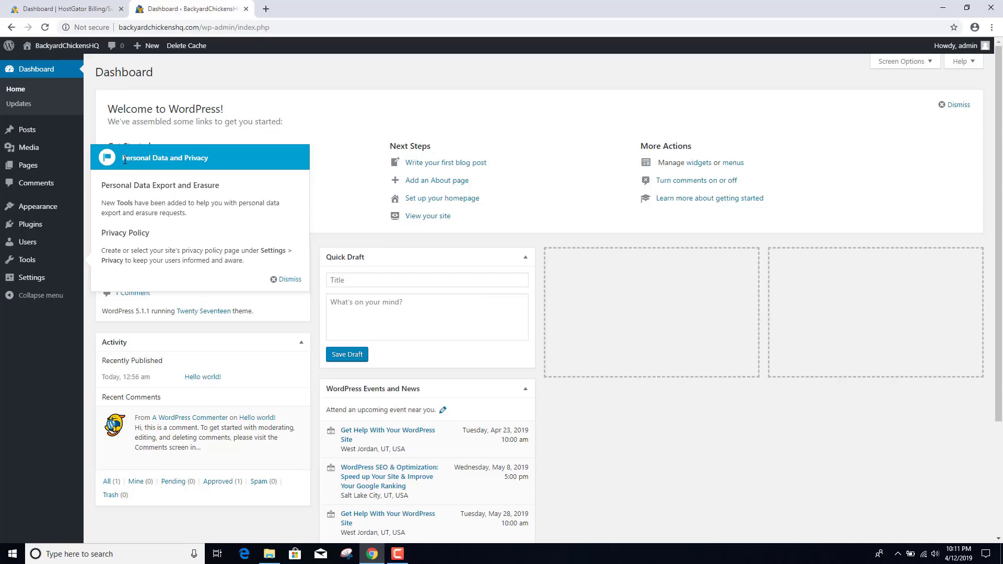
# - Dismiss the Personal Data and Privacy pointer on the Dashboard
pyautogui.moveTo(127, 160); pyautogui.dragTo(226, 171)
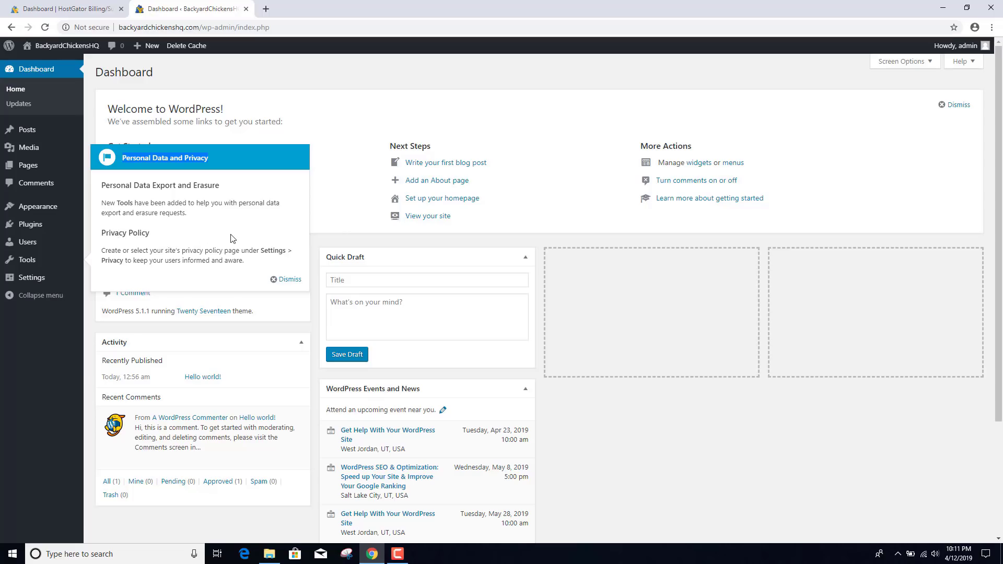
pyautogui.click(291, 280)
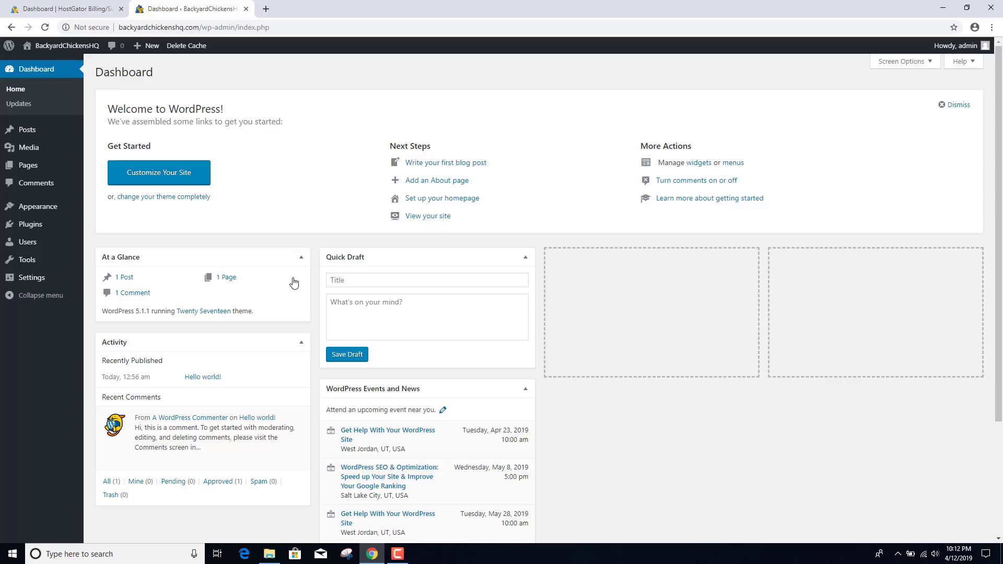
pyautogui.moveTo(42, 282)
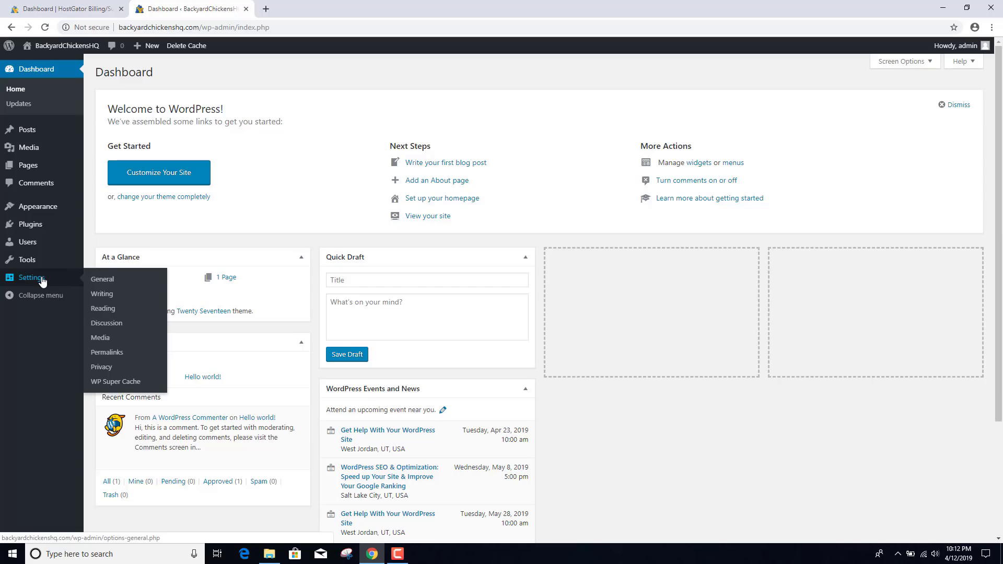
pyautogui.click(113, 281)
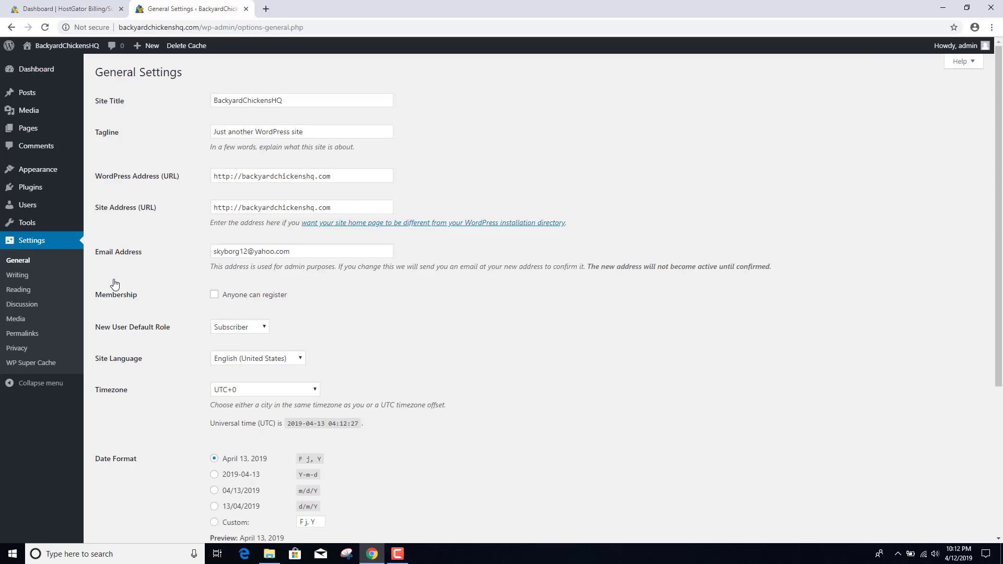
pyautogui.moveTo(317, 132); pyautogui.dragTo(134, 137)
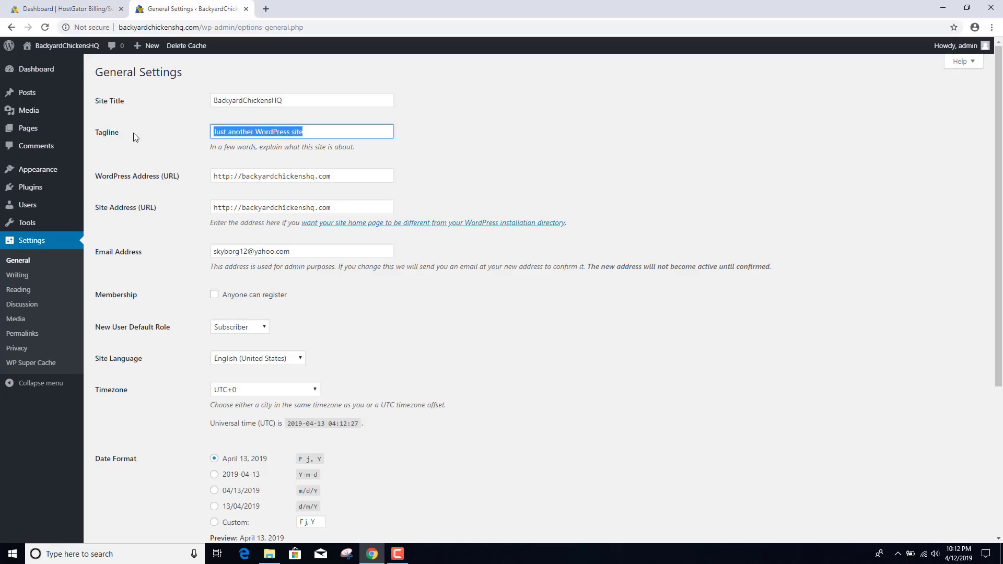
pyautogui.press('BackSpace')
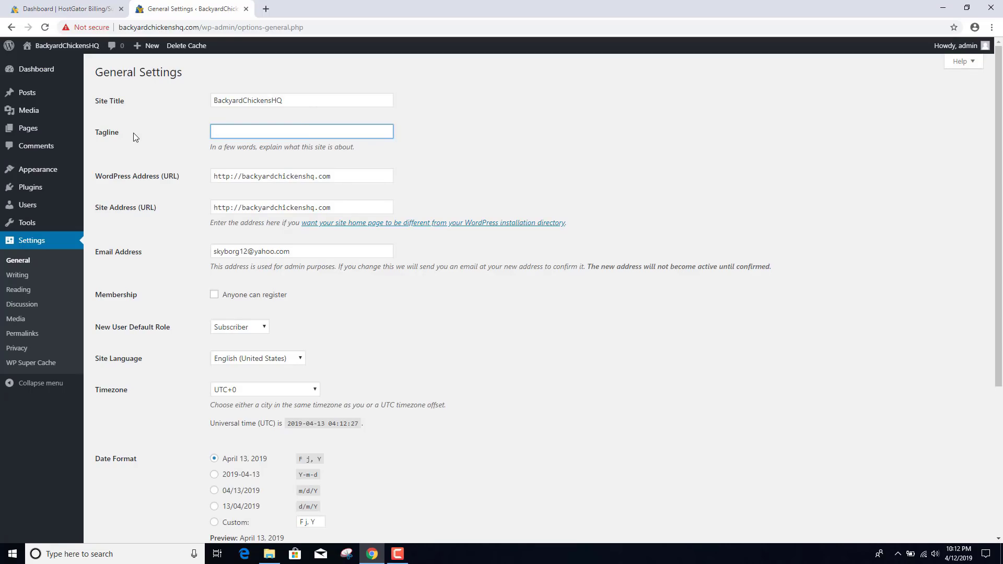
pyautogui.click(244, 177)
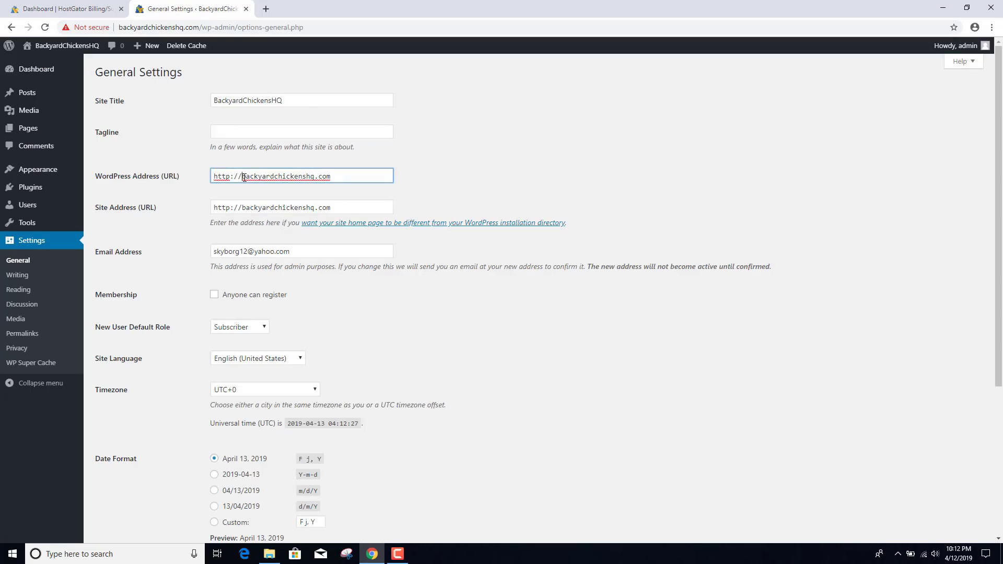
pyautogui.write('www.')
pyautogui.click(240, 207)
pyautogui.write('www')
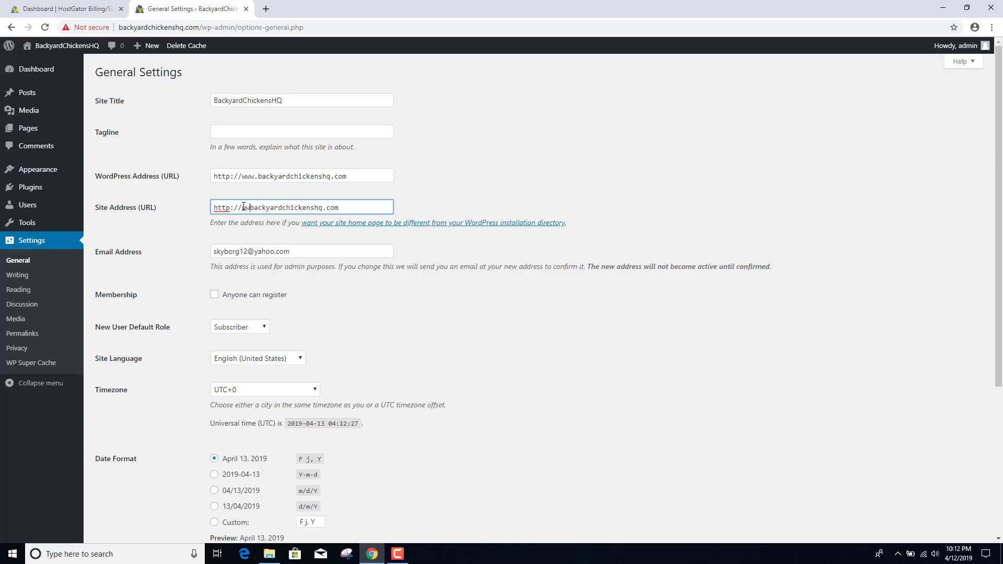
pyautogui.write('.')
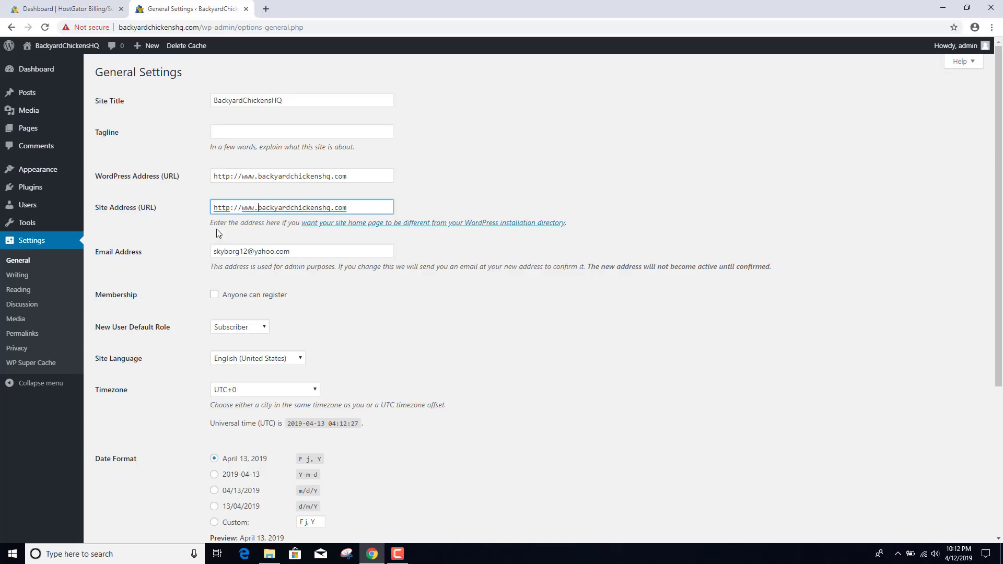
# - Replace the admin email address with the site's info address
pyautogui.click(117, 256)
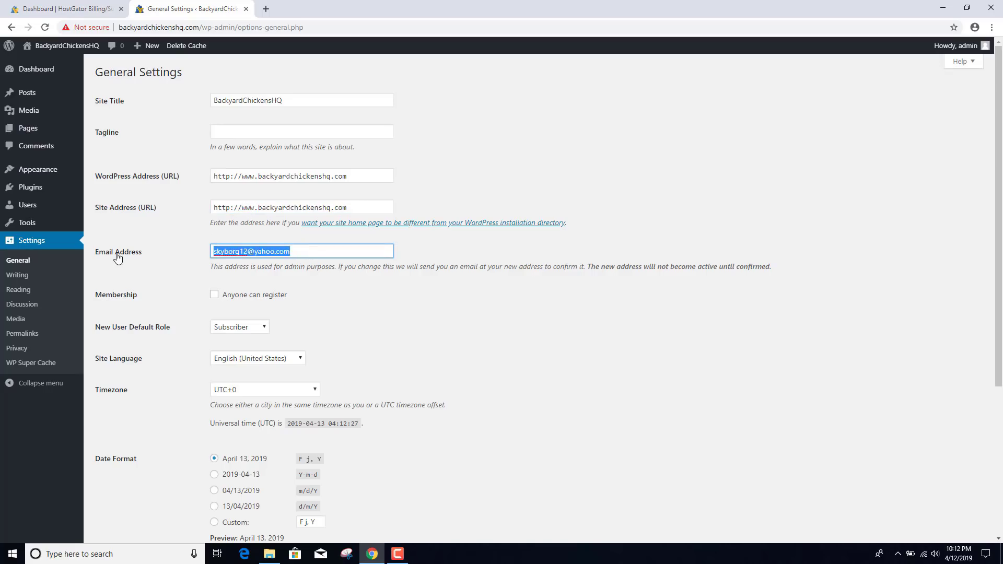
pyautogui.press('BackSpace')
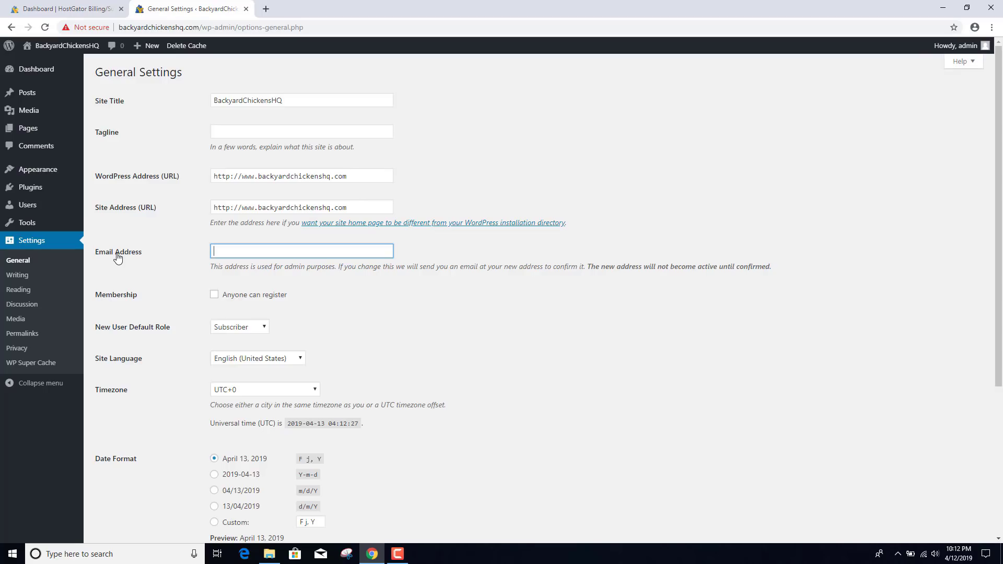
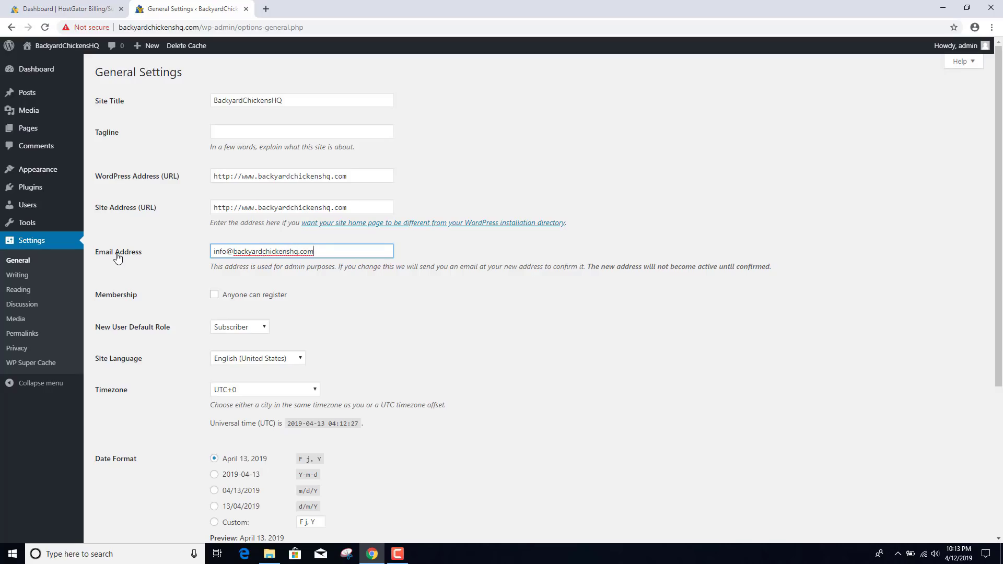
pyautogui.click(179, 277)
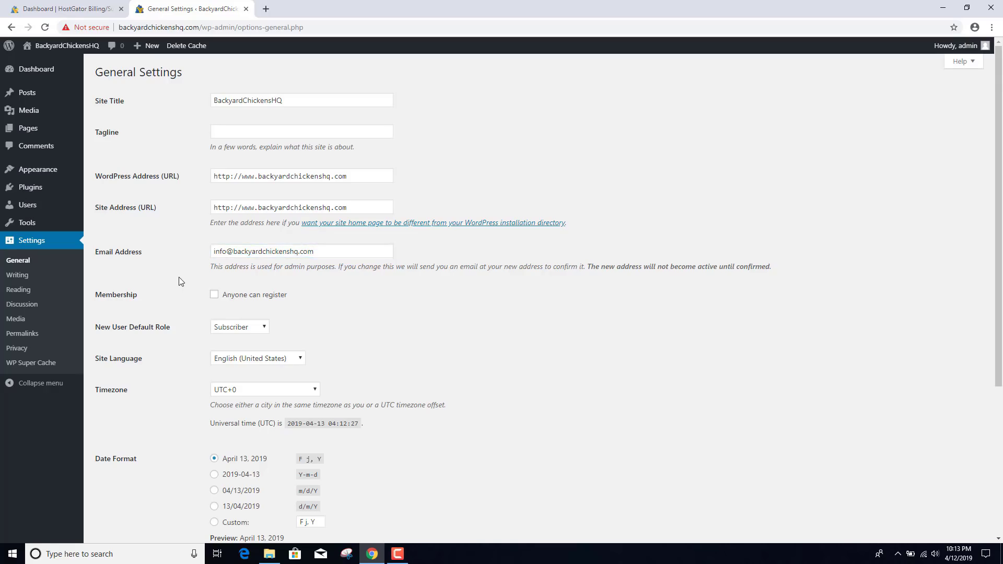
# - Set the timezone to Boise and the week start to Sunday, then save changes
pyautogui.scroll(-1, 180, 281)
pyautogui.scroll(-1, 178, 281)
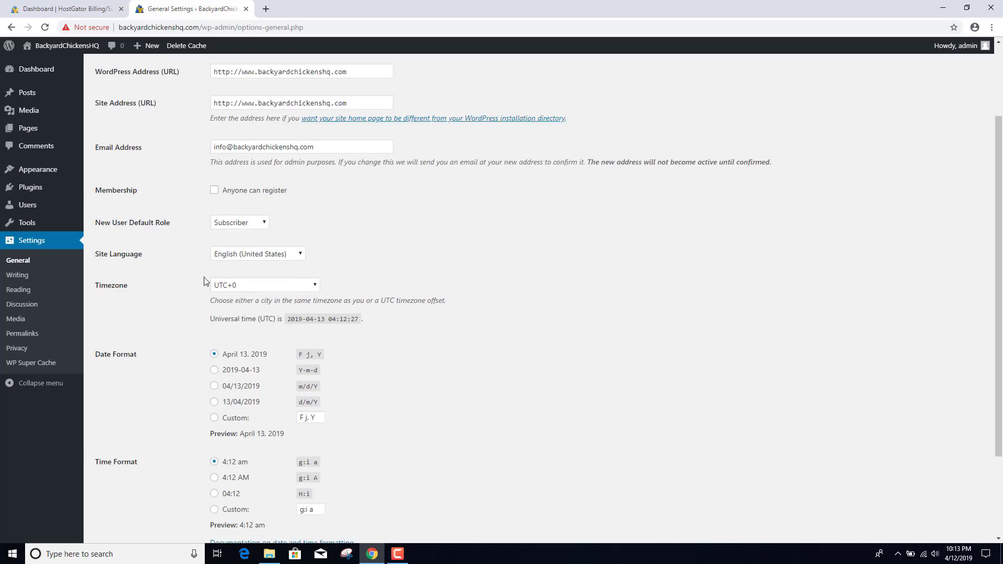
pyautogui.click(250, 286)
pyautogui.moveTo(316, 477); pyautogui.dragTo(311, 342)
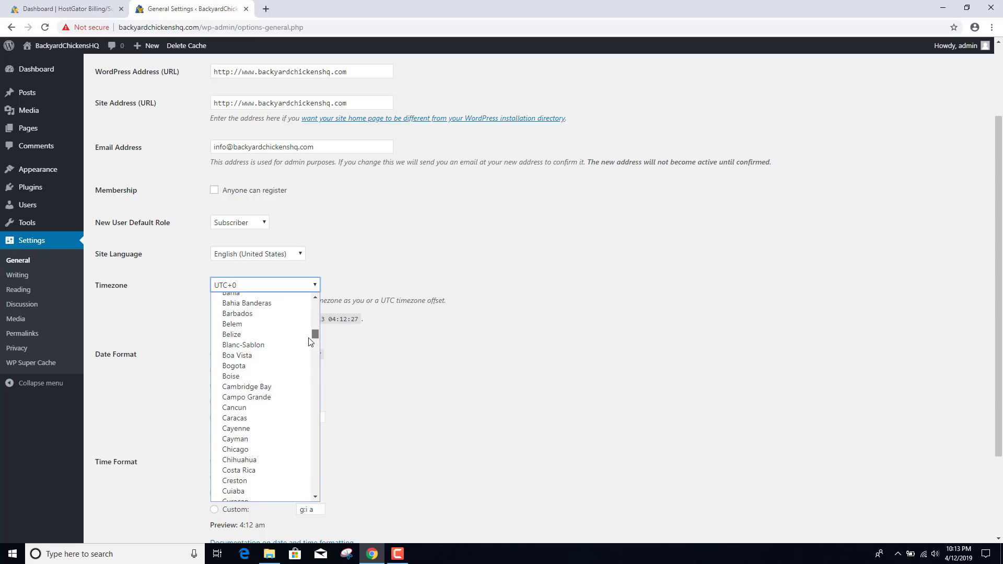
pyautogui.click(264, 374)
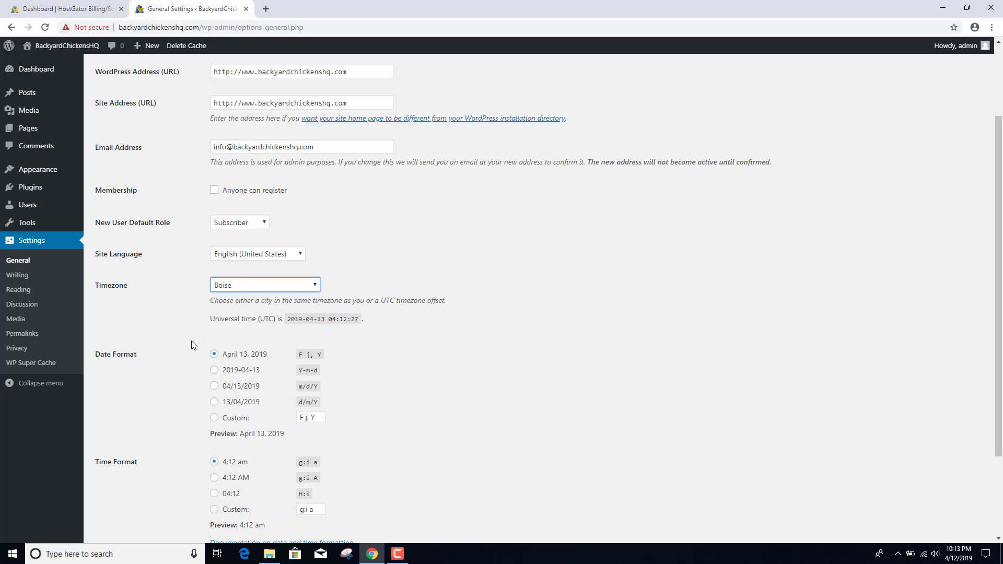
pyautogui.scroll(-1, 193, 345)
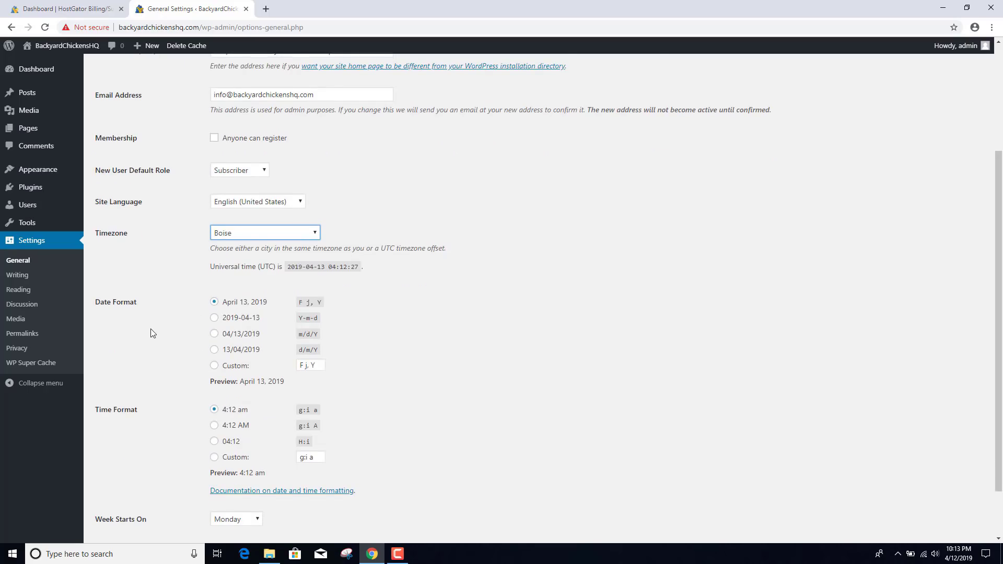
pyautogui.scroll(-1, 153, 331)
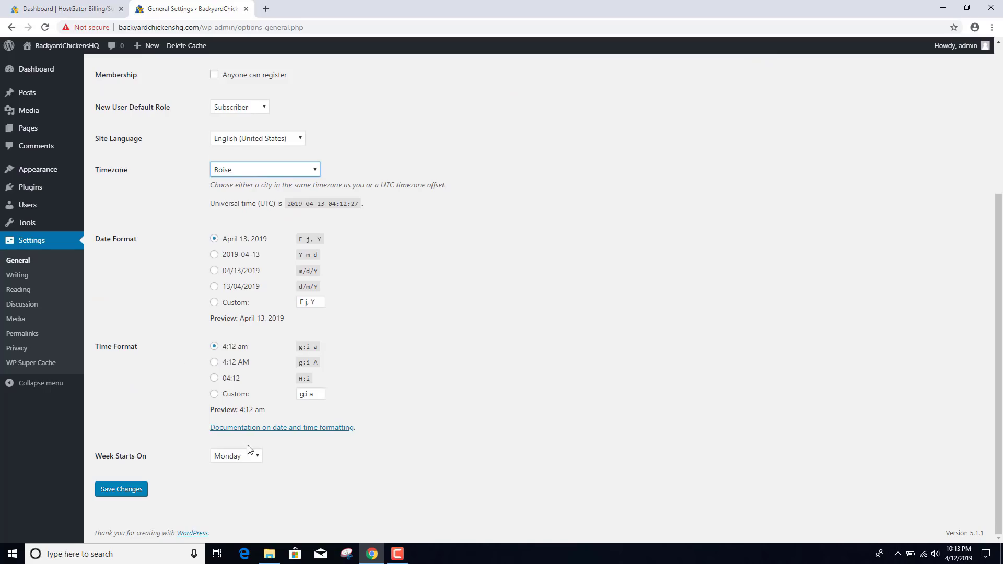
pyautogui.click(247, 459)
pyautogui.click(240, 470)
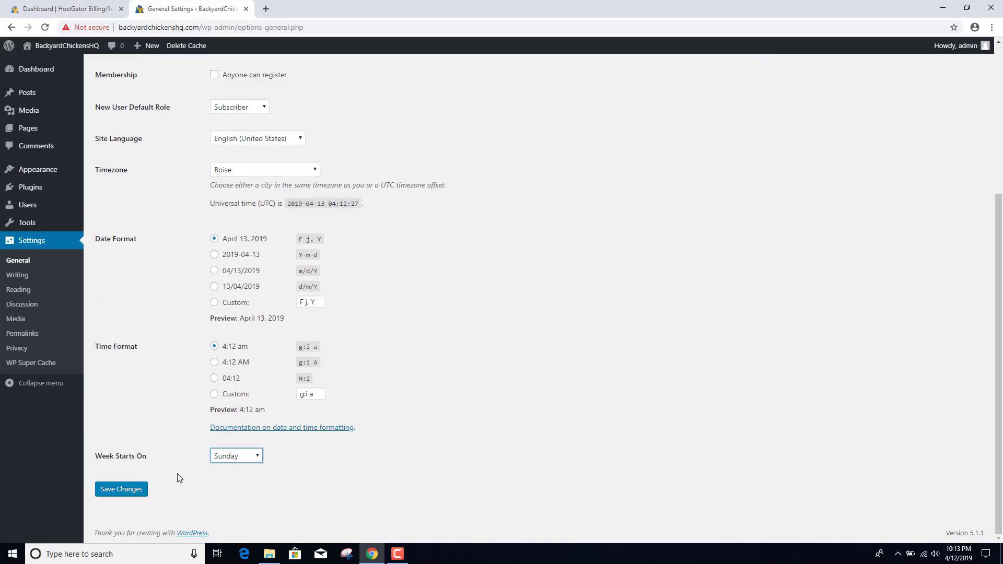
pyautogui.click(135, 490)
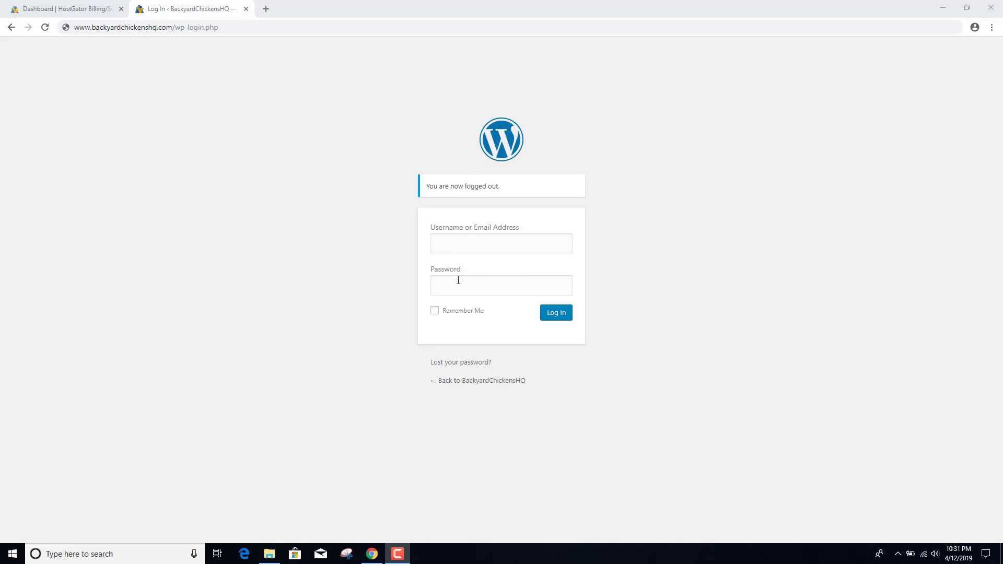
# - Close the logged-out WordPress tab and open WordPress Admin from the portal in a new tab
pyautogui.click(245, 9)
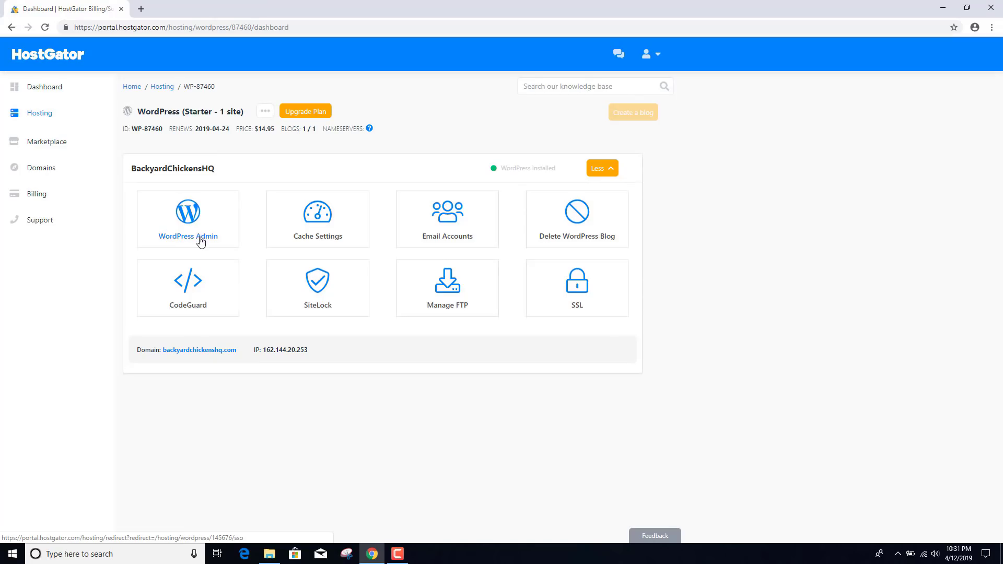
pyautogui.rightClick(200, 241)
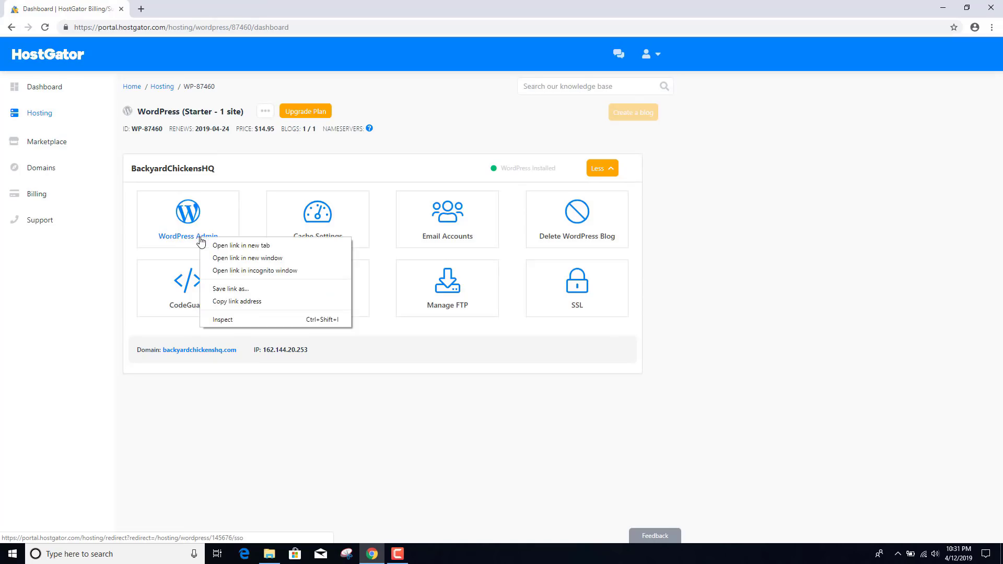
pyautogui.click(239, 250)
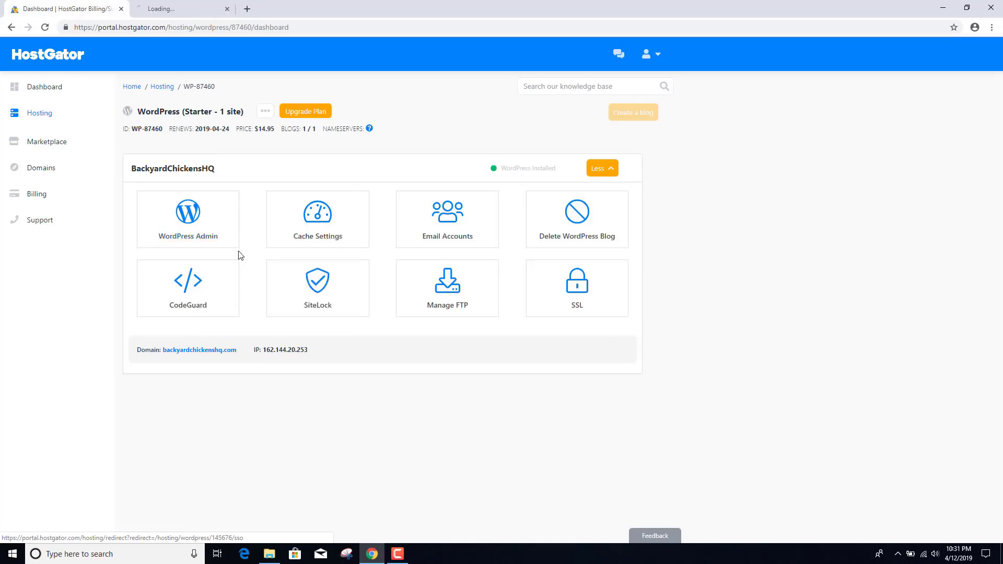
# - In the new admin tab, go to Users > All Users and start adding a new user
pyautogui.click(176, 8)
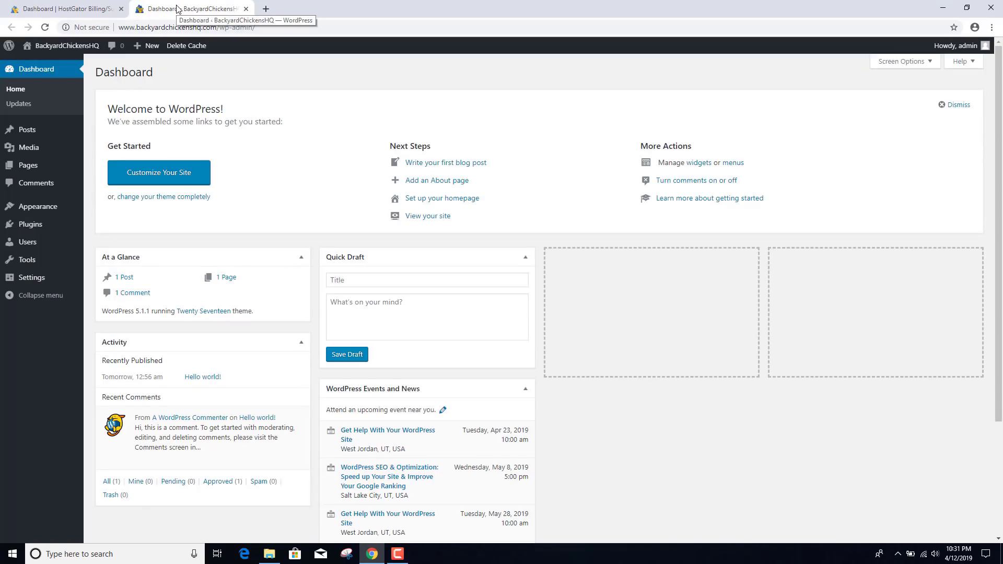
pyautogui.moveTo(57, 243)
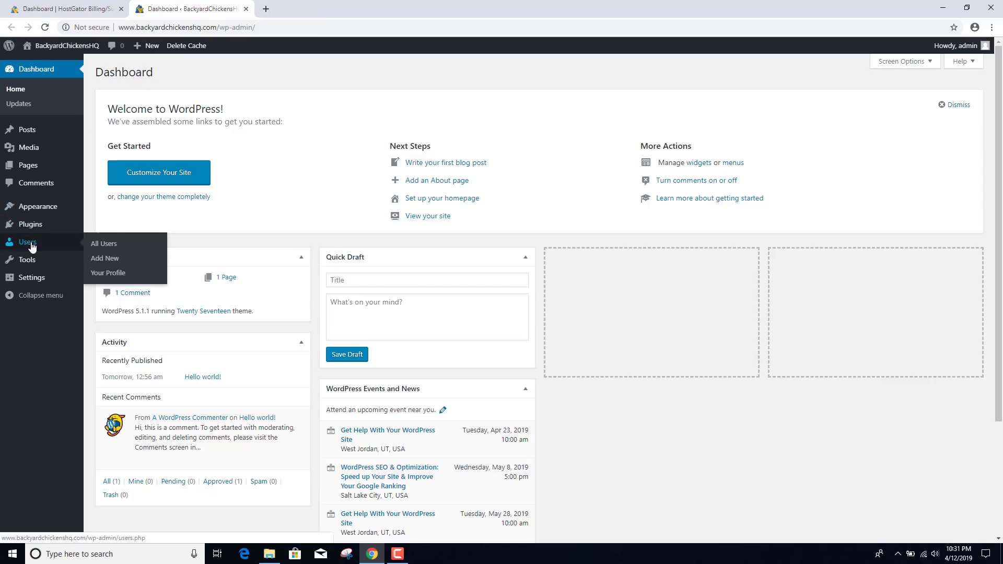
pyautogui.click(114, 244)
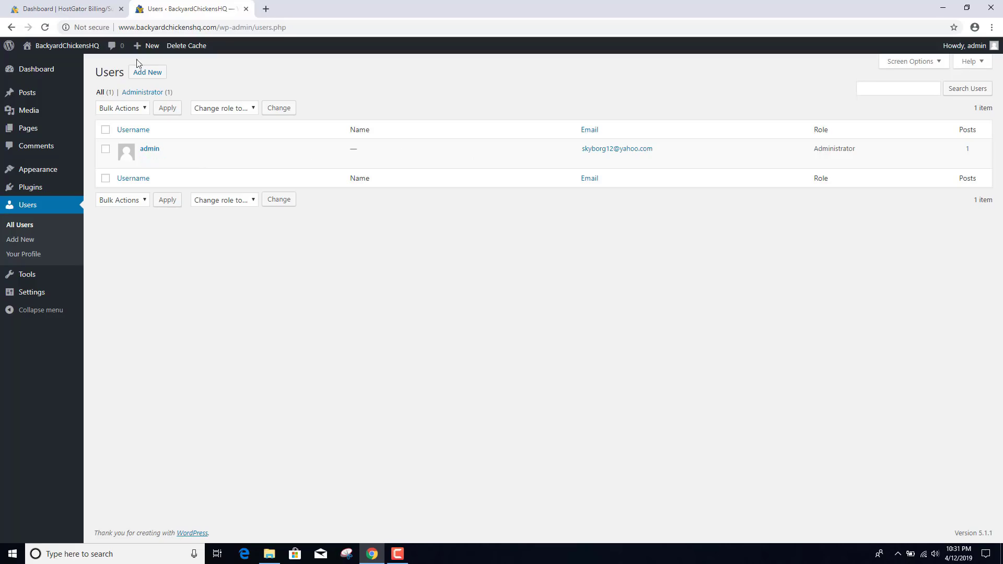
pyautogui.click(94, 7)
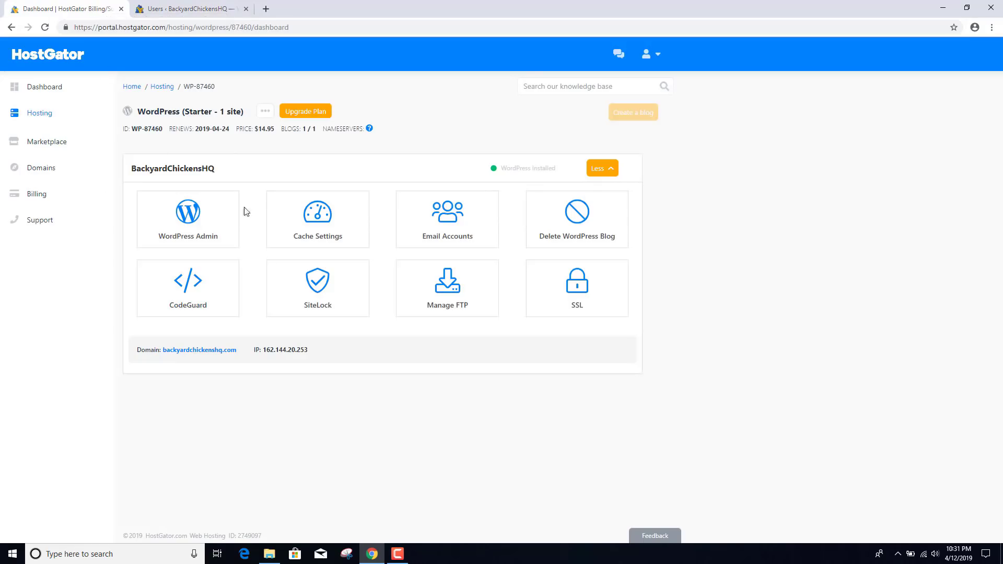
pyautogui.click(196, 9)
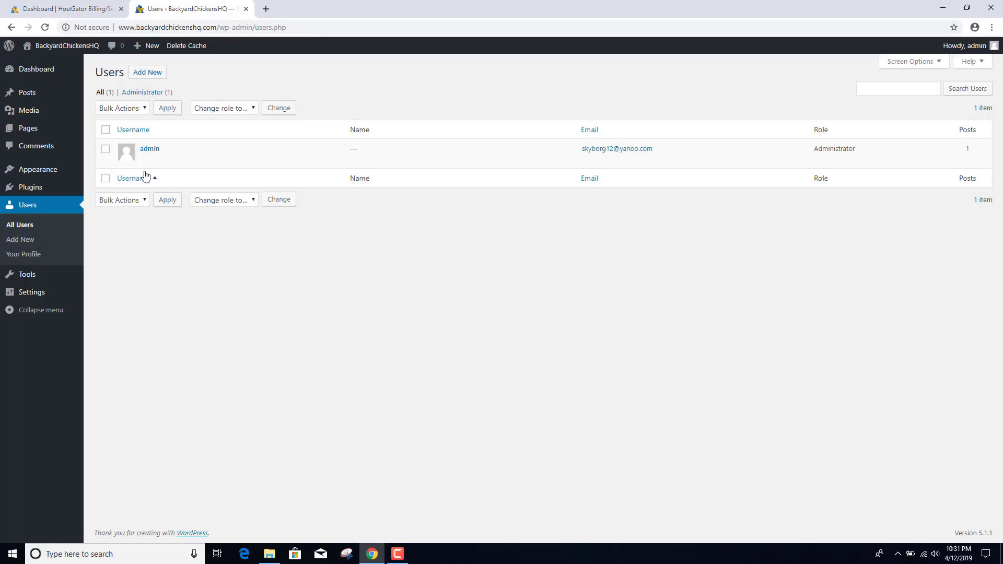
pyautogui.click(147, 73)
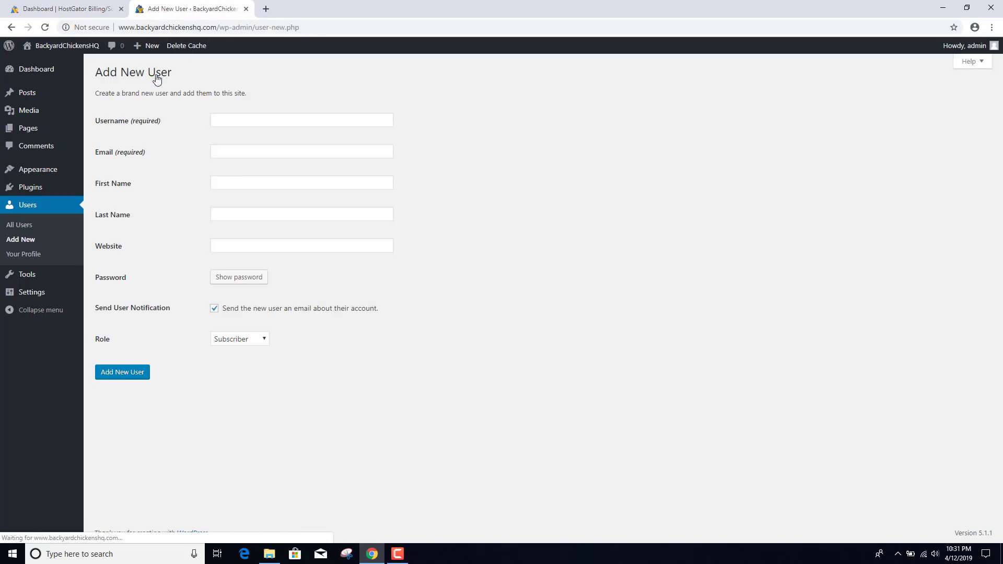
# - Enter the new user's username, email address, first name and last name
pyautogui.click(256, 124)
pyautogui.write('chris')
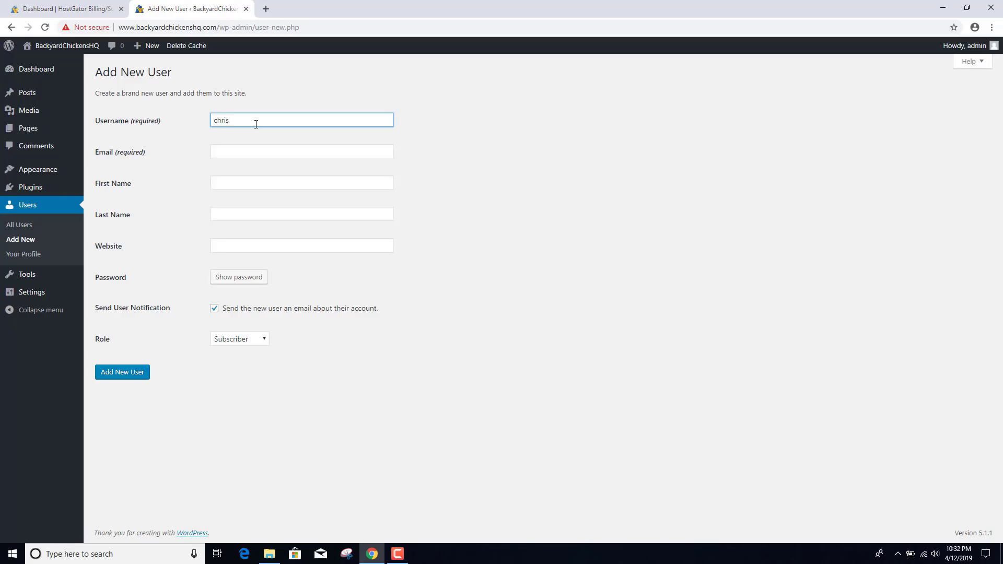
pyautogui.press('Tab')
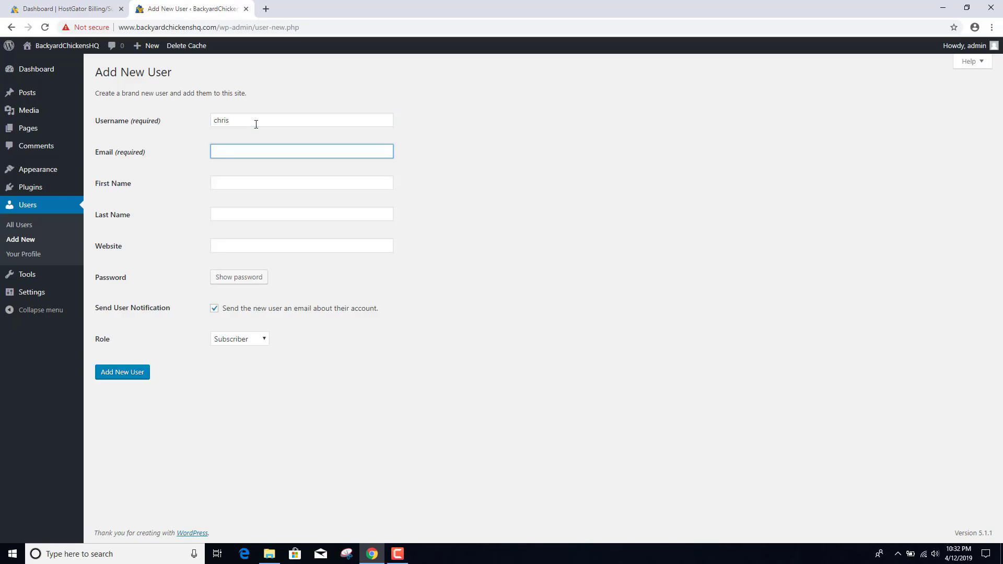
pyautogui.press('Tab')
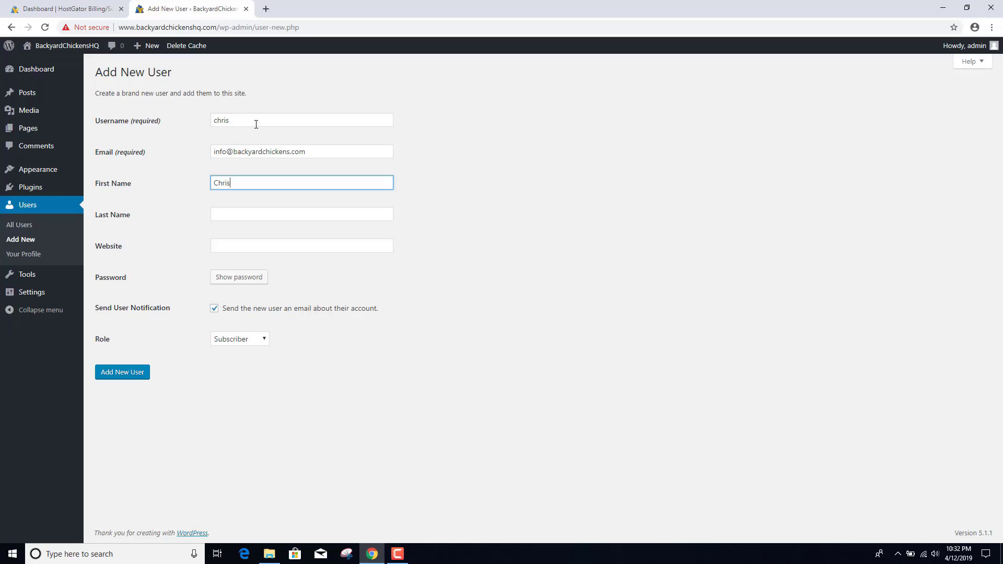
pyautogui.press('Tab')
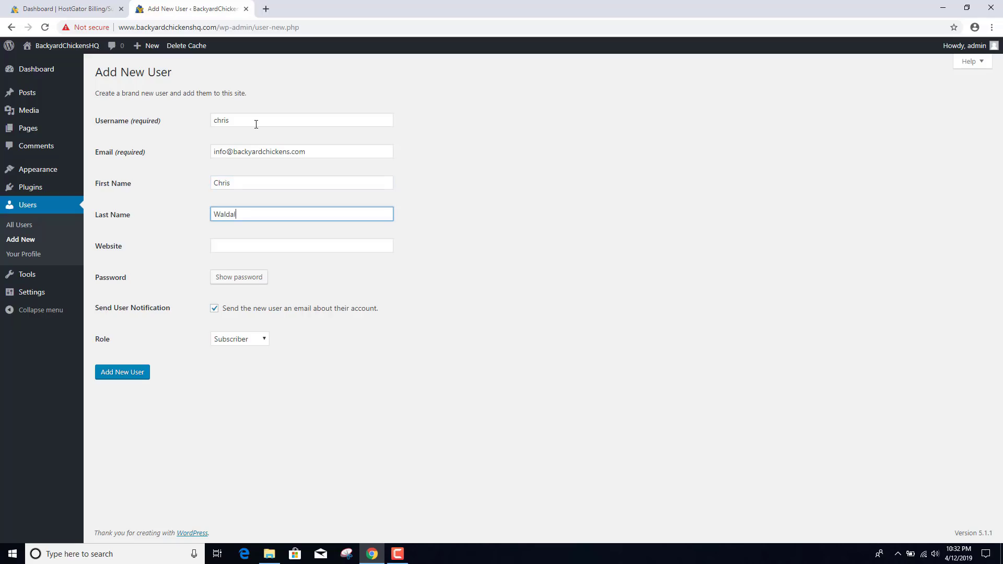
# - Skip the notification email, make the user an Administrator, set a weak custom password, and create the user
pyautogui.click(214, 309)
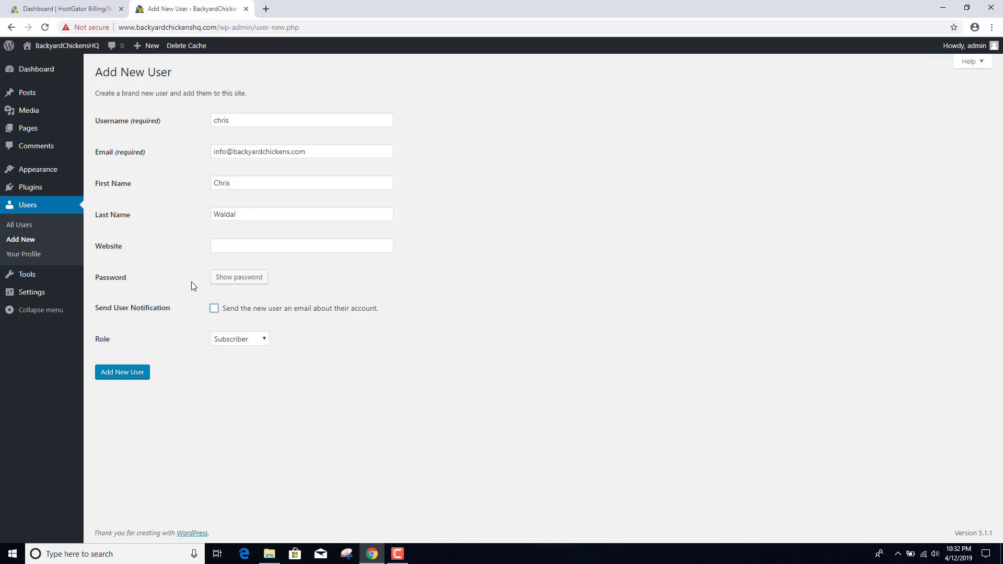
pyautogui.click(239, 340)
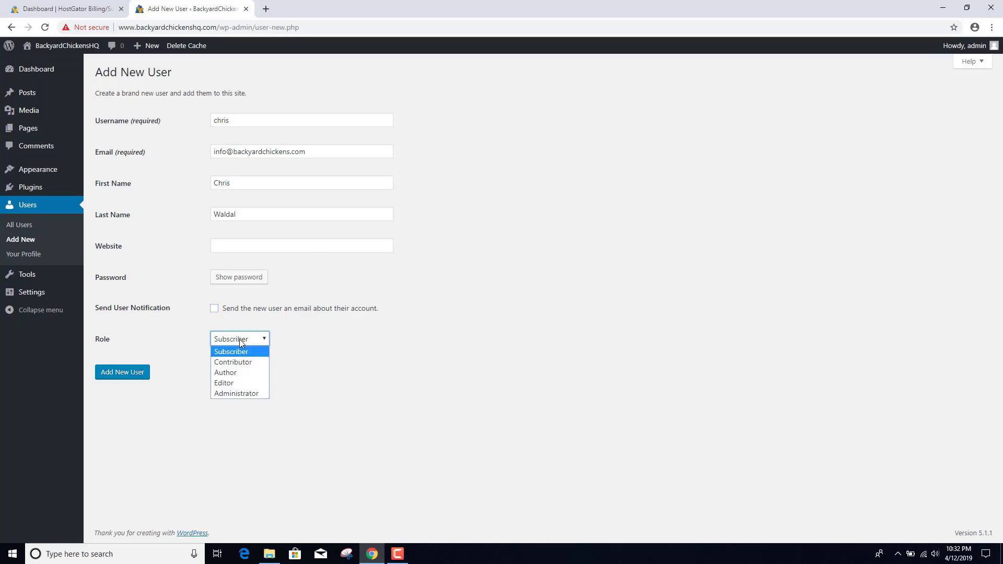
pyautogui.click(238, 394)
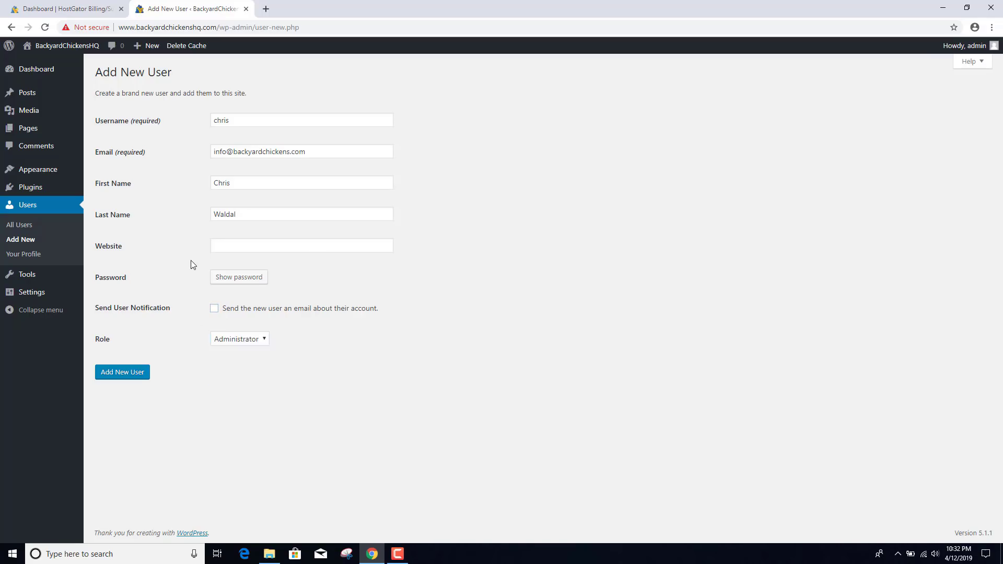
pyautogui.click(246, 277)
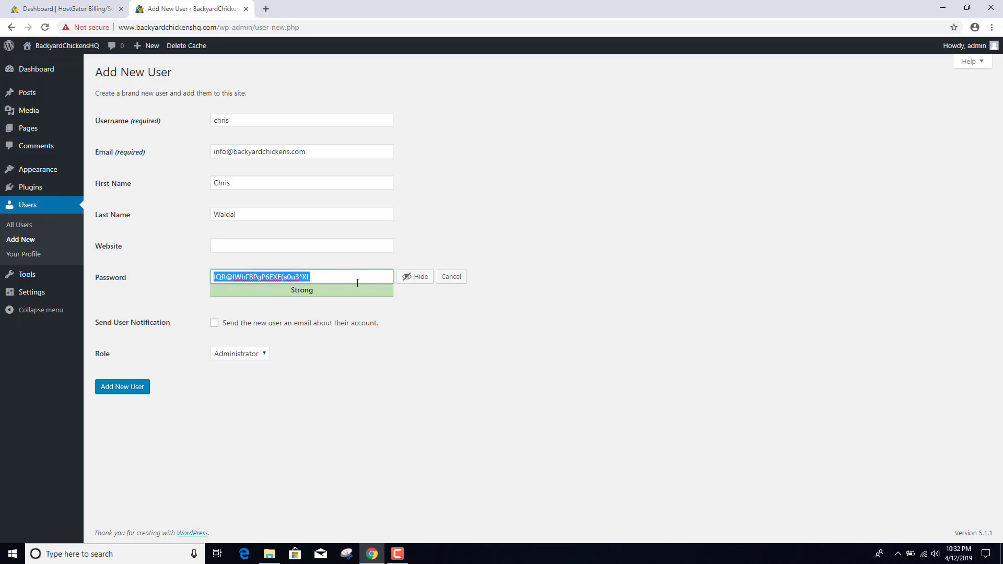
pyautogui.press('BackSpace')
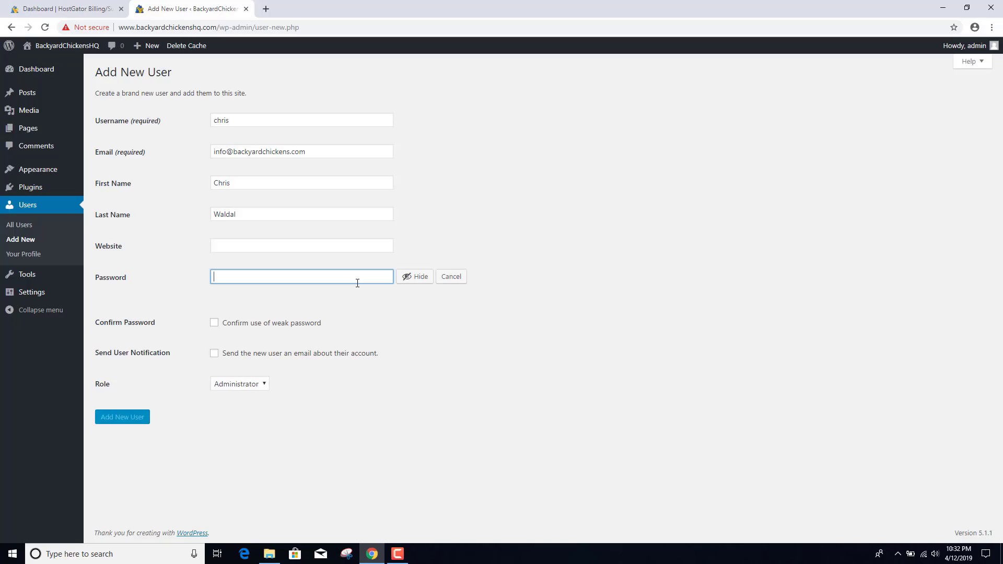
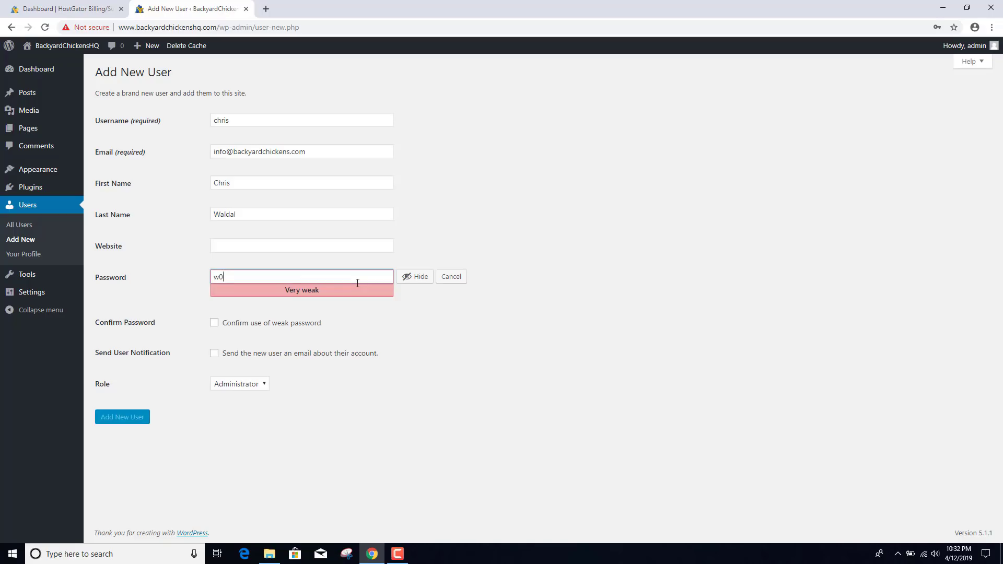
pyautogui.click(213, 324)
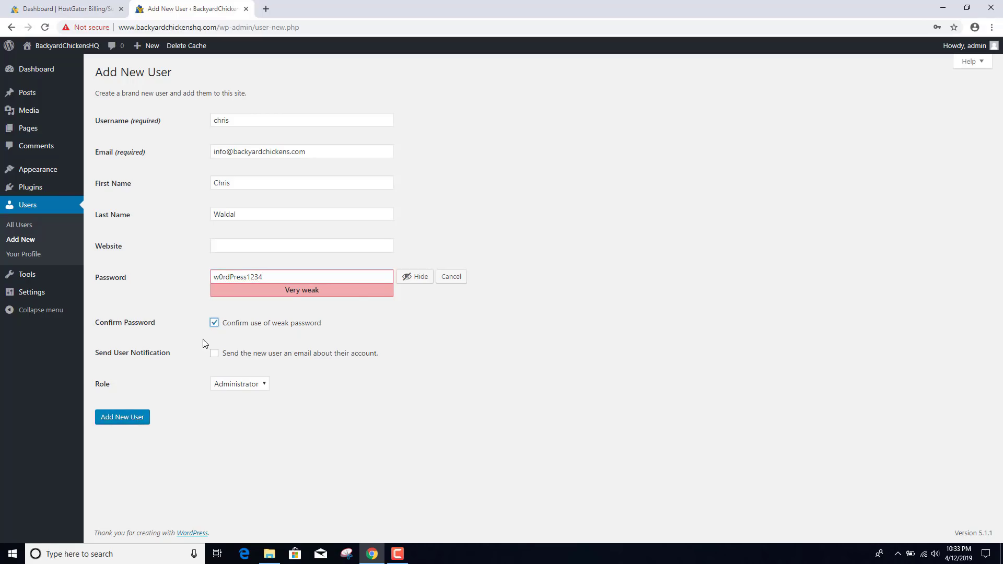
pyautogui.click(132, 420)
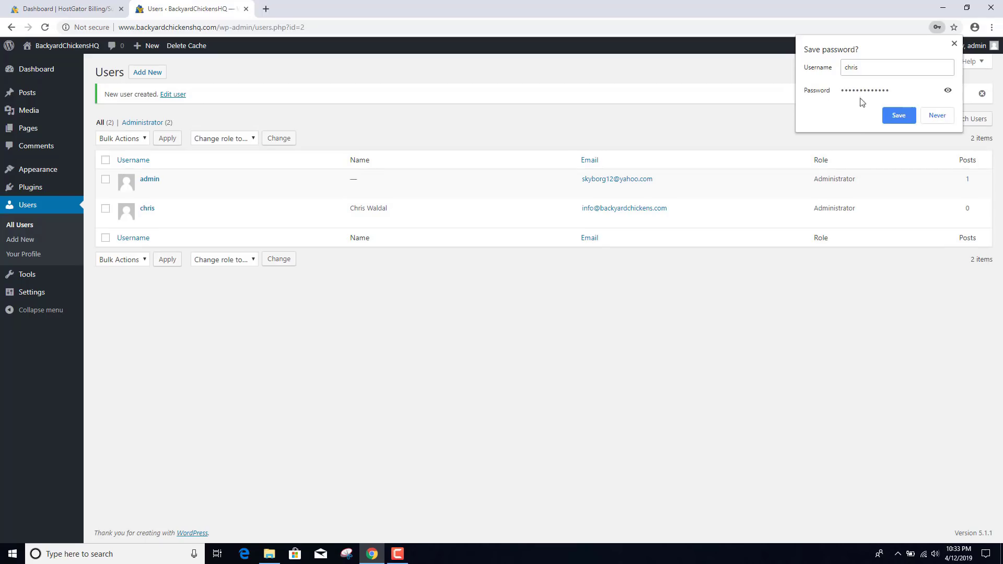
# - Decline the browser's password-save prompt and log out of the admin account
pyautogui.click(929, 115)
pyautogui.moveTo(970, 47)
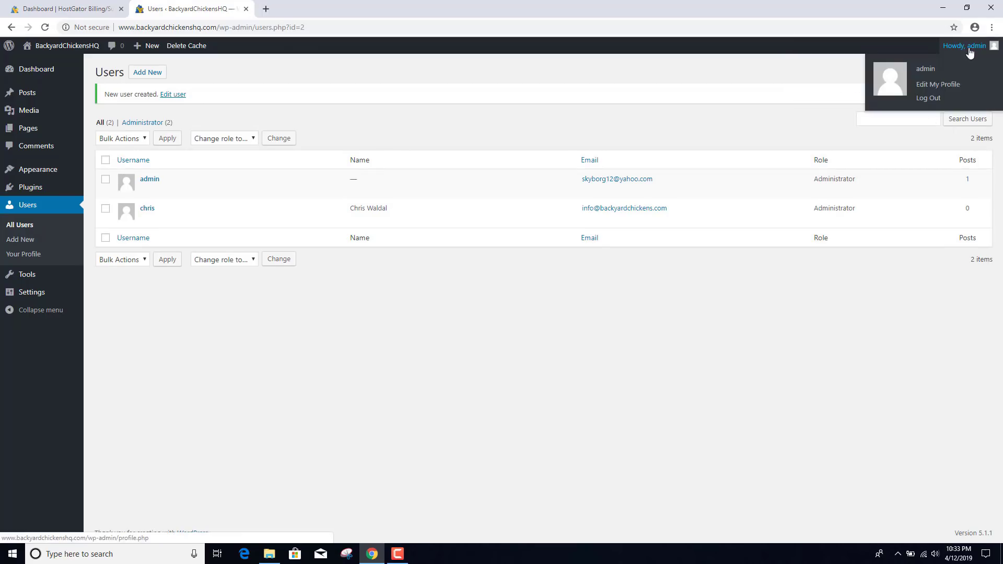
pyautogui.click(936, 98)
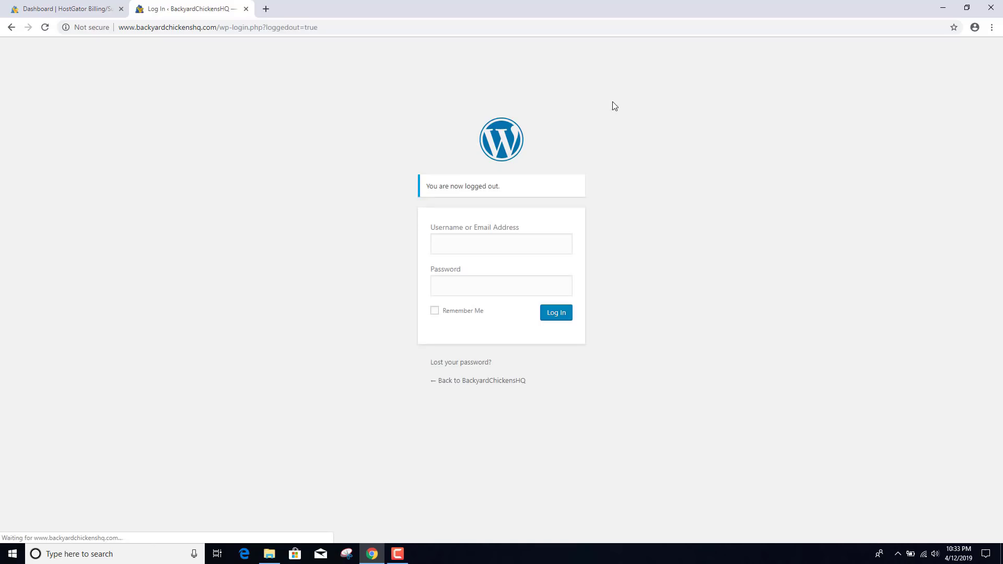
# - Log in with the new administrator's credentials, then return to the HostGator hosting tab
pyautogui.write('chris')
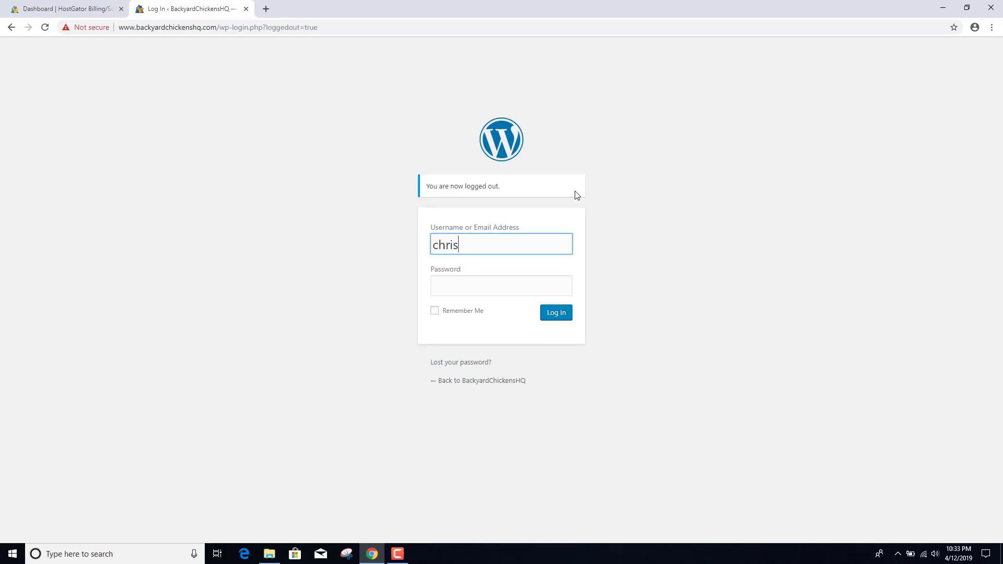
pyautogui.press('Tab')
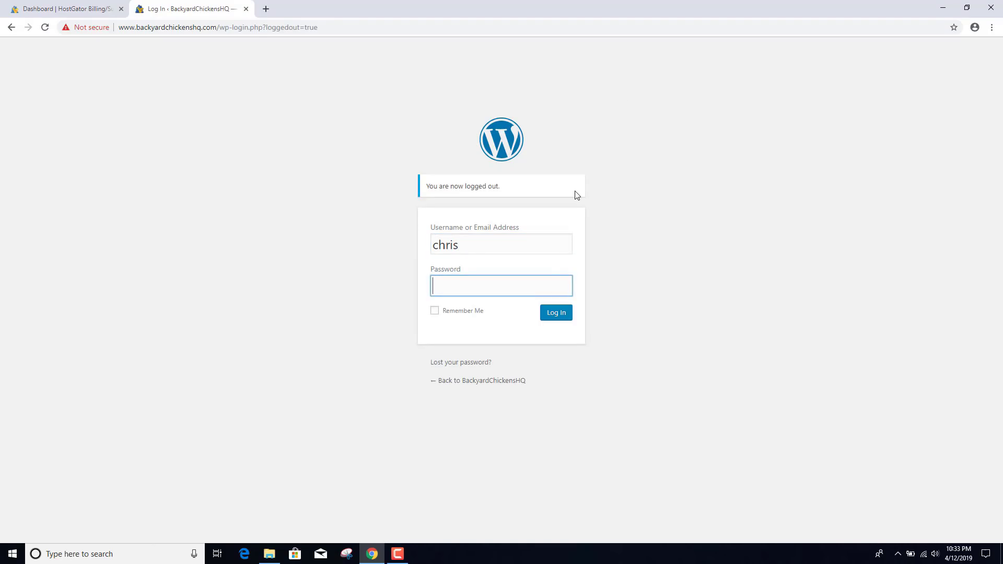
pyautogui.write('*************')
pyautogui.click(556, 314)
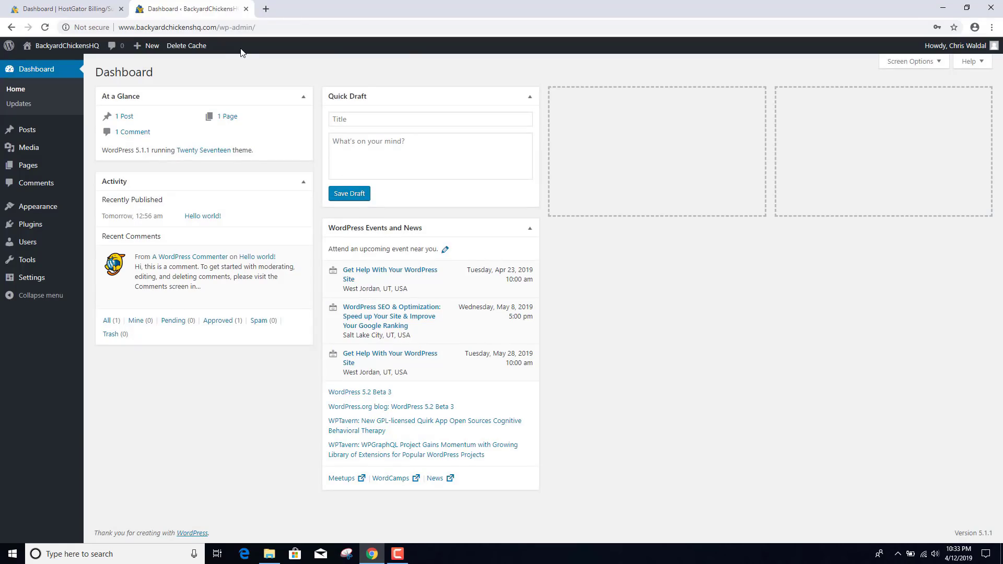
pyautogui.click(66, 7)
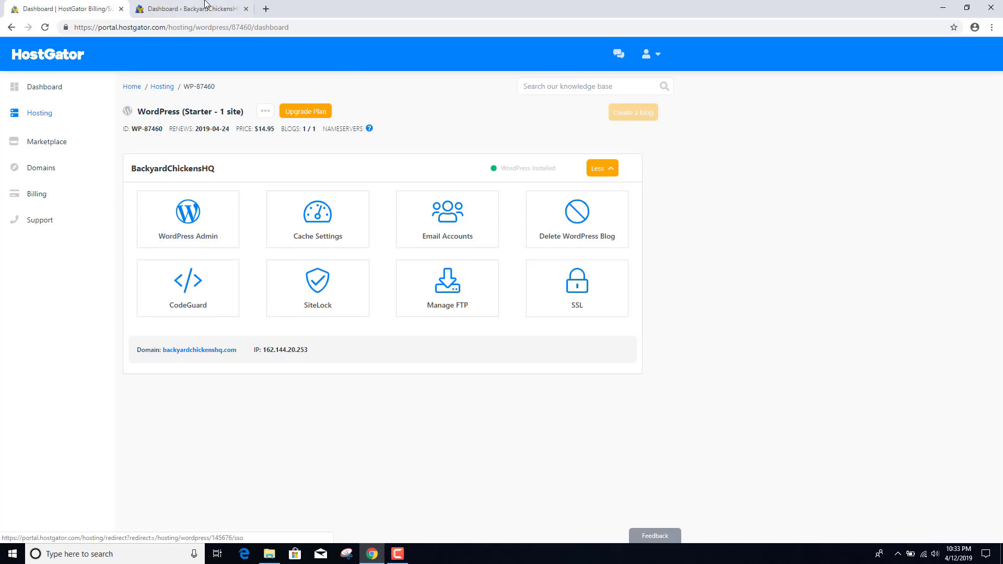
# - Switch back to the BackyardChickensHQ WordPress Dashboard browser tab
pyautogui.click(205, 4)
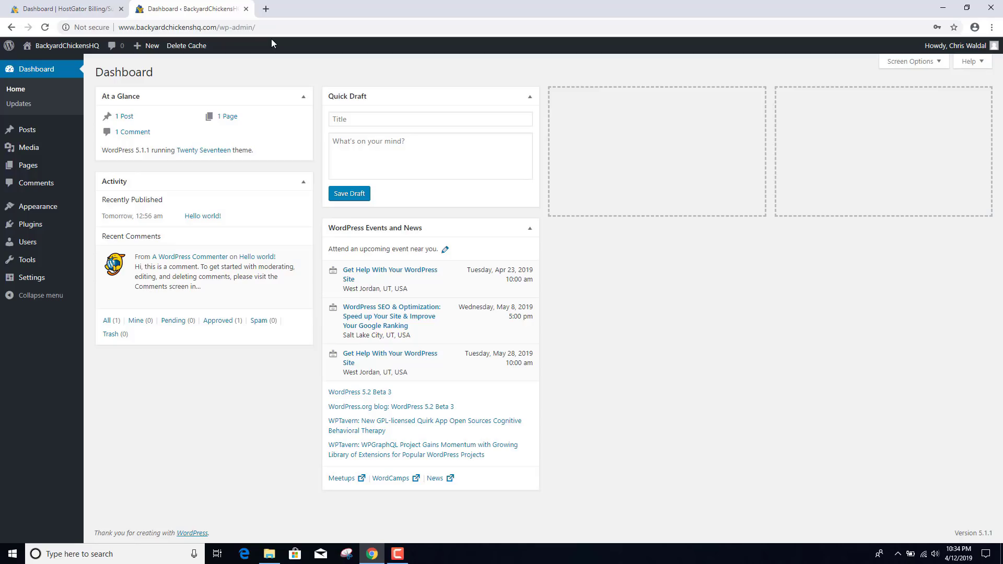
# - Switch the permalink structure from the year/month format to Post name, save, and return to the Dashboard
pyautogui.moveTo(219, 27); pyautogui.dragTo(305, 30)
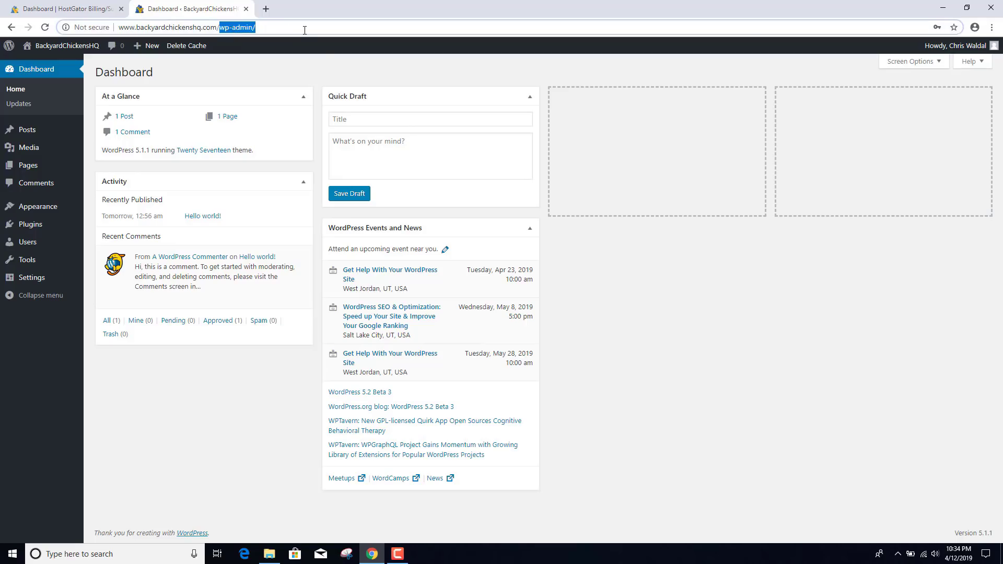
pyautogui.click(313, 58)
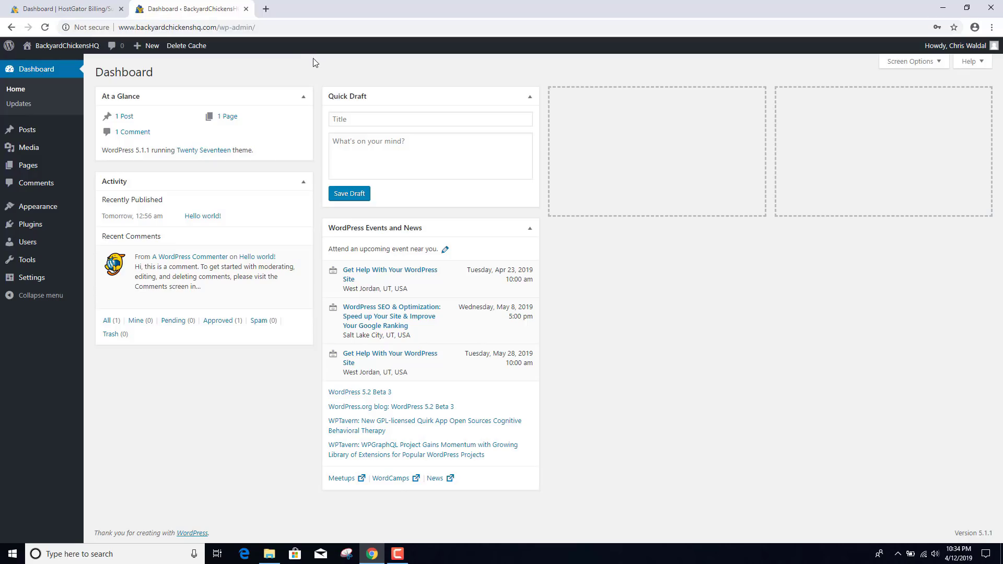
pyautogui.moveTo(50, 281)
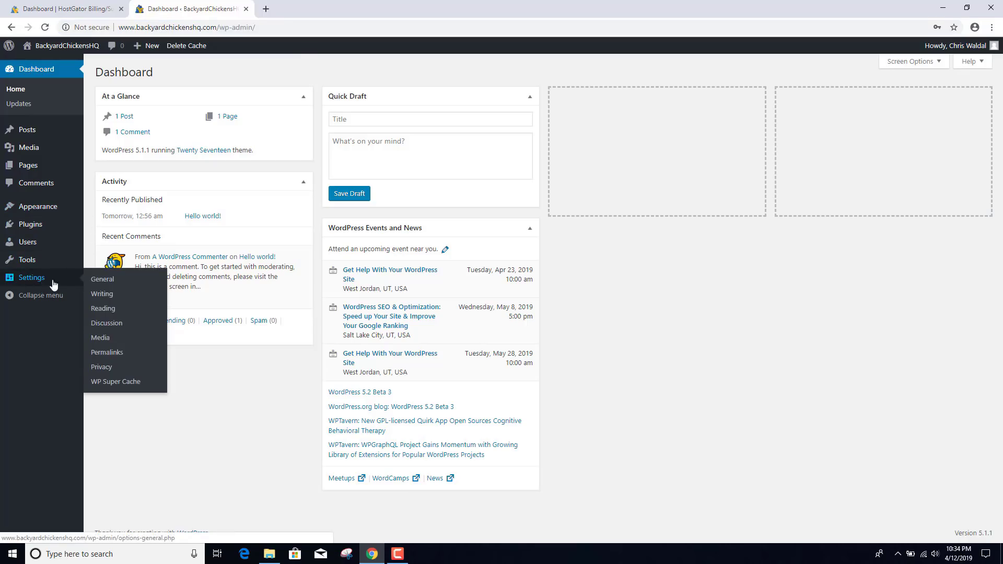
pyautogui.click(114, 355)
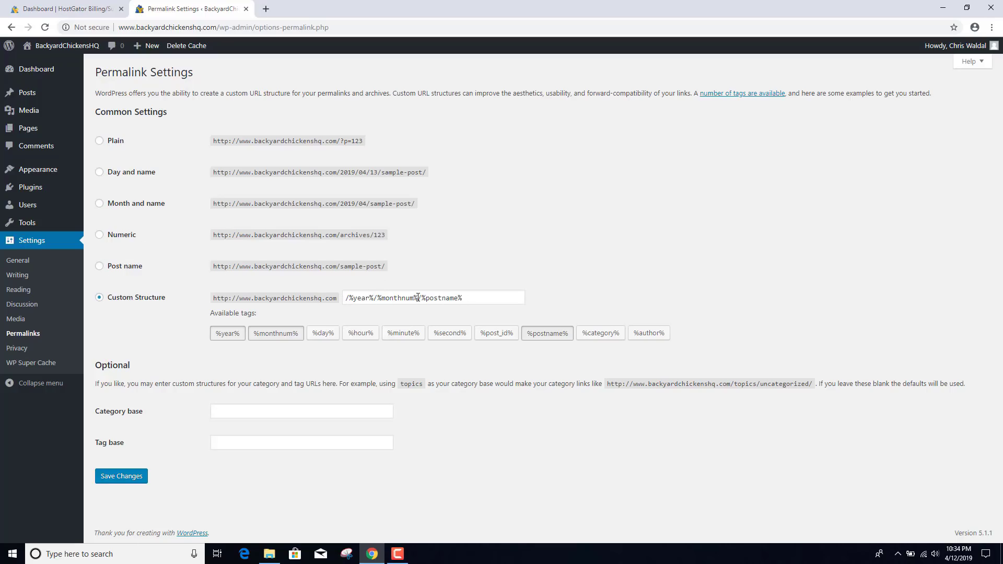
pyautogui.moveTo(418, 298); pyautogui.dragTo(338, 301)
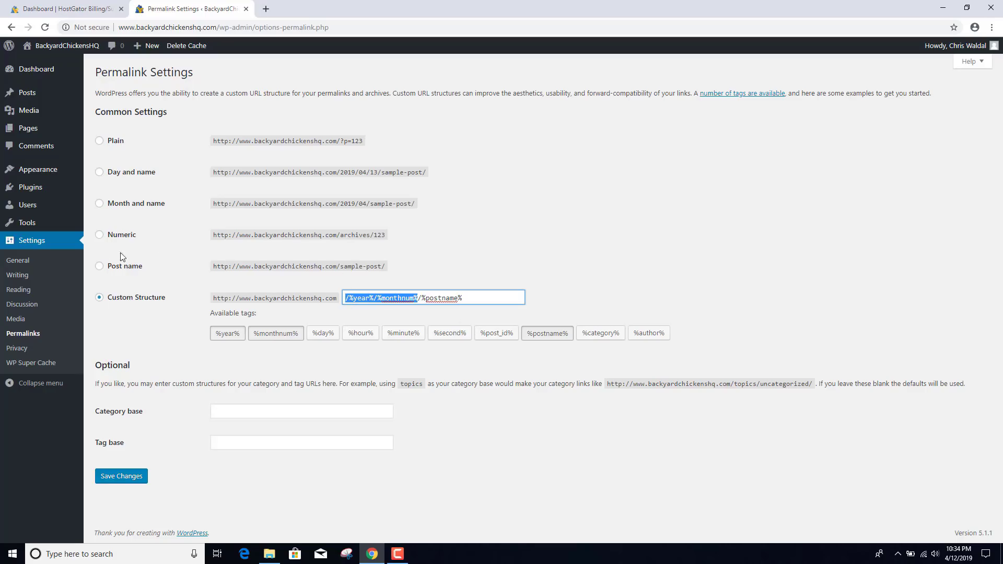
pyautogui.click(100, 267)
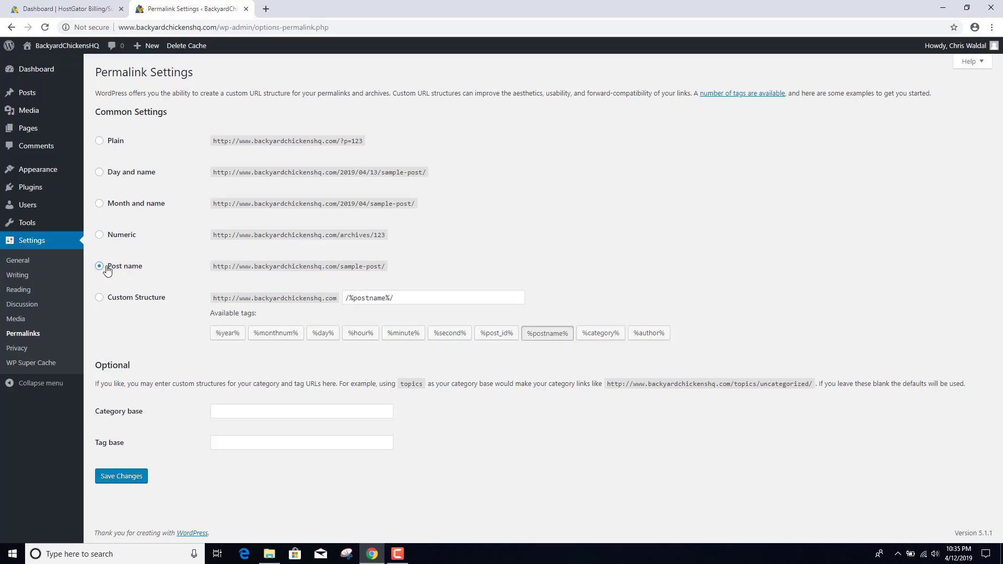
pyautogui.click(135, 482)
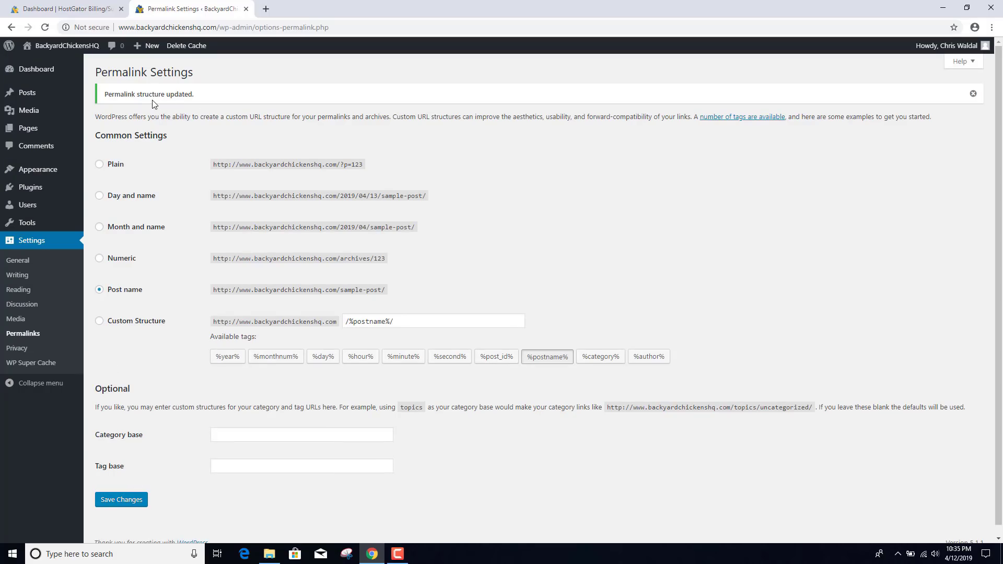
pyautogui.click(50, 74)
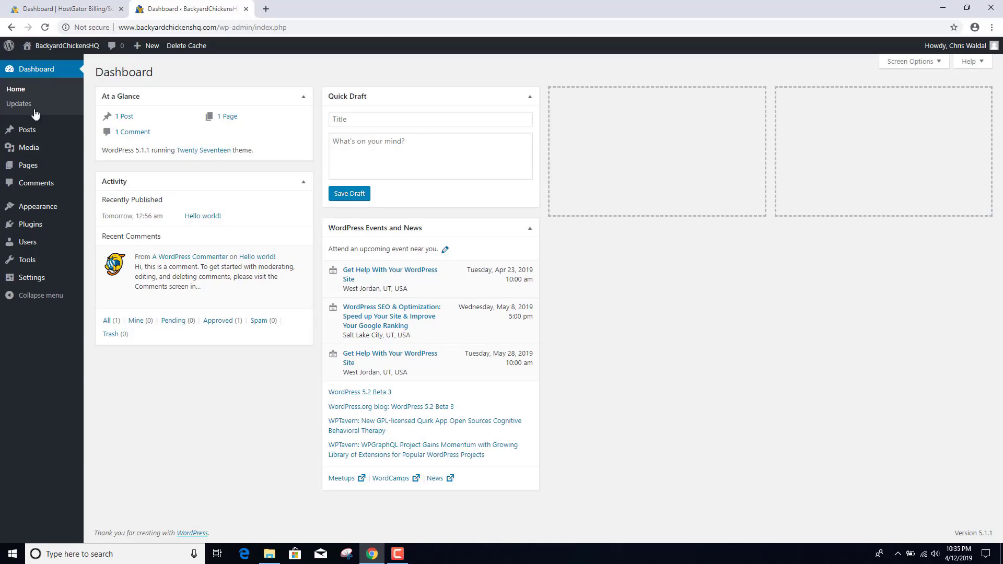
# - Search the plugin directory for 'yoast seo' and install the Yoast SEO plugin
pyautogui.moveTo(35, 224)
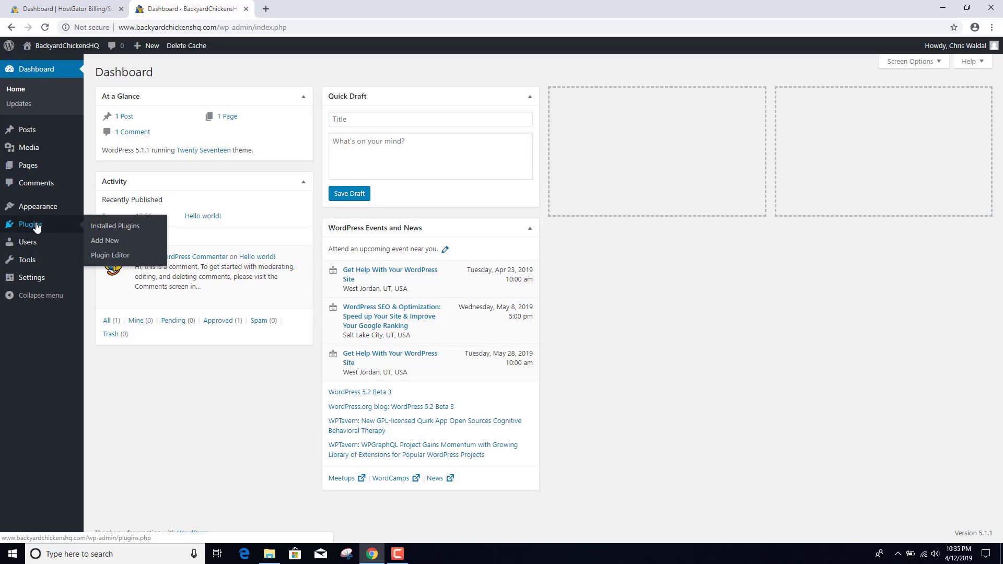
pyautogui.click(116, 243)
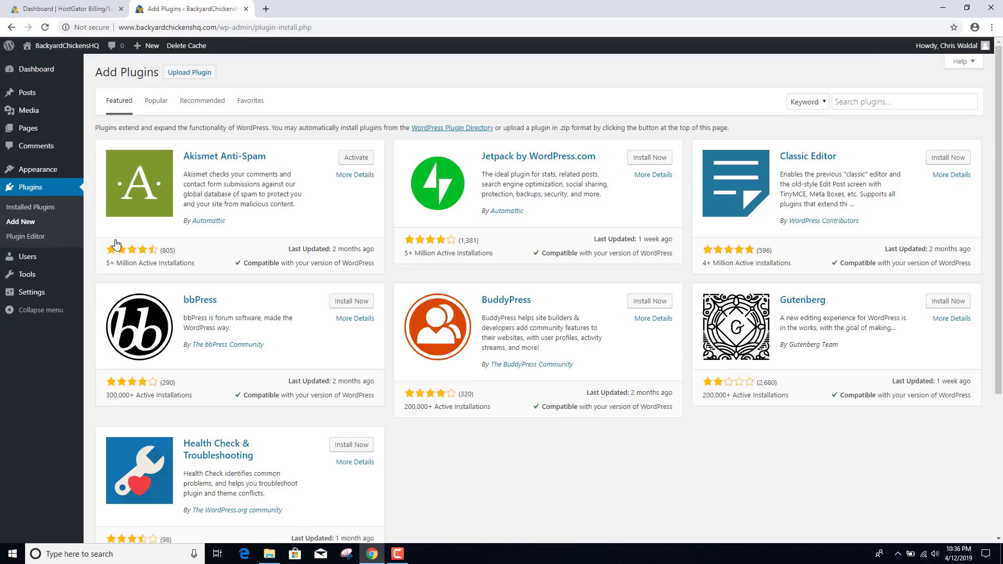
pyautogui.click(868, 103)
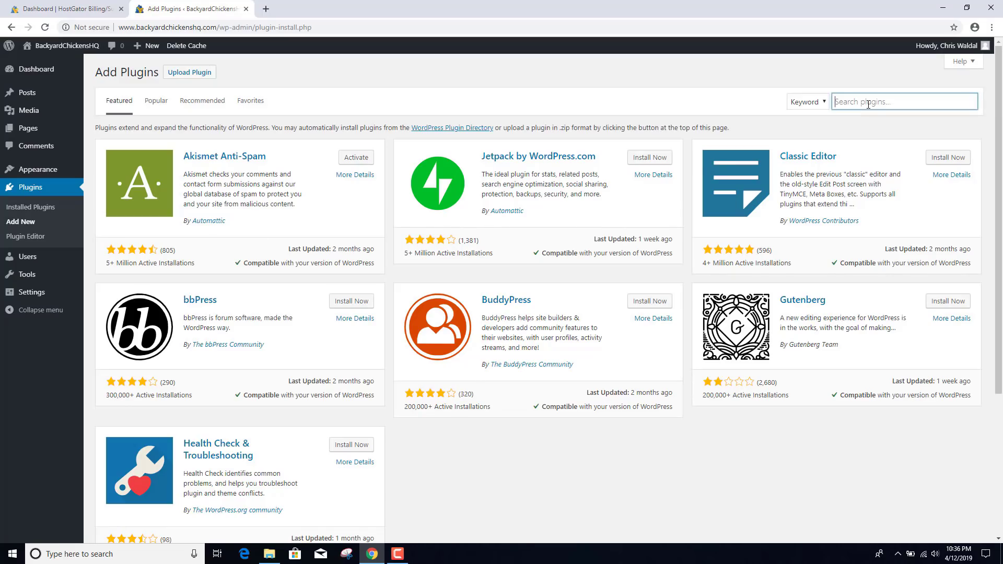
pyautogui.write('yoast')
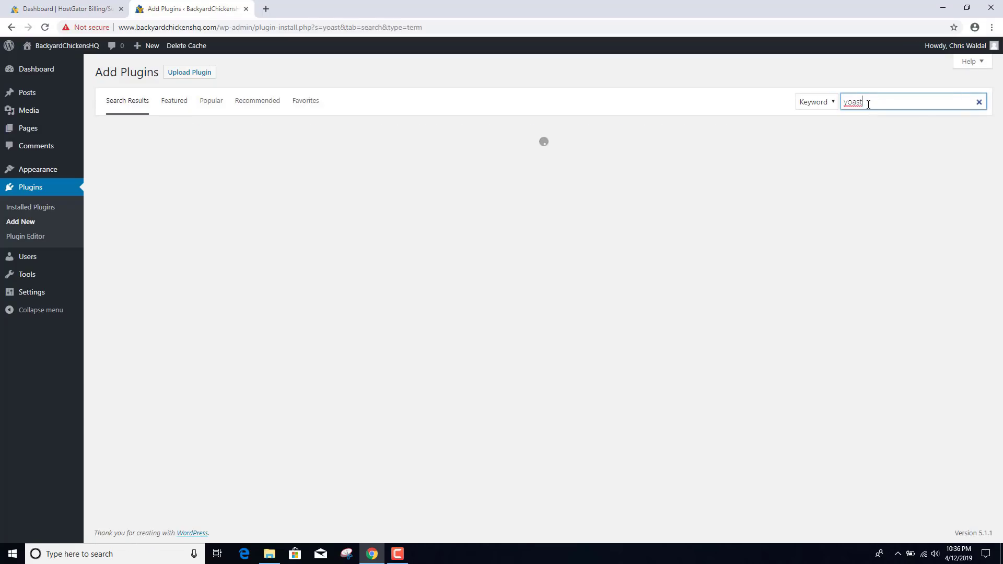
pyautogui.write(' seo')
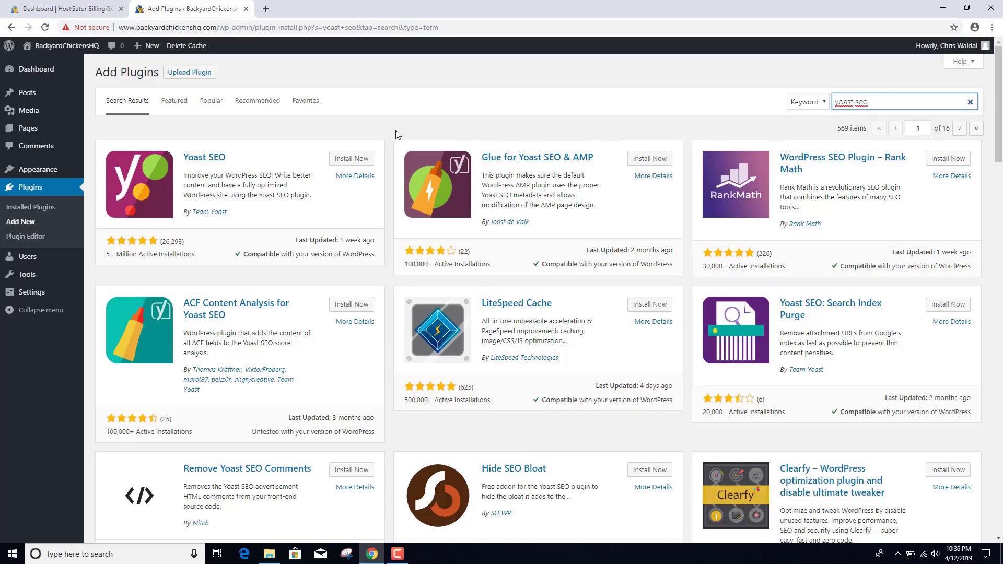
pyautogui.click(360, 162)
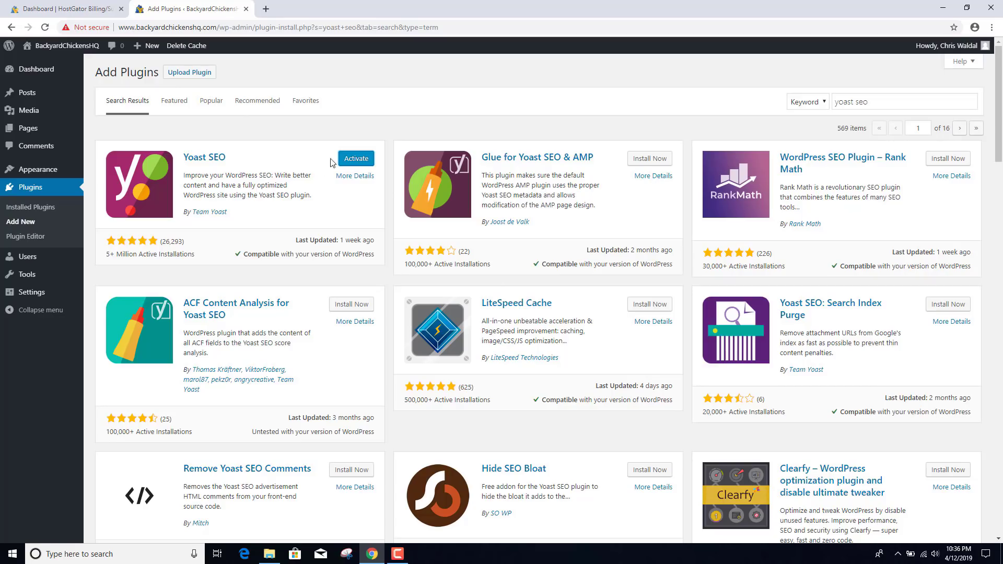
# - Activate Yoast SEO, then filter the installed plugins by 'contact' and review the list
pyautogui.click(357, 159)
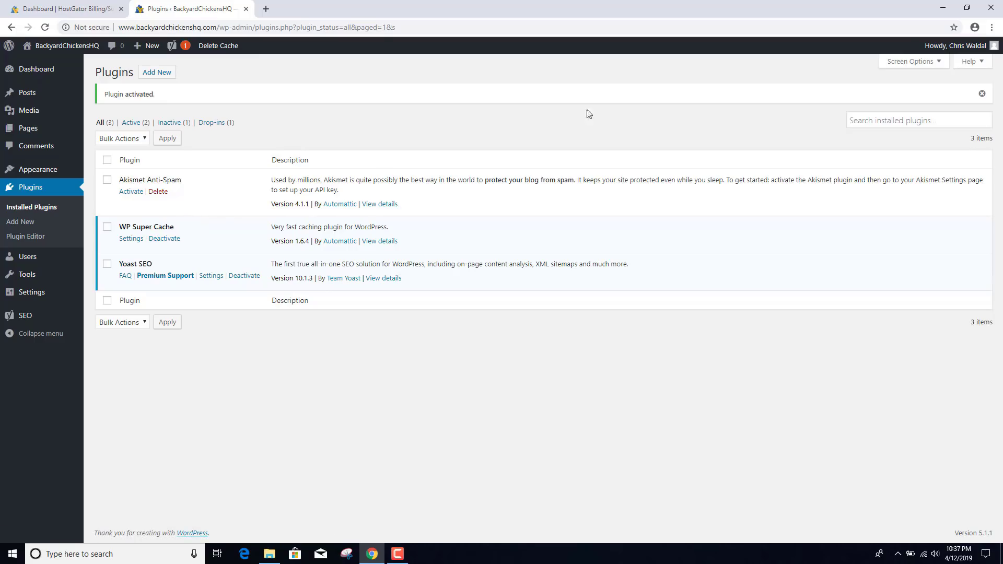
pyautogui.click(900, 116)
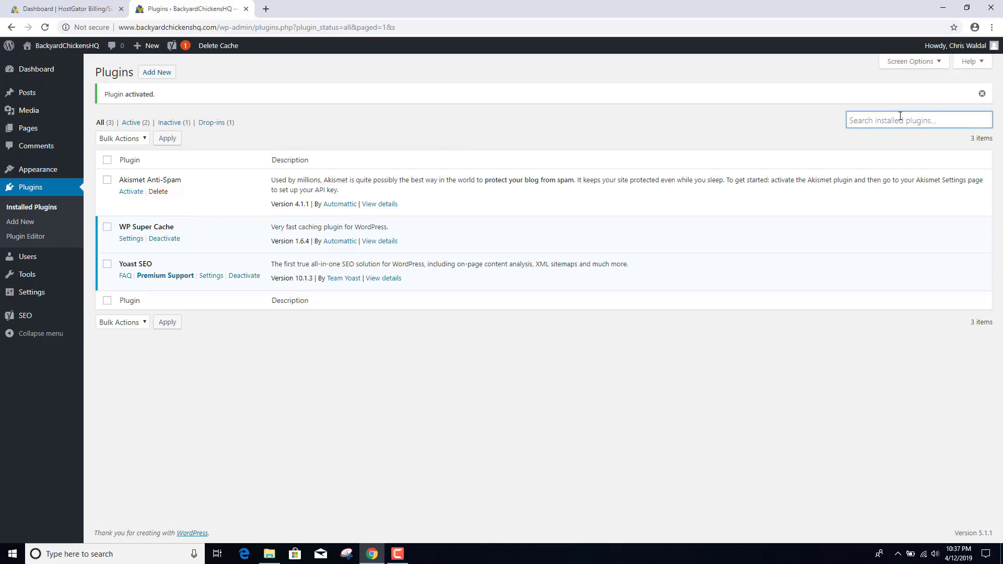
pyautogui.write('contact')
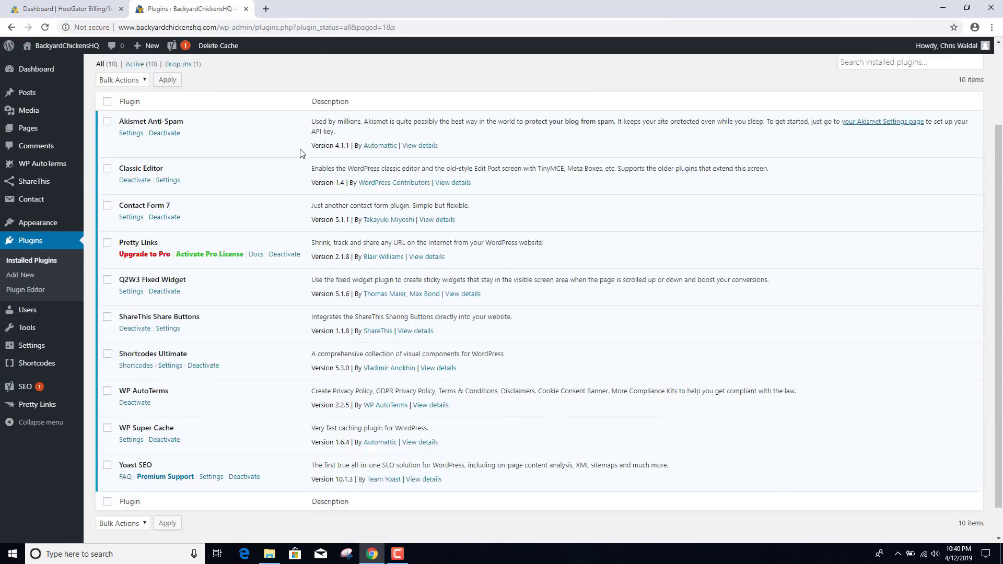
pyautogui.scroll(-1, 300, 153)
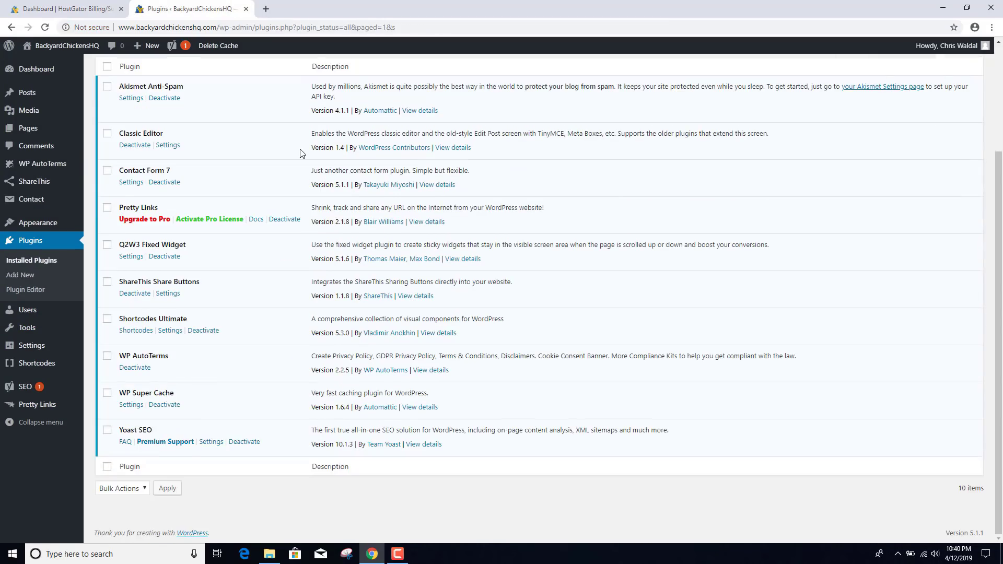
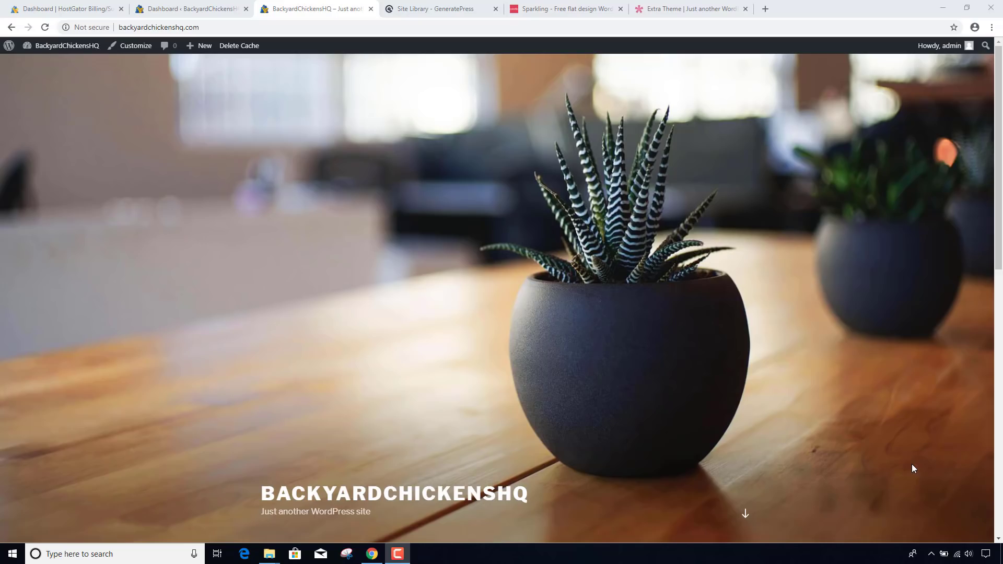
# - From the Dashboard's Appearance > Themes, activate the Twenty Nineteen theme
pyautogui.click(190, 9)
pyautogui.moveTo(57, 211)
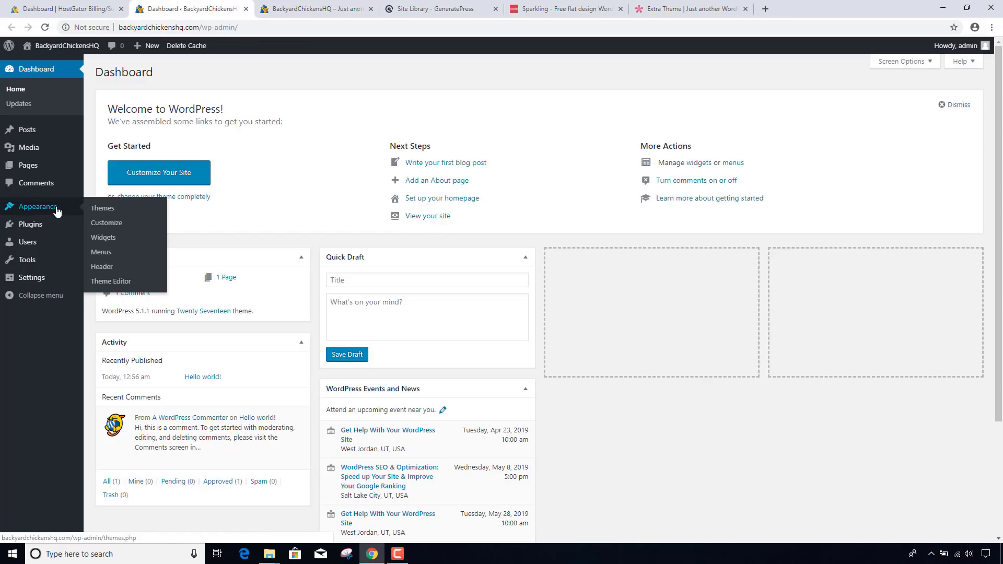
pyautogui.click(104, 212)
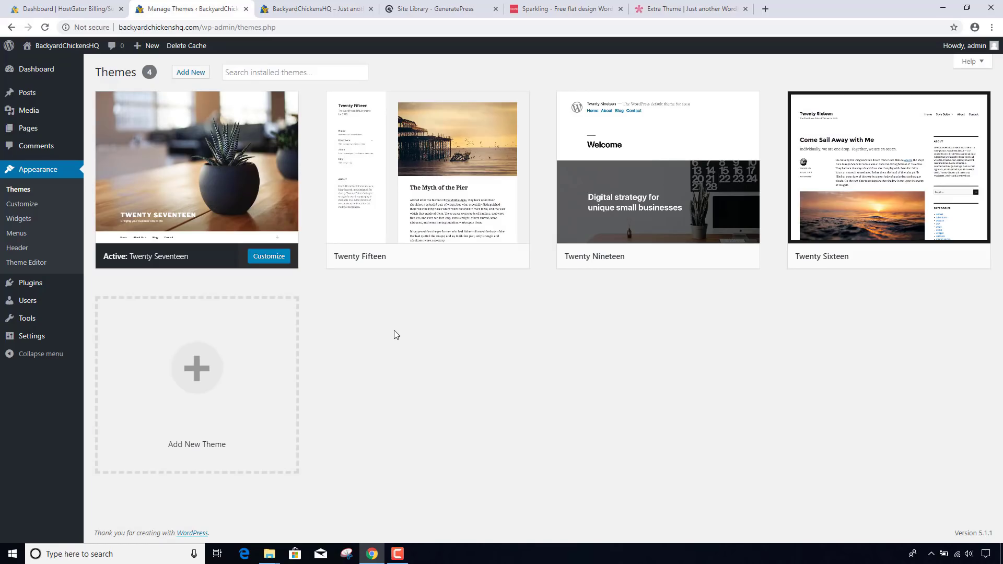
pyautogui.moveTo(459, 260)
pyautogui.moveTo(722, 262)
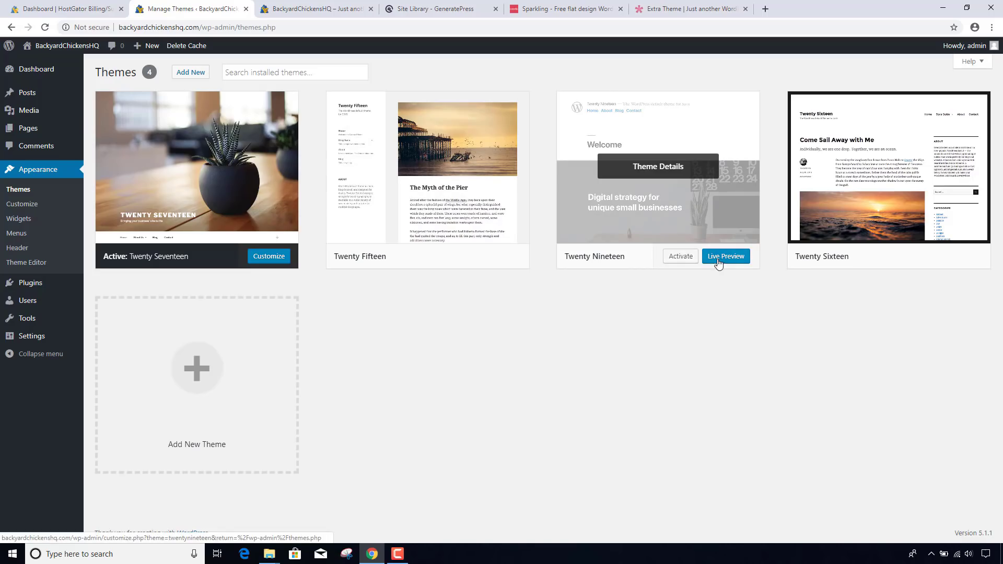
pyautogui.click(682, 257)
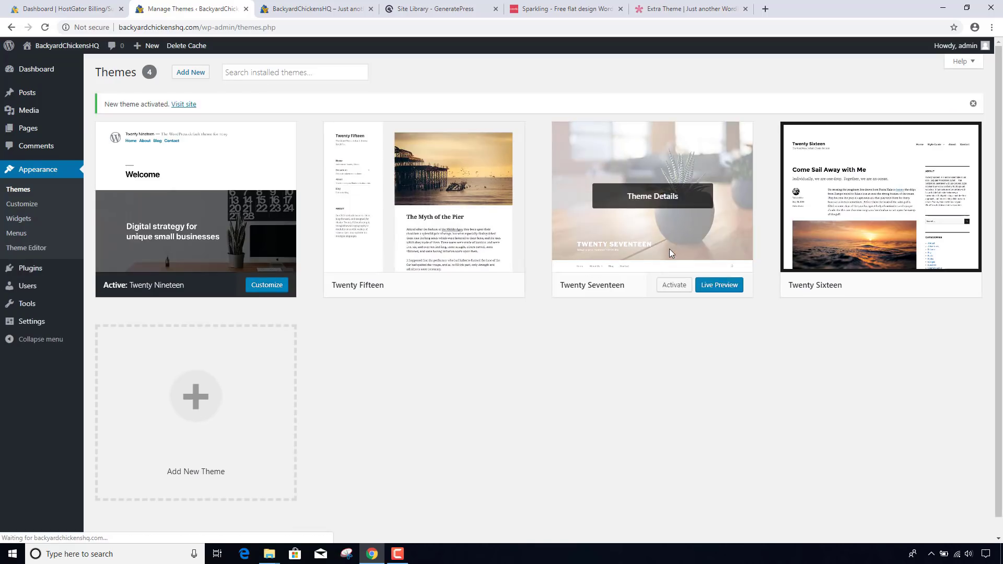
# - Reload the live site and scroll through it in the Twenty Nineteen theme
pyautogui.click(291, 9)
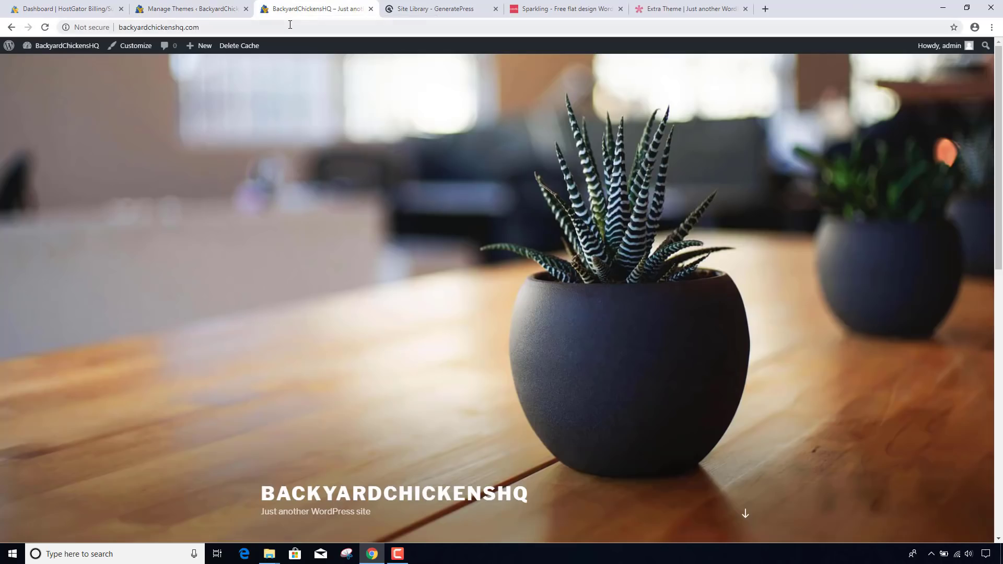
pyautogui.click(290, 25)
pyautogui.press('Return')
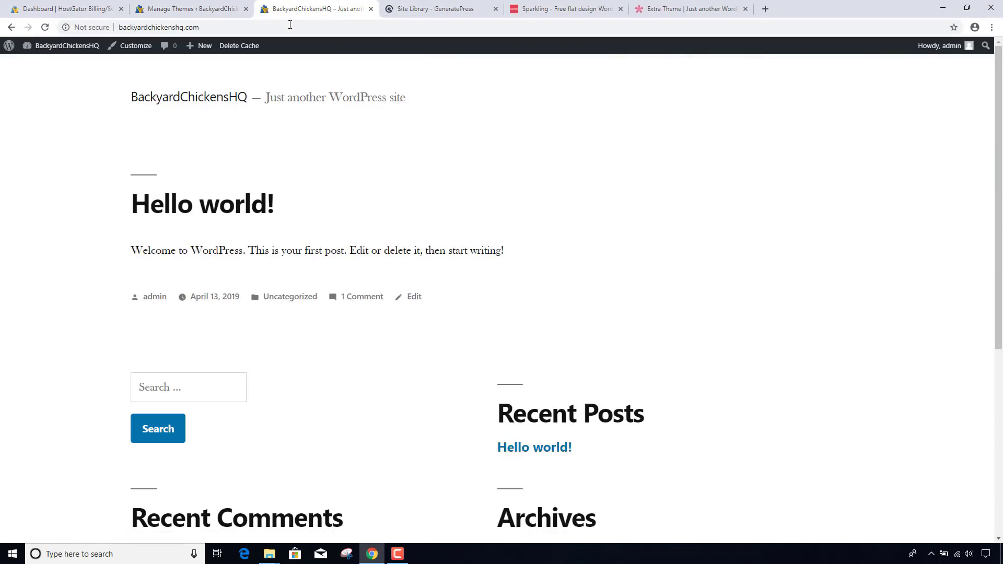
pyautogui.scroll(-5, 338, 148)
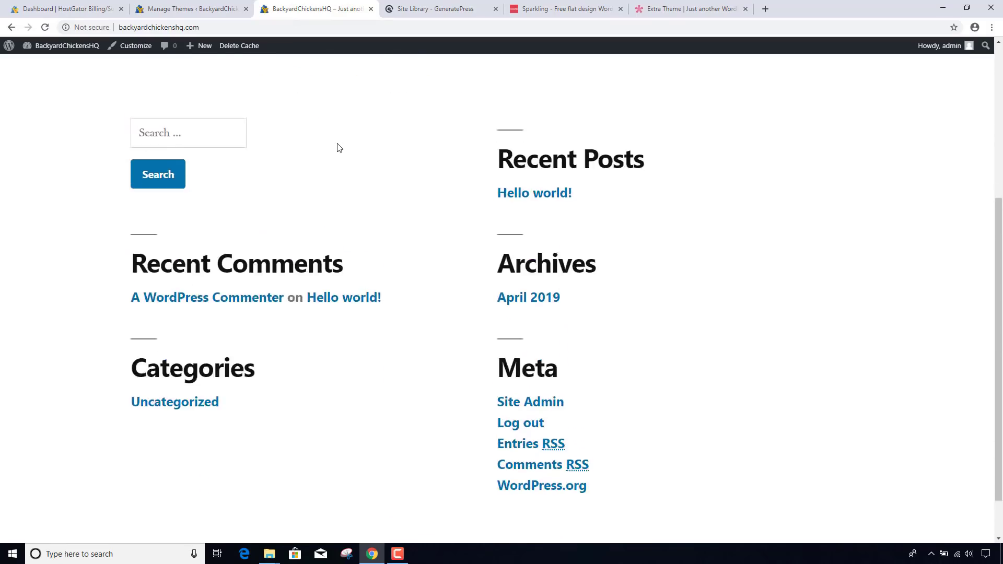
pyautogui.scroll(5, 338, 148)
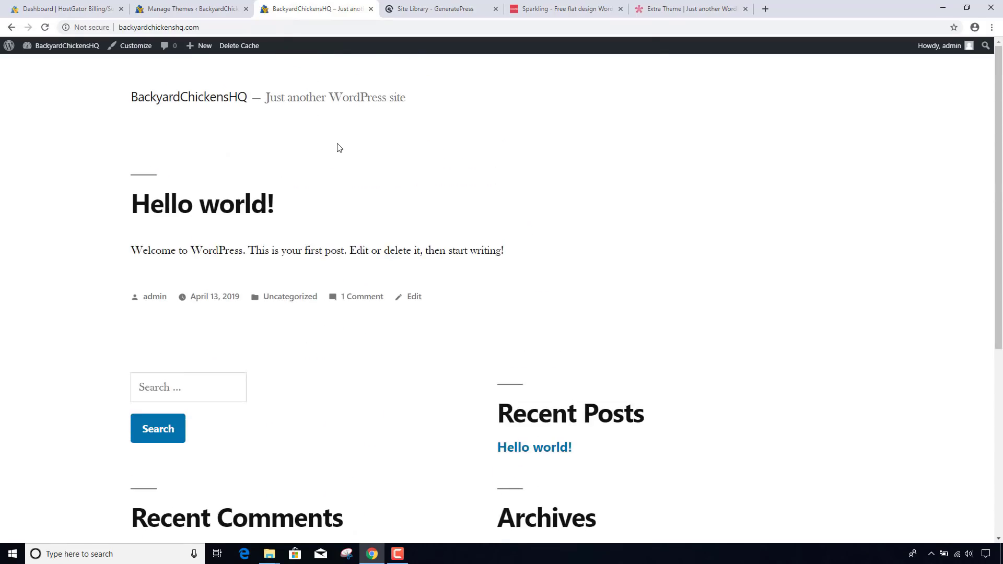
# - Activate Twenty Fifteen and reload the live site to preview it
pyautogui.click(197, 10)
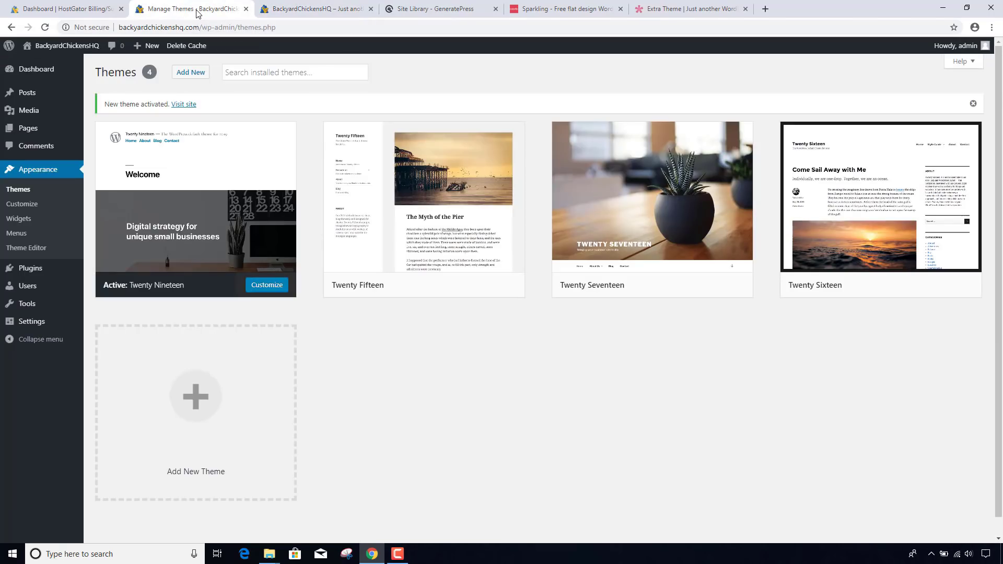
pyautogui.moveTo(468, 259)
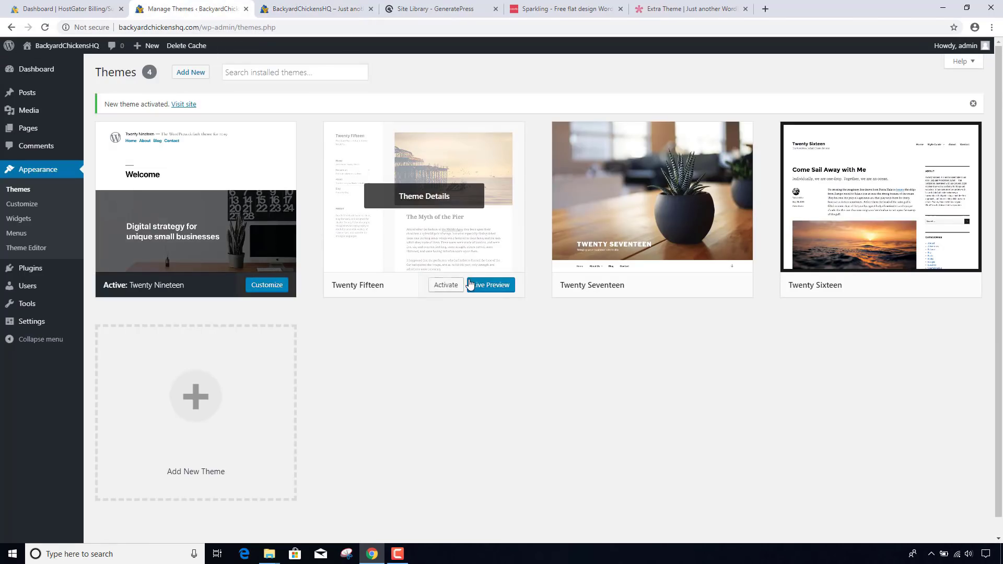
pyautogui.click(443, 286)
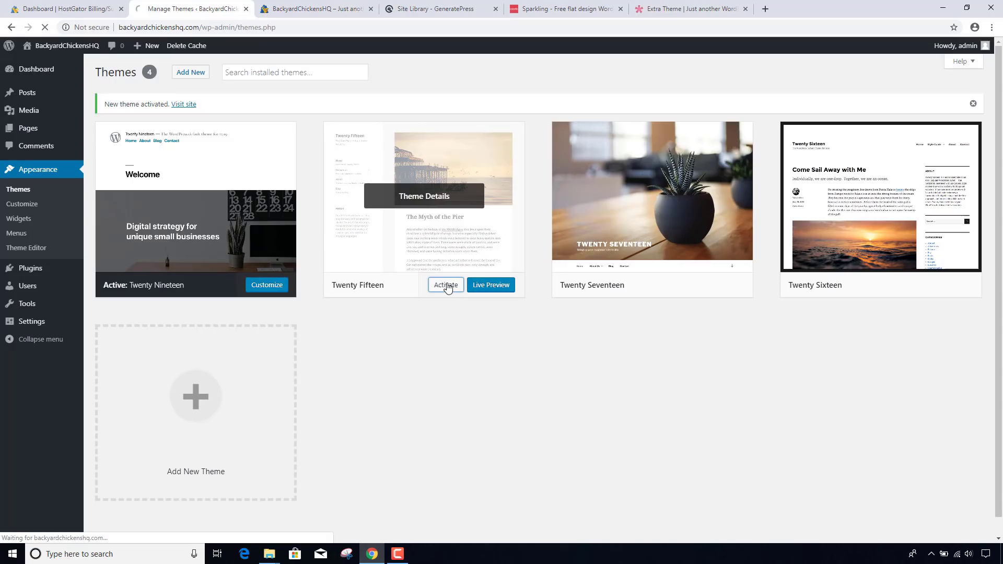
pyautogui.click(308, 10)
pyautogui.click(302, 29)
pyautogui.press('Return')
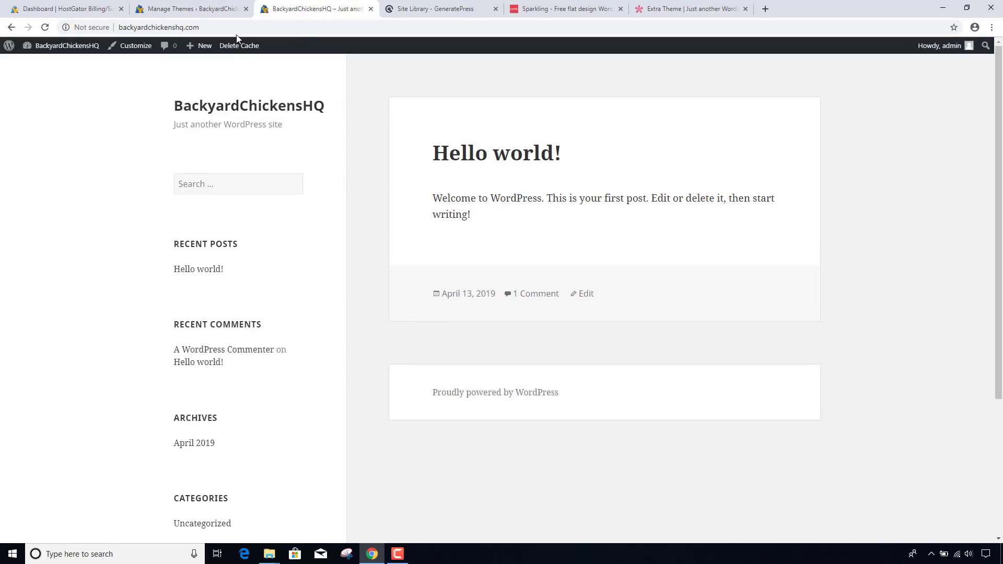
# - Activate Twenty Sixteen and reload the live site to view it
pyautogui.click(188, 10)
pyautogui.moveTo(938, 272)
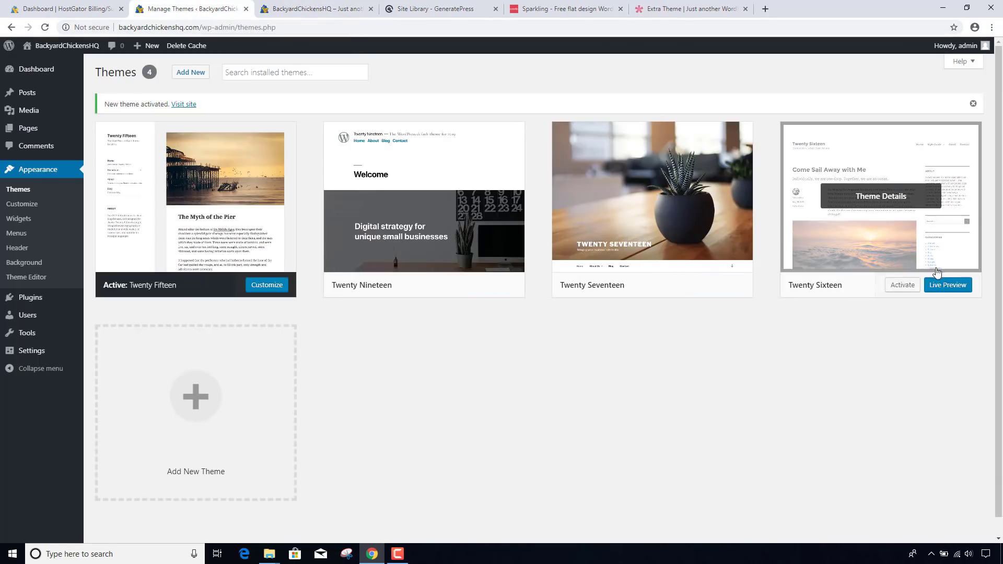
pyautogui.click(903, 285)
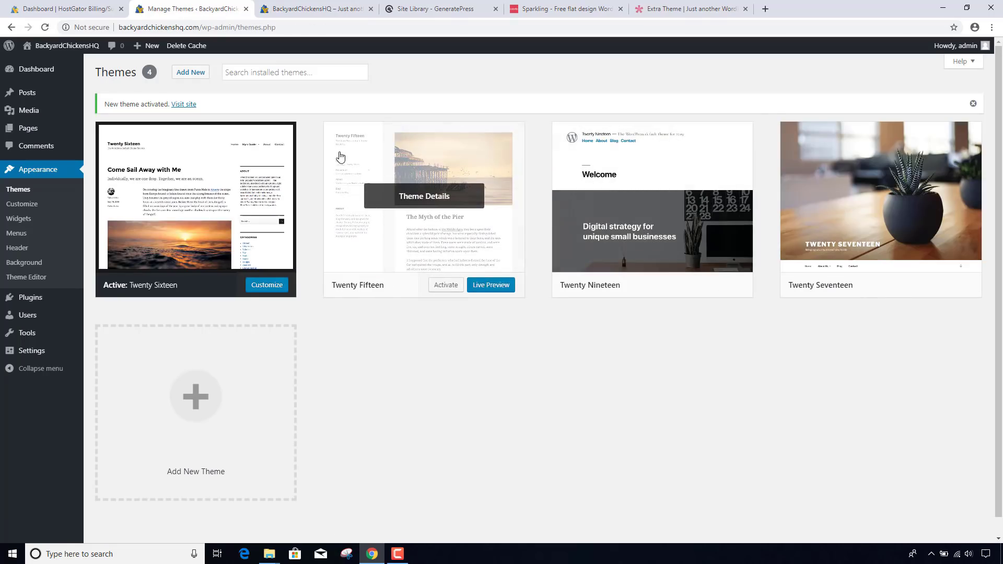
pyautogui.click(303, 6)
pyautogui.click(315, 28)
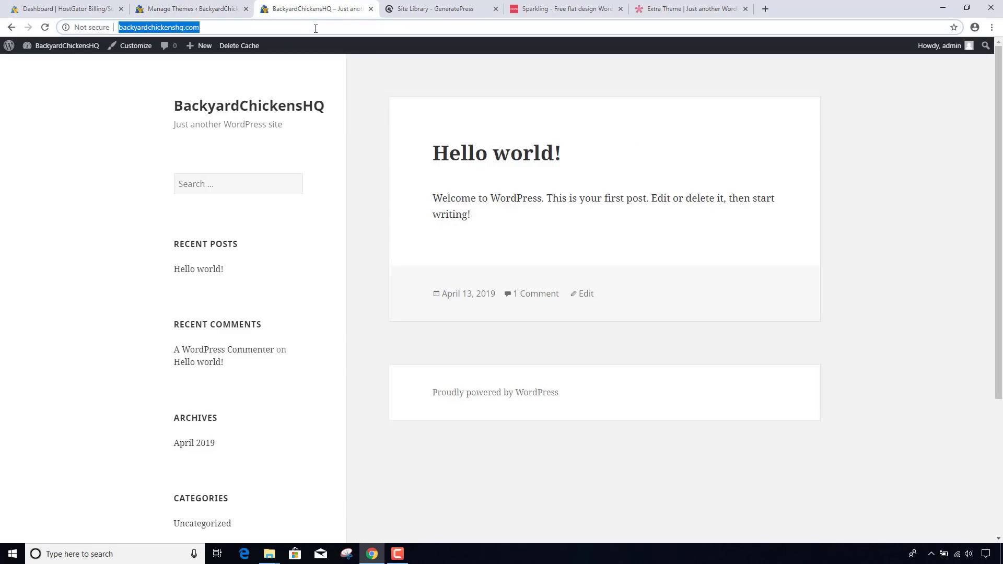
pyautogui.press('Return')
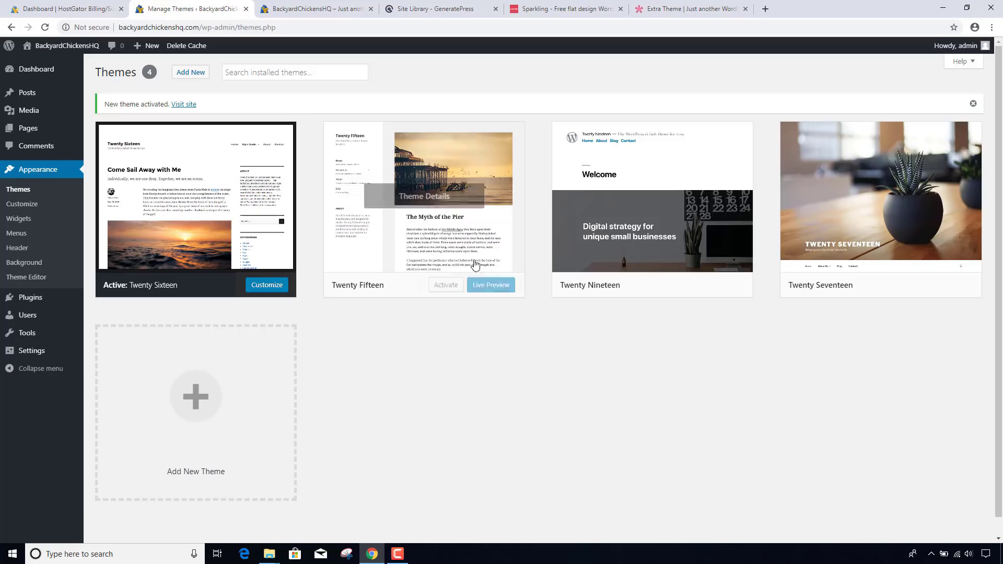
# - Browse the Featured themes under Add New, then view the GeneratePress Site Library
pyautogui.click(199, 77)
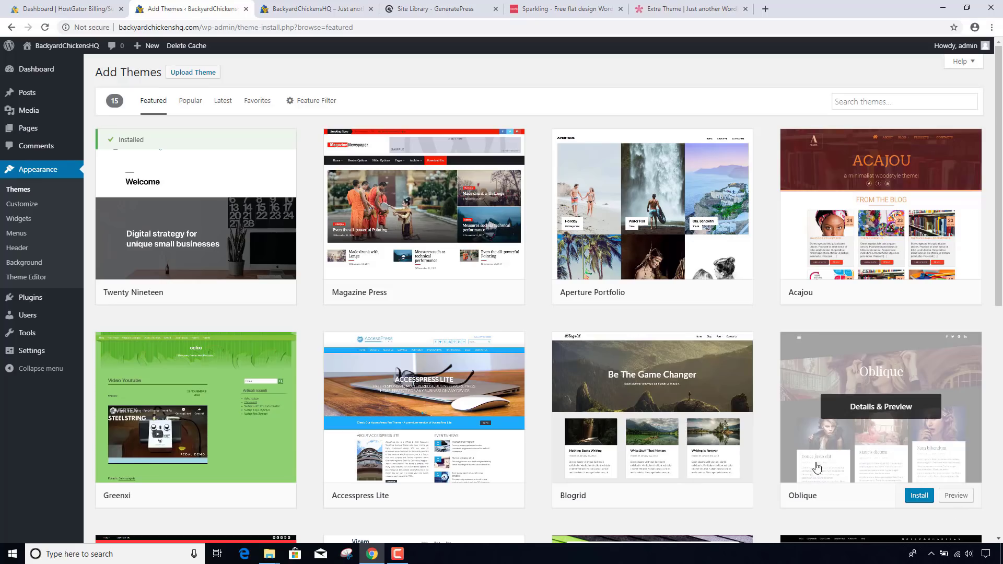
pyautogui.click(452, 5)
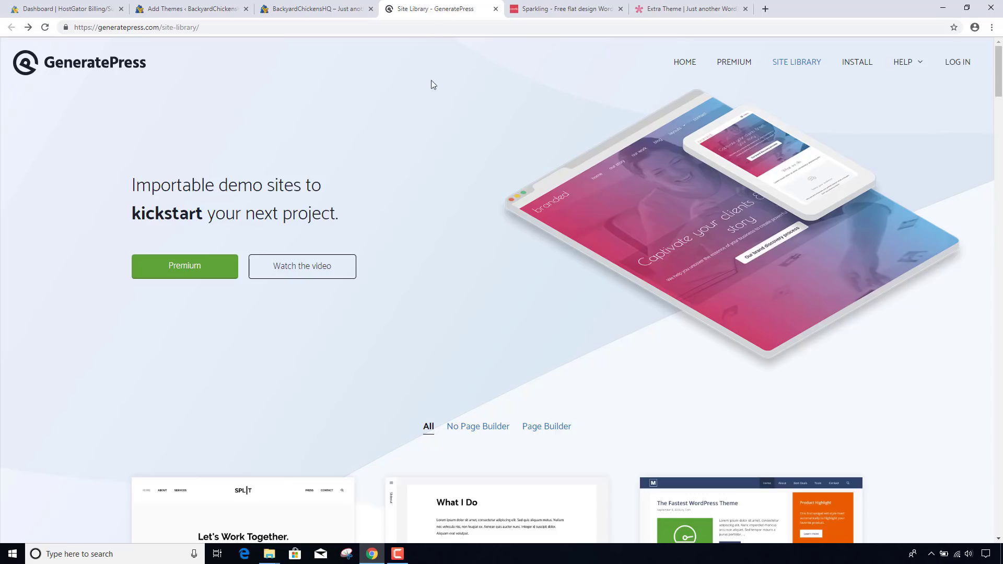
pyautogui.scroll(-4, 429, 123)
pyautogui.scroll(-3, 429, 123)
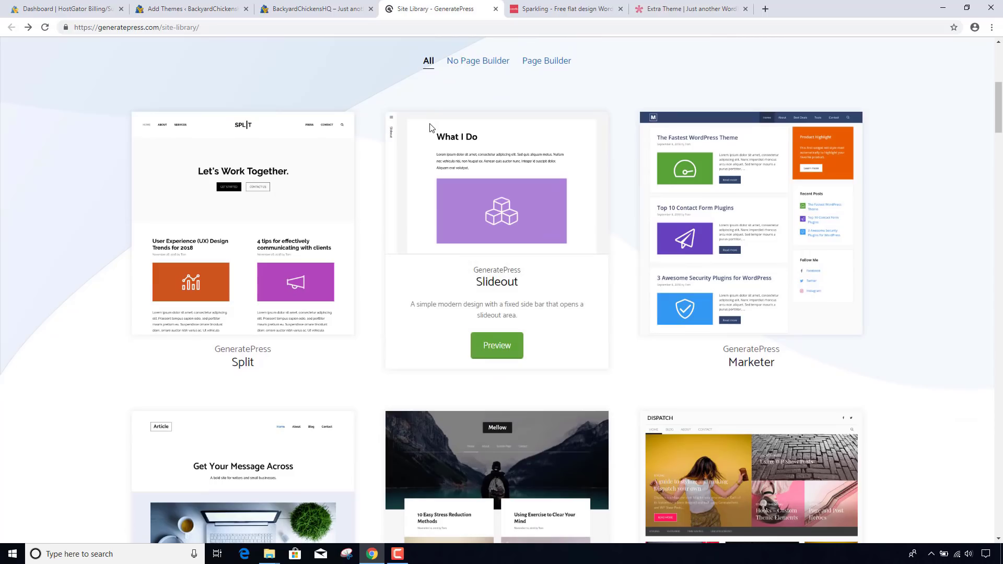
pyautogui.scroll(-1, 430, 126)
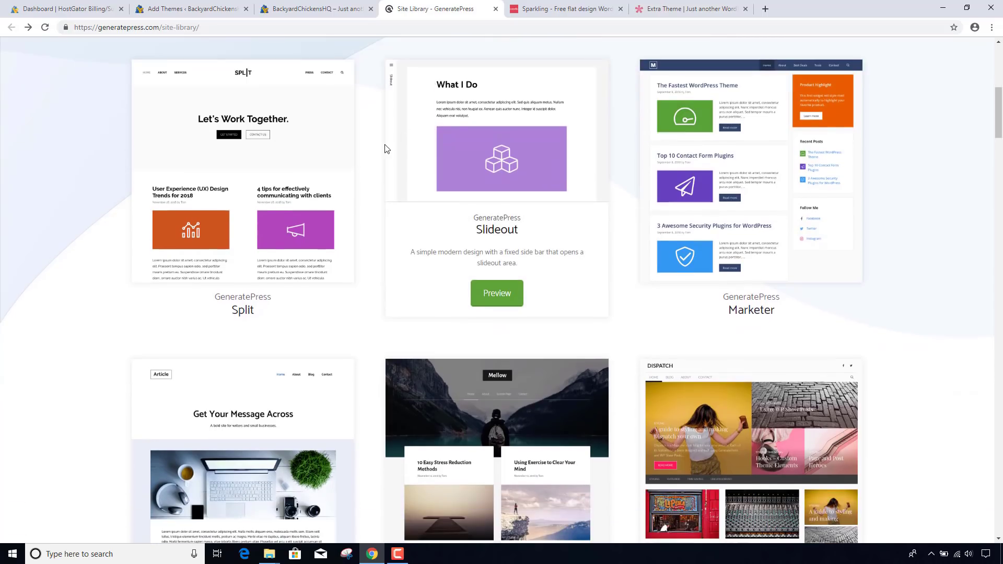
pyautogui.scroll(-4, 369, 152)
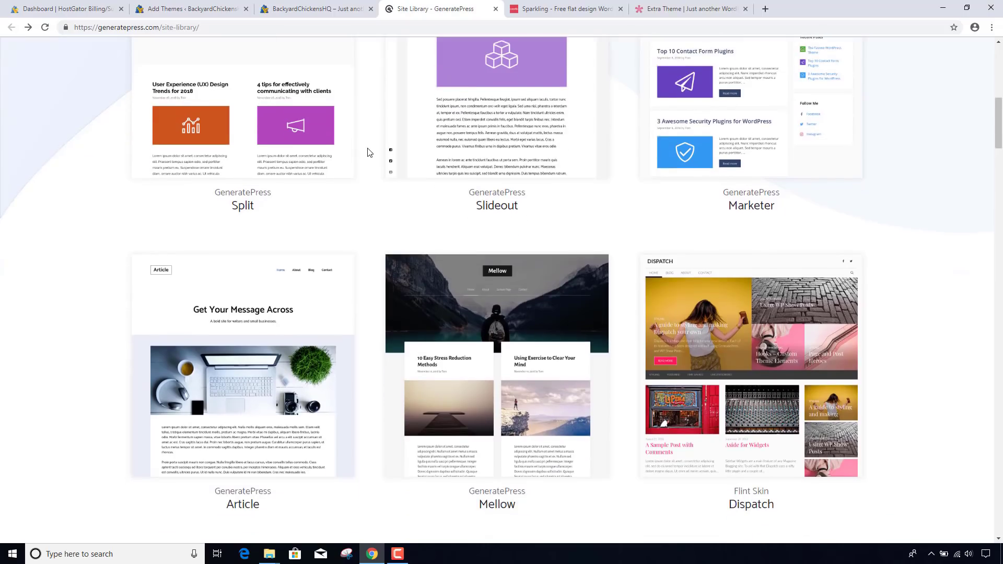
pyautogui.scroll(-4, 370, 152)
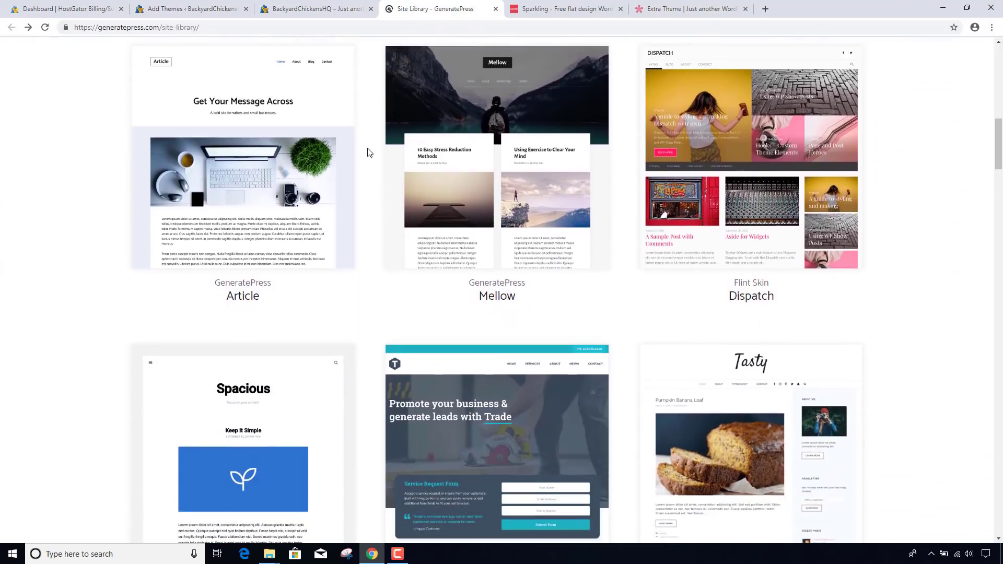
pyautogui.scroll(-7, 370, 152)
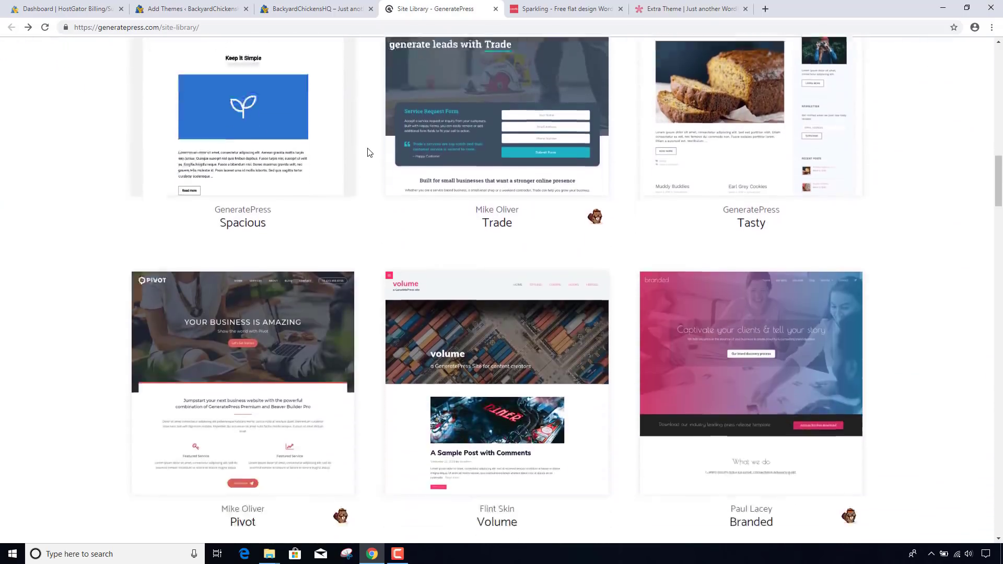
pyautogui.scroll(-2, 370, 152)
pyautogui.scroll(-6, 370, 152)
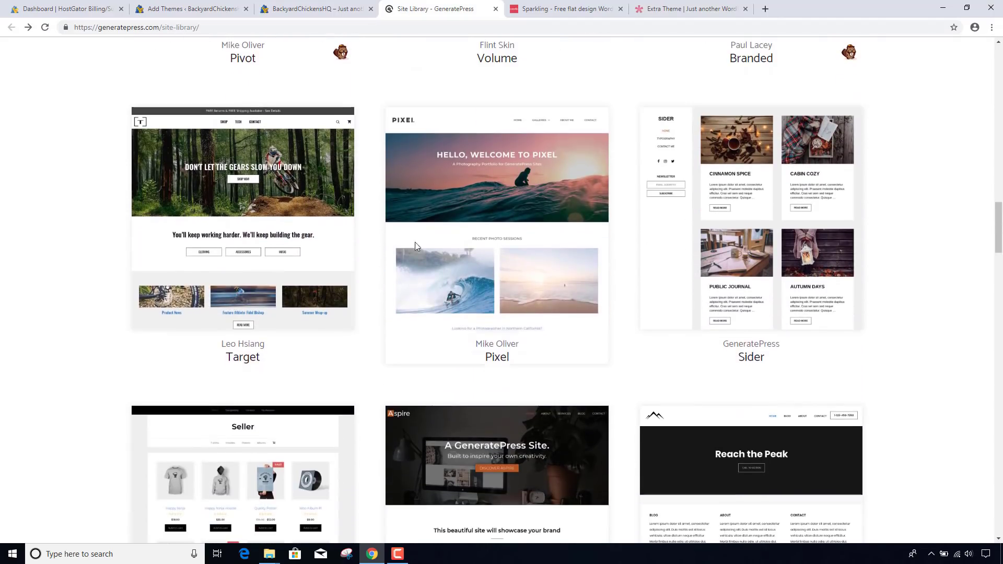
pyautogui.moveTo(494, 313)
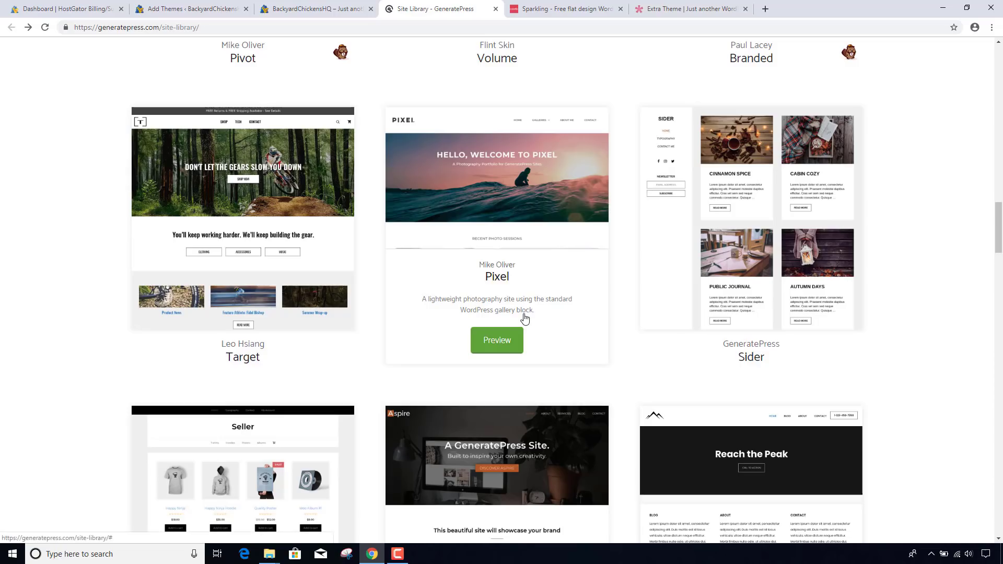
pyautogui.click(512, 339)
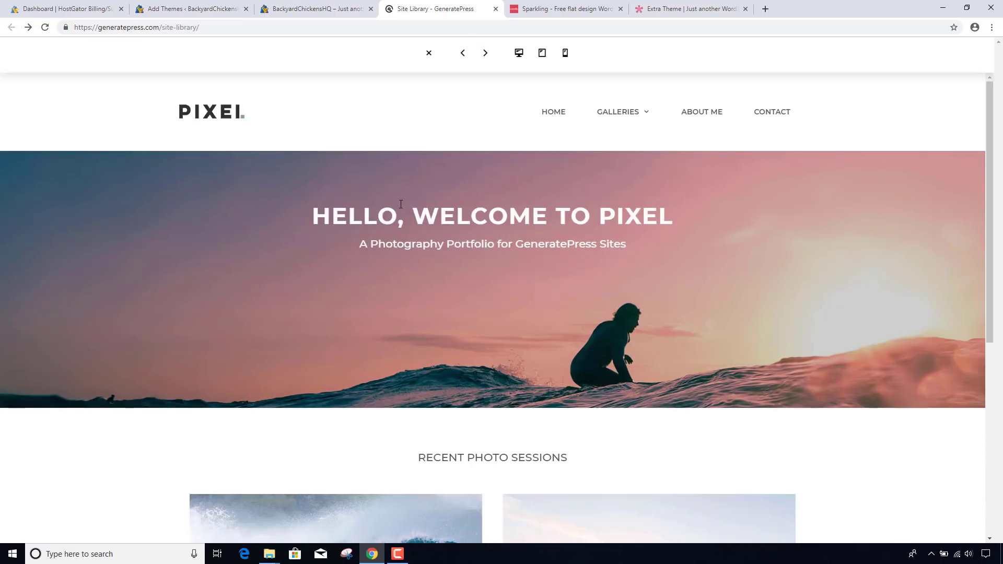
pyautogui.scroll(-2, 339, 125)
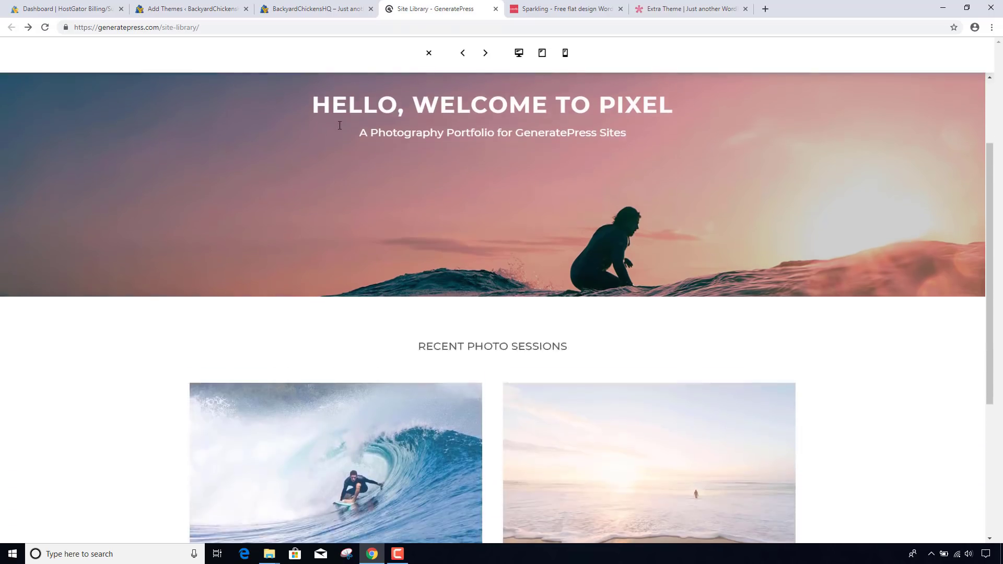
pyautogui.scroll(-4, 339, 125)
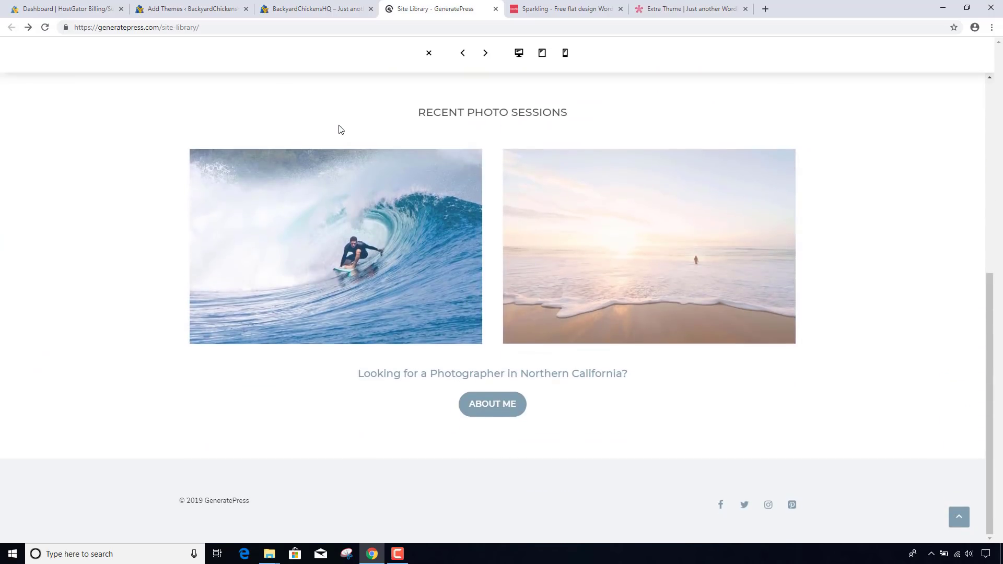
pyautogui.scroll(6, 339, 126)
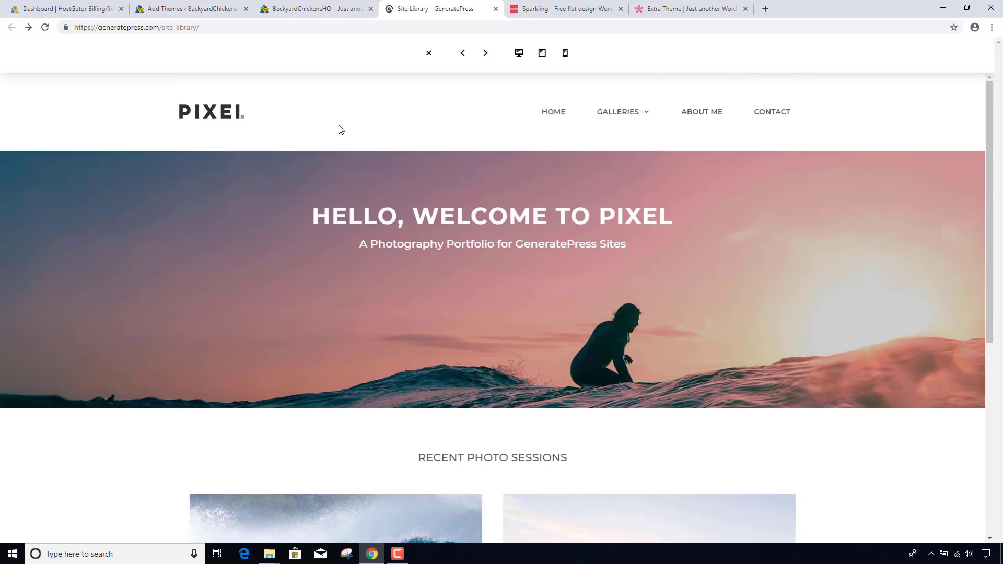
pyautogui.click(428, 53)
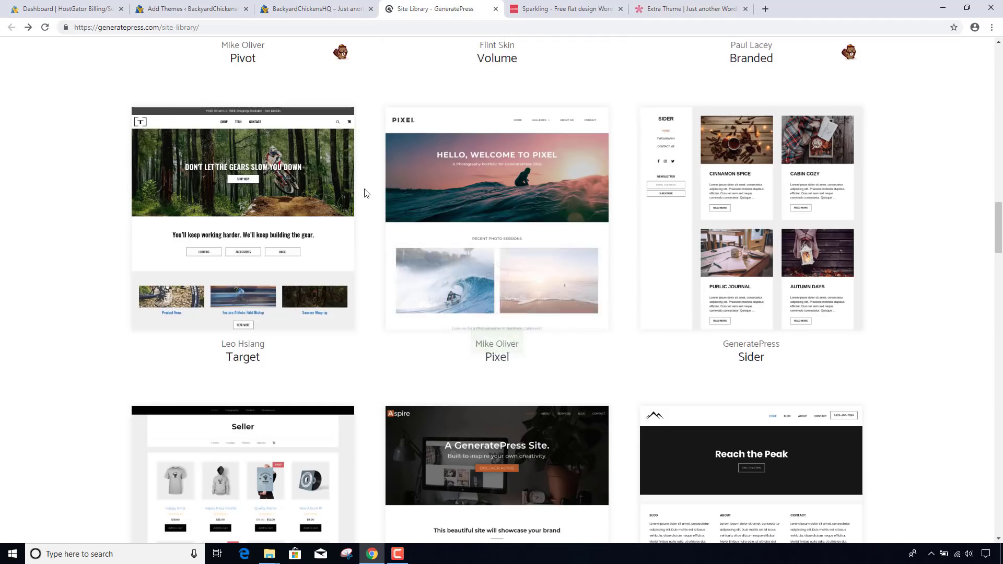
pyautogui.moveTo(298, 181)
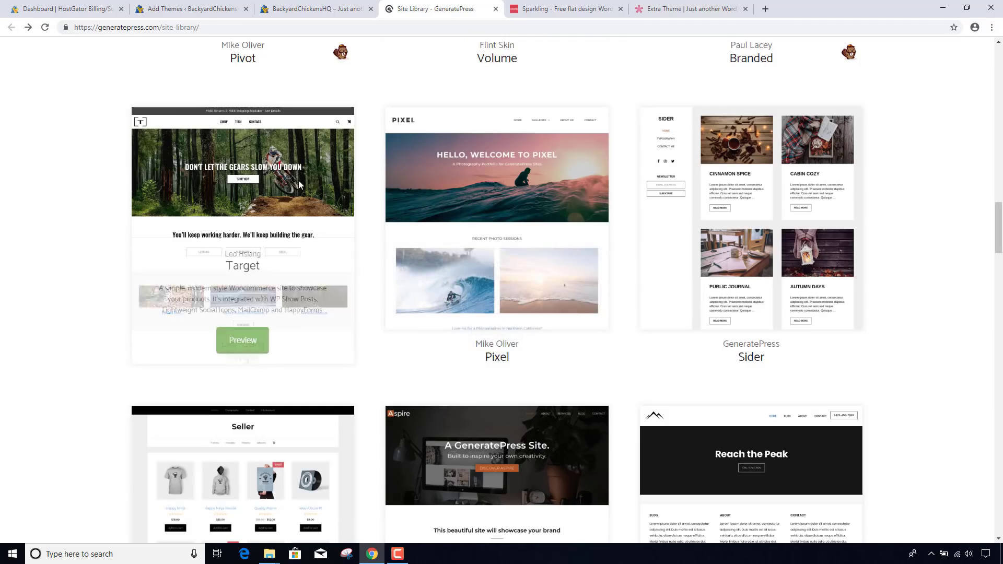
pyautogui.click(245, 345)
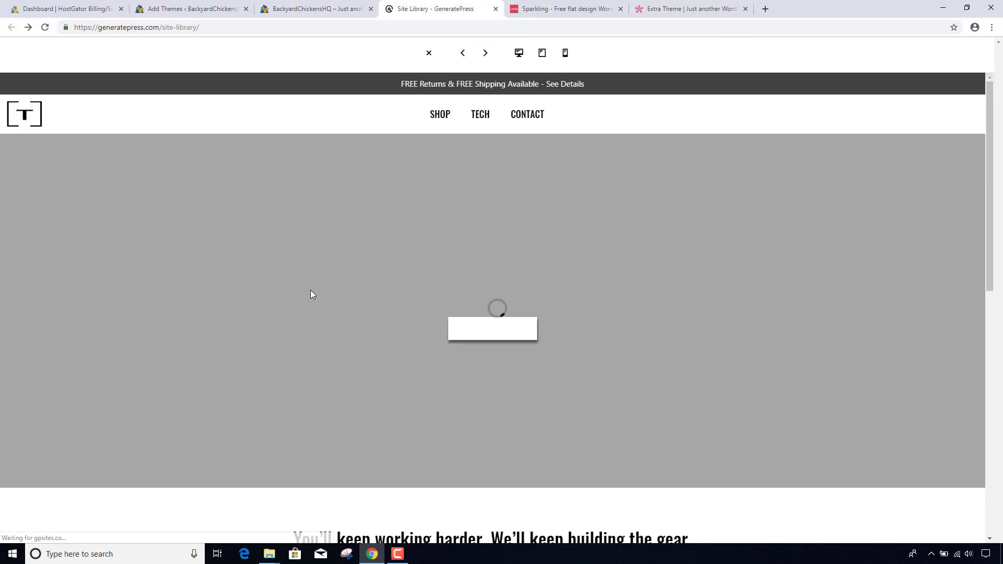
pyautogui.scroll(-1, 310, 294)
pyautogui.scroll(-10, 311, 294)
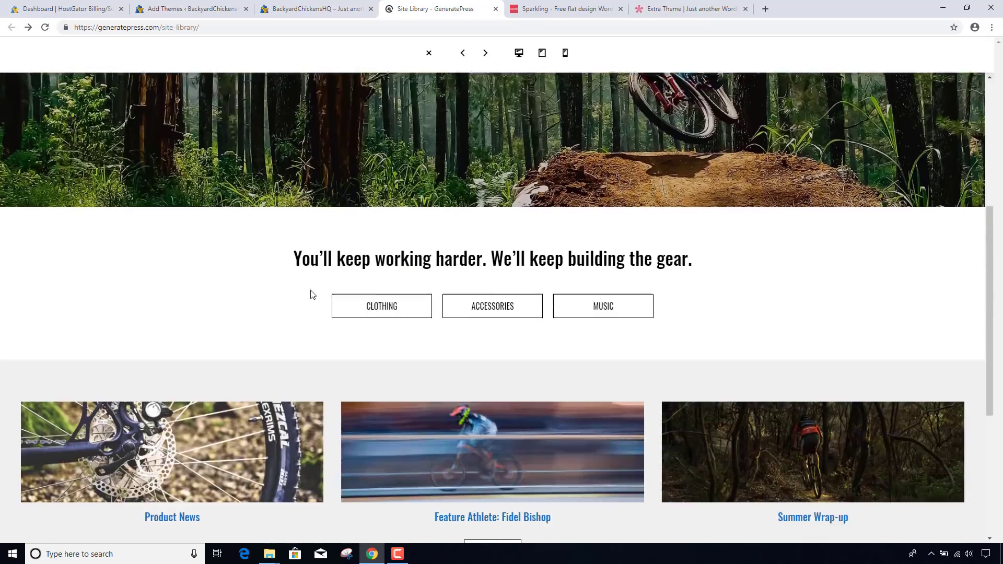
pyautogui.scroll(10, 311, 294)
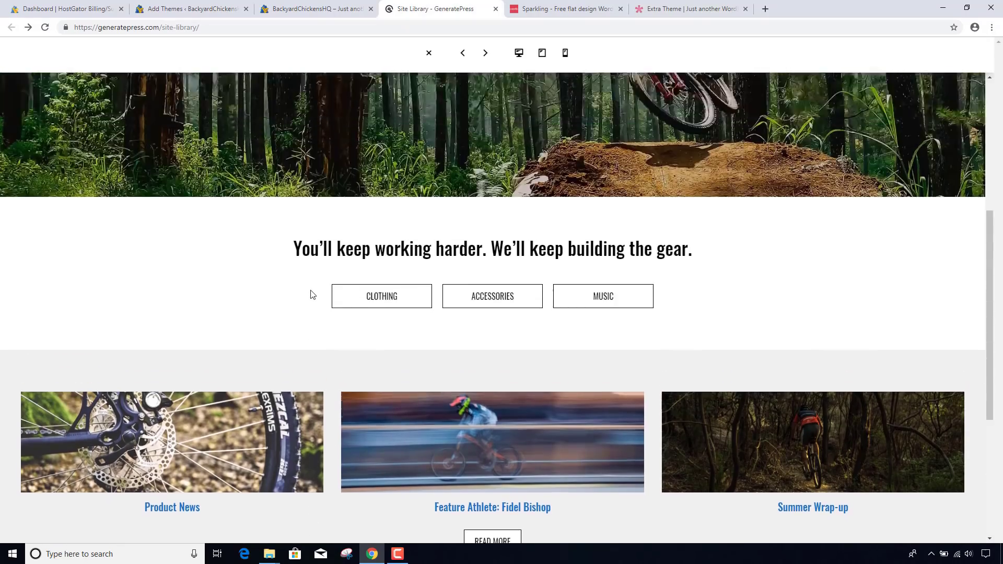
pyautogui.click(429, 53)
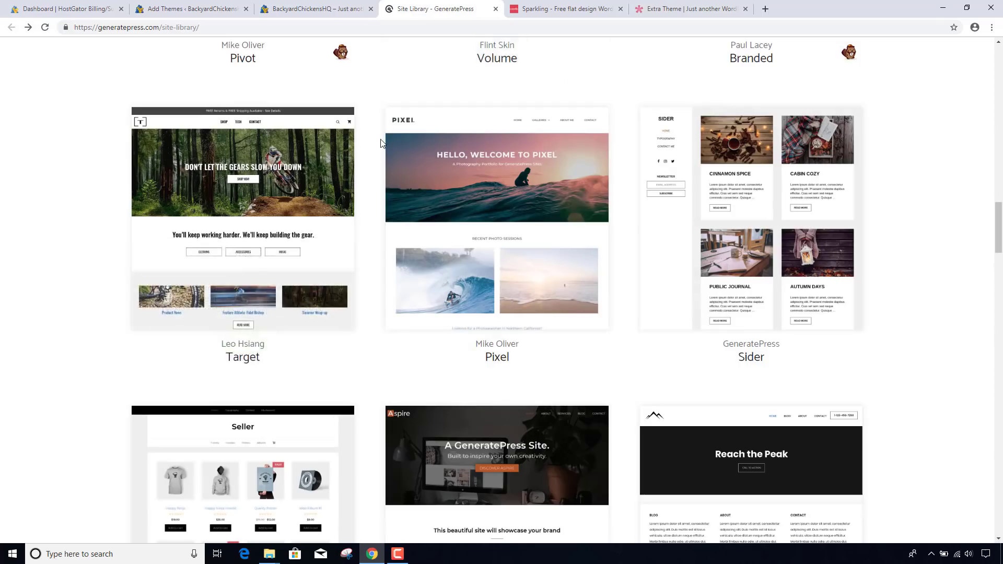
pyautogui.scroll(8, 381, 141)
pyautogui.scroll(5, 381, 141)
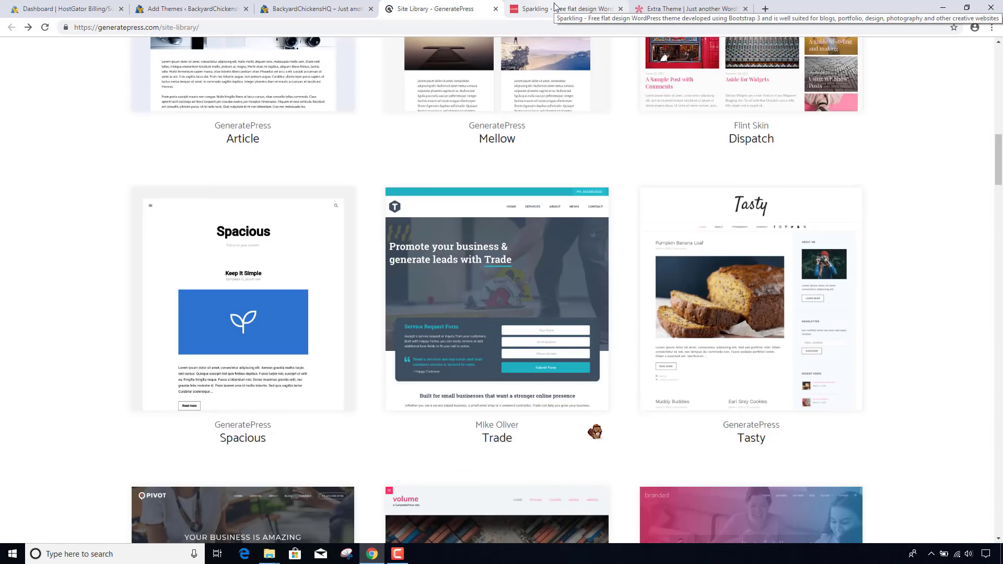
# - Scroll the Sparkling demo's posts and advance its slider to the Tiled Gallery slide
pyautogui.click(556, 7)
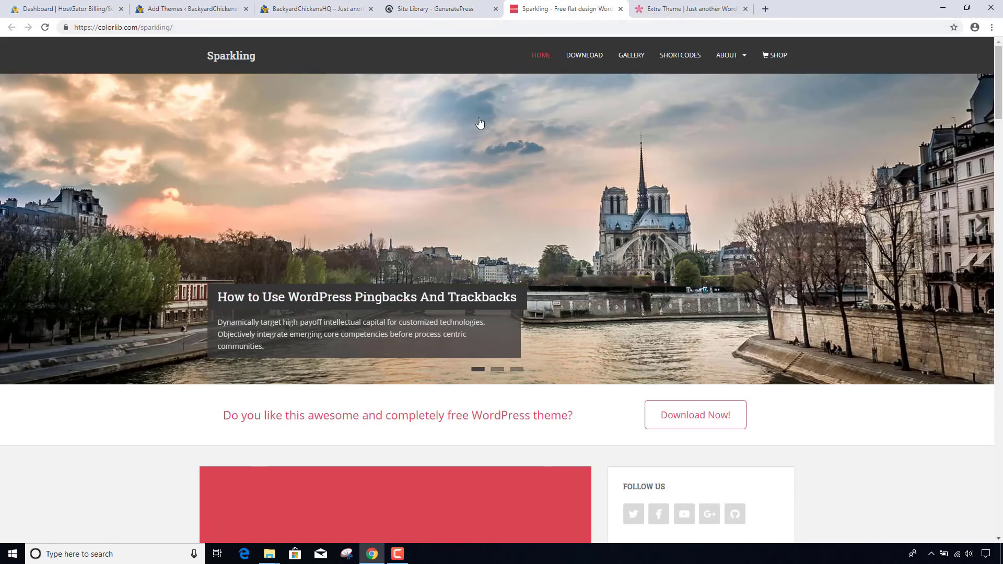
pyautogui.scroll(-8, 480, 123)
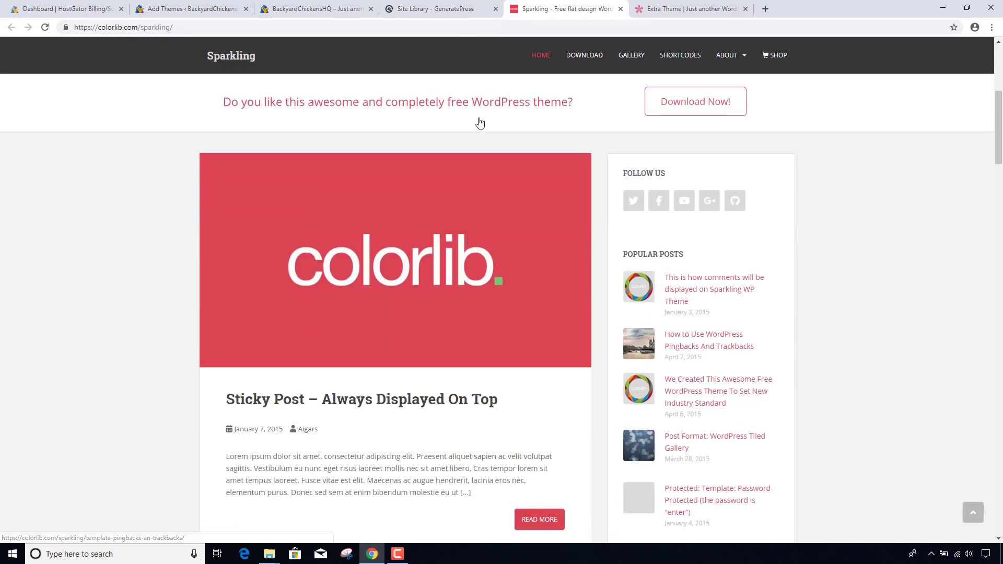
pyautogui.scroll(-13, 480, 123)
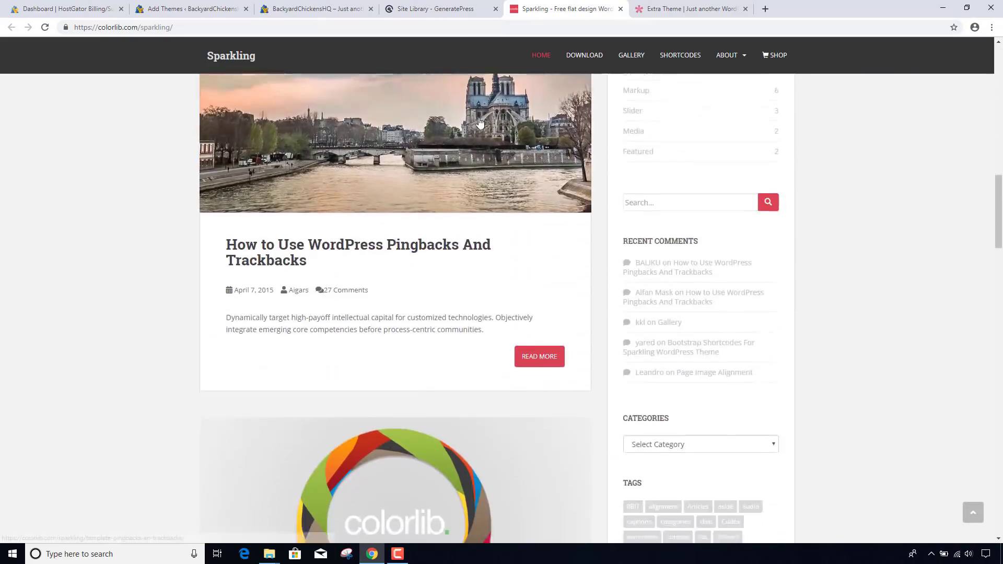
pyautogui.scroll(-5, 479, 122)
pyautogui.scroll(8, 480, 122)
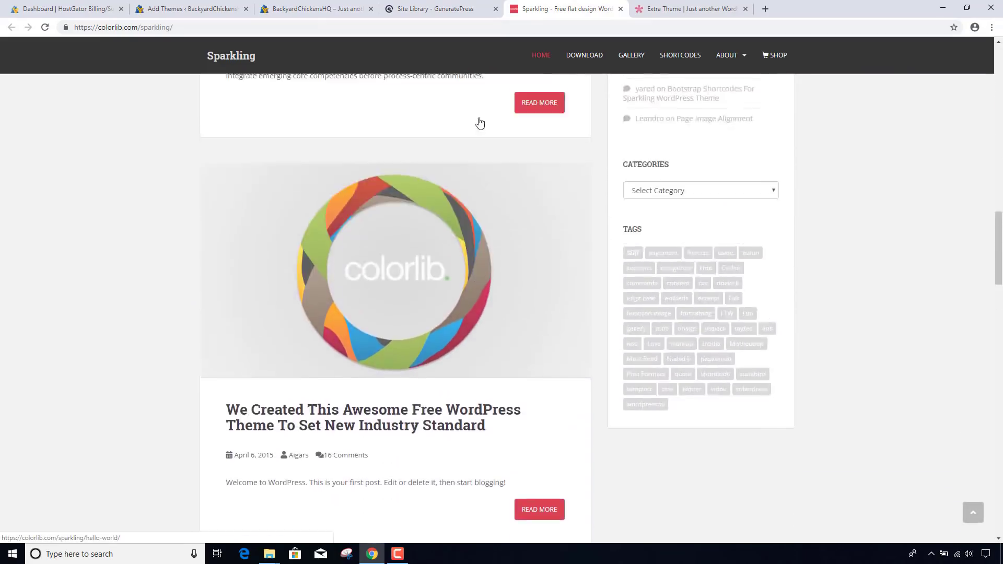
pyautogui.scroll(13, 480, 122)
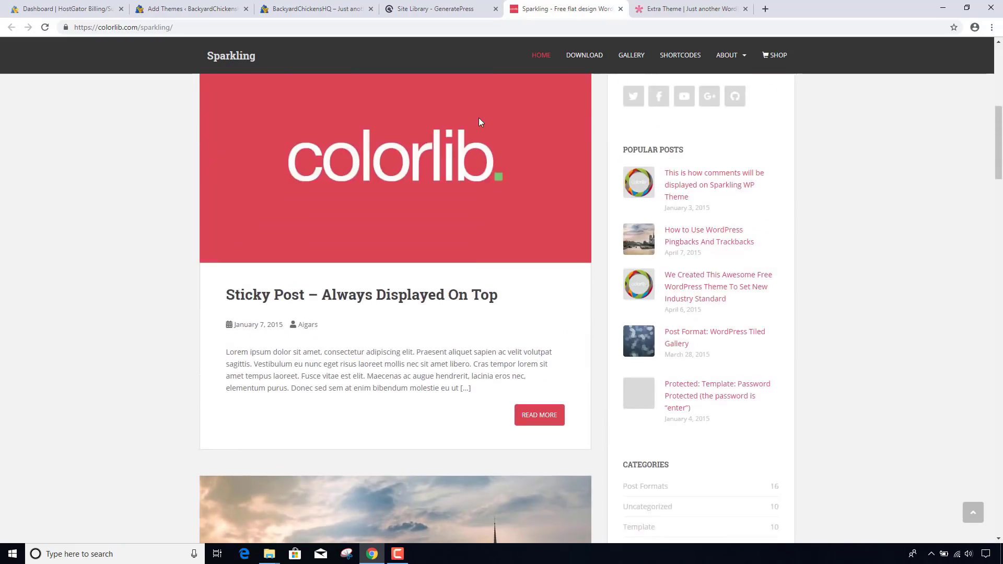
pyautogui.scroll(5, 479, 122)
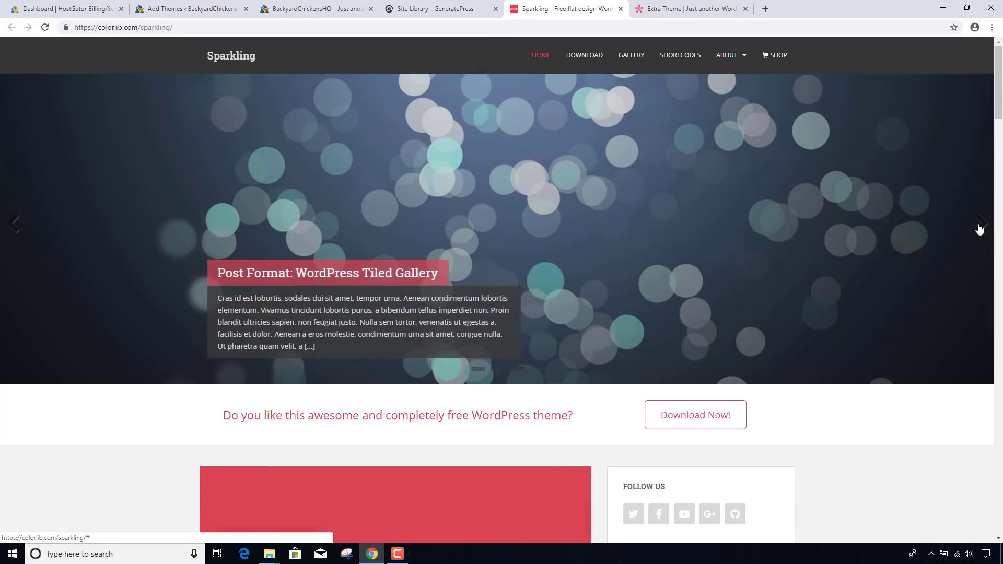
pyautogui.click(977, 226)
pyautogui.click(979, 228)
pyautogui.click(979, 229)
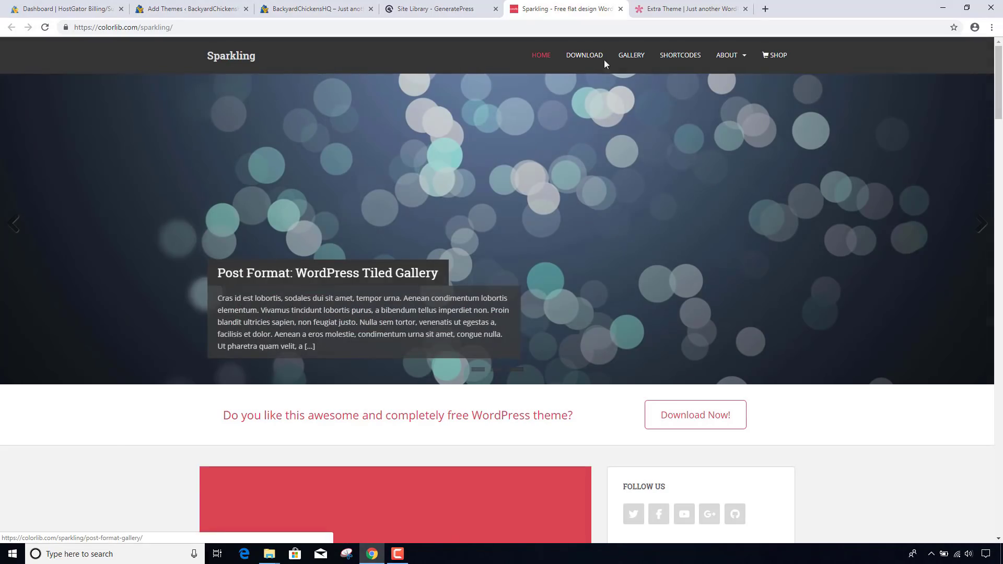
# - Scroll down and back up through the Extra theme demo page
pyautogui.click(677, 14)
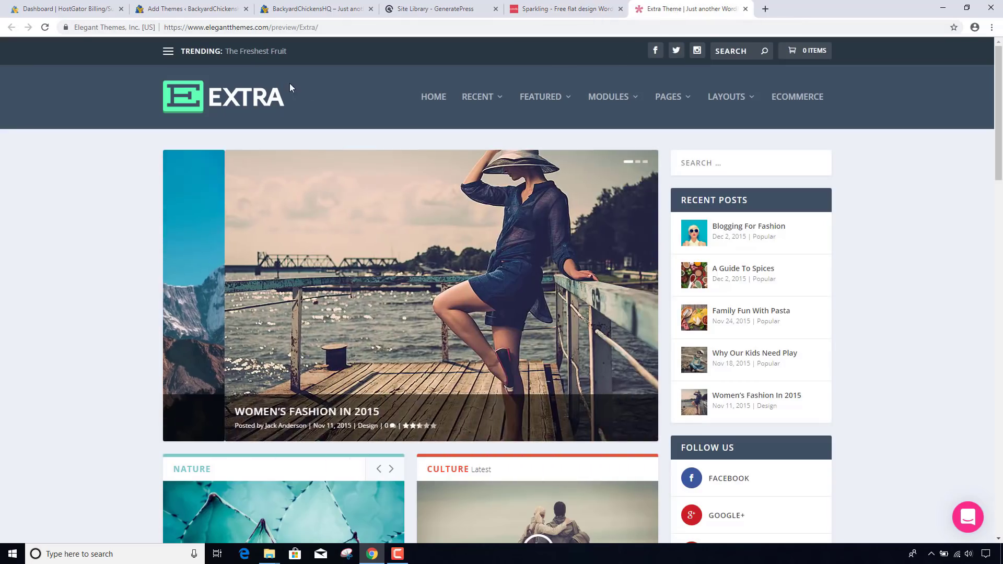
pyautogui.scroll(-3, 325, 94)
pyautogui.scroll(-15, 325, 92)
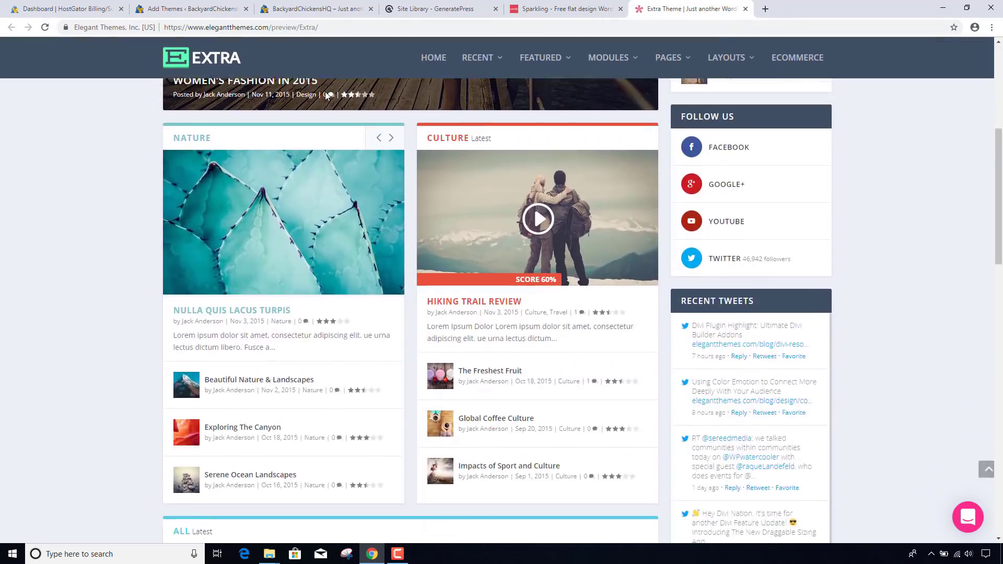
pyautogui.scroll(-2, 325, 92)
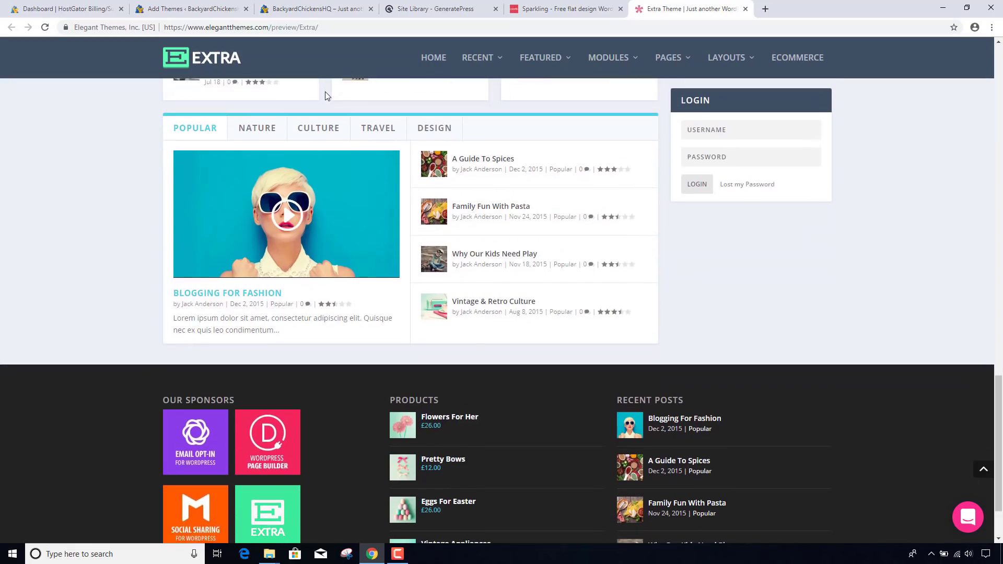
pyautogui.scroll(8, 325, 92)
pyautogui.scroll(15, 325, 92)
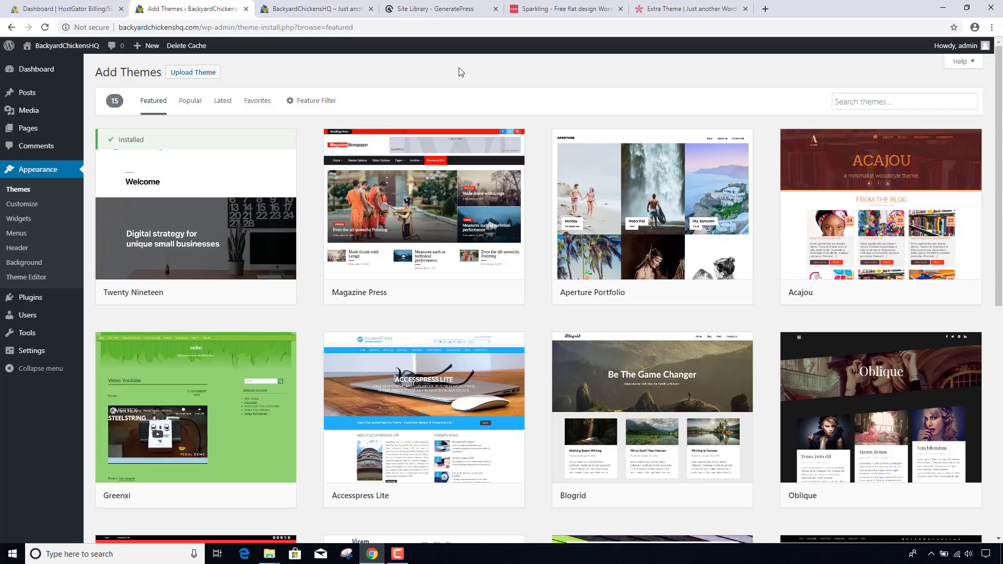
# - Search themes for 'generatepress', then install and activate GeneratePress
pyautogui.click(851, 103)
pyautogui.write('g')
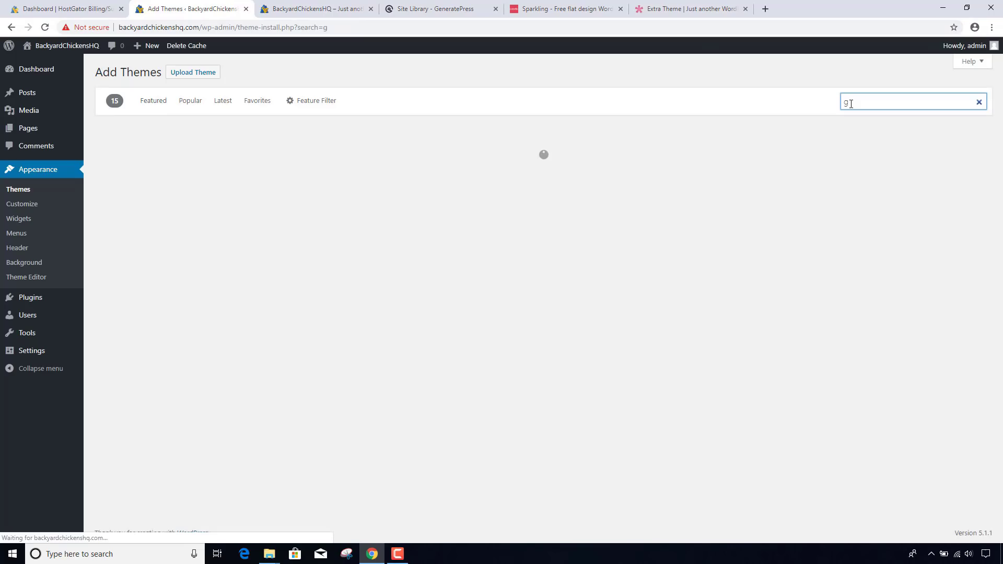
pyautogui.write('ener')
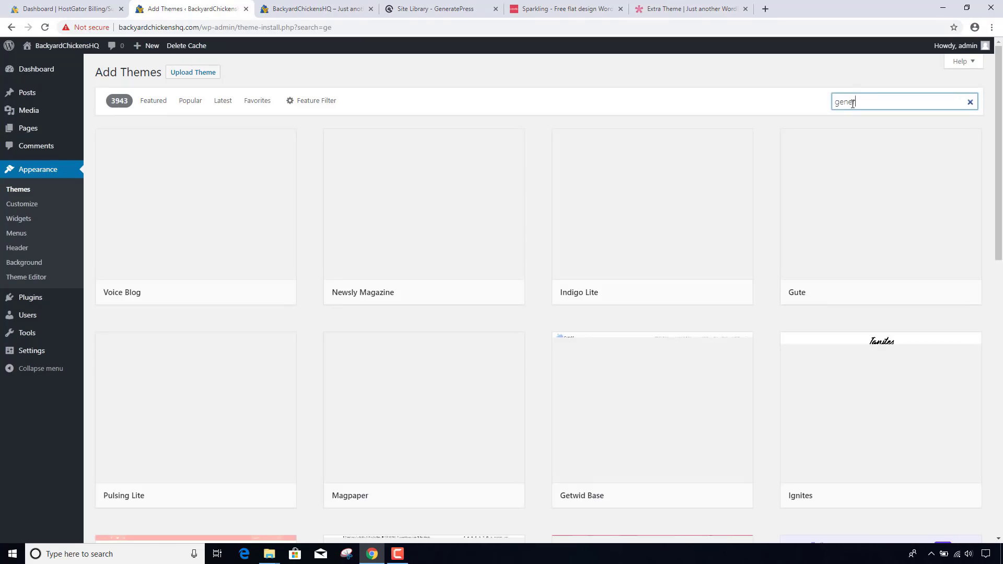
pyautogui.write('ate')
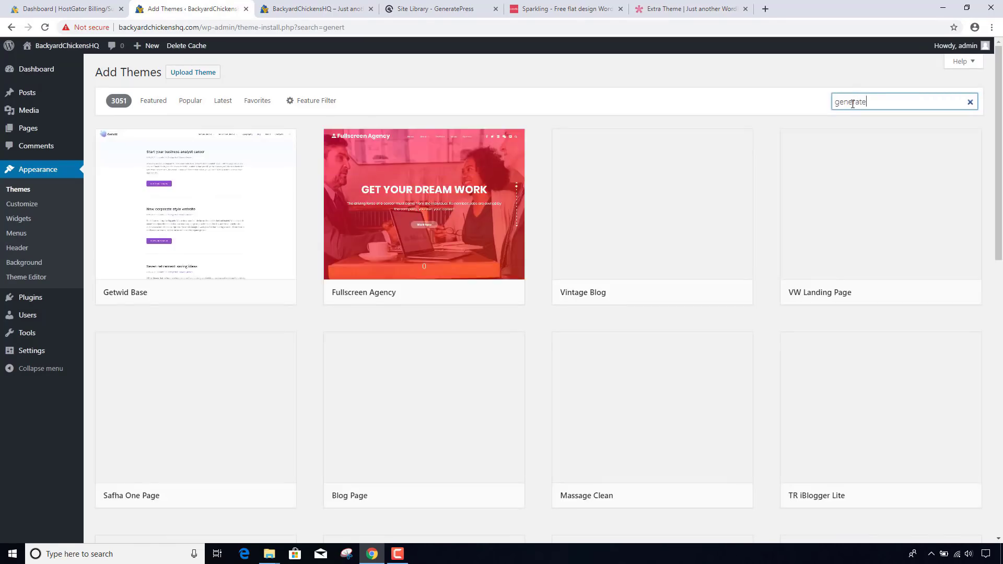
pyautogui.write('press')
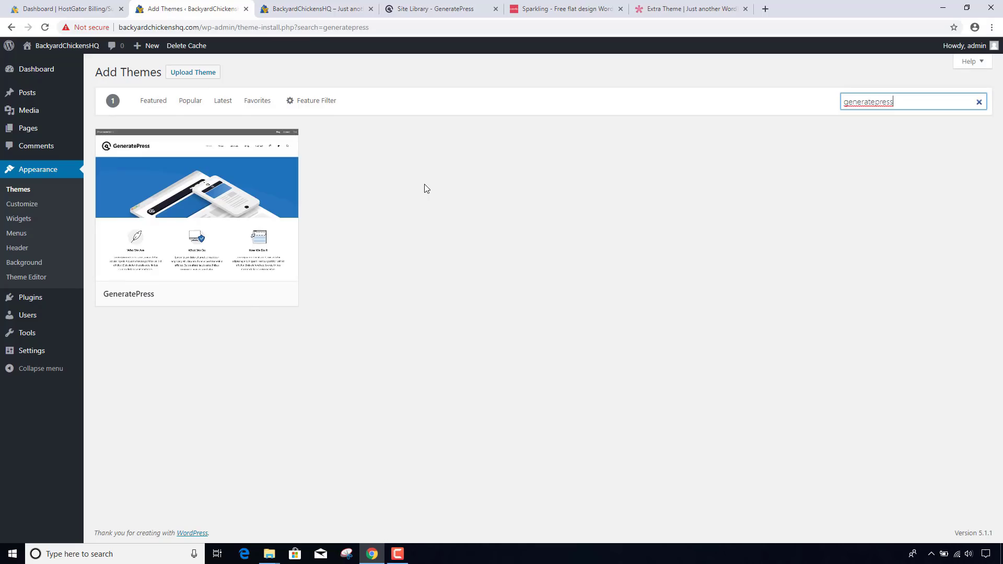
pyautogui.moveTo(239, 269)
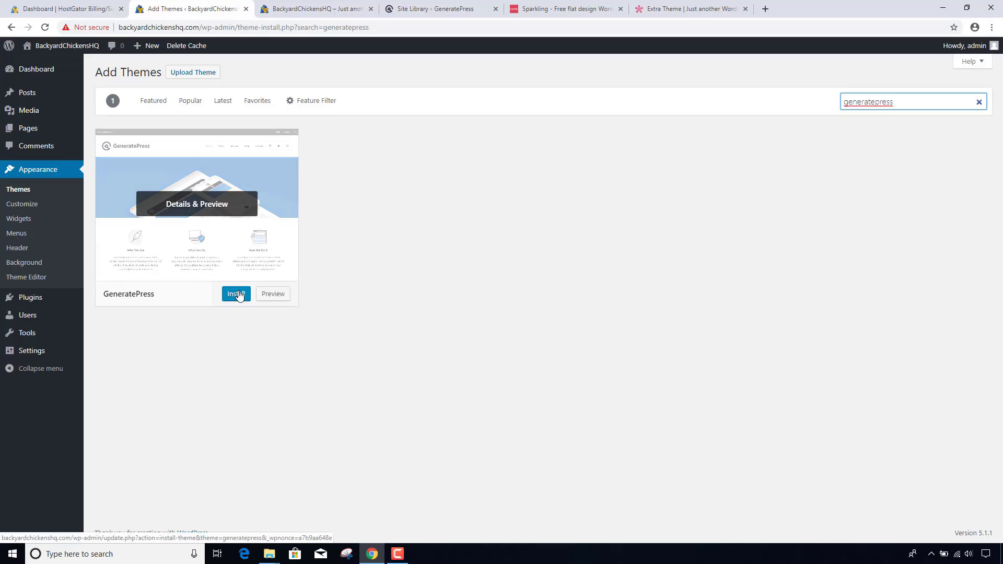
pyautogui.click(236, 294)
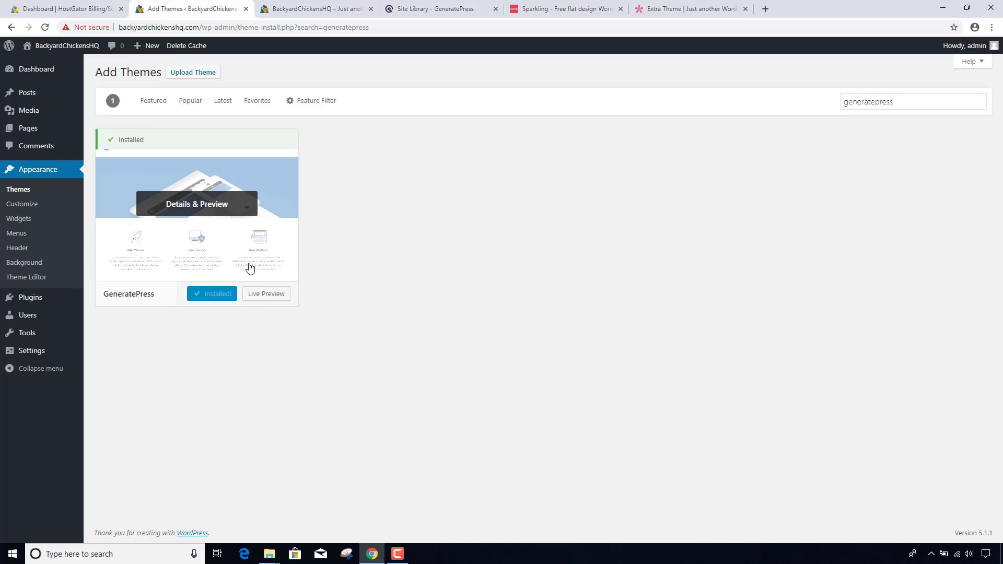
pyautogui.click(229, 294)
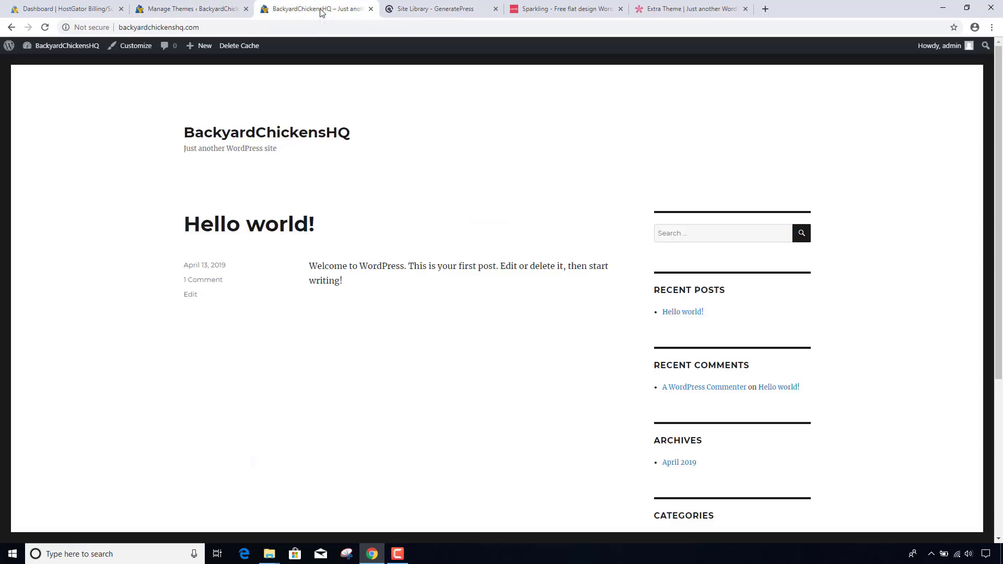
# - Reload and scroll the front page in the GeneratePress design, then return to Themes
pyautogui.click(315, 9)
pyautogui.click(312, 28)
pyautogui.press('Return')
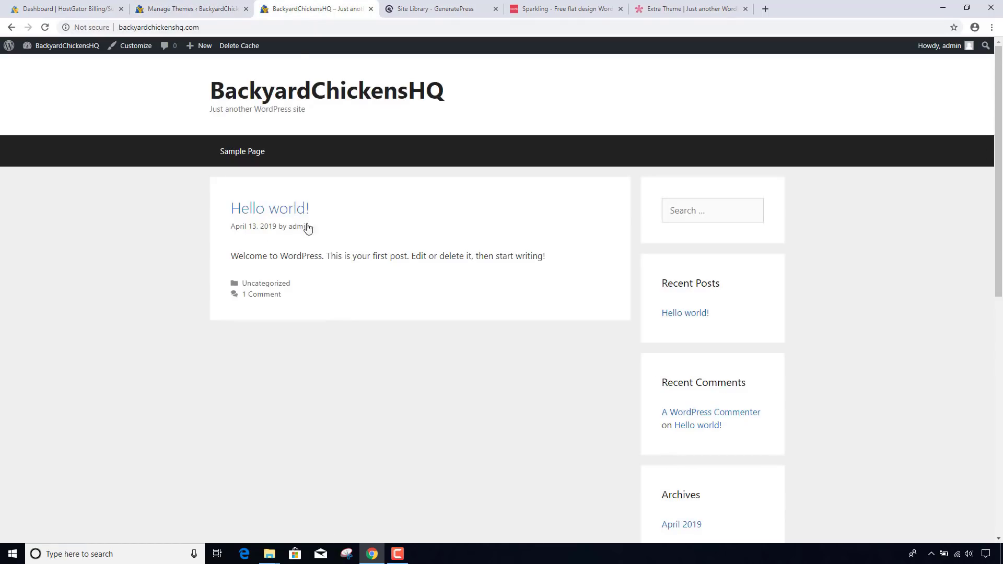
pyautogui.scroll(-8, 331, 237)
pyautogui.scroll(1, 332, 239)
pyautogui.scroll(7, 332, 239)
pyautogui.click(199, 9)
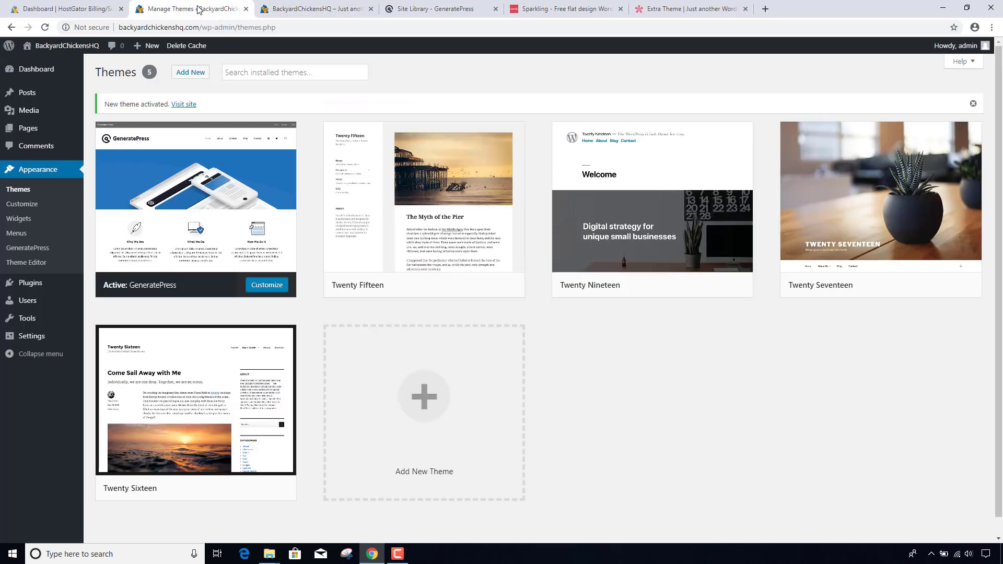
# - Delete the Twenty Fifteen and Twenty Nineteen themes
pyautogui.click(473, 254)
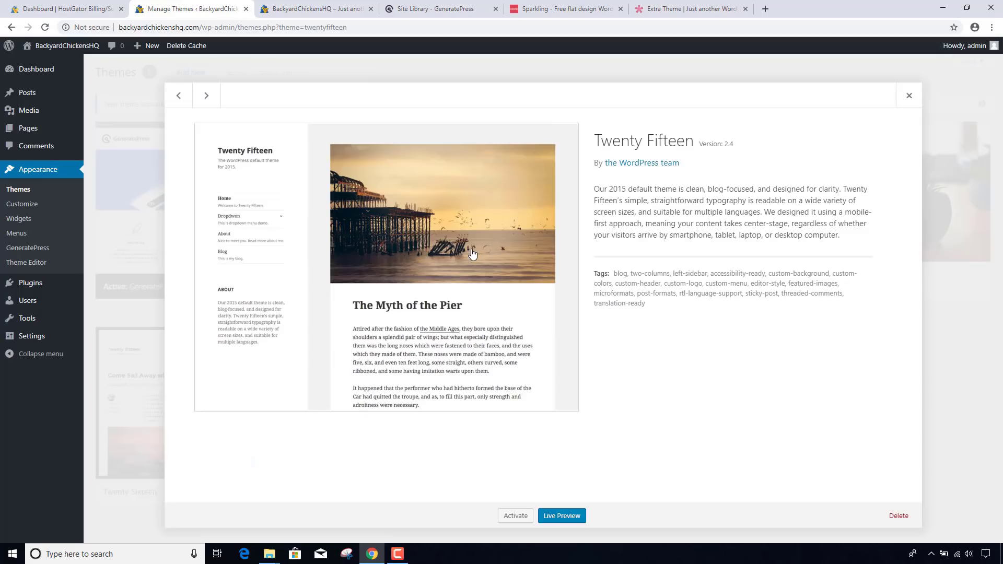
pyautogui.click(898, 516)
pyautogui.click(551, 107)
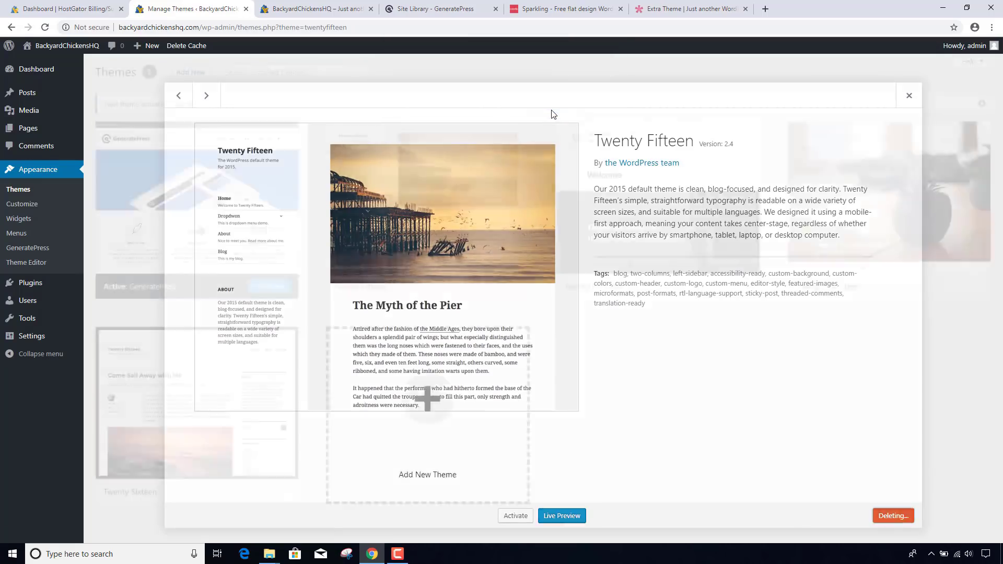
pyautogui.click(462, 241)
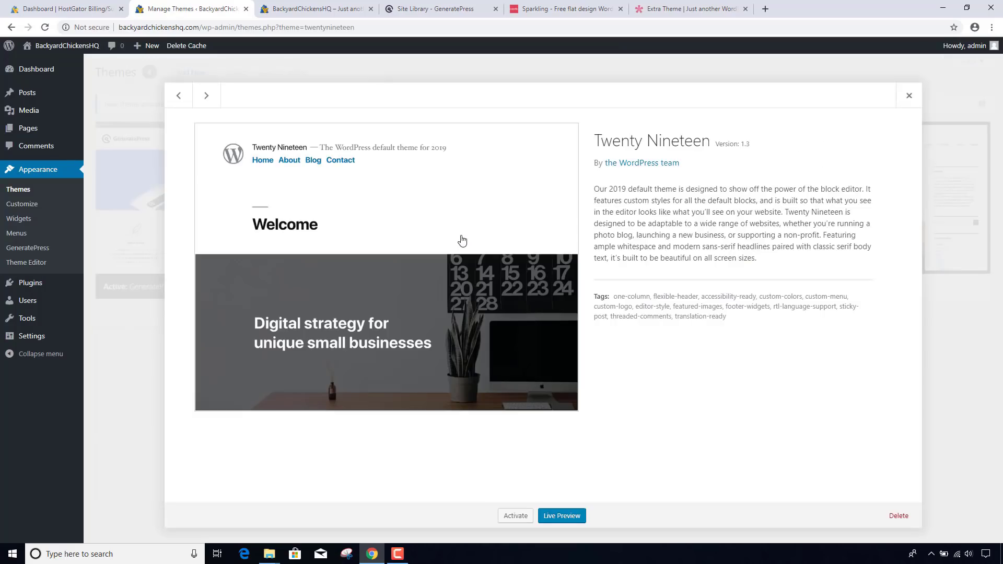
pyautogui.click(899, 516)
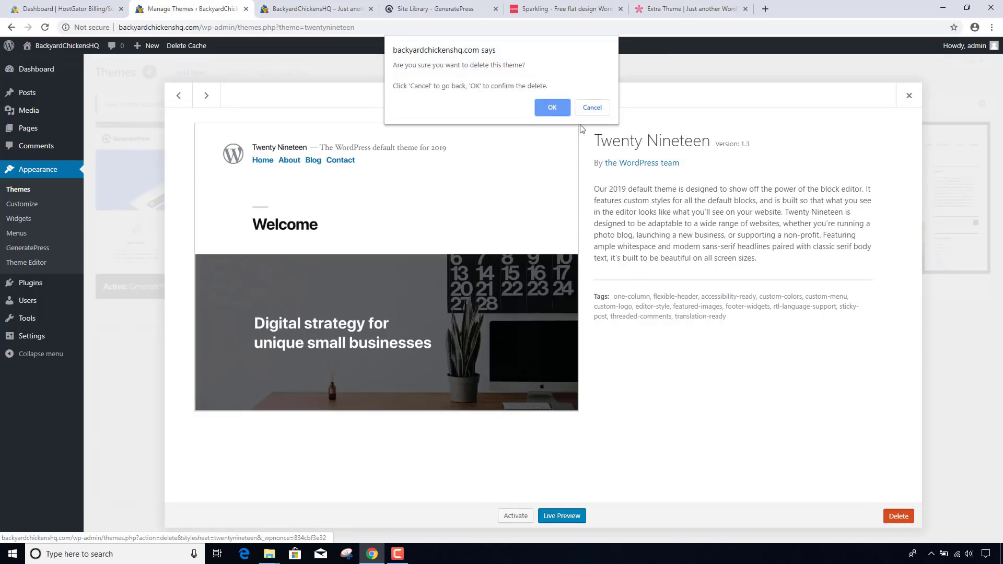
pyautogui.click(553, 106)
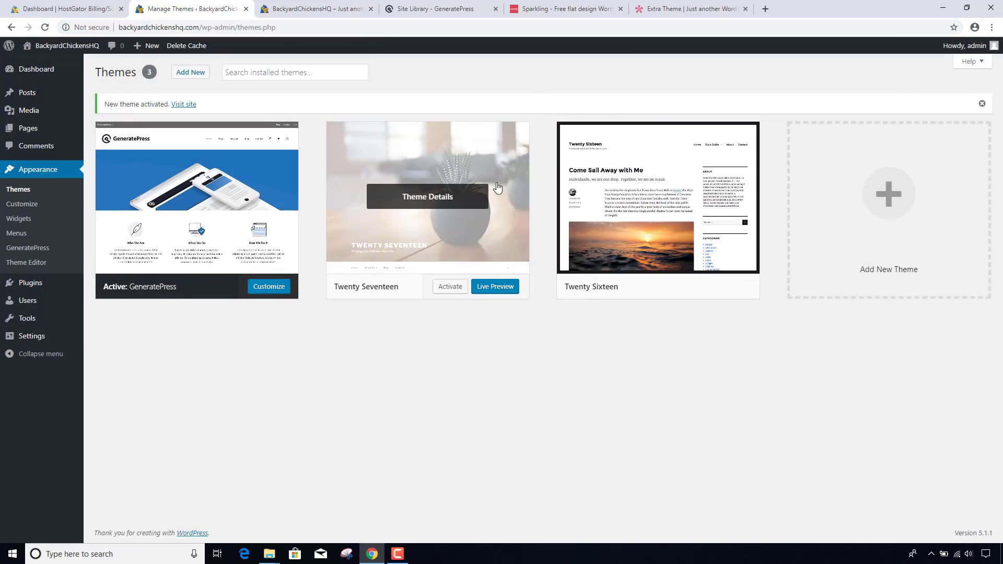
# - Delete Twenty Seventeen and Twenty Sixteen, leaving GeneratePress as the only theme
pyautogui.click(519, 220)
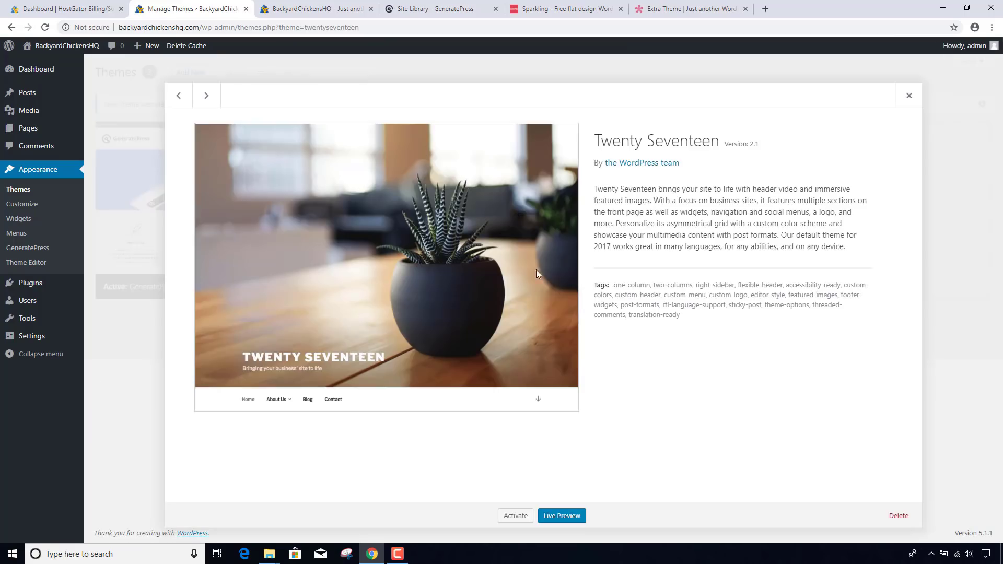
pyautogui.click(898, 516)
pyautogui.click(553, 104)
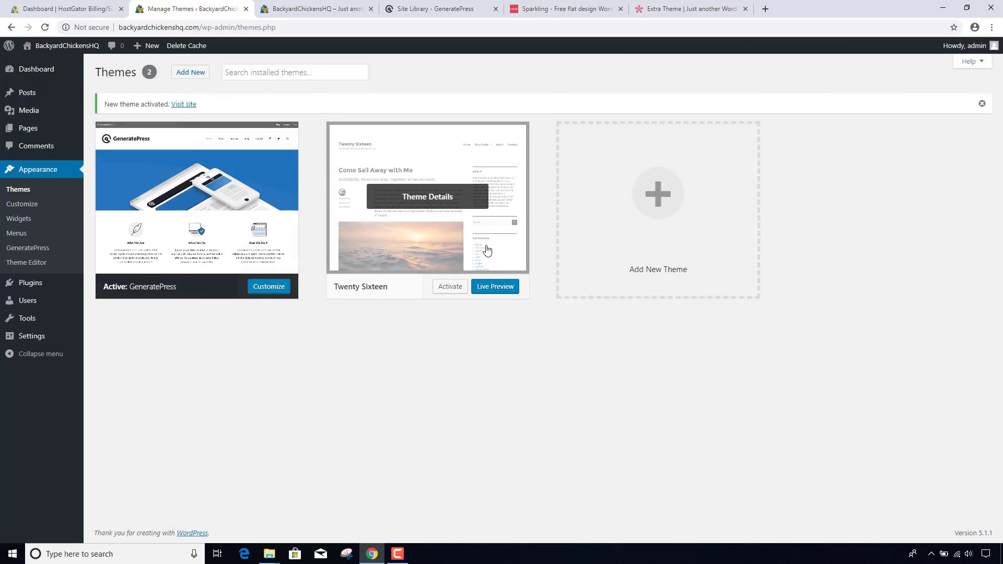
pyautogui.click(485, 247)
pyautogui.click(898, 516)
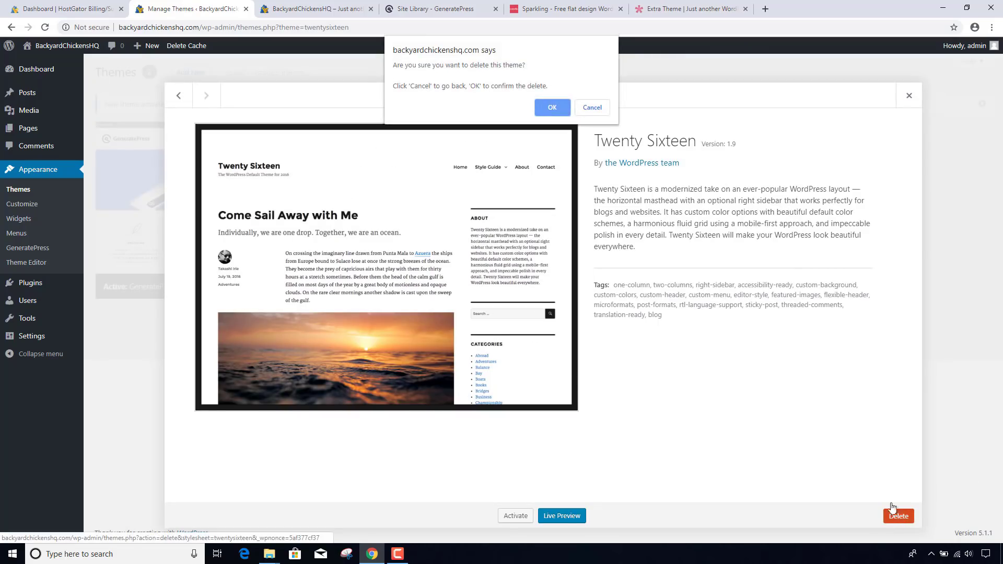
pyautogui.click(553, 107)
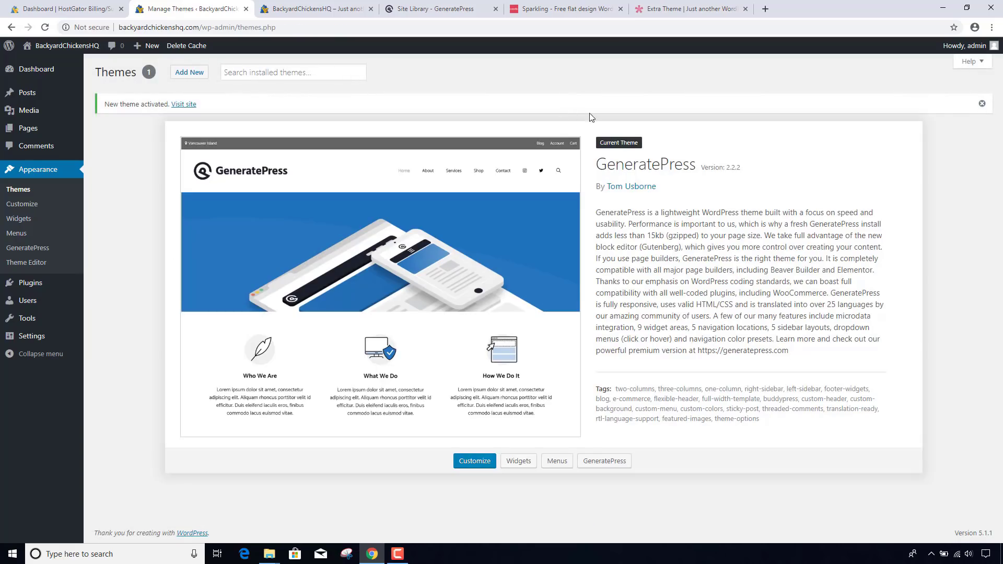
pyautogui.click(184, 75)
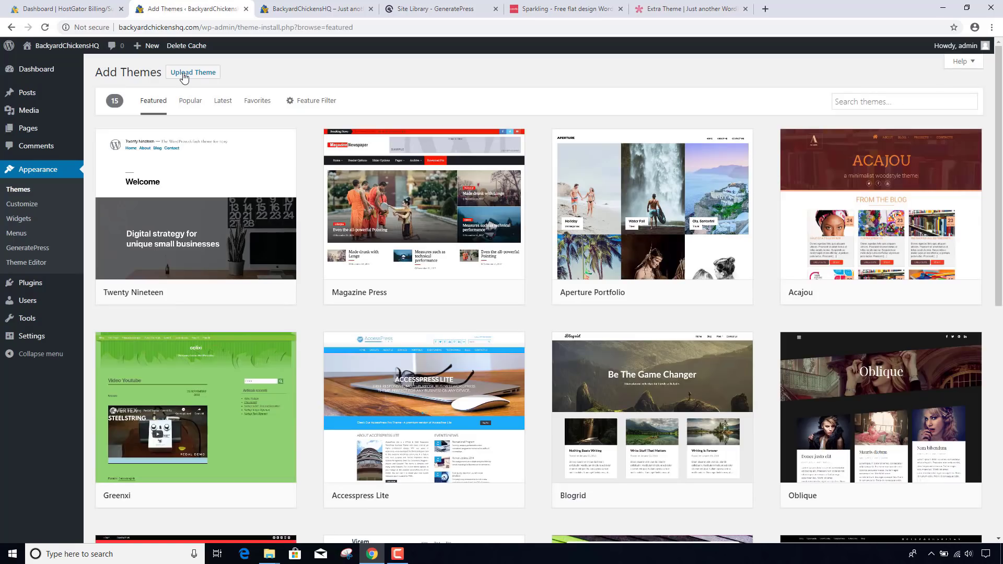
# - Upload generatepress_child.zip from Documents > BackyardChickensHQ, install it and activate GeneratePress Child
pyautogui.click(191, 77)
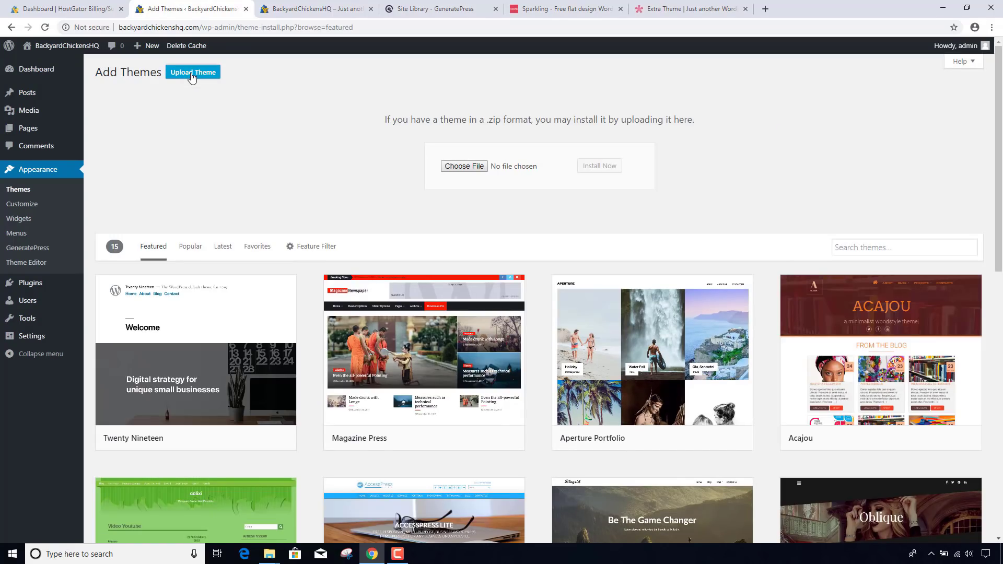
pyautogui.click(462, 166)
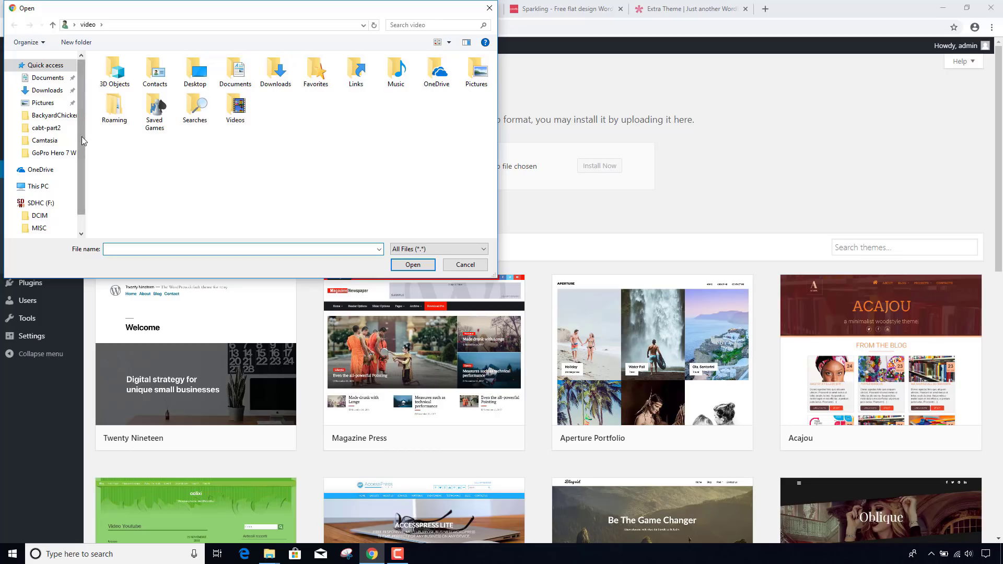
pyautogui.click(58, 78)
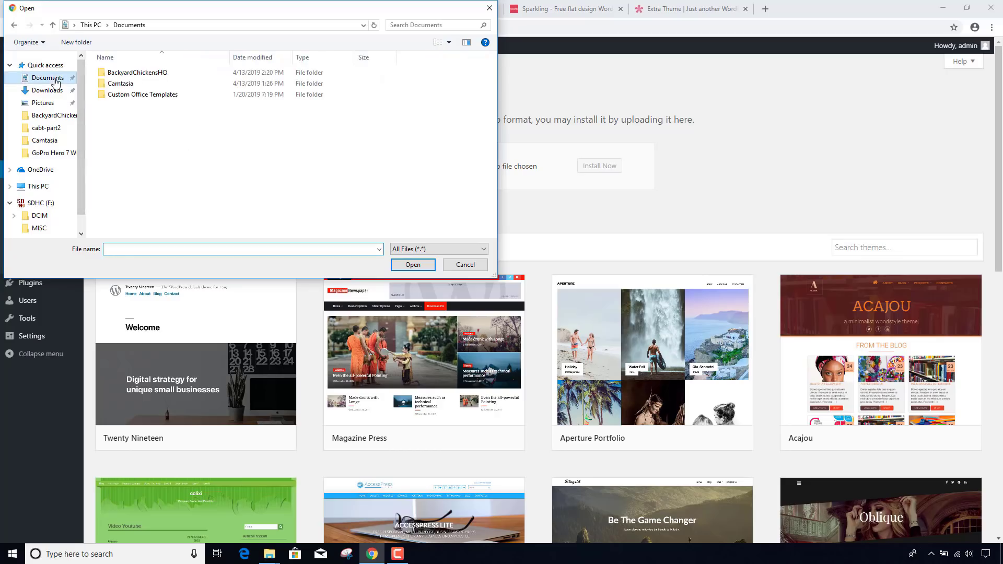
pyautogui.doubleClick(140, 79)
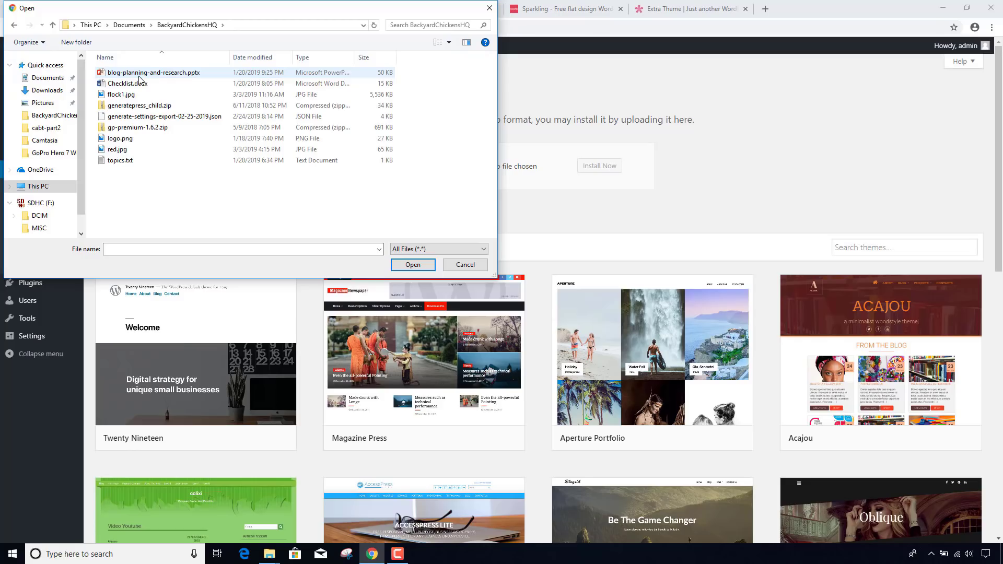
pyautogui.doubleClick(146, 105)
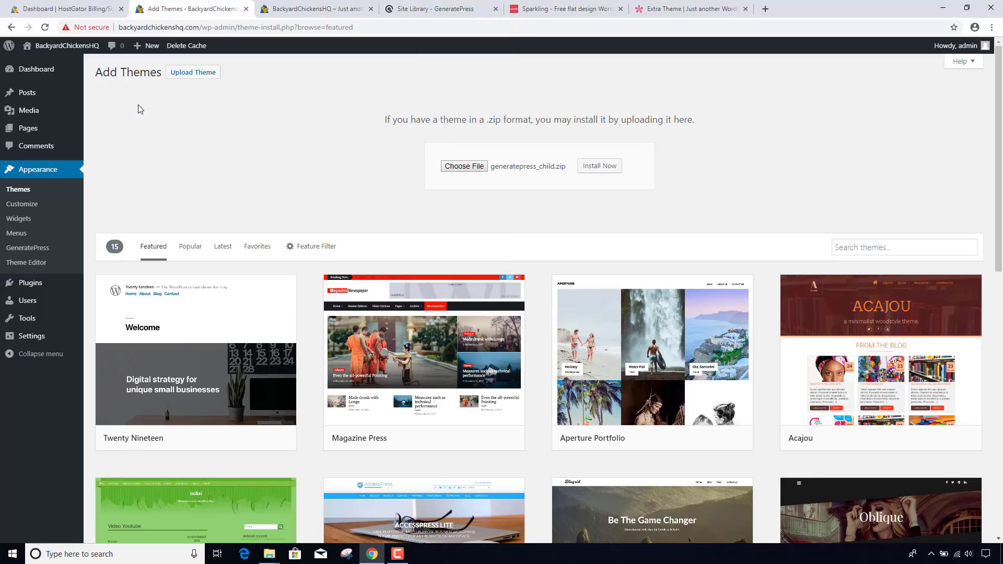
pyautogui.click(595, 166)
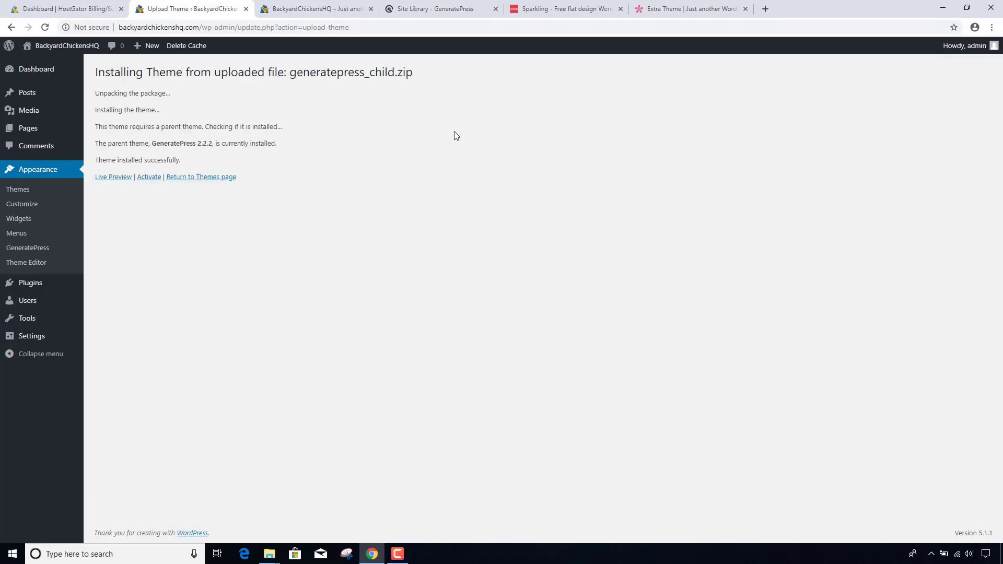
pyautogui.click(149, 177)
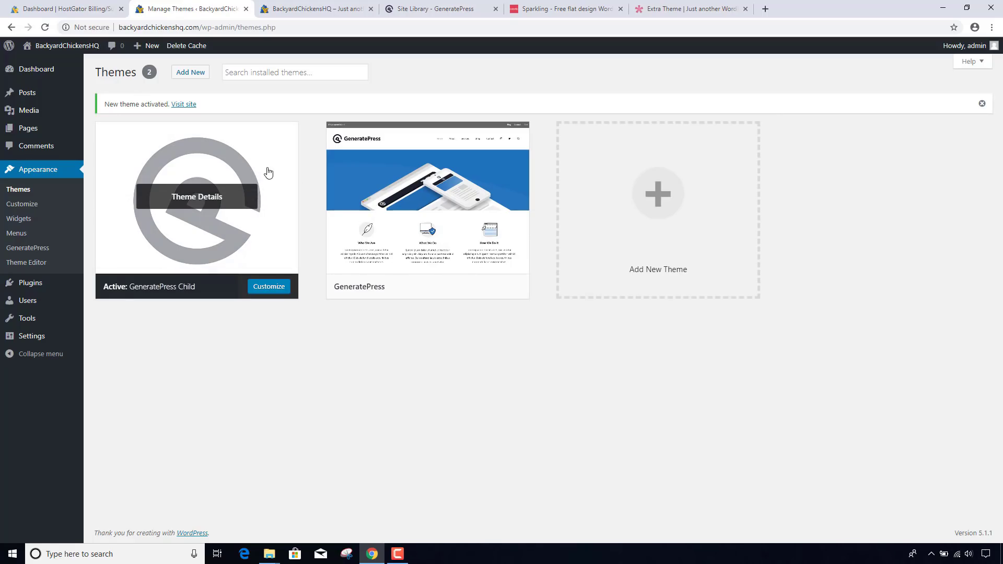
# - Upload gp-premium-1.6.2.zip through Plugins > Add New, install it and activate GP Premium
pyautogui.moveTo(33, 283)
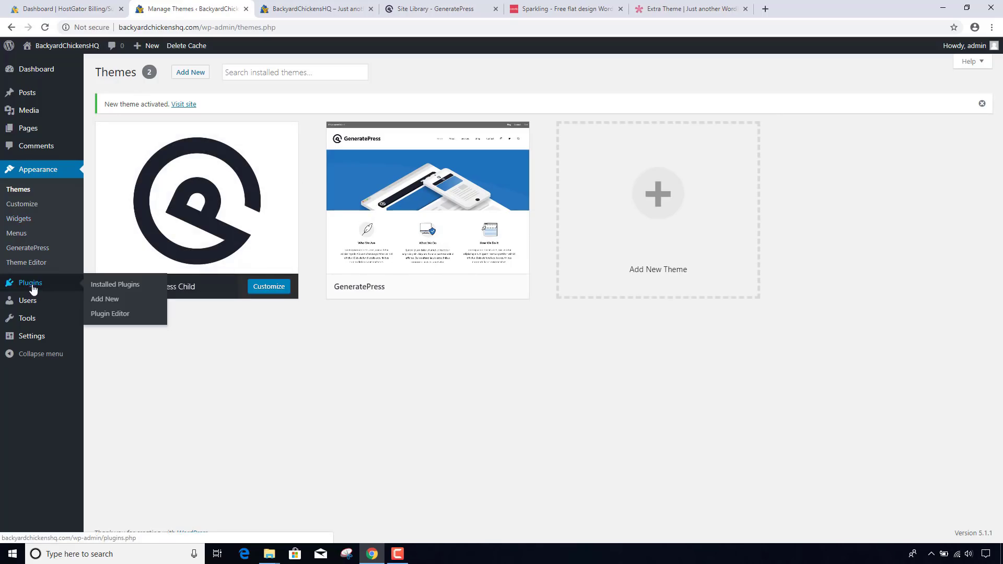
pyautogui.click(116, 285)
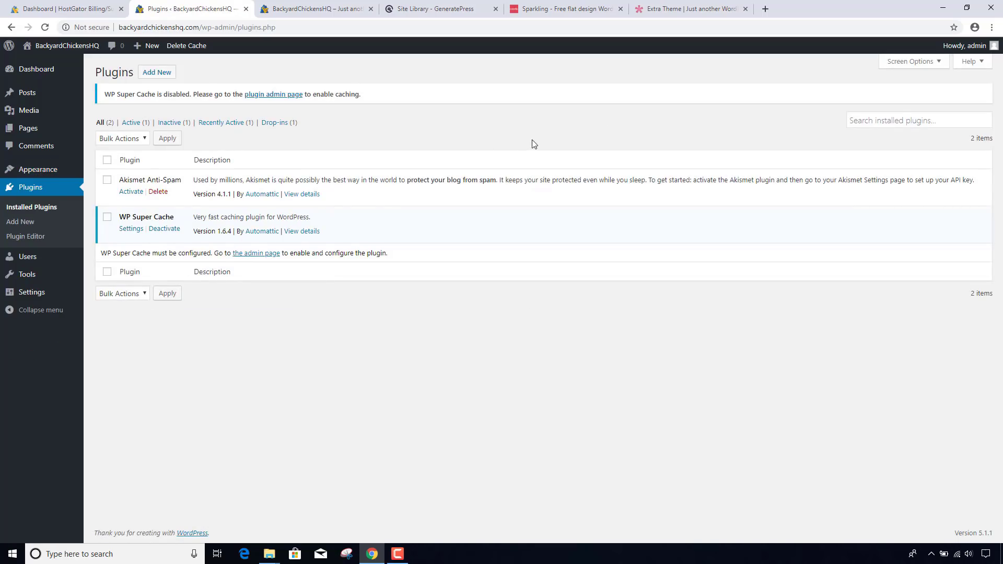
pyautogui.click(173, 77)
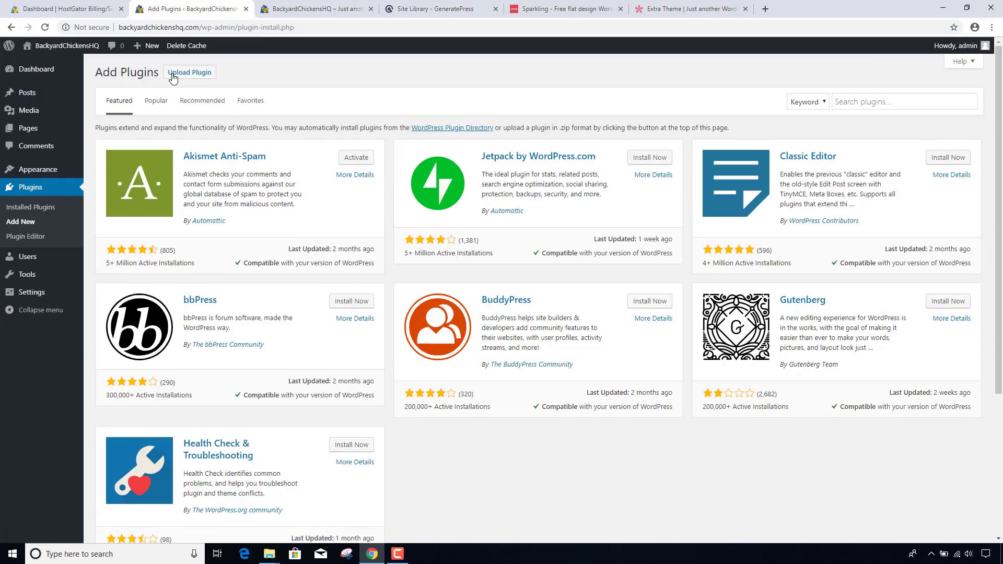
pyautogui.click(173, 76)
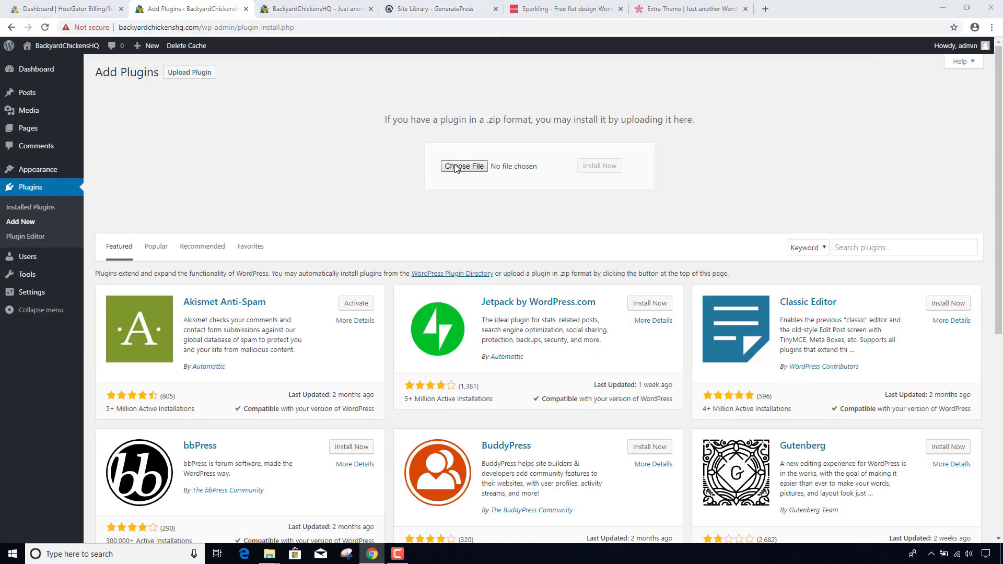
pyautogui.click(464, 166)
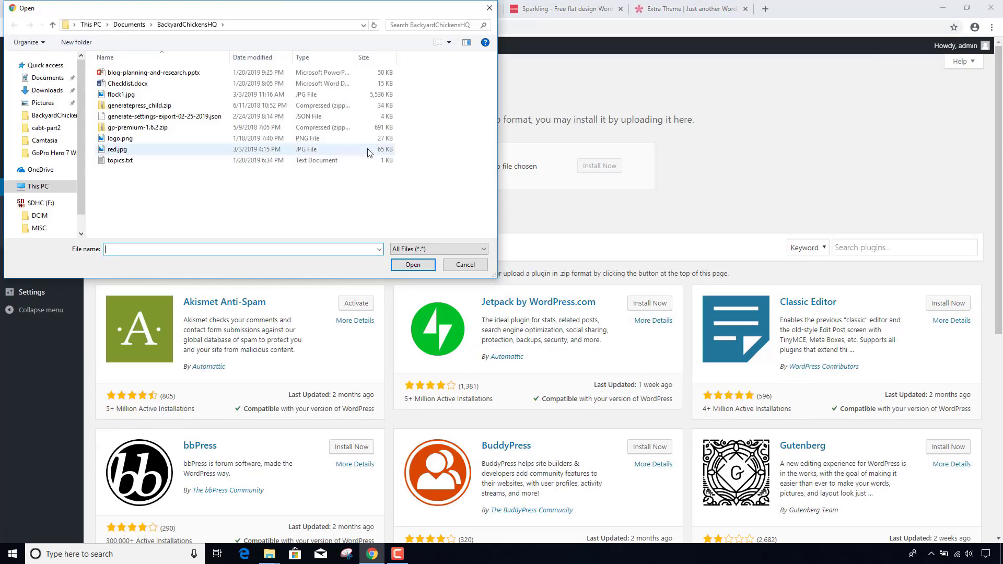
pyautogui.doubleClick(164, 129)
pyautogui.click(590, 166)
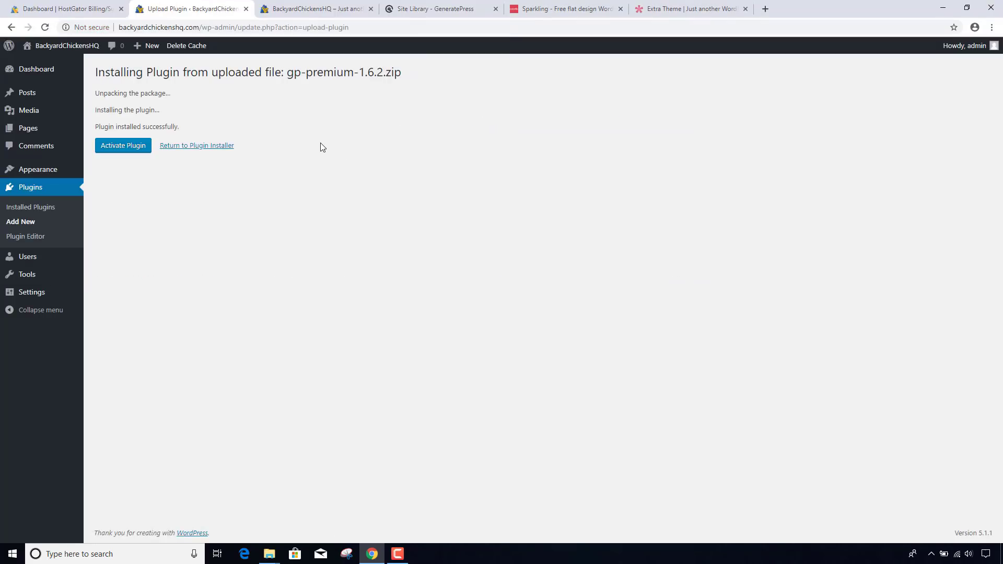
pyautogui.click(134, 149)
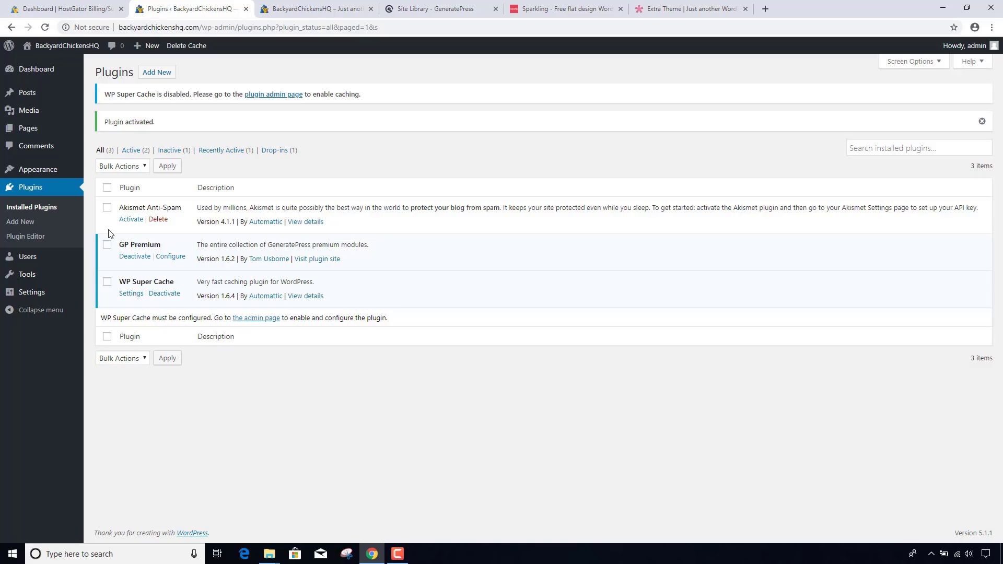
# - Bulk-activate every GP Premium module, Backgrounds through Typography, in the GeneratePress options
pyautogui.moveTo(58, 175)
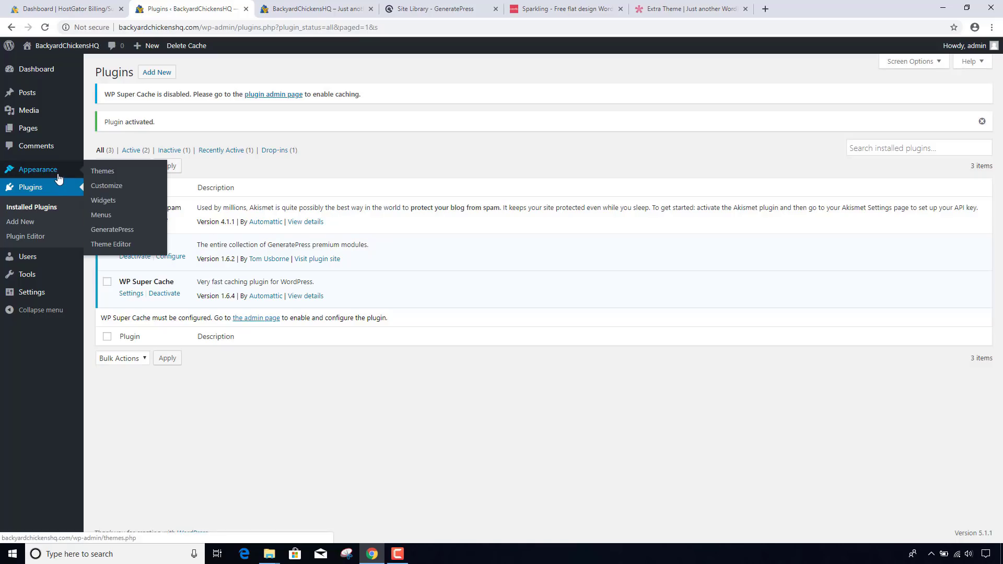
pyautogui.click(120, 235)
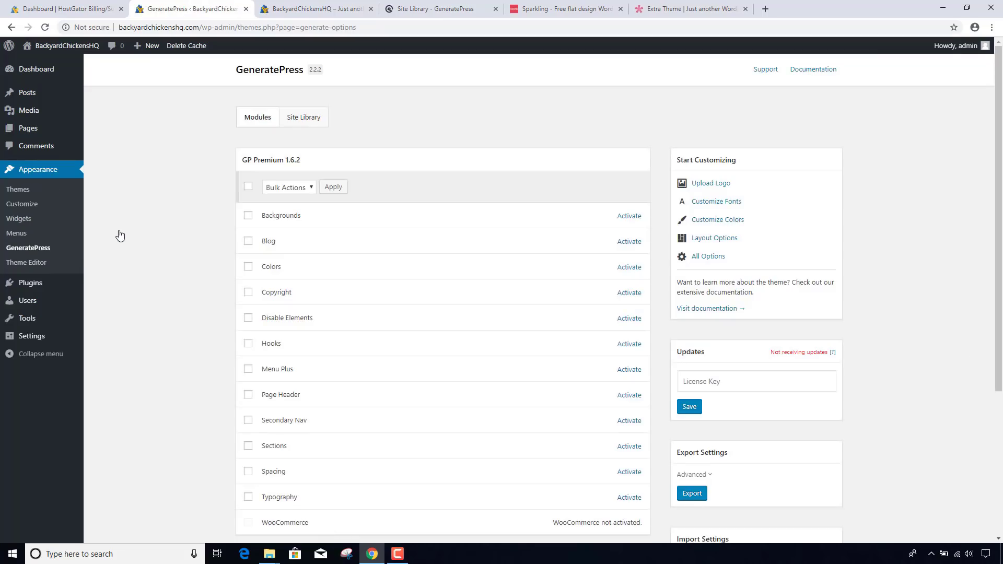
pyautogui.scroll(-1, 159, 247)
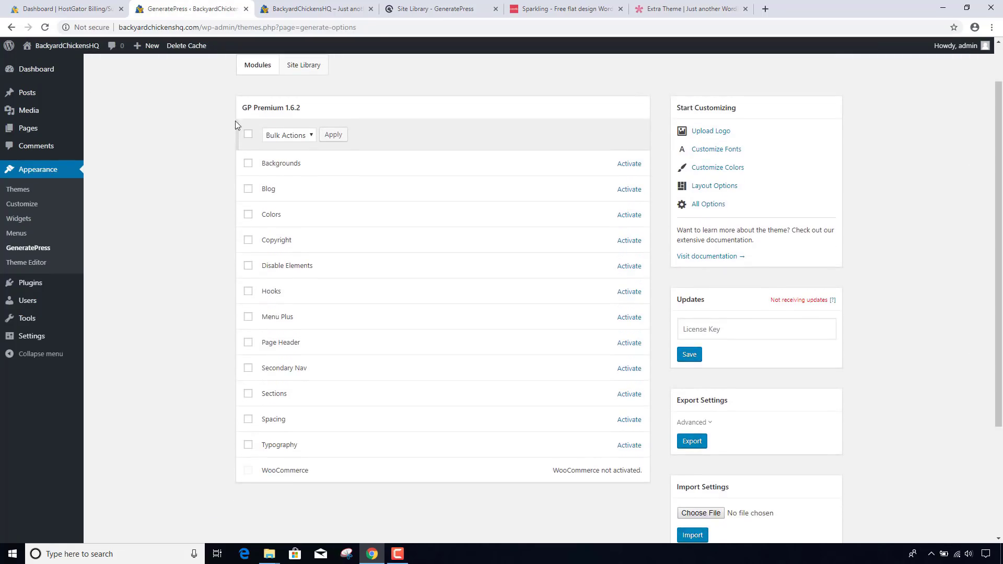
pyautogui.click(249, 135)
pyautogui.click(290, 135)
pyautogui.click(288, 158)
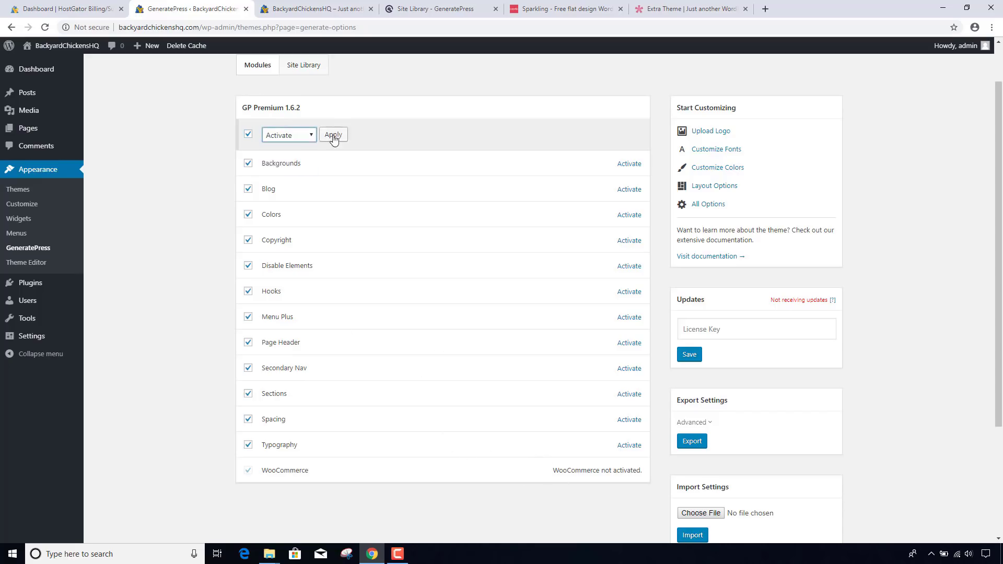
pyautogui.click(334, 136)
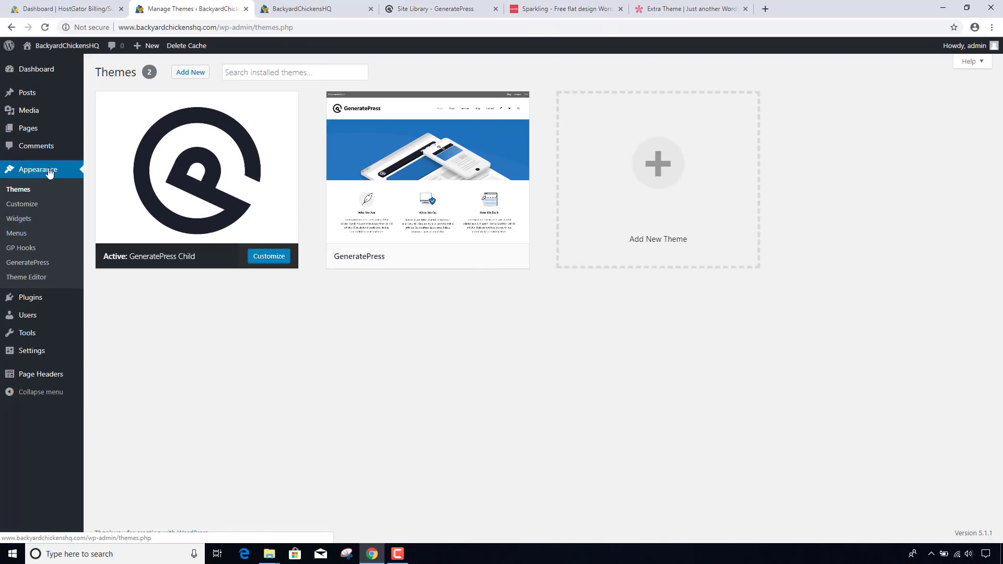
# - Open the Customizer for BackyardChickensHQ under the GeneratePress Child theme
pyautogui.click(34, 204)
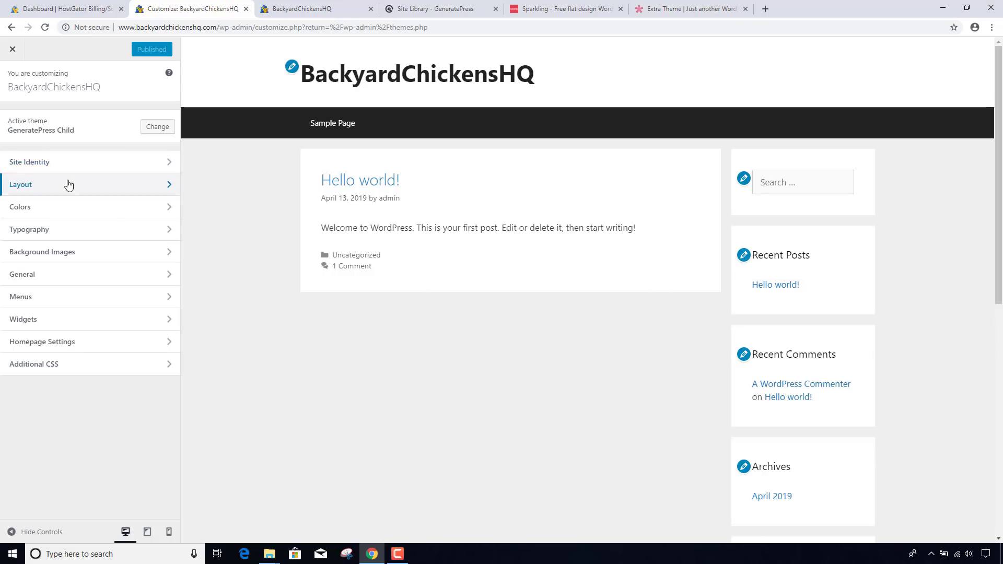
# - Set the Body background colour to #ffffff after briefly trying blue and light grey swatches
pyautogui.click(65, 208)
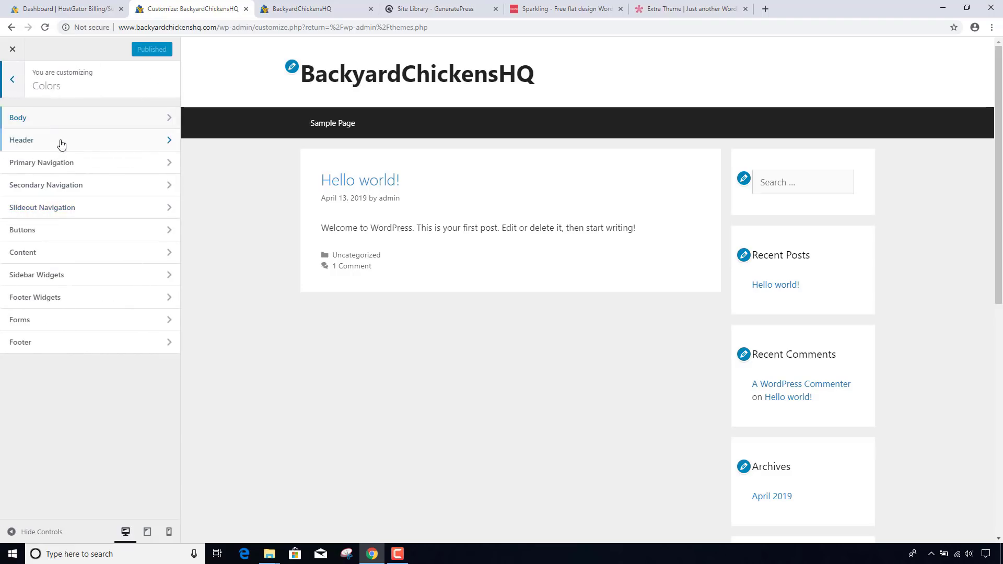
pyautogui.click(61, 123)
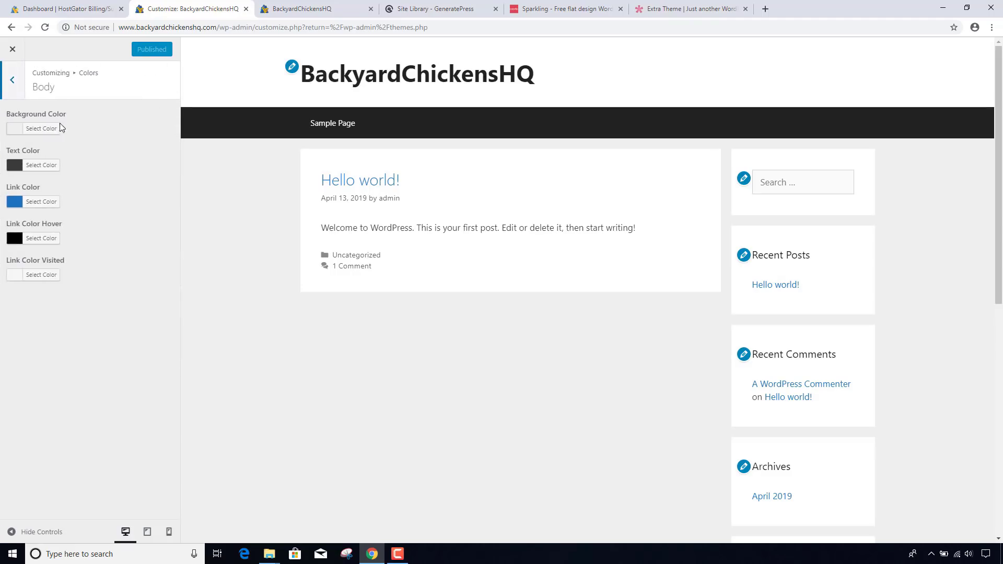
pyautogui.click(61, 128)
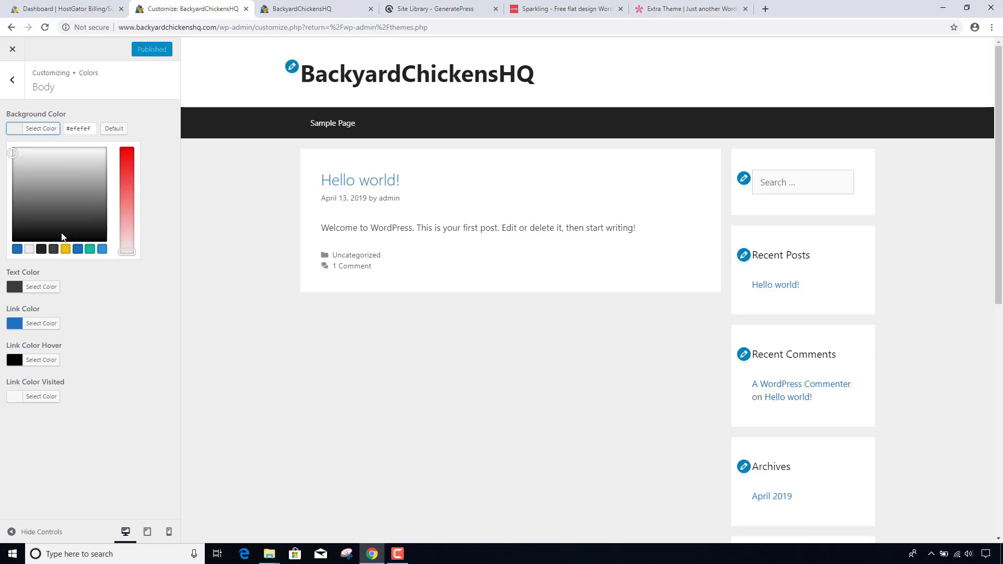
pyautogui.click(18, 249)
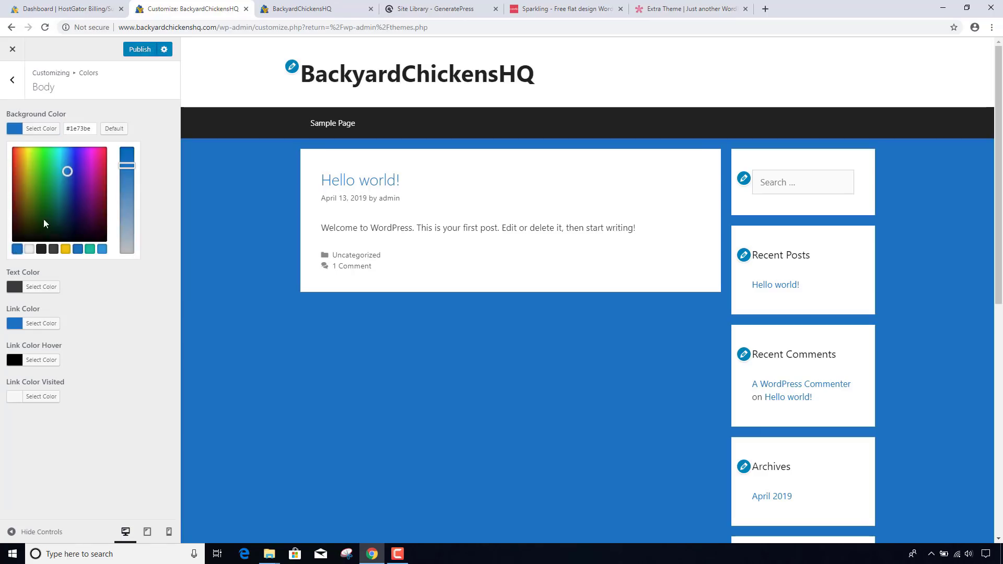
pyautogui.click(31, 250)
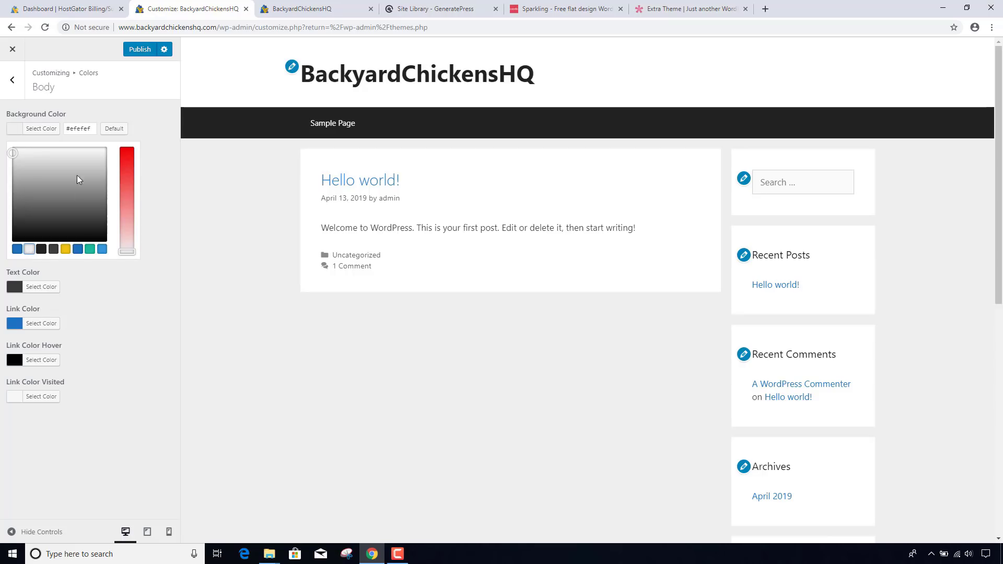
pyautogui.moveTo(71, 129); pyautogui.dragTo(104, 133)
pyautogui.write('ffffff')
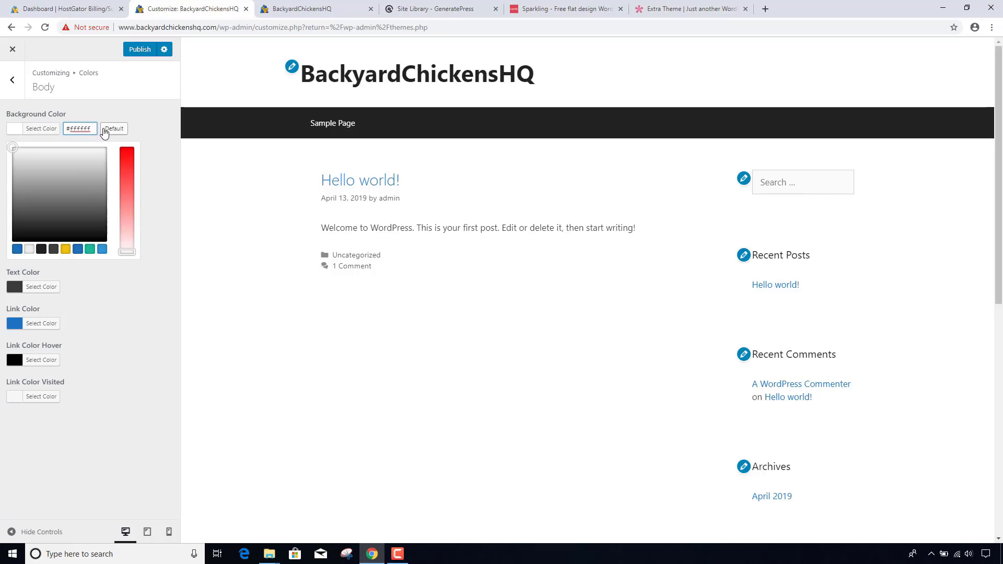
# - Go to colorcombos.com in a new tab and open the Popular Color page for #336699
pyautogui.click(766, 9)
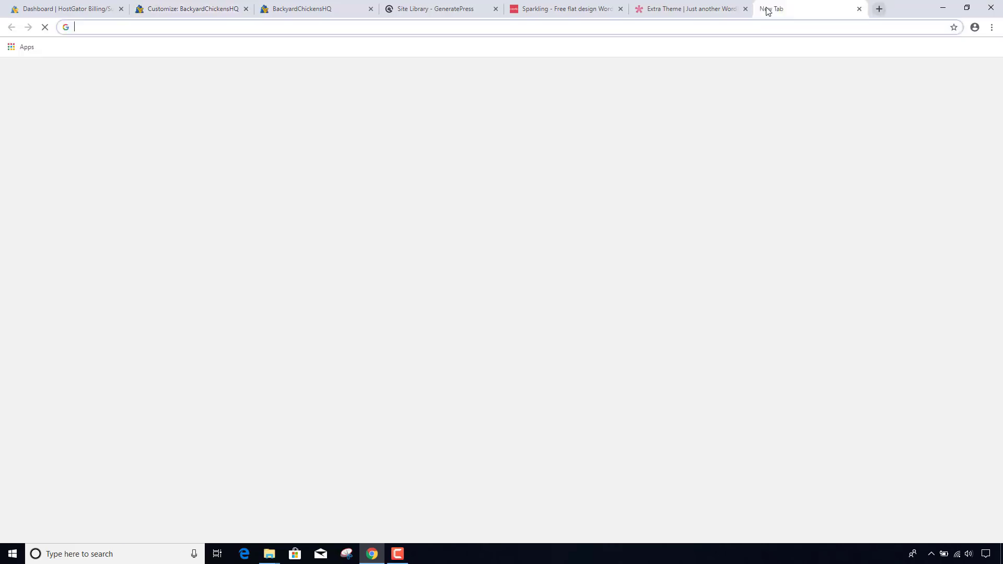
pyautogui.write('color')
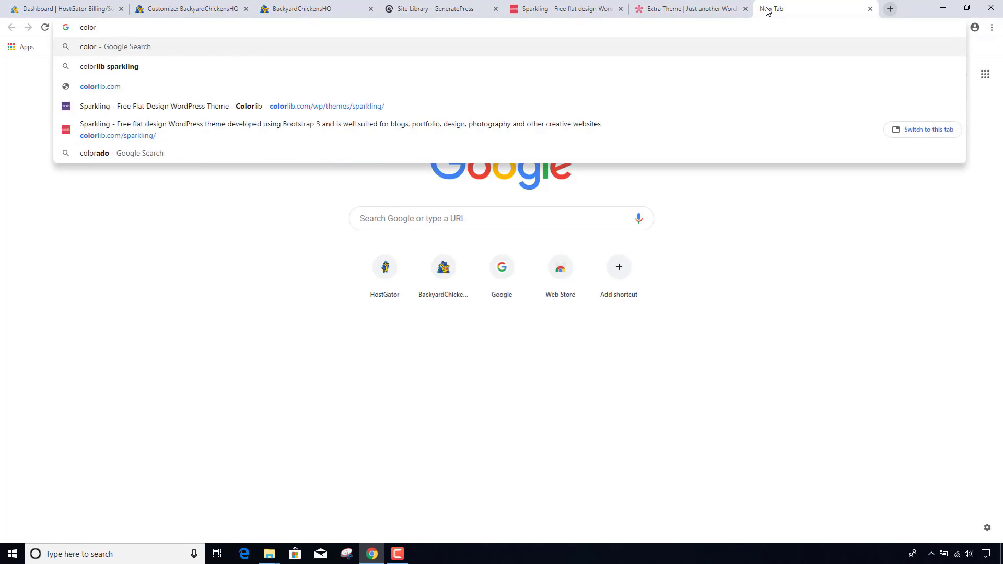
pyautogui.write('combos.com')
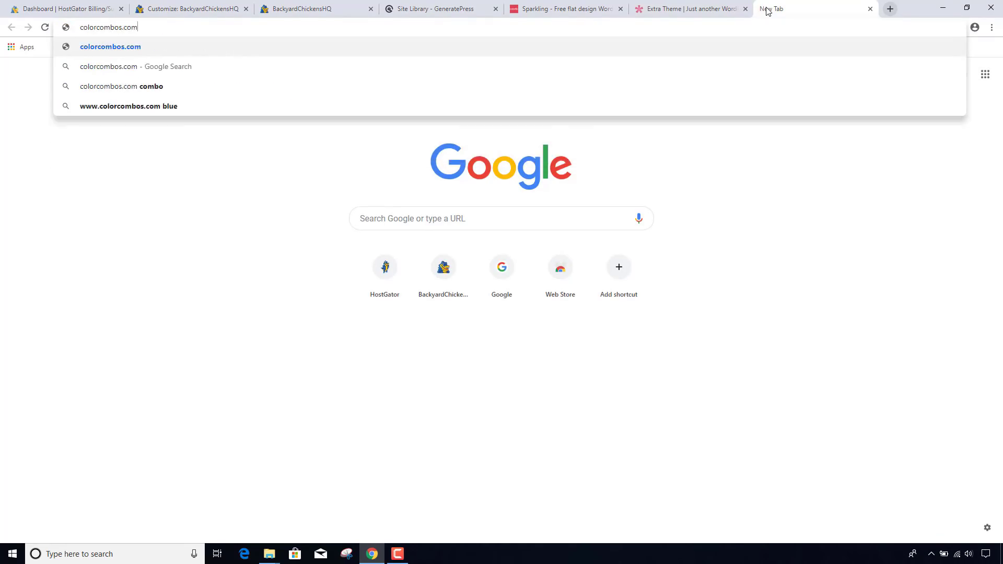
pyautogui.press('Return')
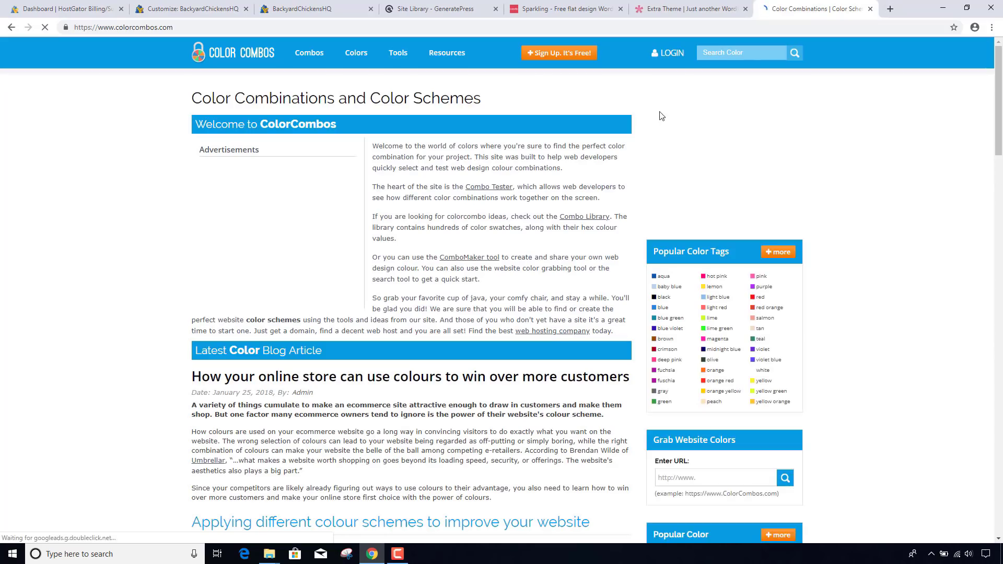
pyautogui.scroll(-3, 505, 199)
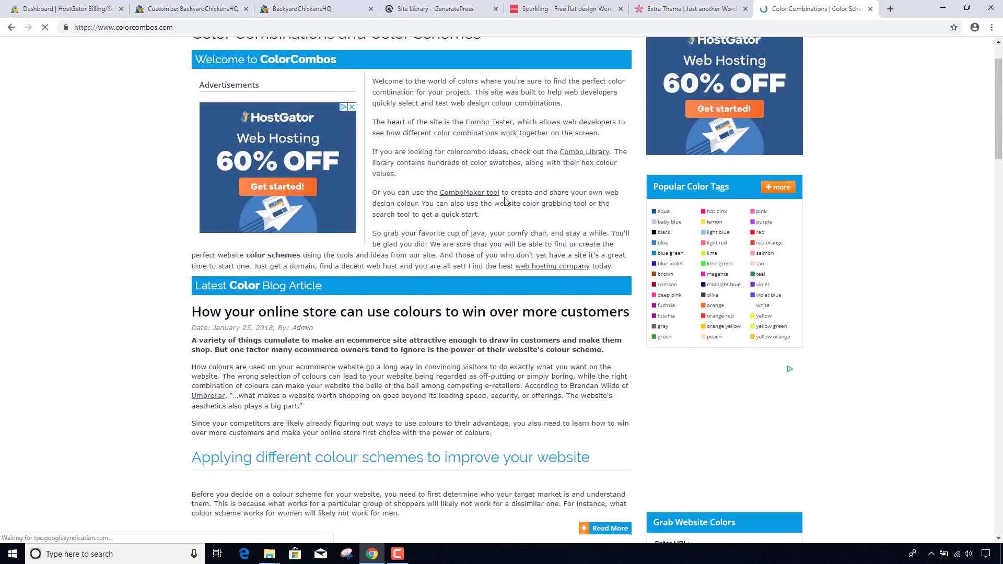
pyautogui.scroll(-6, 505, 201)
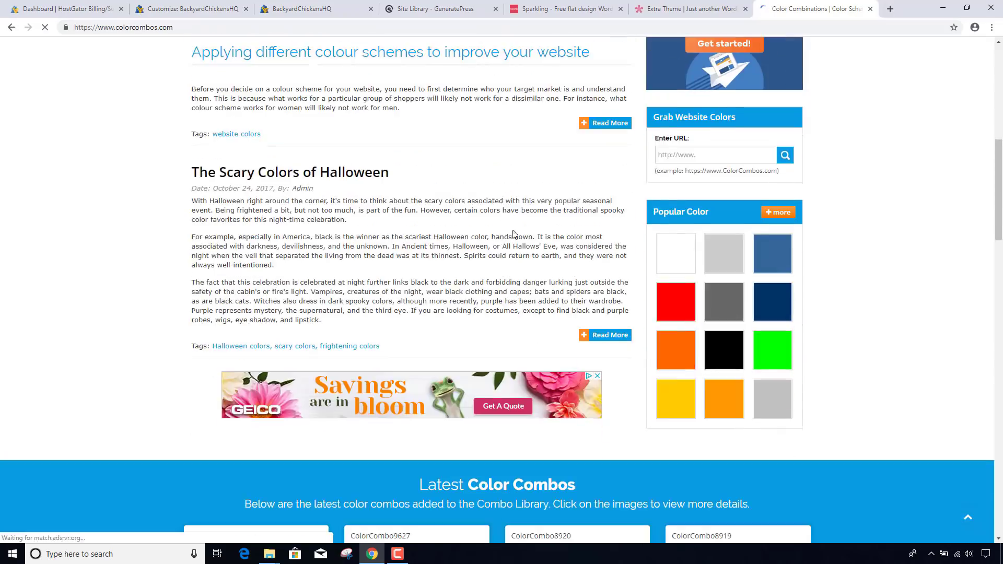
pyautogui.click(774, 265)
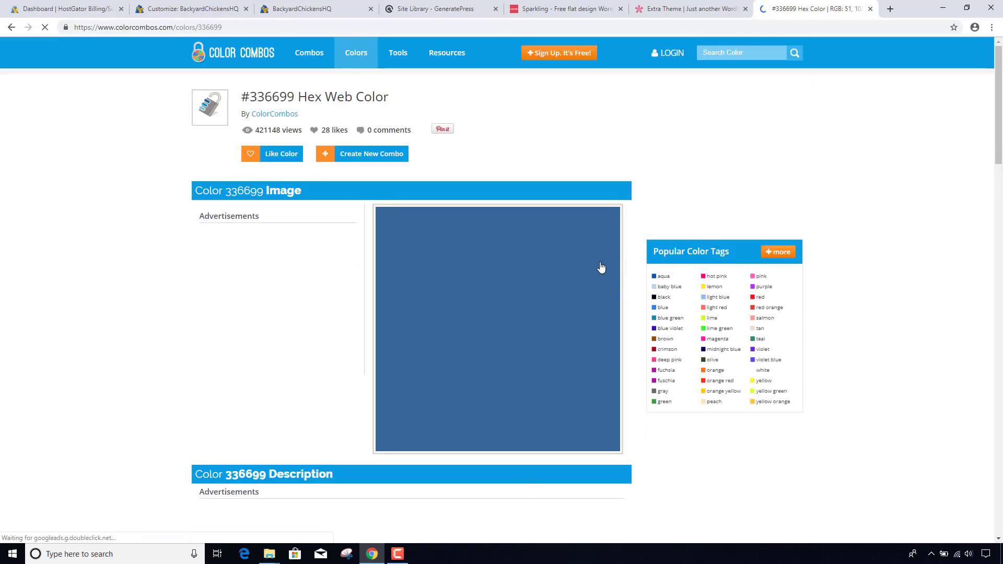
# - Copy the darkest hex code 01243B from the ColorCombo1428 palette
pyautogui.scroll(-1, 601, 267)
pyautogui.scroll(-2, 596, 268)
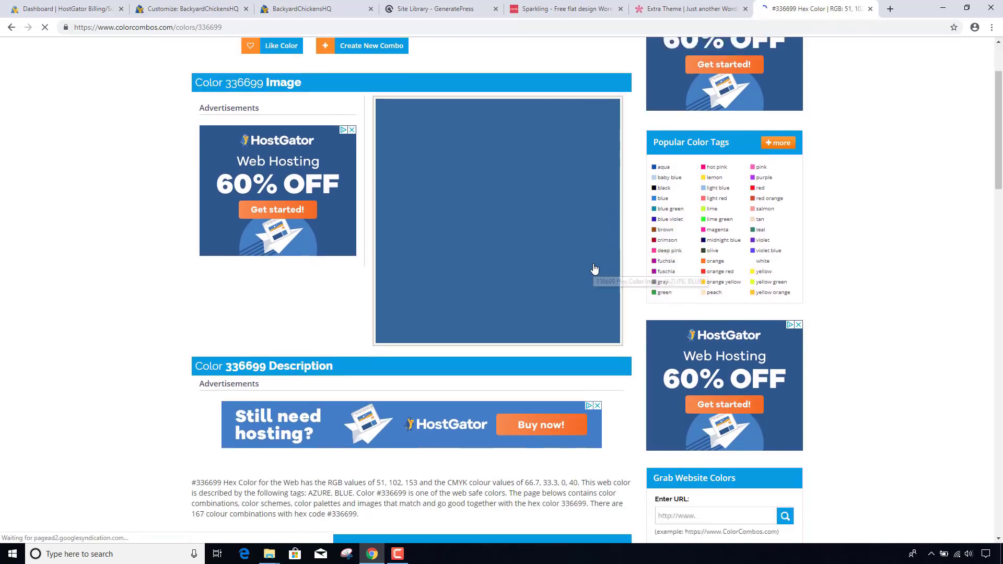
pyautogui.scroll(-10, 595, 268)
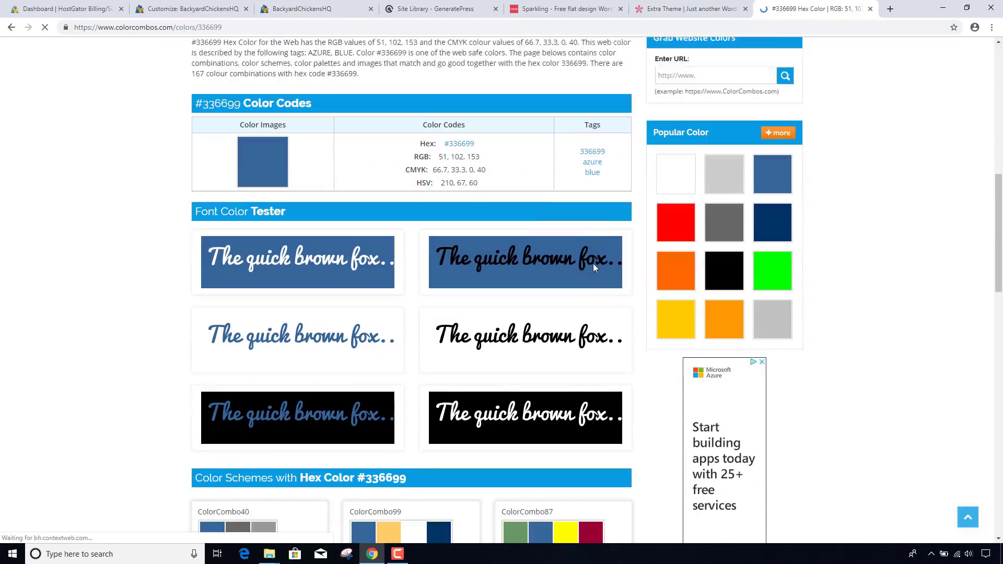
pyautogui.scroll(-3, 594, 267)
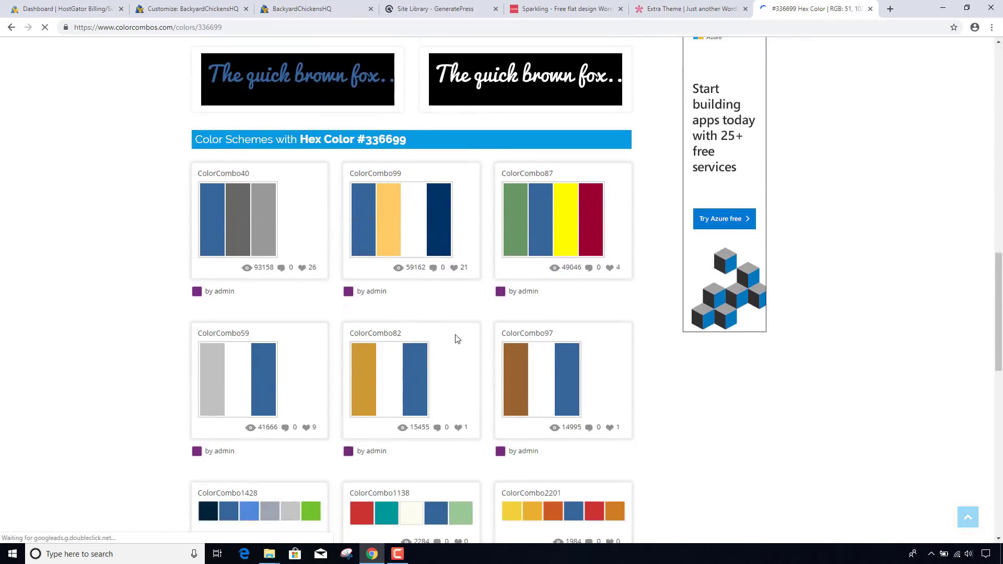
pyautogui.scroll(-2, 455, 337)
pyautogui.scroll(-1, 457, 339)
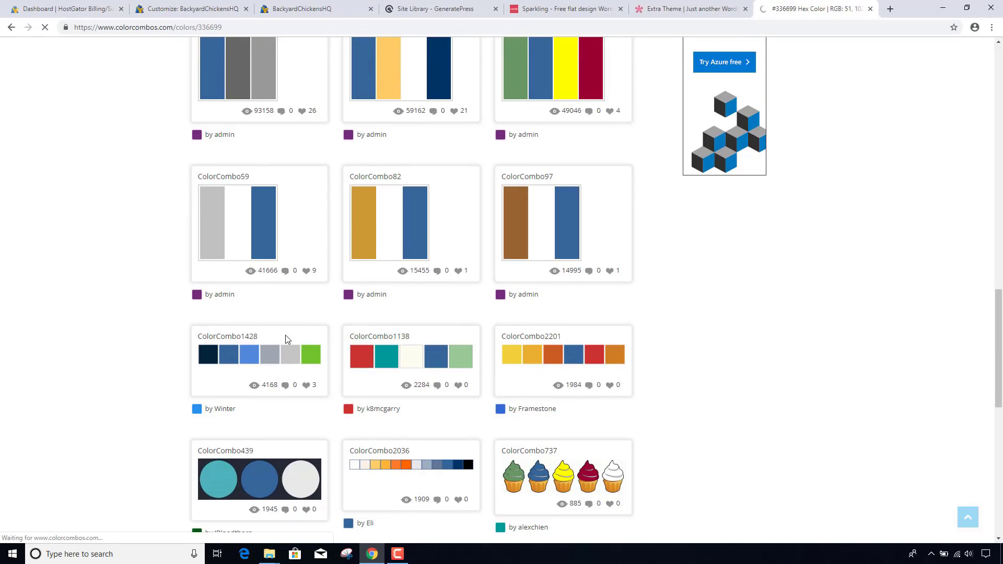
pyautogui.scroll(-3, 366, 377)
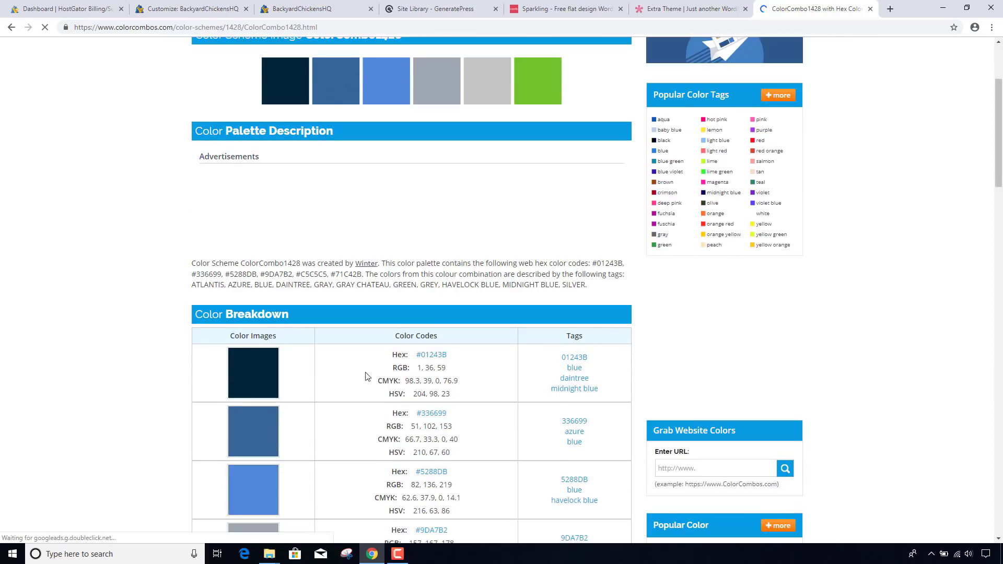
pyautogui.doubleClick(423, 355)
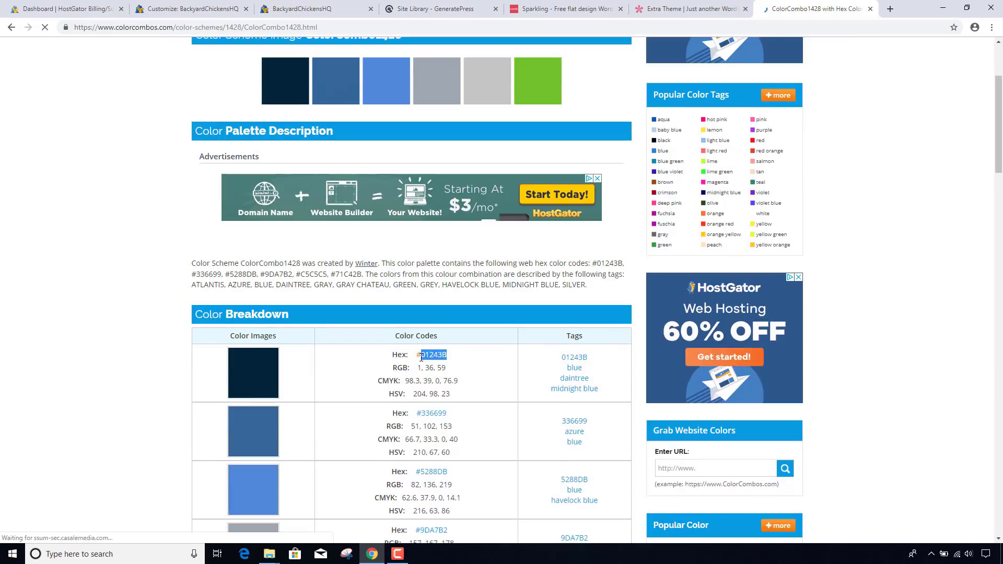
pyautogui.click(184, 11)
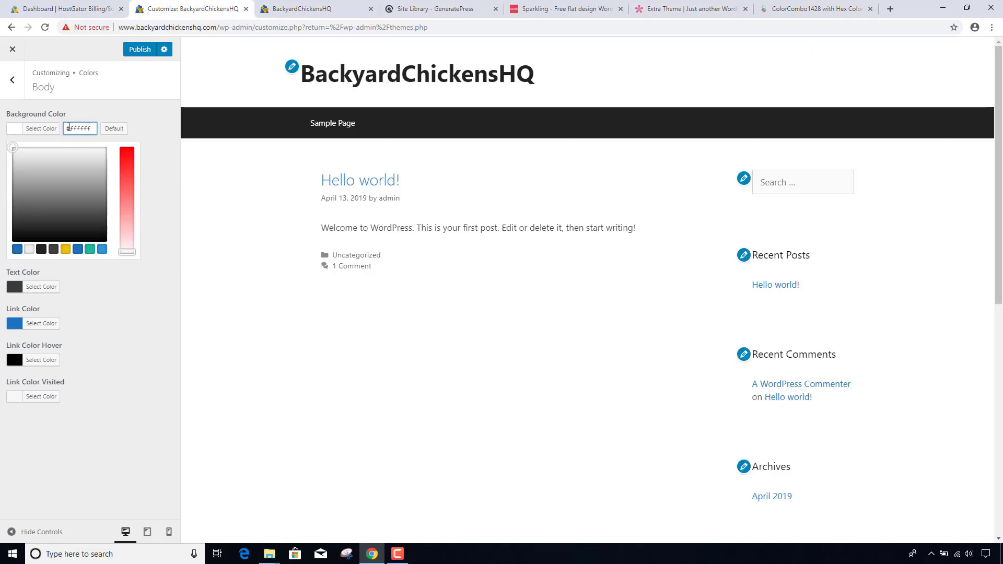
# - Paste navy #01243b as Body background, try light grey, then settle on #fff
pyautogui.moveTo(72, 128); pyautogui.dragTo(98, 128)
pyautogui.write('01243b')
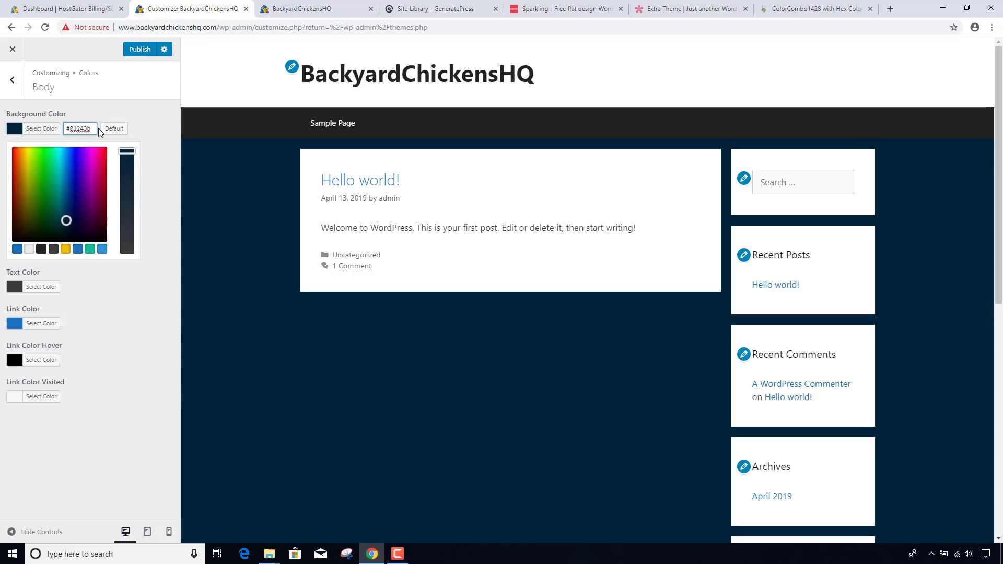
pyautogui.moveTo(94, 128); pyautogui.dragTo(65, 126)
pyautogui.hotkey('ctrl', 'c')
pyautogui.click(29, 249)
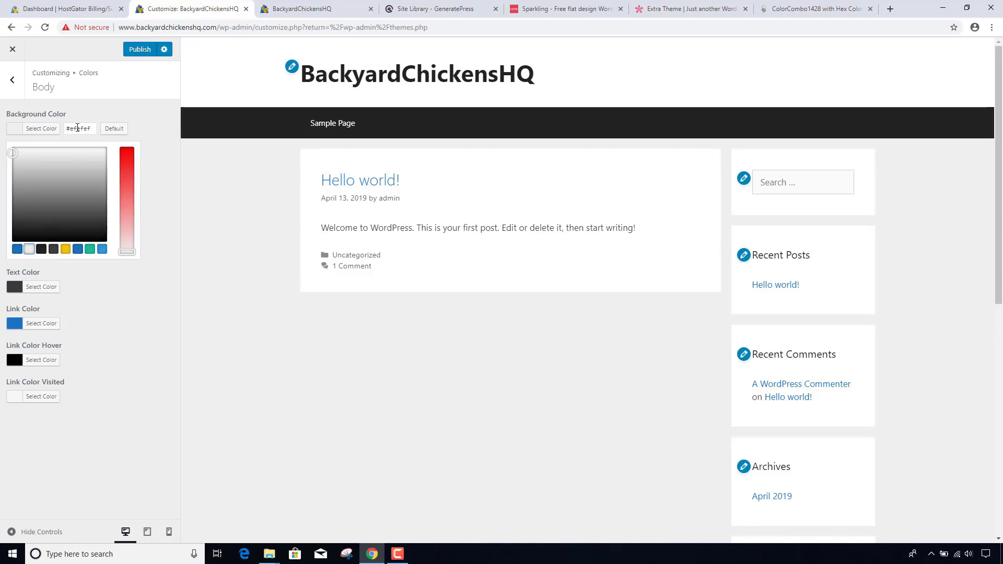
pyautogui.moveTo(72, 128); pyautogui.dragTo(114, 132)
pyautogui.write('fff')
pyautogui.click(112, 112)
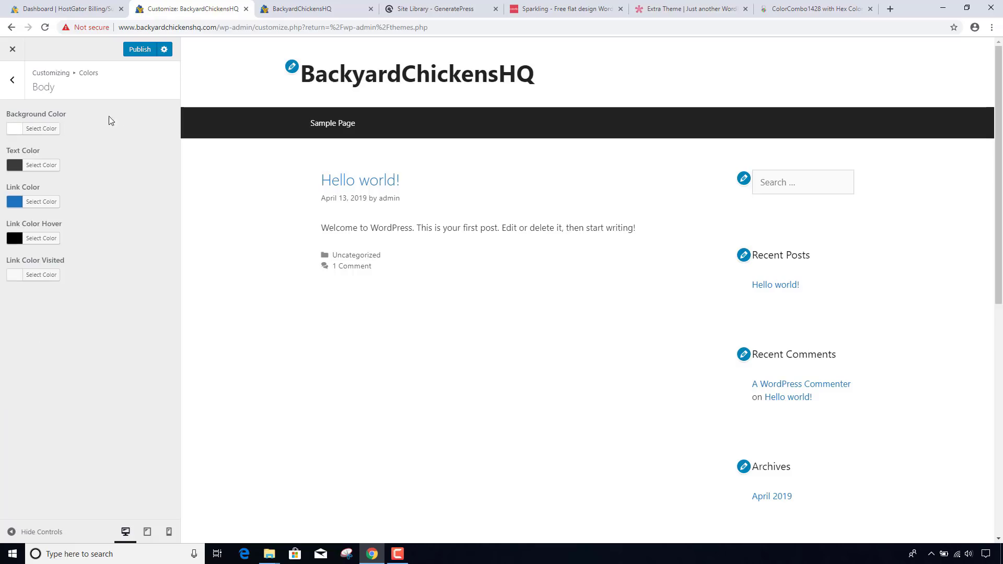
# - Replace the Primary Navigation background #222222 with navy #01243b
pyautogui.click(14, 79)
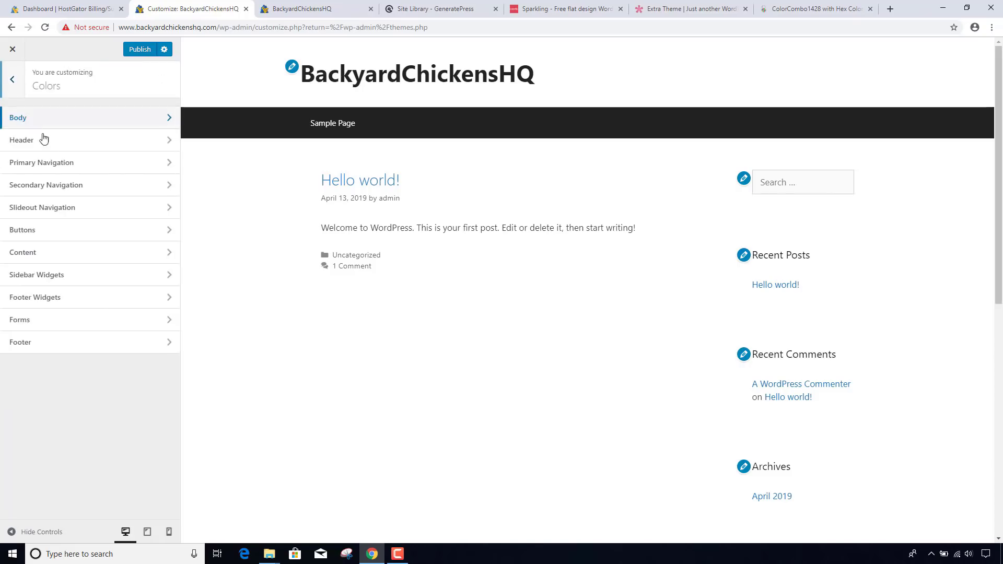
pyautogui.click(50, 163)
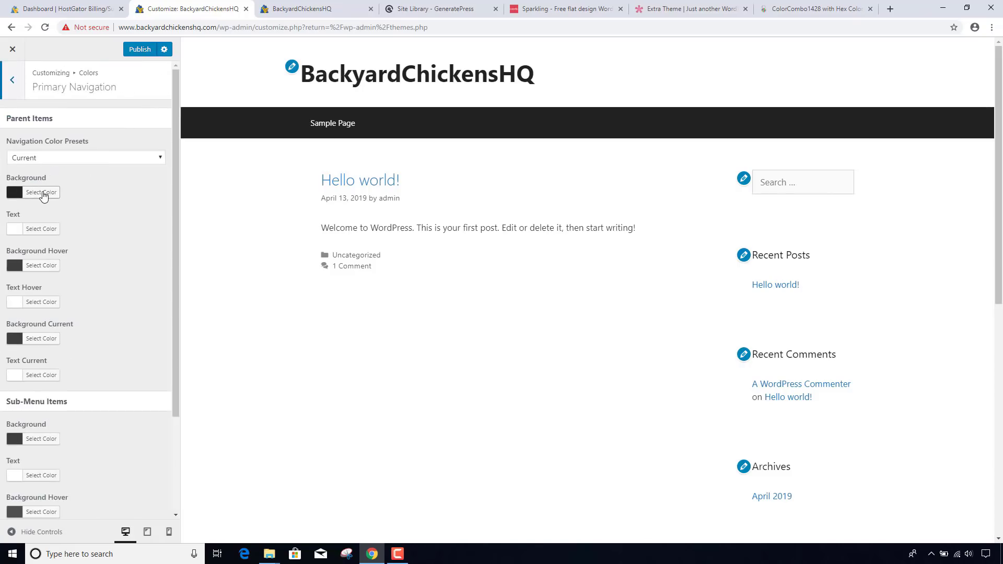
pyautogui.click(44, 192)
pyautogui.click(89, 194)
pyautogui.hotkey('ctrl', 'a')
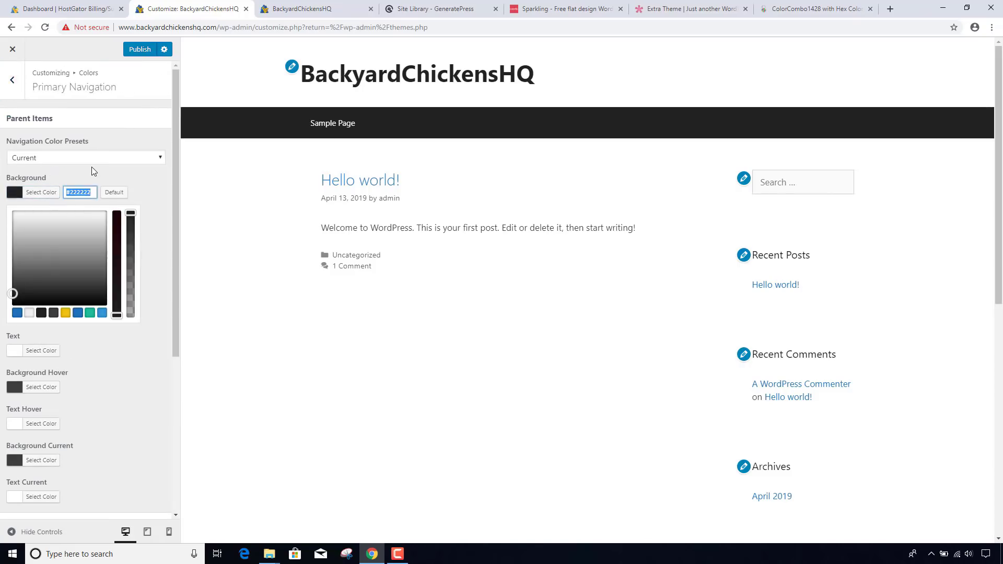
pyautogui.hotkey('ctrl', 'v')
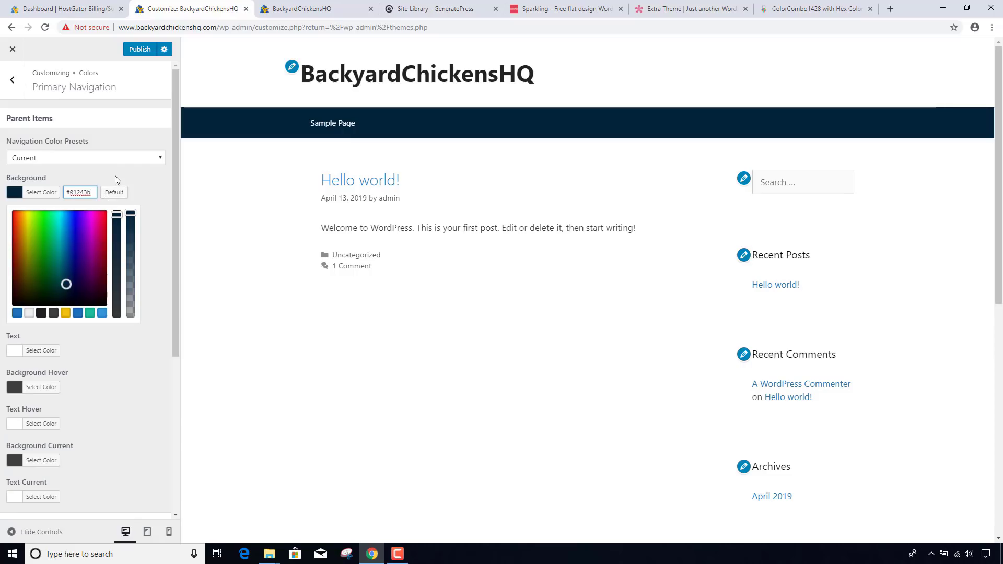
pyautogui.click(113, 173)
pyautogui.click(41, 192)
# - Copy blue #5288DB from ColorCombo1428 and make it the navigation background instead
pyautogui.click(786, 16)
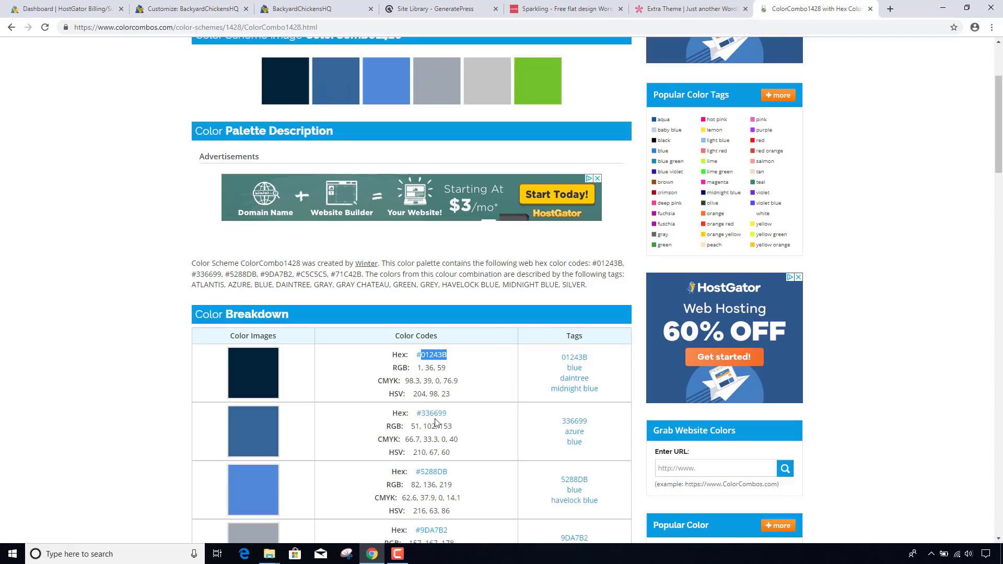
pyautogui.doubleClick(433, 472)
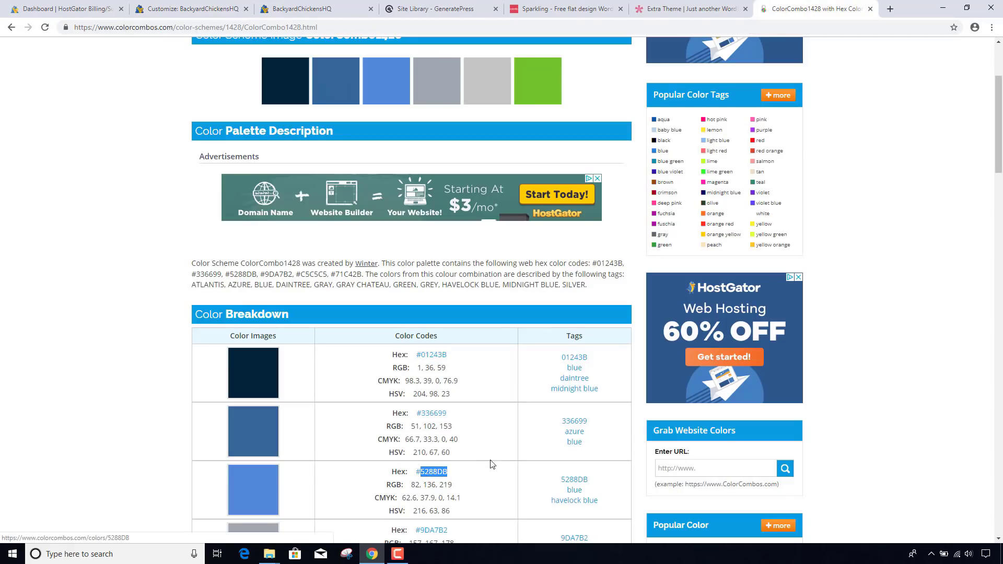
pyautogui.click(193, 9)
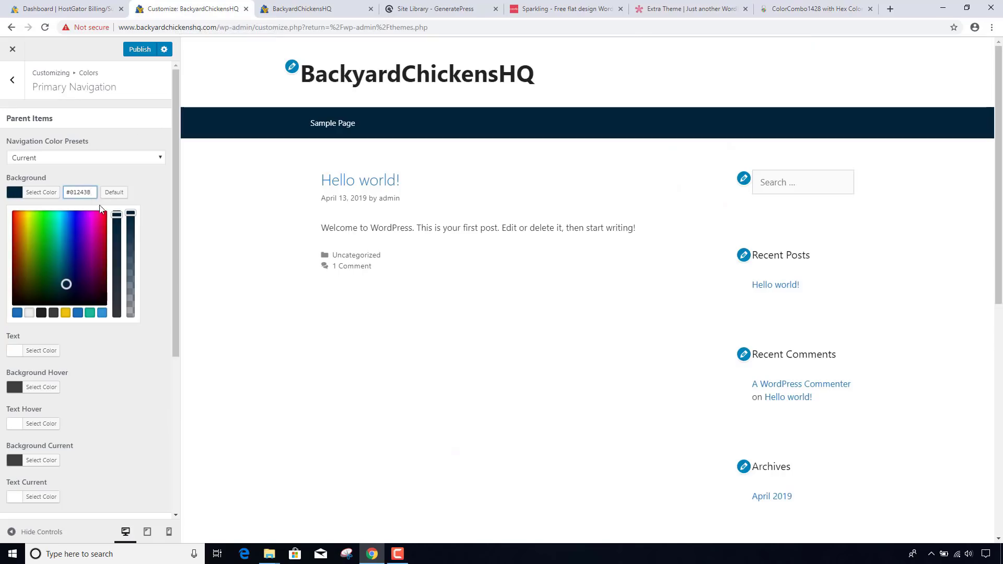
pyautogui.doubleClick(83, 192)
pyautogui.write('5288db')
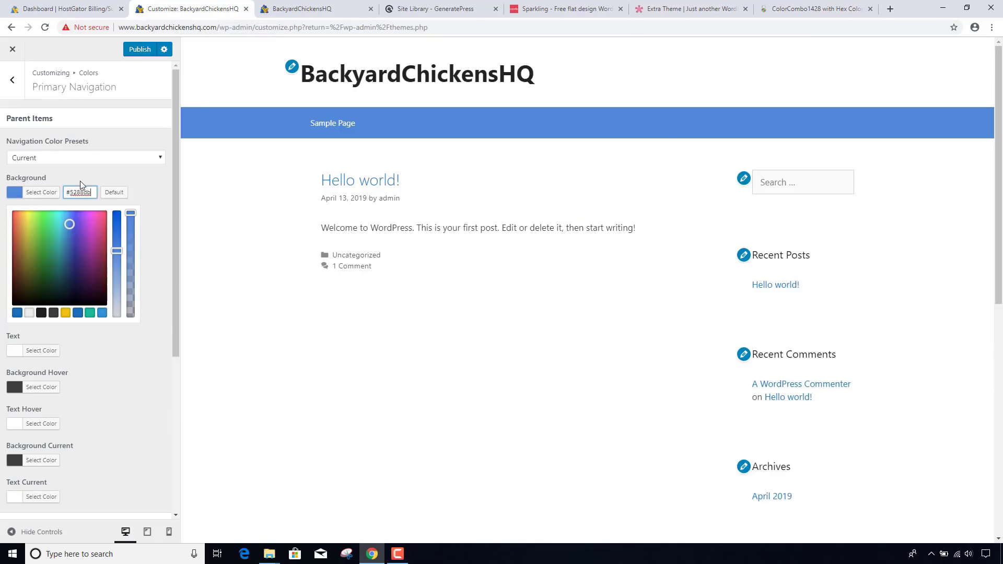
pyautogui.click(11, 86)
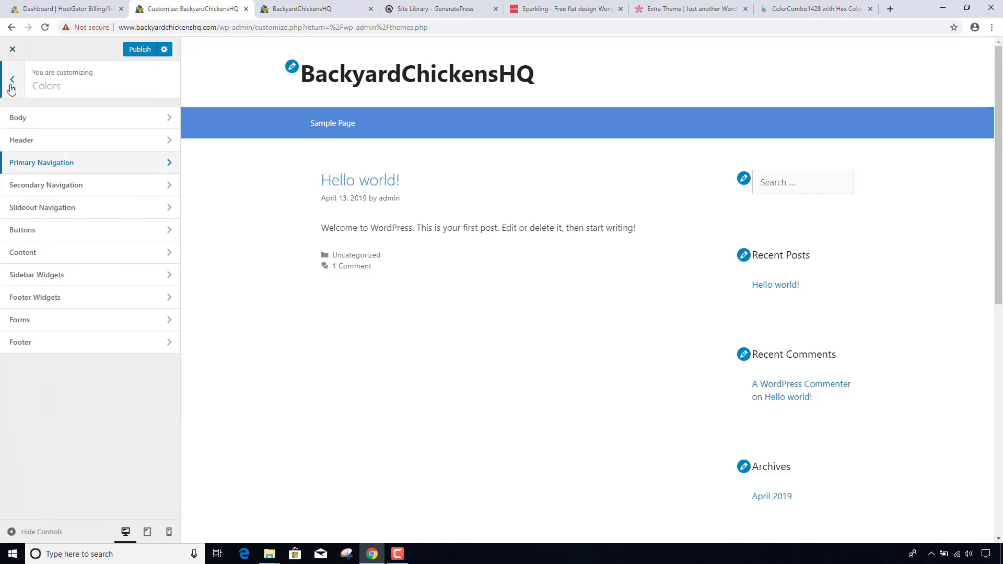
# - Change the Header width from Full to Contained in the Layout settings
pyautogui.click(12, 88)
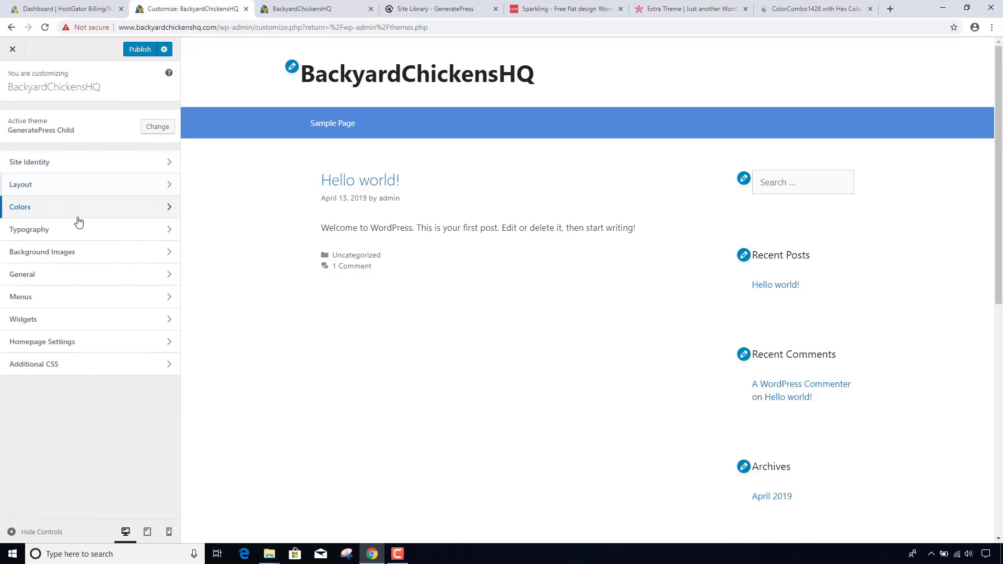
pyautogui.click(63, 186)
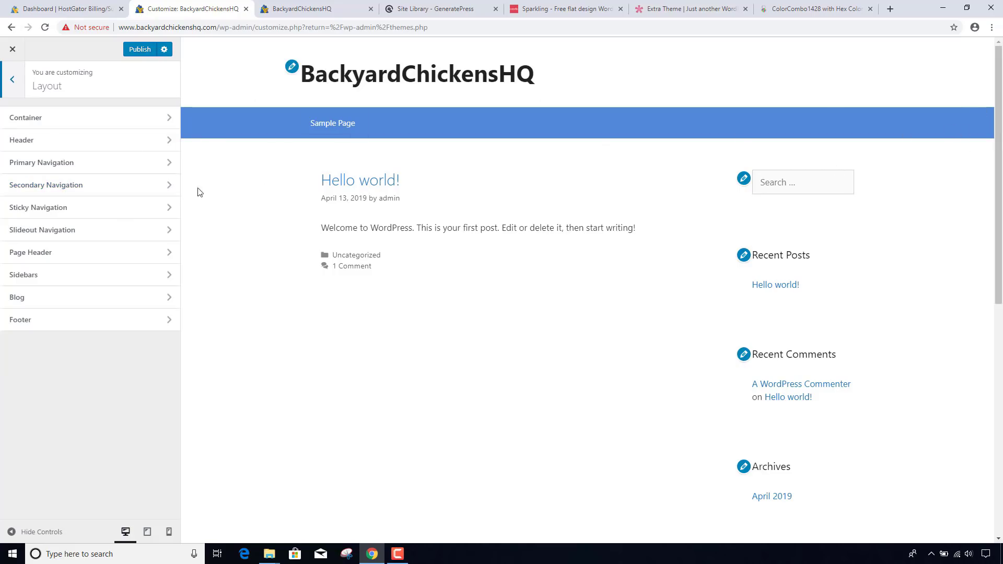
pyautogui.click(82, 147)
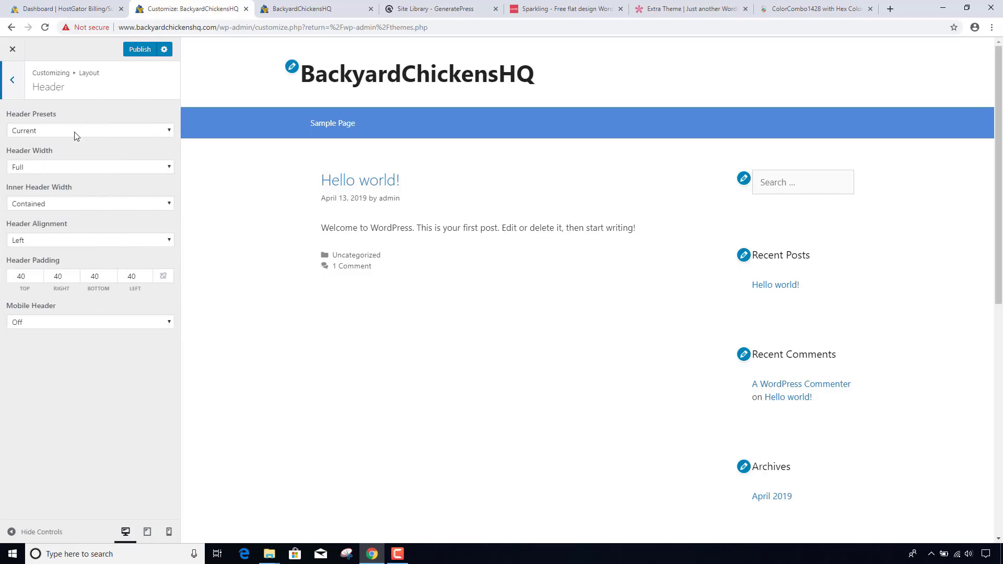
pyautogui.click(58, 169)
pyautogui.click(55, 190)
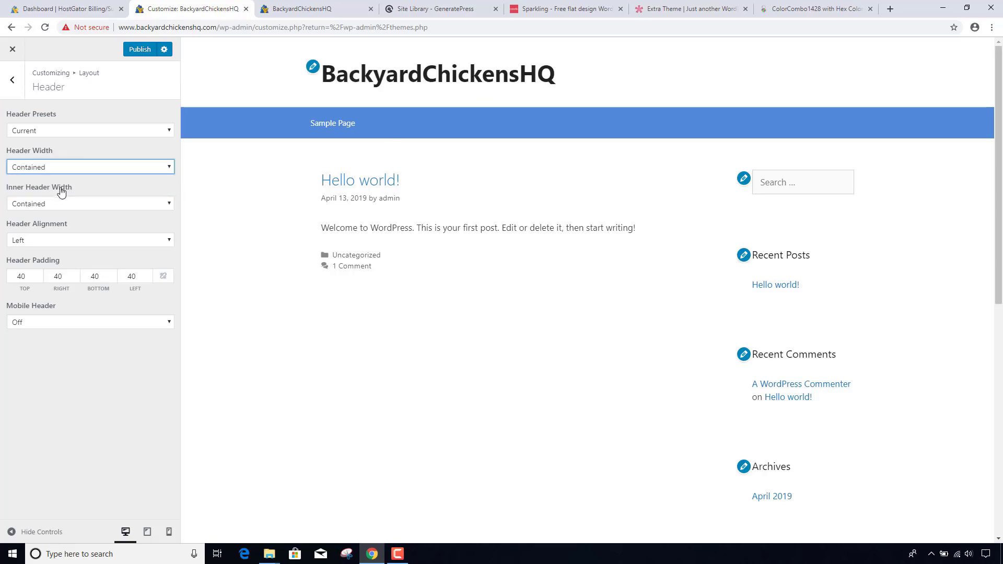
pyautogui.click(12, 88)
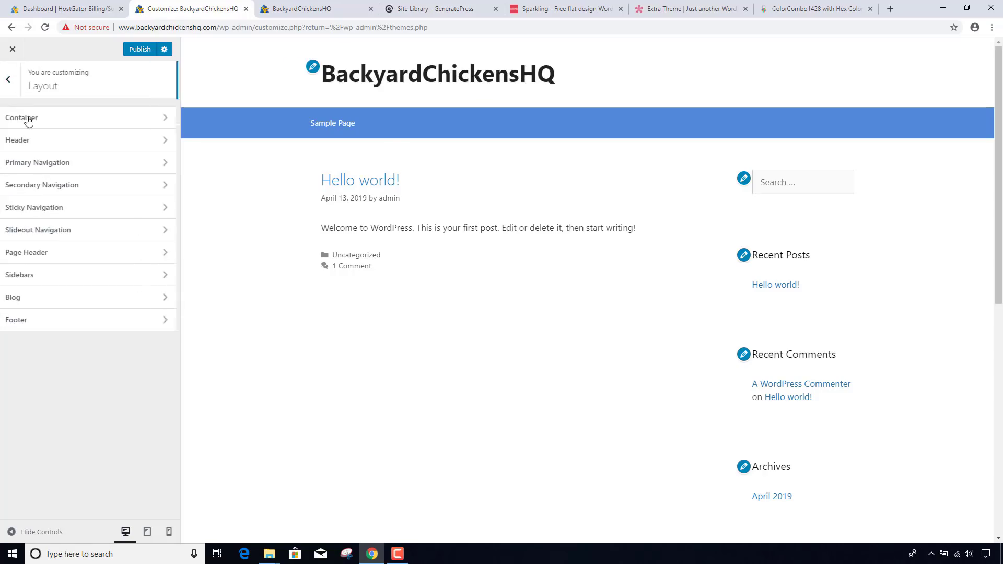
# - Set the Primary Navigation width to Contained and publish the changes
pyautogui.click(50, 163)
pyautogui.click(49, 162)
pyautogui.click(46, 188)
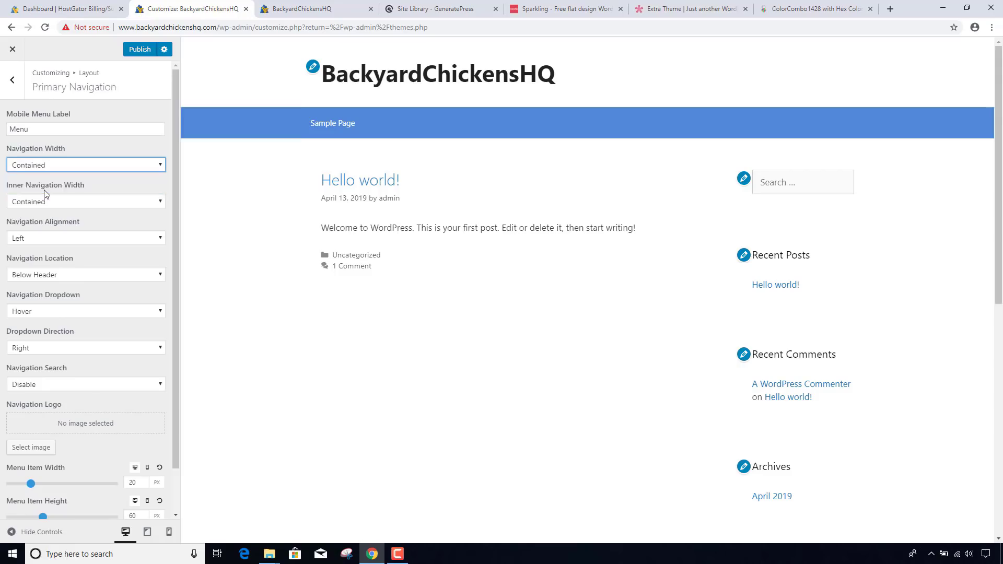
pyautogui.press('Escape')
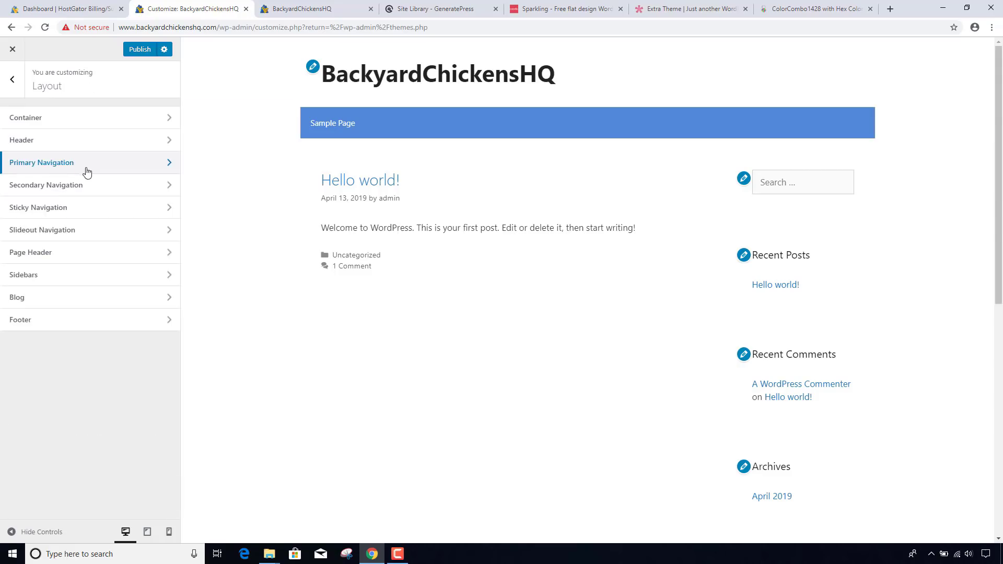
pyautogui.click(132, 53)
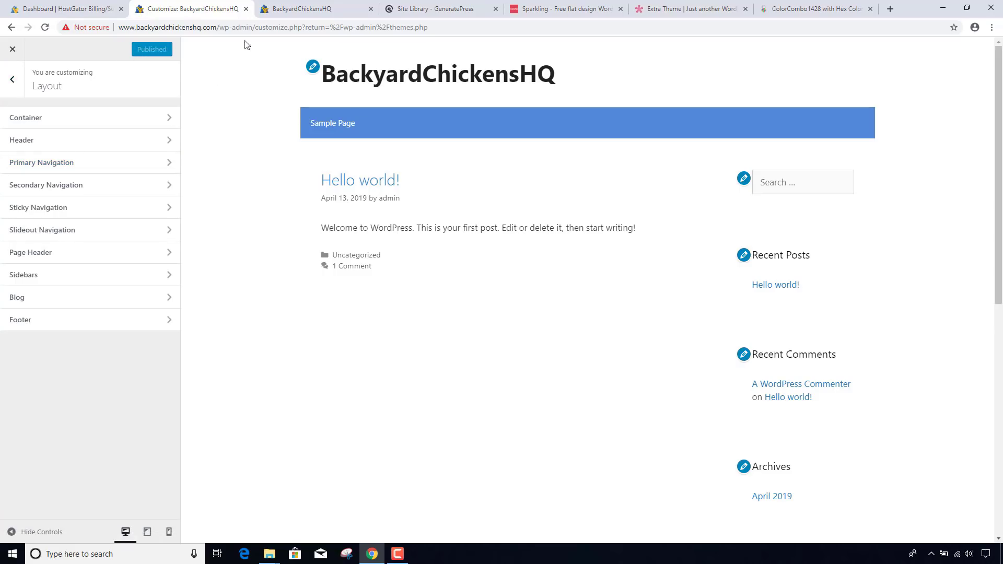
pyautogui.click(277, 9)
pyautogui.click(259, 29)
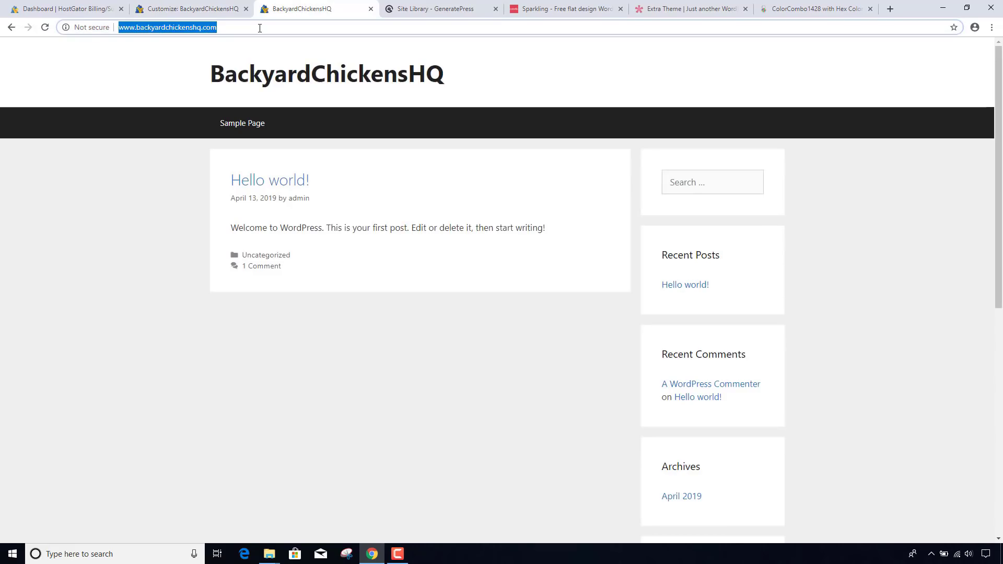
pyautogui.press('Return')
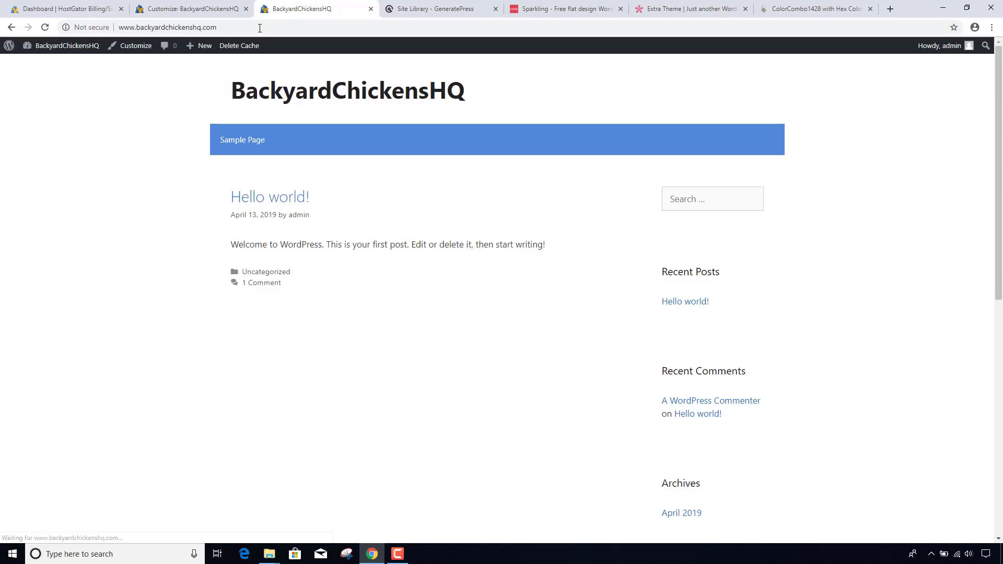
pyautogui.scroll(-2, 486, 199)
pyautogui.scroll(2, 481, 220)
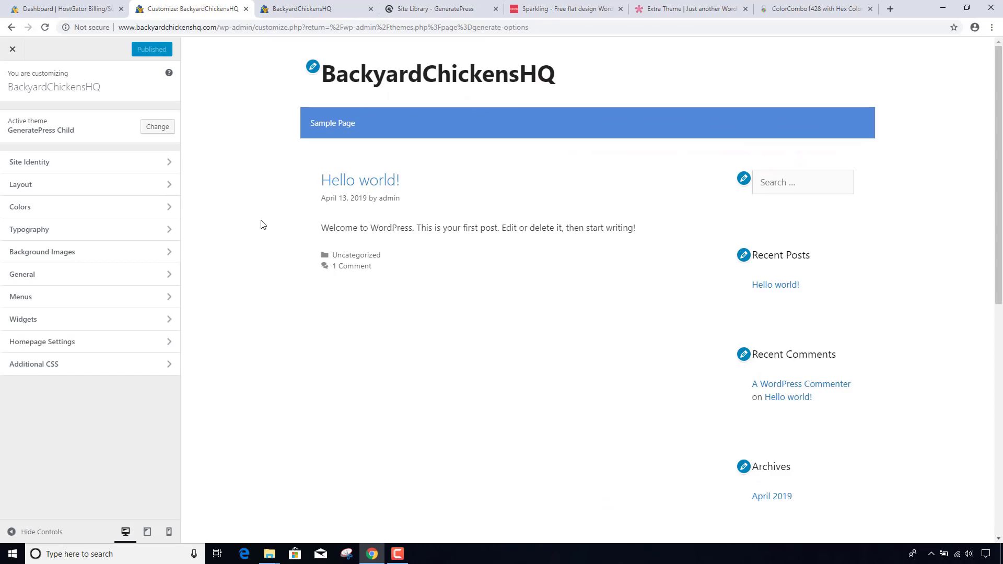
pyautogui.click(442, 9)
pyautogui.scroll(-3, 365, 177)
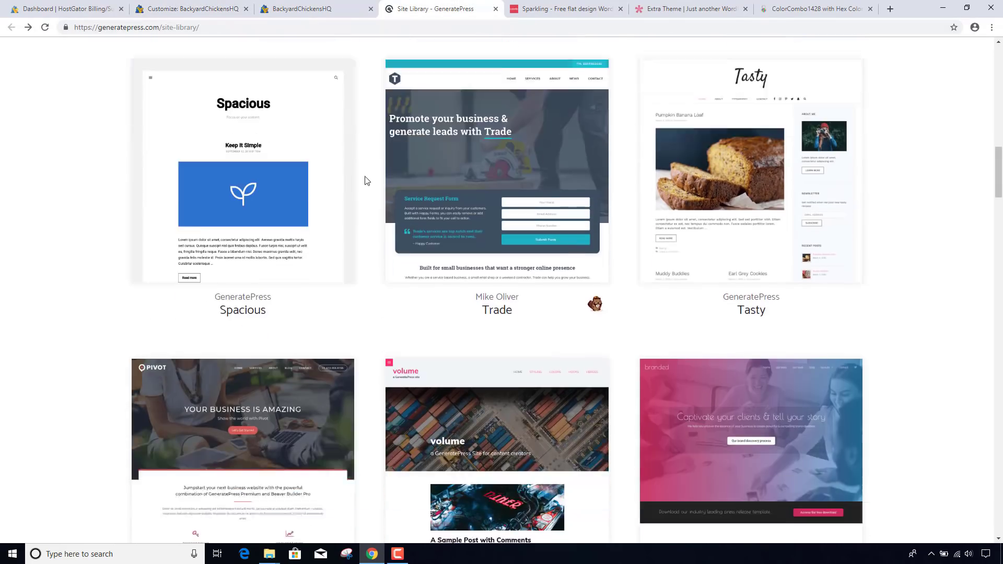
pyautogui.scroll(-3, 365, 180)
pyautogui.scroll(6, 365, 180)
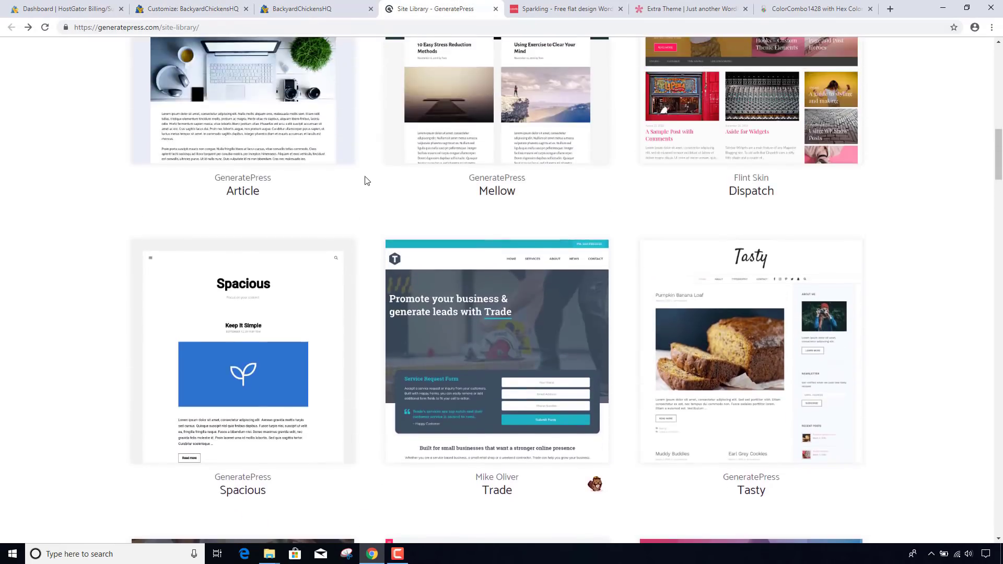
pyautogui.scroll(5, 365, 180)
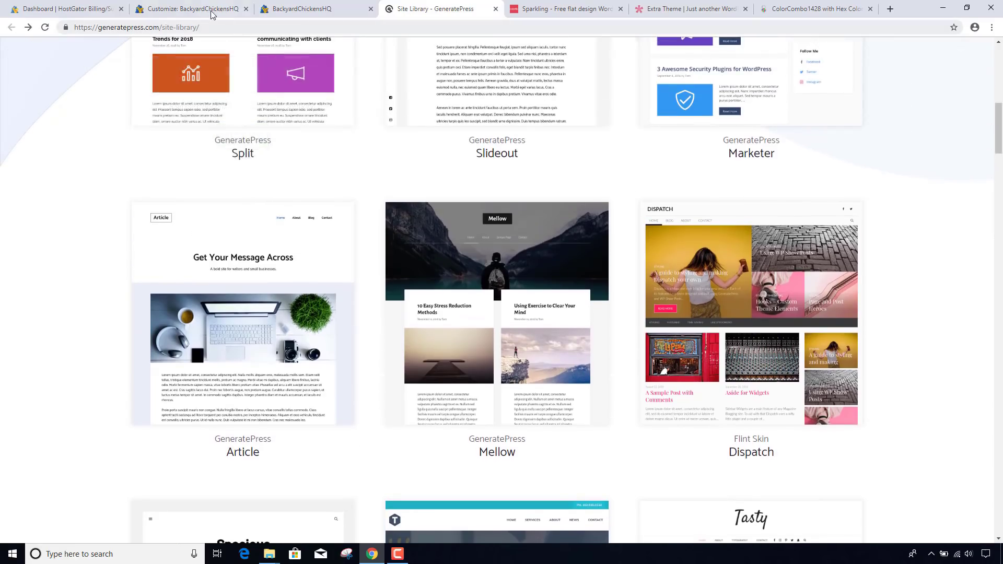
pyautogui.click(212, 13)
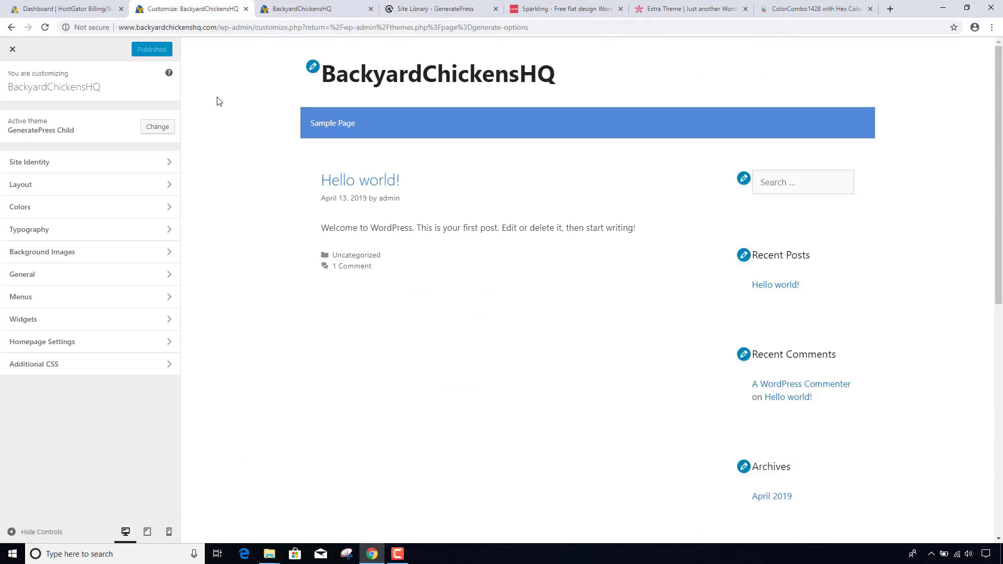
# - Import the generate-settings-export JSON file in GeneratePress, then reopen the Customizer
pyautogui.click(19, 55)
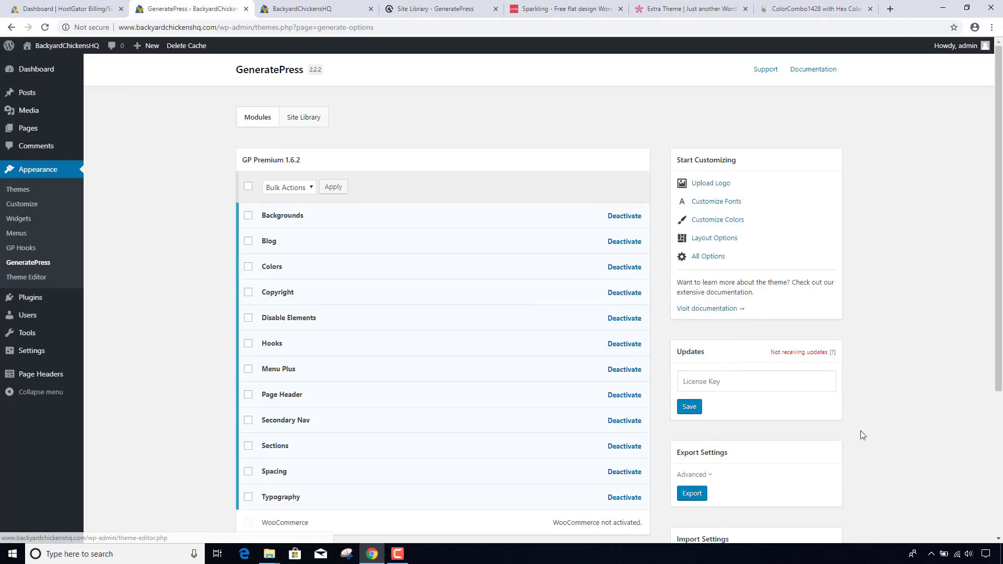
pyautogui.scroll(-3, 868, 449)
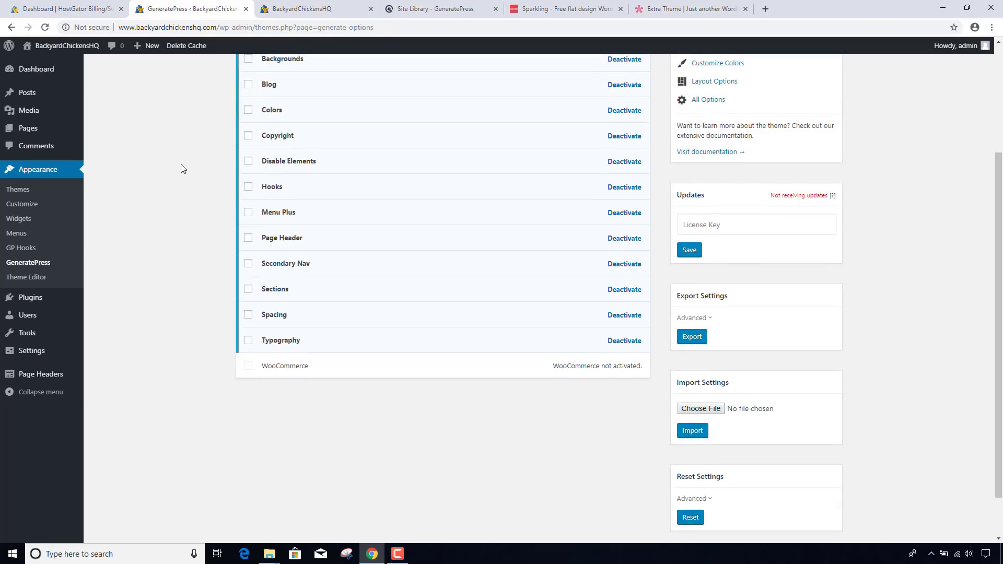
pyautogui.scroll(3, 183, 171)
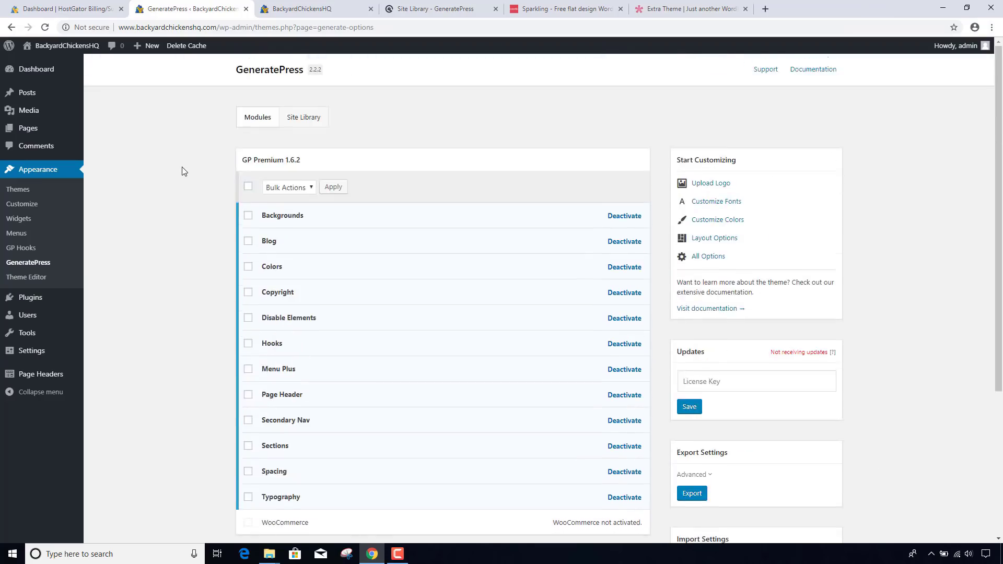
pyautogui.scroll(-2, 182, 171)
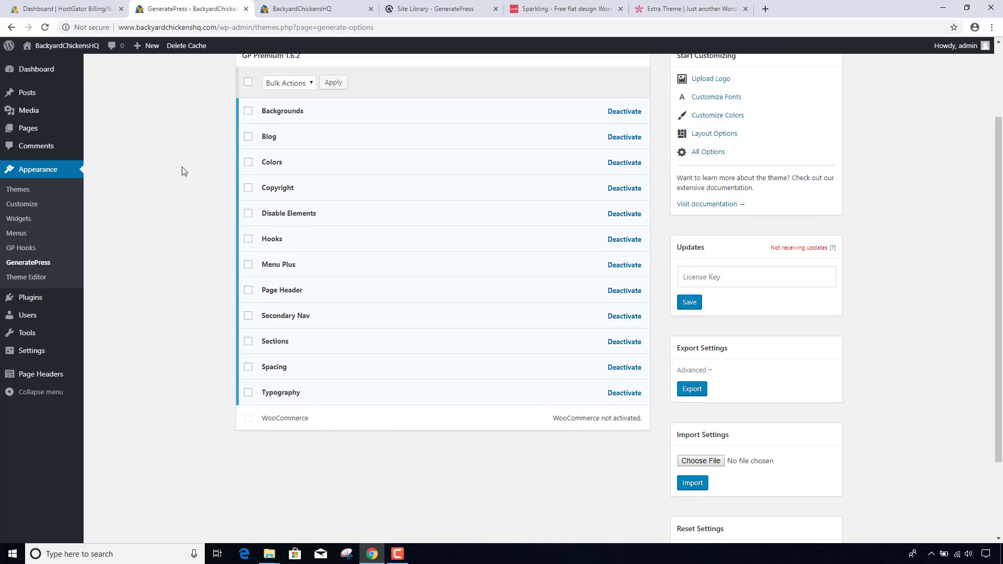
pyautogui.scroll(-2, 183, 173)
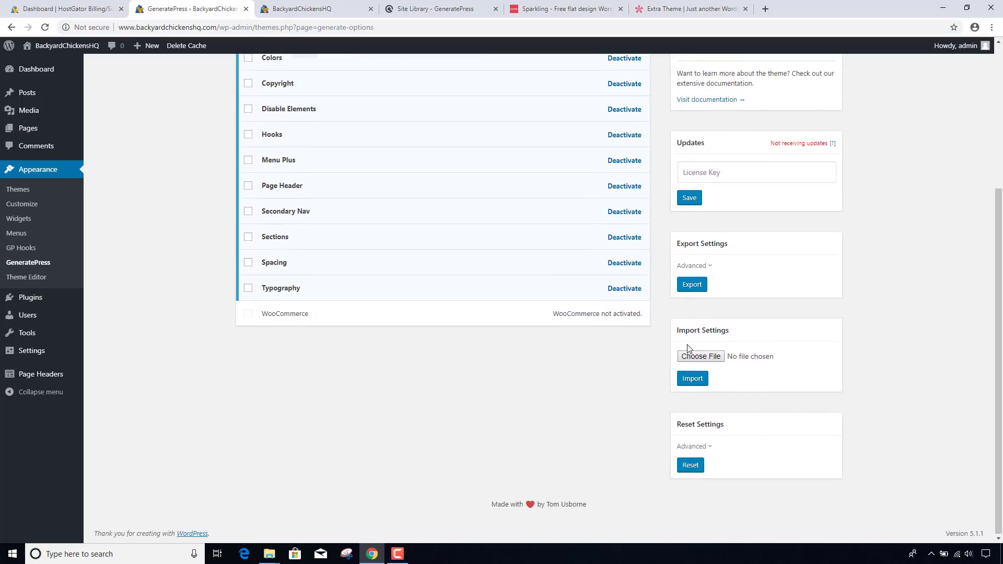
pyautogui.click(695, 356)
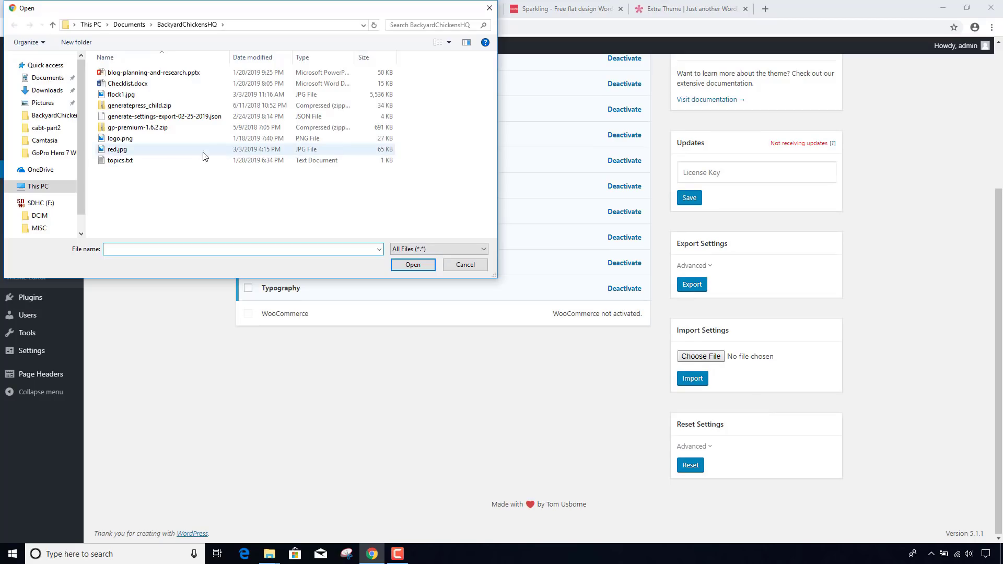
pyautogui.doubleClick(154, 117)
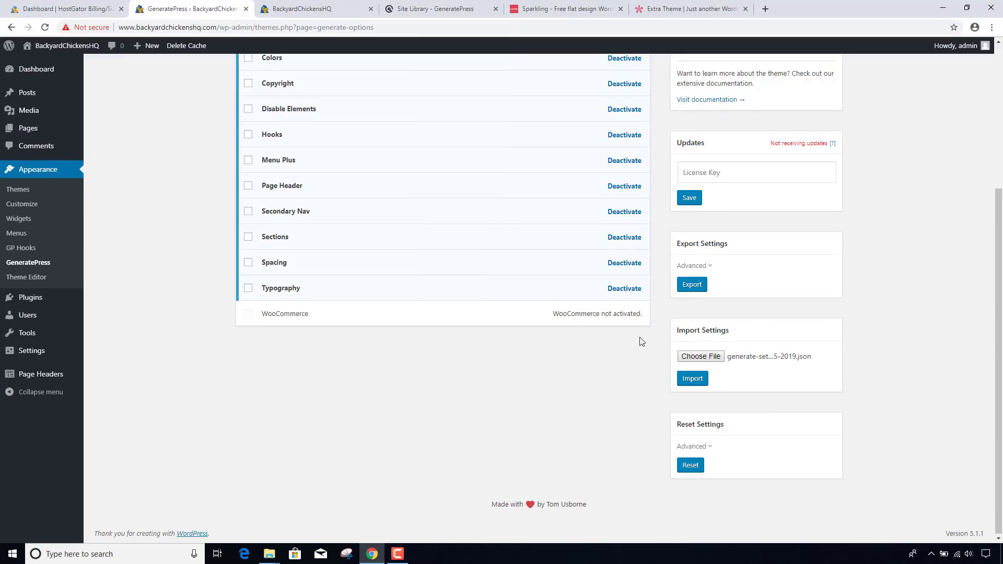
pyautogui.click(699, 381)
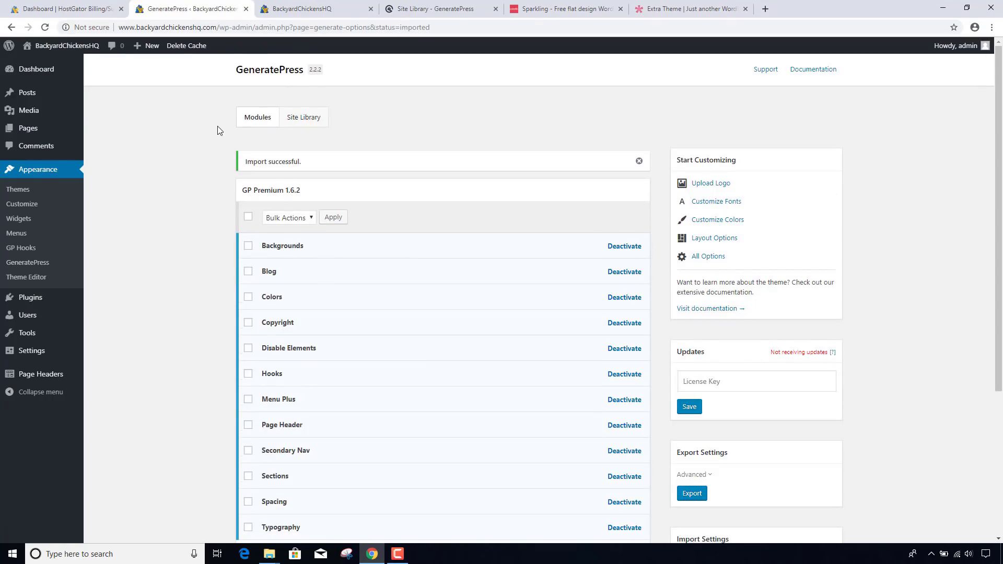
pyautogui.click(53, 206)
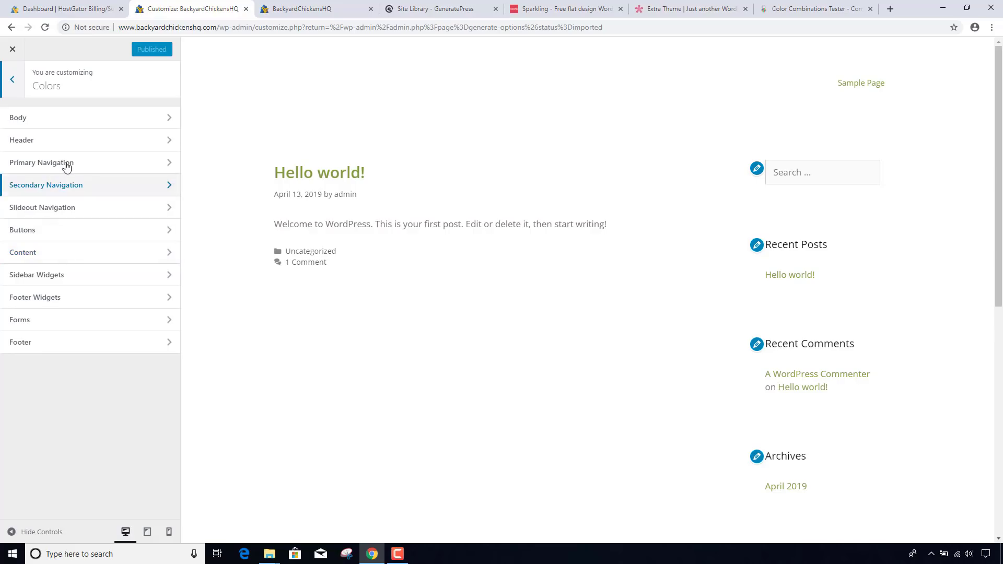
# - Set the Body link colour to pink #f20056 and publish it
pyautogui.click(19, 117)
pyautogui.click(42, 201)
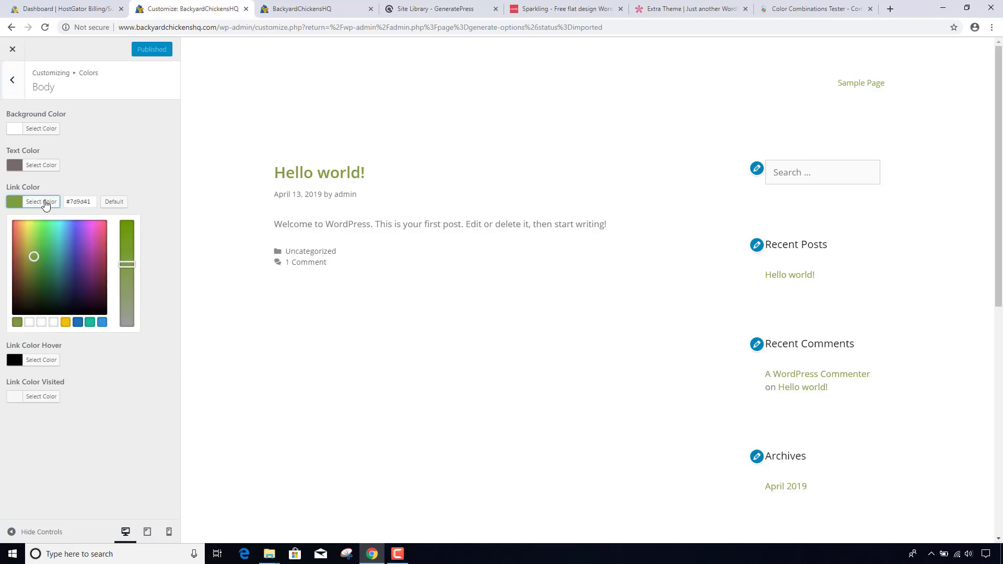
pyautogui.moveTo(69, 203); pyautogui.dragTo(91, 202)
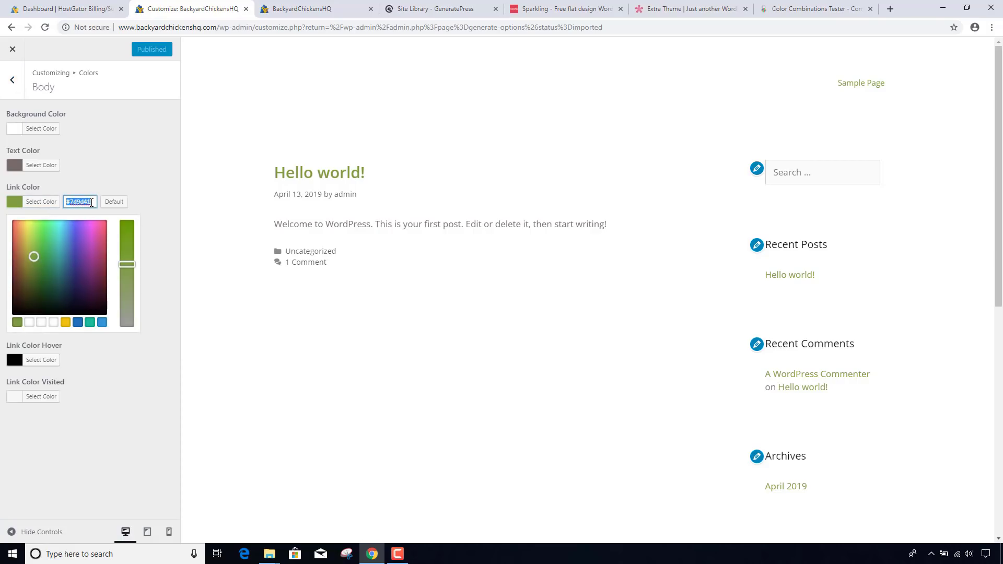
pyautogui.hotkey('ctrl', 'Tab')
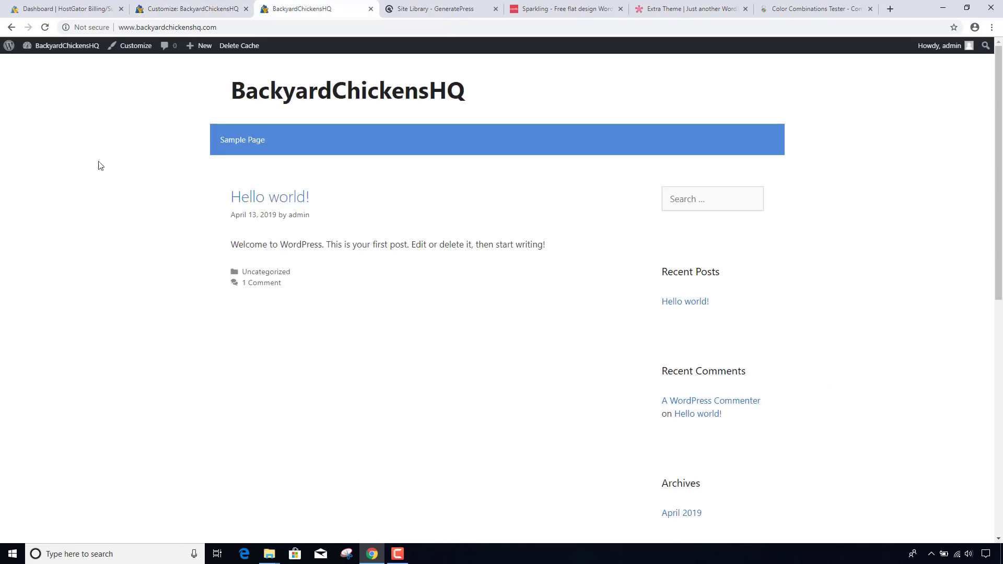
pyautogui.click(202, 14)
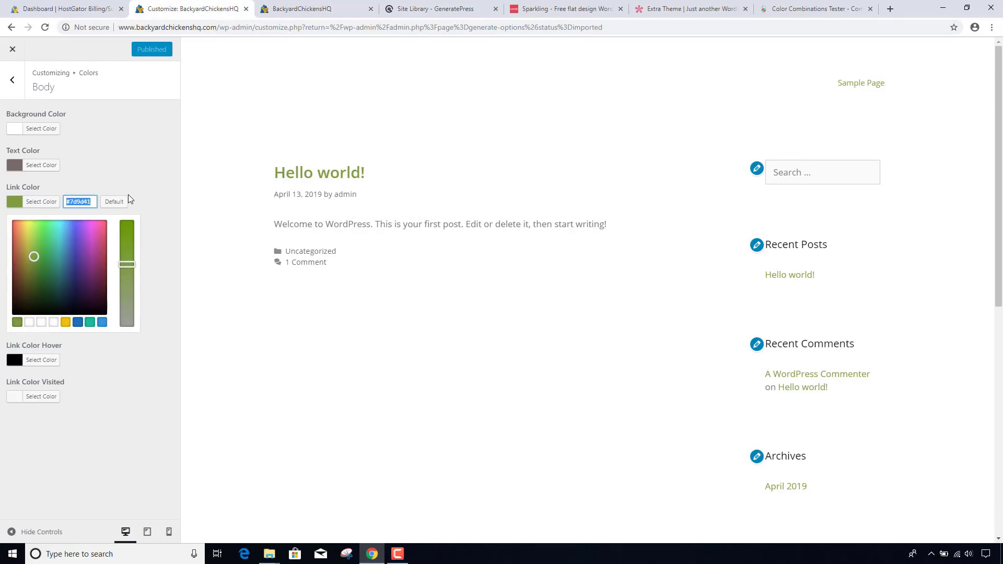
pyautogui.press('BackSpace')
pyautogui.write('#f20056')
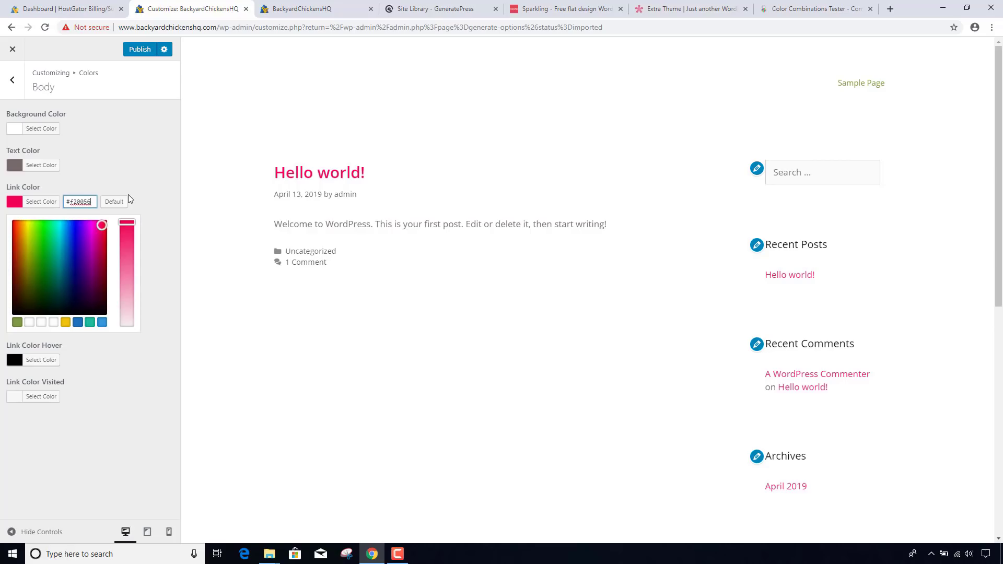
pyautogui.click(138, 50)
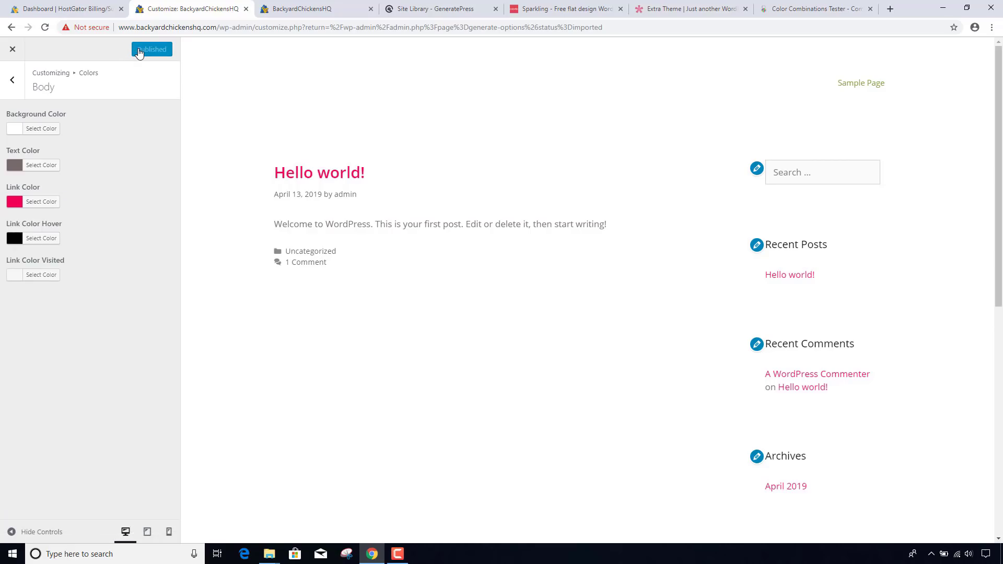
# - Paste a new Primary Navigation text colour, removing the extra # and correcting it with a 6
pyautogui.click(12, 79)
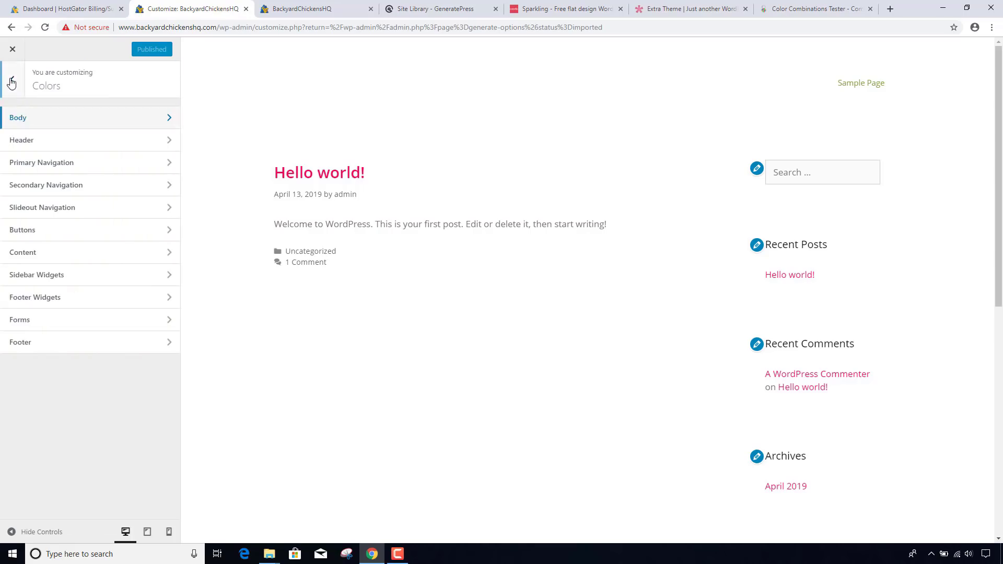
pyautogui.click(58, 162)
pyautogui.click(40, 229)
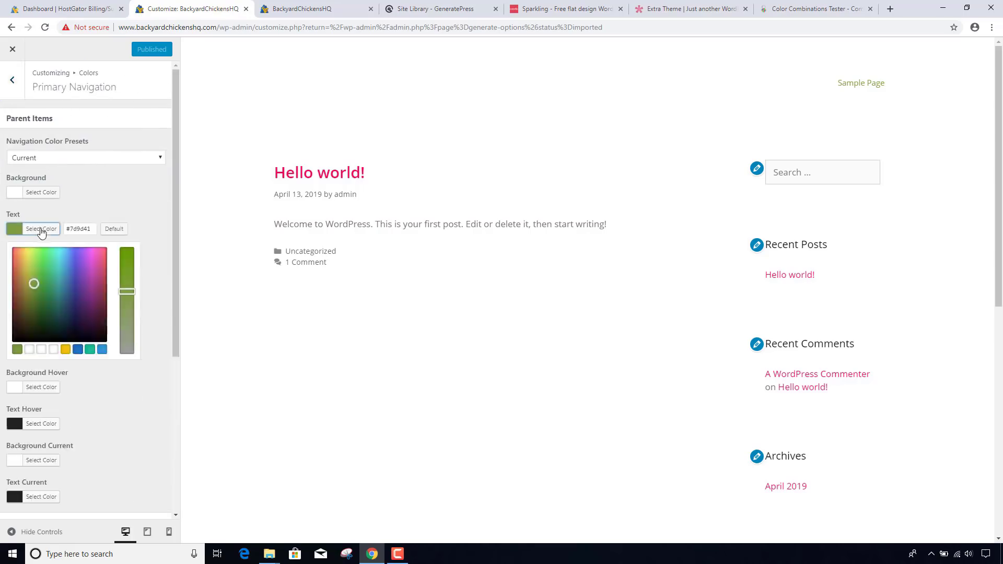
pyautogui.doubleClick(75, 229)
pyautogui.write('#F2005')
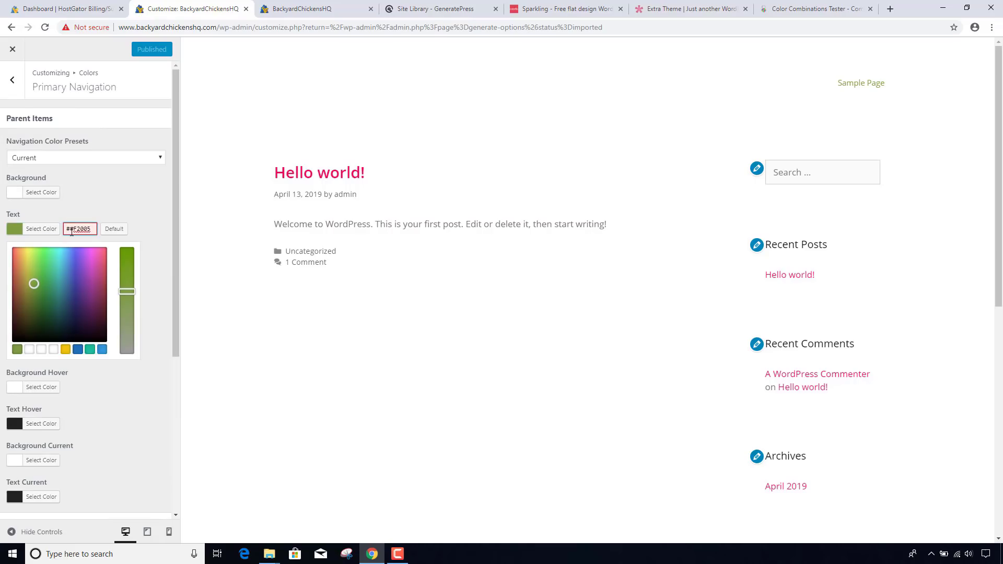
pyautogui.click(70, 228)
pyautogui.press('BackSpace')
pyautogui.write('6')
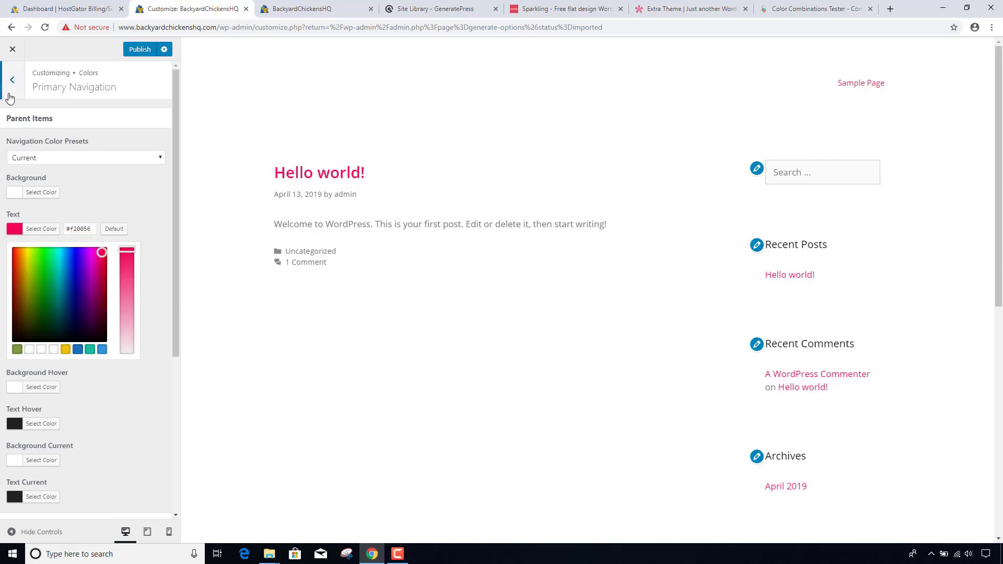
pyautogui.click(12, 93)
# - Review the Secondary and Slideout Navigation colour options, then publish
pyautogui.click(45, 186)
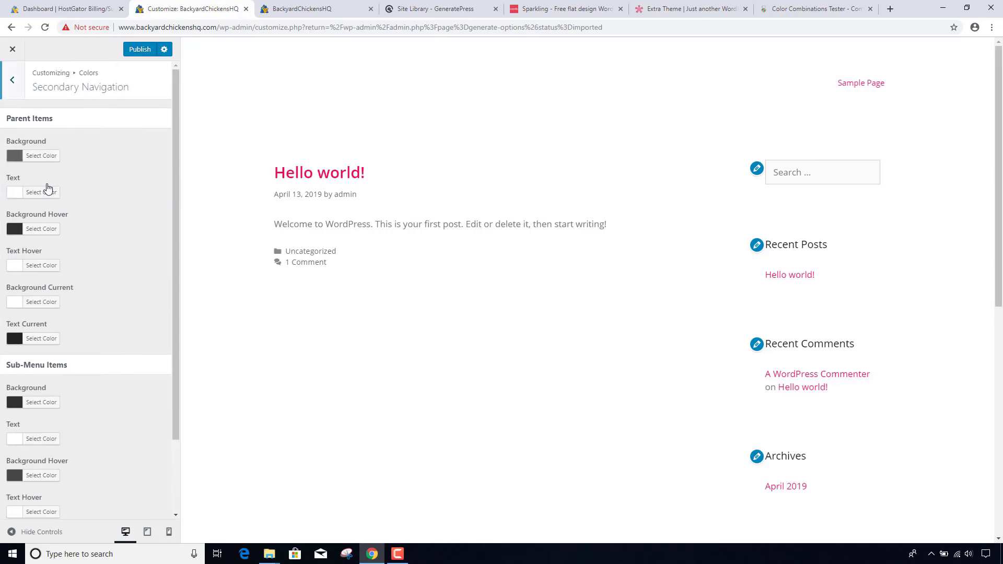
pyautogui.scroll(-2, 102, 228)
pyautogui.scroll(3, 106, 228)
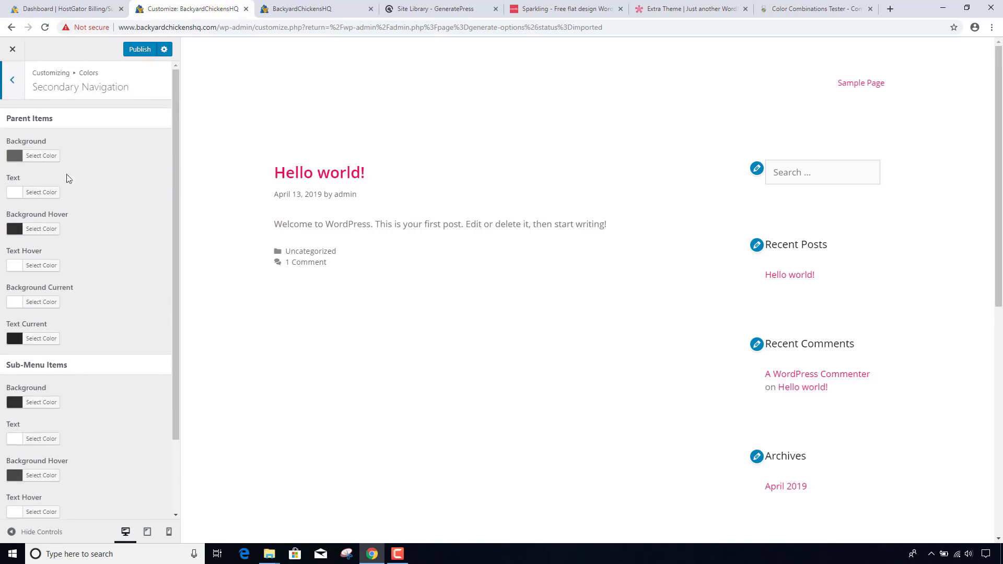
pyautogui.click(12, 79)
pyautogui.click(65, 210)
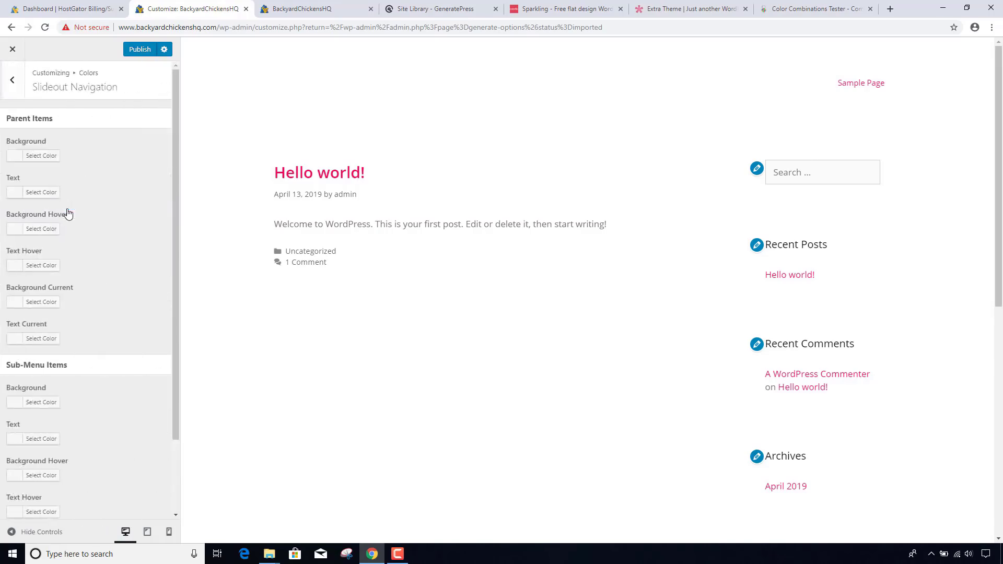
pyautogui.click(12, 81)
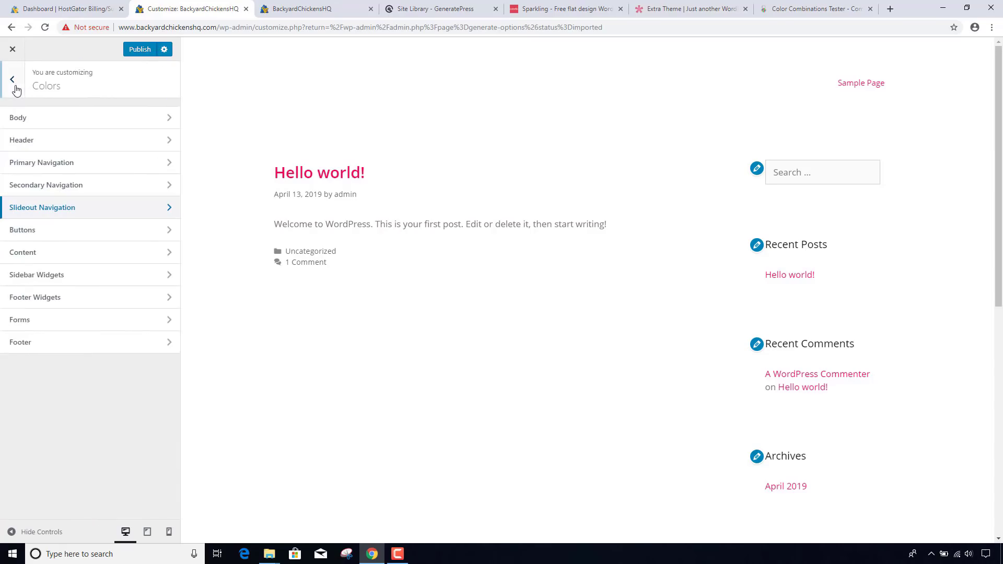
pyautogui.click(137, 50)
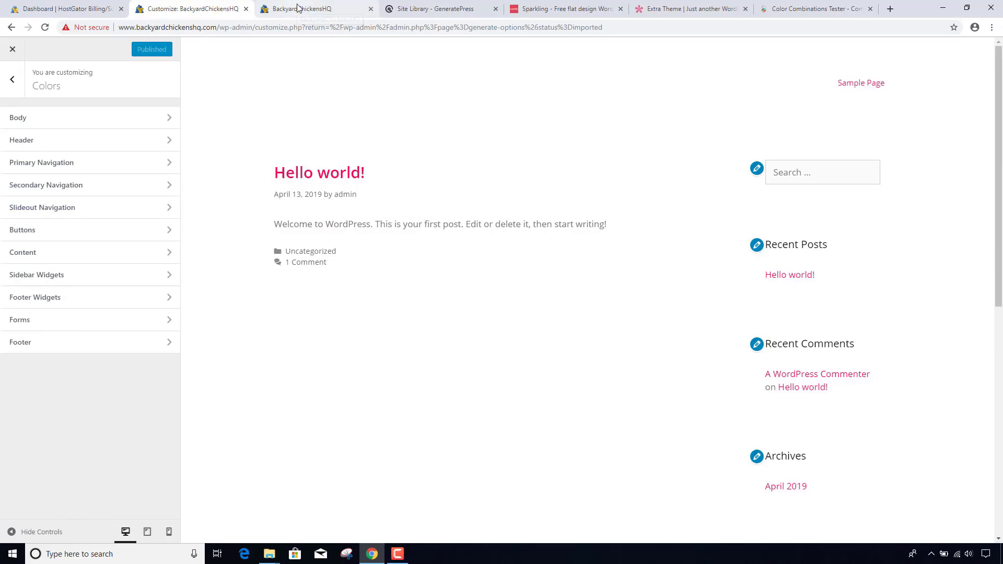
# - Upload logo.png as the site logo from Site Identity
pyautogui.click(12, 80)
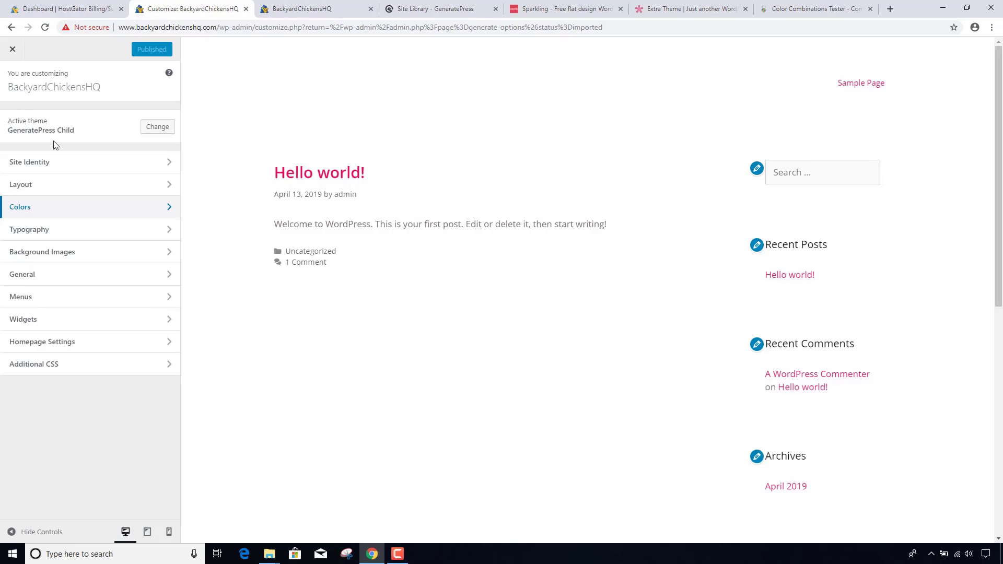
pyautogui.click(67, 166)
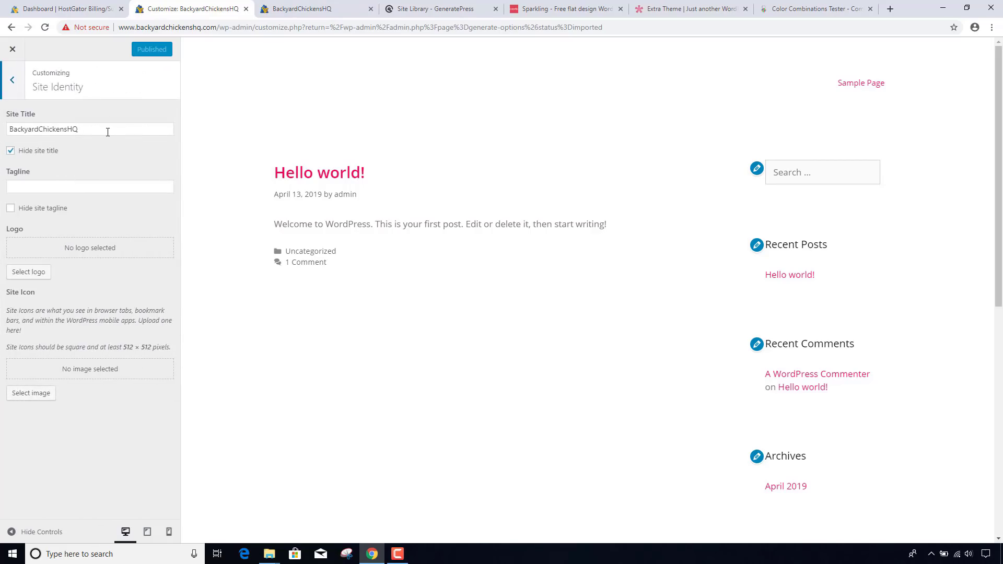
pyautogui.moveTo(113, 131); pyautogui.dragTo(1, 134)
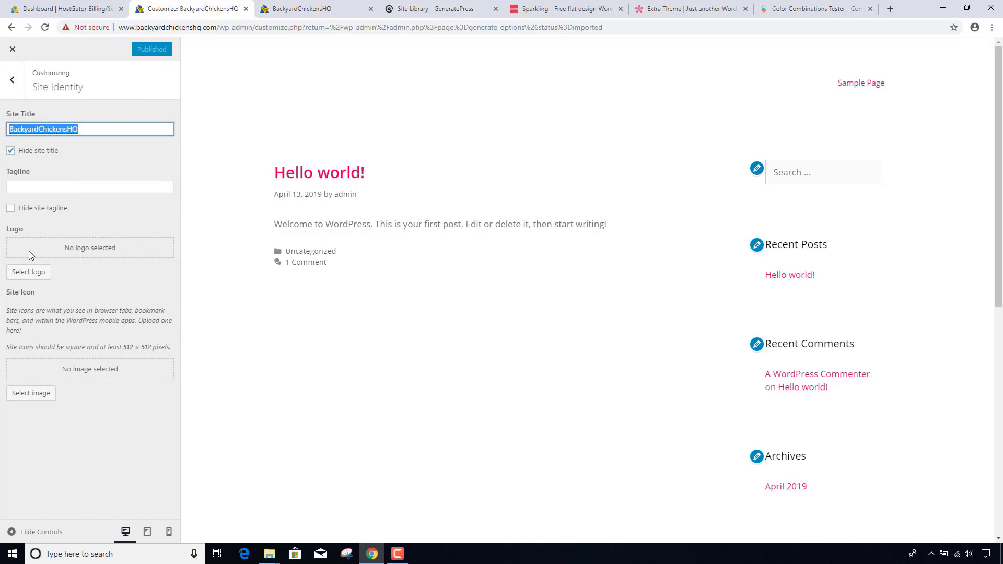
pyautogui.click(26, 272)
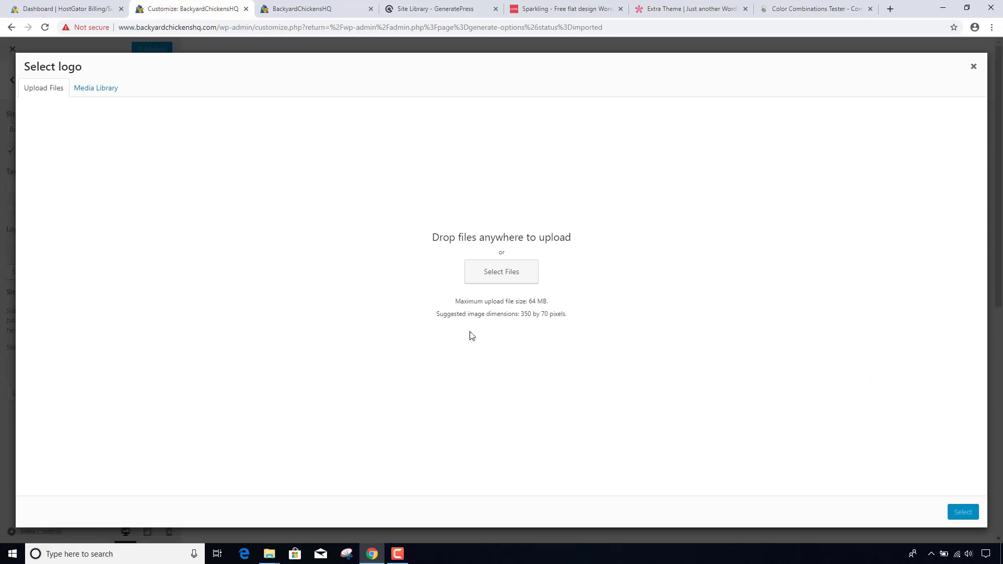
pyautogui.click(504, 282)
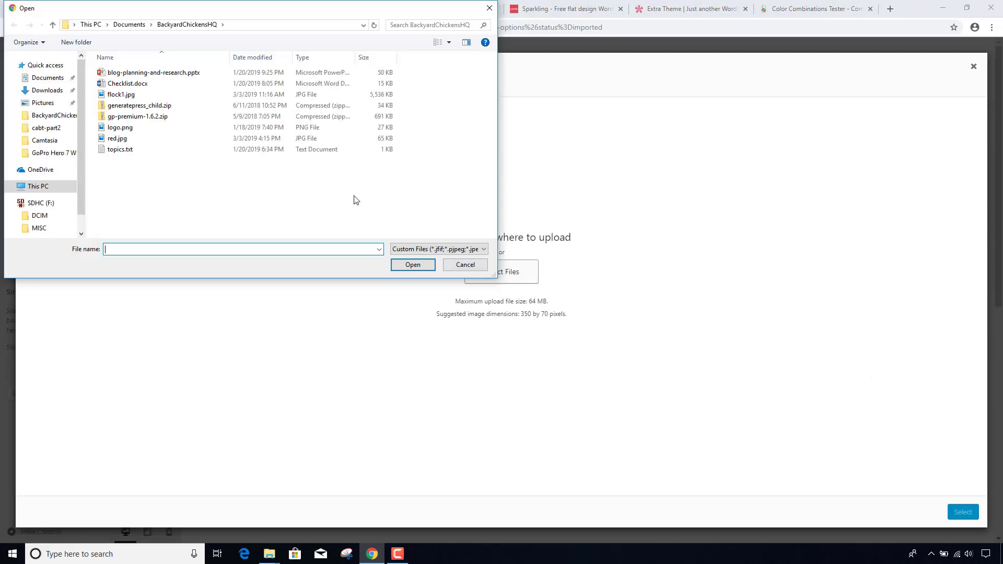
pyautogui.doubleClick(140, 131)
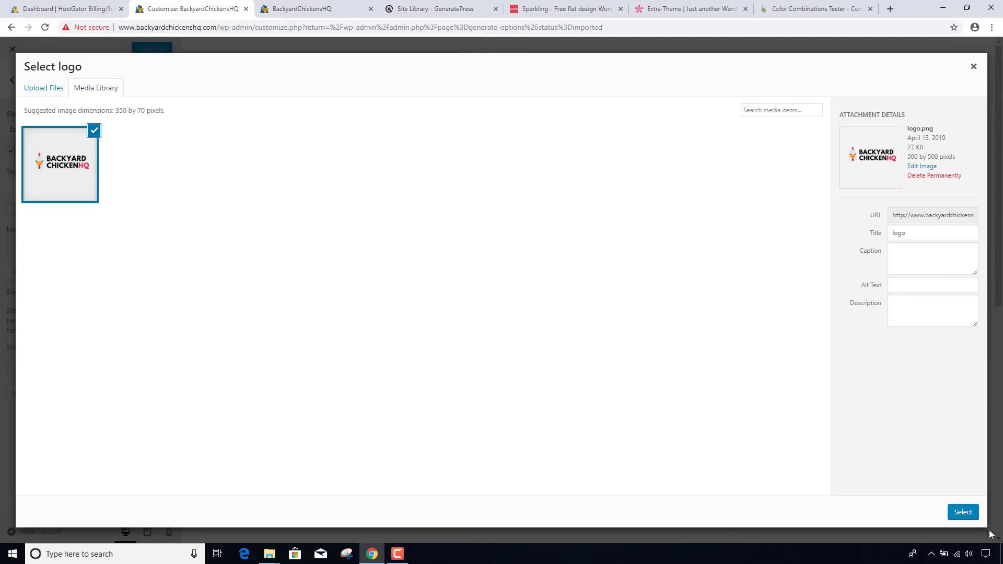
# - Title the logo 'Backyard Chickens HQ' with matching alt text and description, skipping cropping
pyautogui.moveTo(918, 232); pyautogui.dragTo(832, 243)
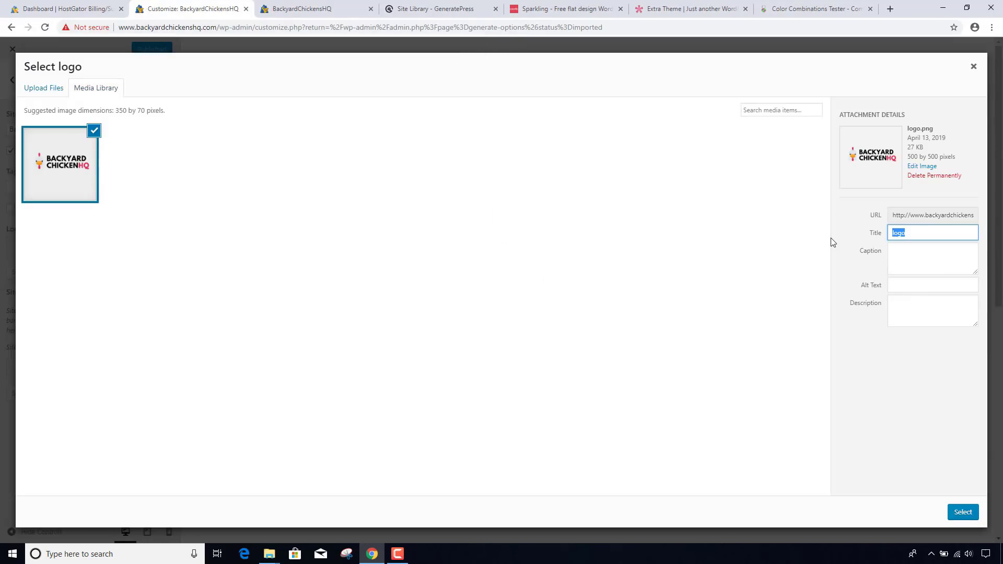
pyautogui.write('Bac')
pyautogui.hotkey('ctrl', 'a')
pyautogui.hotkey('ctrl', 'c')
pyautogui.click(929, 290)
pyautogui.hotkey('ctrl', 'v')
pyautogui.click(927, 319)
pyautogui.hotkey('ctrl', 'v')
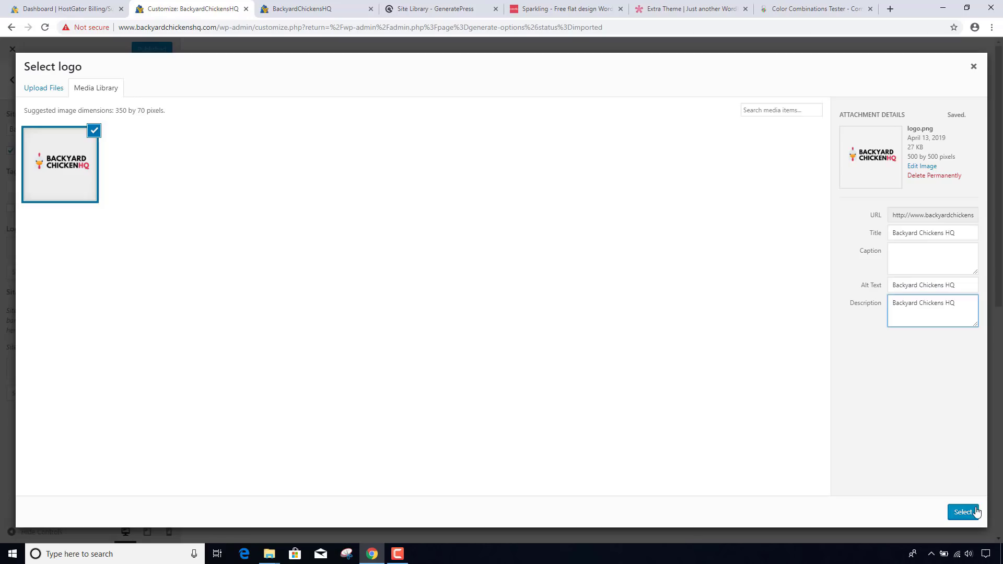
pyautogui.click(976, 513)
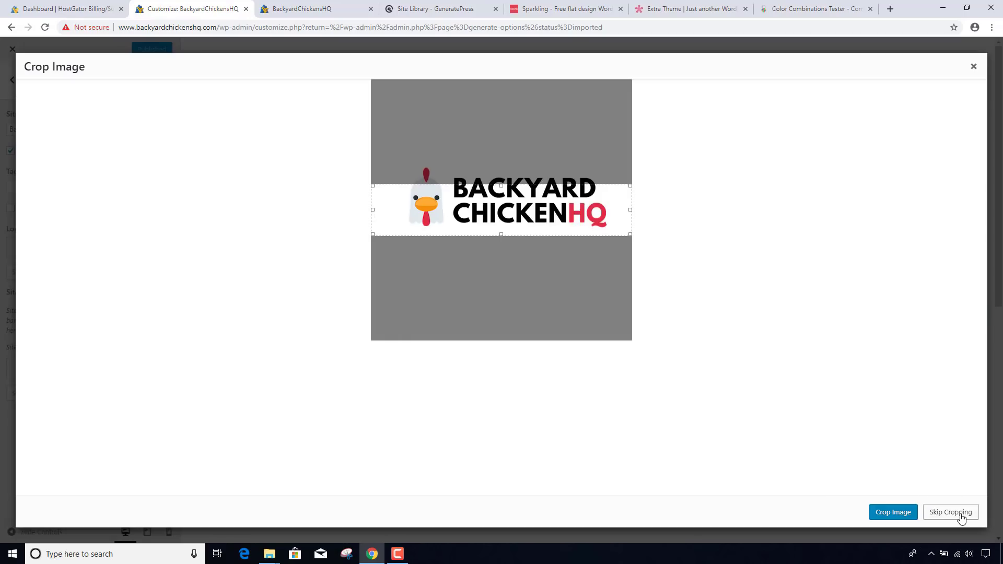
pyautogui.click(960, 516)
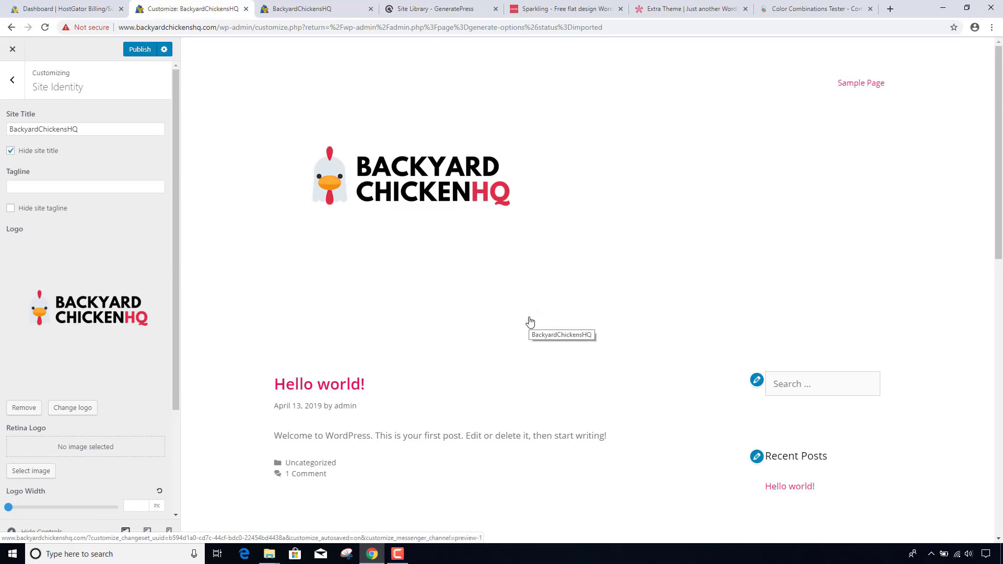
# - Drag the Logo Width slider to 260 px and publish the Site Identity change
pyautogui.scroll(-2, 529, 322)
pyautogui.scroll(2, 532, 320)
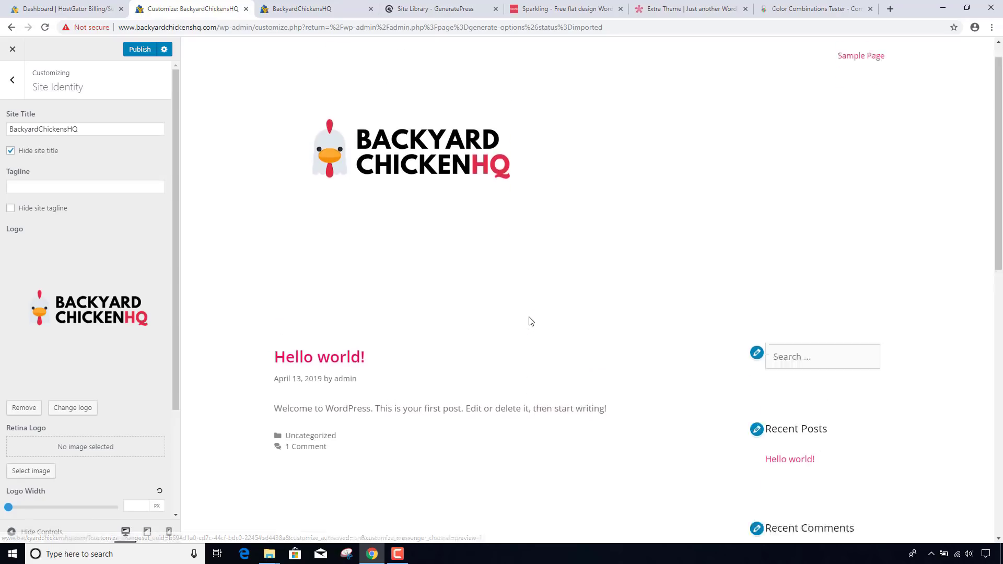
pyautogui.scroll(-1, 493, 326)
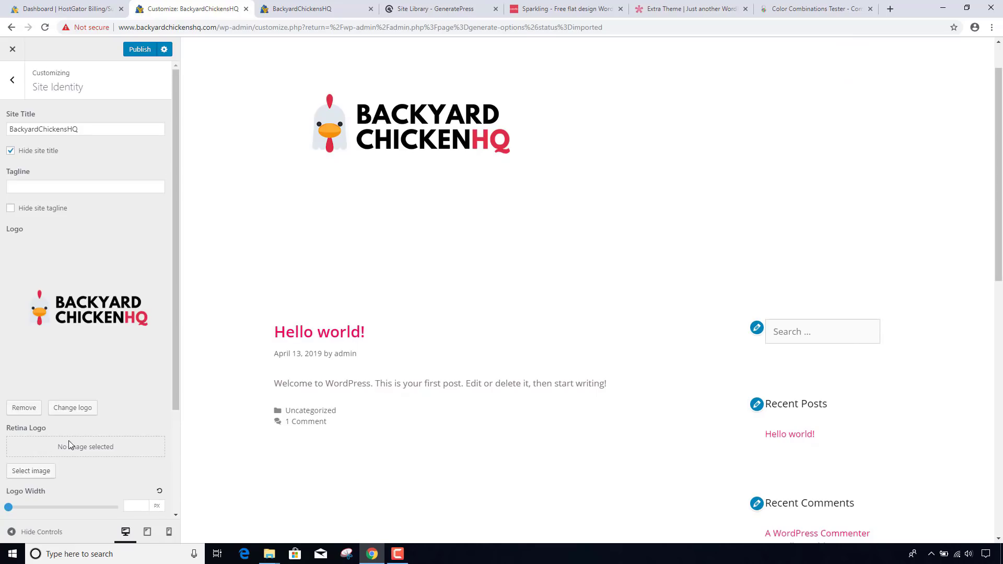
pyautogui.scroll(-3, 69, 445)
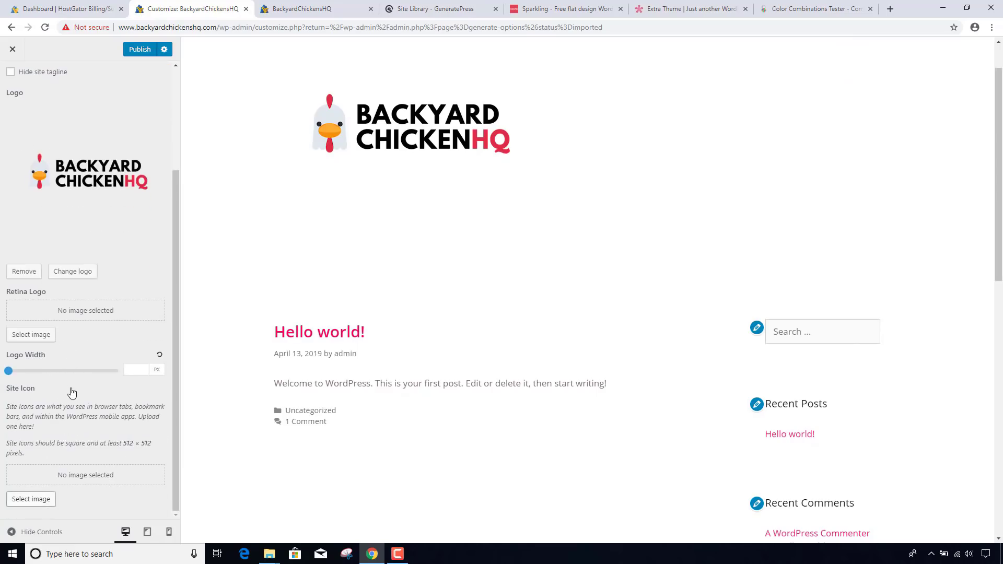
pyautogui.moveTo(8, 371); pyautogui.dragTo(14, 372)
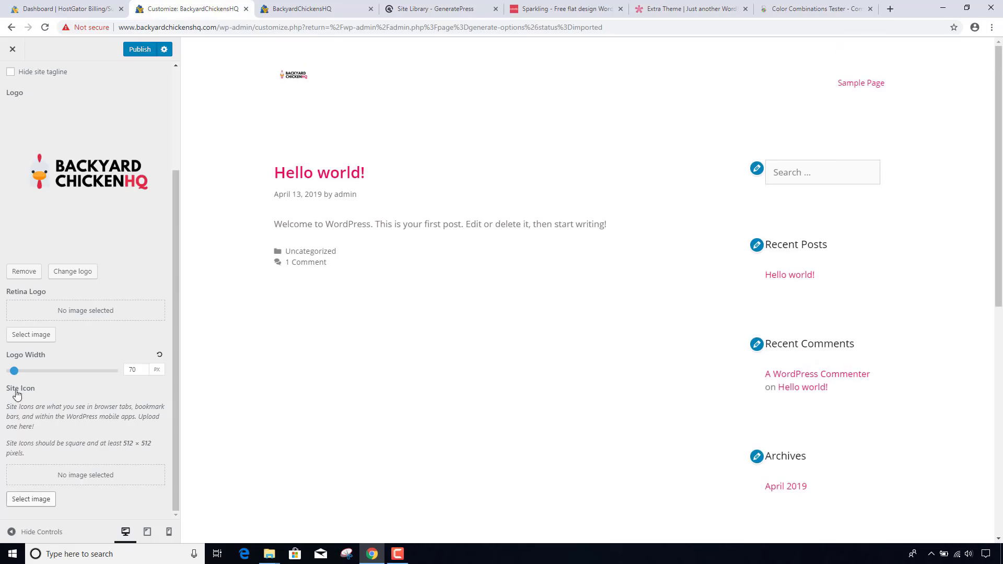
pyautogui.moveTo(17, 373); pyautogui.dragTo(42, 377)
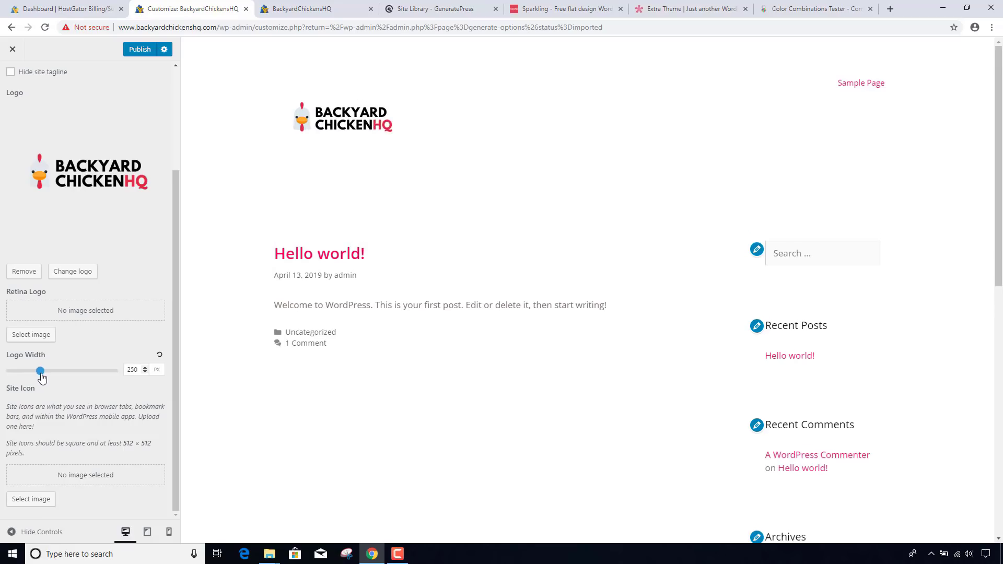
pyautogui.moveTo(42, 378); pyautogui.dragTo(42, 378)
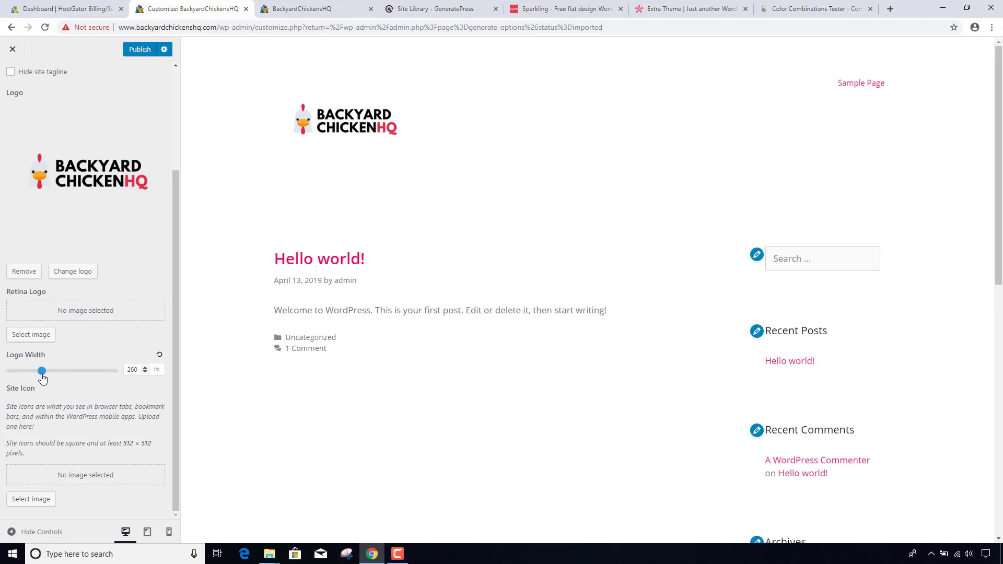
pyautogui.click(141, 49)
# - Reload the live BackyardChickensHQ site and scroll through it to check the new logo
pyautogui.click(301, 11)
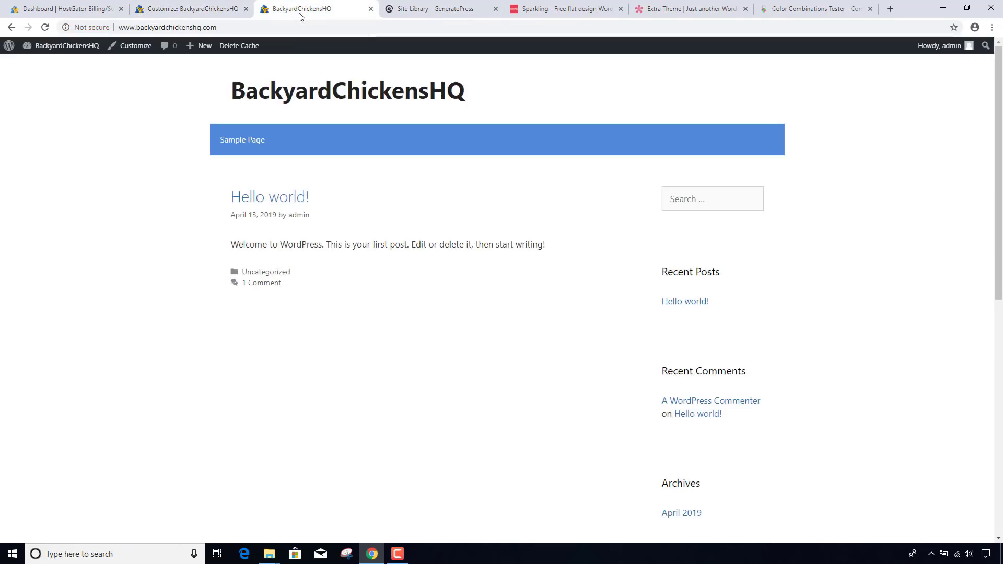
pyautogui.click(299, 26)
pyautogui.press('Return')
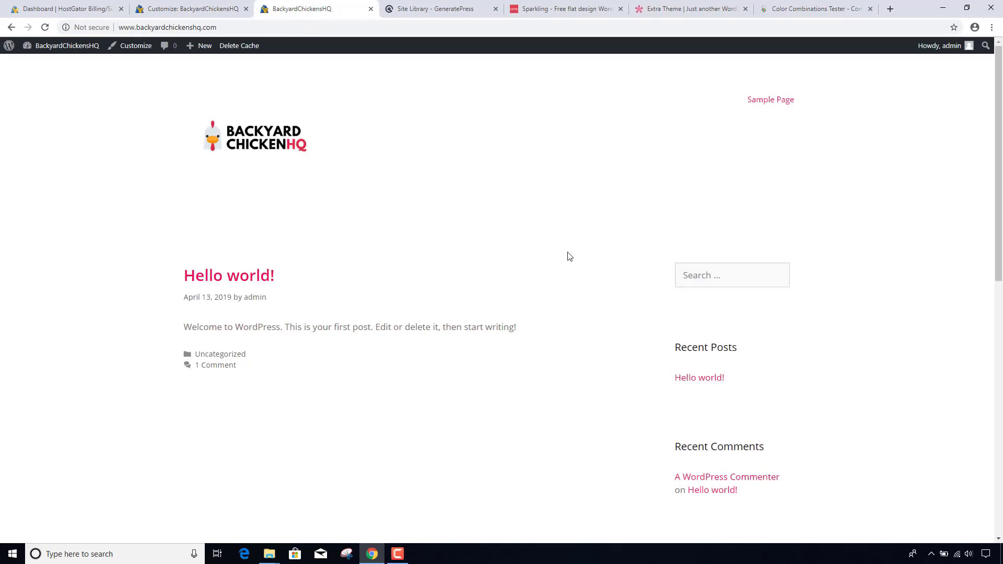
pyautogui.scroll(-10, 569, 256)
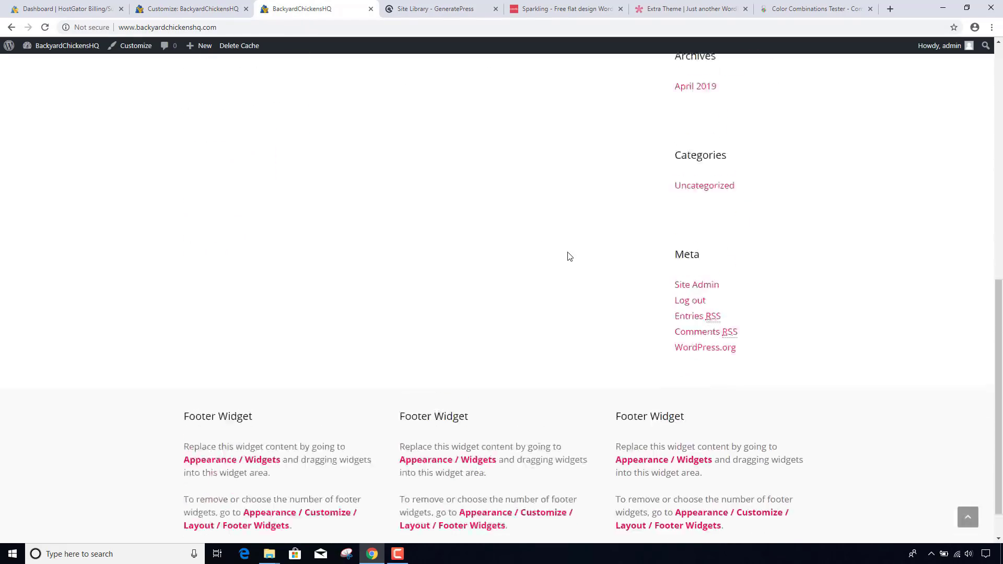
pyautogui.scroll(10, 570, 256)
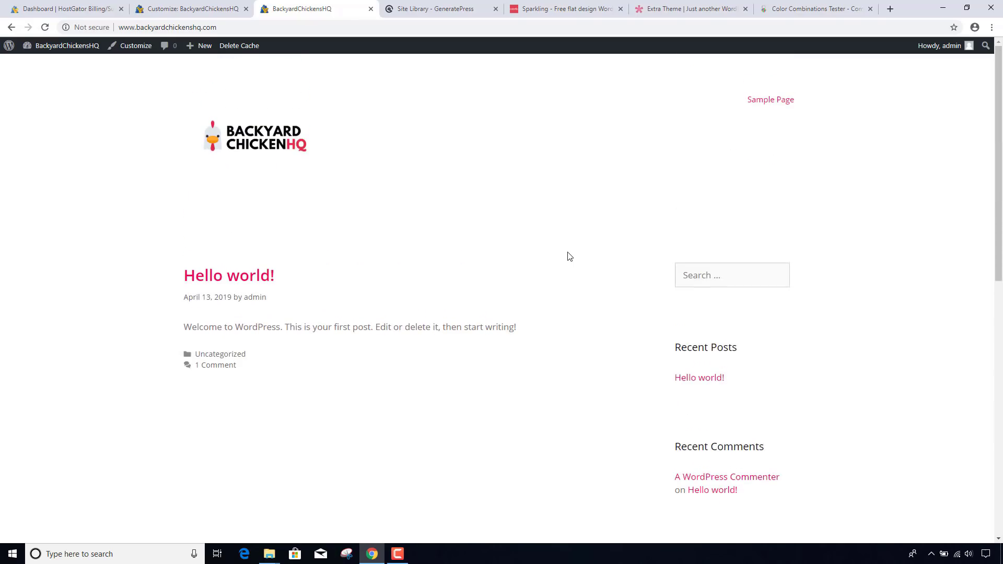
pyautogui.scroll(-10, 569, 256)
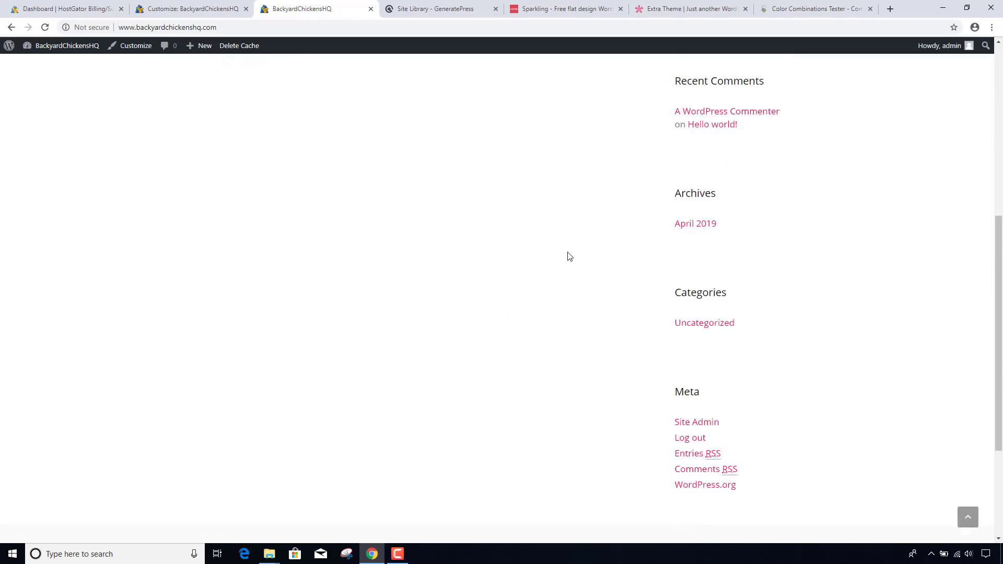
pyautogui.scroll(10, 569, 256)
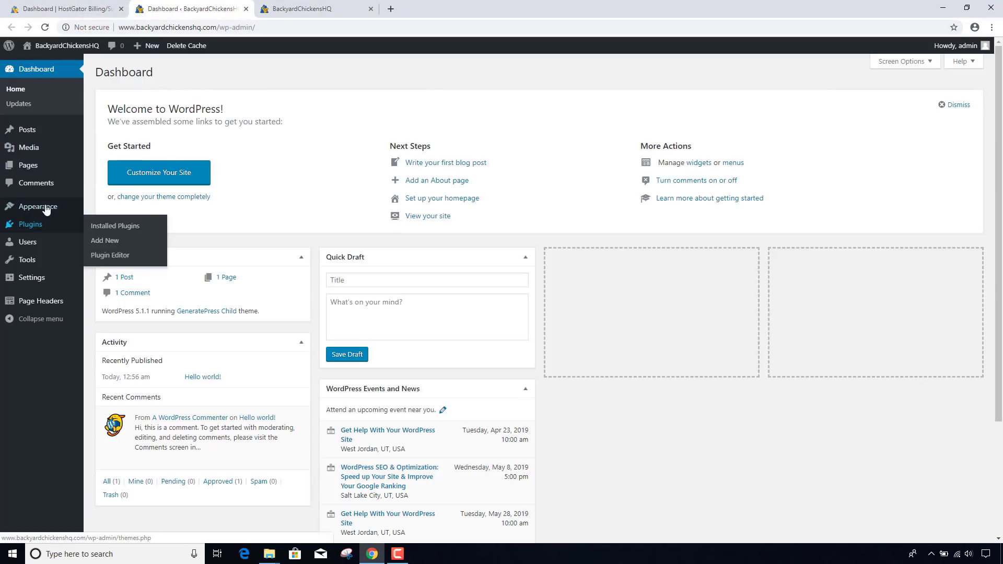
# - Search the theme directory for 'sp', then install and activate the Sparkling theme
pyautogui.moveTo(46, 209)
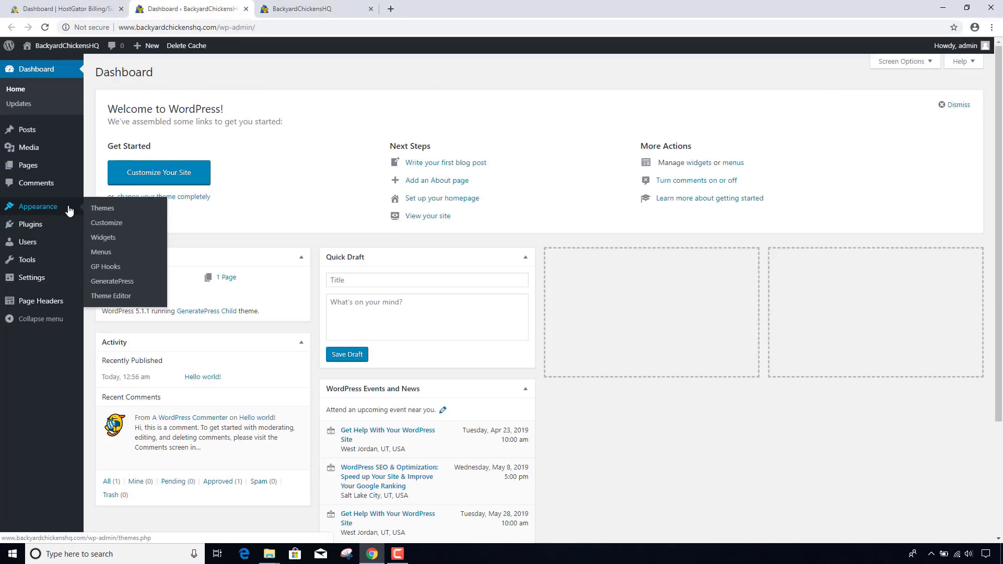
pyautogui.click(101, 208)
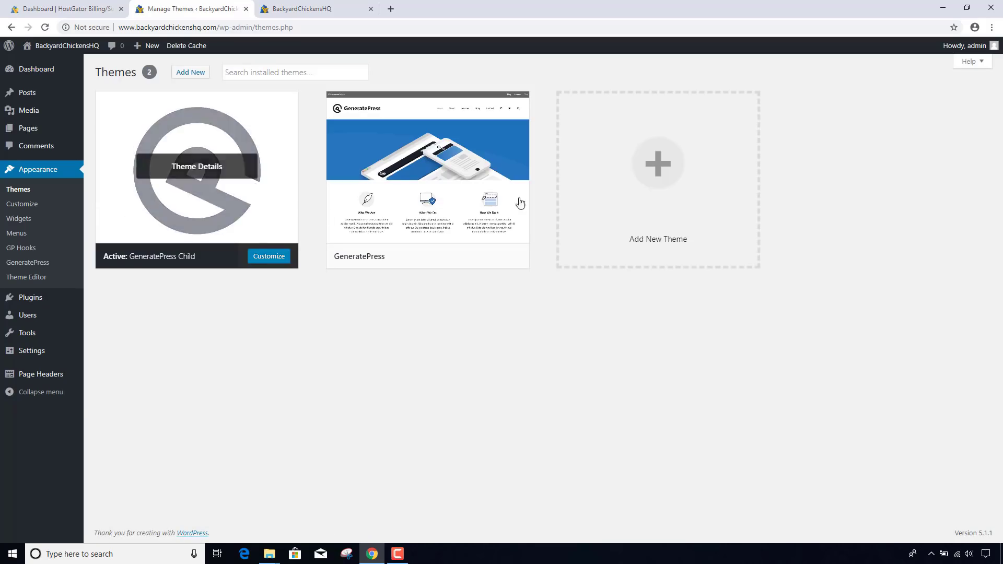
pyautogui.click(673, 163)
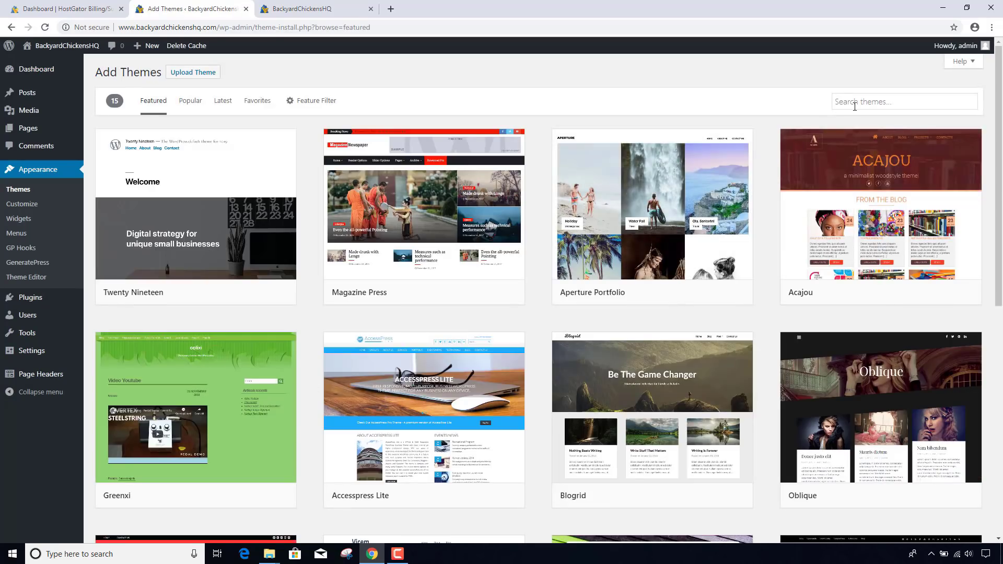
pyautogui.click(857, 103)
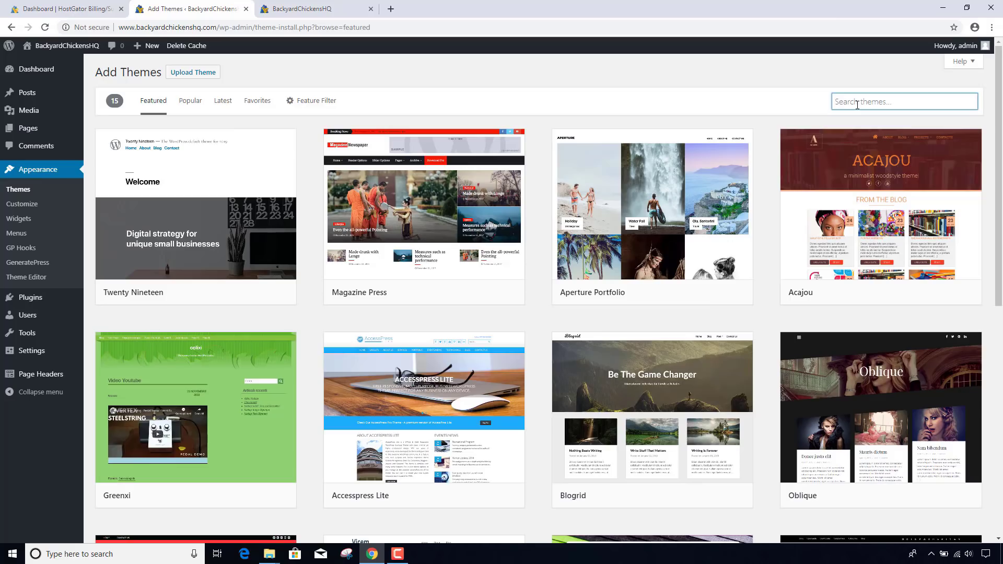
pyautogui.write('sparkling')
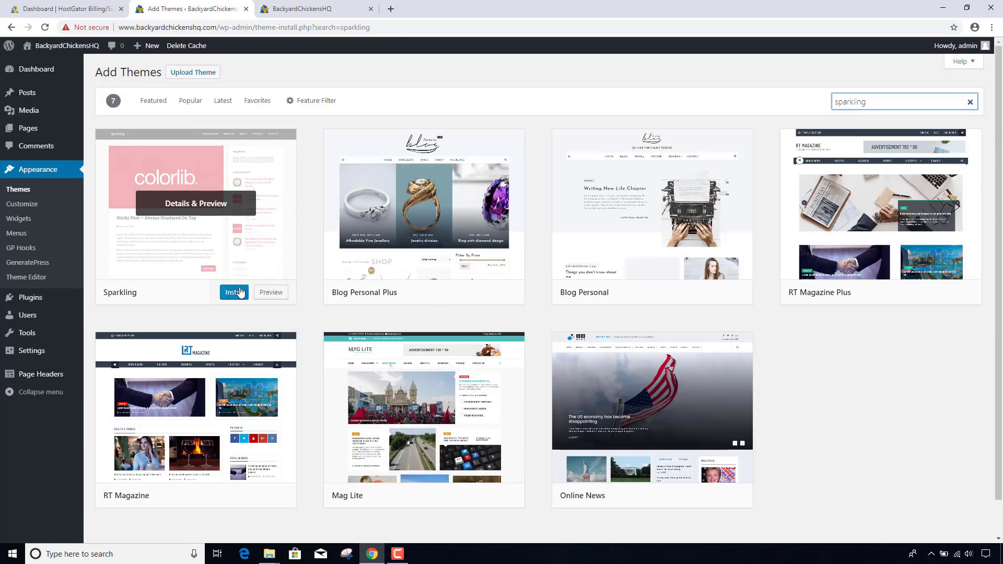
pyautogui.click(242, 291)
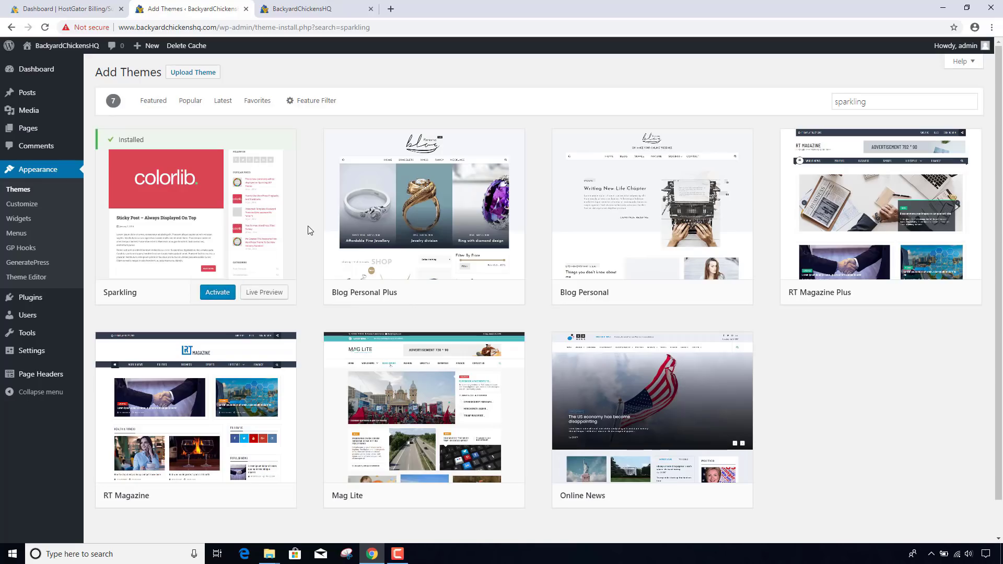
pyautogui.click(217, 294)
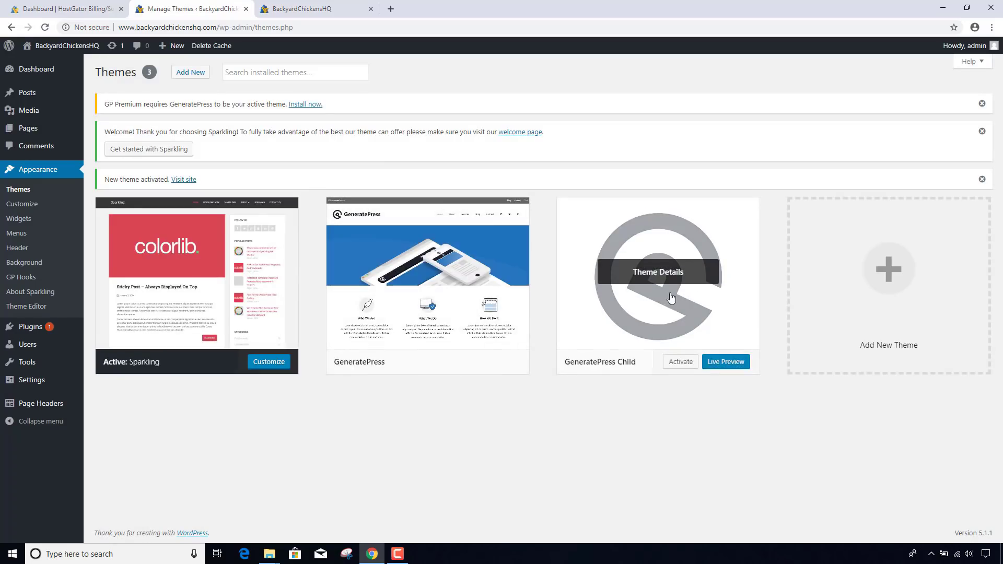
# - Reload the live site to view Sparkling's layout, then return to the installed themes
pyautogui.click(287, 9)
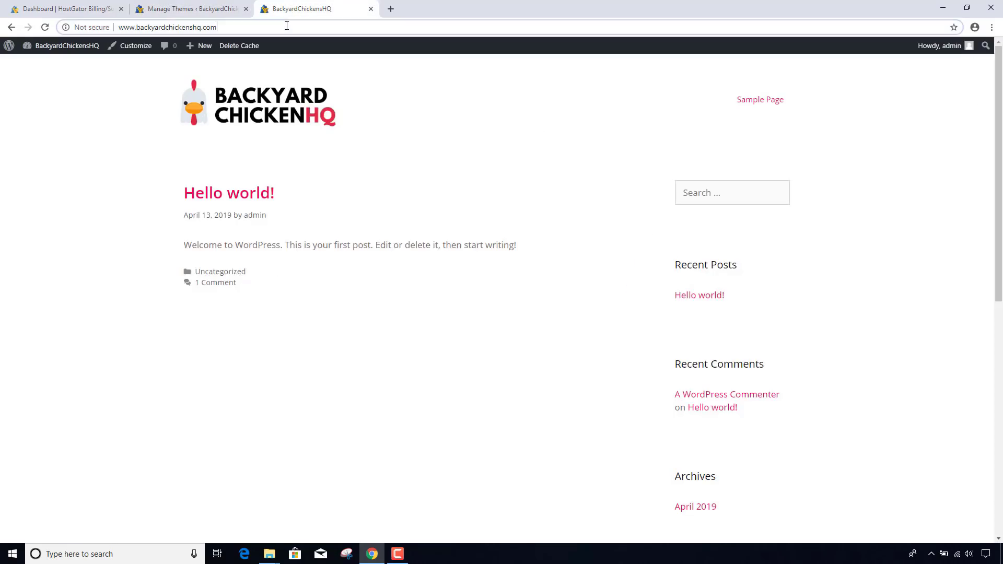
pyautogui.click(286, 26)
pyautogui.press('Return')
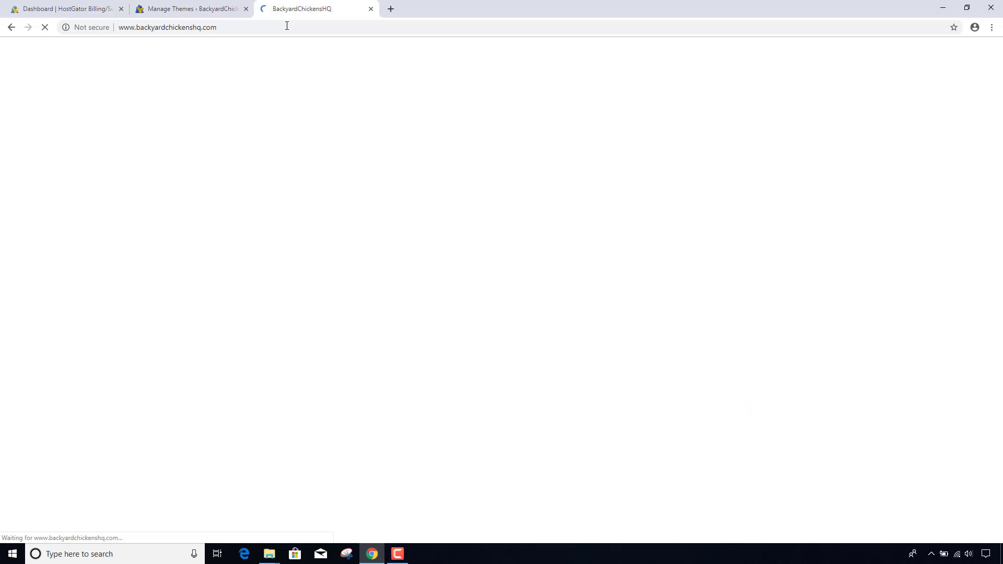
pyautogui.scroll(-3, 364, 216)
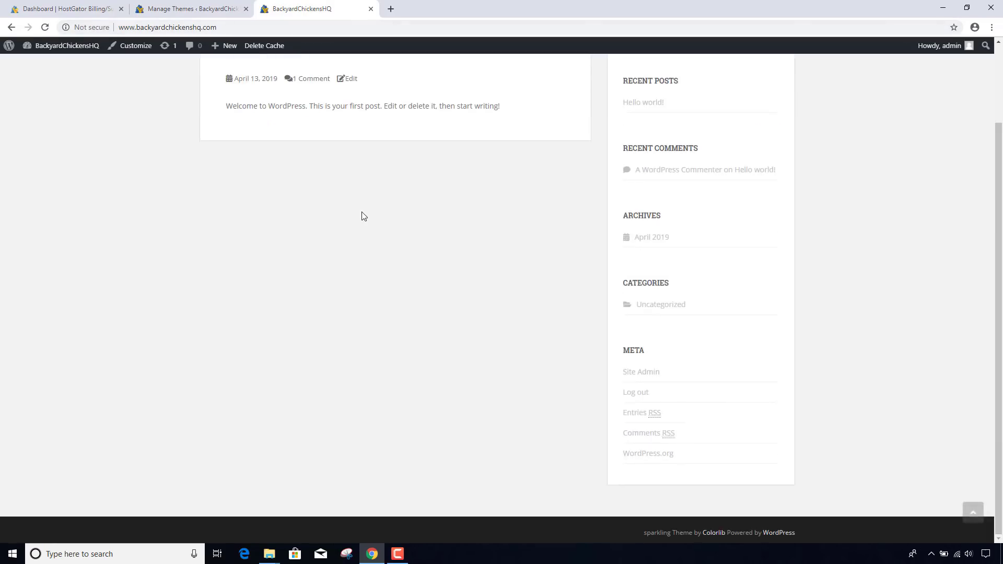
pyautogui.scroll(3, 364, 216)
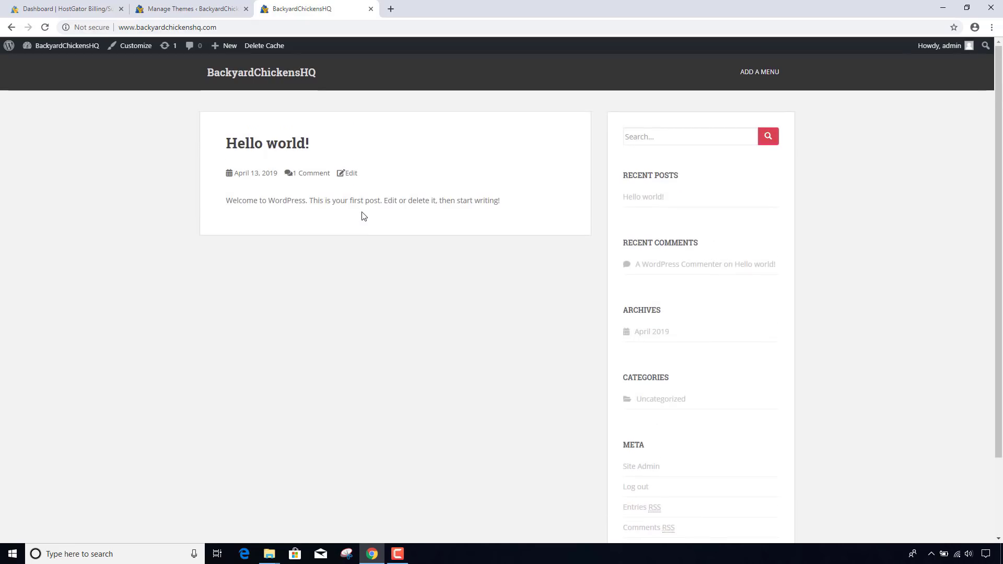
pyautogui.click(197, 10)
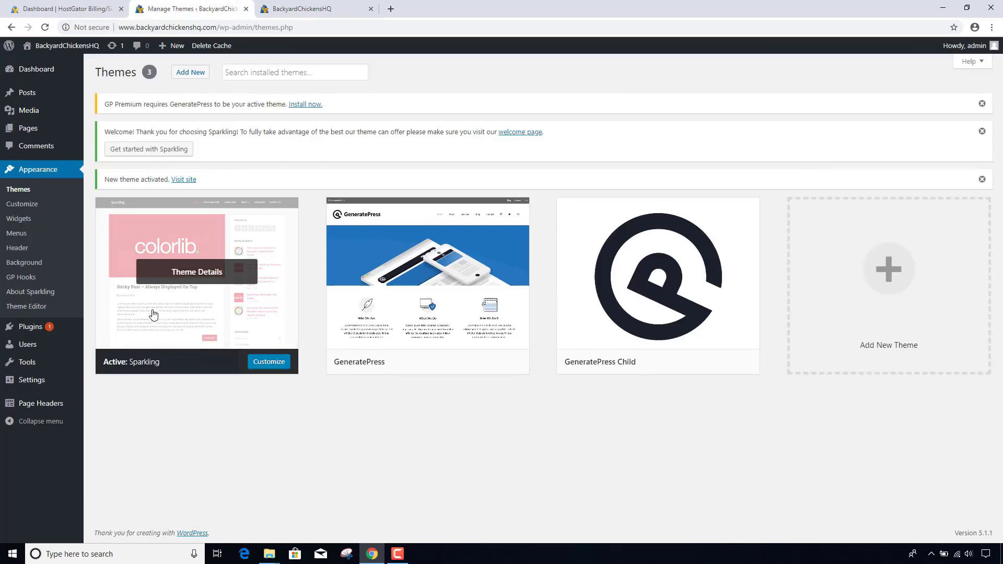
# - Choose the uploaded logo from the media library as Sparkling's new header image
pyautogui.click(267, 361)
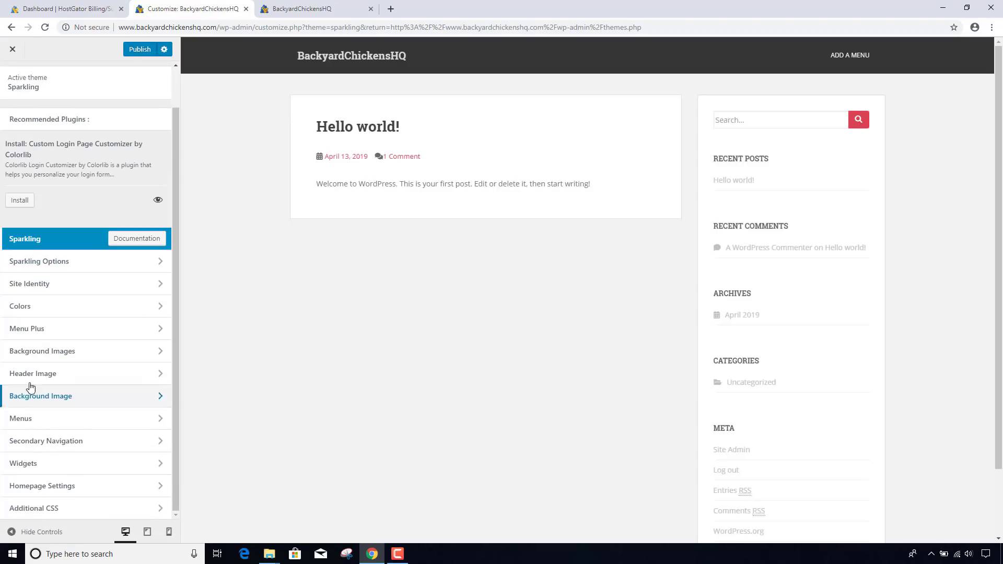
pyautogui.click(66, 375)
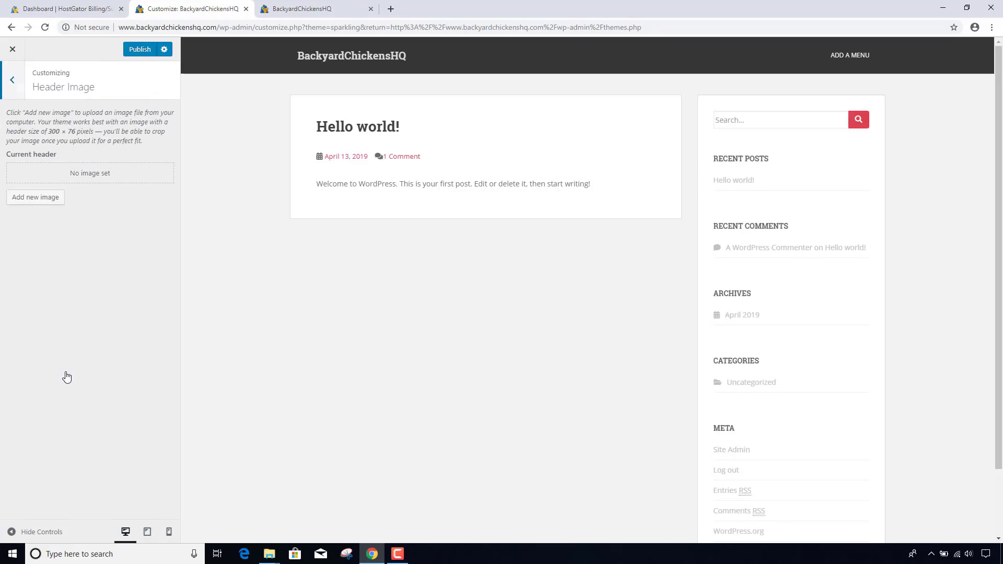
pyautogui.click(38, 201)
pyautogui.click(59, 178)
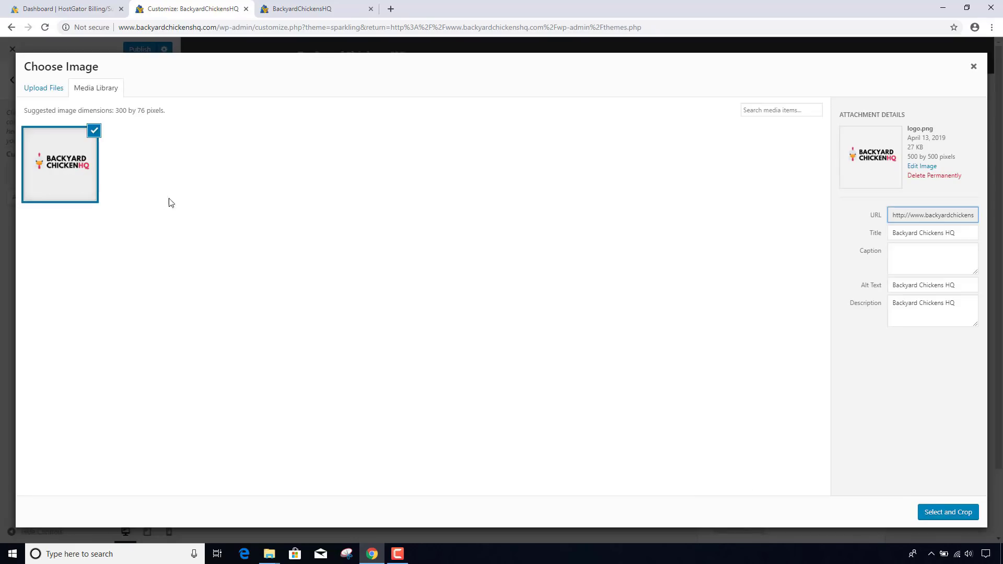
pyautogui.click(965, 513)
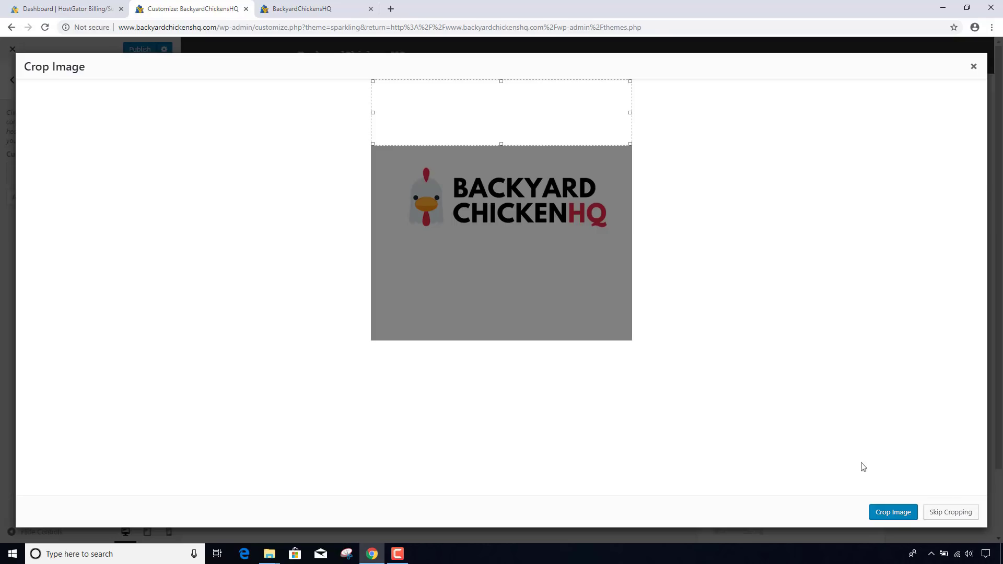
# - Crop the header image tightly around the logo and apply the crop
pyautogui.moveTo(517, 112); pyautogui.dragTo(512, 199)
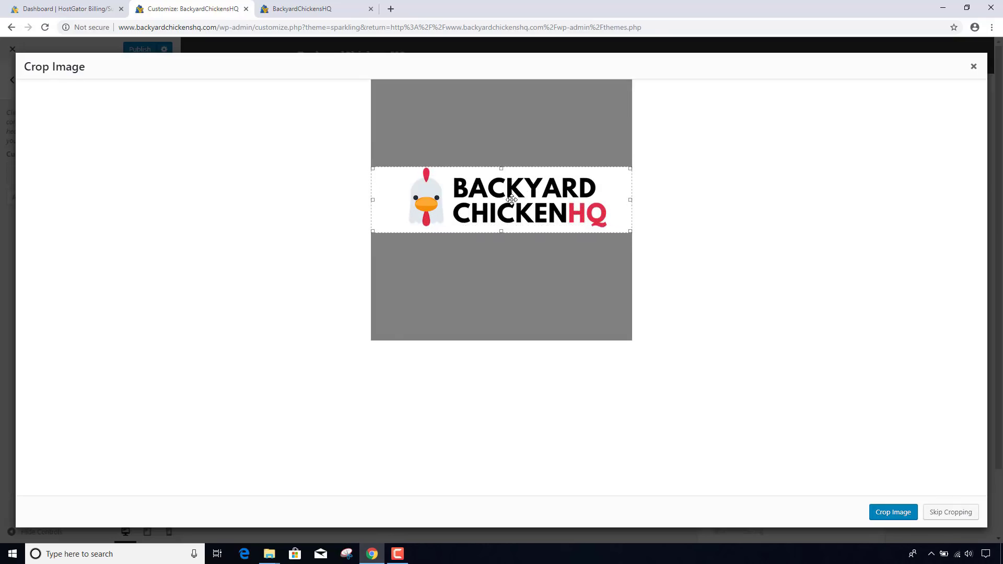
pyautogui.moveTo(630, 199); pyautogui.dragTo(612, 200)
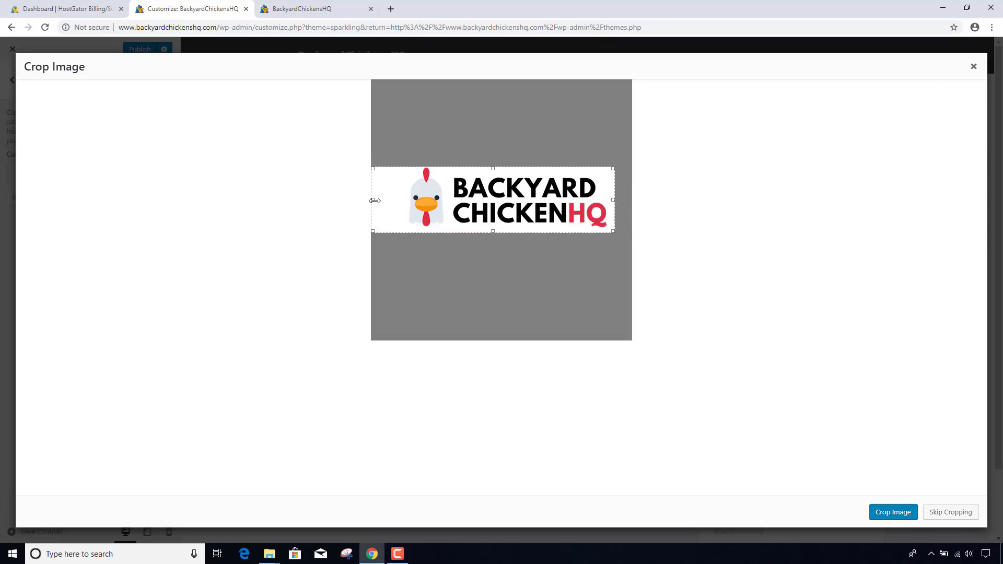
pyautogui.moveTo(374, 201); pyautogui.dragTo(403, 202)
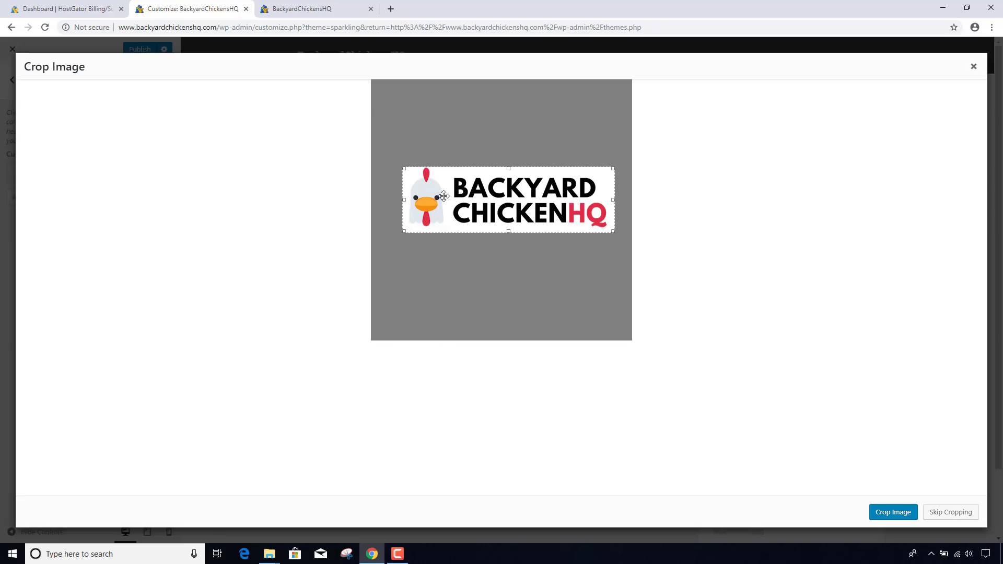
pyautogui.moveTo(508, 168); pyautogui.dragTo(511, 164)
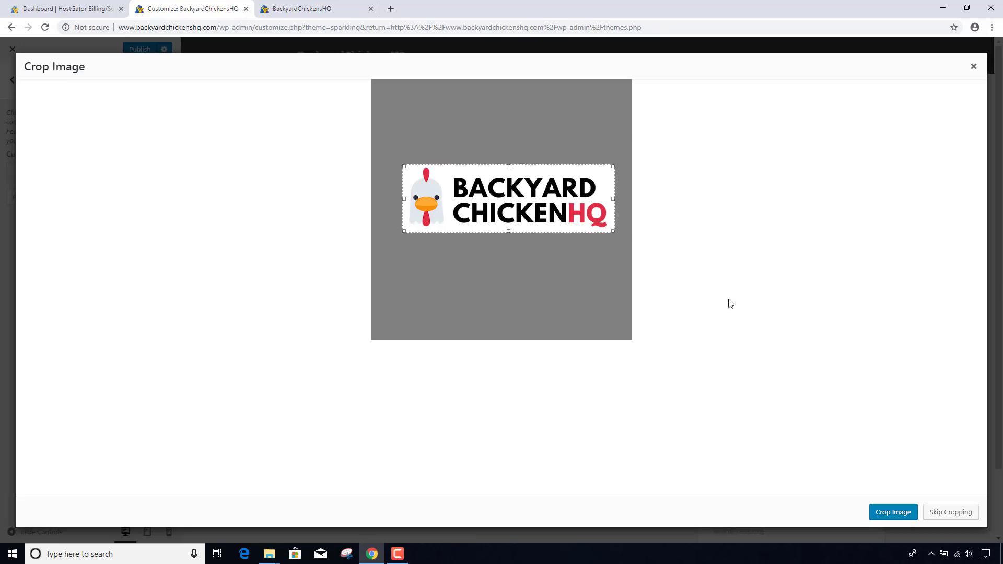
pyautogui.click(894, 512)
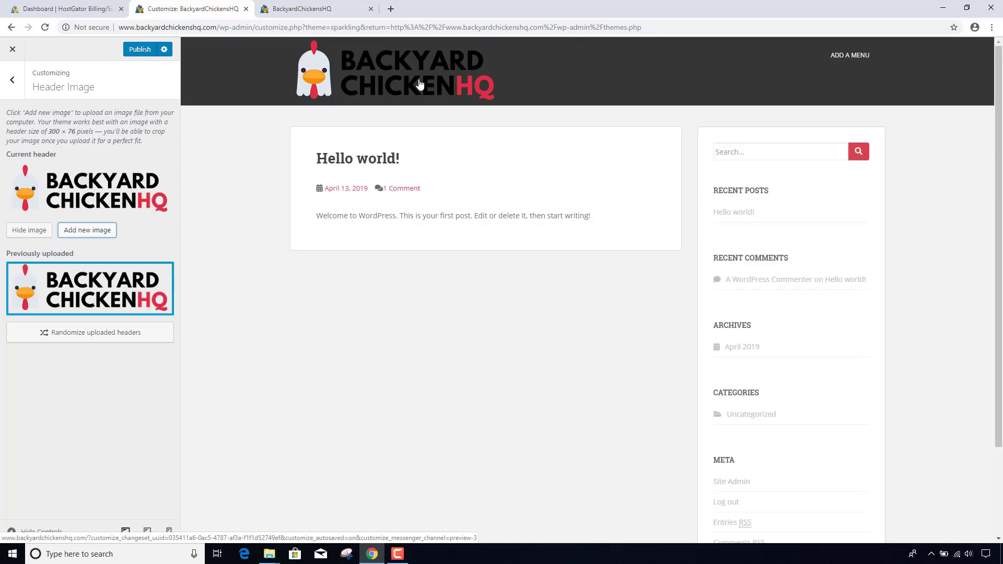
# - Preview the Hello world! post, then publish the header image change
pyautogui.click(358, 164)
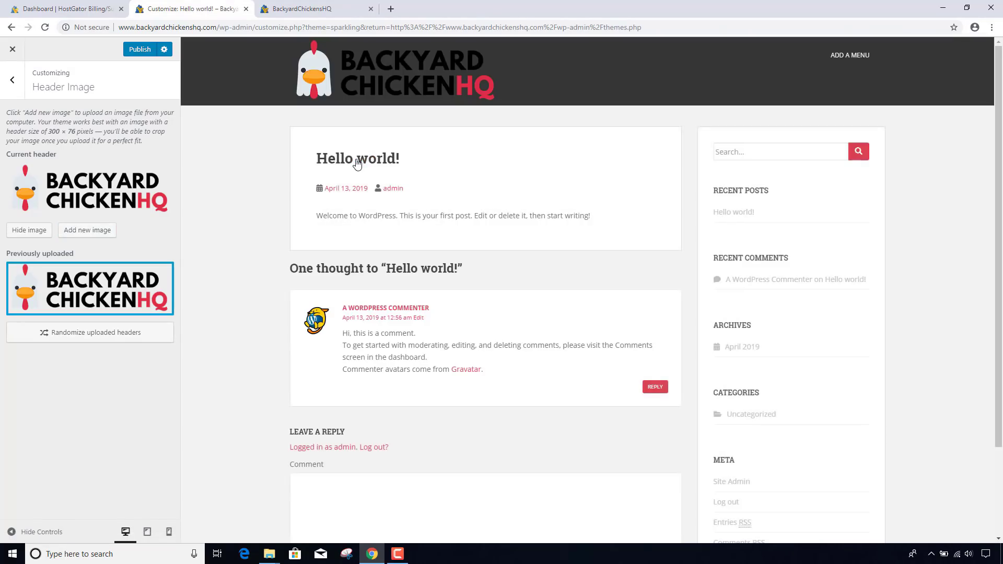
pyautogui.scroll(-3, 356, 160)
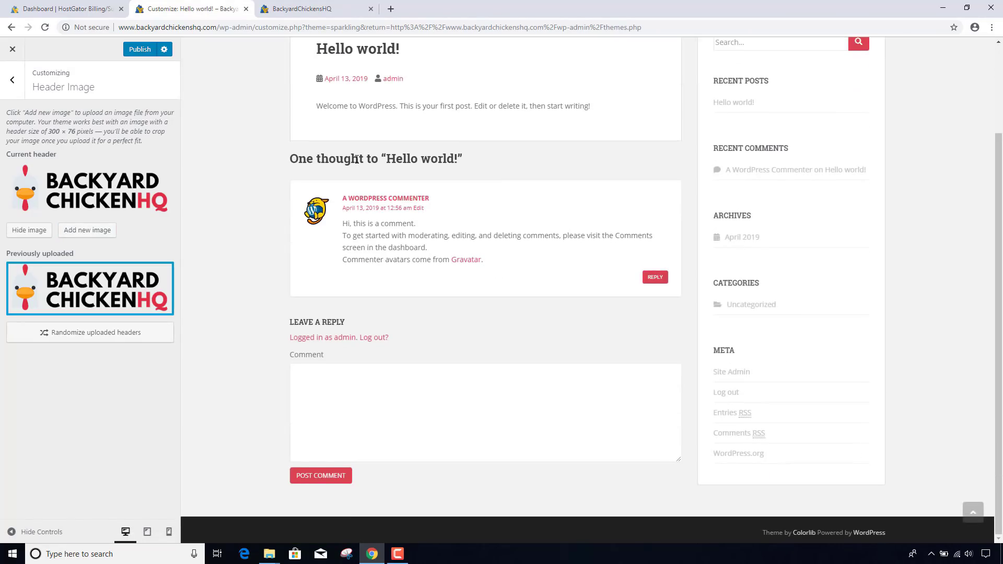
pyautogui.scroll(3, 357, 160)
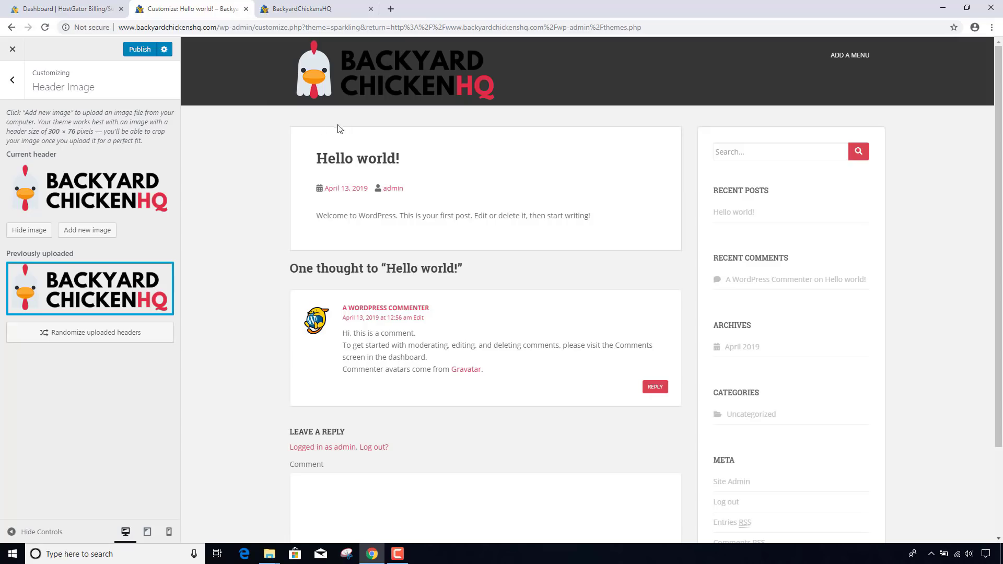
pyautogui.click(140, 50)
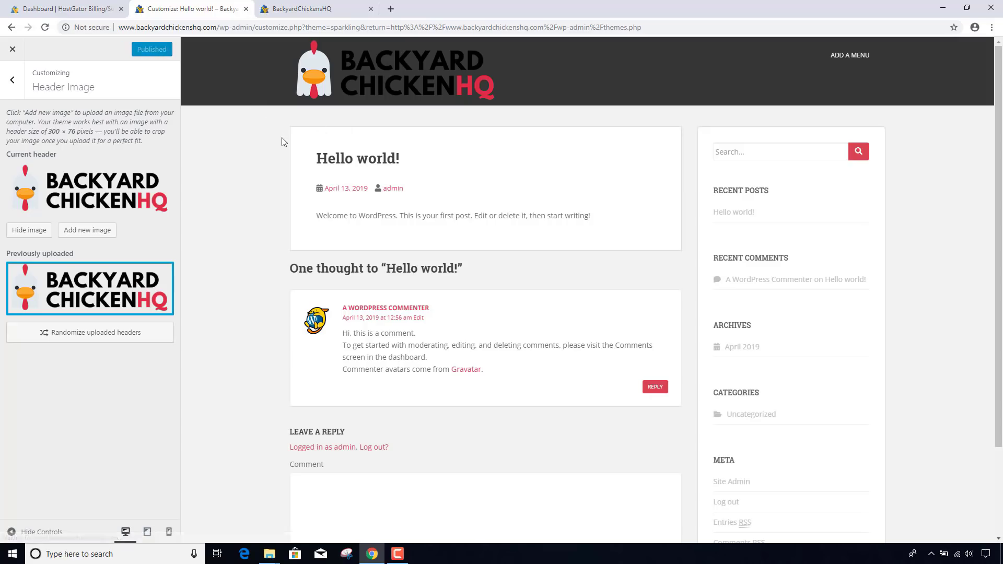
# - Reload the live site to check the logo, then close the Customizer back to Themes
pyautogui.click(313, 9)
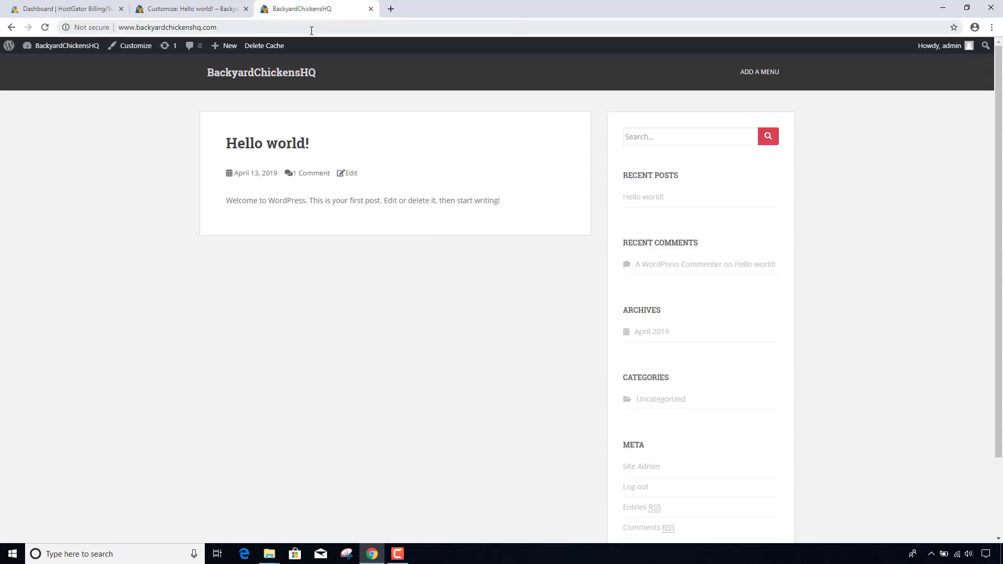
pyautogui.click(312, 27)
pyautogui.press('Return')
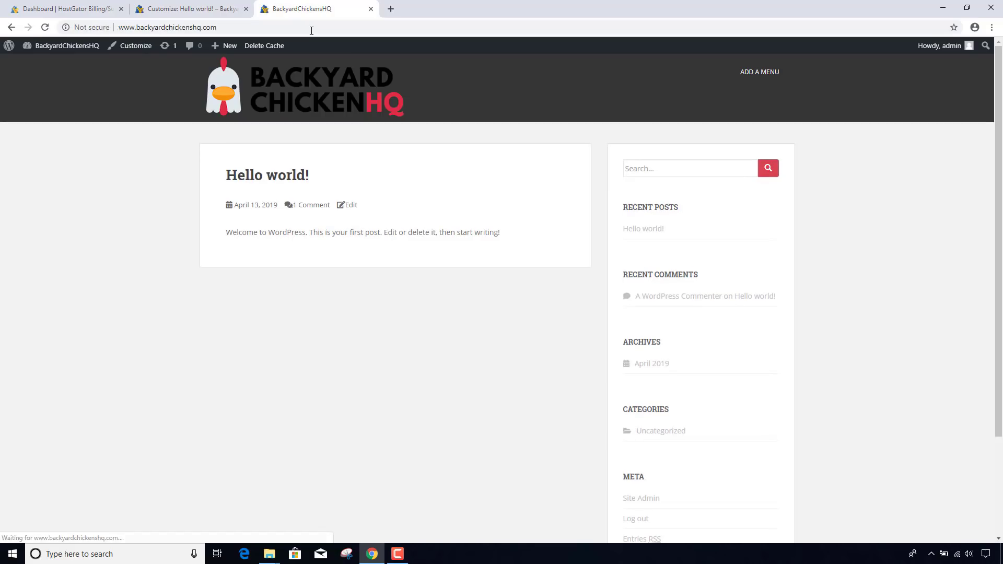
pyautogui.click(202, 16)
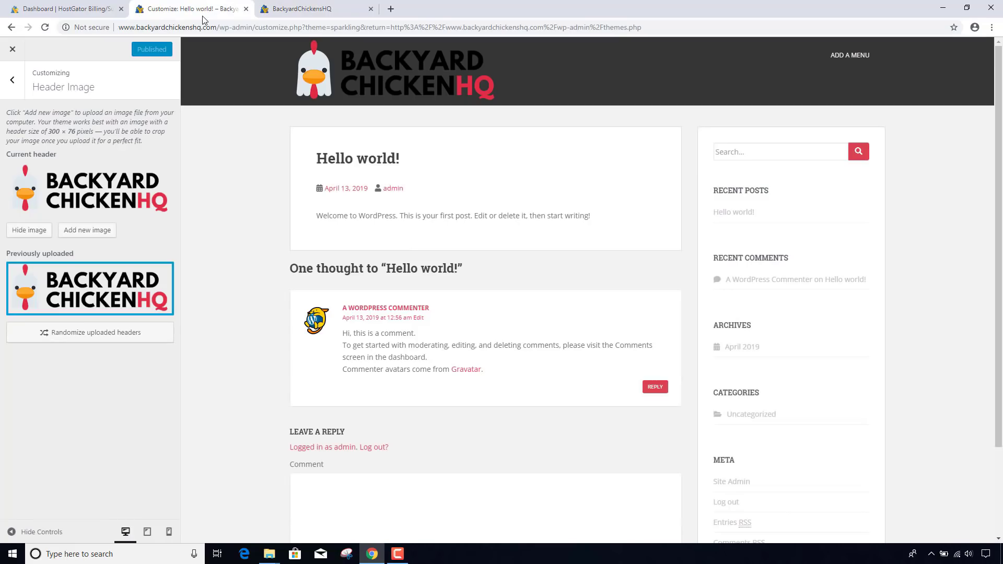
pyautogui.click(20, 59)
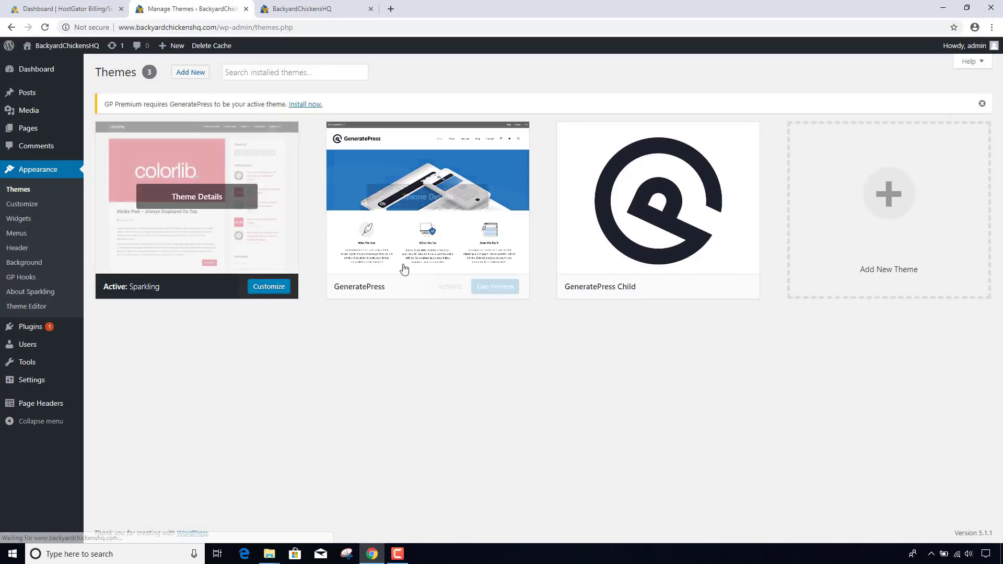
# - Activate the GeneratePress Child theme and reload the live site to see it
pyautogui.moveTo(731, 290)
pyautogui.click(679, 286)
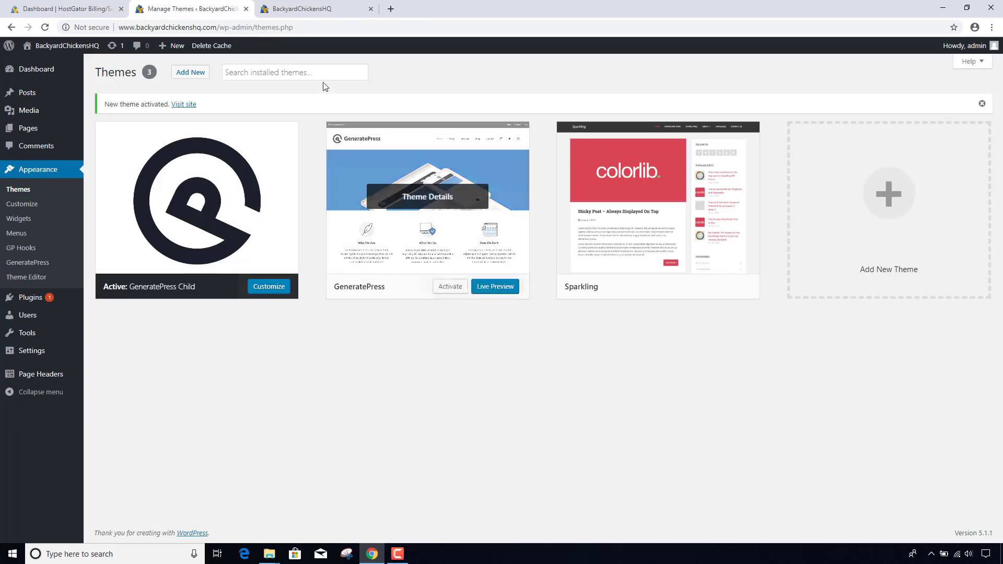
pyautogui.click(302, 15)
pyautogui.click(288, 26)
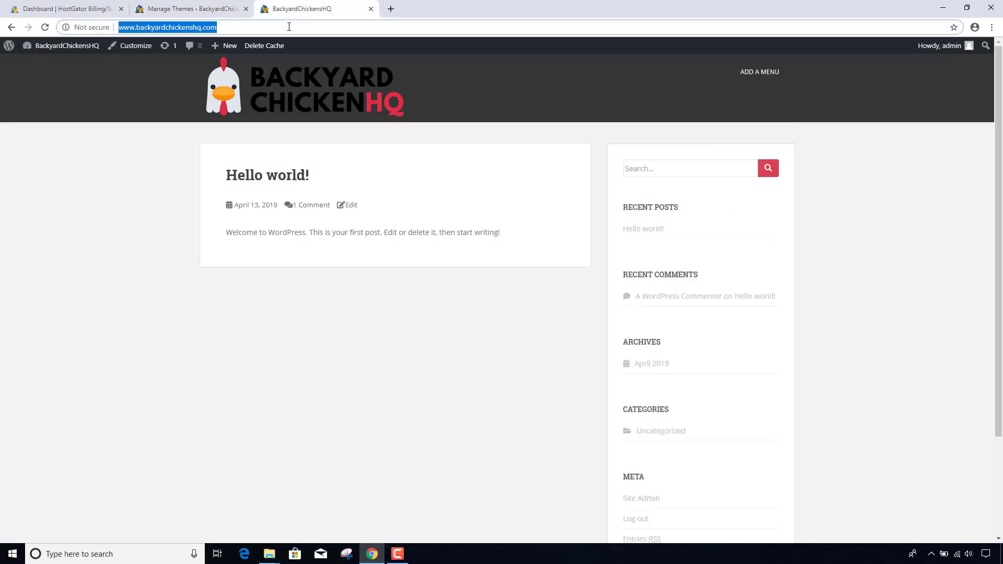
pyautogui.press('Return')
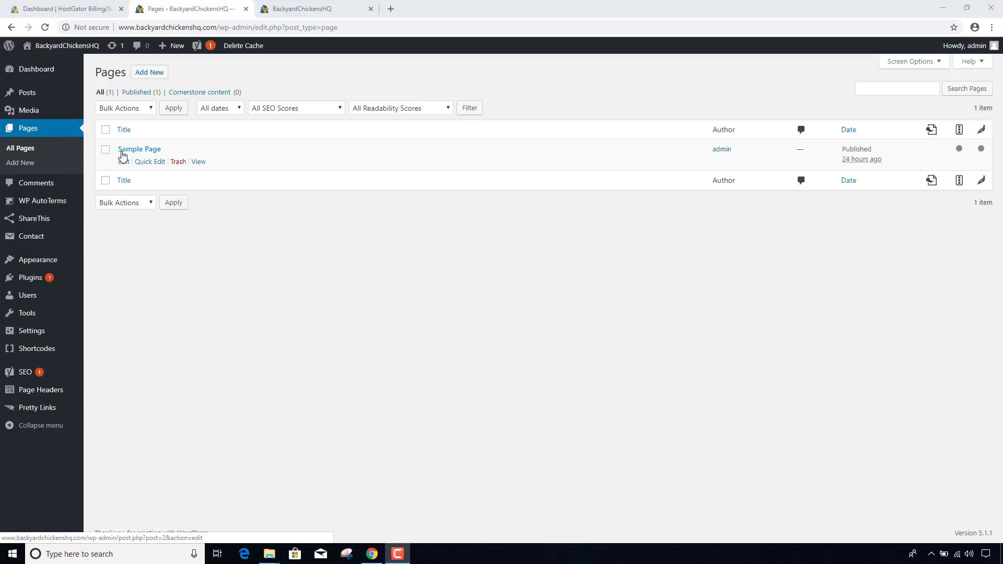
# - Trash the Sample Page and start a new page titled 'About Us'
pyautogui.click(177, 164)
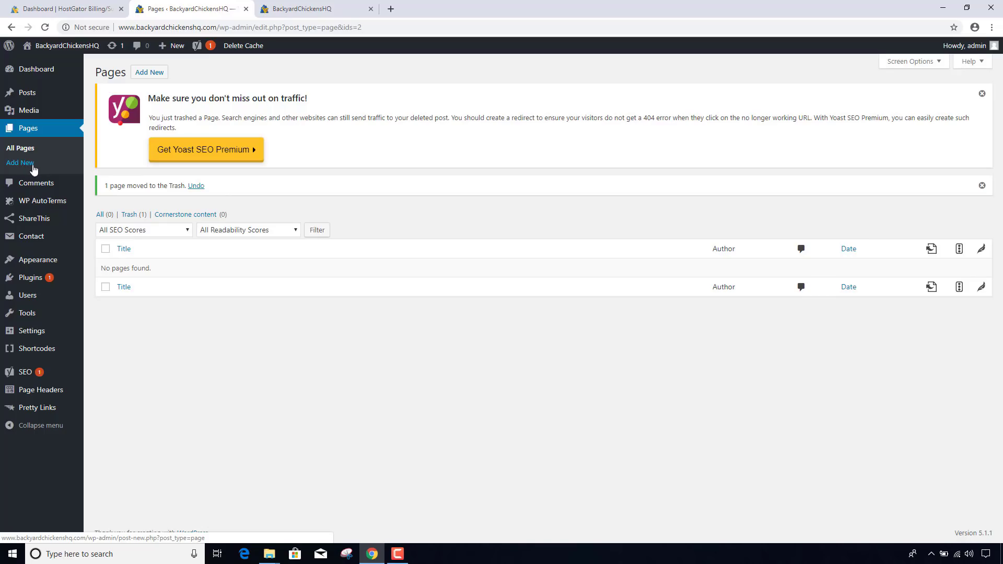
pyautogui.click(150, 72)
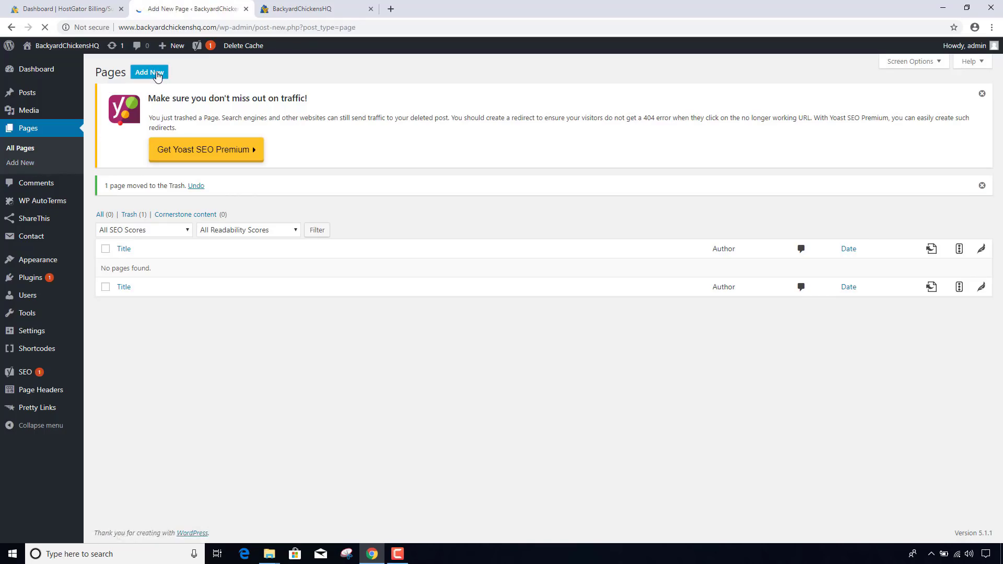
pyautogui.write('A')
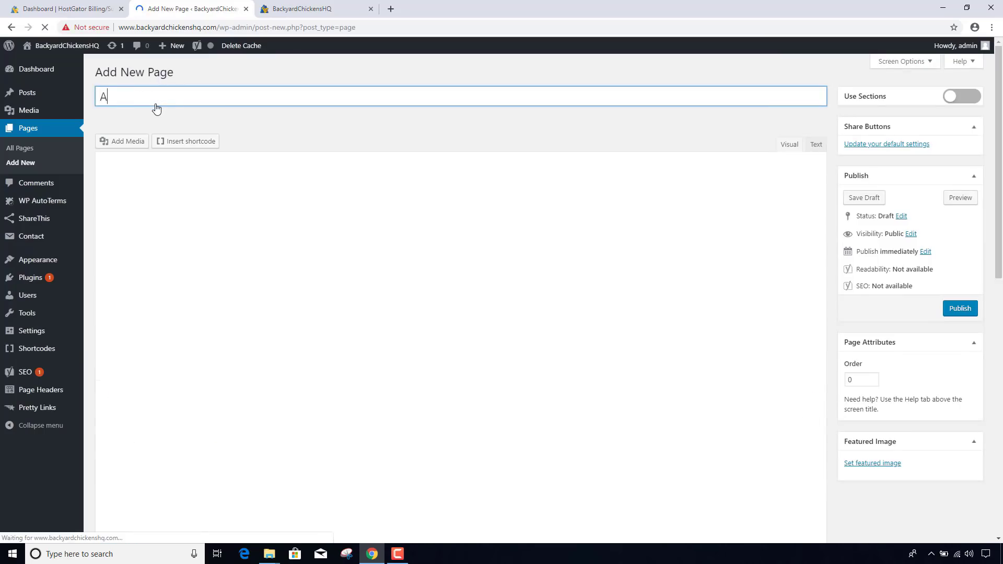
pyautogui.write('bout Us')
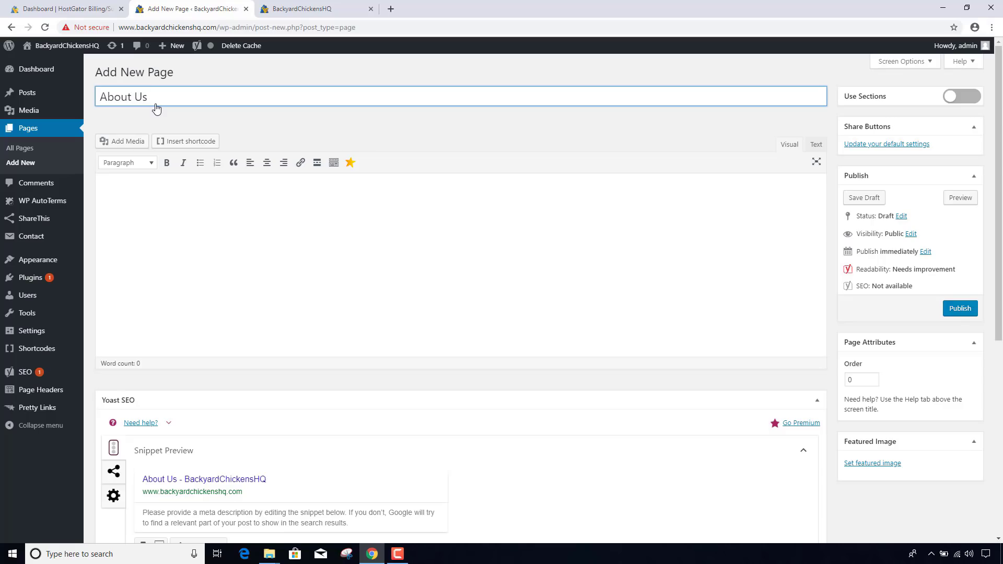
# - Copy the about-us.txt paragraphs from Notepad and paste them into the page body
pyautogui.click(270, 554)
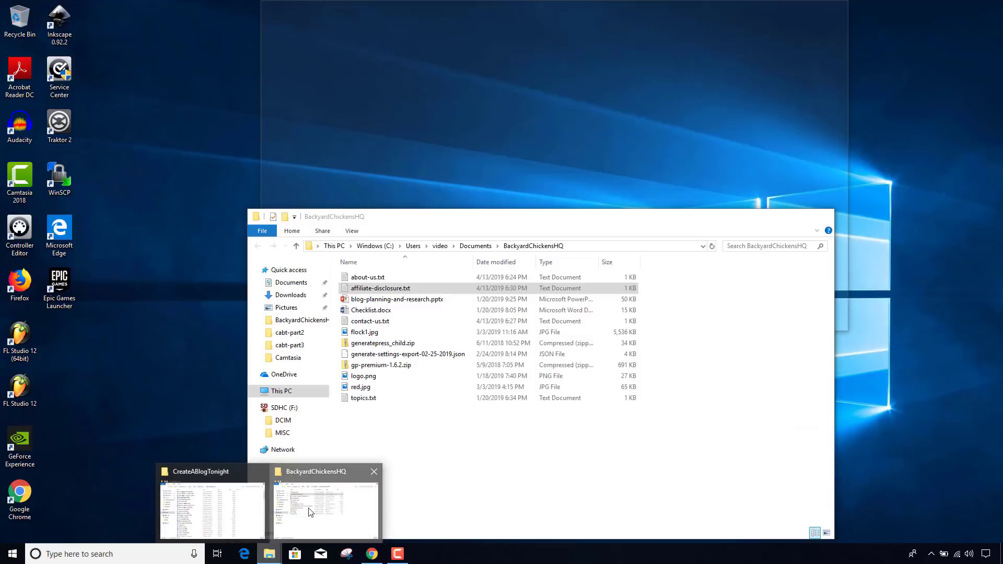
pyautogui.click(280, 509)
pyautogui.doubleClick(370, 279)
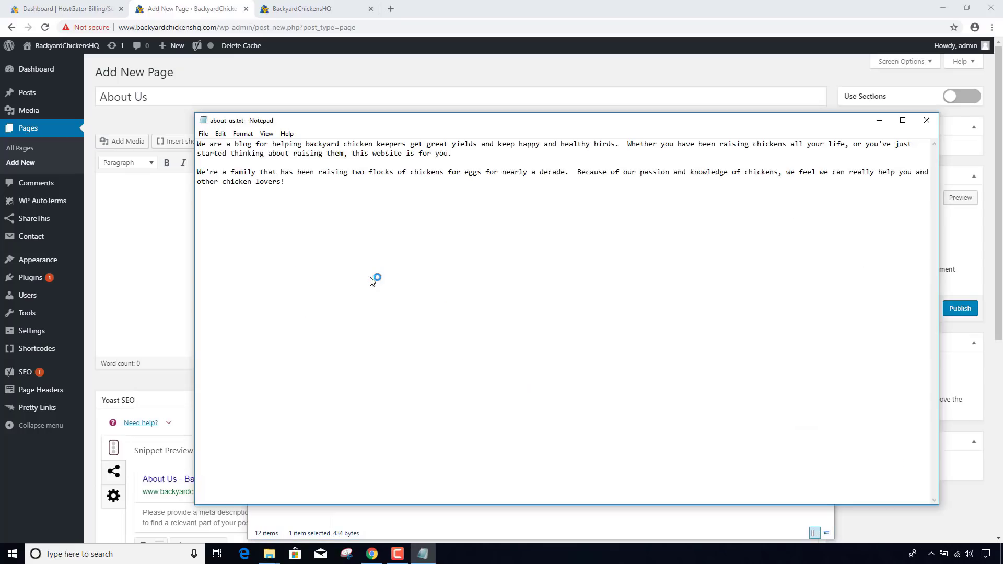
pyautogui.click(291, 184)
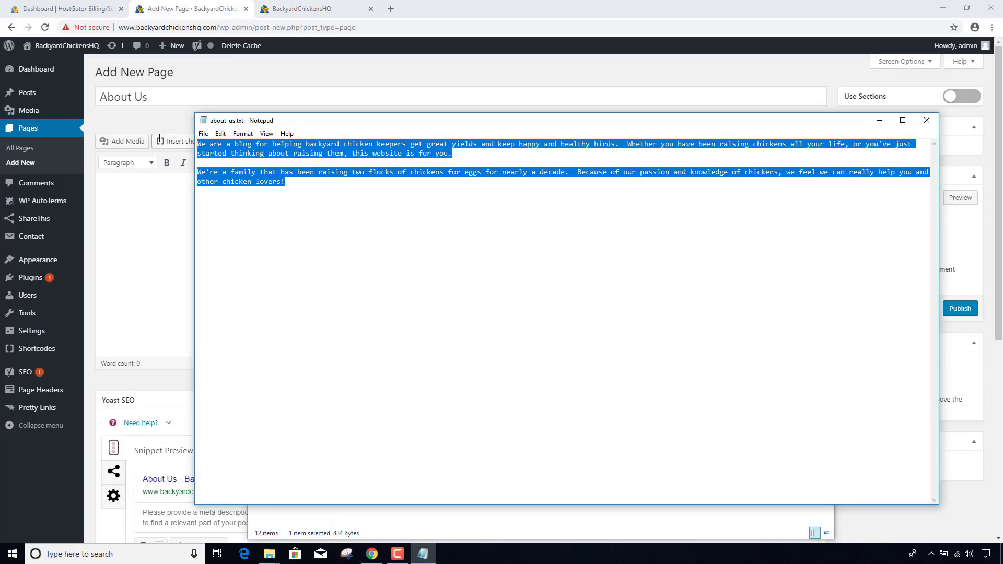
pyautogui.click(134, 218)
pyautogui.write("We are a blog for helping backyard chicken keepers get great yields and keep happy and healthy birds. Whether you have been raising chickens all your life, or you've just started thinking about raising them, this website is for you. We're a family that has been raising two flocks of chickens for eggs for nearly a decade. Because of our passion and knowledge of chickens, we feel we can really help you and other chicken lovers!")
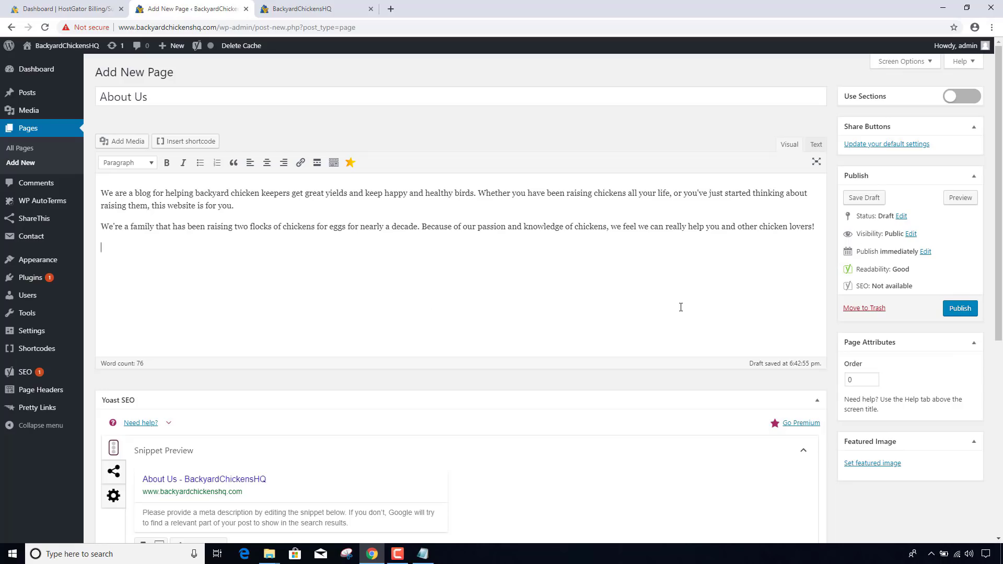
pyautogui.scroll(-1, 680, 307)
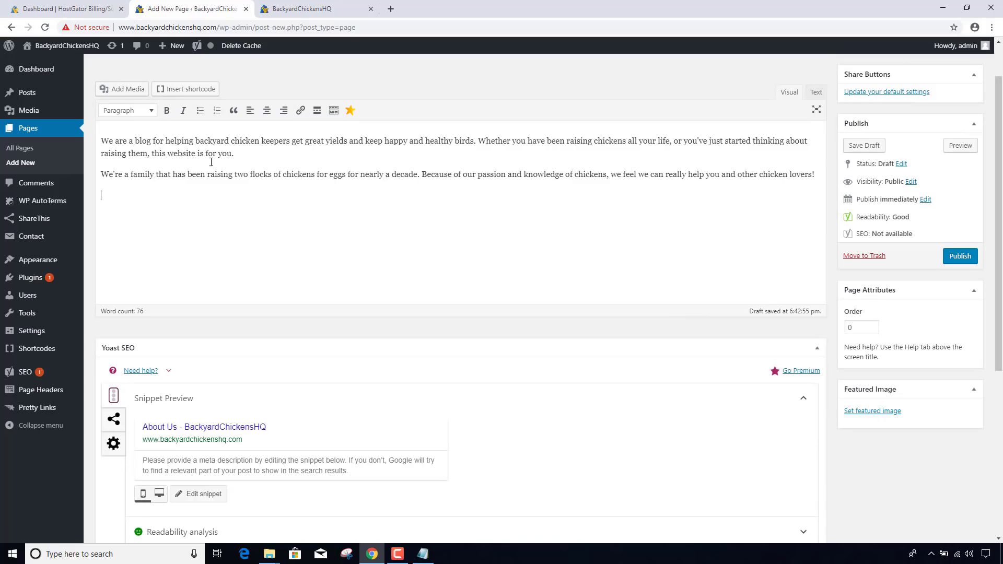
pyautogui.scroll(1, 209, 164)
# - Upload flock1.jpg to the media library through Add Media
pyautogui.click(125, 140)
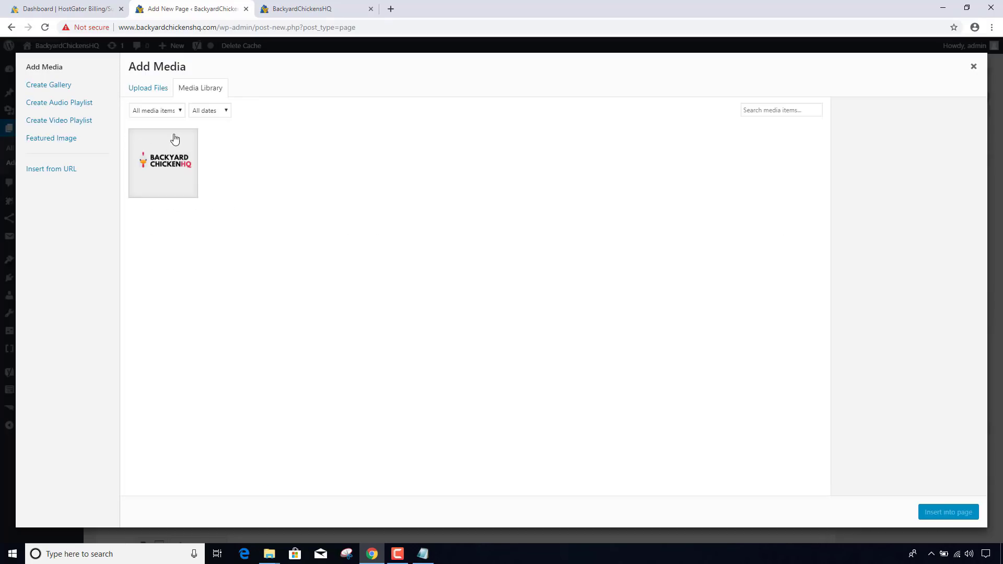
pyautogui.click(157, 89)
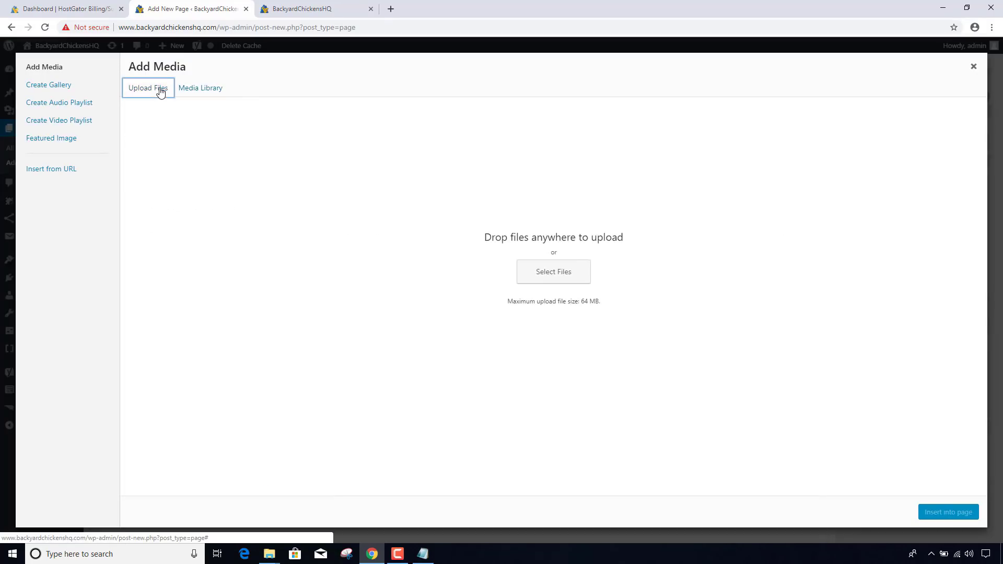
pyautogui.click(544, 272)
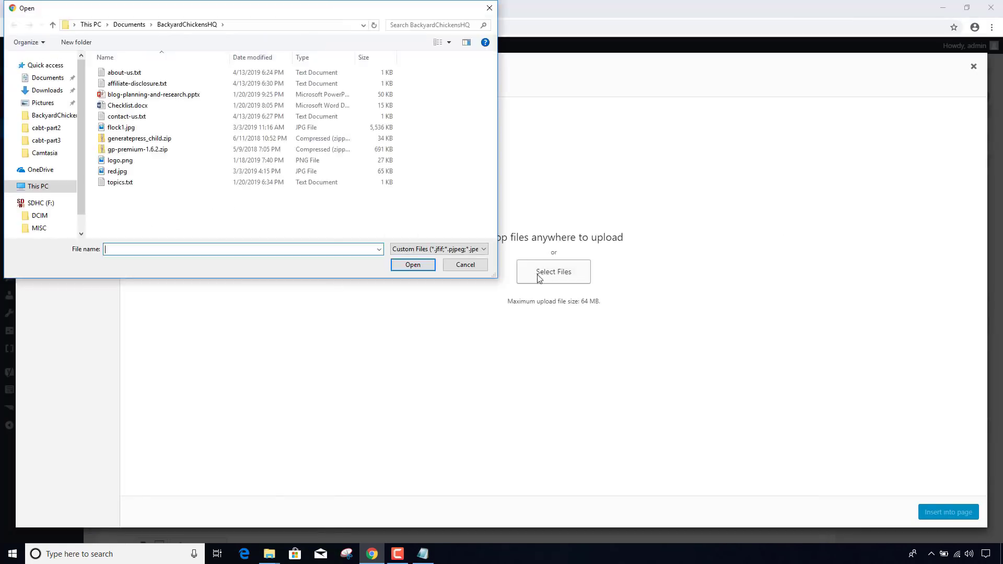
pyautogui.doubleClick(141, 129)
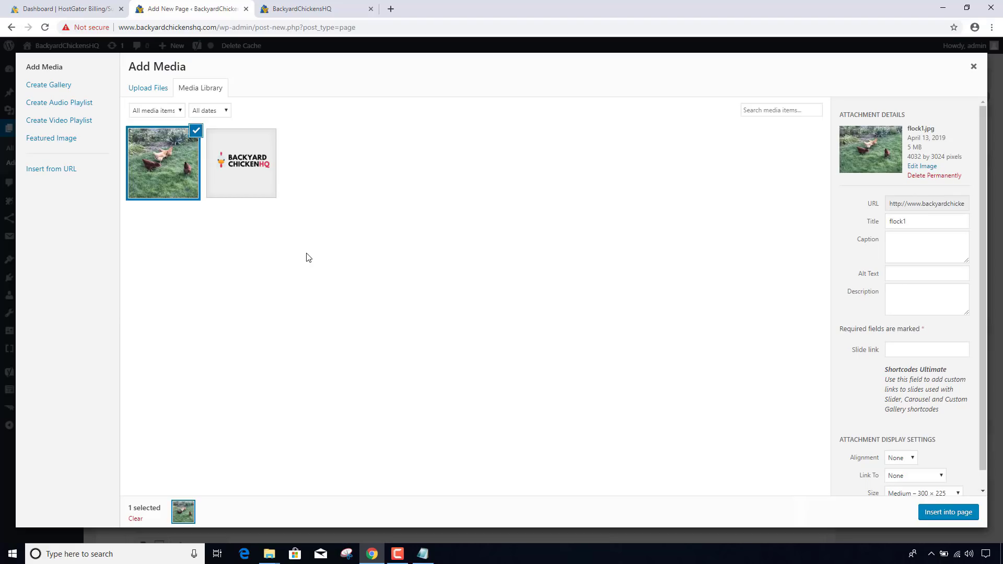
# - Set the photo's title, alt text and description to 'My Little Flock' and insert it into the page
pyautogui.doubleClick(916, 222)
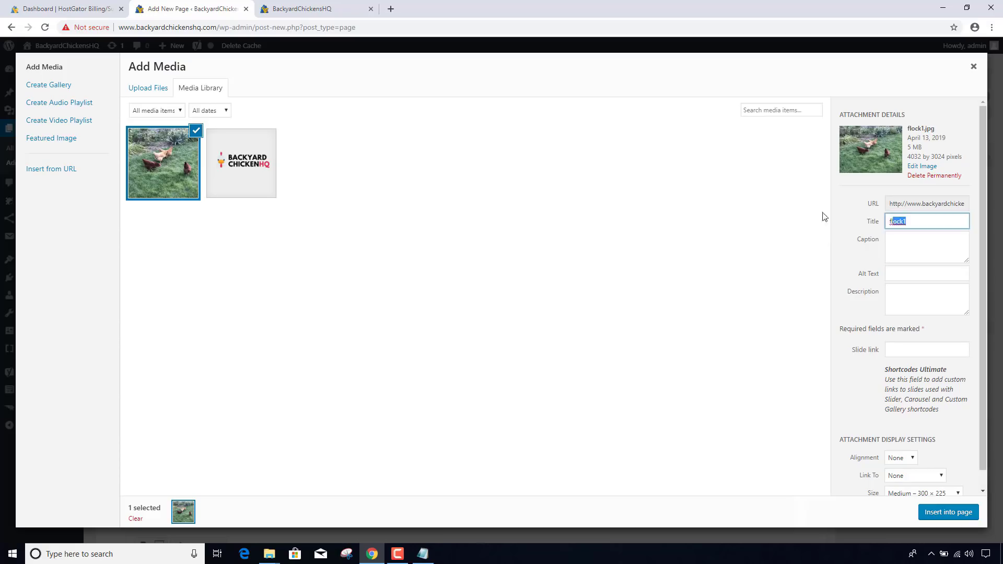
pyautogui.write('My Little Flock')
pyautogui.hotkey('ctrl', 'a')
pyautogui.hotkey('ctrl', 'c')
pyautogui.click(918, 273)
pyautogui.hotkey('ctrl', 'v')
pyautogui.click(924, 303)
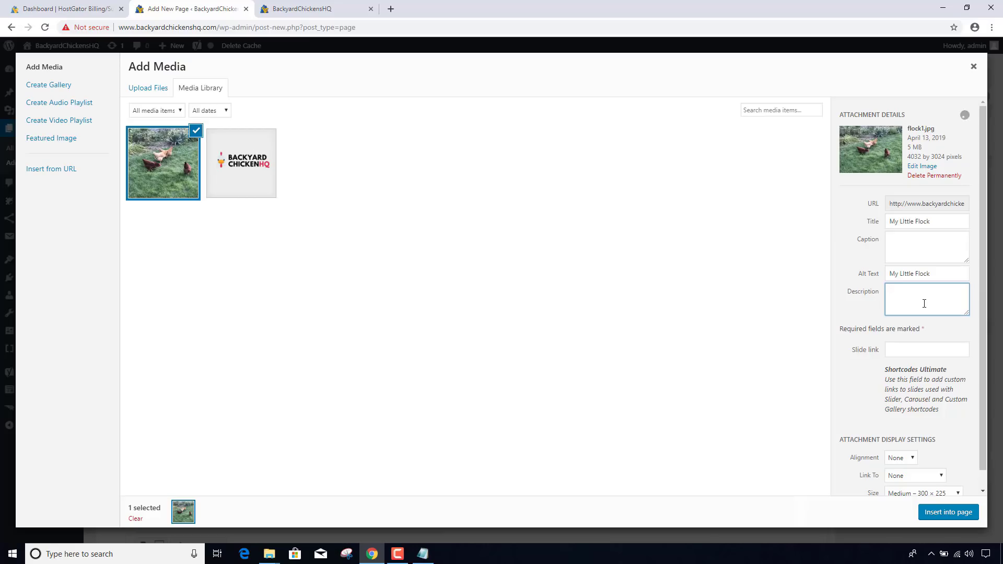
pyautogui.hotkey('ctrl', 'v')
pyautogui.scroll(-1, 895, 434)
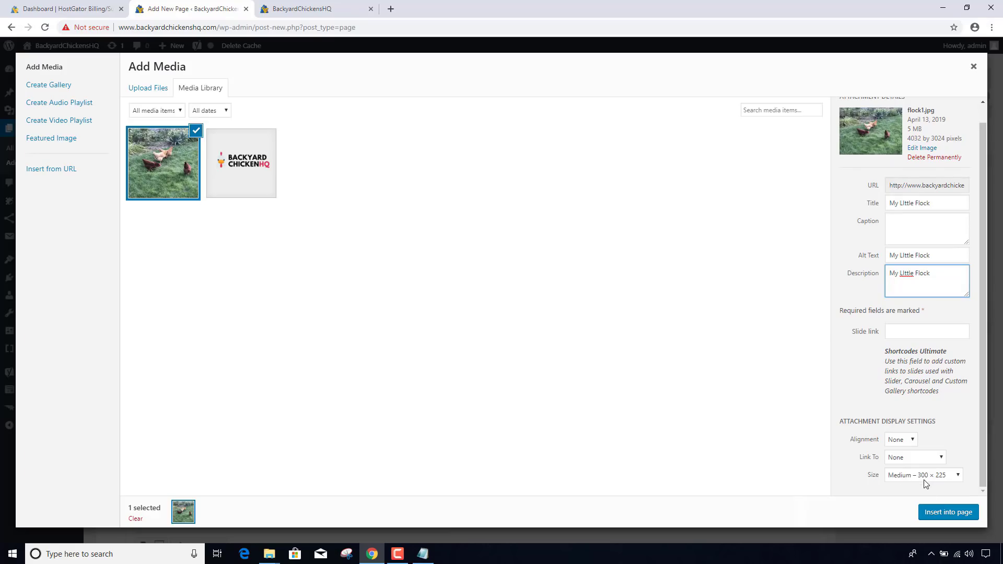
pyautogui.click(948, 512)
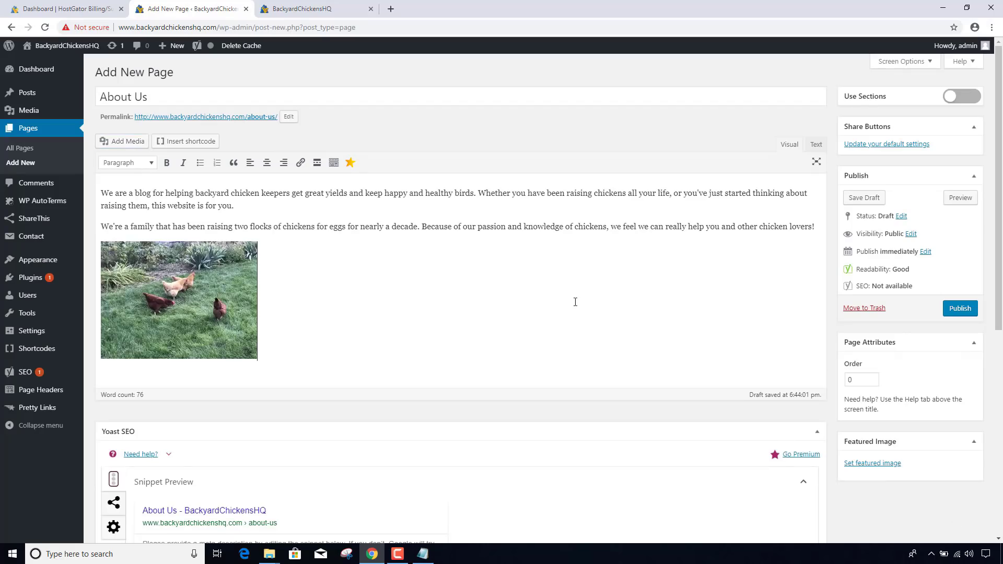
# - Resize the chicken photo to Large 1024 × 768, update it, and publish About Us
pyautogui.click(250, 298)
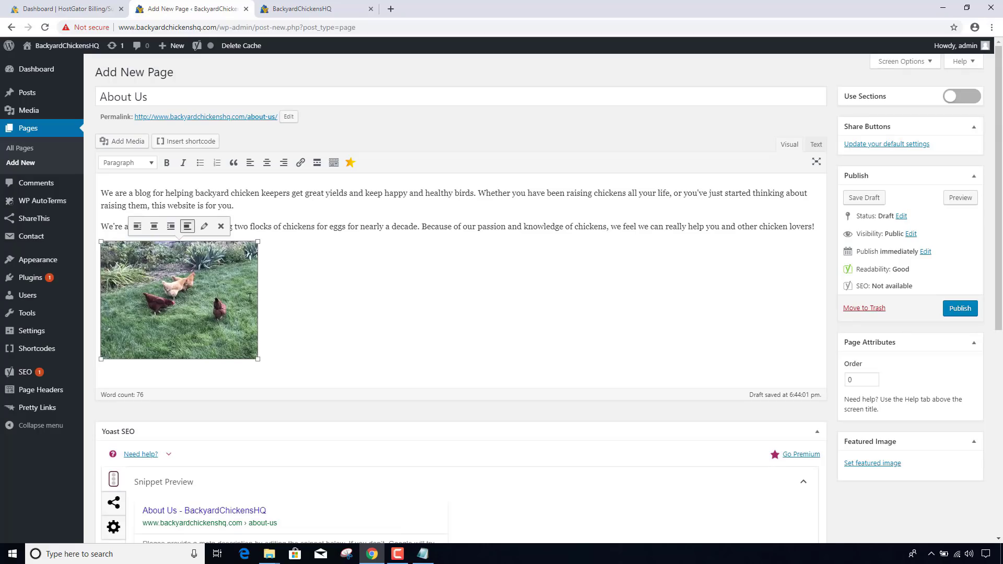
pyautogui.click(205, 226)
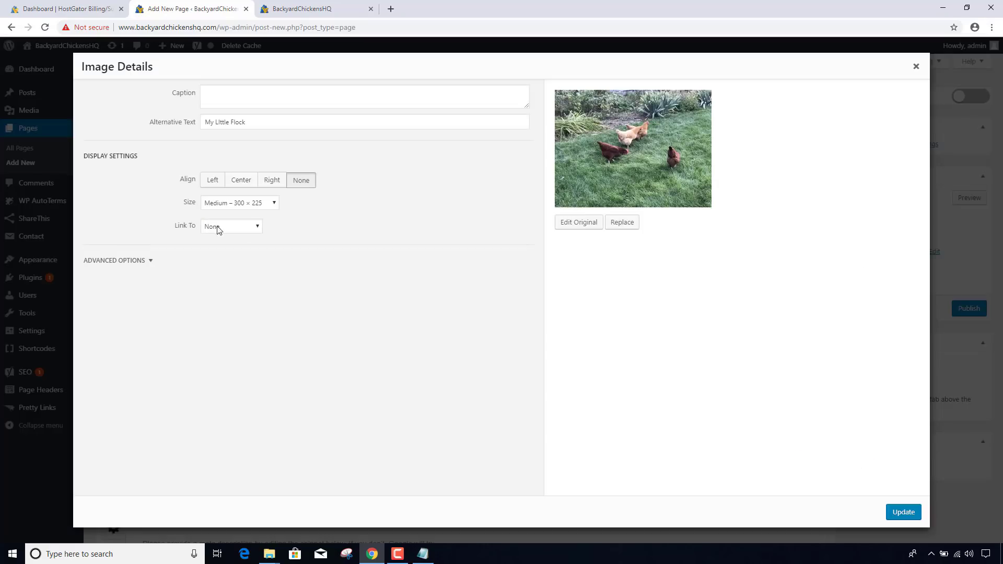
pyautogui.click(239, 203)
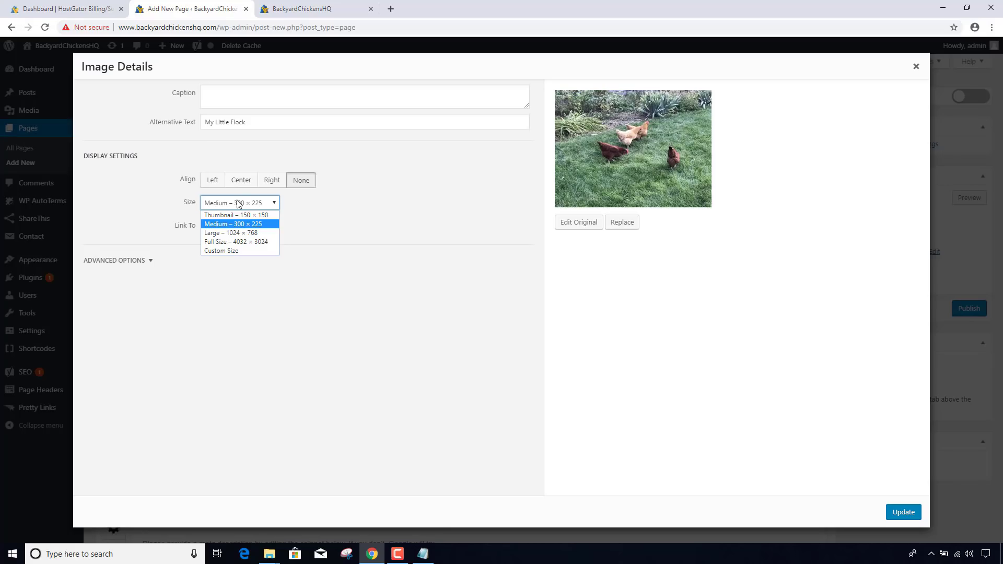
pyautogui.click(251, 233)
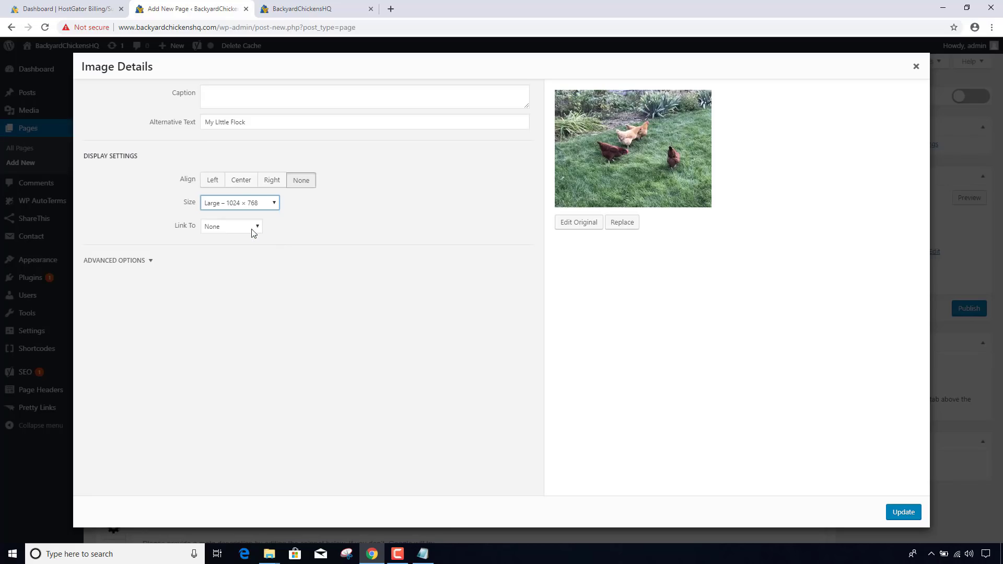
pyautogui.click(901, 514)
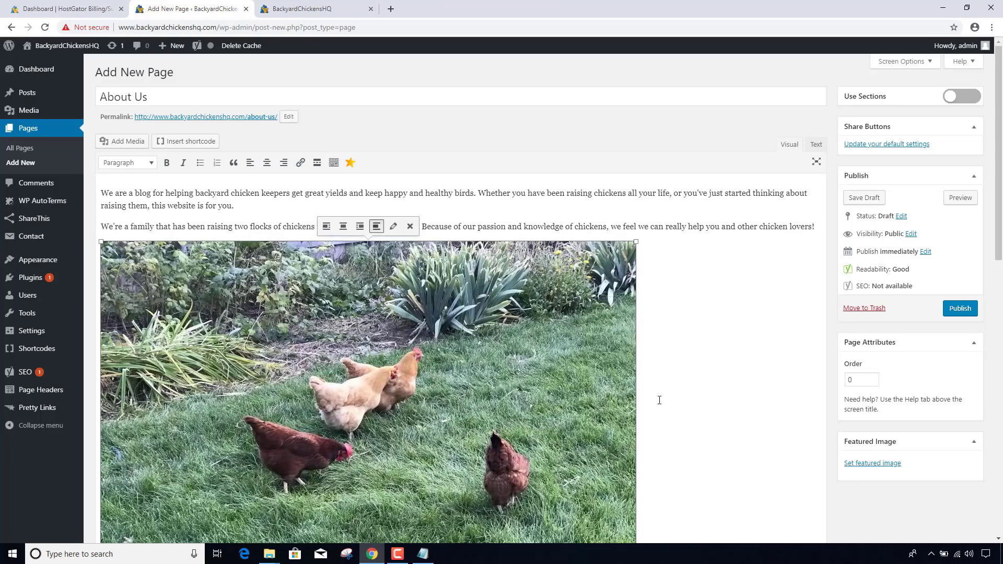
pyautogui.scroll(-3, 668, 397)
pyautogui.scroll(3, 670, 393)
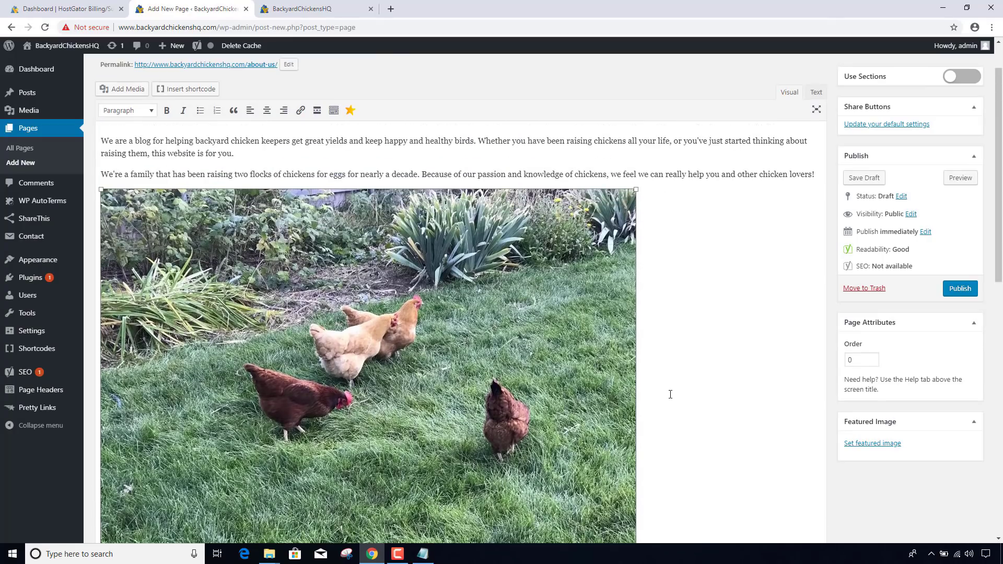
pyautogui.click(961, 289)
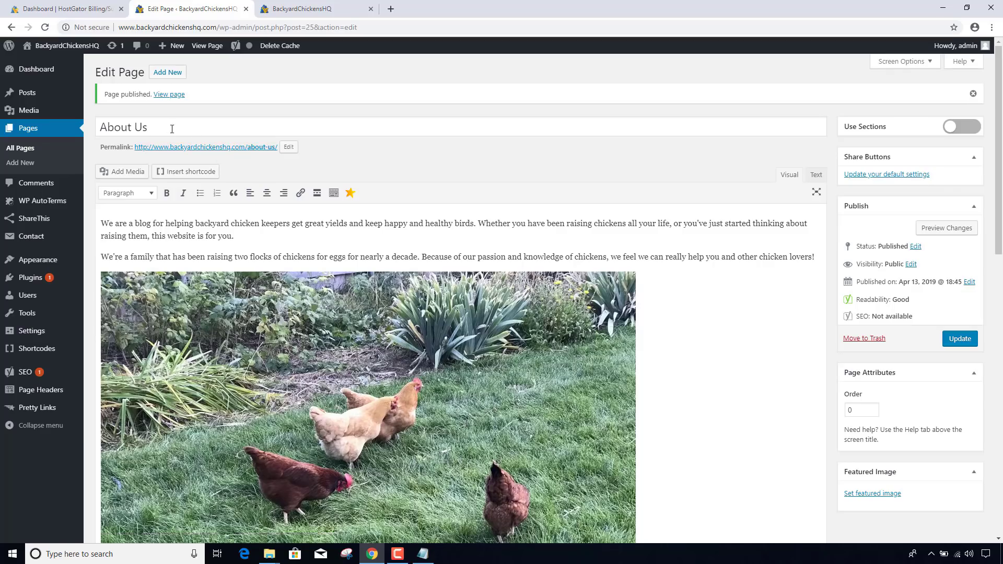
pyautogui.rightClick(264, 152)
pyautogui.click(269, 156)
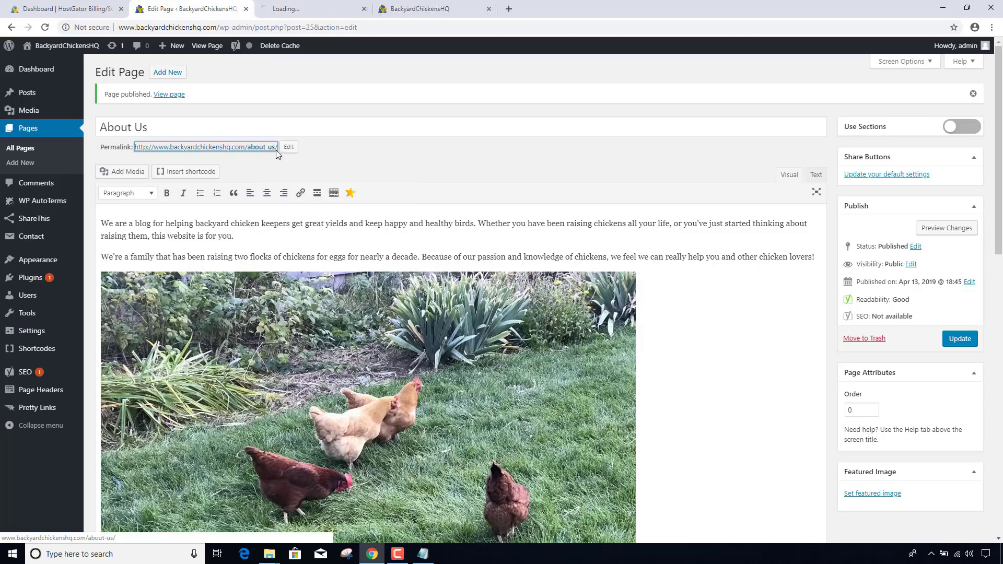
pyautogui.click(284, 7)
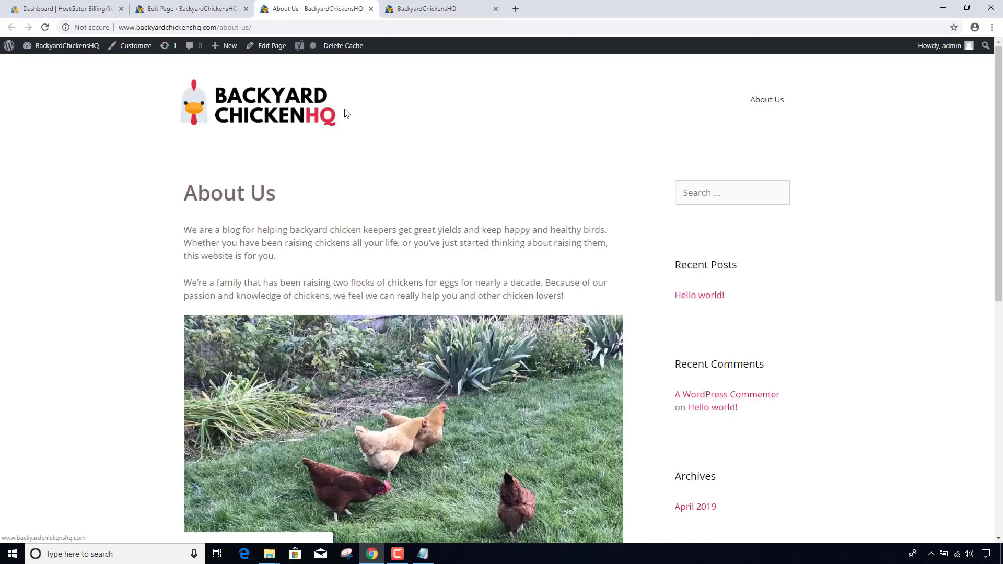
pyautogui.scroll(-8, 345, 113)
pyautogui.scroll(4, 345, 112)
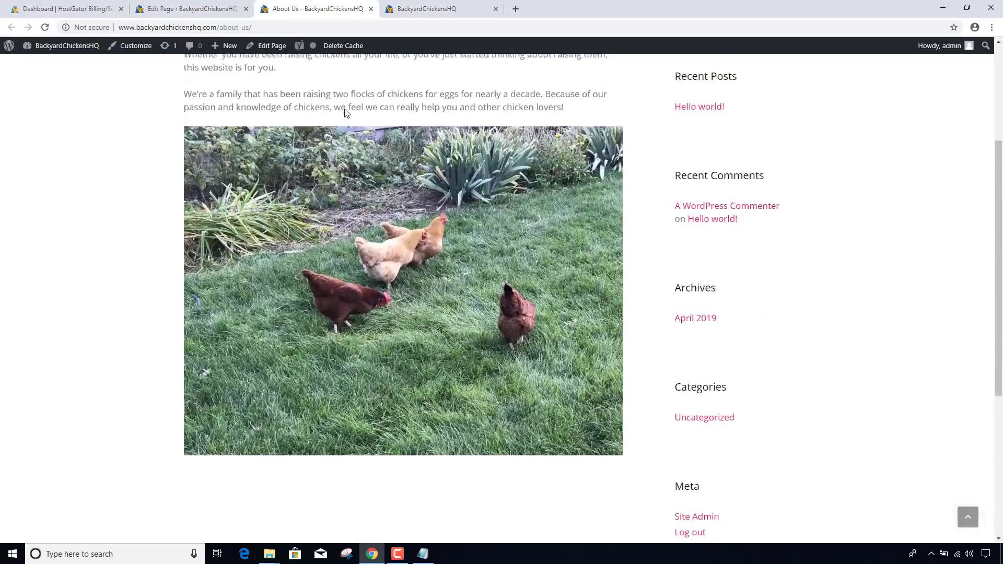
pyautogui.scroll(4, 345, 113)
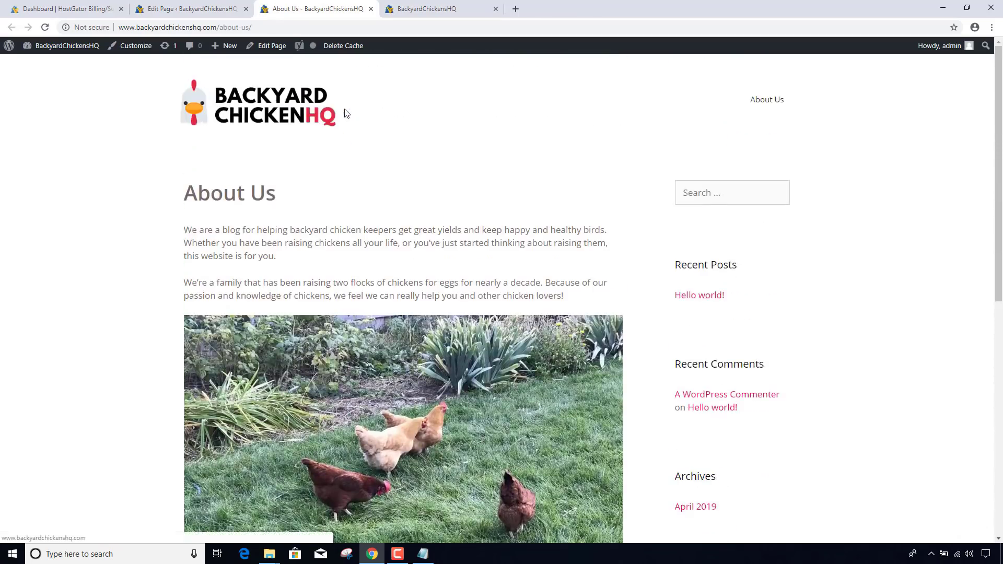
pyautogui.click(370, 9)
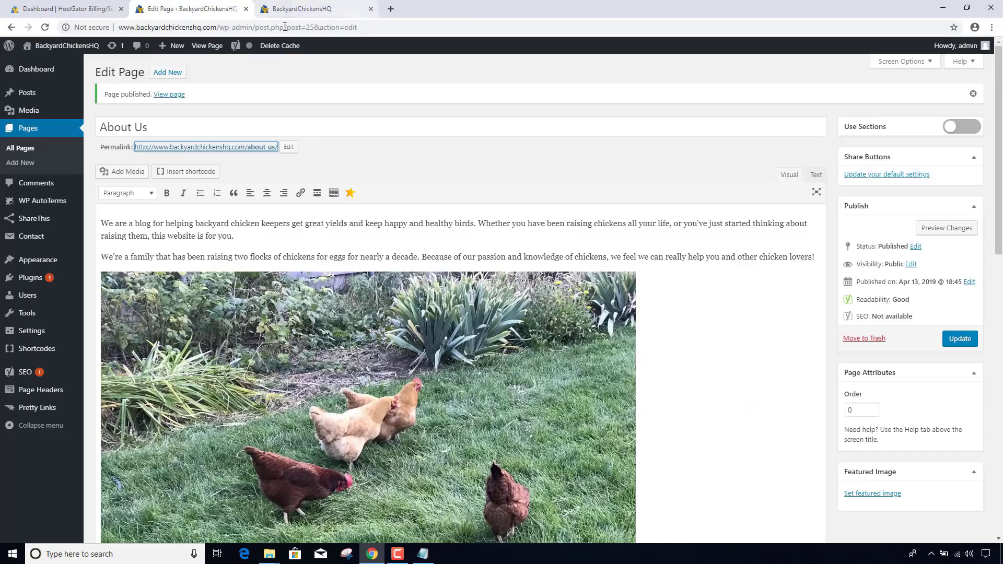
# - Start a new page from All Pages titled 'Contact Us'
pyautogui.click(23, 149)
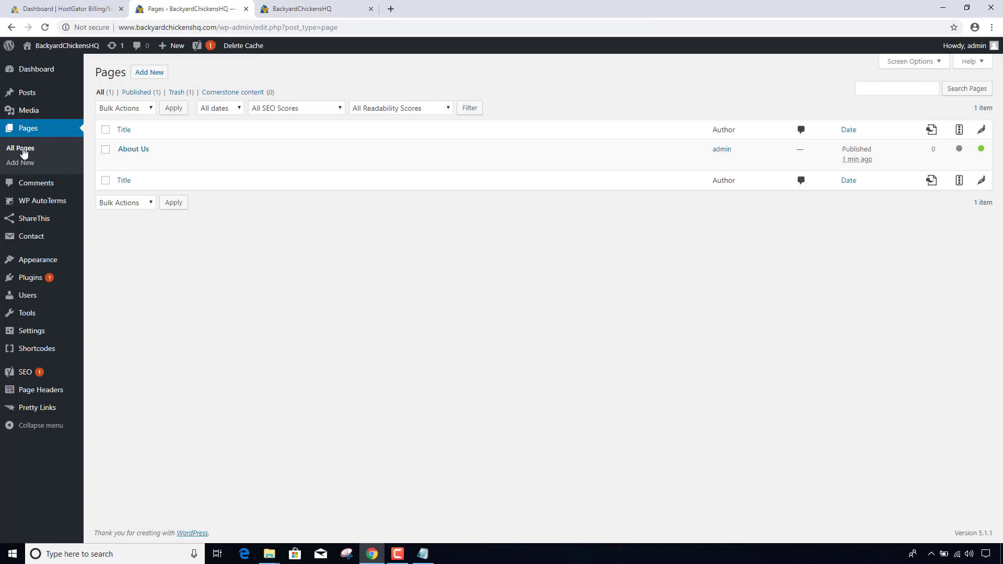
pyautogui.click(149, 75)
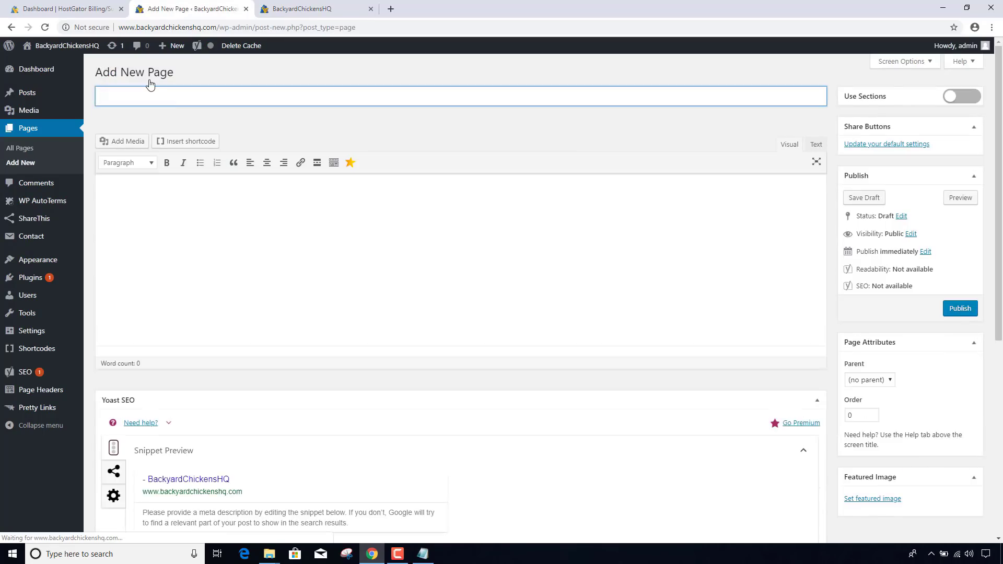
pyautogui.write('Contact')
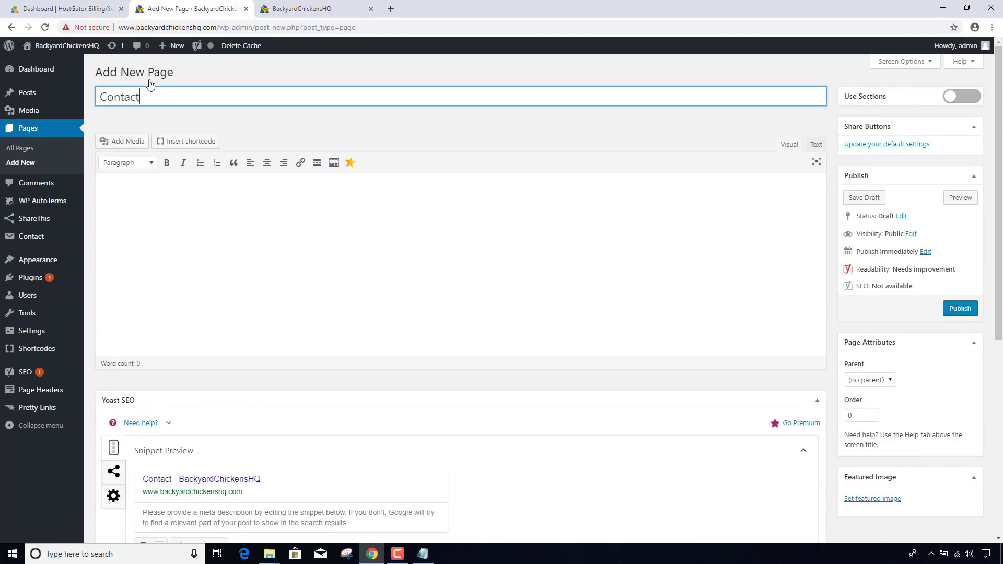
pyautogui.write(' Us')
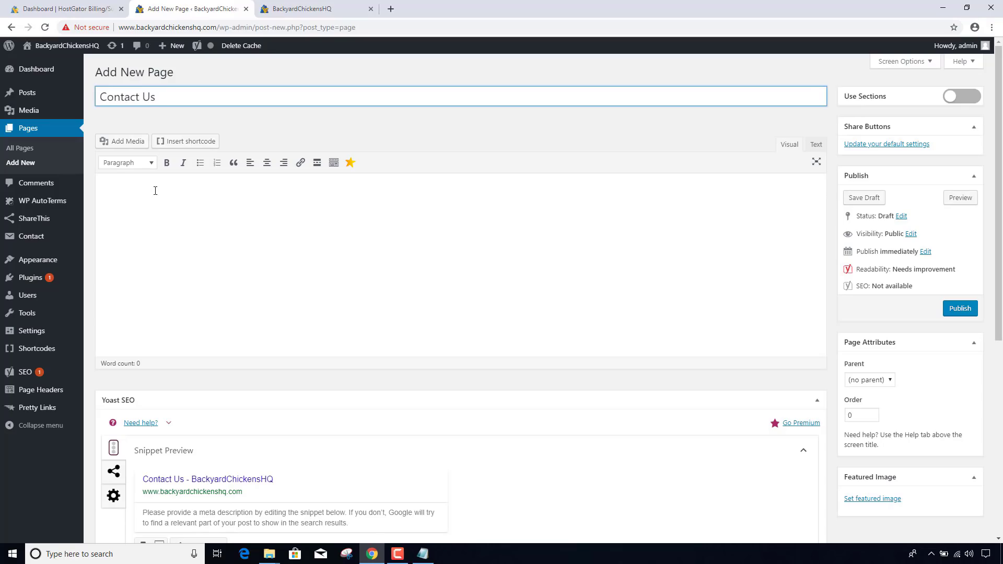
pyautogui.click(155, 188)
# - Copy the contact-us.txt text from Notepad and paste it into the Contact Us page body
pyautogui.click(269, 554)
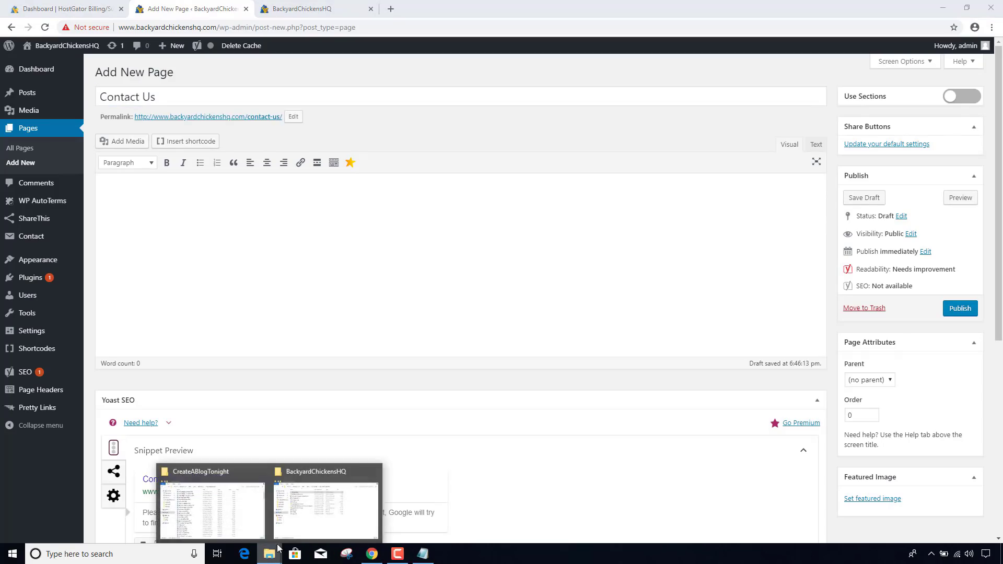
pyautogui.click(312, 523)
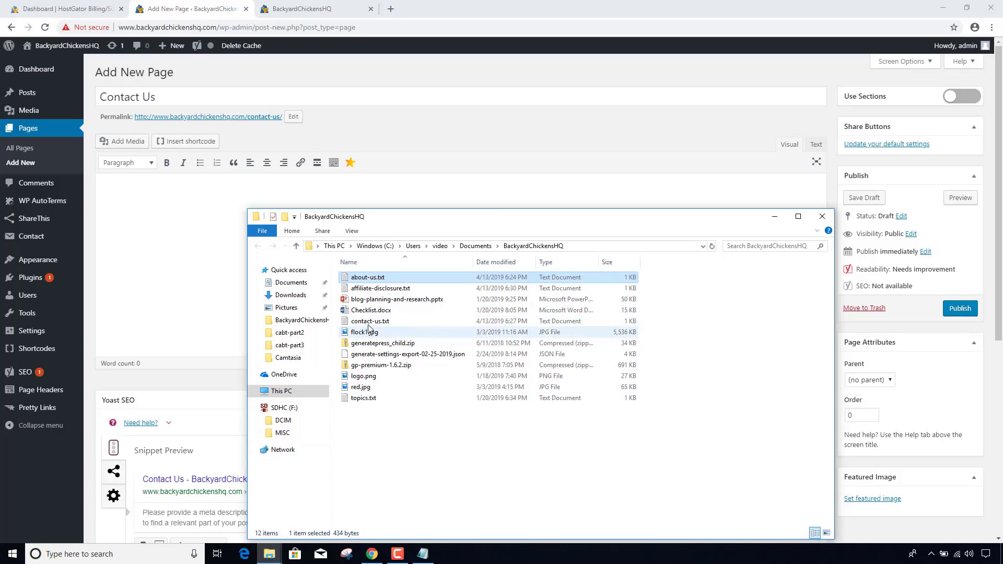
pyautogui.doubleClick(369, 322)
pyautogui.moveTo(589, 166); pyautogui.dragTo(191, 142)
pyautogui.hotkey('ctrl', 'c')
pyautogui.click(147, 207)
pyautogui.hotkey('ctrl', 'v')
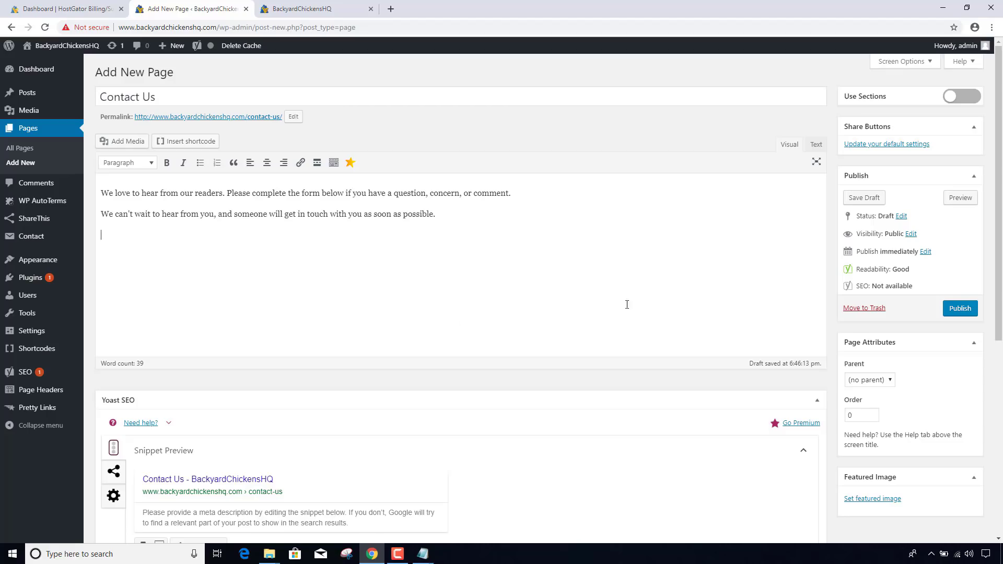
# - Publish the Contact Us page and review the live /contact-us/ page in a new tab
pyautogui.click(961, 313)
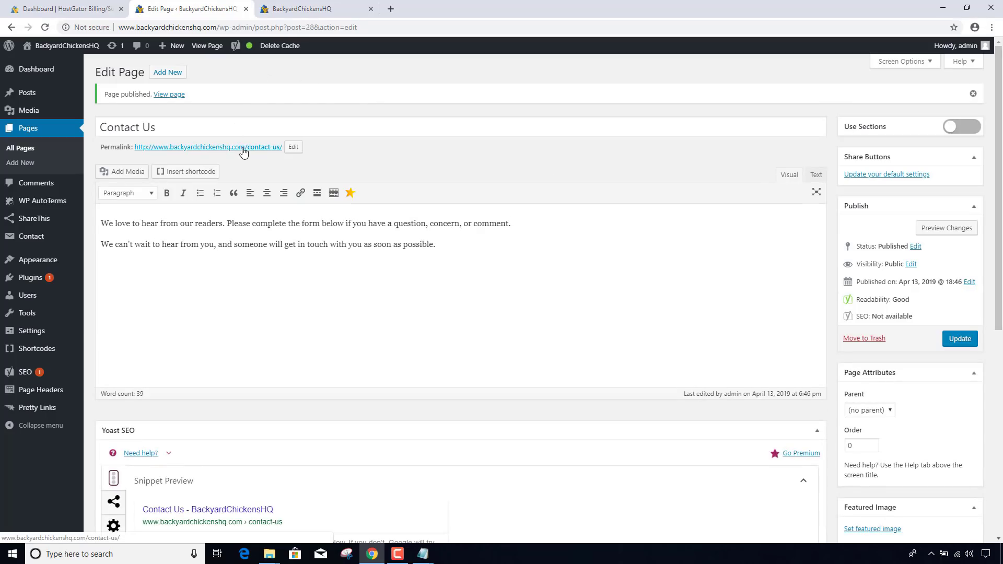
pyautogui.rightClick(243, 151)
pyautogui.click(285, 157)
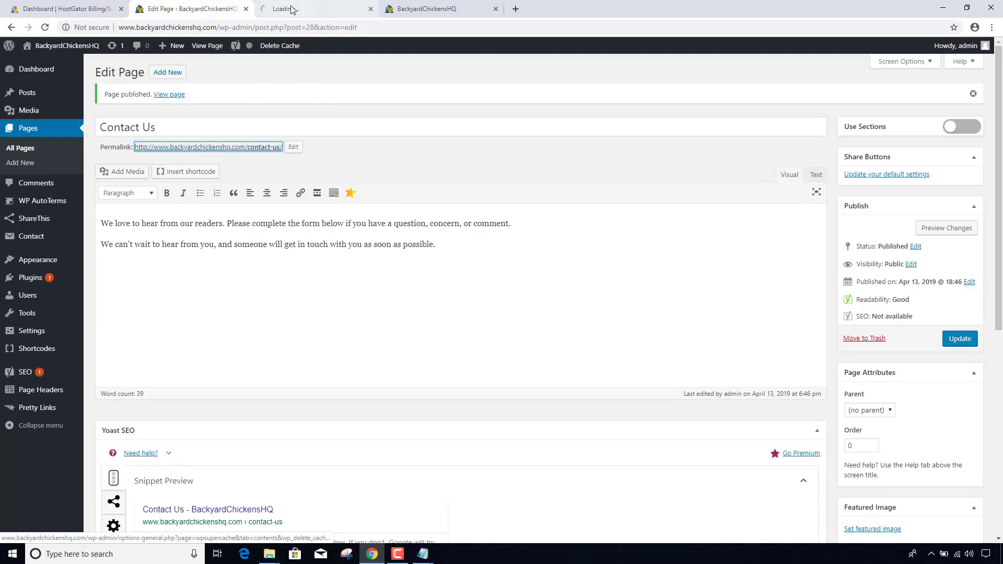
pyautogui.click(314, 9)
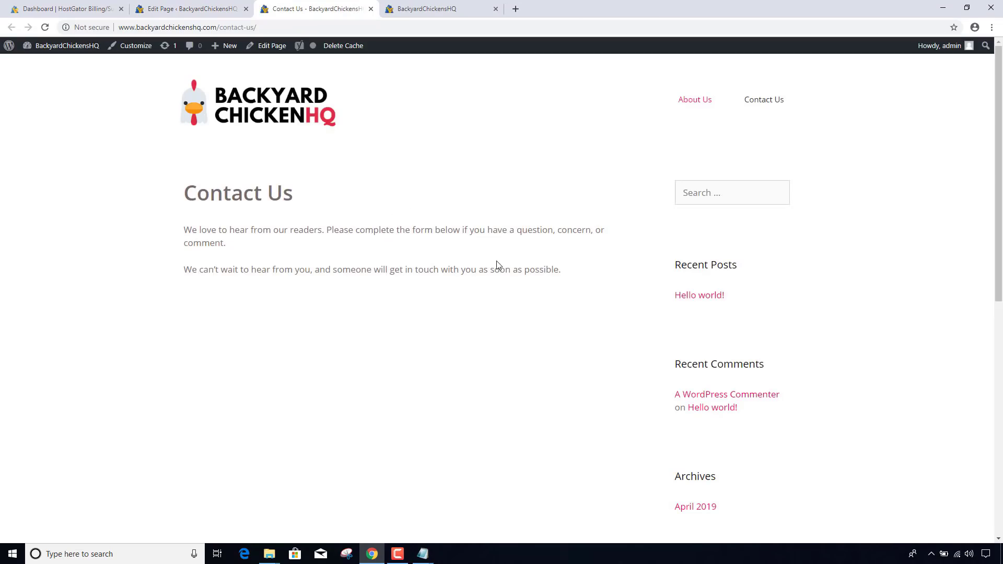
pyautogui.click(371, 9)
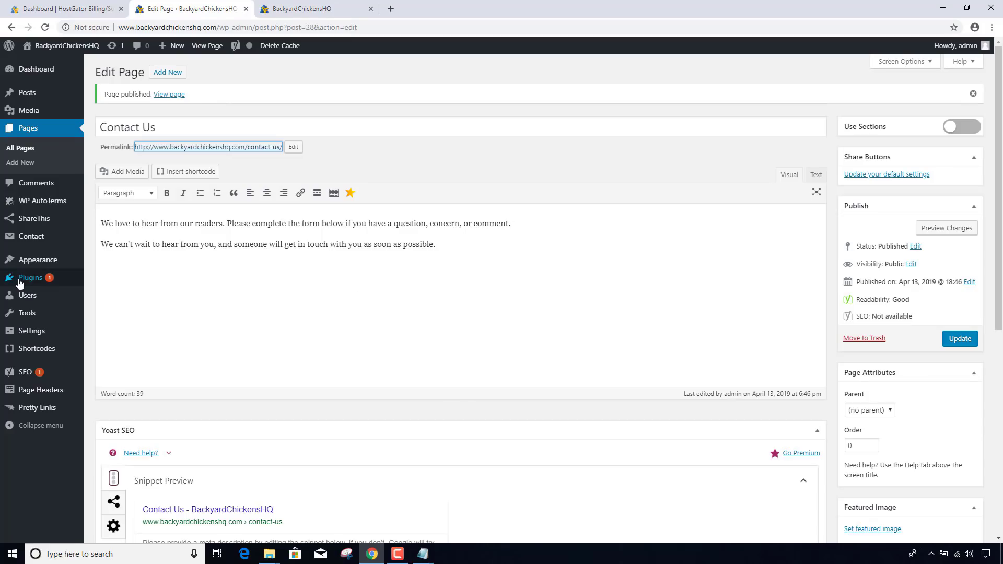
# - Open Contact form 1 for editing via Installed Plugins and the Contact Forms list
pyautogui.moveTo(20, 283)
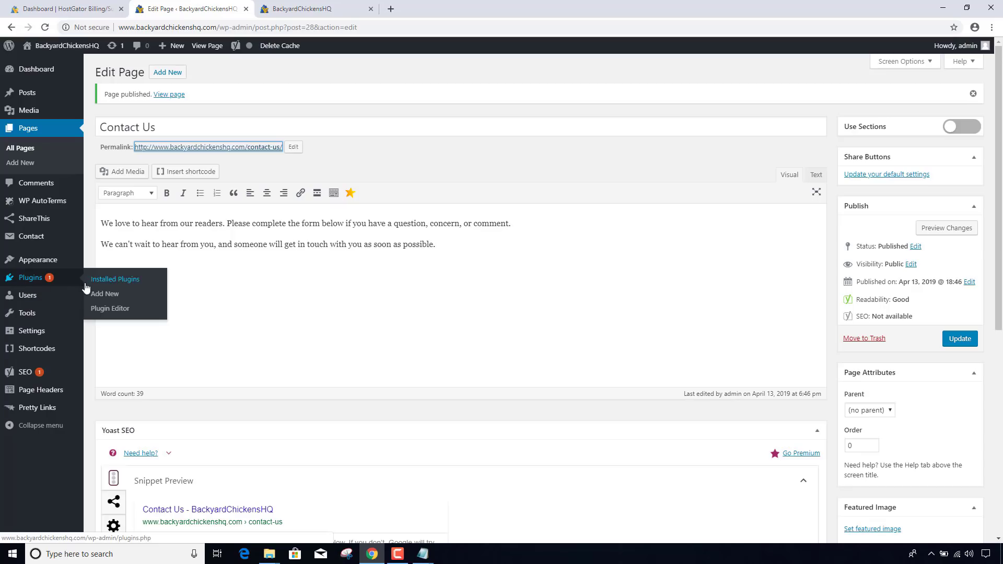
pyautogui.click(123, 284)
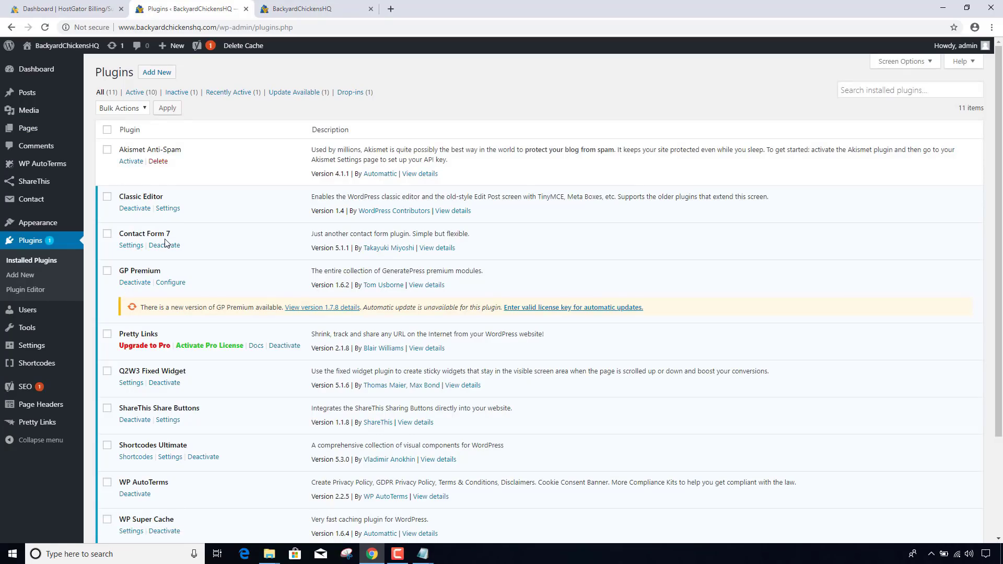
pyautogui.moveTo(27, 204)
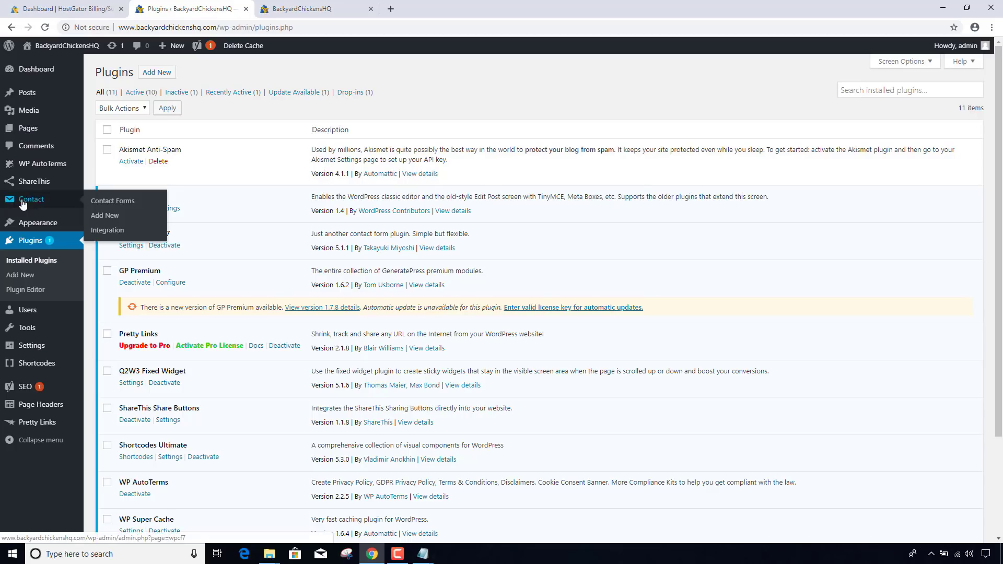
pyautogui.click(114, 204)
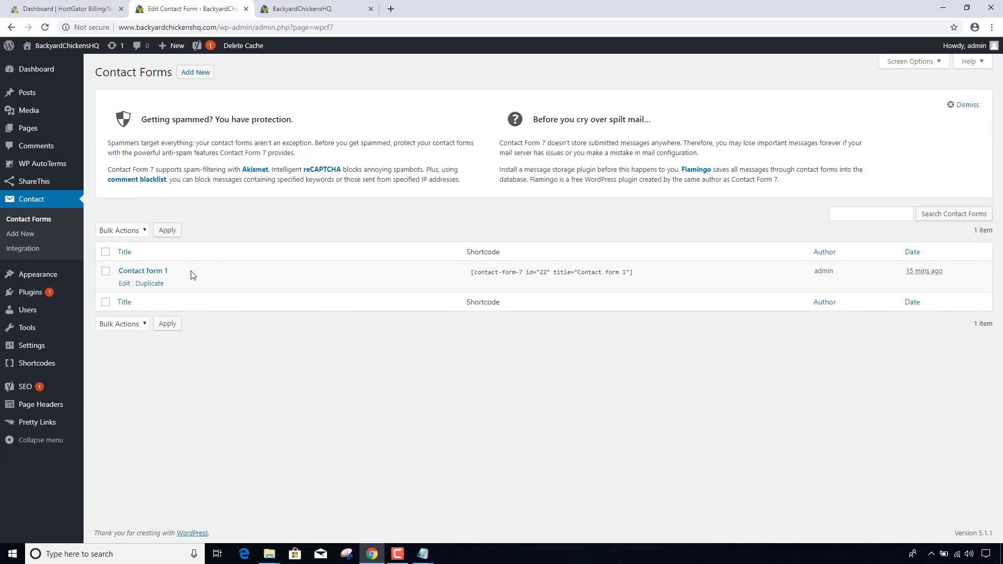
pyautogui.click(124, 283)
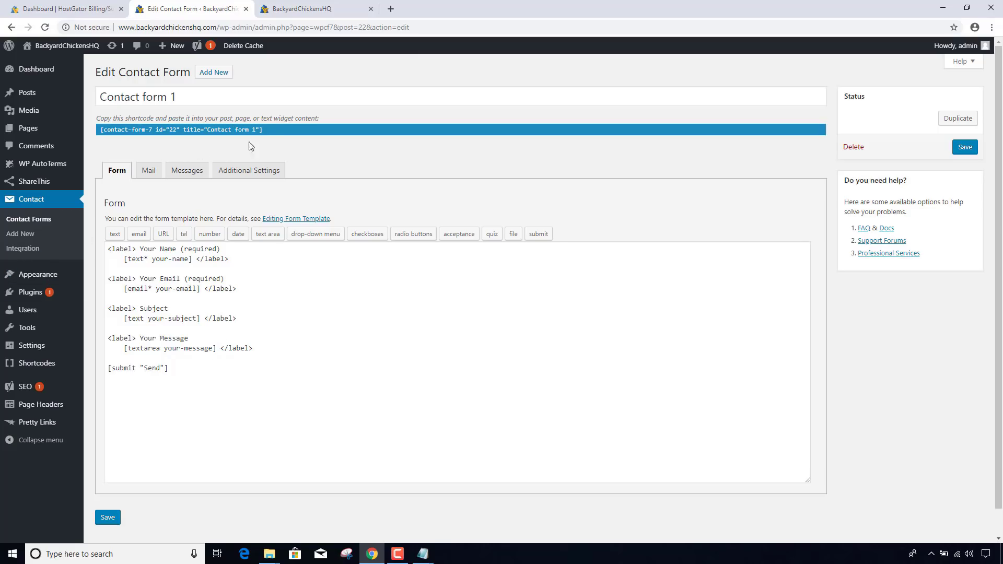
# - Copy the Contact form 1 shortcode and return to All Pages
pyautogui.click(269, 131)
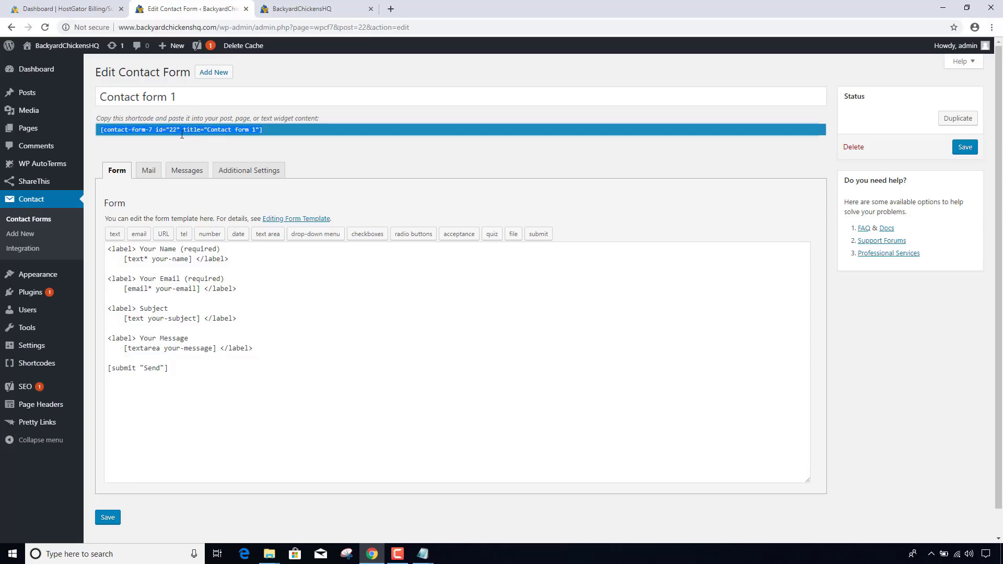
pyautogui.rightClick(184, 133)
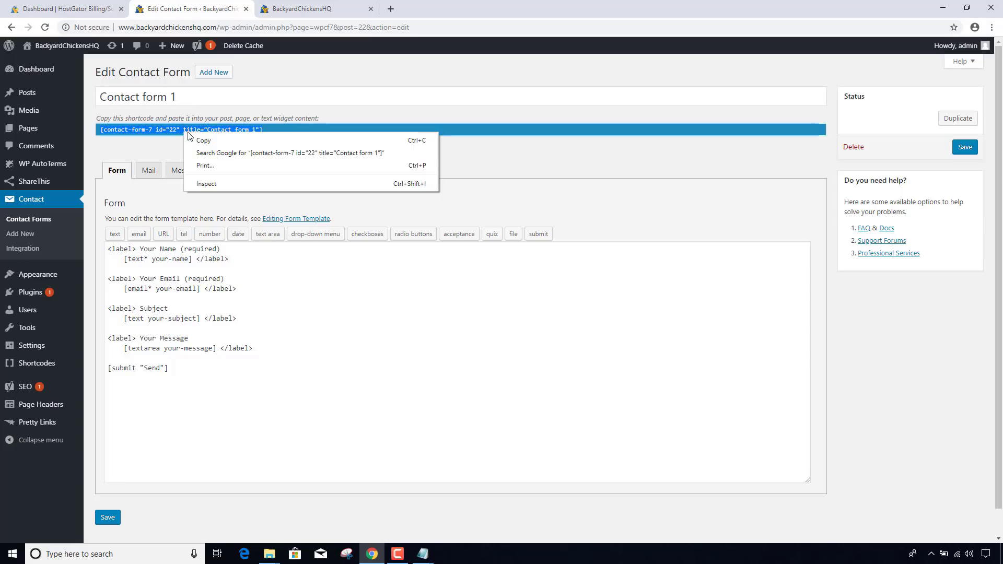
pyautogui.click(192, 142)
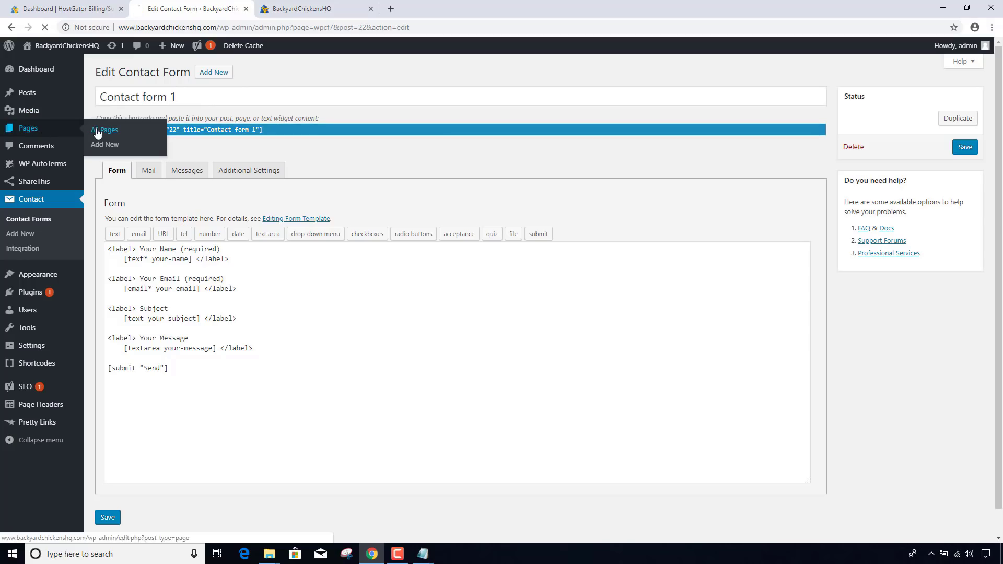
pyautogui.click(98, 132)
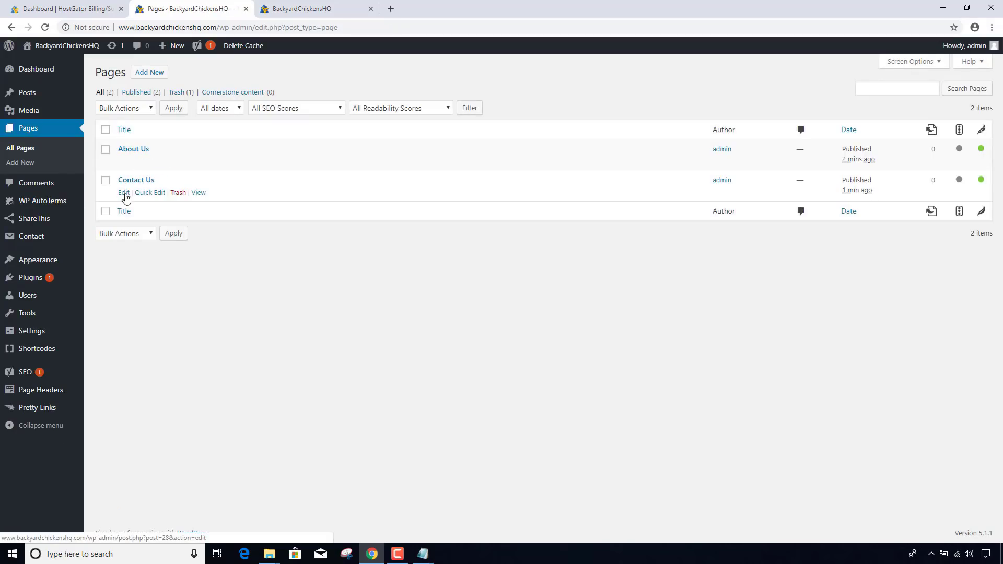
# - Paste the Contact form 1 shortcode below the Contact Us paragraphs and update the page
pyautogui.click(124, 193)
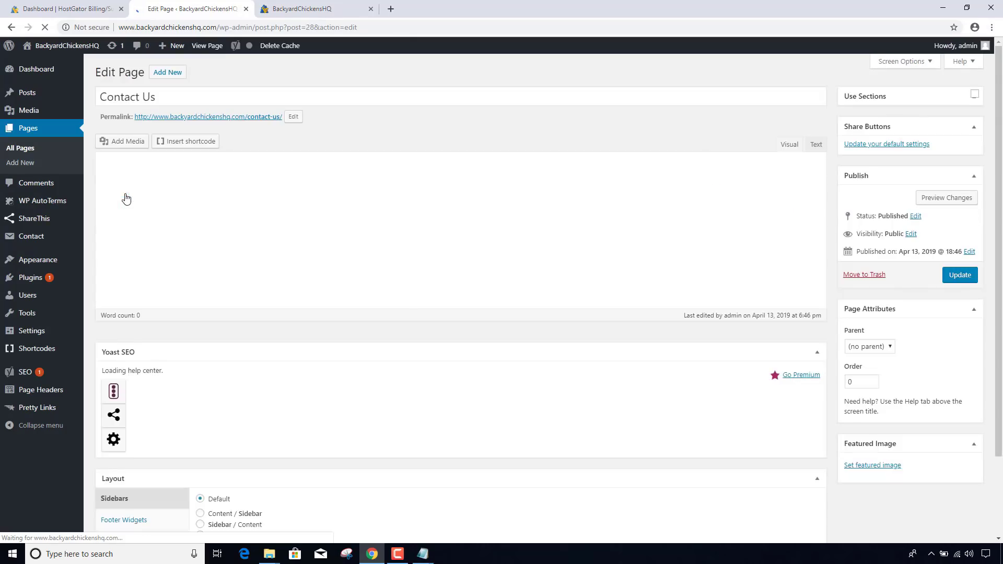
pyautogui.click(481, 218)
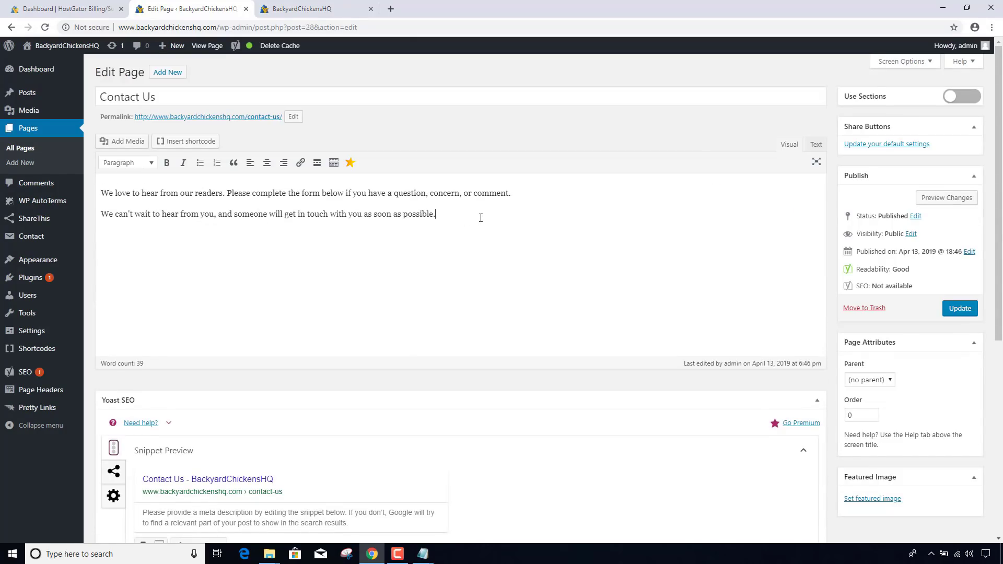
pyautogui.press('Return')
pyautogui.hotkey('ctrl', 'v')
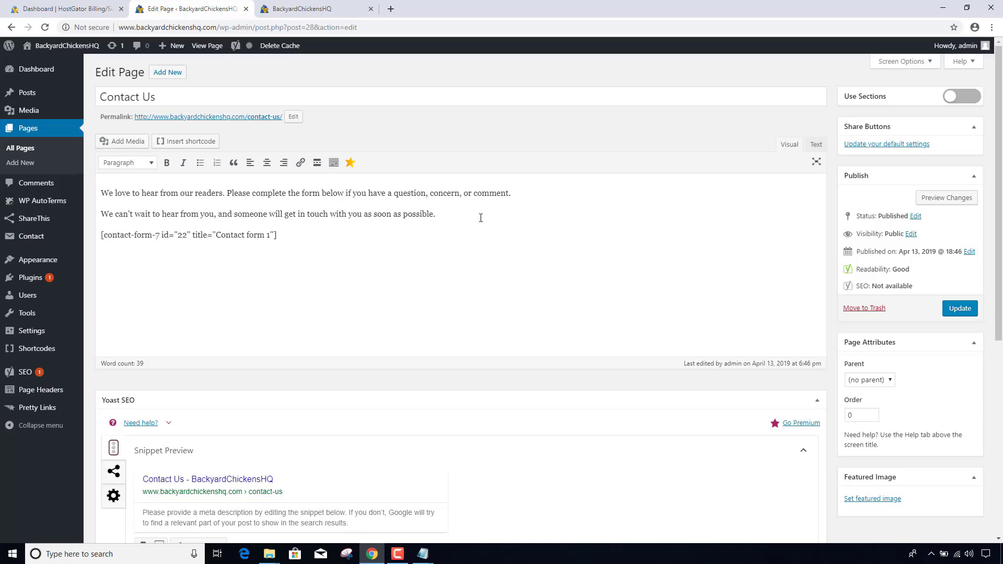
pyautogui.click(960, 308)
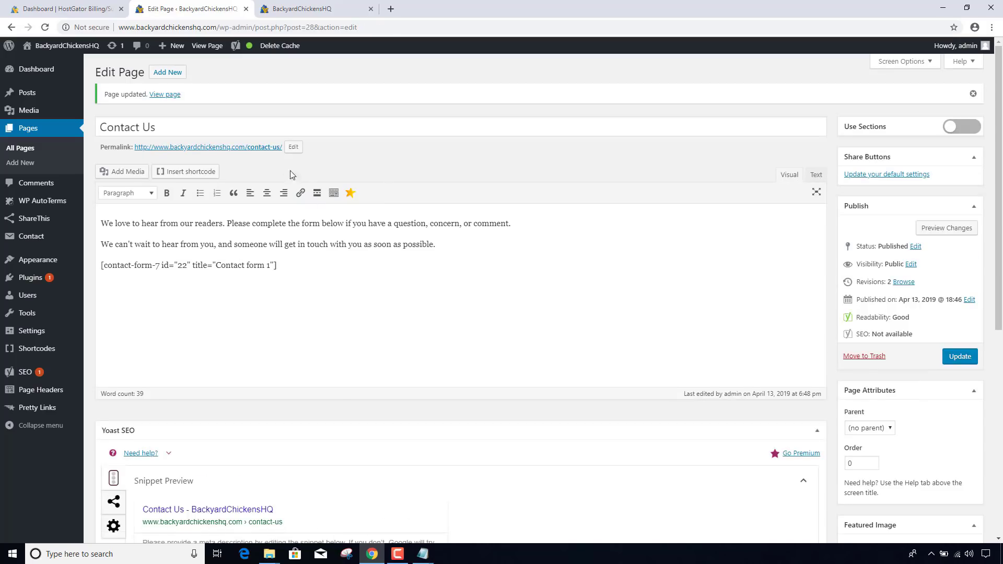
pyautogui.rightClick(240, 150)
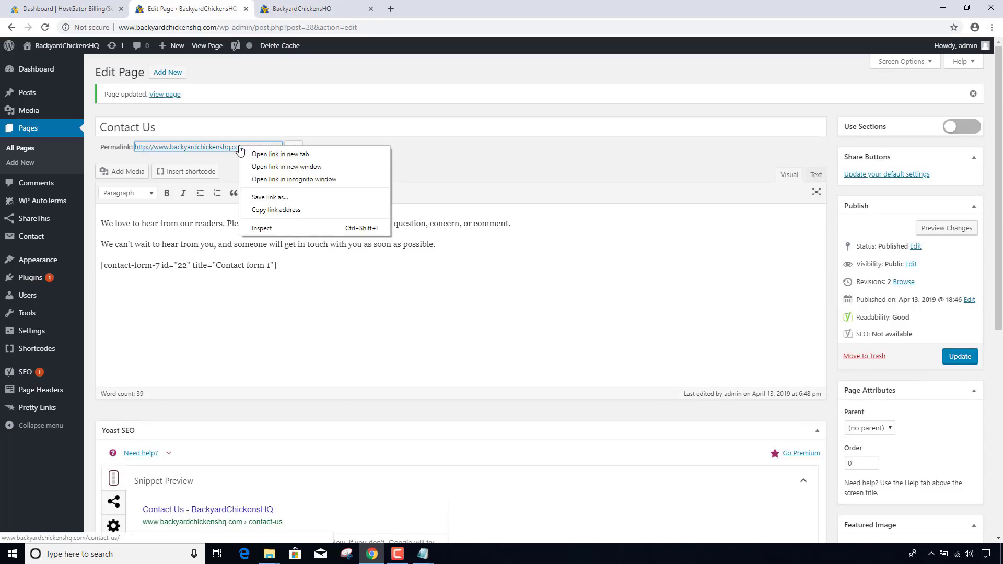
# - Open the live Contact Us page in a new tab and look over the form
pyautogui.click(271, 155)
pyautogui.click(300, 11)
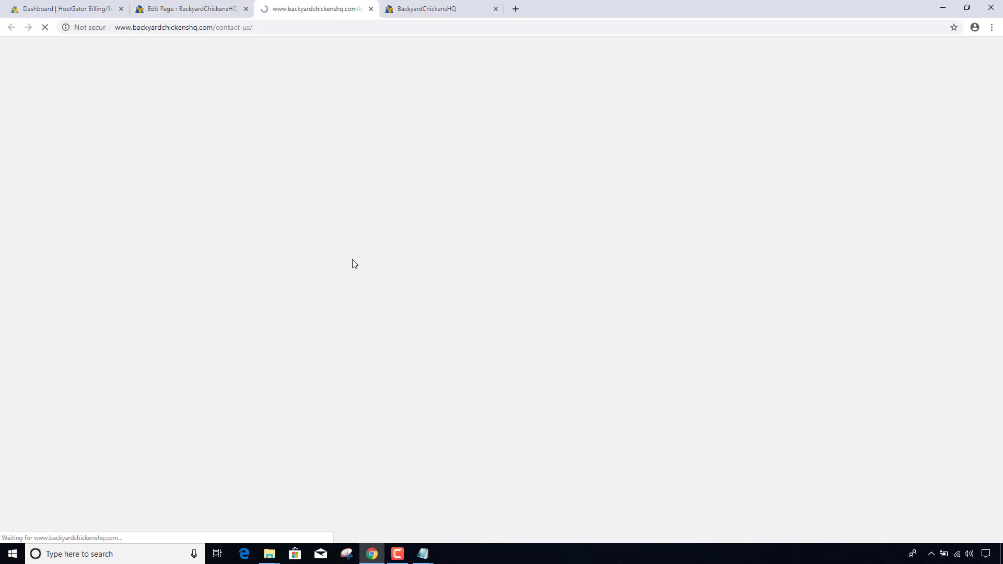
pyautogui.scroll(-3, 393, 317)
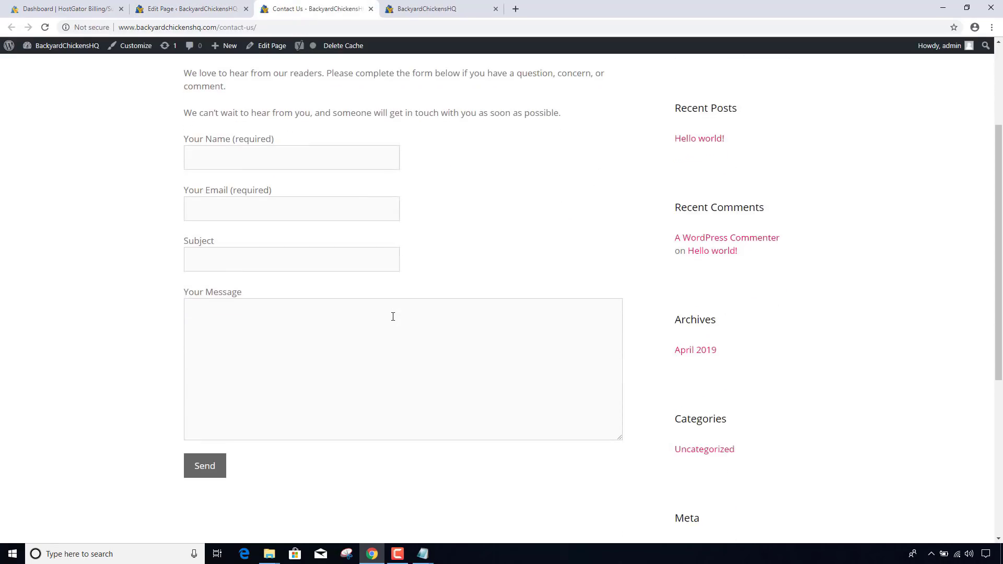
pyautogui.scroll(2, 393, 316)
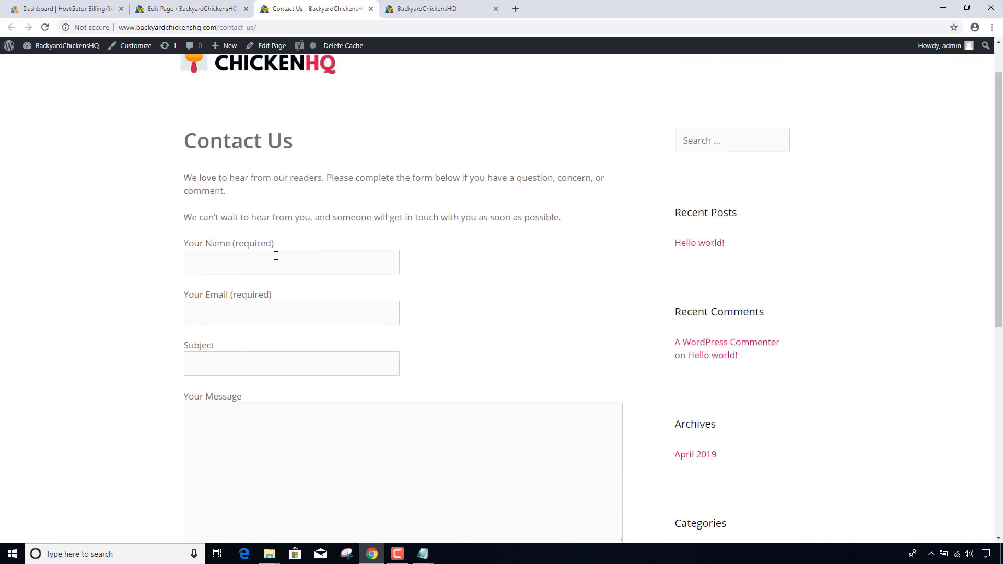
# - Submit a test message with a sample name and email, subject 'Test' and message 'Test'
pyautogui.write('Chris')
pyautogui.press('Tab')
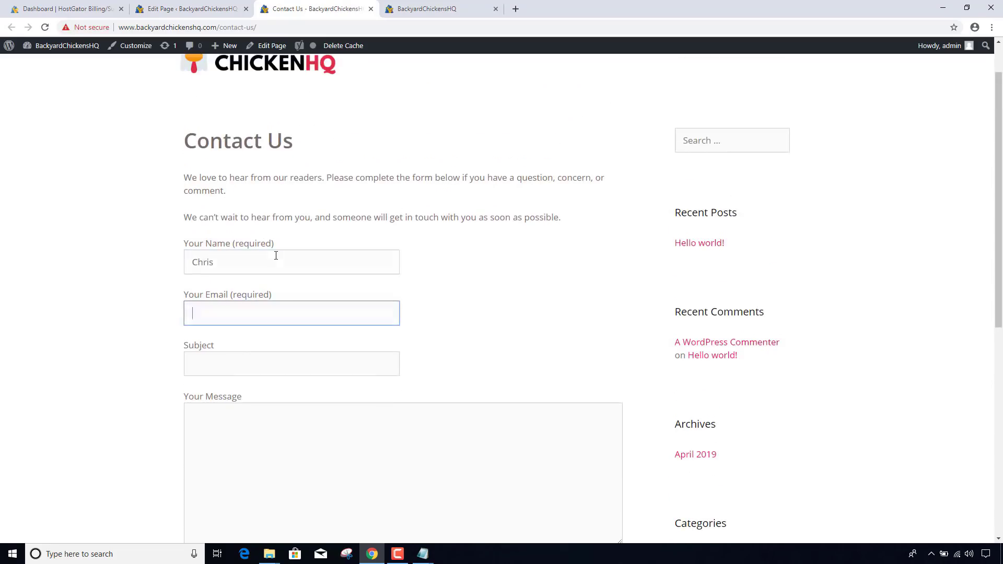
pyautogui.write('chris@chris.com')
pyautogui.press('Tab')
pyautogui.write('Test')
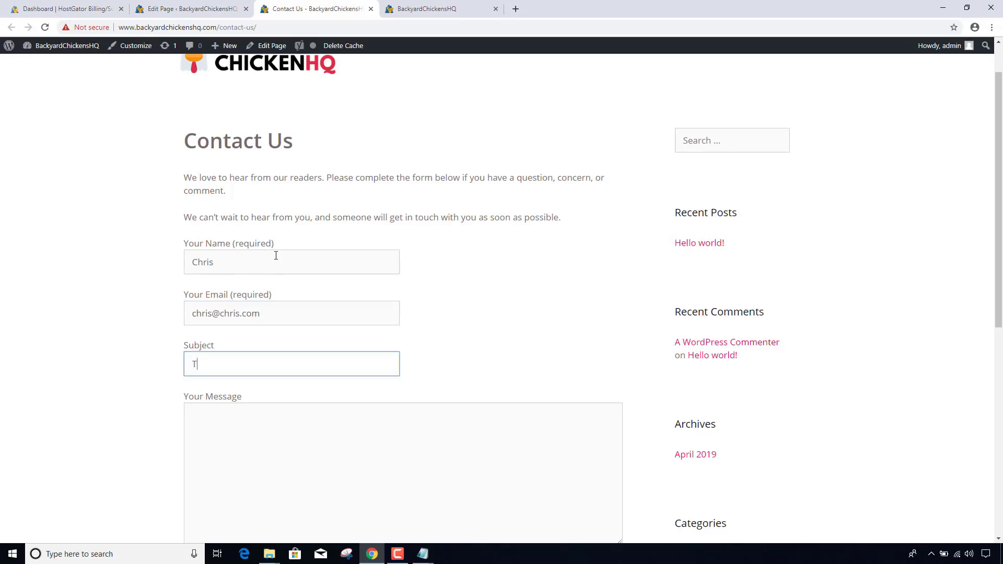
pyautogui.press('Tab')
pyautogui.write('Test')
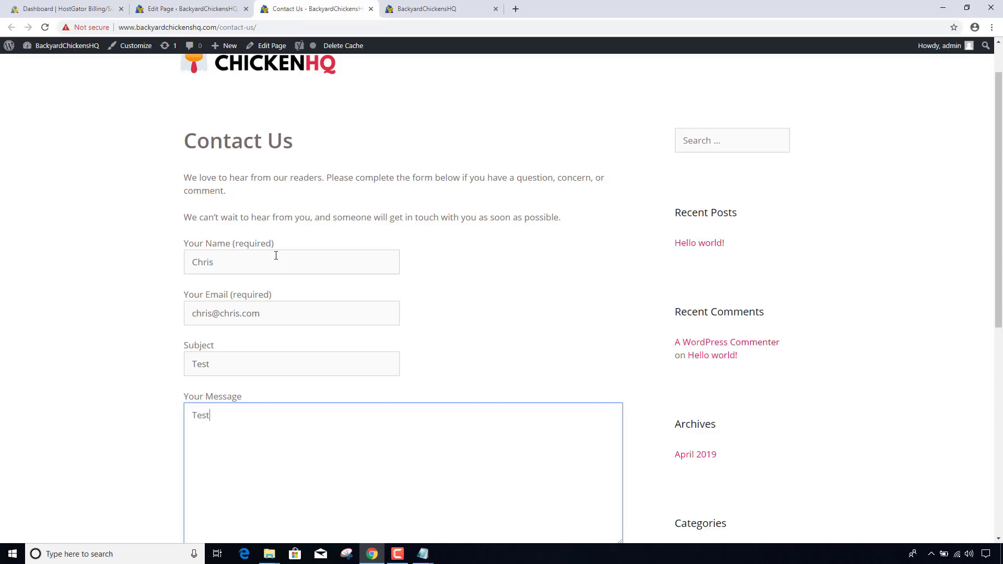
pyautogui.scroll(-3, 275, 255)
pyautogui.click(213, 414)
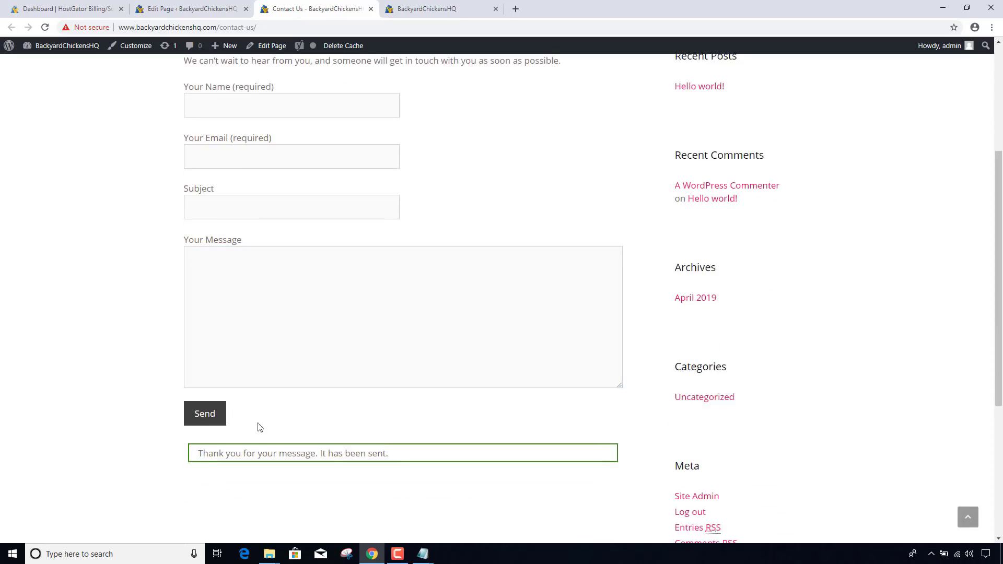
pyautogui.scroll(4, 419, 454)
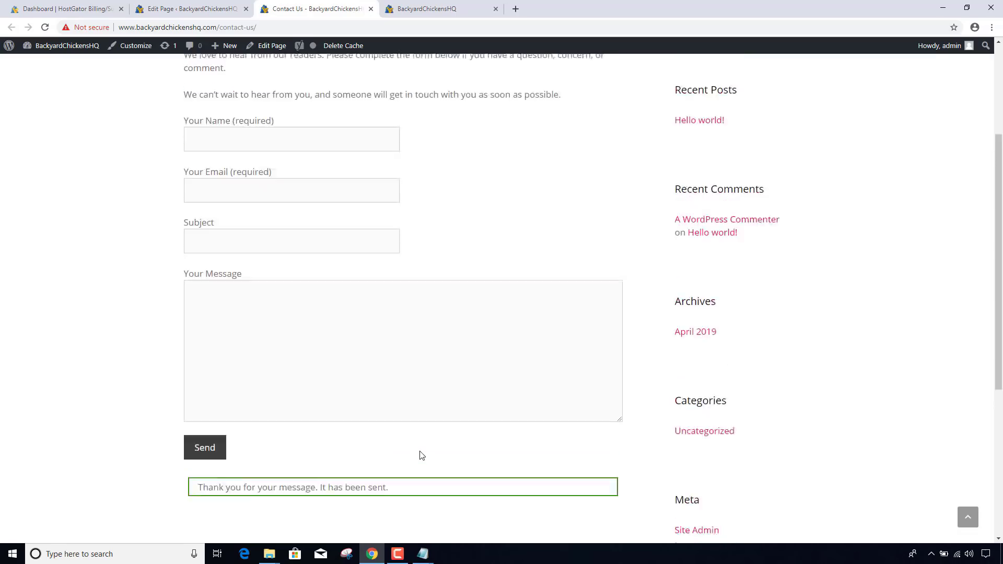
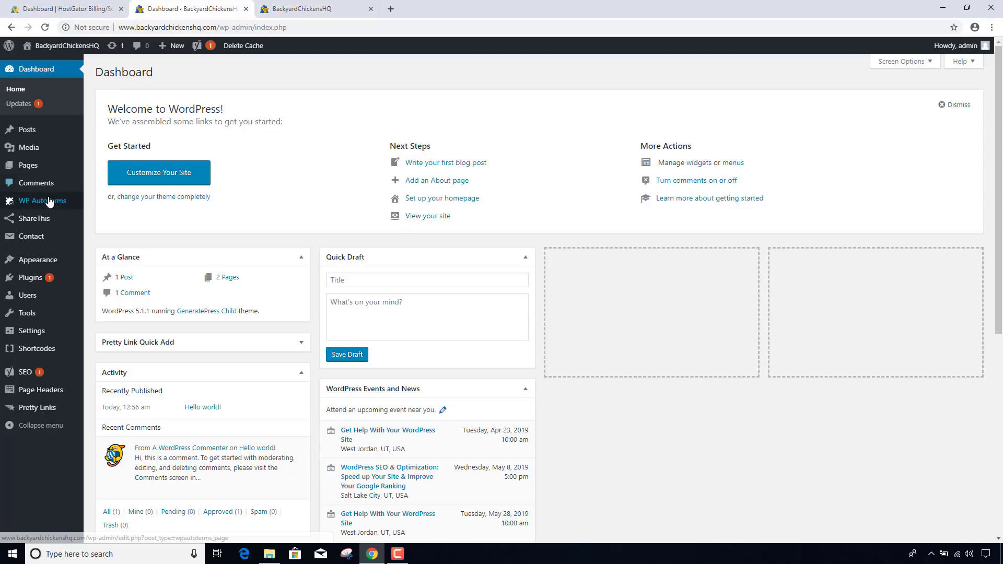
# - Start a new simple privacy policy from WP AutoTerms' Add Legal Pages
pyautogui.moveTo(54, 206)
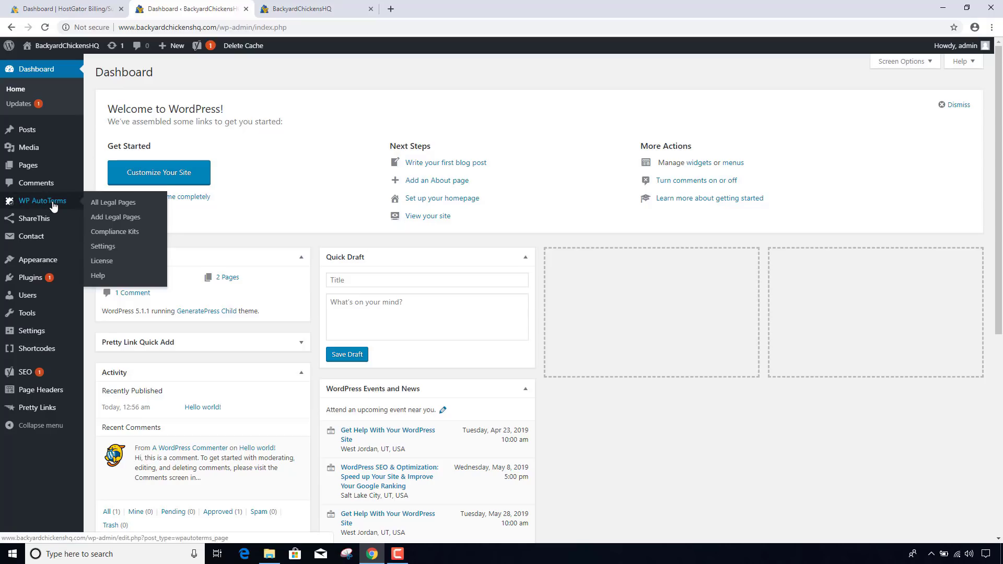
pyautogui.click(123, 223)
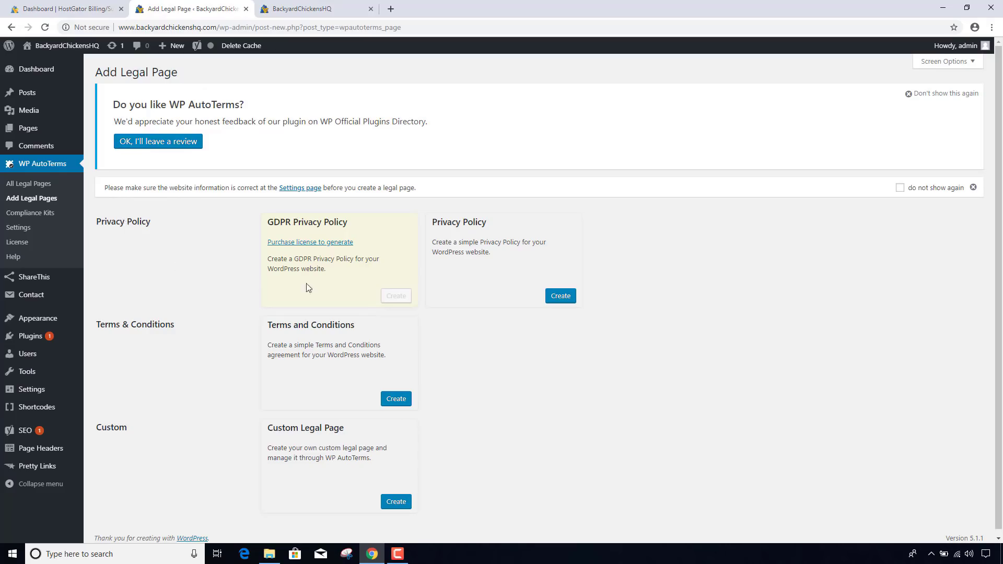
pyautogui.click(557, 297)
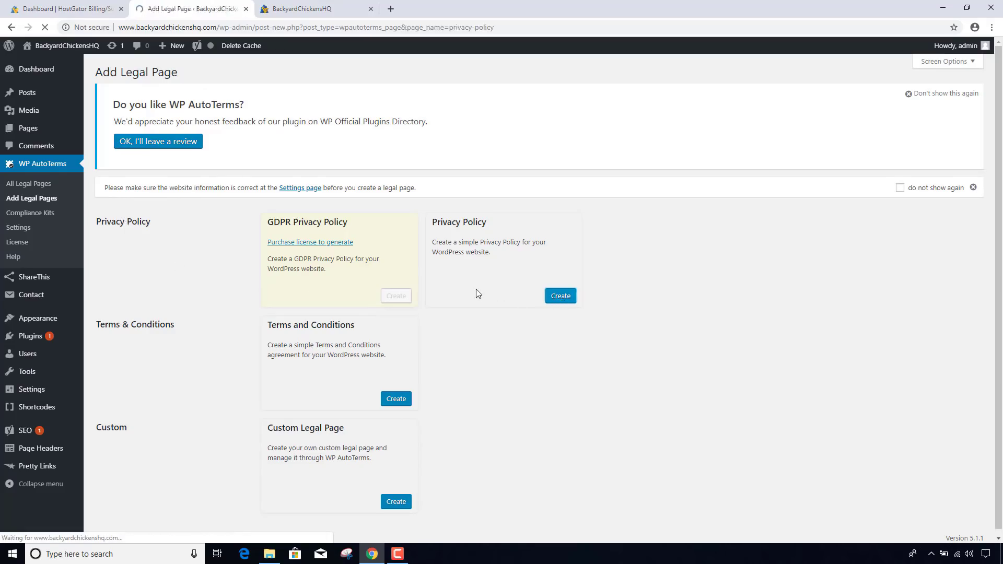
# - Set the privacy policy's country to United States and state to Idaho
pyautogui.scroll(-1, 282, 308)
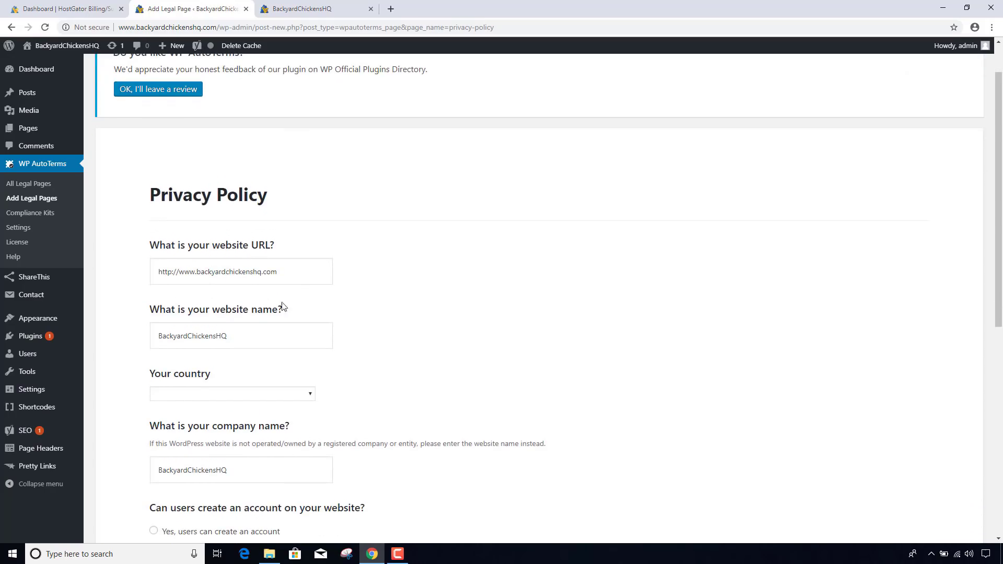
pyautogui.scroll(-1, 275, 277)
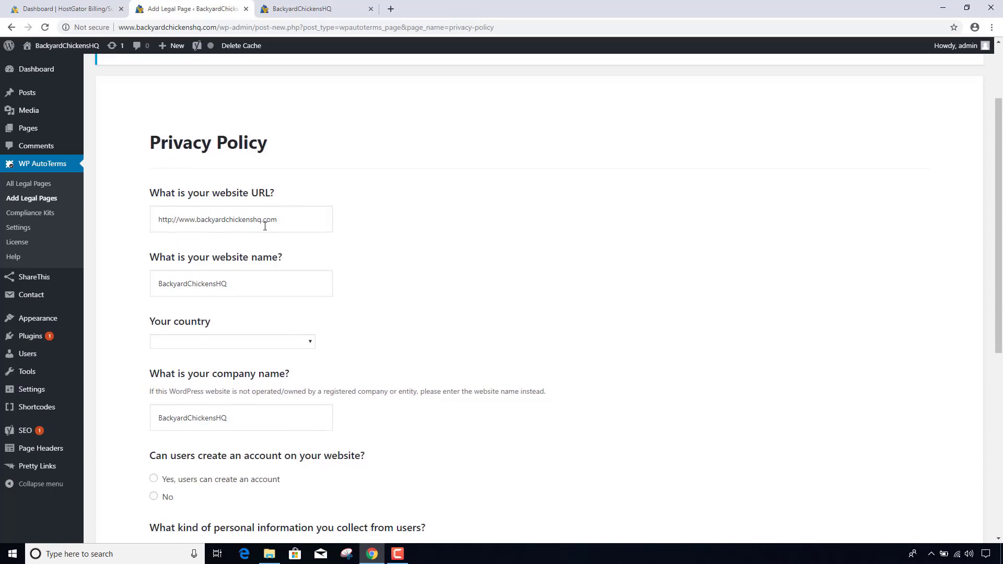
pyautogui.scroll(-1, 251, 242)
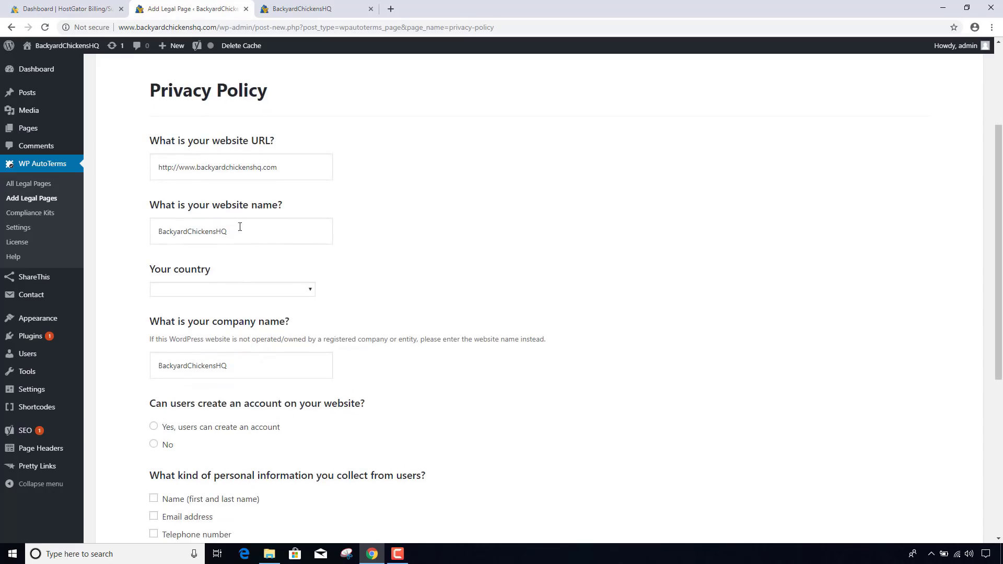
pyautogui.scroll(-1, 230, 253)
pyautogui.click(217, 240)
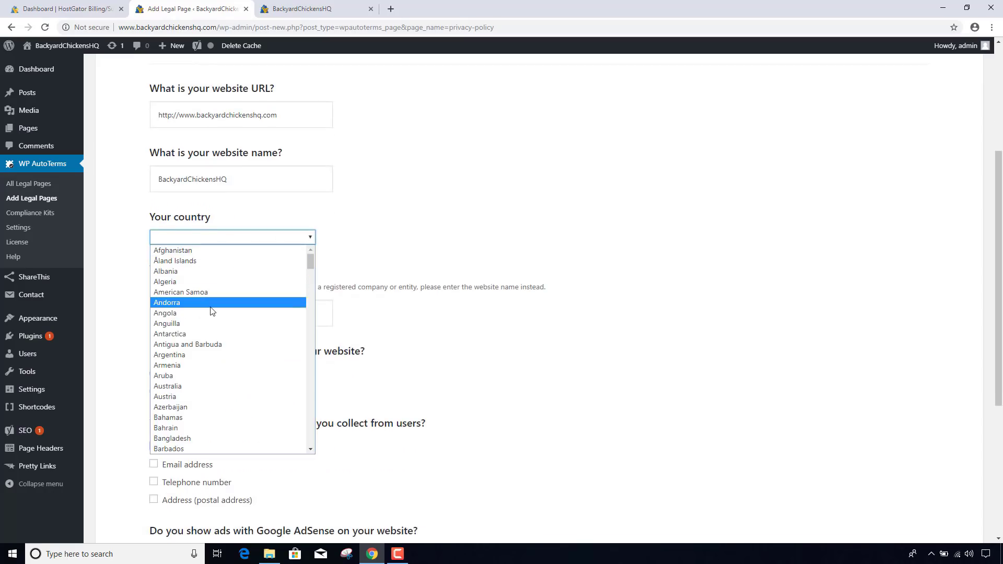
pyautogui.press('u')
pyautogui.scroll(-3, 211, 312)
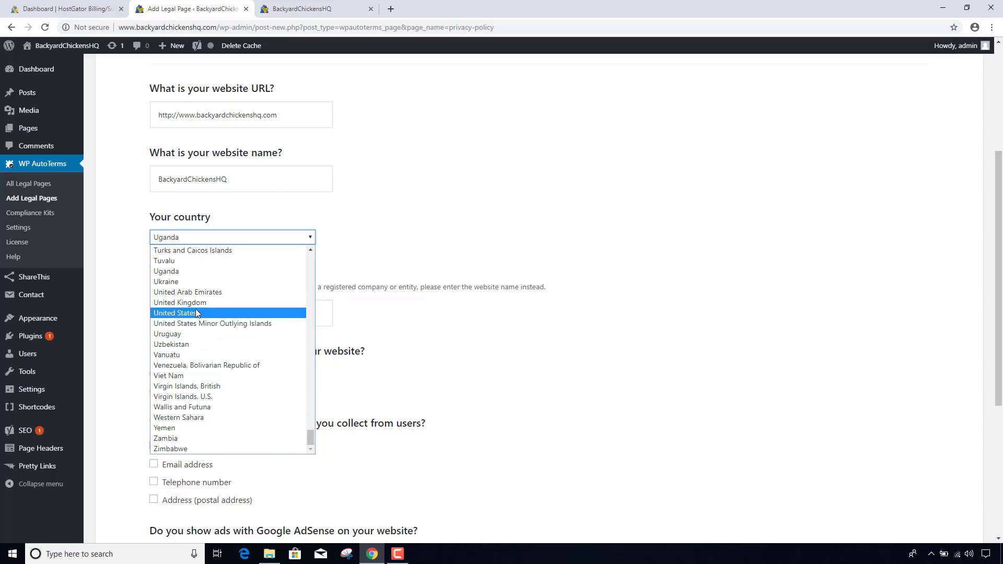
pyautogui.click(197, 312)
pyautogui.click(184, 290)
pyautogui.scroll(-4, 181, 339)
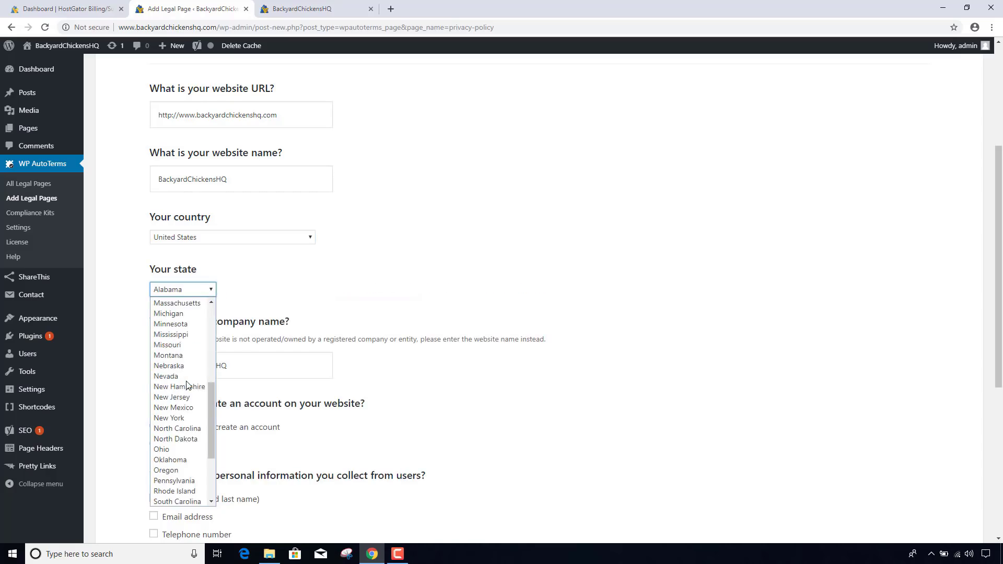
pyautogui.scroll(5, 172, 340)
pyautogui.click(174, 316)
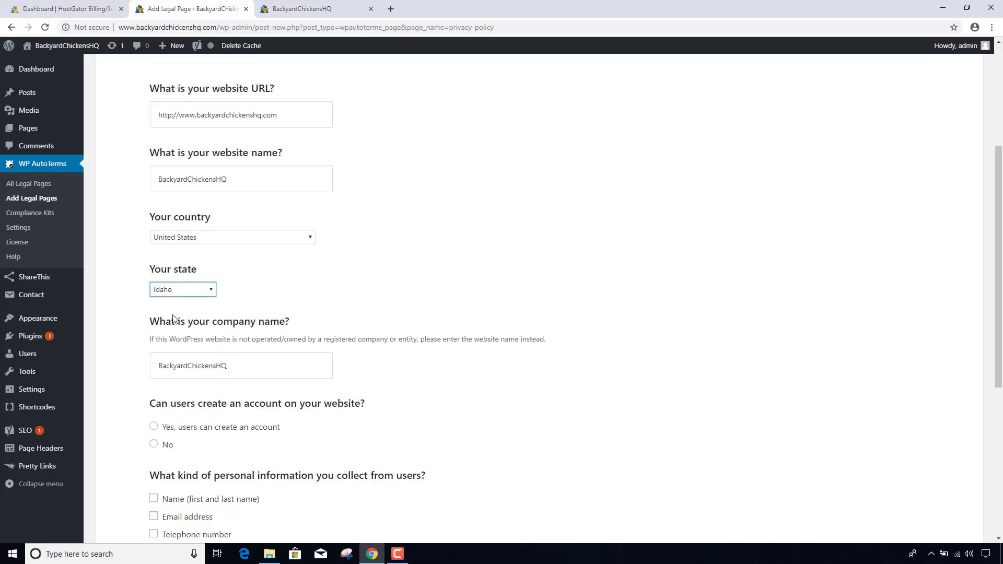
# - Answer no user accounts, names and emails collected, AdSense ads, and disclosure when legally required
pyautogui.click(259, 372)
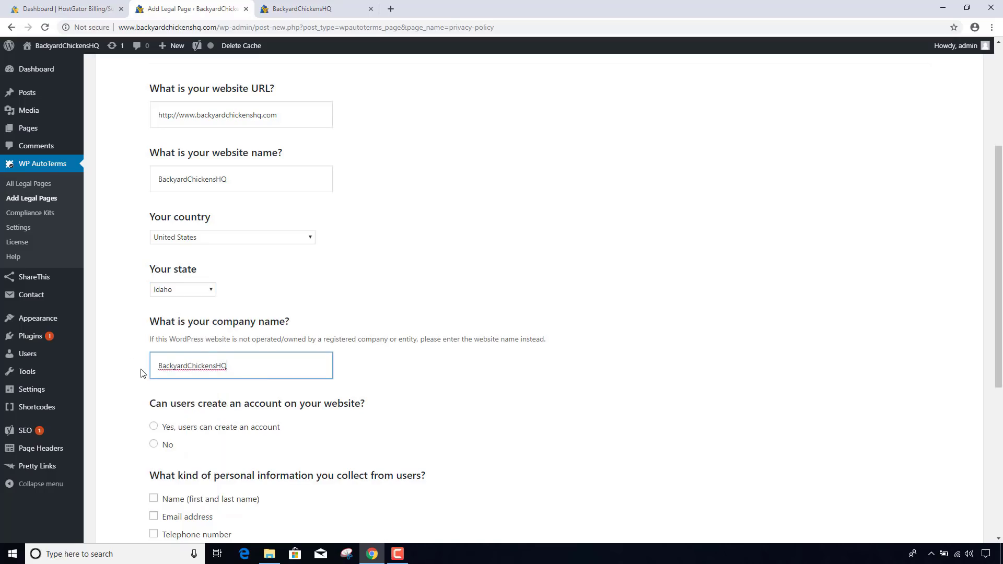
pyautogui.scroll(-2, 140, 372)
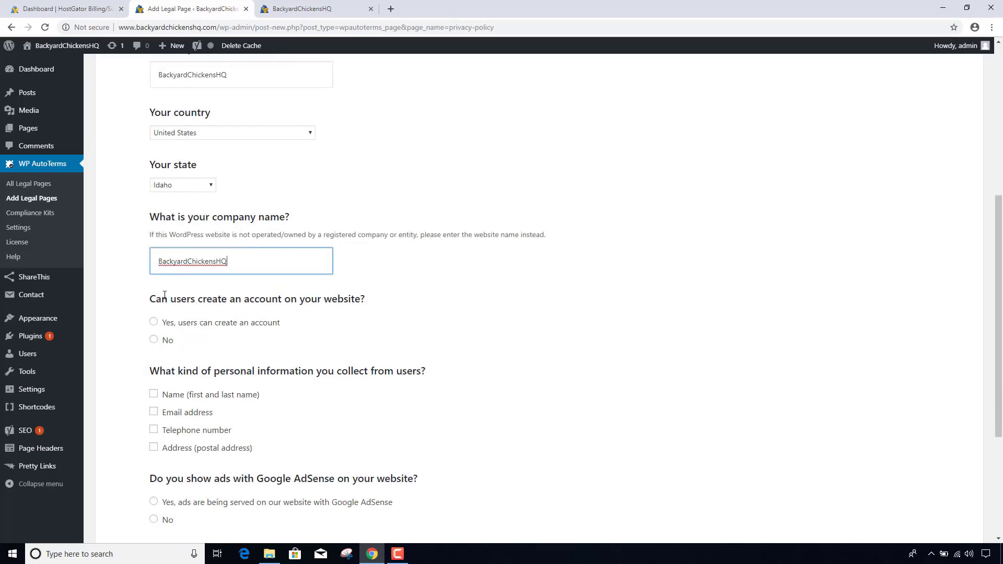
pyautogui.click(154, 340)
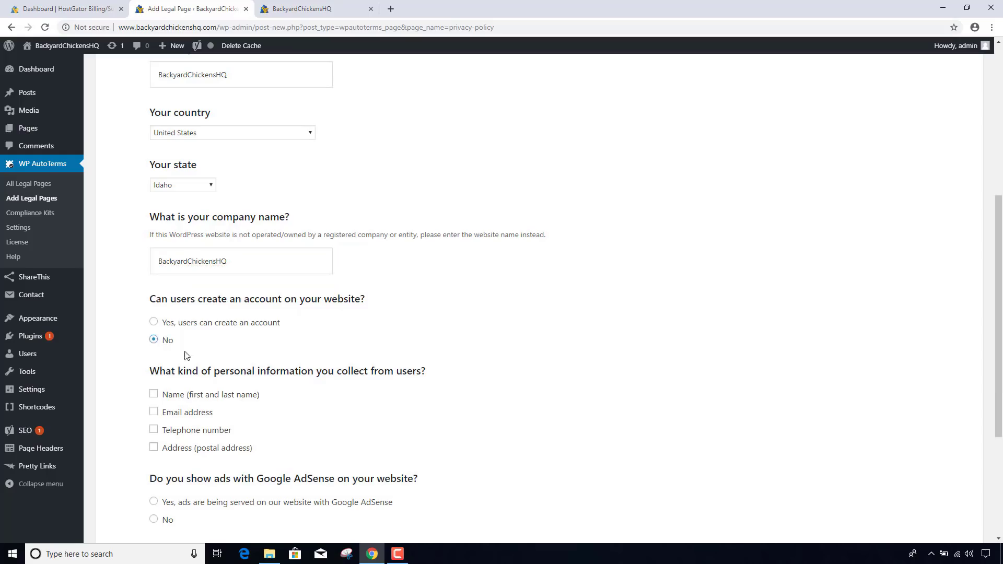
pyautogui.scroll(-1, 214, 364)
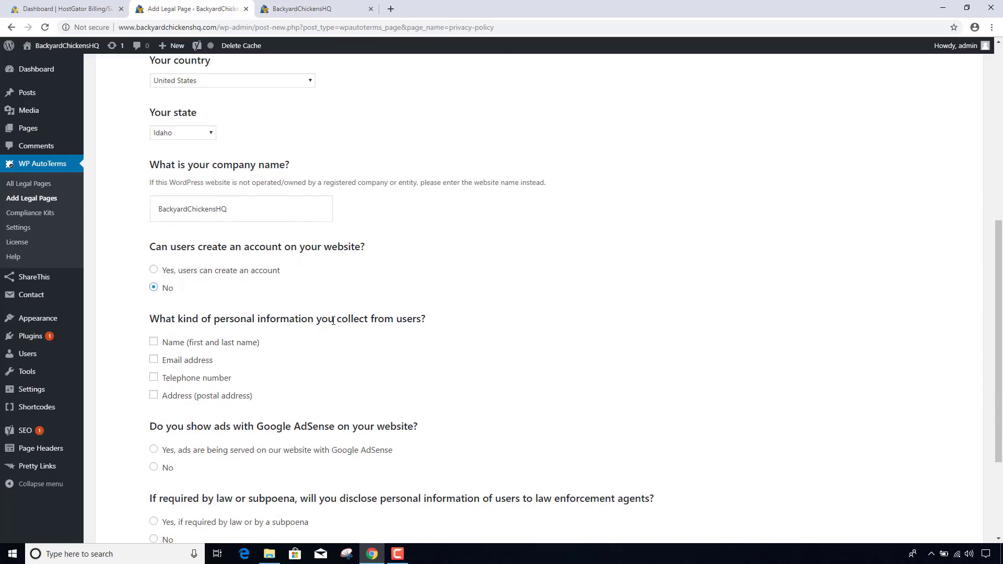
pyautogui.click(154, 343)
pyautogui.click(153, 360)
pyautogui.scroll(-1, 133, 364)
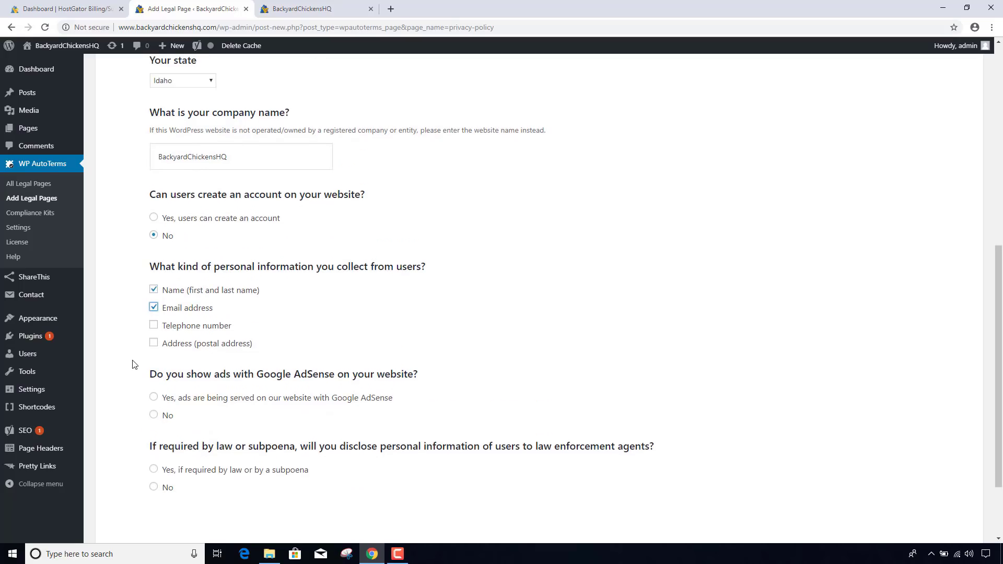
pyautogui.scroll(-1, 134, 364)
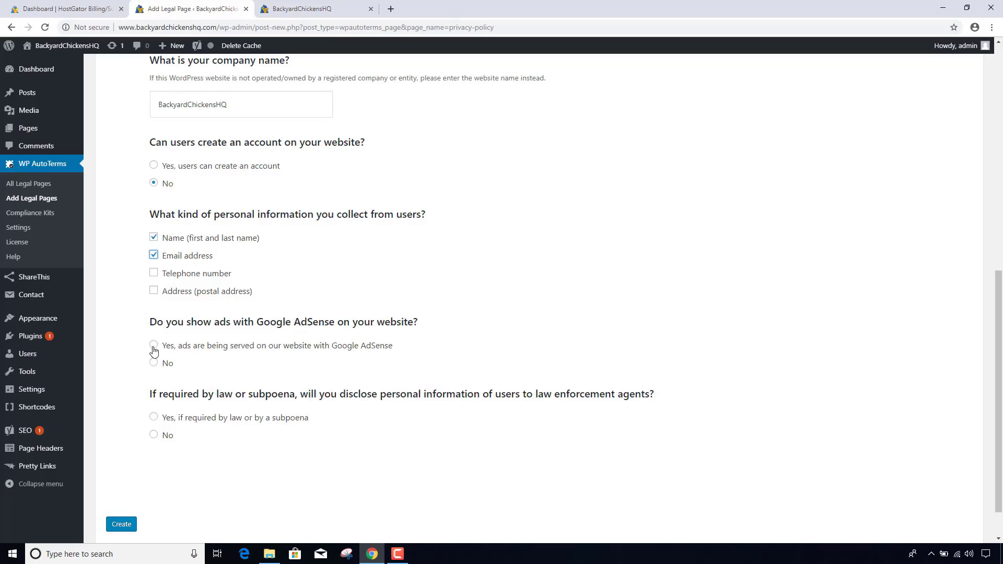
pyautogui.click(154, 348)
pyautogui.scroll(-1, 137, 361)
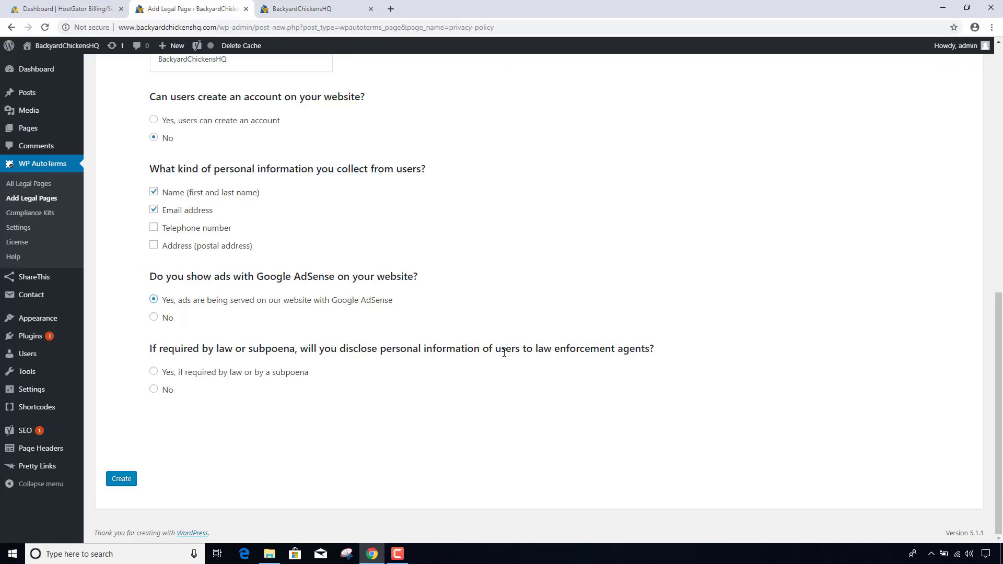
pyautogui.click(155, 372)
# - Generate the Privacy Policy page from the answers
pyautogui.click(120, 479)
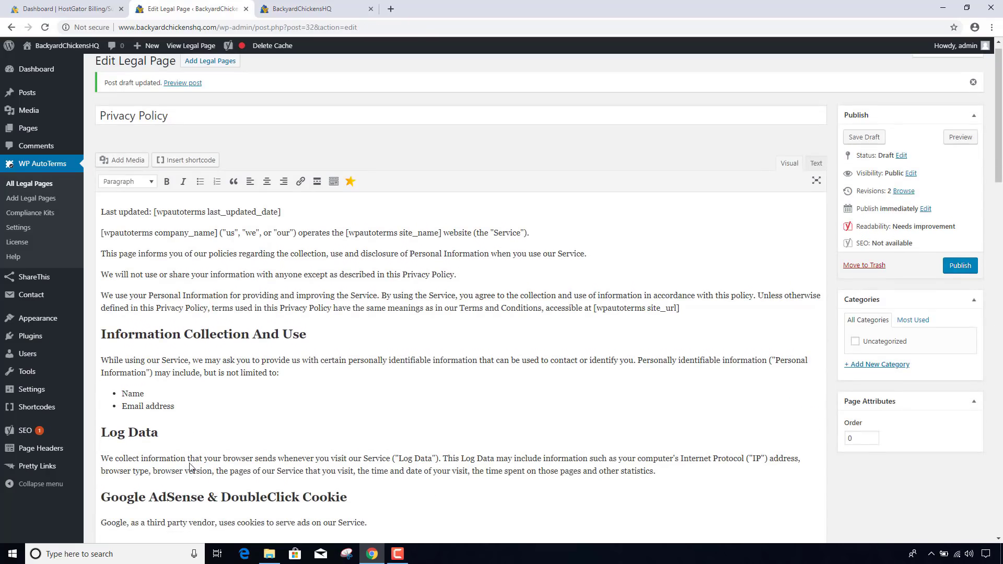
pyautogui.scroll(-1, 327, 393)
pyautogui.scroll(1, 327, 392)
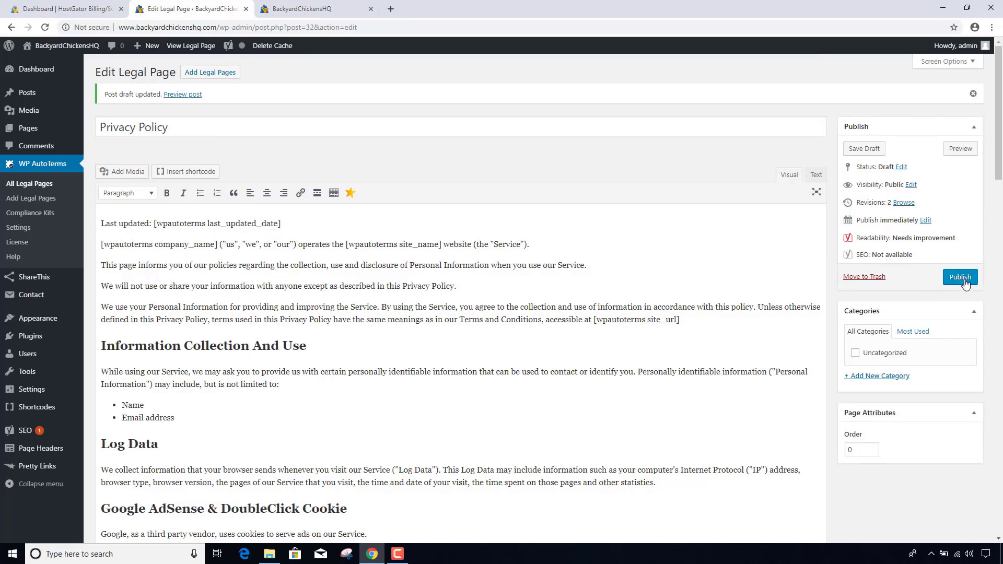
# - Publish the Privacy Policy and return to Add Legal Pages
pyautogui.click(964, 282)
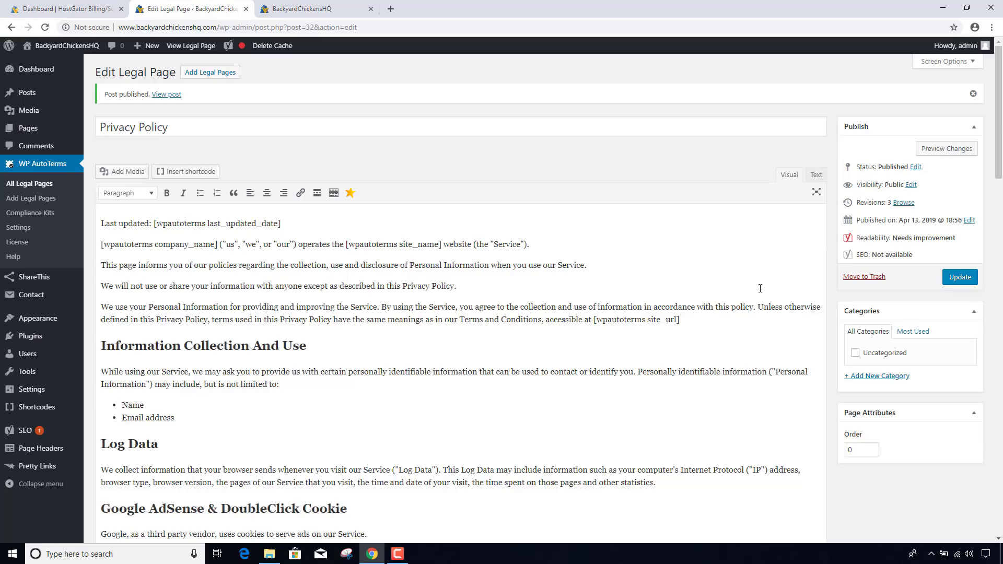
pyautogui.click(50, 199)
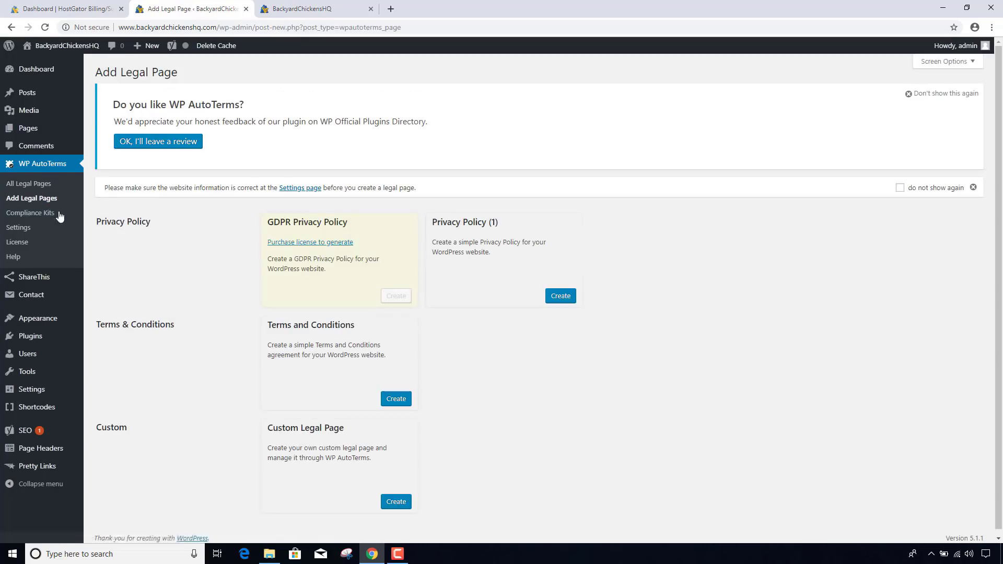
pyautogui.scroll(-1, 219, 277)
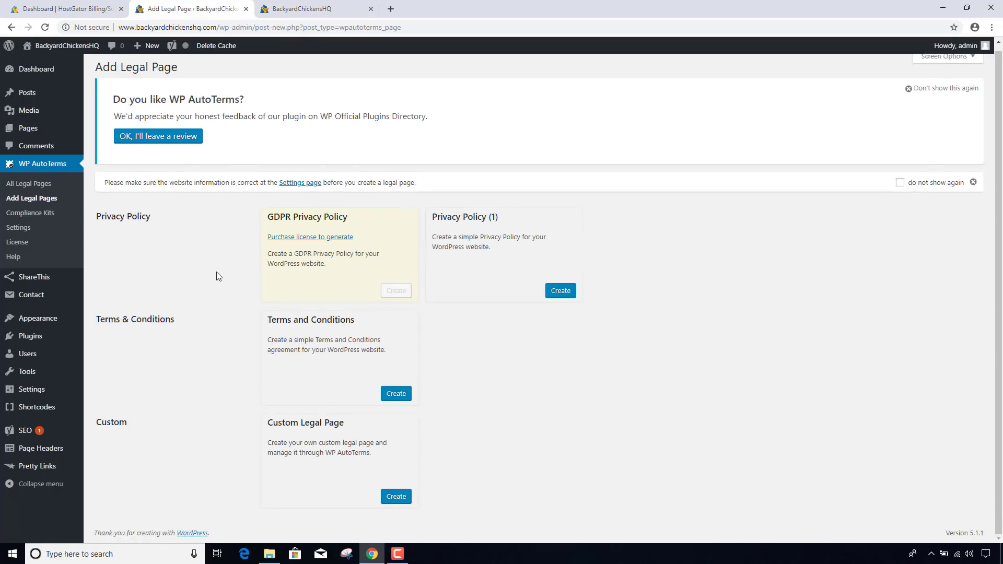
# - Start a new Terms and Conditions page with country United States and state Idaho
pyautogui.click(396, 394)
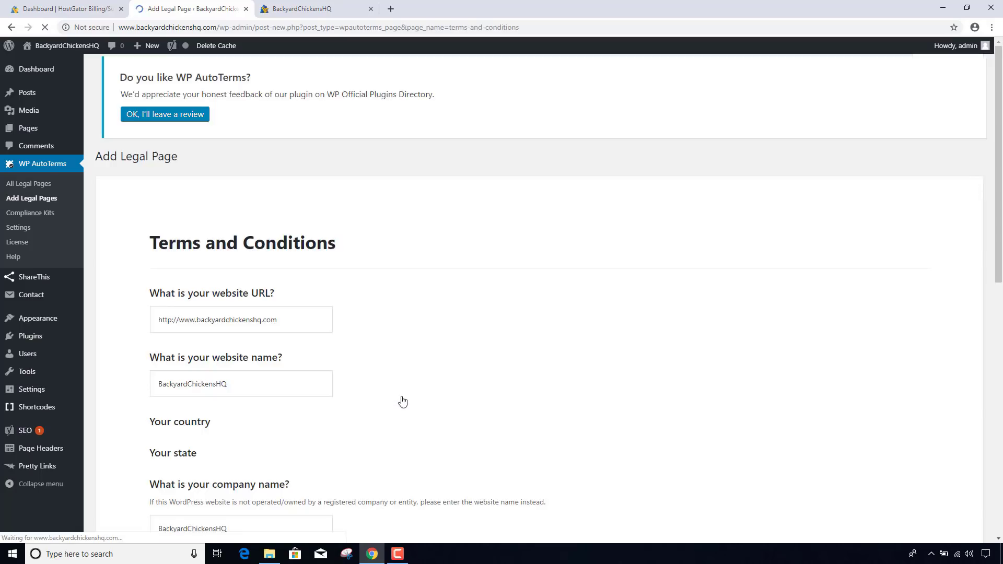
pyautogui.scroll(-2, 402, 402)
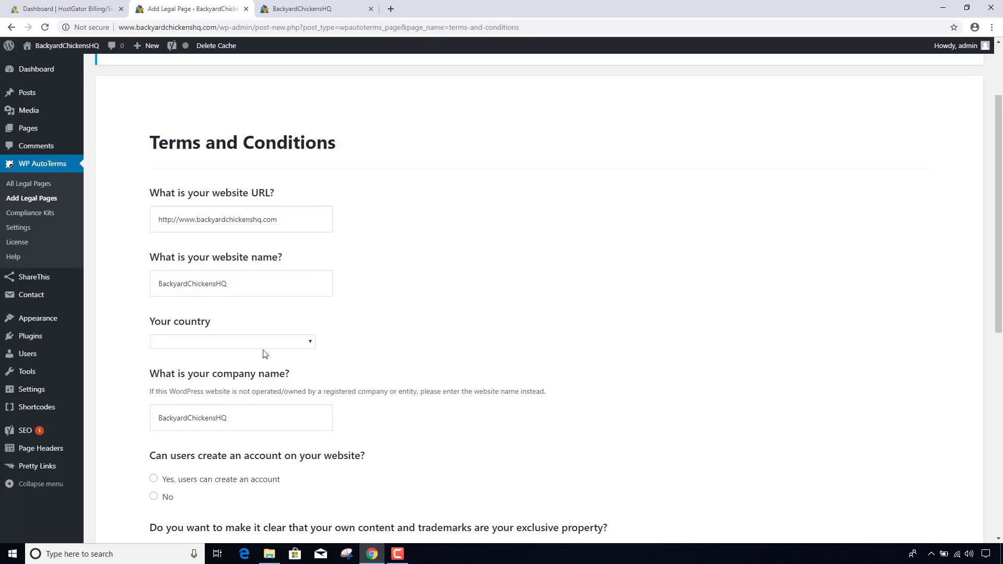
pyautogui.click(249, 344)
pyautogui.press('u')
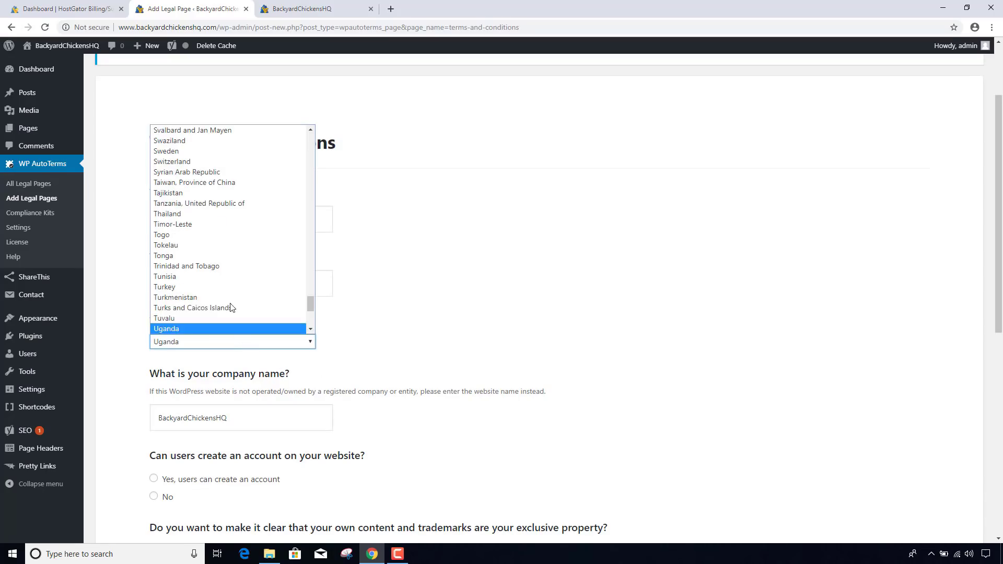
pyautogui.scroll(-5, 227, 303)
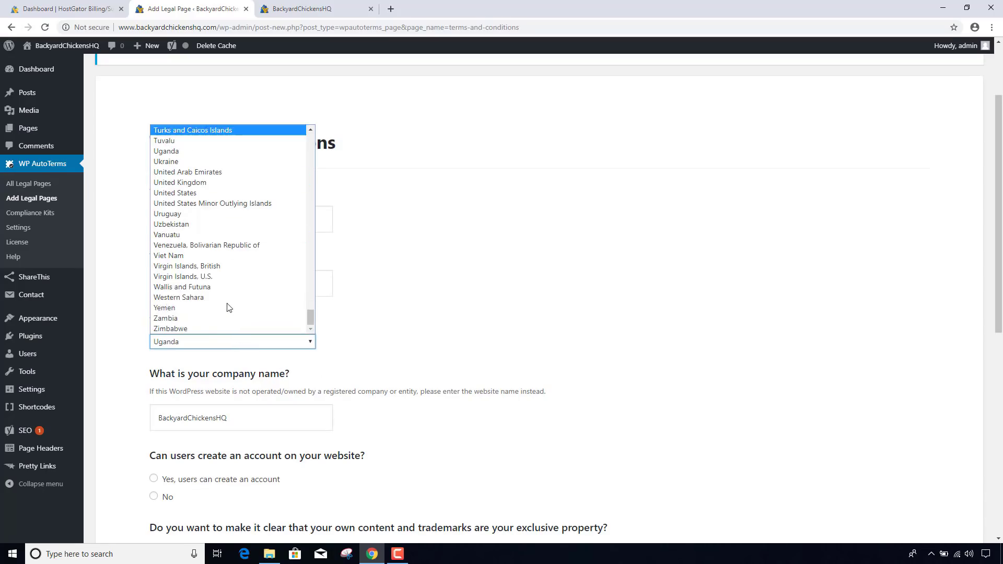
pyautogui.click(203, 193)
pyautogui.click(196, 395)
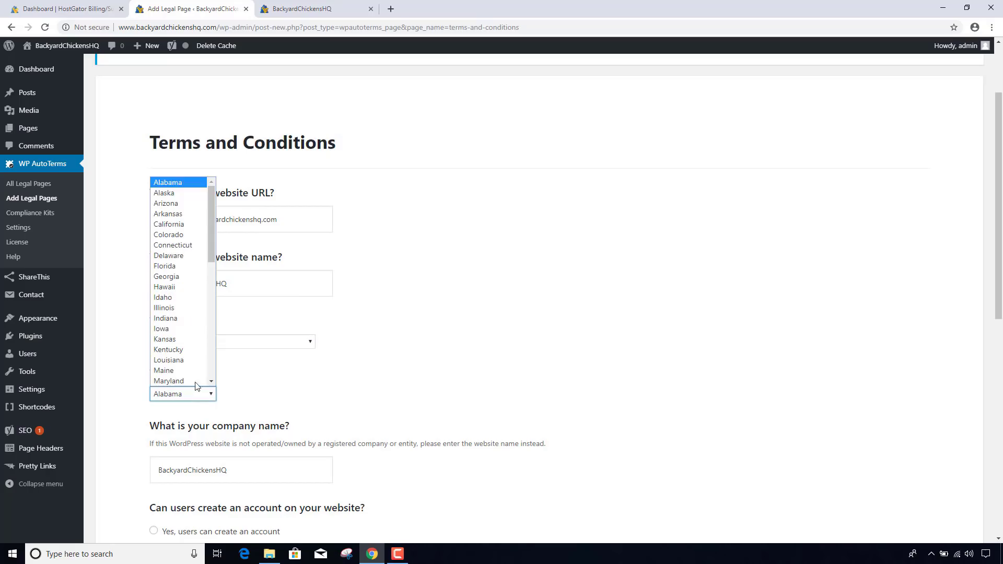
pyautogui.click(168, 297)
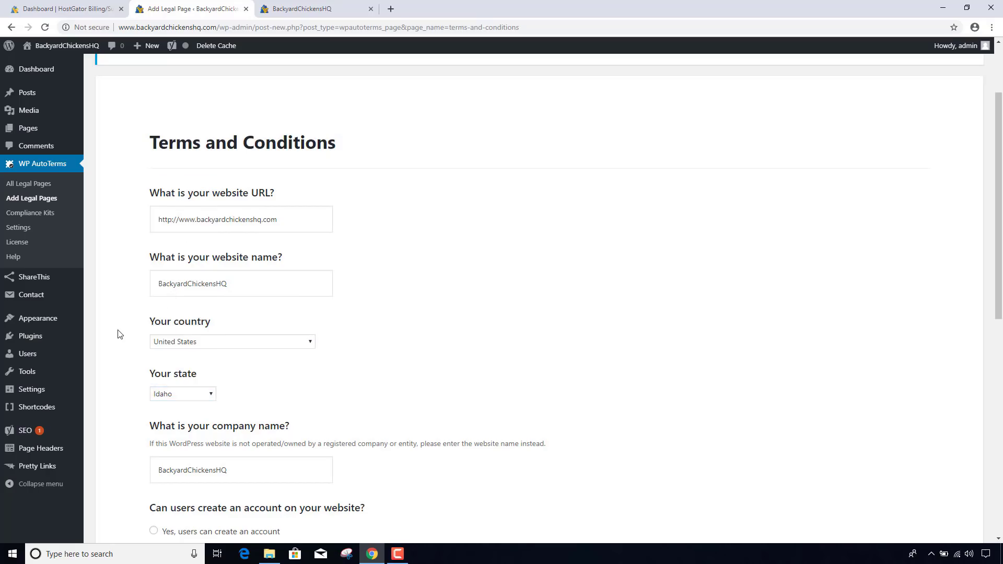
pyautogui.scroll(-3, 119, 335)
pyautogui.scroll(-2, 119, 334)
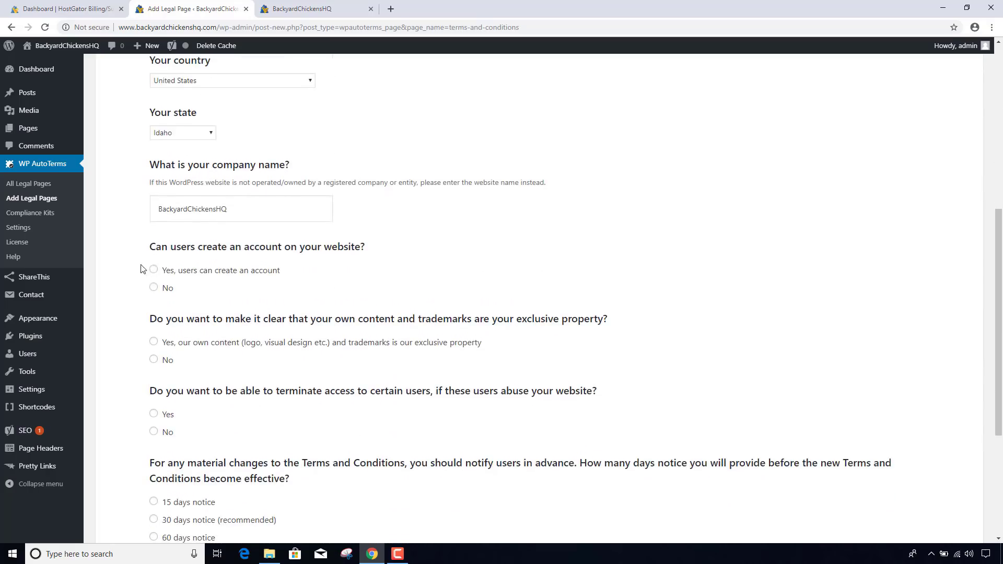
# - Answer no accounts, exclusive content, terminate abusive users, 30 days notice, and include a disclaimer
pyautogui.click(153, 287)
pyautogui.scroll(-1, 130, 319)
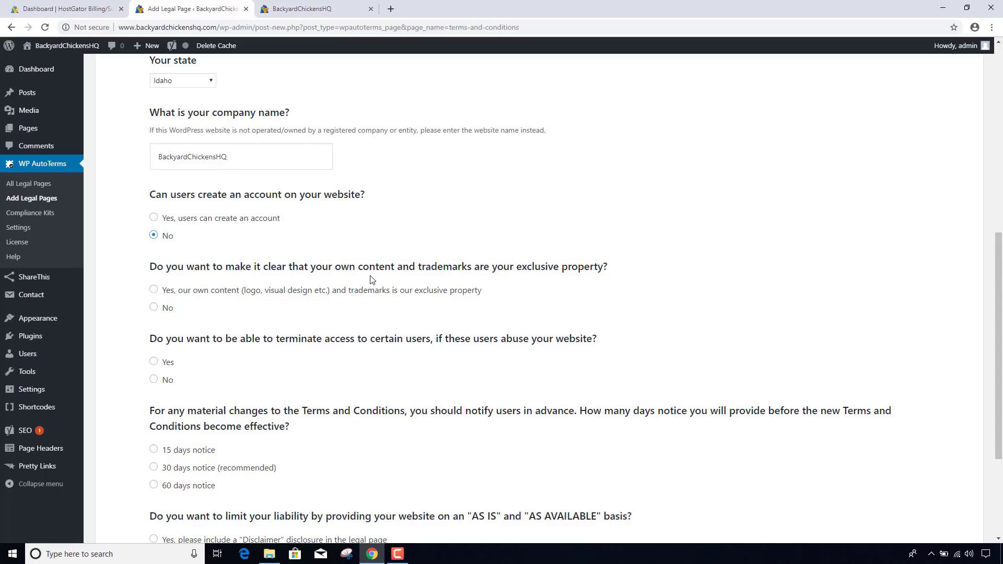
pyautogui.click(152, 293)
pyautogui.scroll(-1, 125, 330)
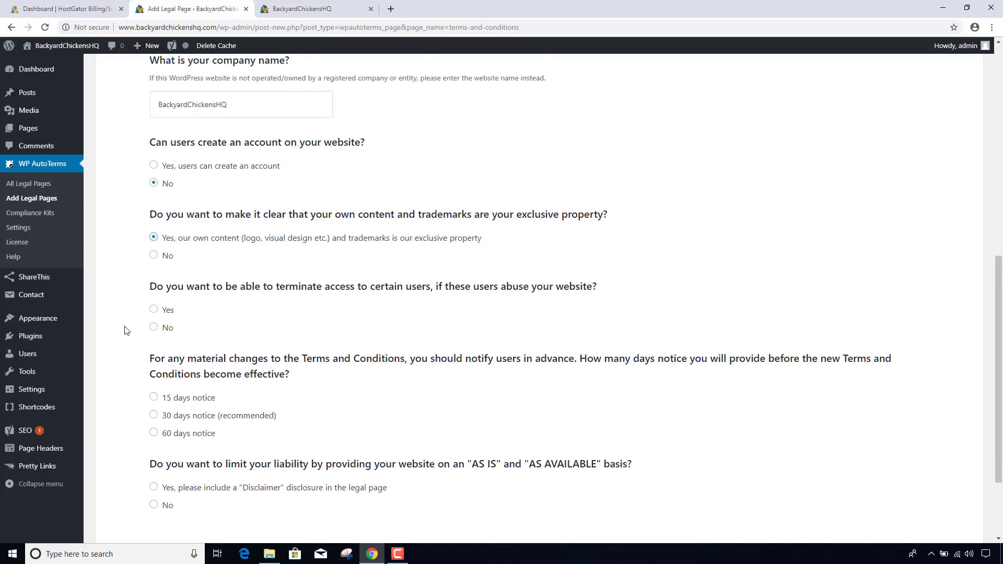
pyautogui.scroll(-1, 124, 330)
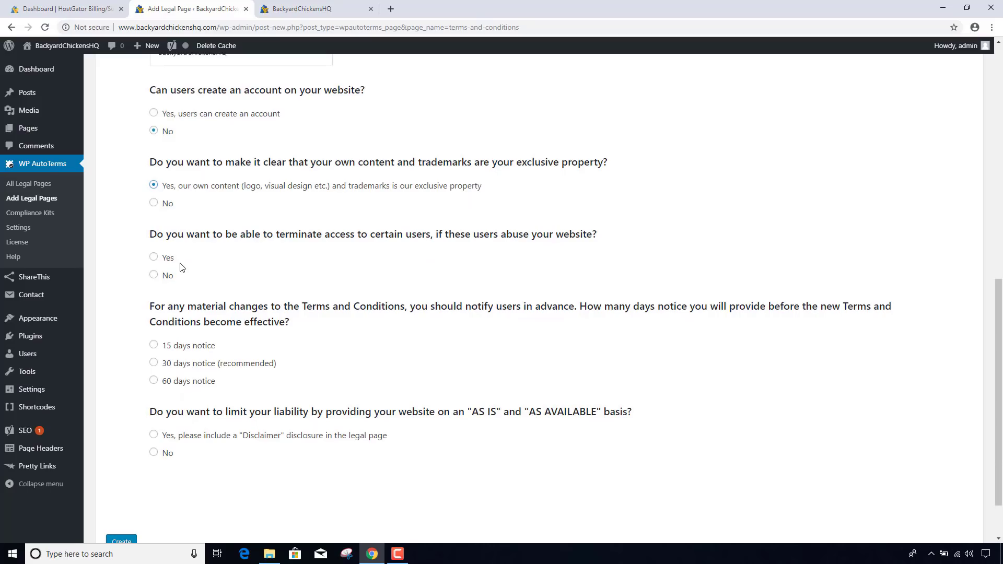
pyautogui.click(153, 257)
pyautogui.click(154, 362)
pyautogui.scroll(-2, 124, 371)
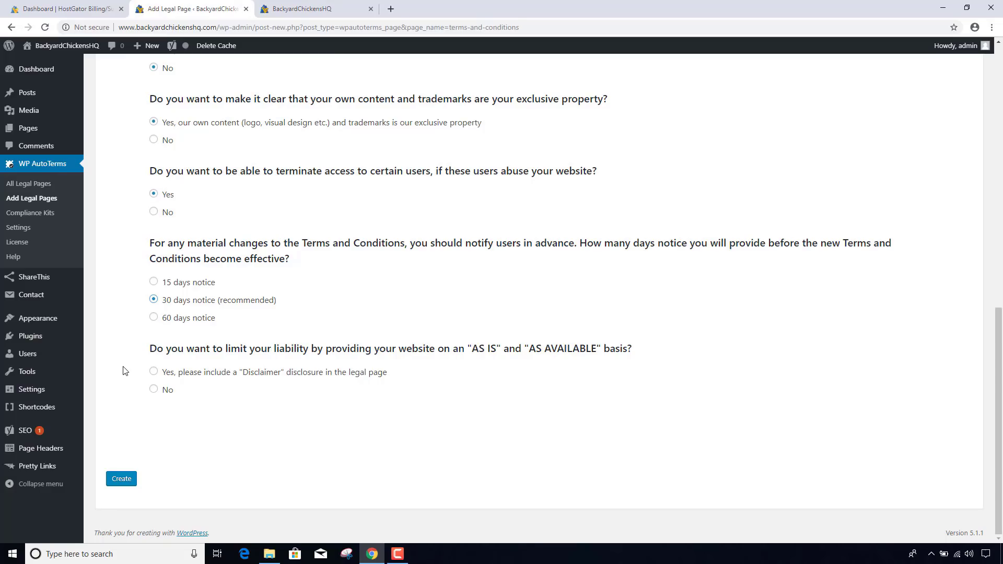
pyautogui.click(152, 373)
# - Generate and publish the Terms and Conditions page, then go back to Add Legal Pages
pyautogui.click(133, 483)
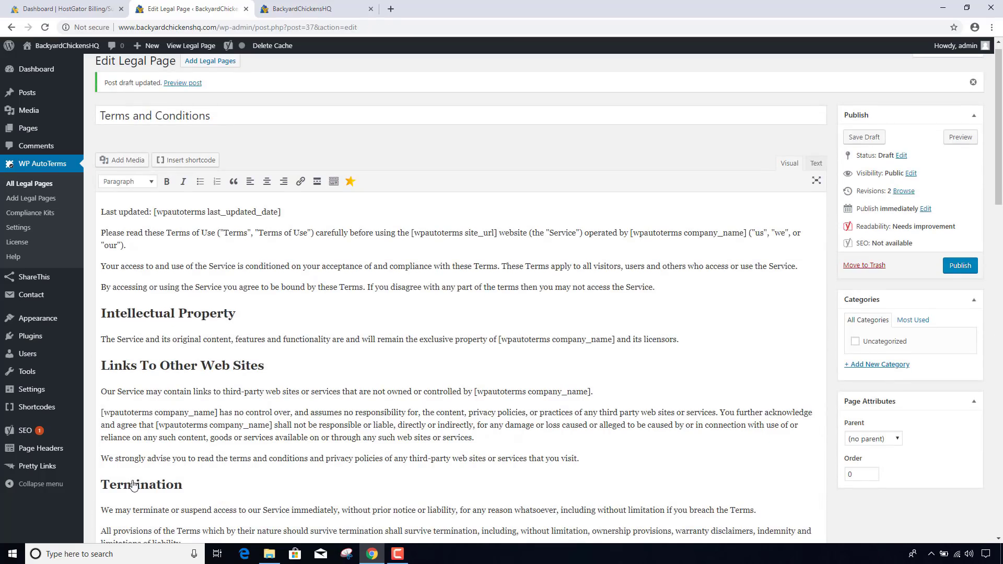
pyautogui.click(957, 267)
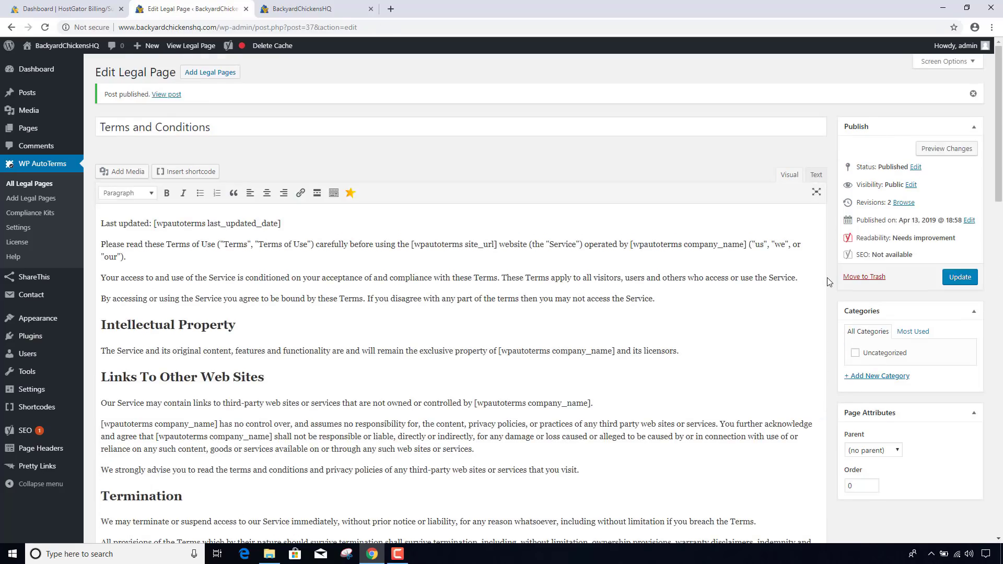
pyautogui.click(26, 203)
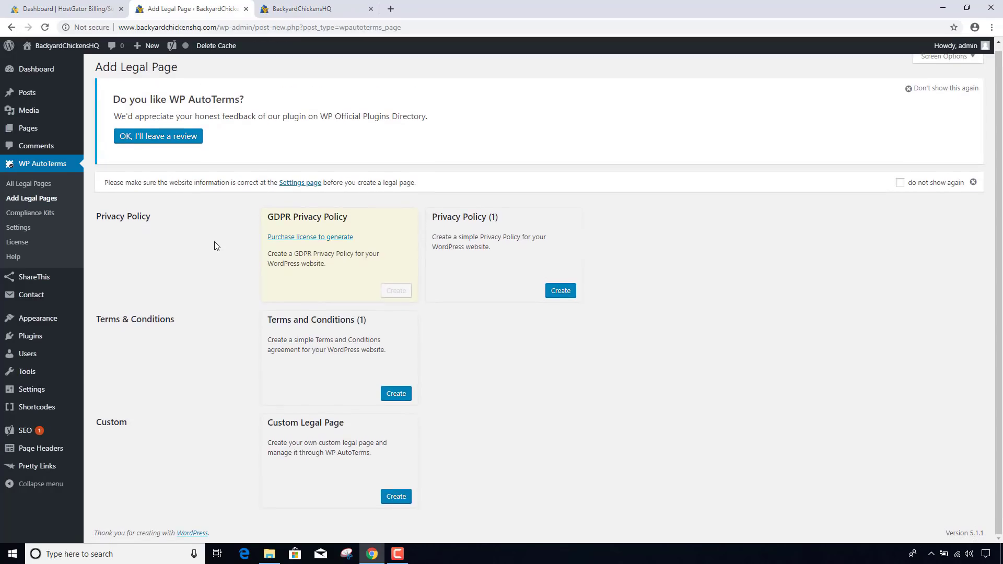
# - Create a custom legal page titled 'Affiliate Disclosure' and copy the disclosure text file's contents
pyautogui.click(397, 498)
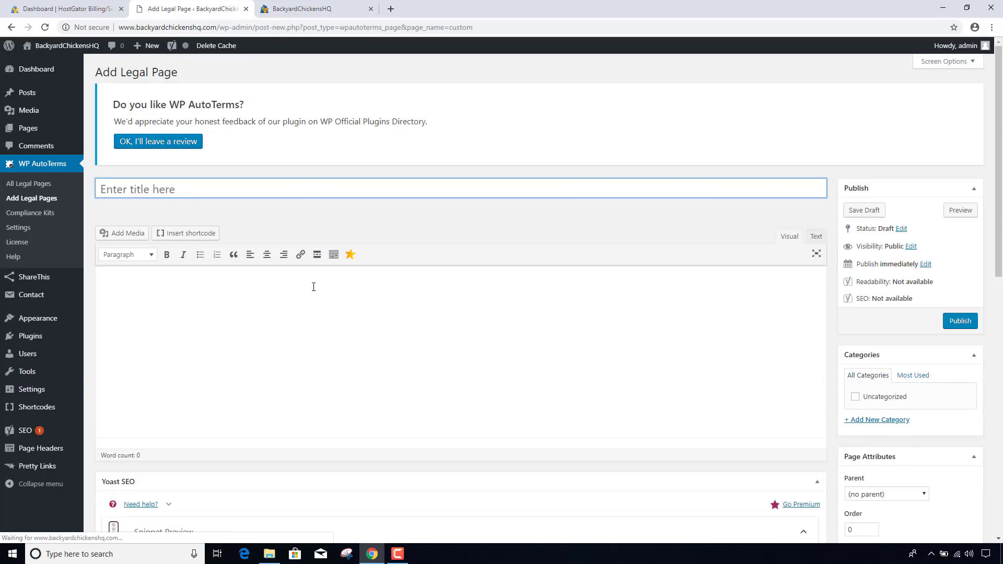
pyautogui.write('Affilia')
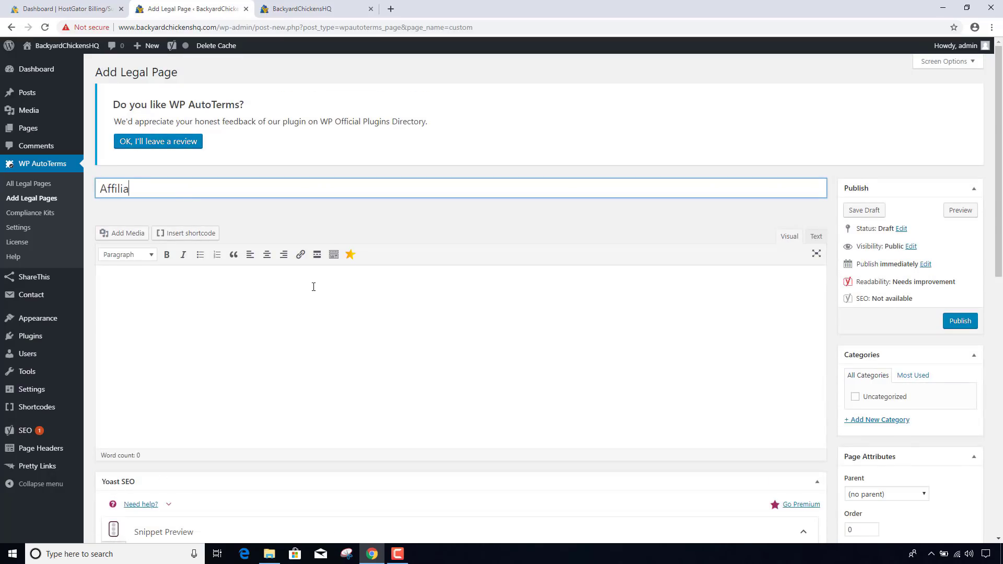
pyautogui.write('te Disclosure')
pyautogui.click(271, 559)
pyautogui.doubleClick(396, 291)
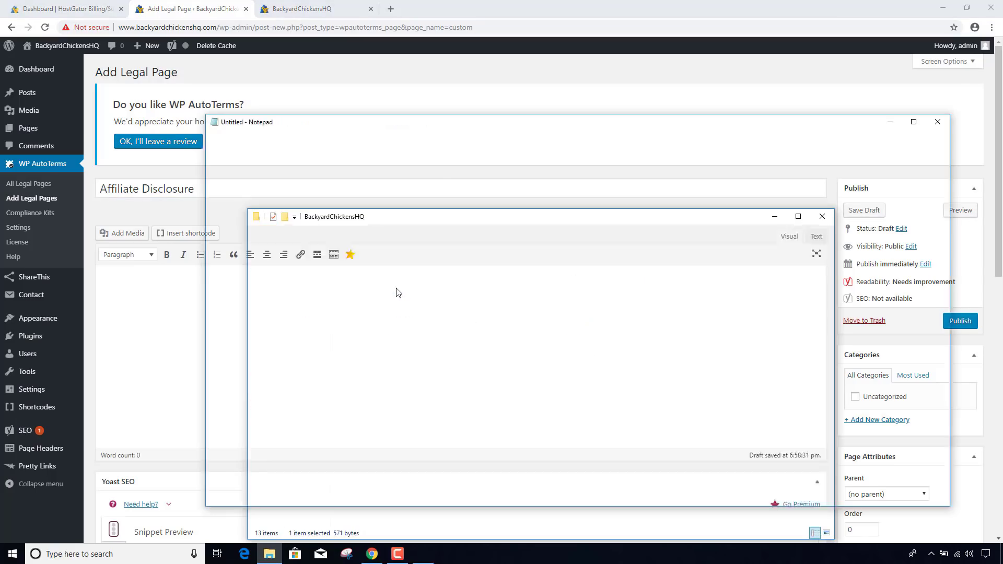
pyautogui.hotkey('ctrl', 'a')
pyautogui.hotkey('ctrl', 'c')
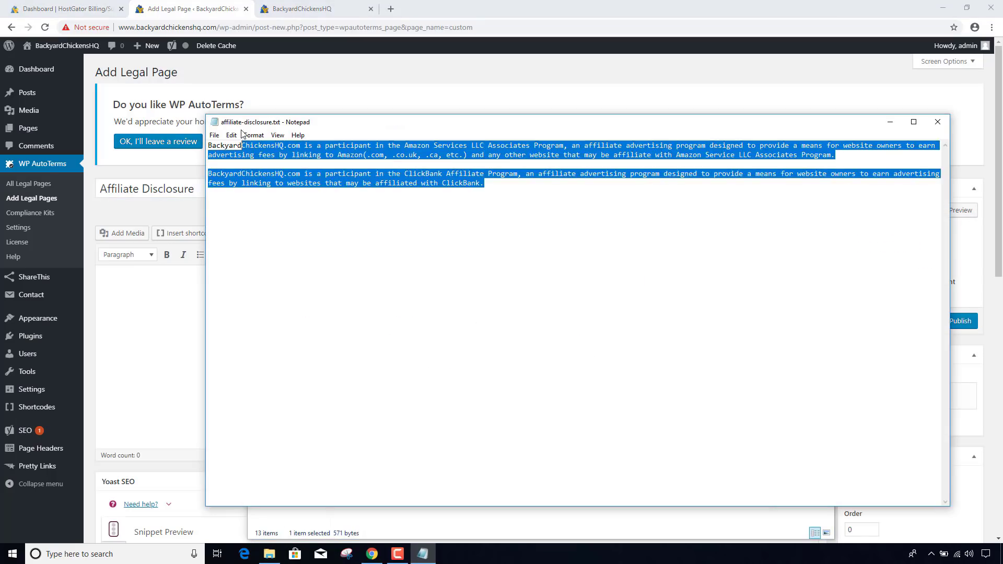
# - Paste the Amazon and ClickBank paragraphs into the page and publish it
pyautogui.click(195, 277)
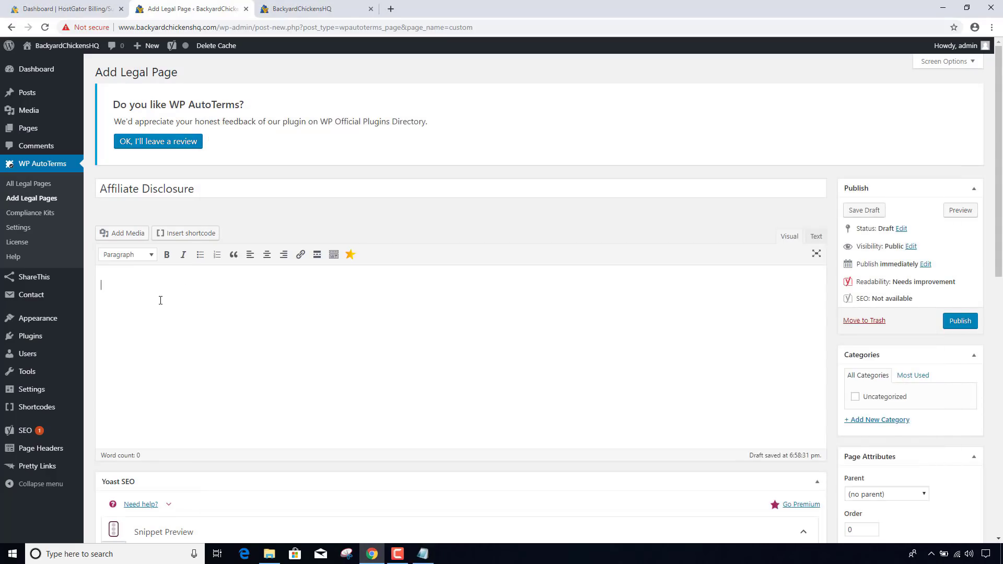
pyautogui.hotkey('ctrl', 'v')
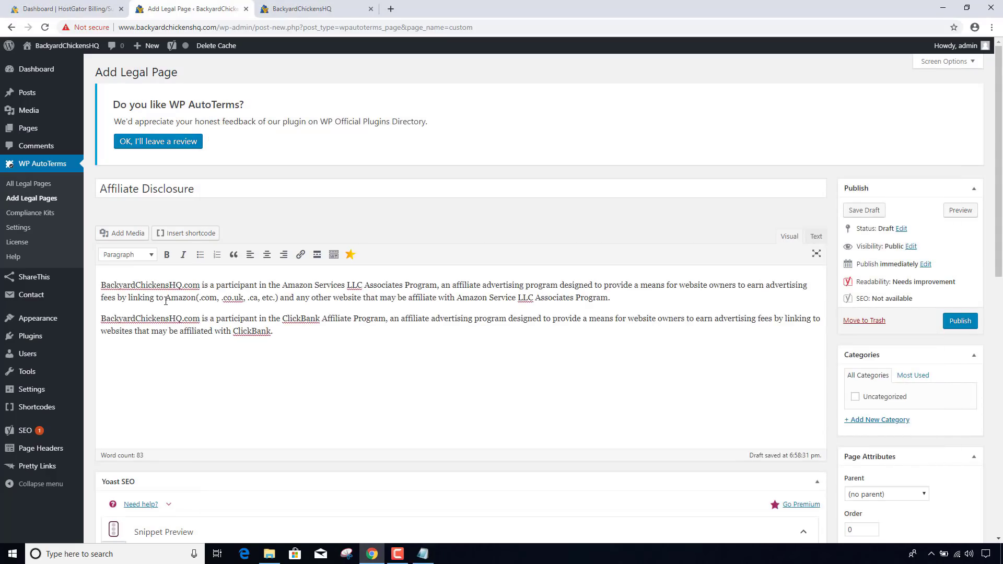
pyautogui.scroll(-1, 268, 336)
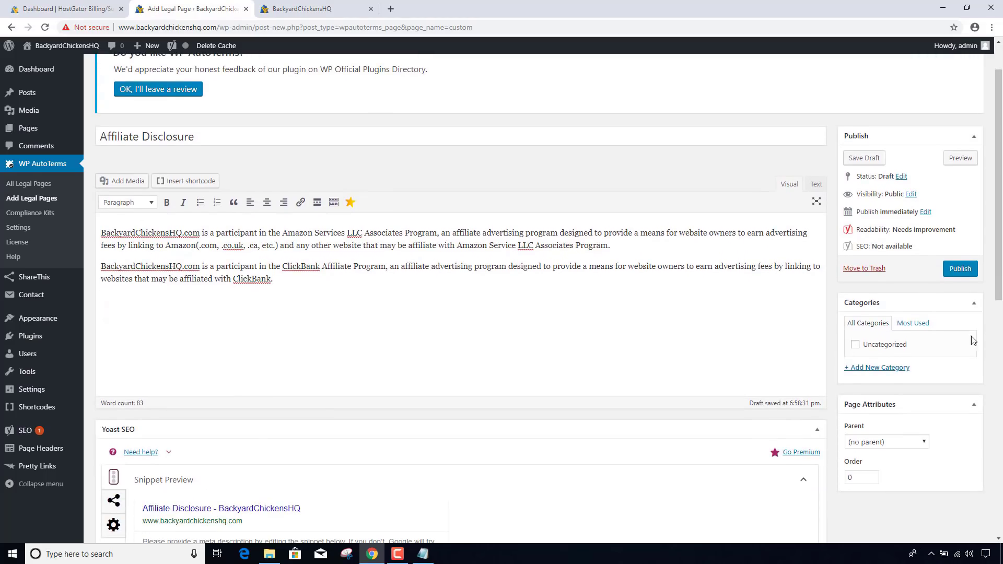
pyautogui.click(958, 271)
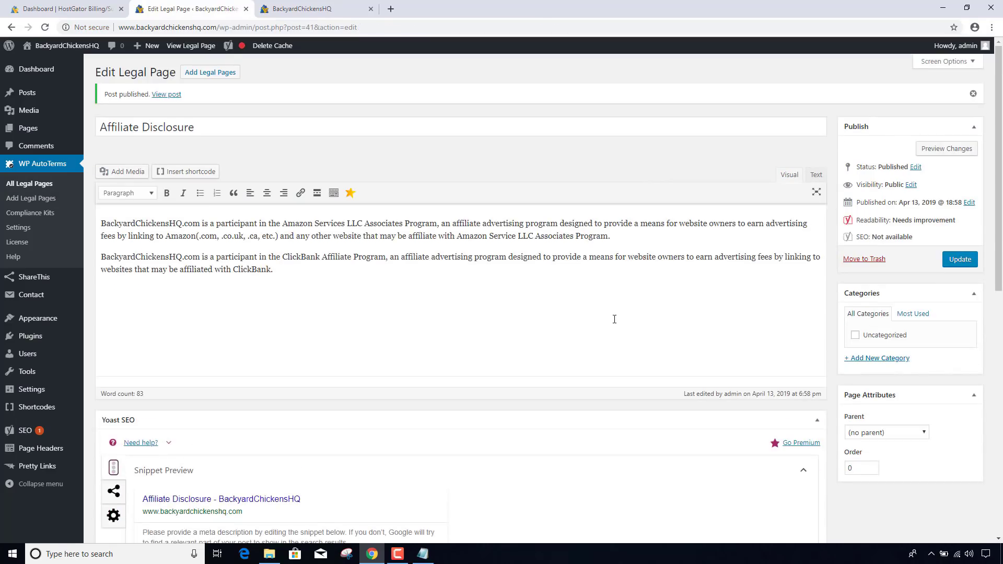
pyautogui.click(23, 185)
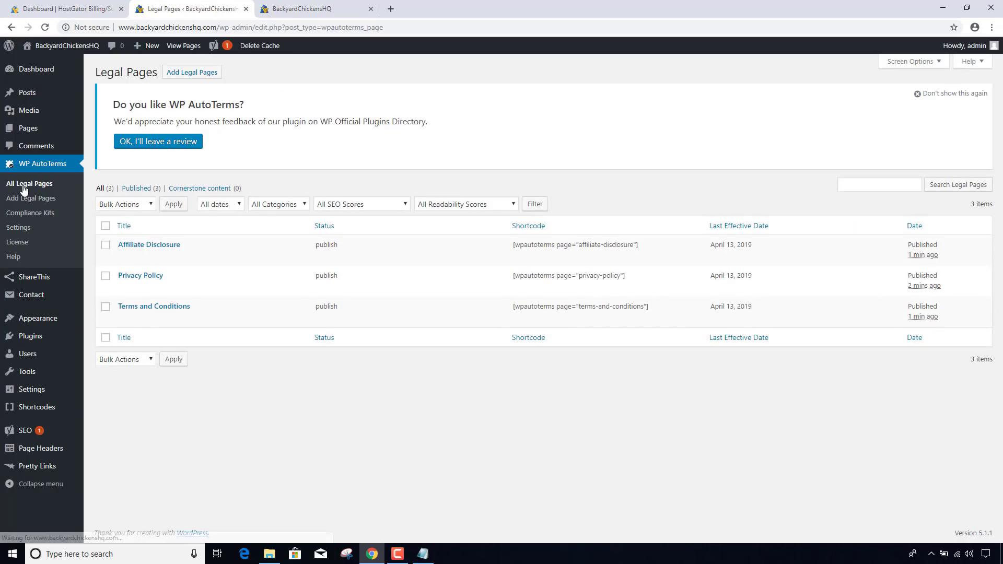
# - Open the live Affiliate Disclosure, Privacy Policy and Terms and Conditions pages in new tabs
pyautogui.moveTo(162, 252)
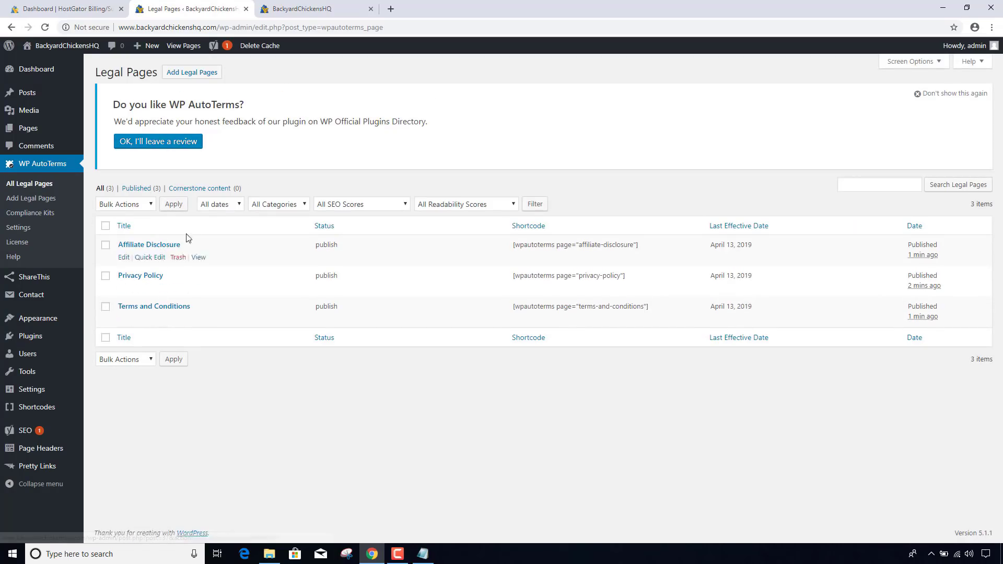
pyautogui.rightClick(198, 258)
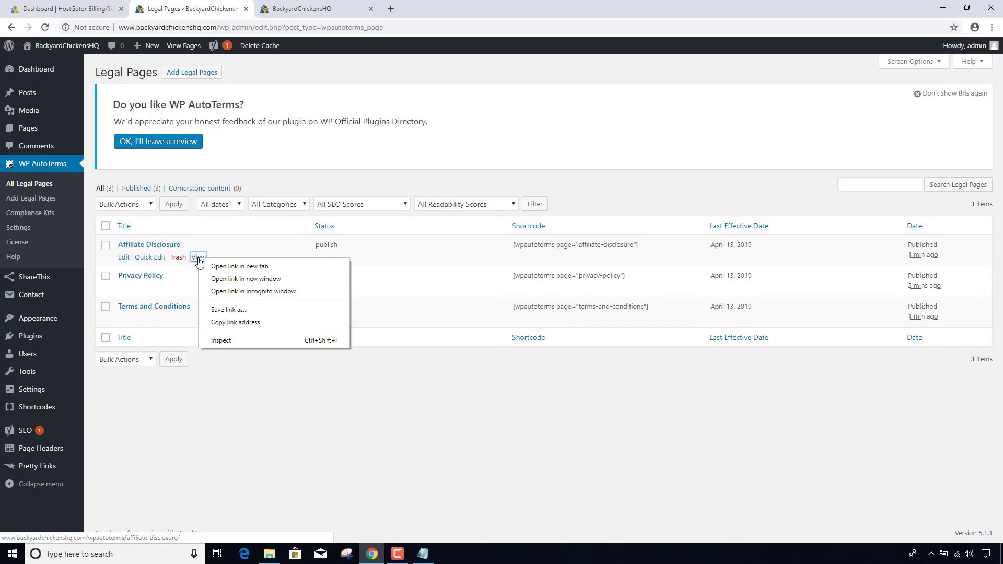
pyautogui.click(221, 267)
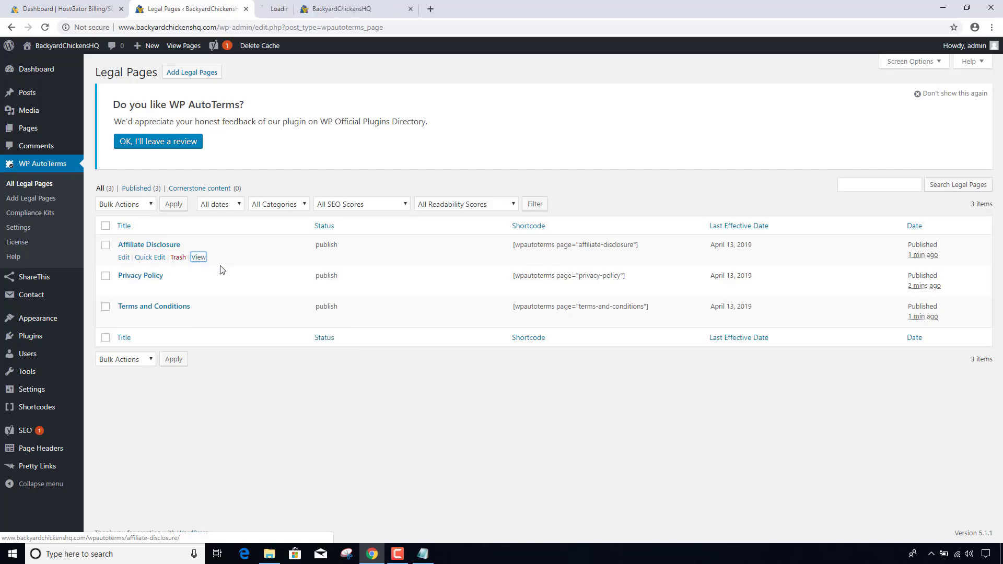
pyautogui.rightClick(202, 289)
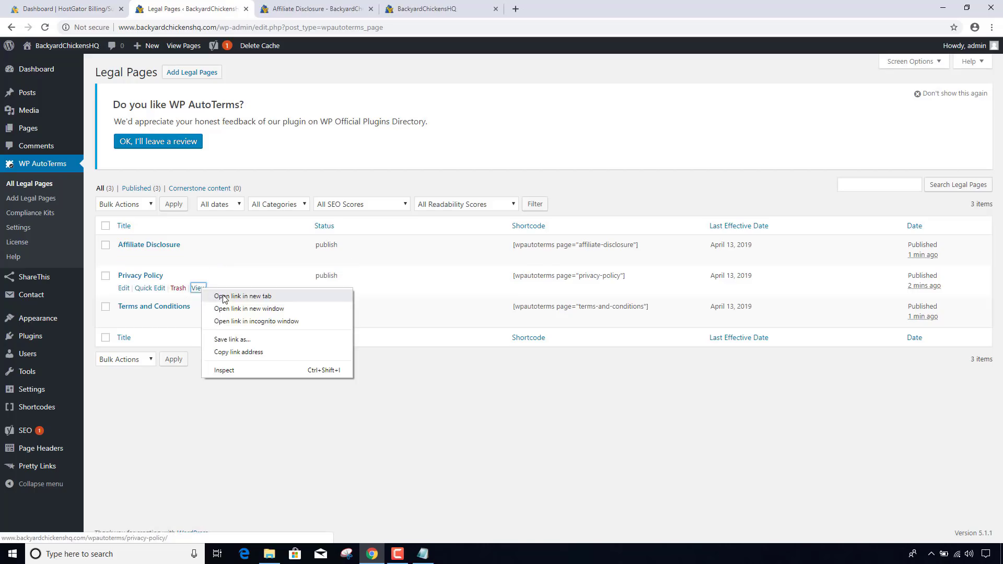
pyautogui.click(221, 297)
pyautogui.rightClick(197, 319)
pyautogui.click(223, 328)
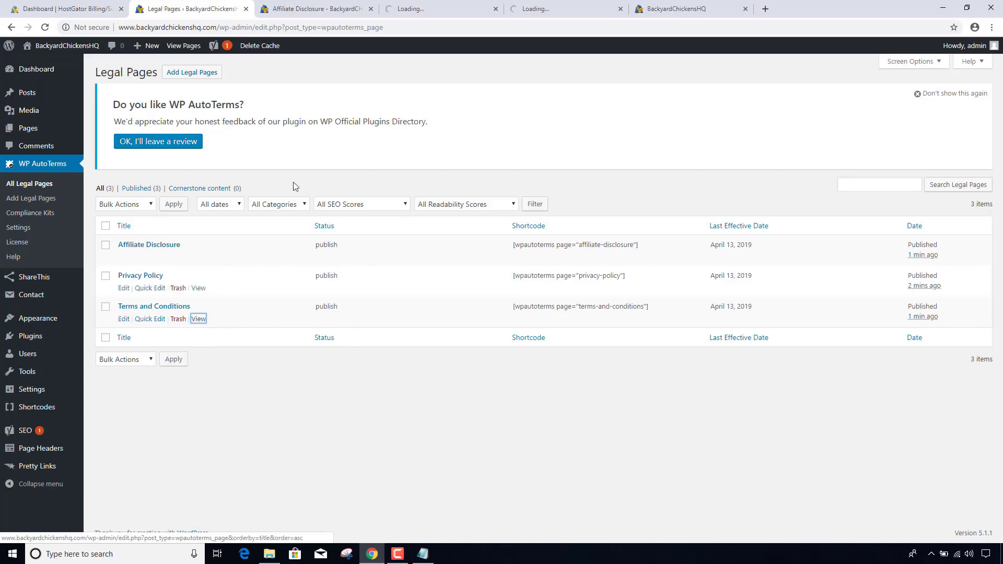
# - Review the live Privacy Policy and Terms and Conditions pages, then close them
pyautogui.click(426, 12)
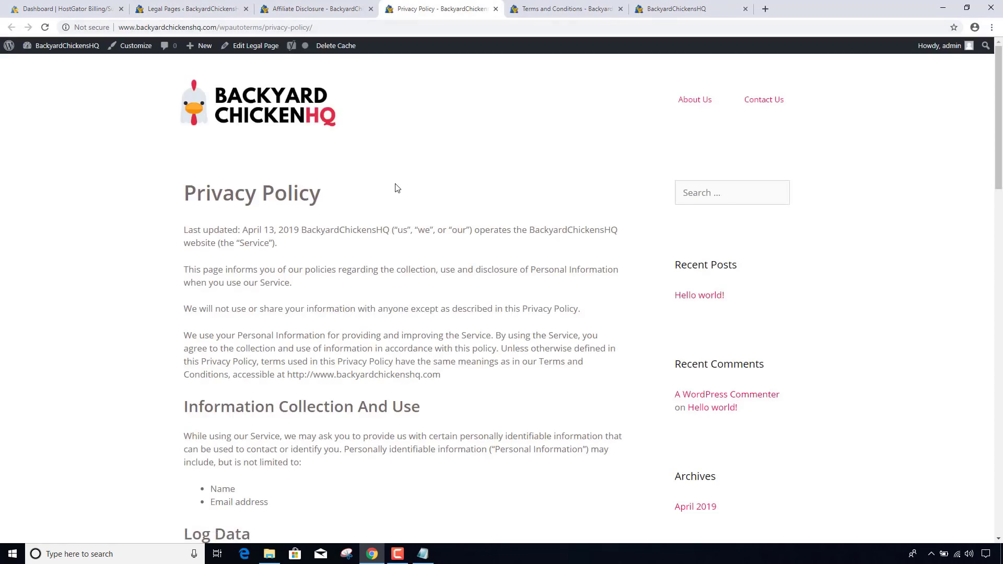
pyautogui.scroll(-5, 395, 187)
pyautogui.scroll(-15, 396, 184)
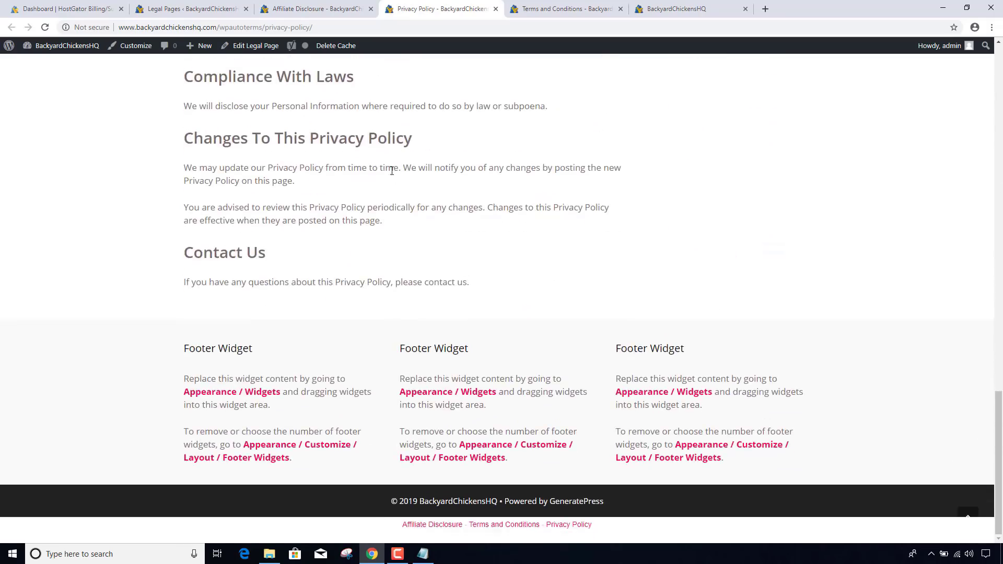
pyautogui.click(495, 9)
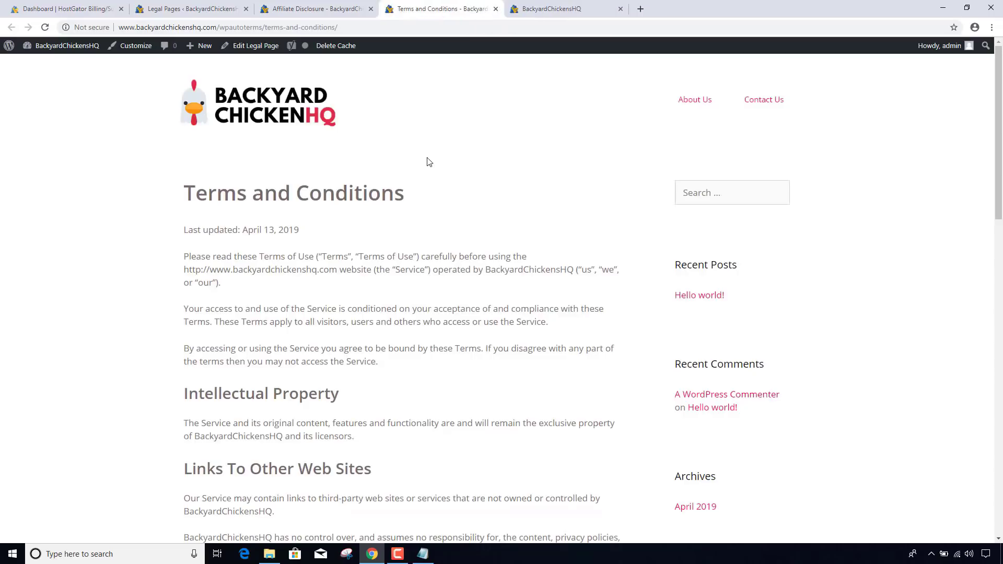
pyautogui.scroll(-10, 427, 159)
pyautogui.scroll(-7, 427, 159)
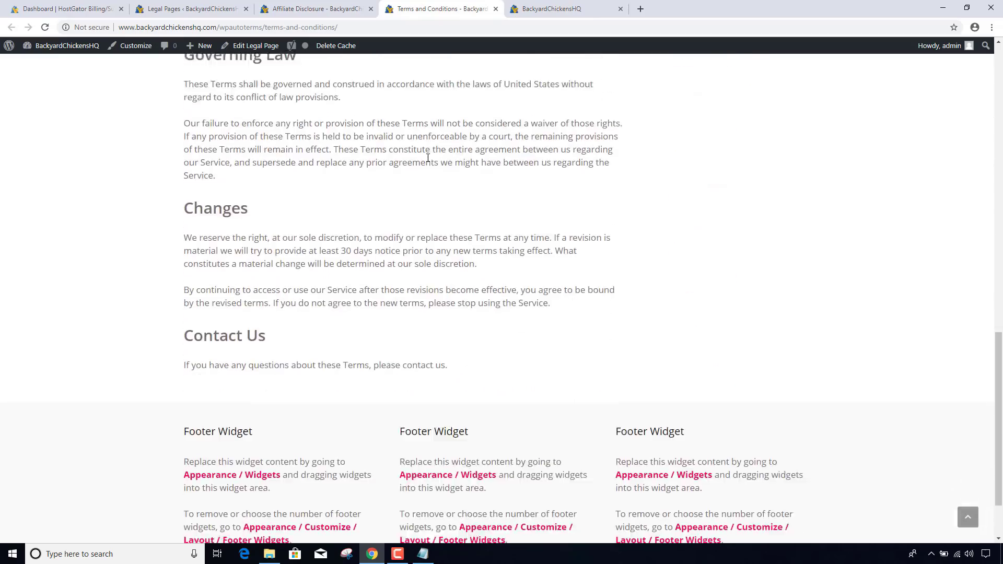
pyautogui.click(496, 9)
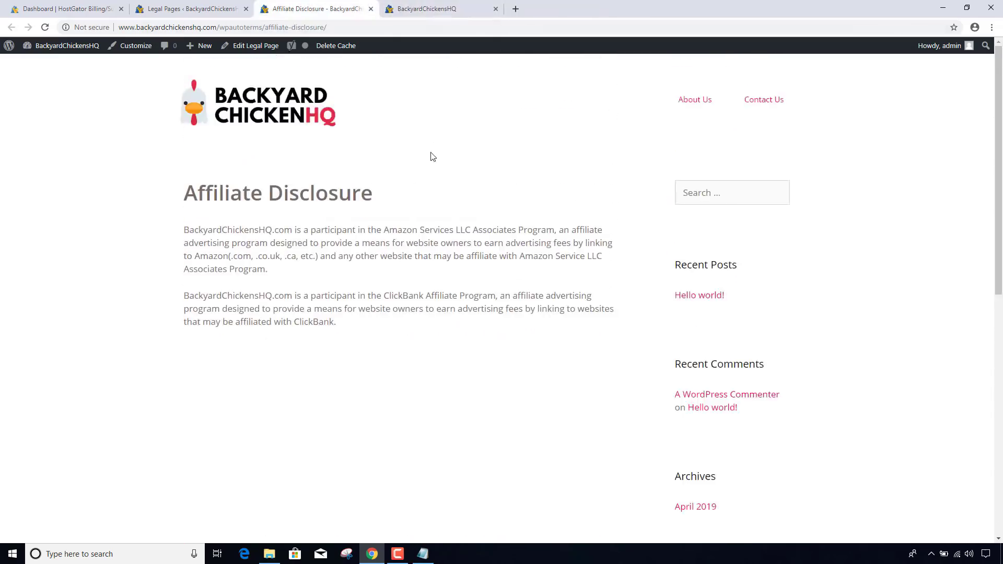
pyautogui.scroll(-2, 431, 157)
pyautogui.scroll(2, 432, 152)
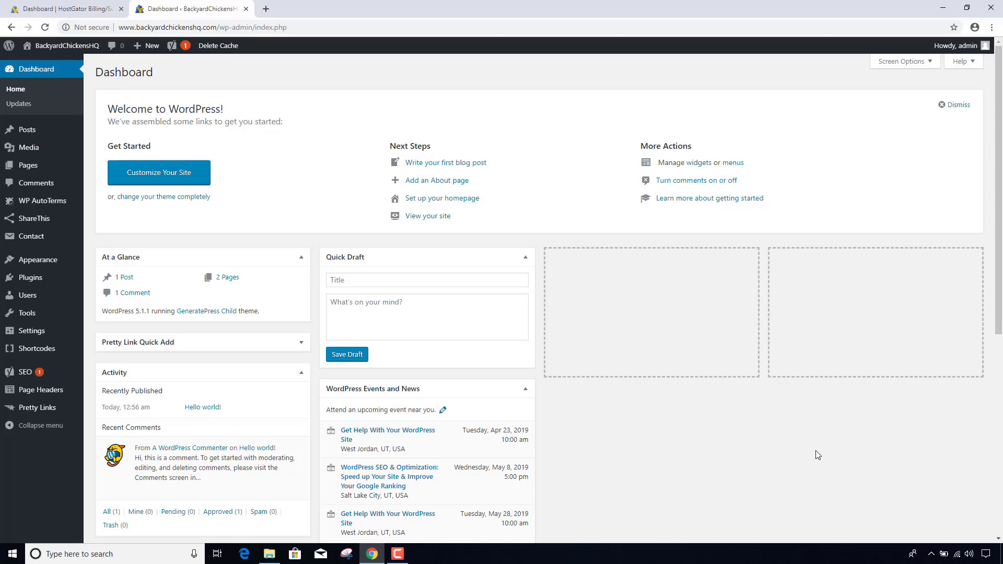
# - Open the live Hello world! post from All Posts and look it over
pyautogui.moveTo(72, 131)
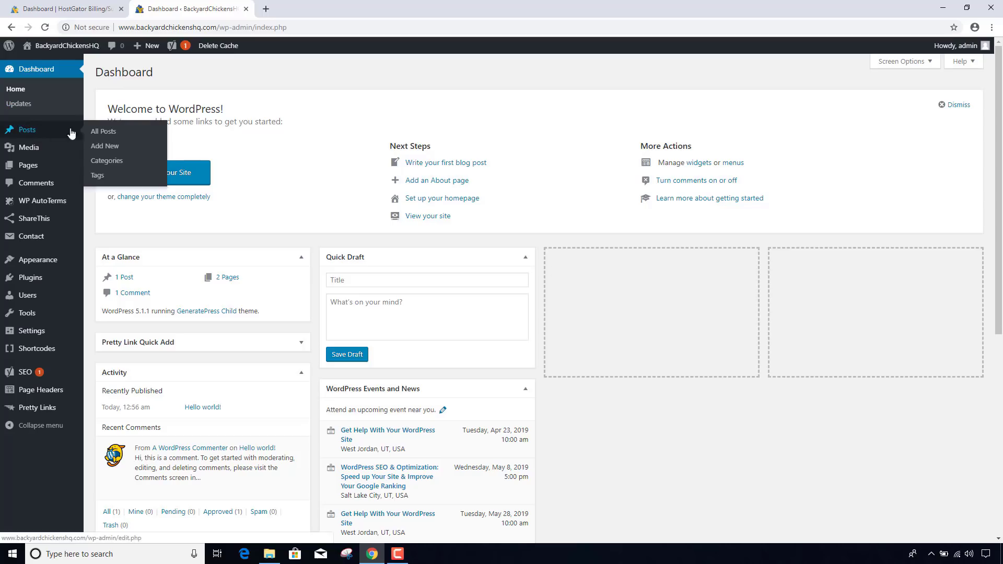
pyautogui.click(110, 136)
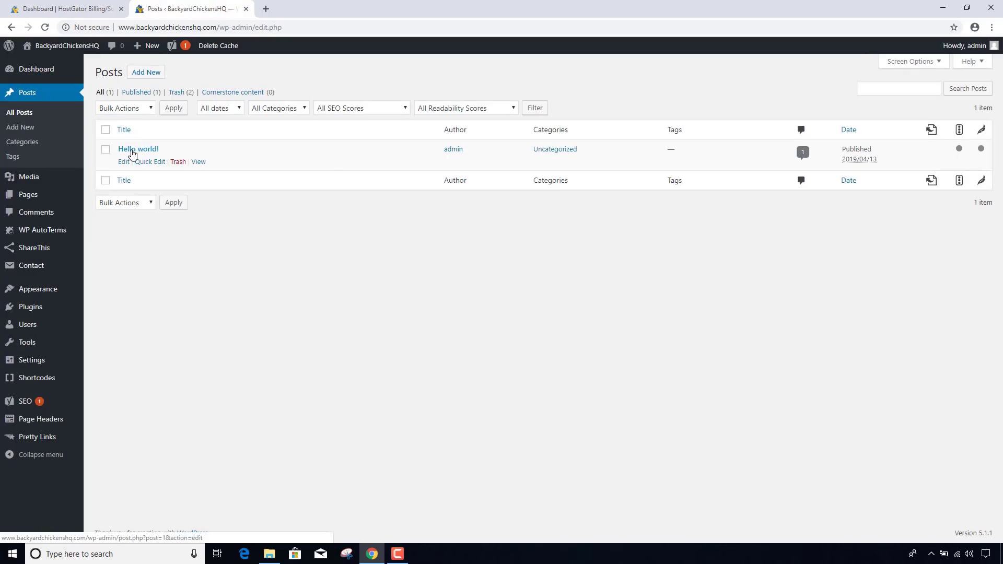
pyautogui.keyDown('ctrl'); pyautogui.click(199, 162); pyautogui.keyUp('ctrl')
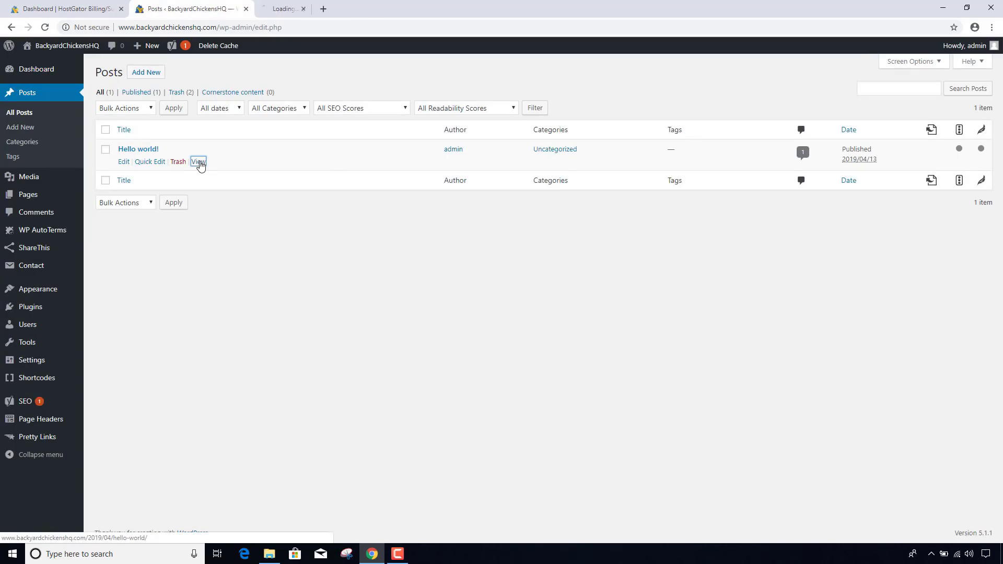
pyautogui.click(315, 9)
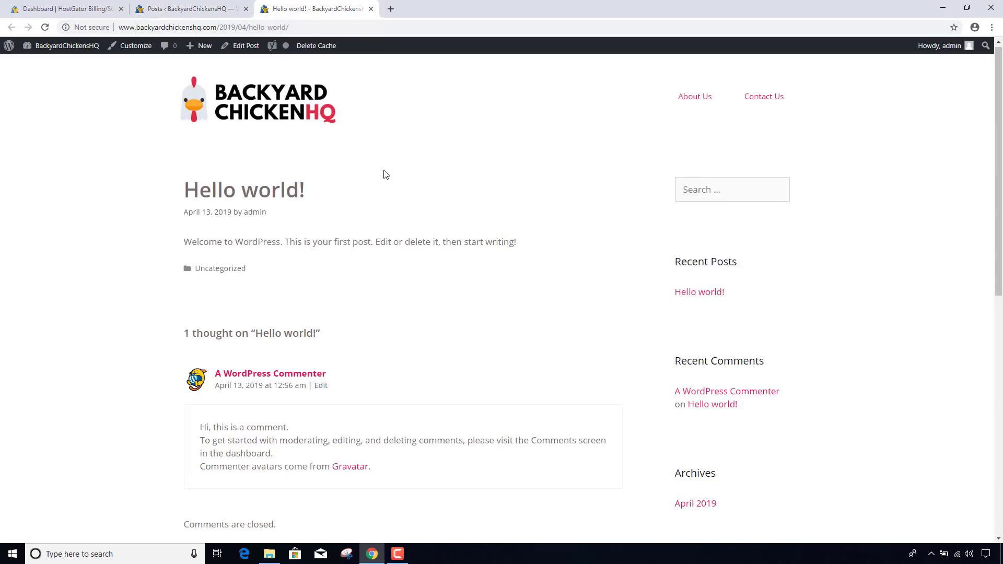
pyautogui.scroll(-3, 384, 174)
pyautogui.scroll(3, 384, 174)
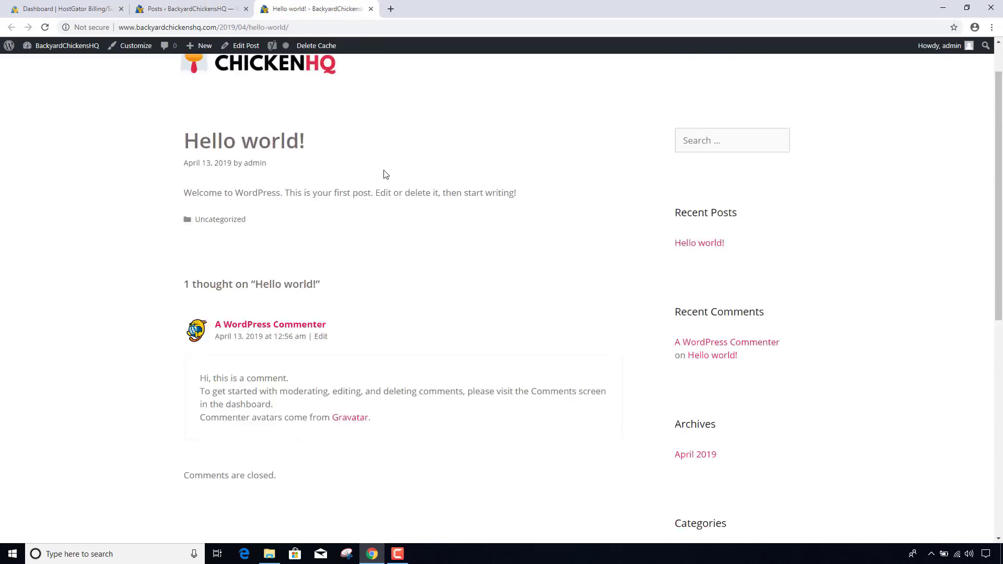
# - Close the preview, trash the Hello world! post, and start a new post
pyautogui.click(370, 9)
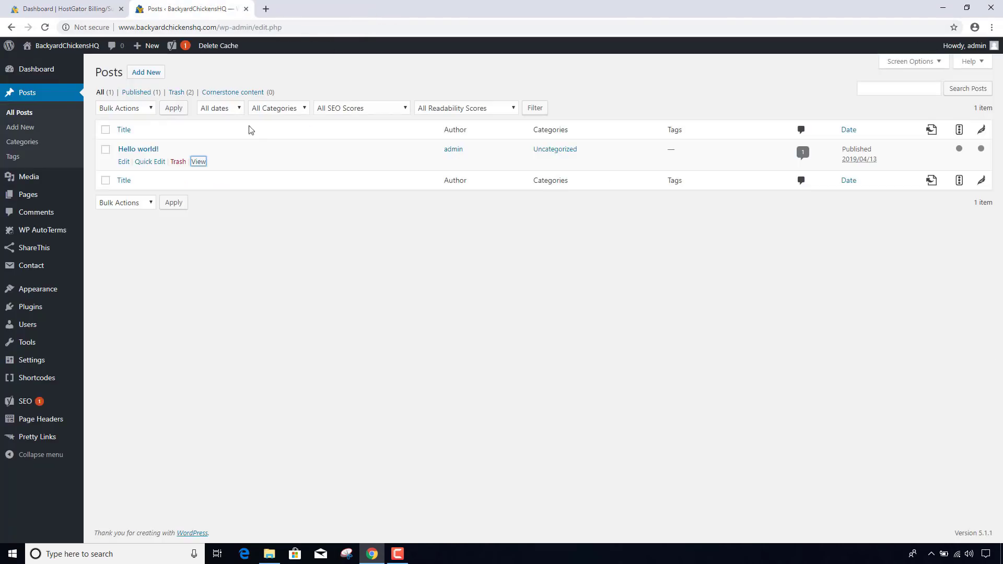
pyautogui.click(178, 162)
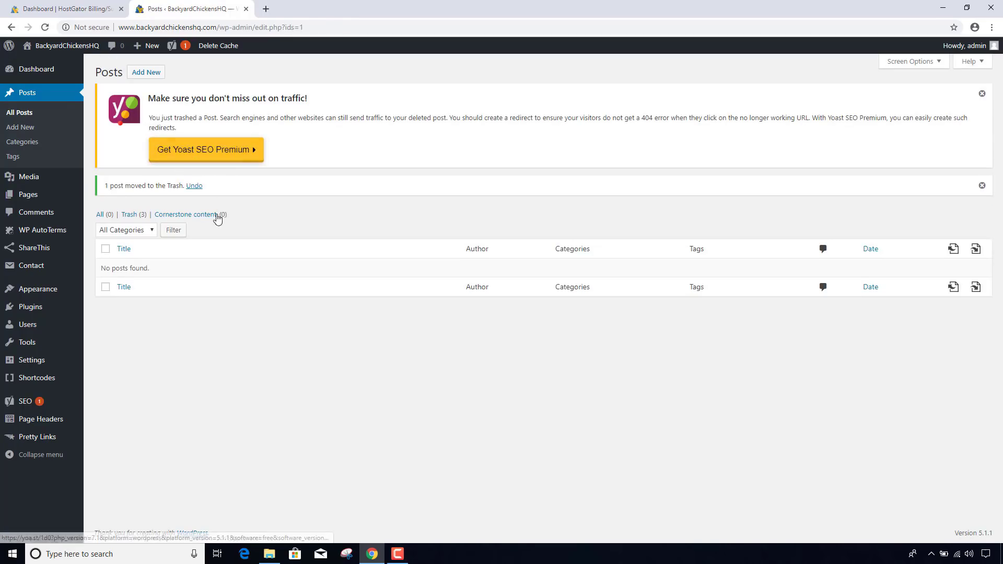
pyautogui.click(152, 73)
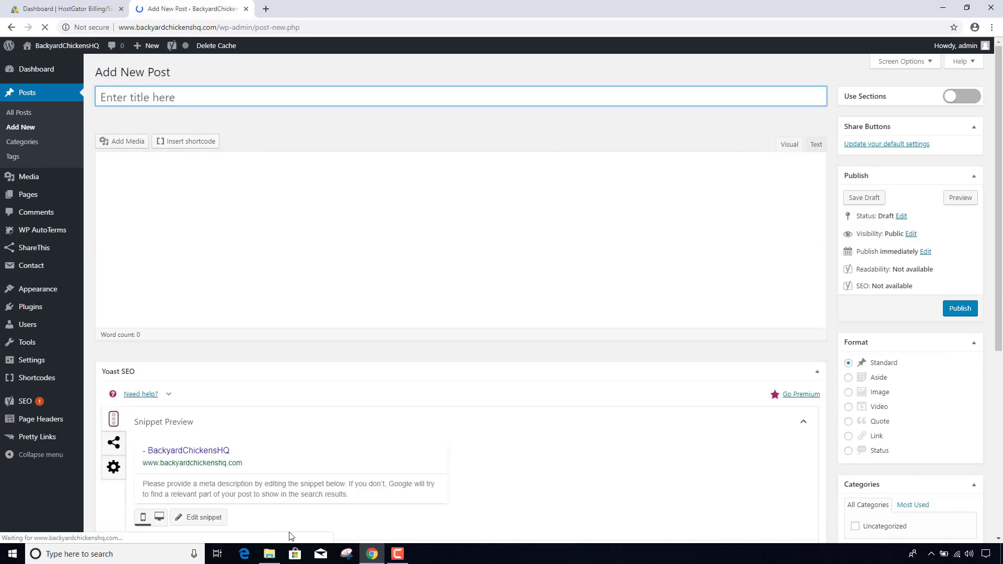
# - Paste the title line from chicken-breeds-for-eggs.txt into the post title, fixing 'Eeggs' to 'Eggs'
pyautogui.click(278, 559)
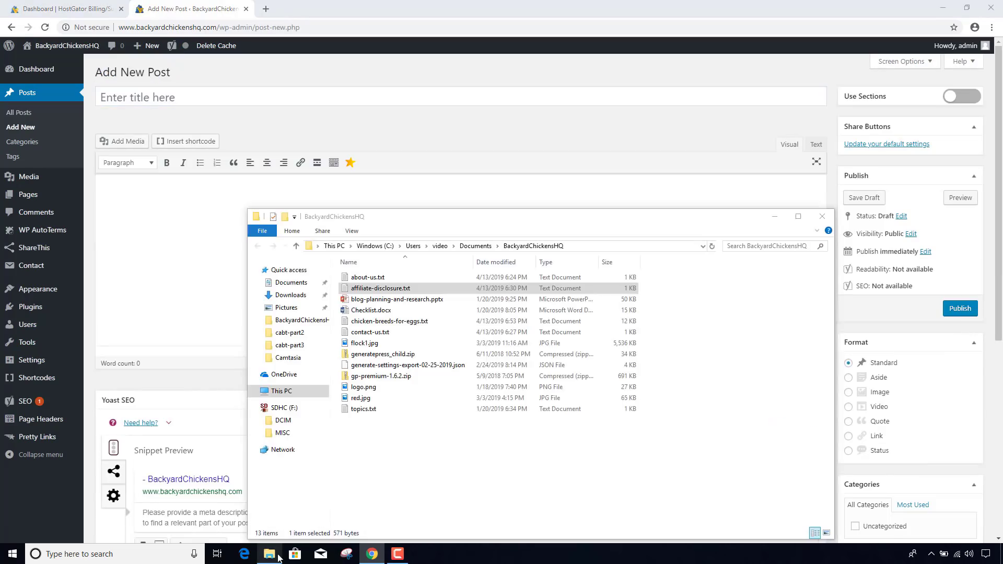
pyautogui.doubleClick(365, 321)
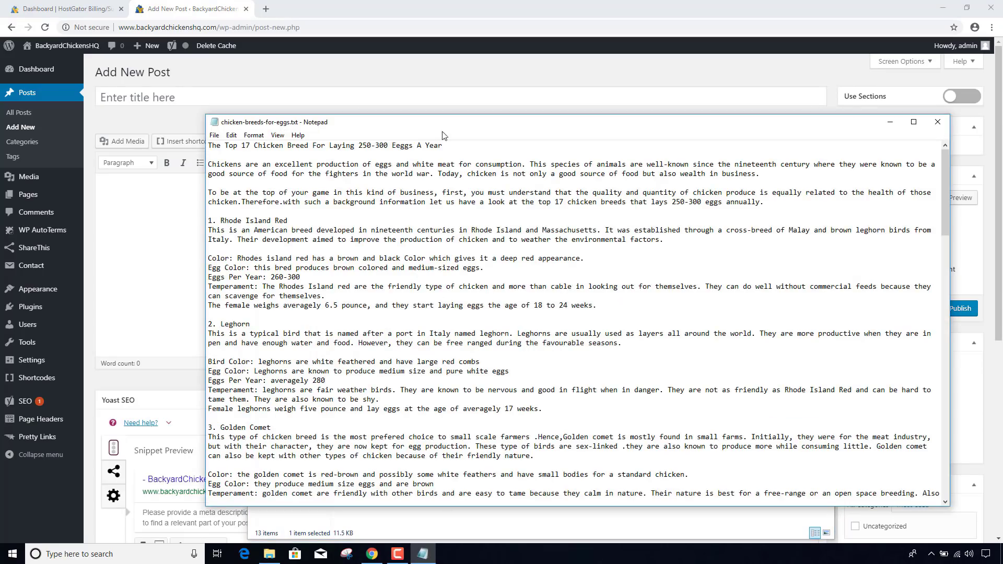
pyautogui.moveTo(443, 145); pyautogui.dragTo(194, 148)
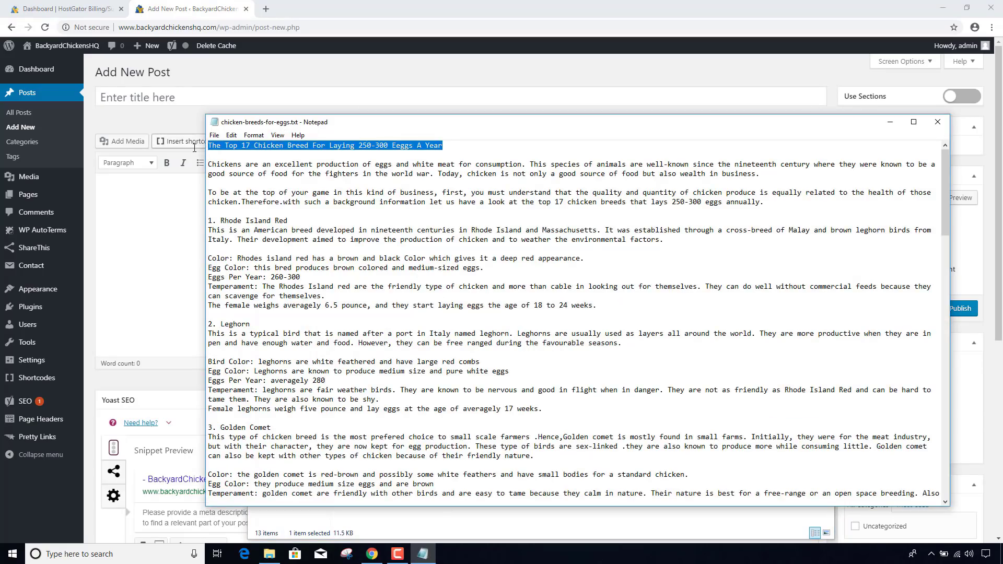
pyautogui.hotkey('ctrl', 'c')
pyautogui.click(178, 100)
pyautogui.hotkey('ctrl', 'v')
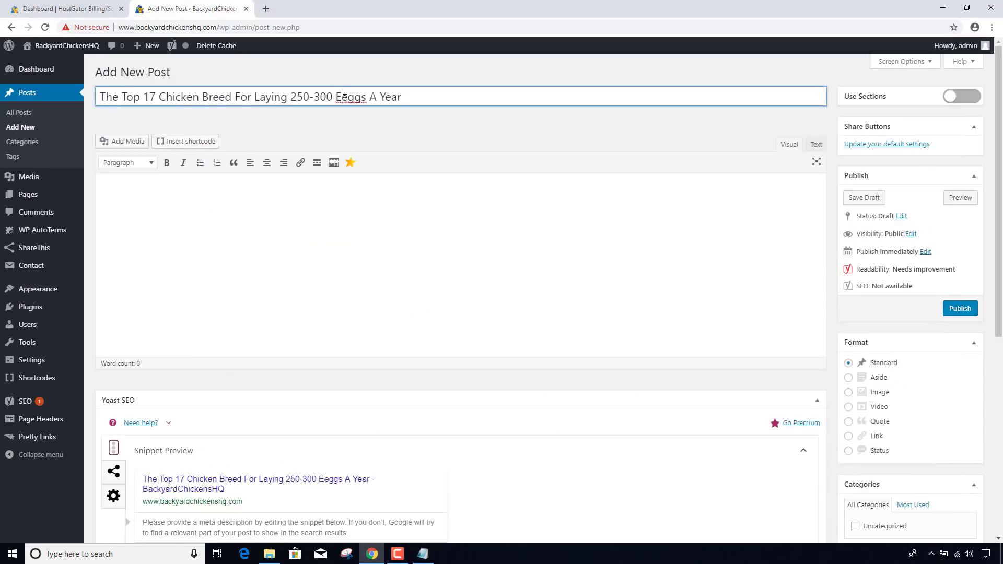
pyautogui.press('Delete')
# - Paste the article body text into the post and close the Notepad file
pyautogui.click(305, 196)
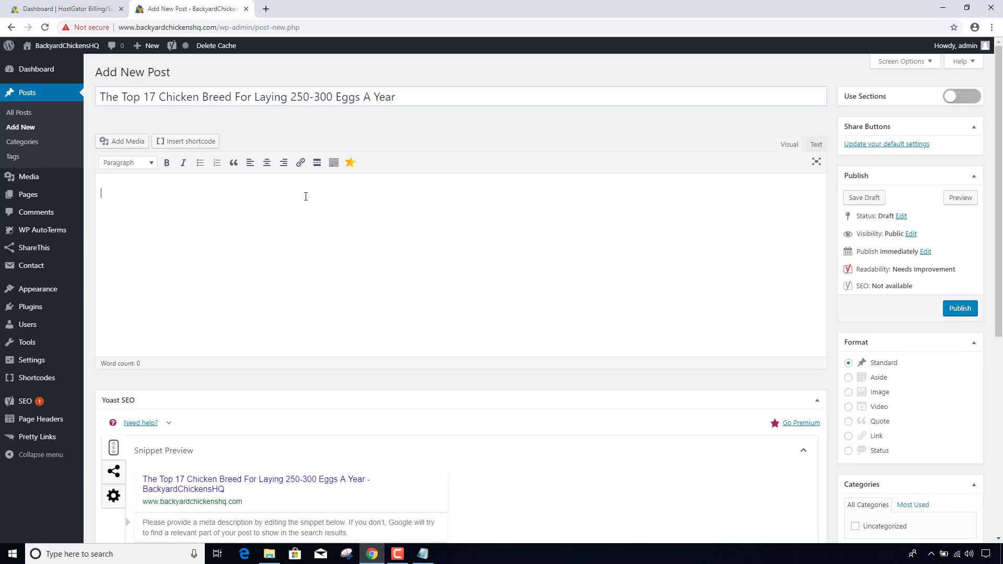
pyautogui.hotkey('alt', 'Tab')
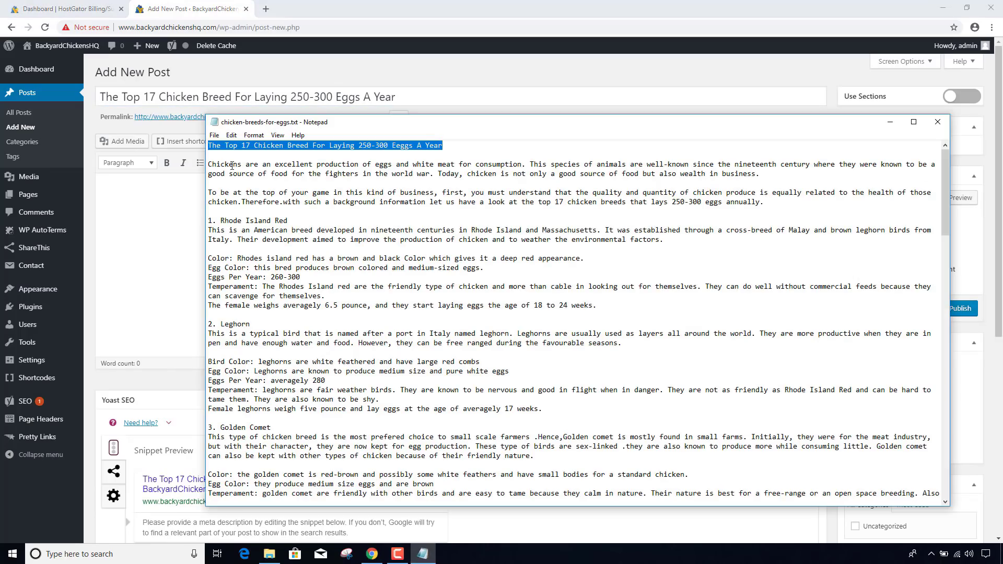
pyautogui.moveTo(209, 165); pyautogui.dragTo(928, 533)
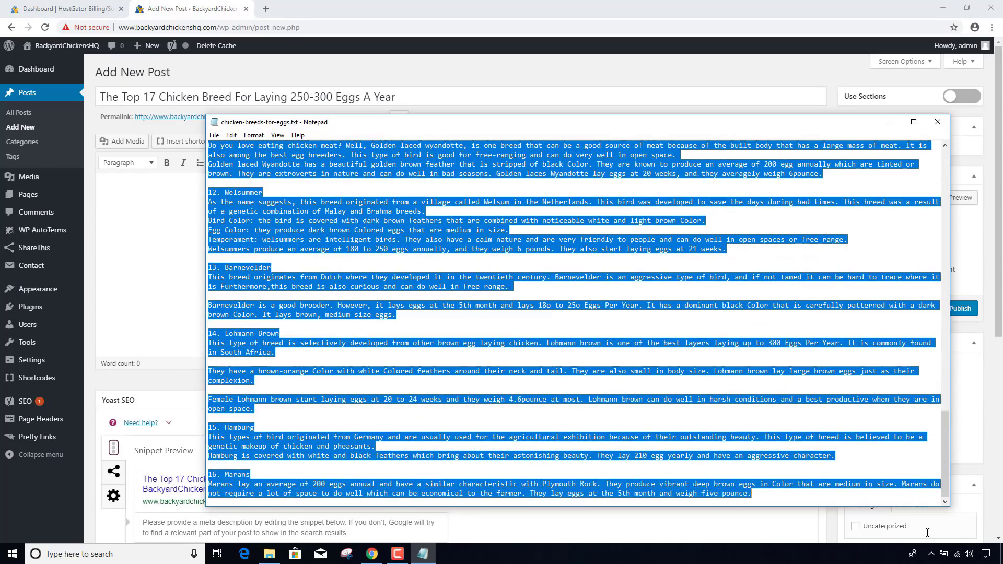
pyautogui.click(149, 218)
pyautogui.hotkey('ctrl', 'v')
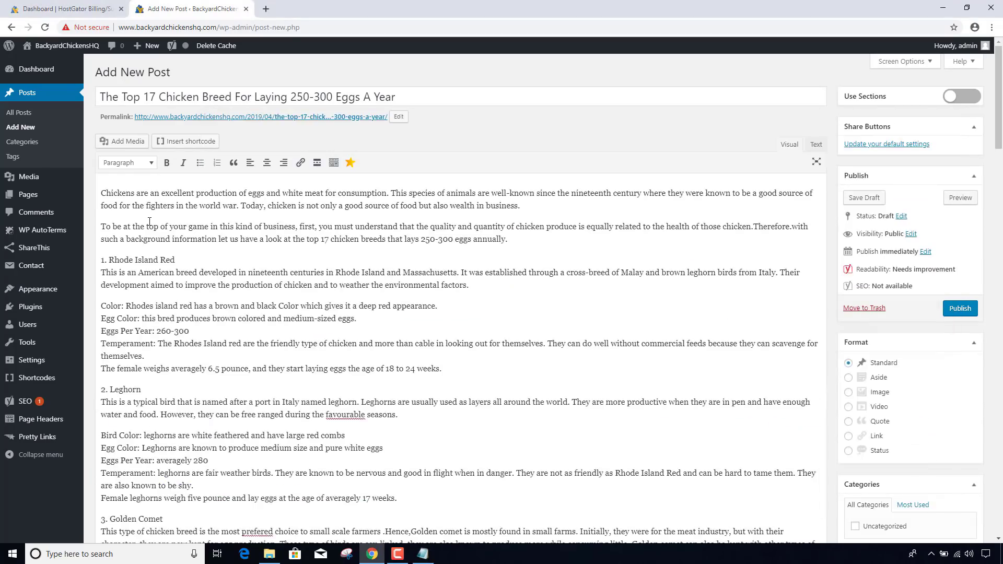
pyautogui.scroll(-1, 160, 233)
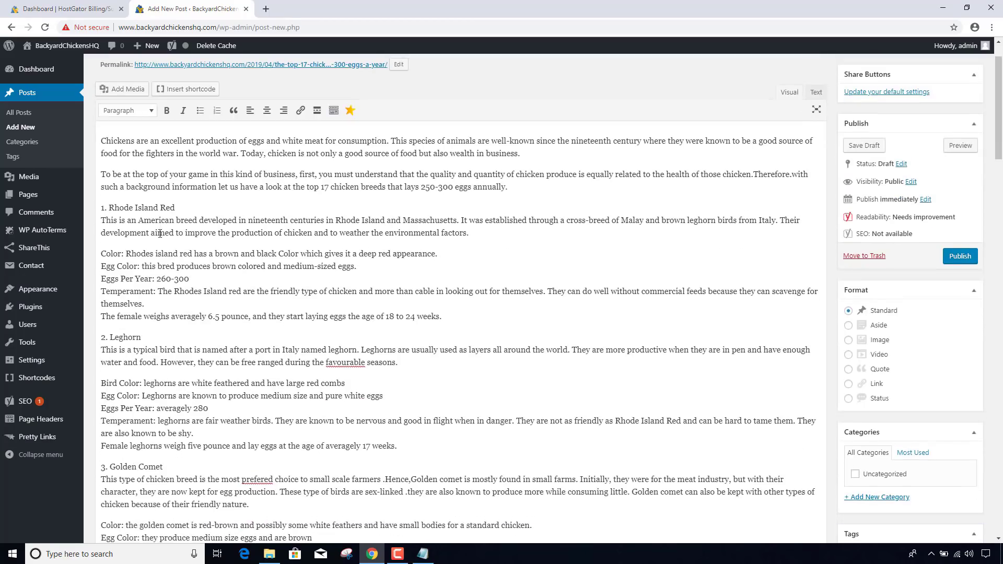
pyautogui.click(422, 554)
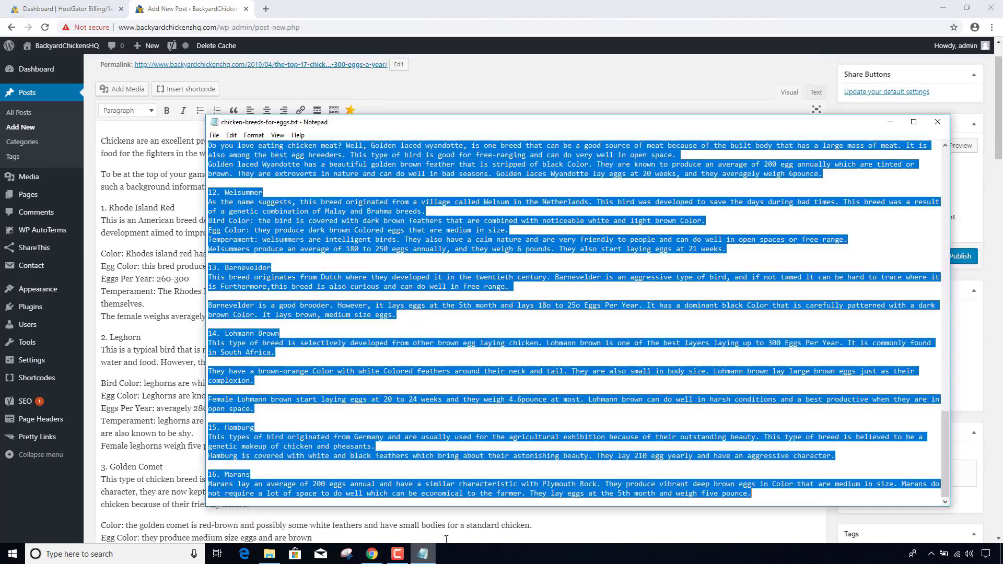
pyautogui.click(944, 118)
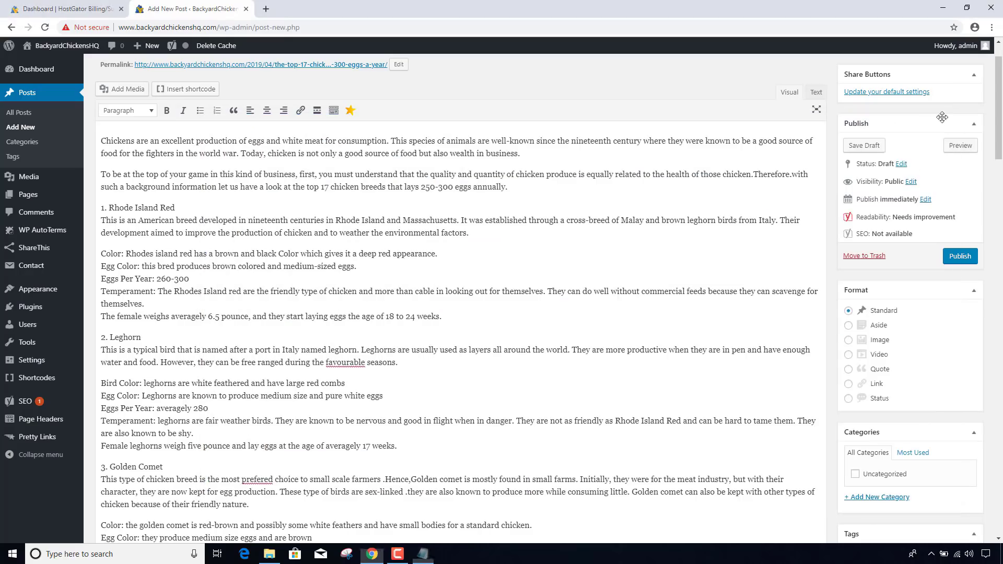
pyautogui.scroll(1, 211, 351)
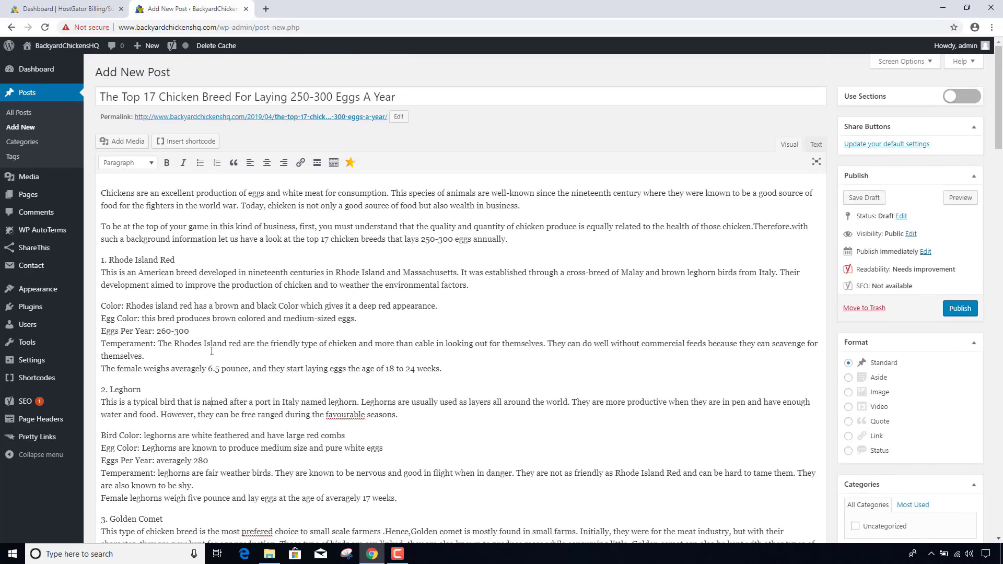
pyautogui.scroll(-4, 211, 350)
pyautogui.scroll(4, 212, 351)
# - Publish the chicken breed post and open its permalink in a new tab
pyautogui.click(965, 309)
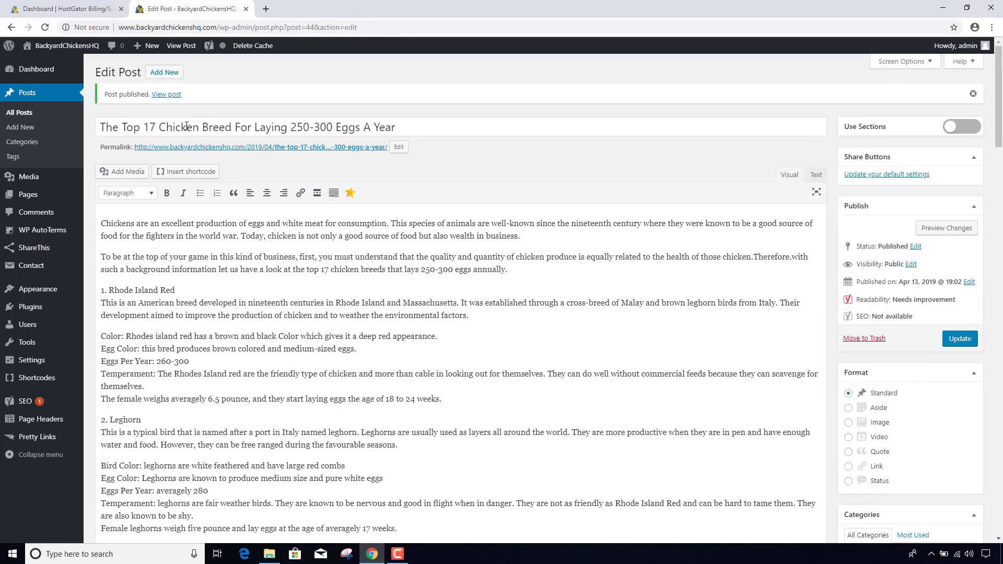
pyautogui.rightClick(317, 151)
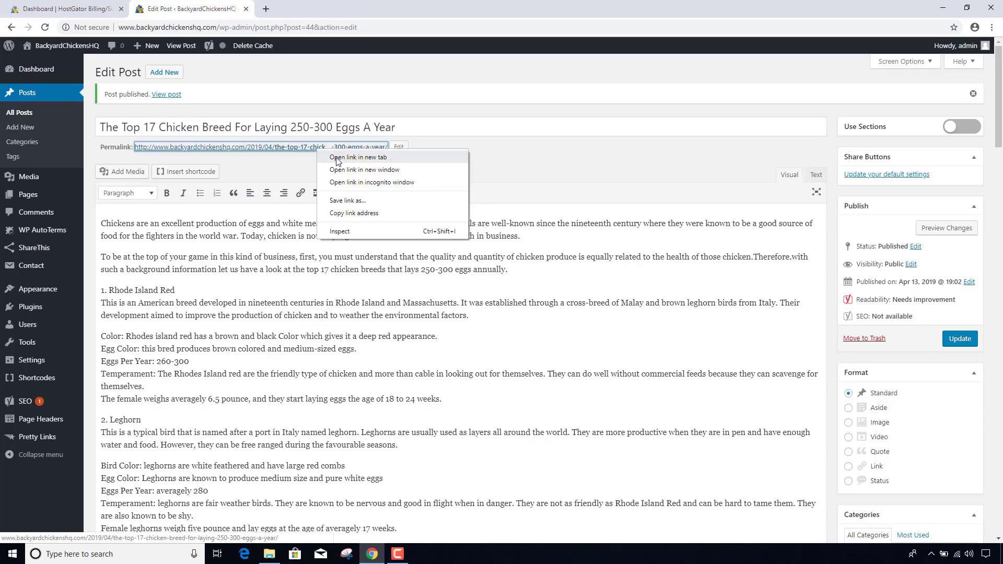
pyautogui.click(337, 157)
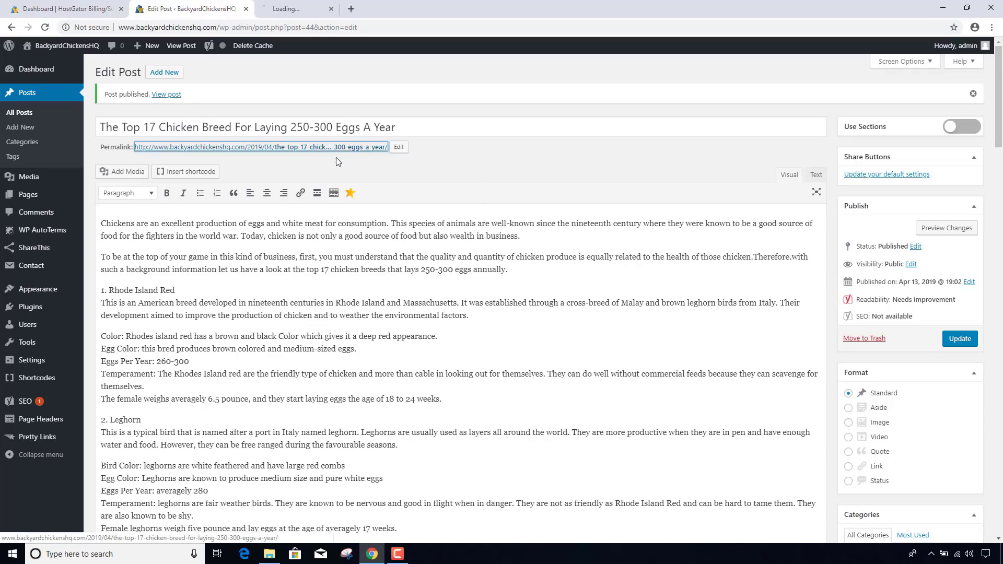
# - Review the live post page, then return to the Edit Post tab
pyautogui.click(314, 9)
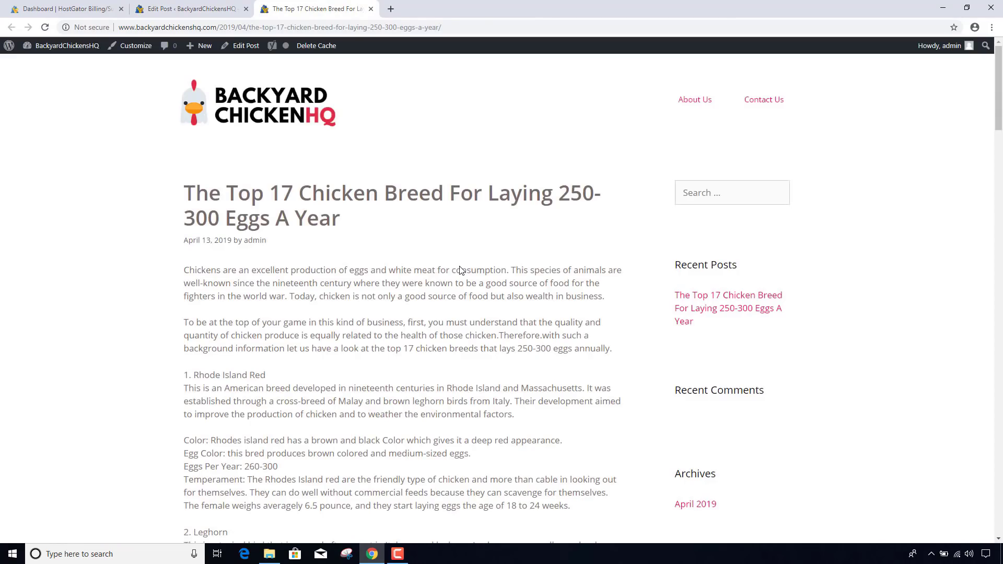
pyautogui.scroll(-1, 459, 269)
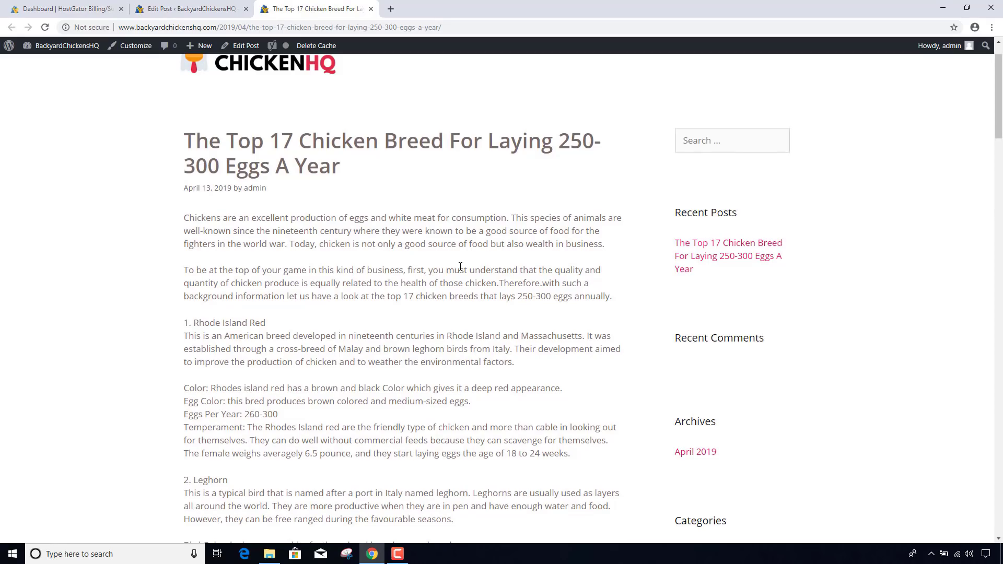
pyautogui.scroll(-2, 460, 266)
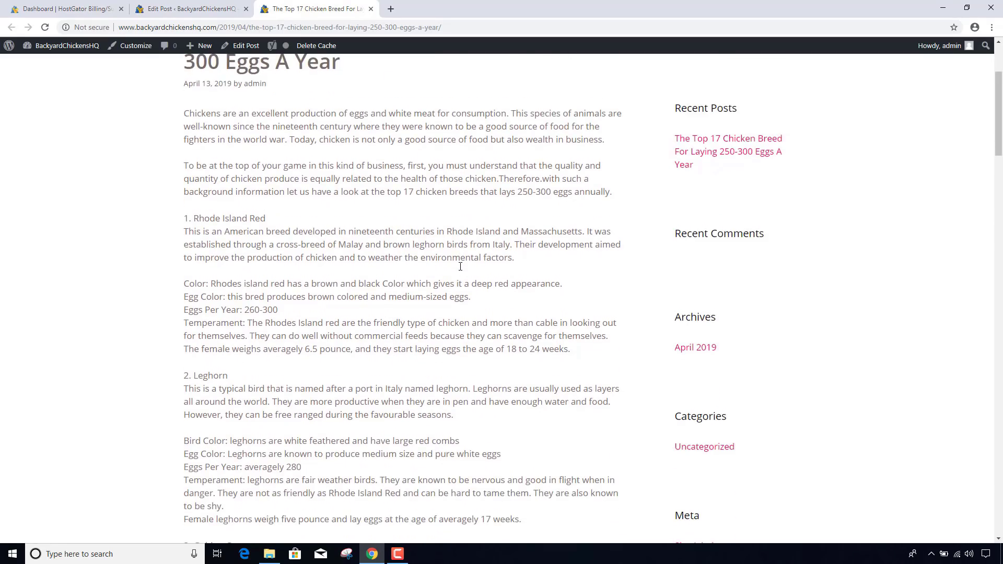
pyautogui.scroll(3, 460, 266)
pyautogui.scroll(-11, 460, 267)
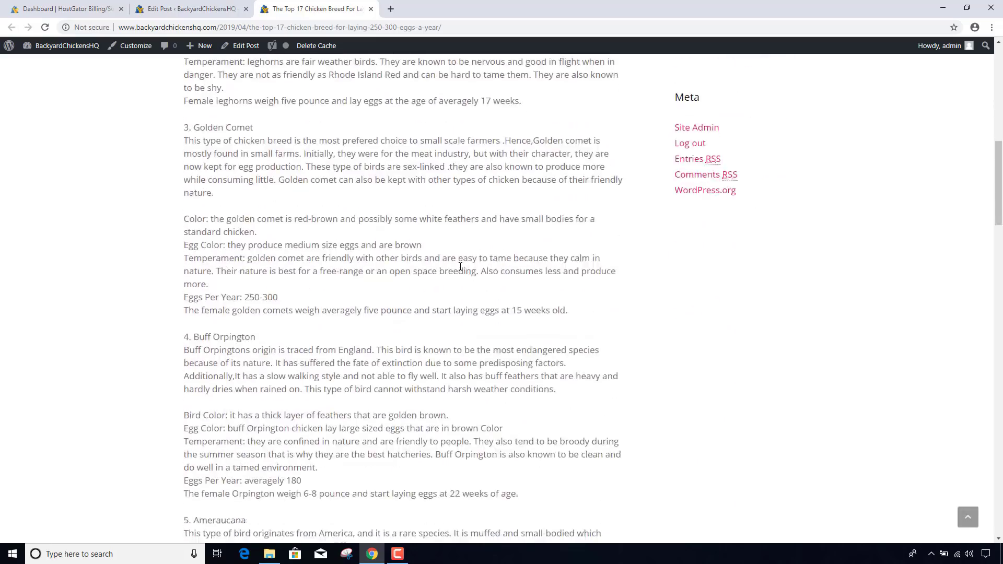
pyautogui.scroll(-6, 460, 267)
pyautogui.scroll(18, 460, 266)
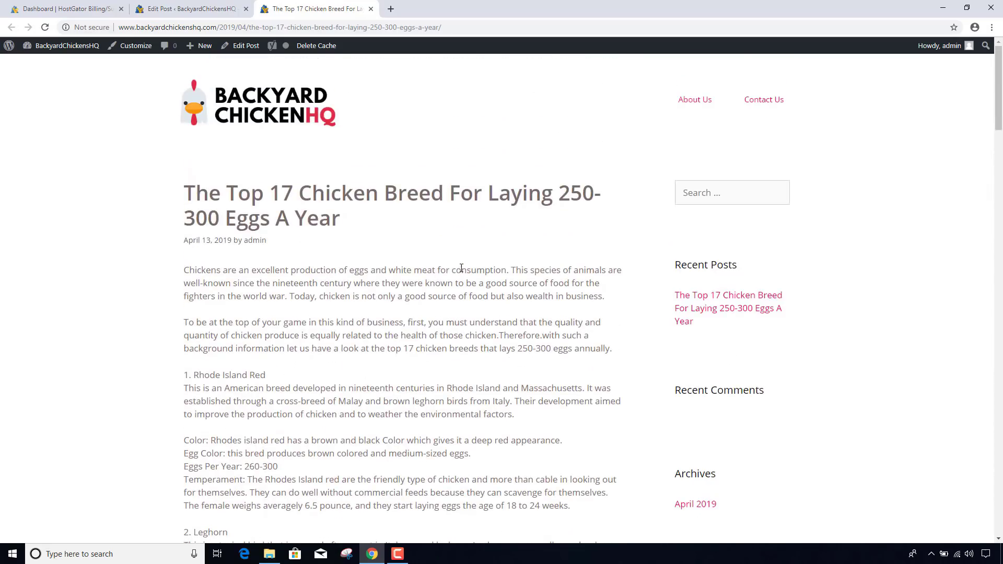
pyautogui.click(191, 6)
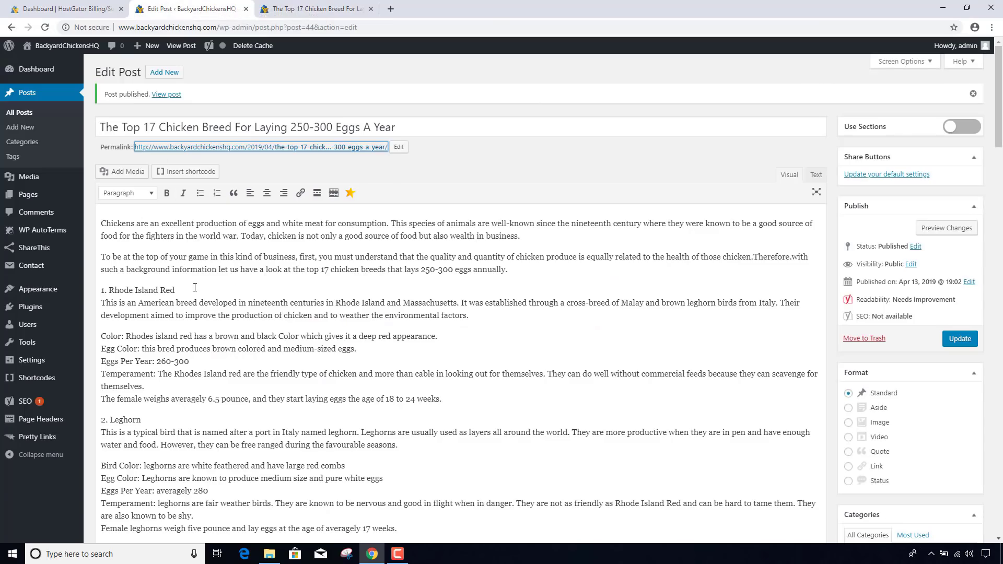
# - Apply Heading 2 to the '1. Rhode Island Red' line
pyautogui.moveTo(195, 287); pyautogui.dragTo(87, 284)
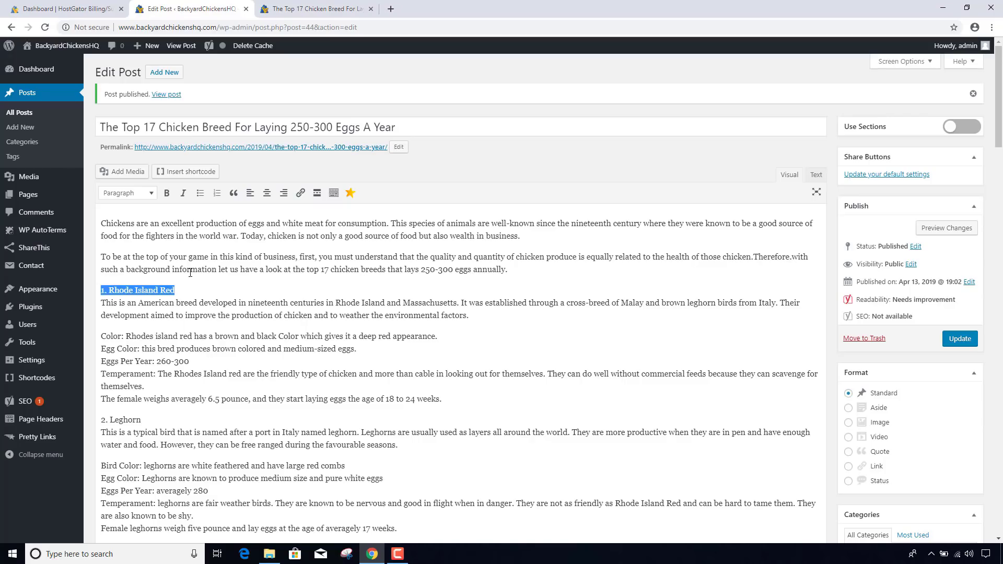
pyautogui.click(144, 193)
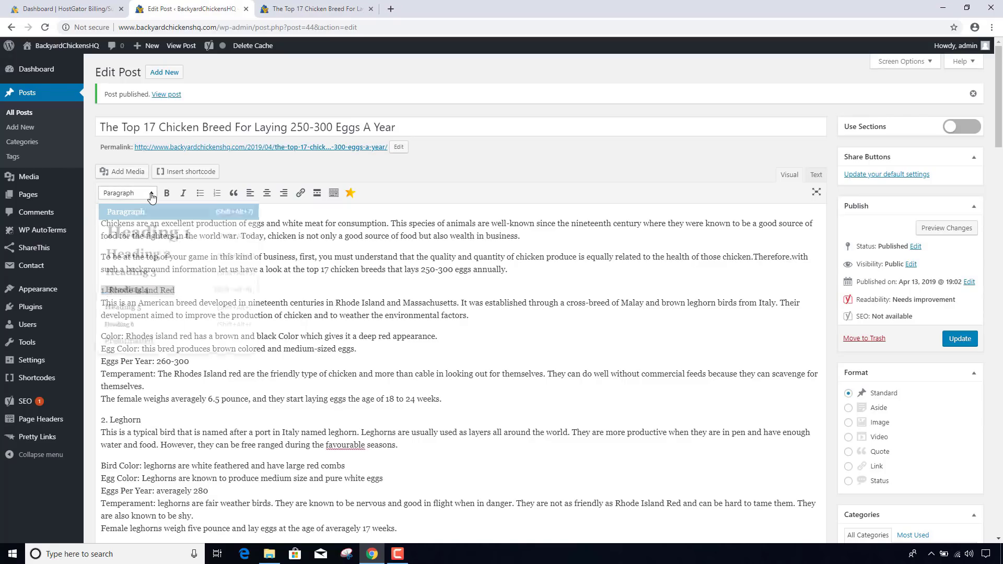
pyautogui.click(159, 255)
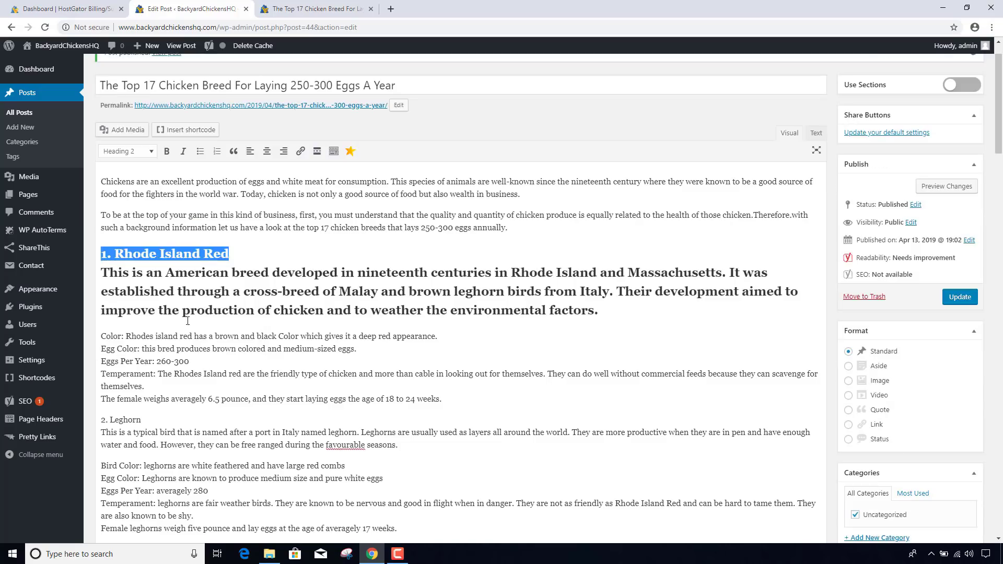
pyautogui.click(267, 301)
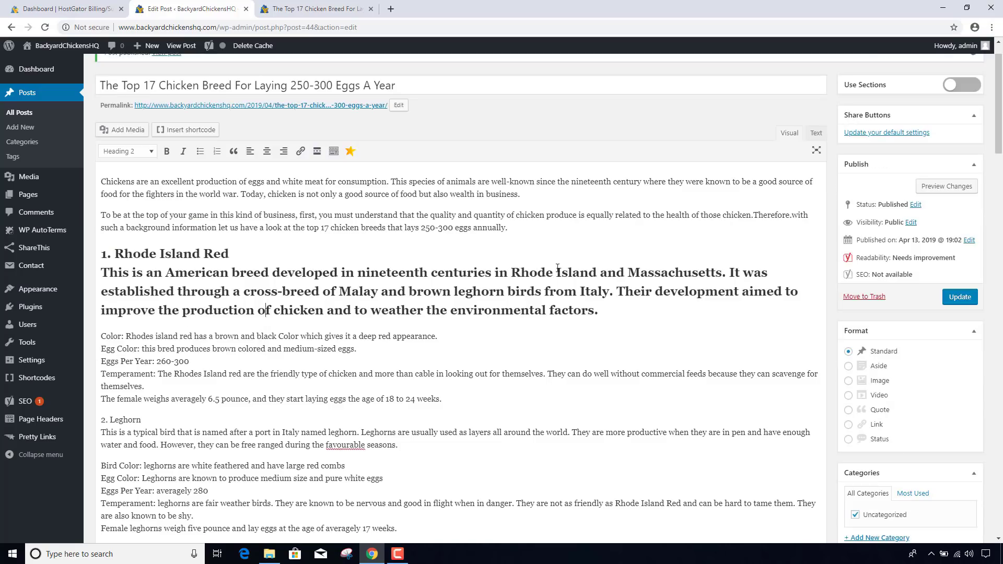
# - In the Text view, move the closing </h2> tag to right after '1. Rhode Island Red'
pyautogui.click(820, 137)
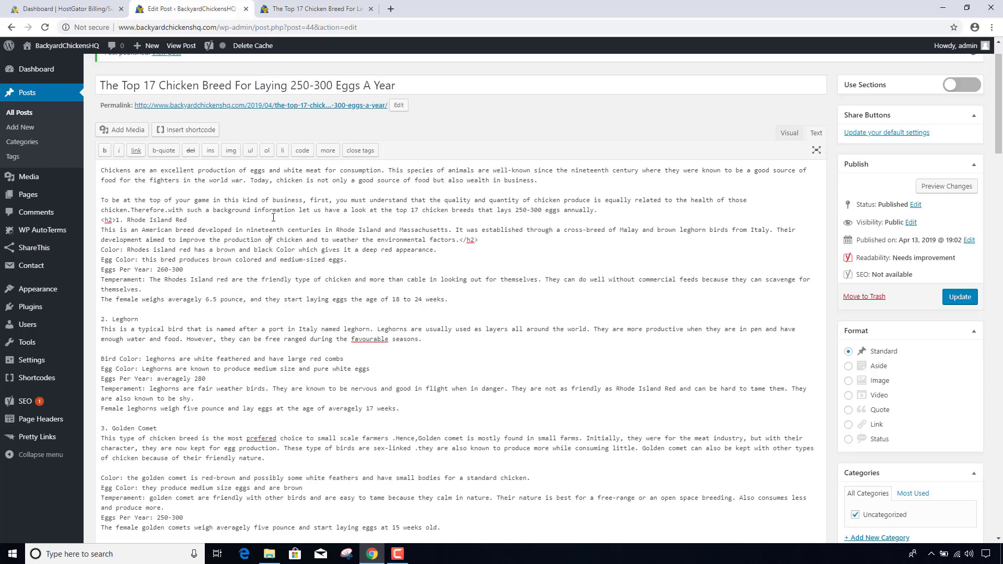
pyautogui.moveTo(101, 220); pyautogui.dragTo(117, 220)
pyautogui.moveTo(459, 240); pyautogui.dragTo(477, 240)
pyautogui.hotkey('ctrl', 'x')
pyautogui.hotkey('ctrl', 'v')
pyautogui.click(789, 133)
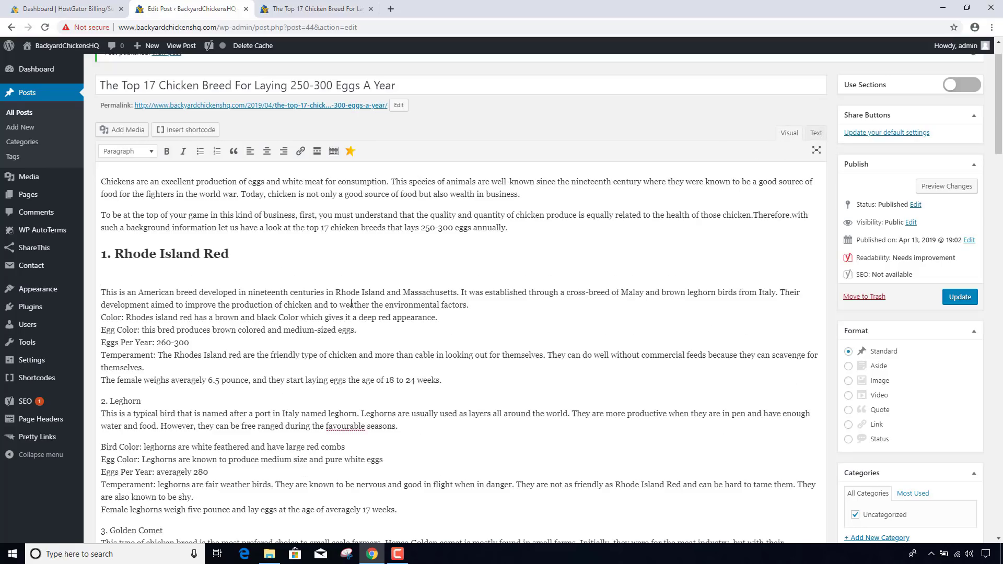
# - Bold the 'Egg Color:', 'Eggs Per Year:' and 'Temperament:' labels under Rhode Island Red and update the post
pyautogui.click(442, 318)
pyautogui.press('Return')
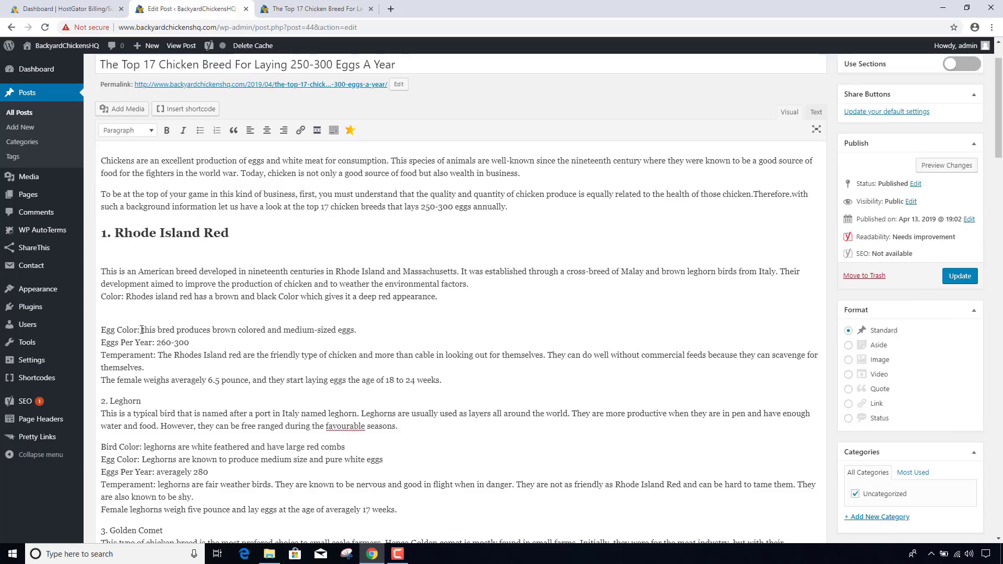
pyautogui.moveTo(142, 330); pyautogui.dragTo(96, 334)
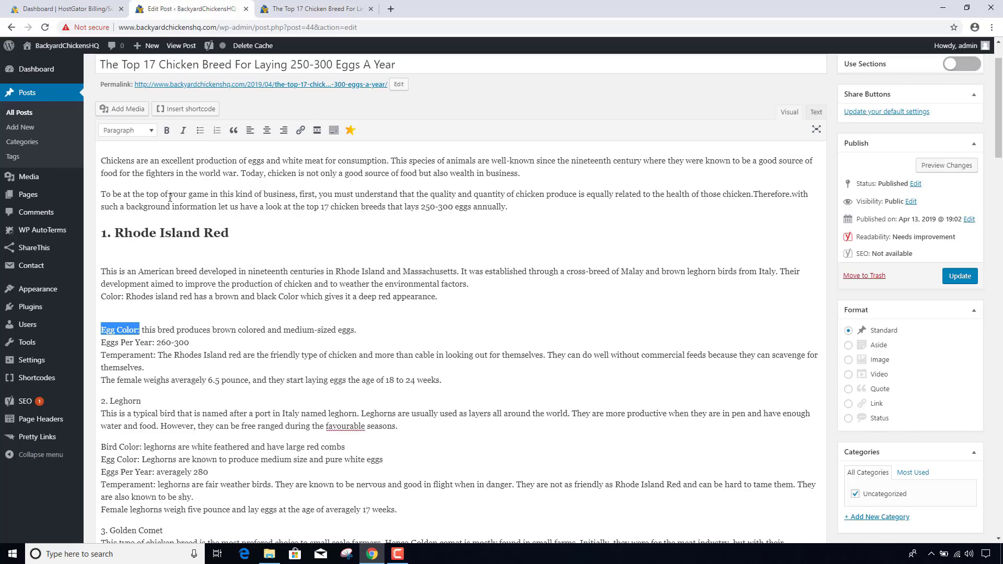
pyautogui.click(166, 130)
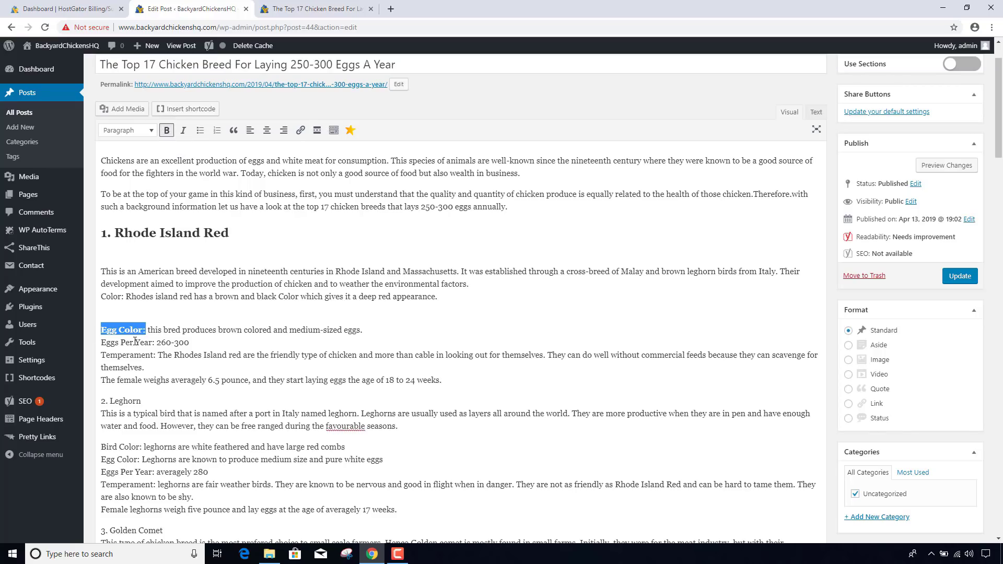
pyautogui.moveTo(155, 342); pyautogui.dragTo(99, 342)
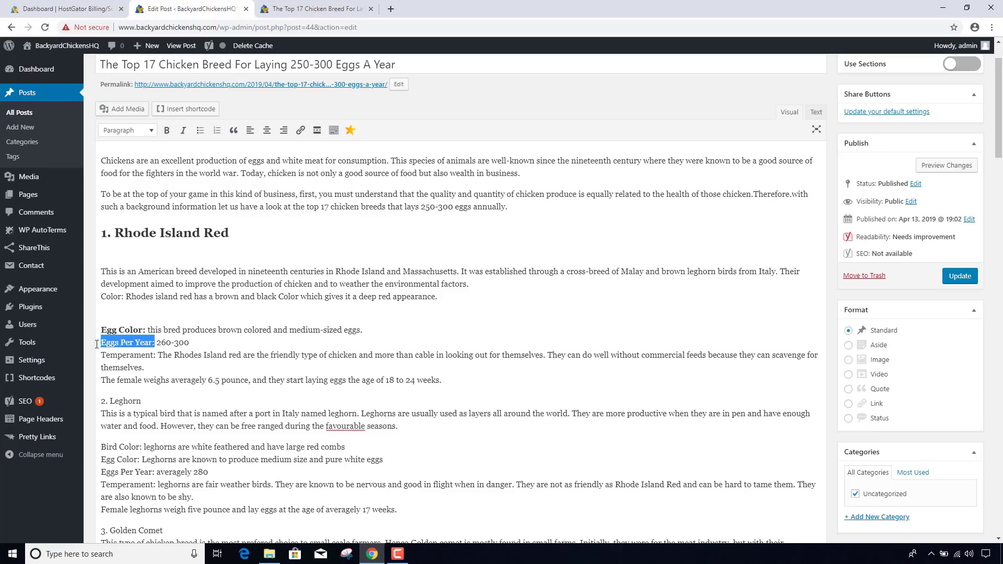
pyautogui.click(166, 130)
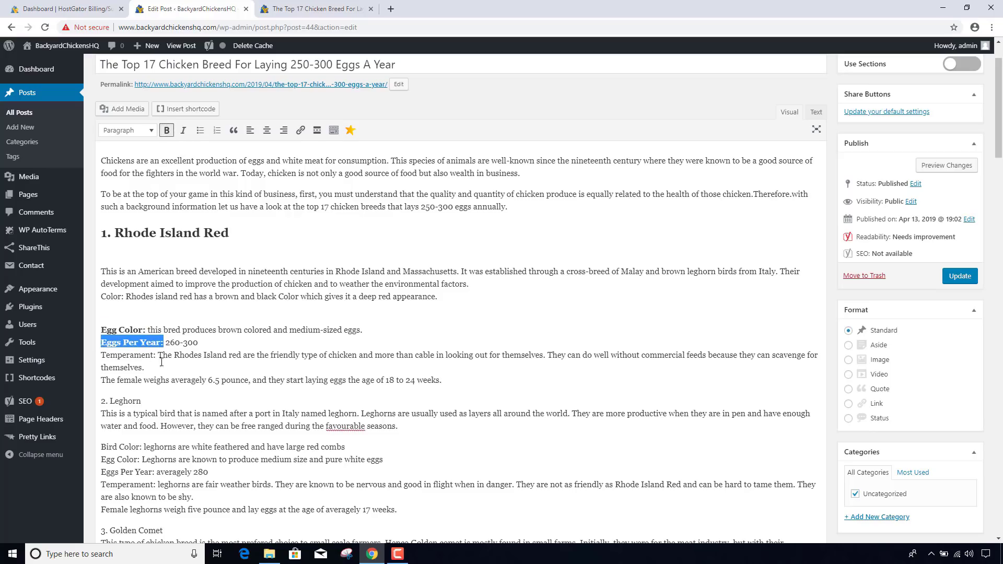
pyautogui.moveTo(157, 356); pyautogui.dragTo(100, 356)
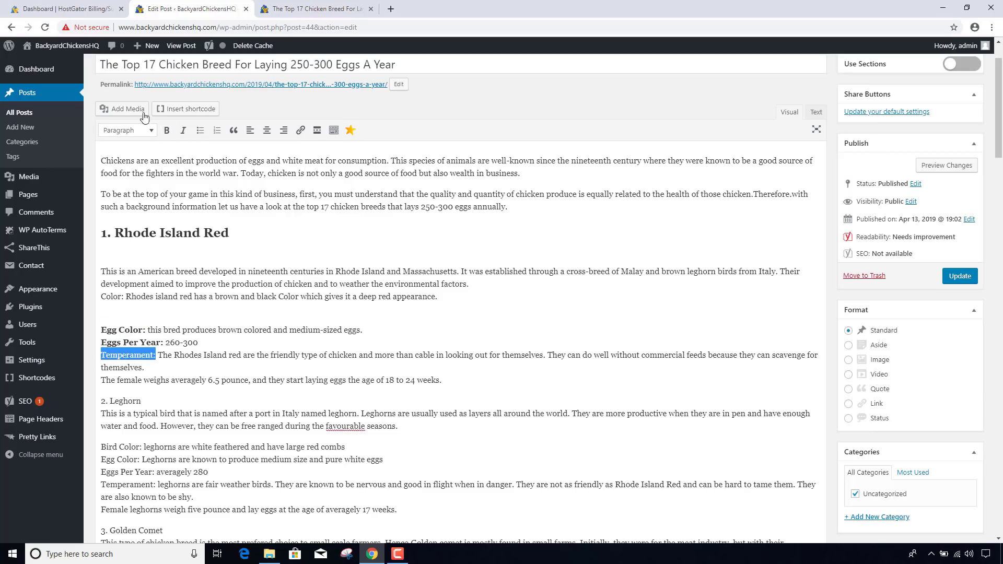
pyautogui.click(167, 130)
pyautogui.click(146, 381)
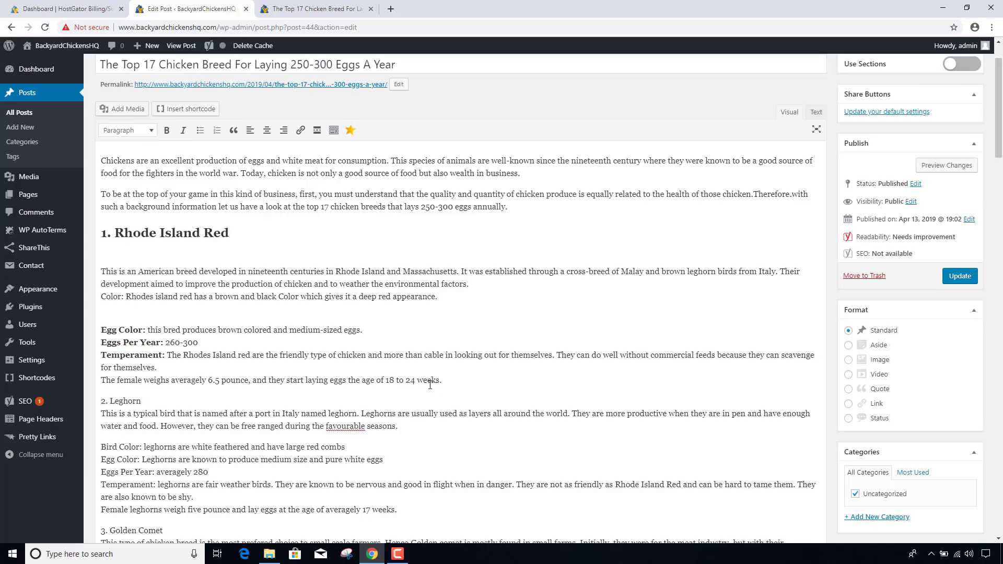
pyautogui.click(960, 277)
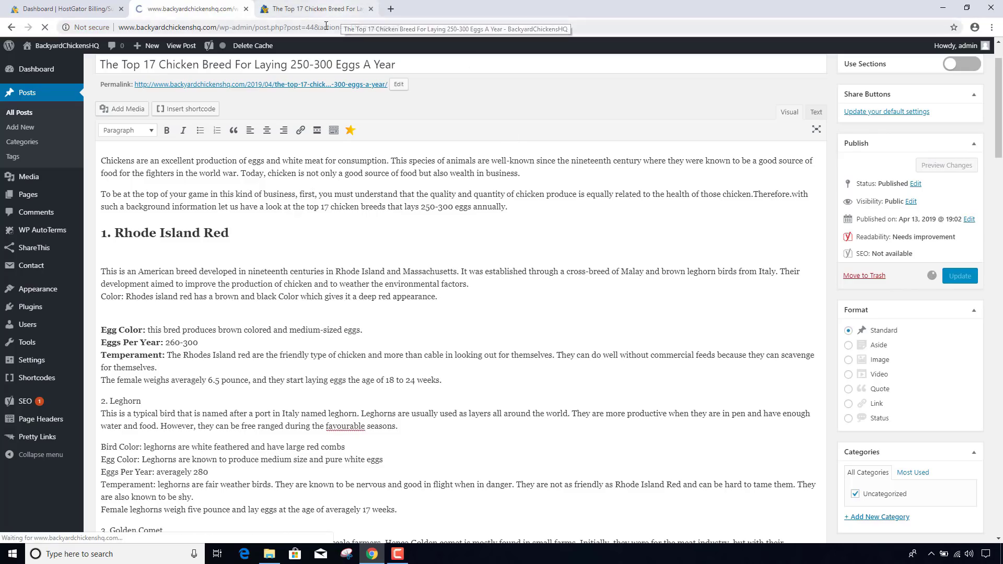
# - Reload the published post page to see the bold labels
pyautogui.click(350, 11)
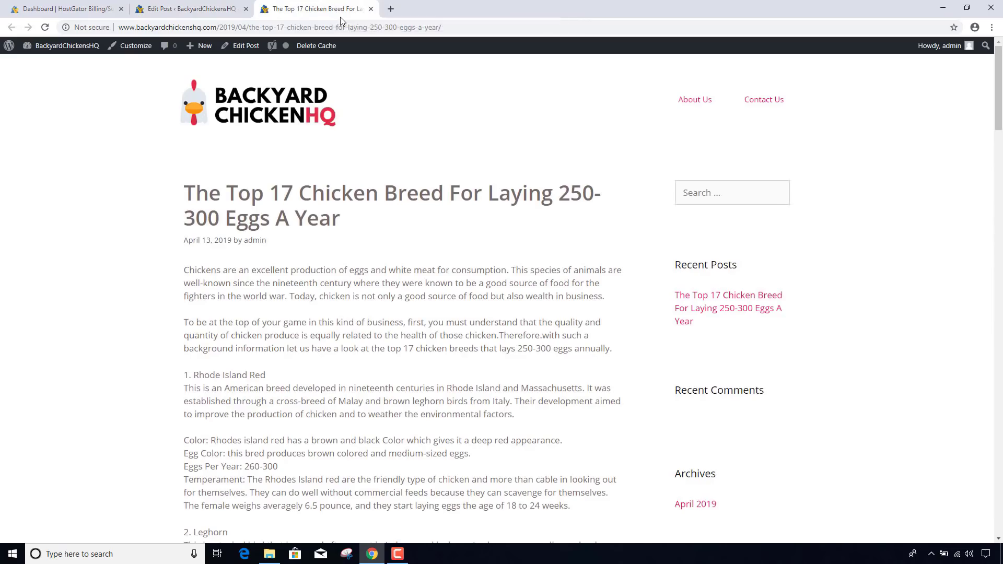
pyautogui.click(358, 27)
pyautogui.press('Return')
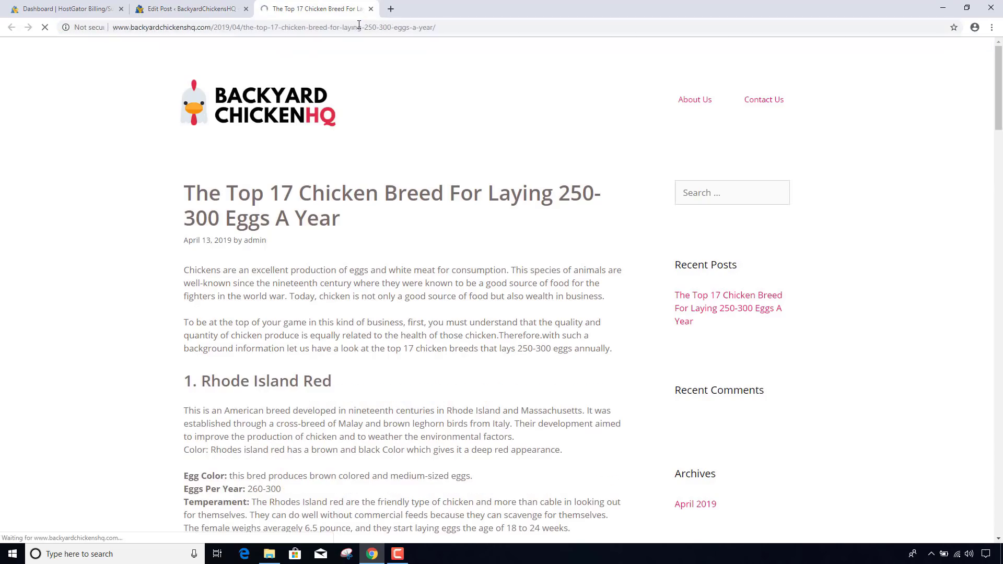
# - Open the post's permalink in a new tab, scroll through it, then close both live post tabs
pyautogui.click(201, 7)
pyautogui.rightClick(267, 148)
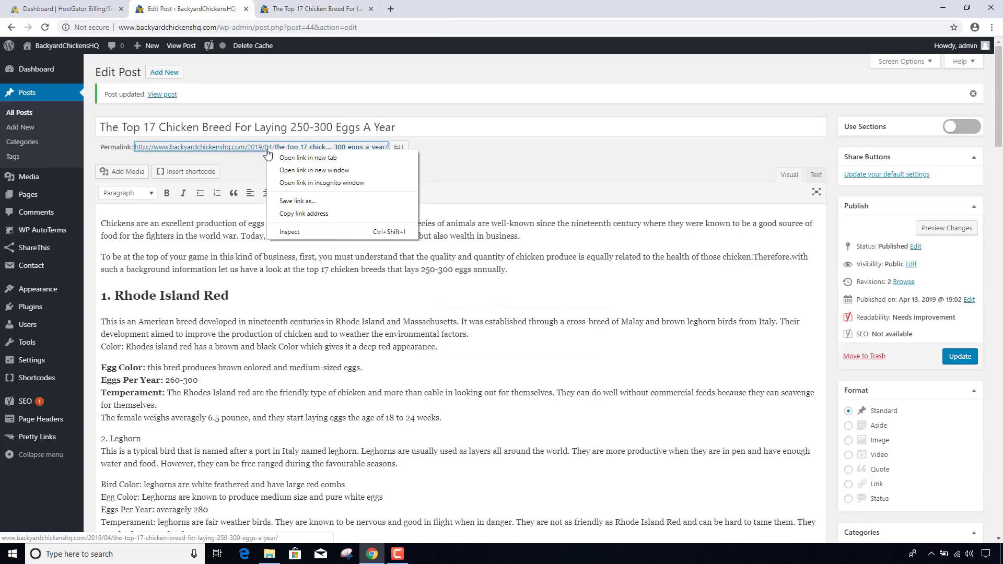
pyautogui.click(306, 158)
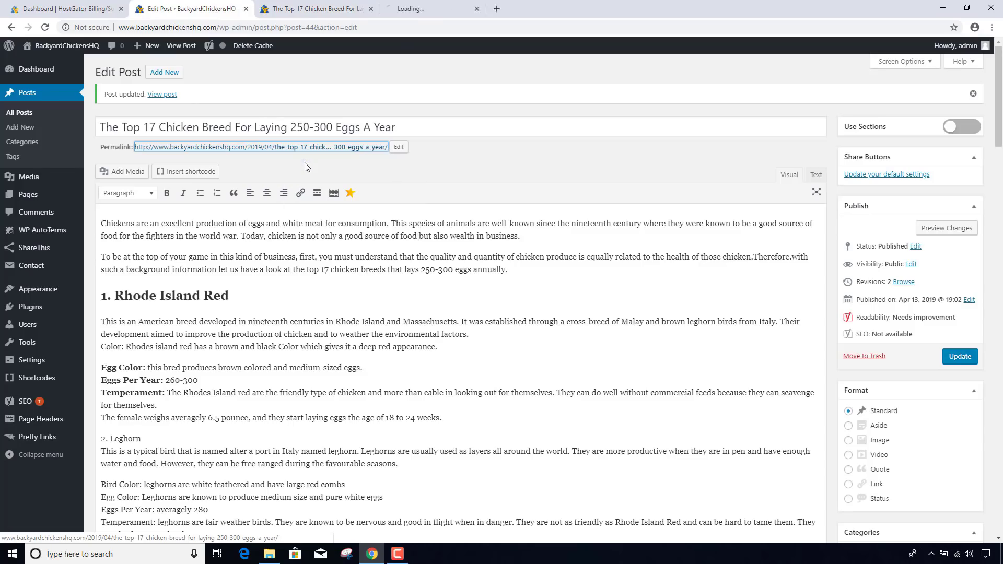
pyautogui.click(422, 8)
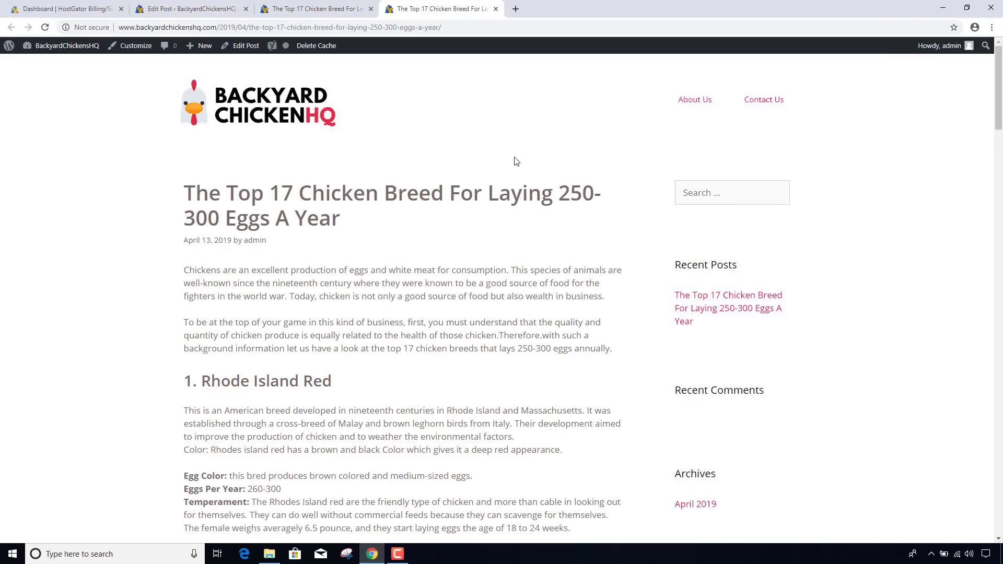
pyautogui.scroll(-2, 516, 162)
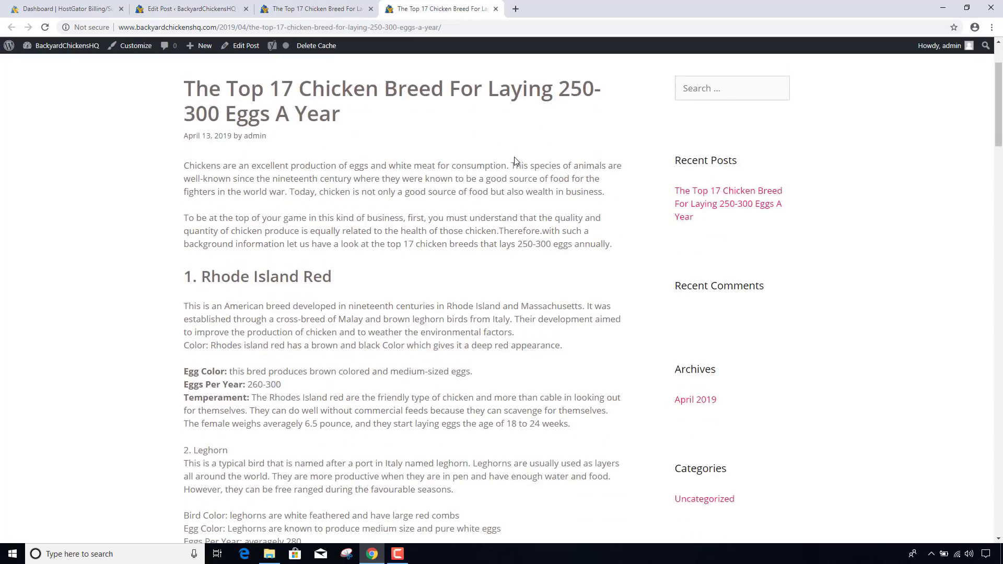
pyautogui.scroll(-2, 515, 160)
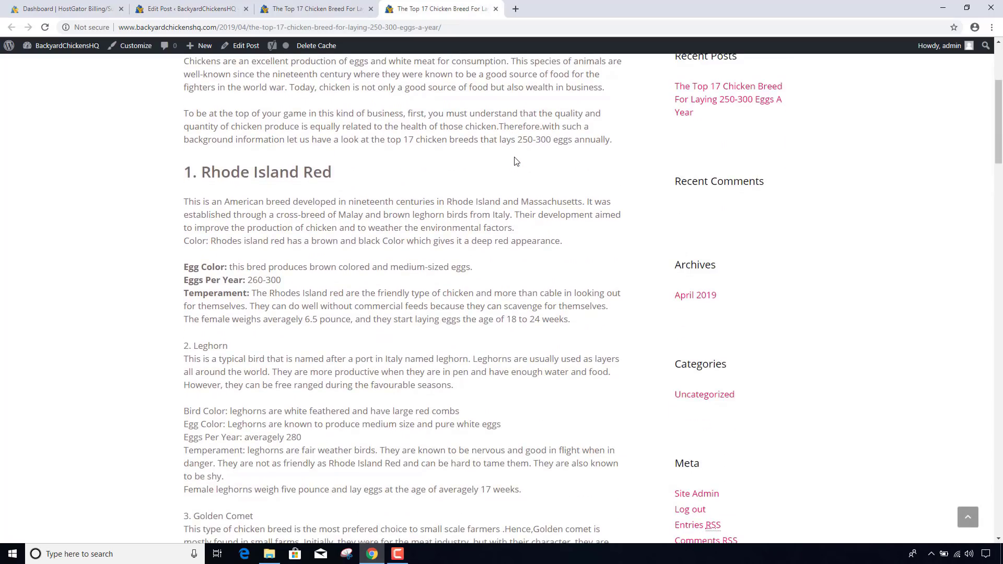
pyautogui.scroll(-2, 516, 161)
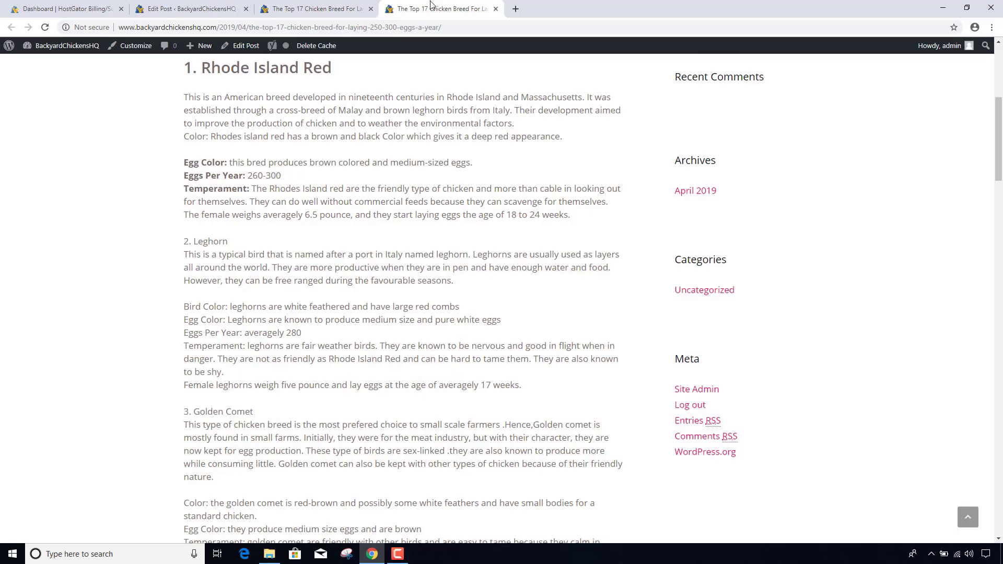
pyautogui.click(495, 8)
pyautogui.click(370, 9)
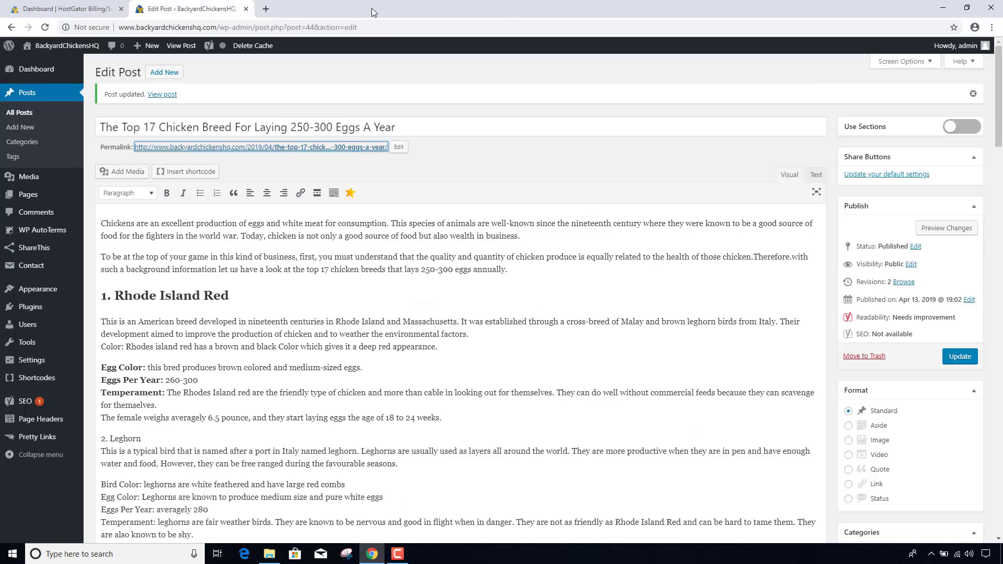
# - Format the '2. Leghorn' breed name as a Heading 2
pyautogui.click(285, 302)
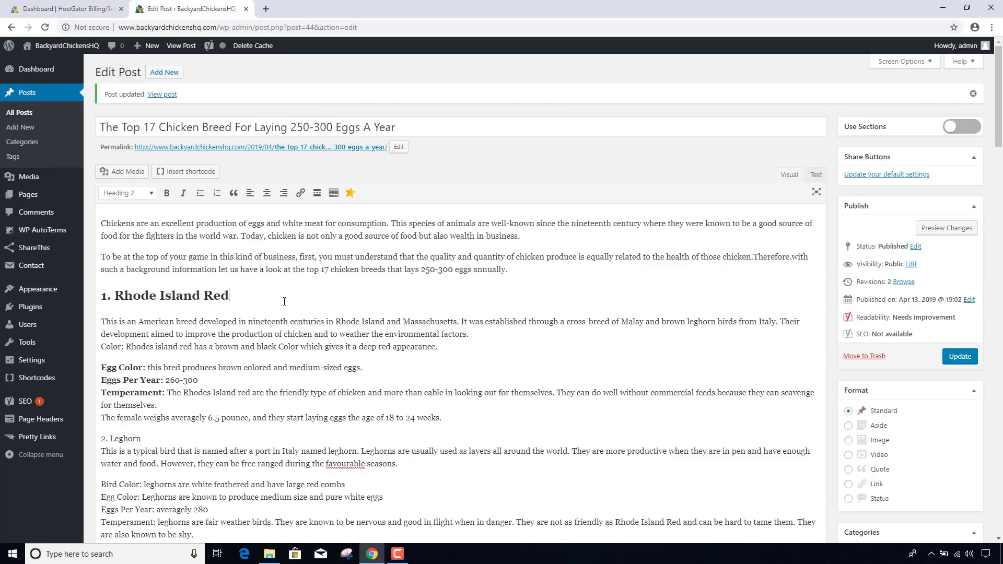
pyautogui.scroll(-2, 284, 301)
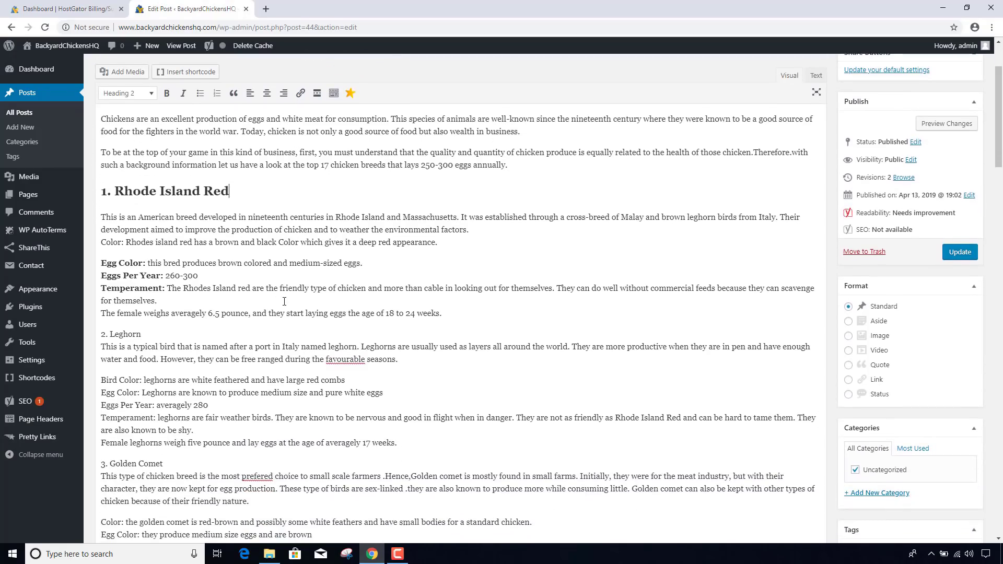
pyautogui.moveTo(100, 334); pyautogui.dragTo(141, 334)
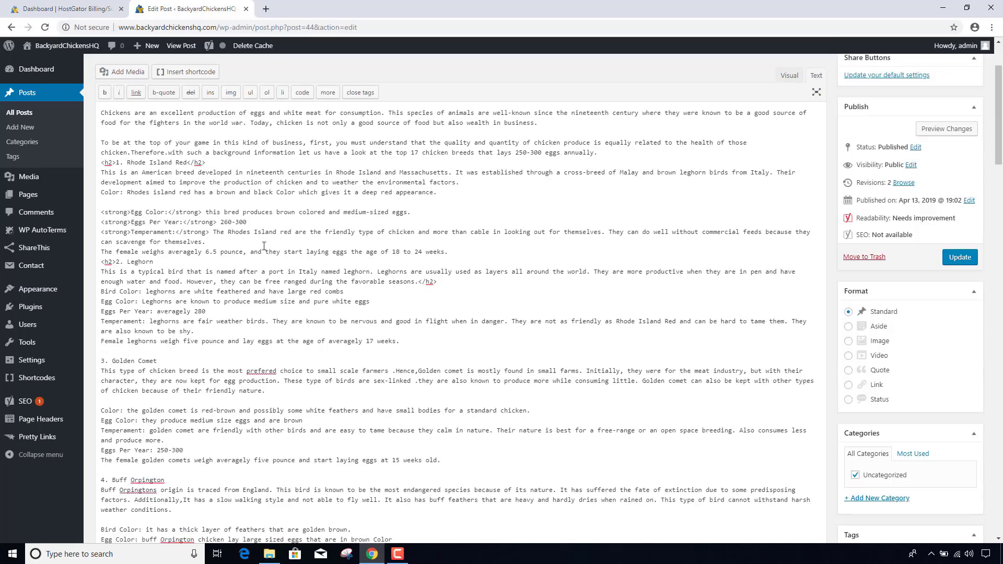
pyautogui.scroll(-10, 101, 471)
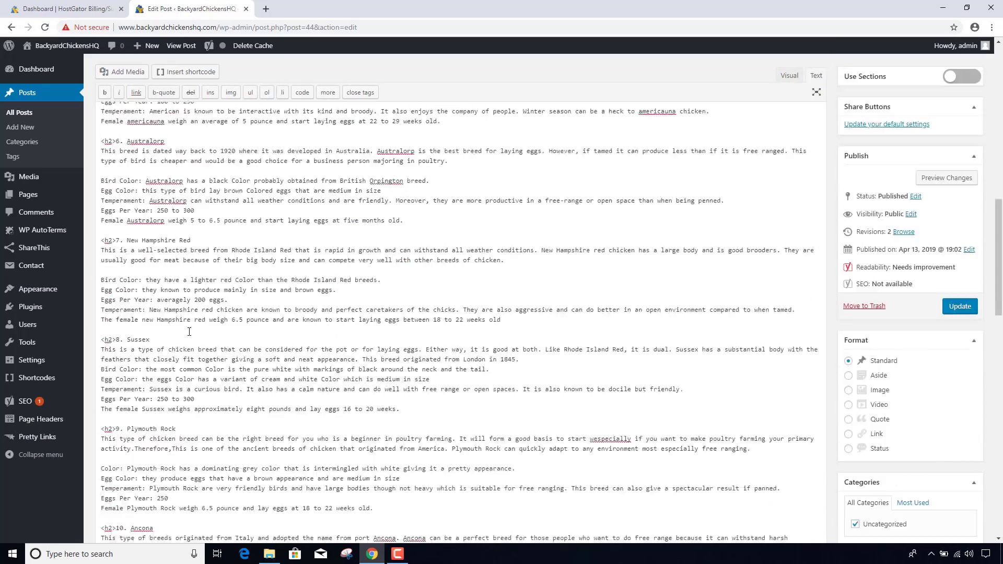
pyautogui.scroll(10, 117, 285)
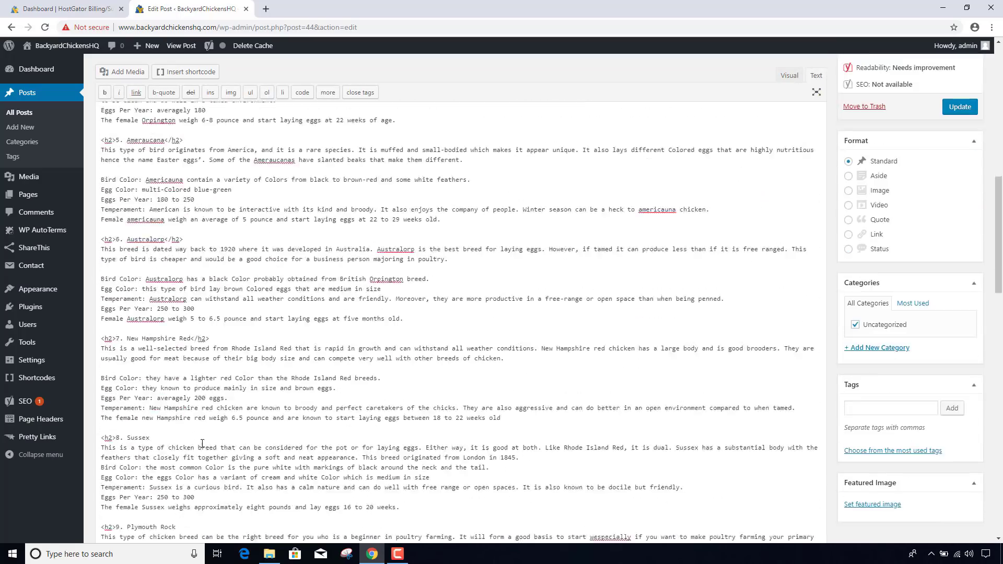
pyautogui.scroll(-3, 117, 285)
# - Bold the detail labels in each breed section down to Ancona's Temperament, then update the post
pyautogui.moveTo(101, 258); pyautogui.dragTo(155, 258)
pyautogui.scroll(-5, 146, 272)
pyautogui.moveTo(101, 183); pyautogui.dragTo(155, 183)
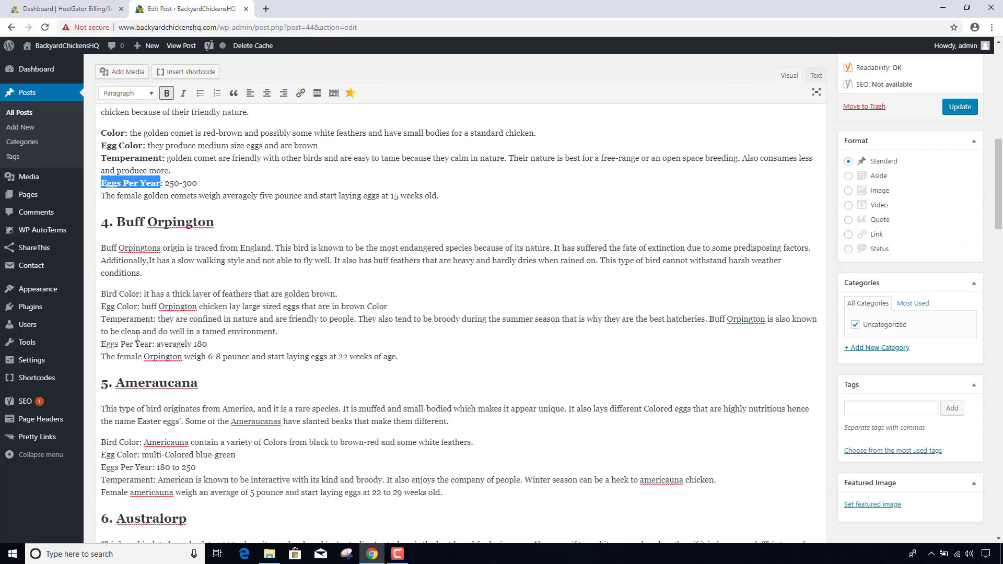
pyautogui.moveTo(101, 333); pyautogui.dragTo(155, 332)
pyautogui.scroll(-4, 146, 285)
pyautogui.moveTo(101, 271); pyautogui.dragTo(158, 271)
pyautogui.hotkey('ctrl', 'b')
pyautogui.scroll(-4, 146, 285)
pyautogui.moveTo(101, 296); pyautogui.dragTo(142, 296)
pyautogui.scroll(-2, 147, 285)
pyautogui.moveTo(101, 217); pyautogui.dragTo(155, 217)
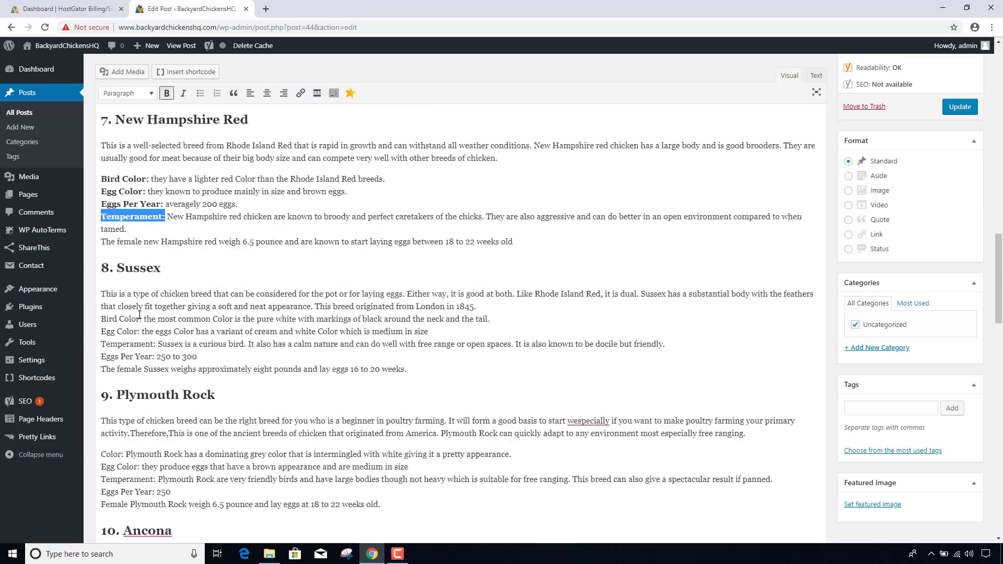
pyautogui.scroll(-2, 147, 285)
pyautogui.moveTo(100, 349); pyautogui.dragTo(125, 350)
pyautogui.scroll(-2, 146, 314)
pyautogui.moveTo(101, 398); pyautogui.dragTo(155, 402)
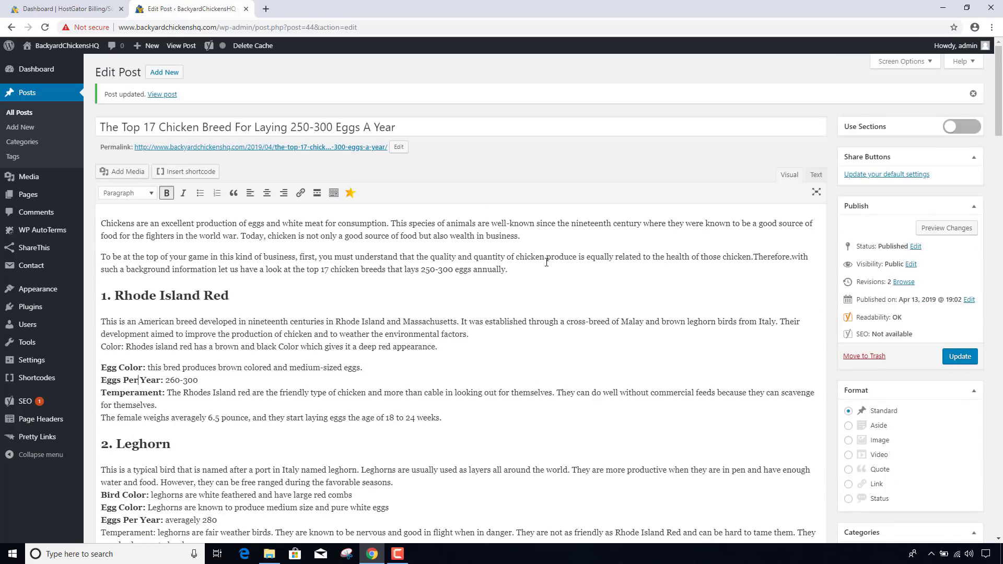
pyautogui.click(973, 363)
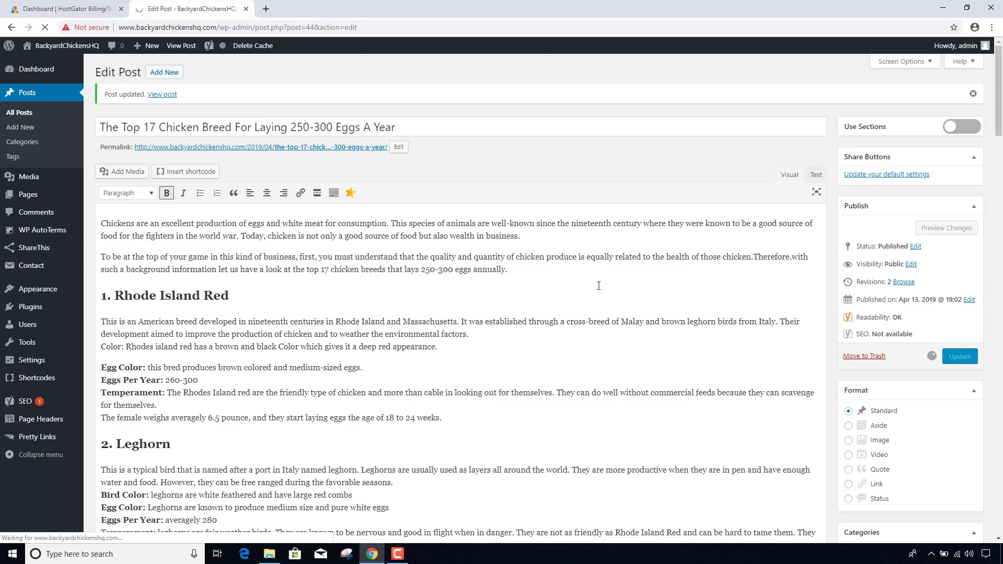
# - Open the live post in a new tab and scroll through its headings and bold labels
pyautogui.rightClick(320, 148)
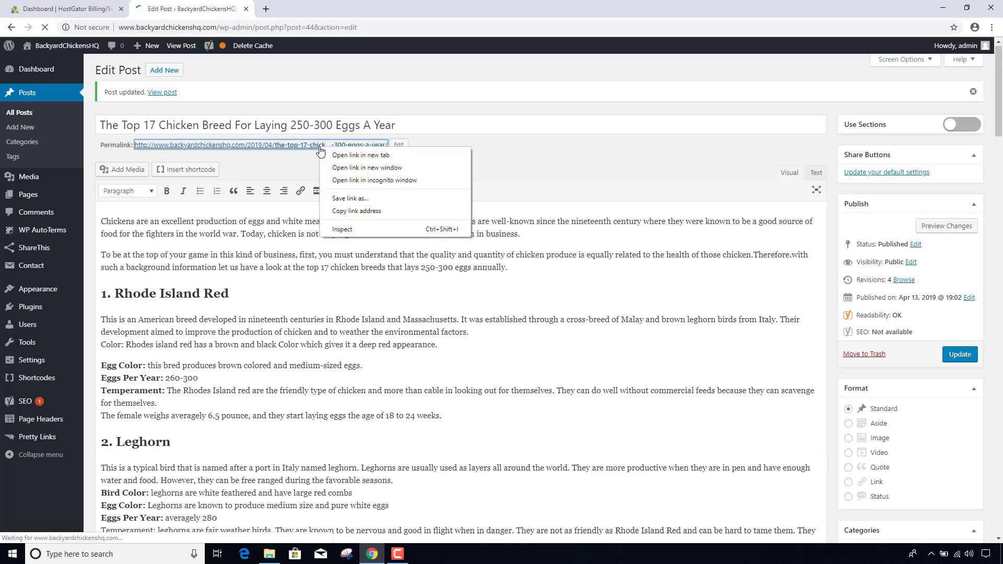
pyautogui.click(334, 155)
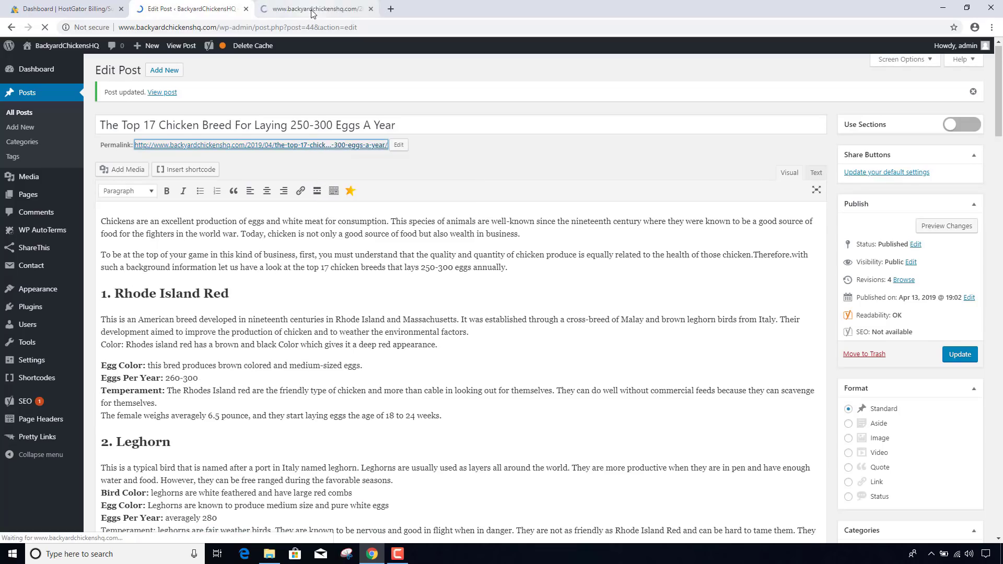
pyautogui.click(312, 13)
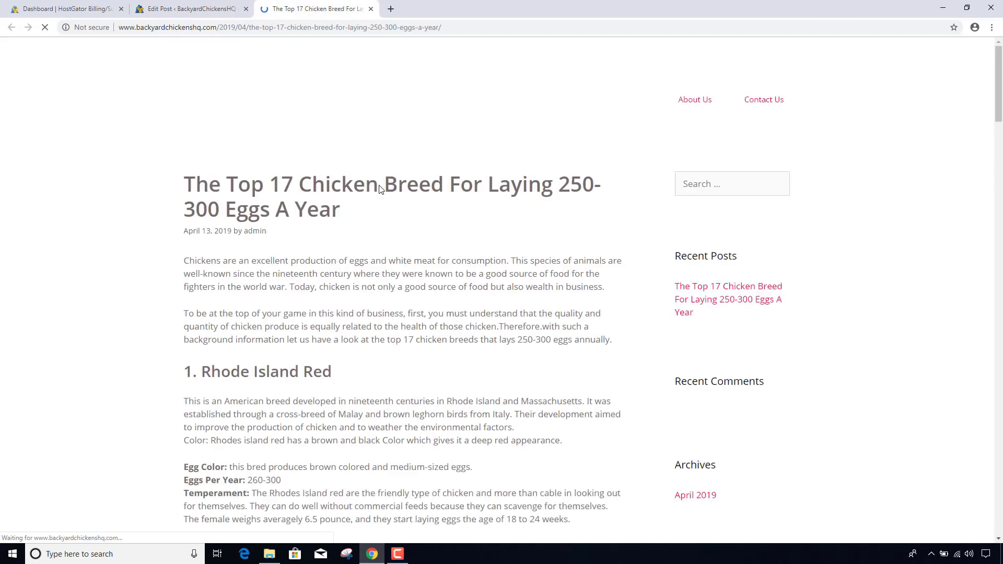
pyautogui.scroll(-5, 380, 189)
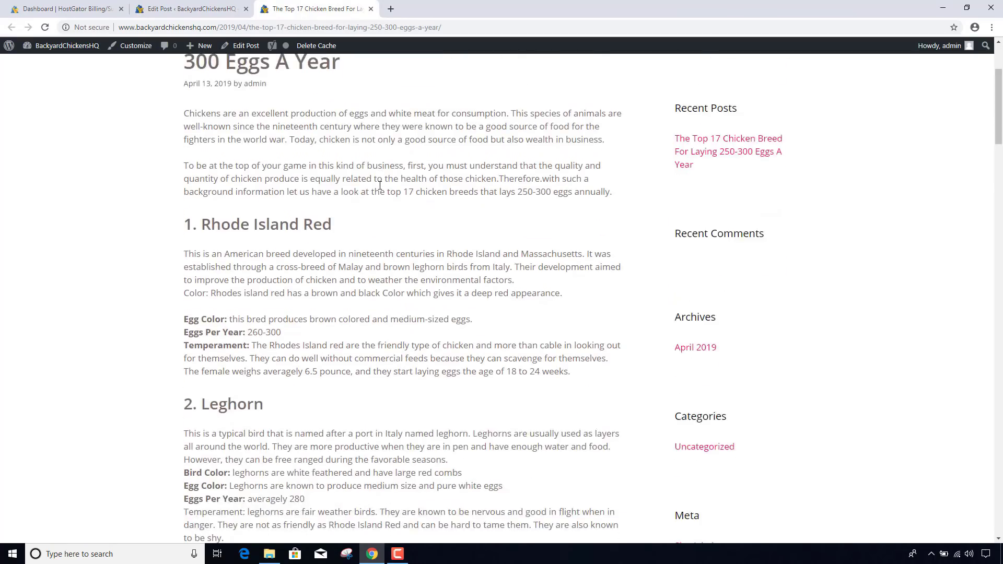
pyautogui.scroll(-9, 380, 189)
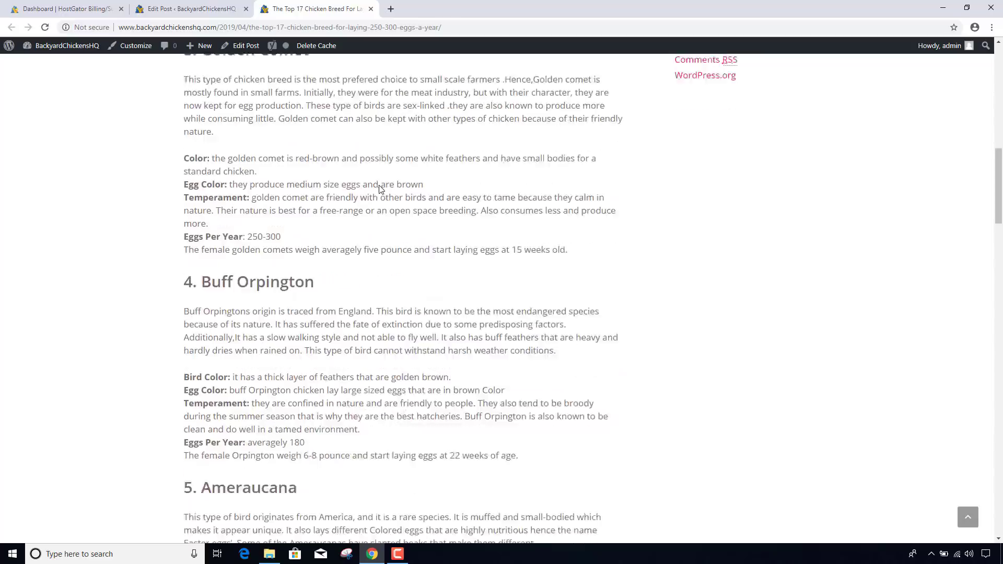
pyautogui.scroll(-2, 379, 189)
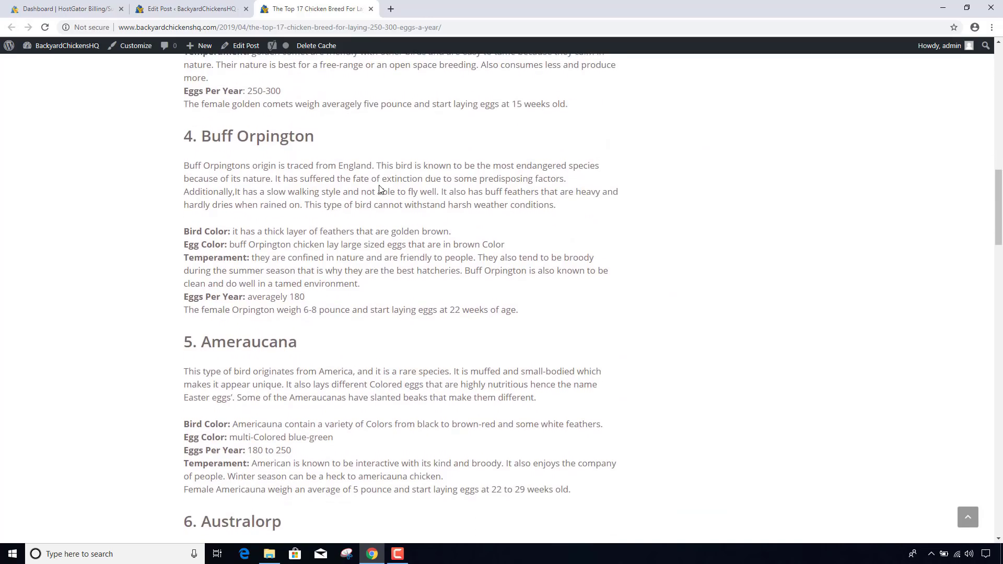
pyautogui.scroll(16, 380, 189)
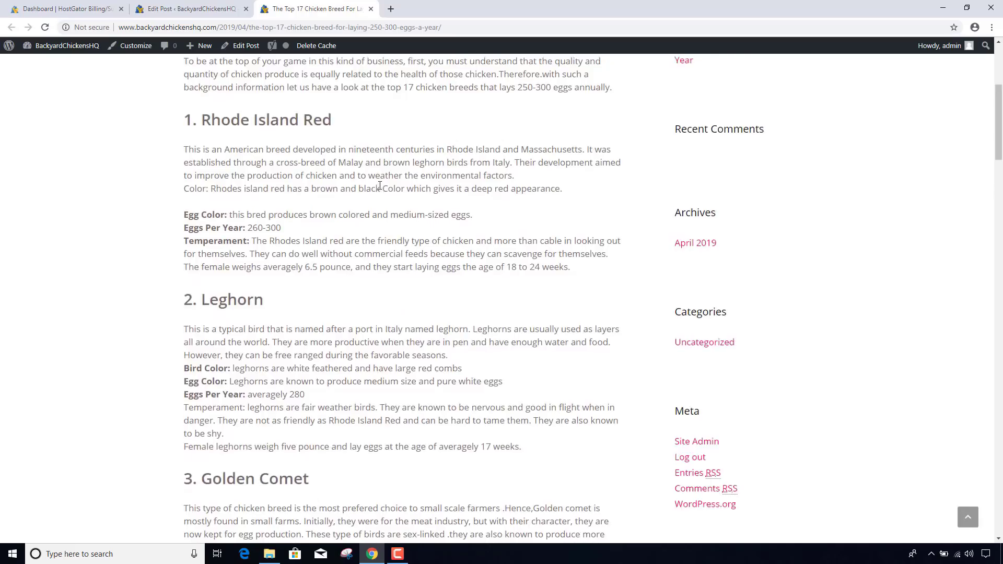
pyautogui.scroll(2, 379, 185)
# - Highlight parts of the post title and opening paragraphs, then return to the Edit Post tab
pyautogui.moveTo(346, 188); pyautogui.dragTo(374, 196)
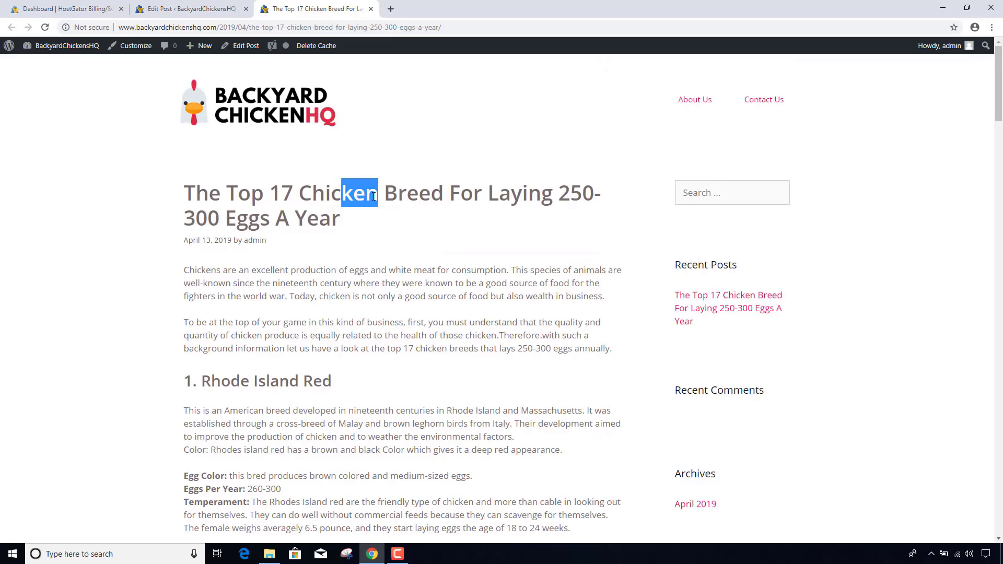
pyautogui.moveTo(308, 208); pyautogui.dragTo(318, 220)
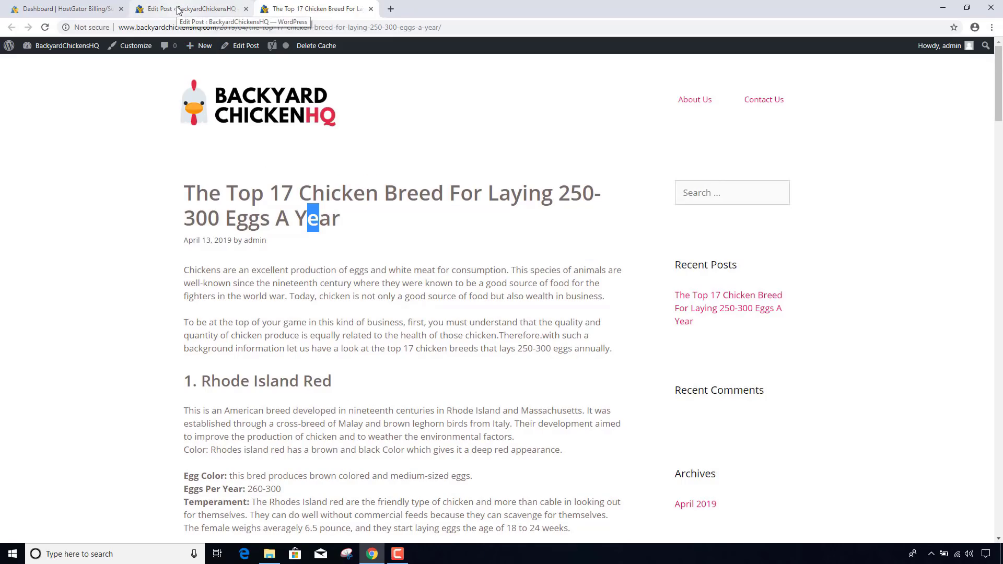
pyautogui.moveTo(253, 197); pyautogui.dragTo(271, 219)
pyautogui.click(344, 306)
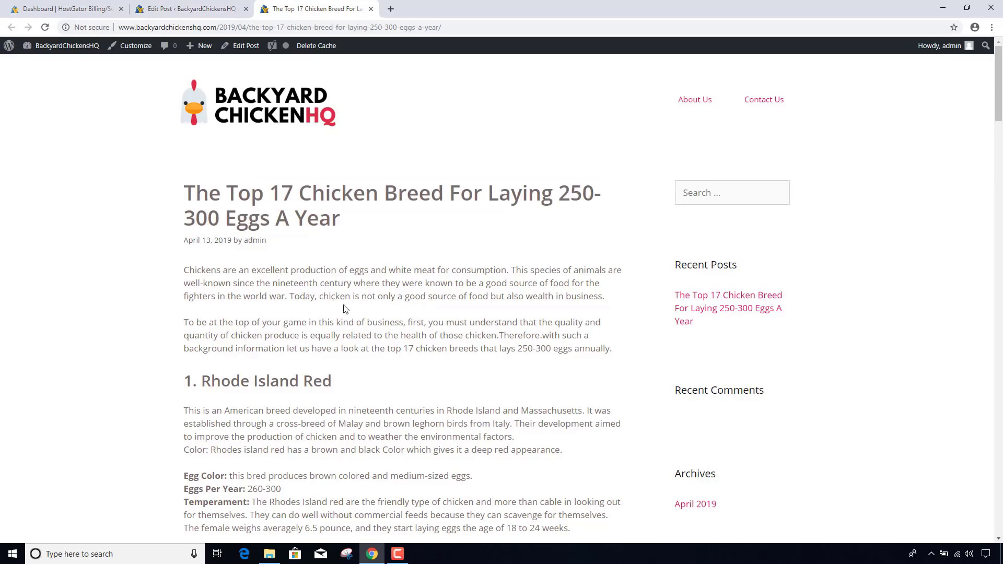
pyautogui.moveTo(330, 296); pyautogui.dragTo(356, 322)
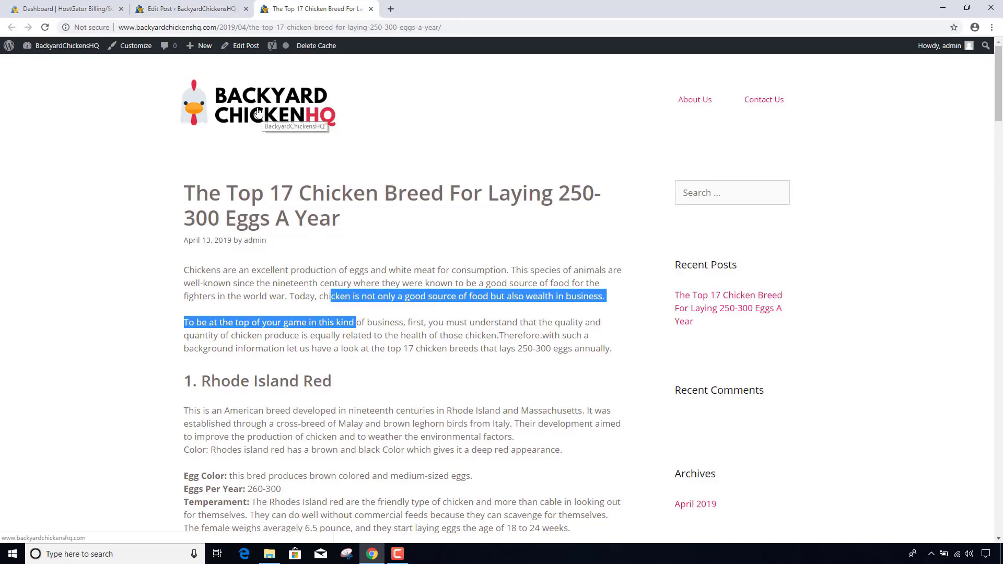
pyautogui.click(189, 8)
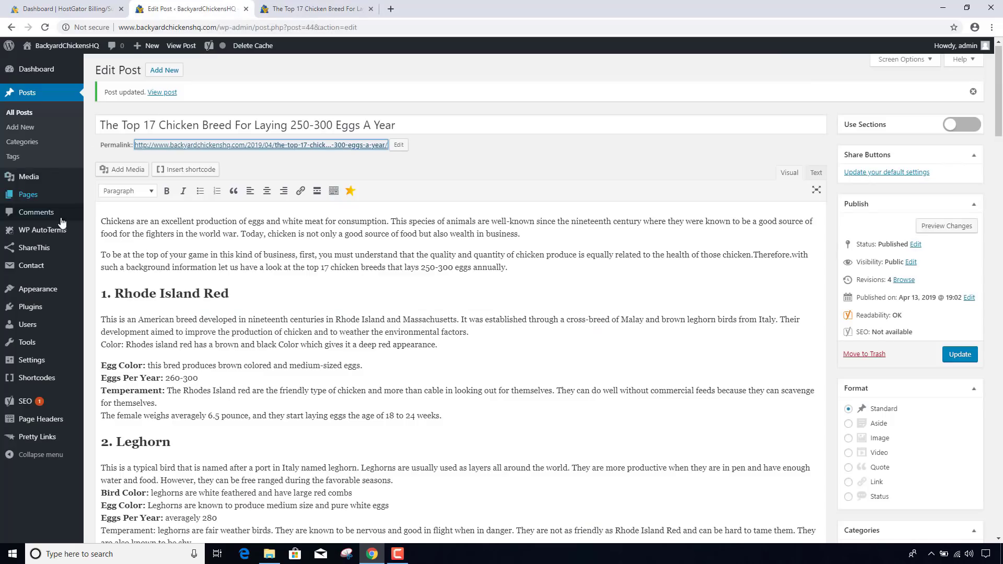
# - Open Appearance > Customize and go to the Colors panel
pyautogui.moveTo(57, 293)
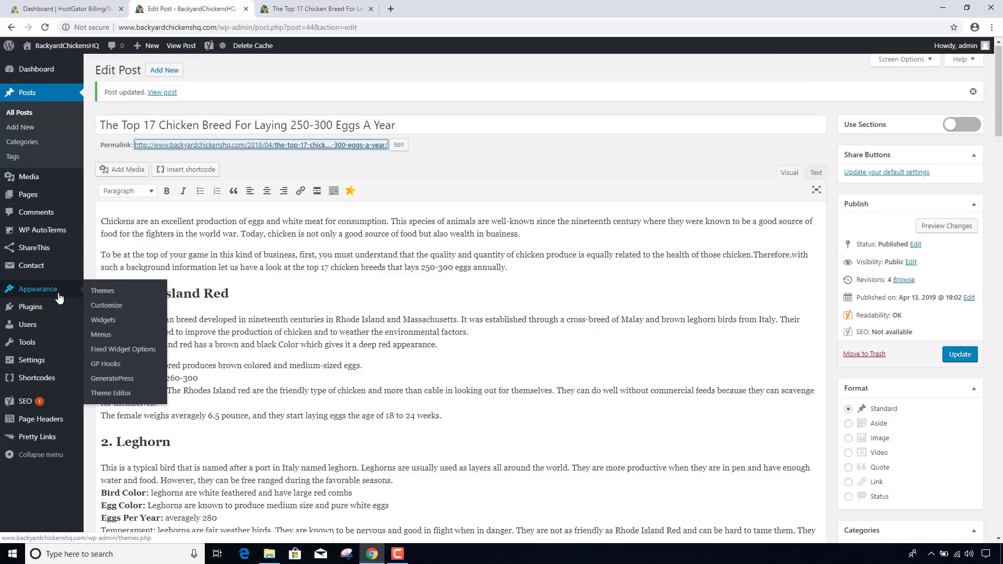
pyautogui.click(112, 310)
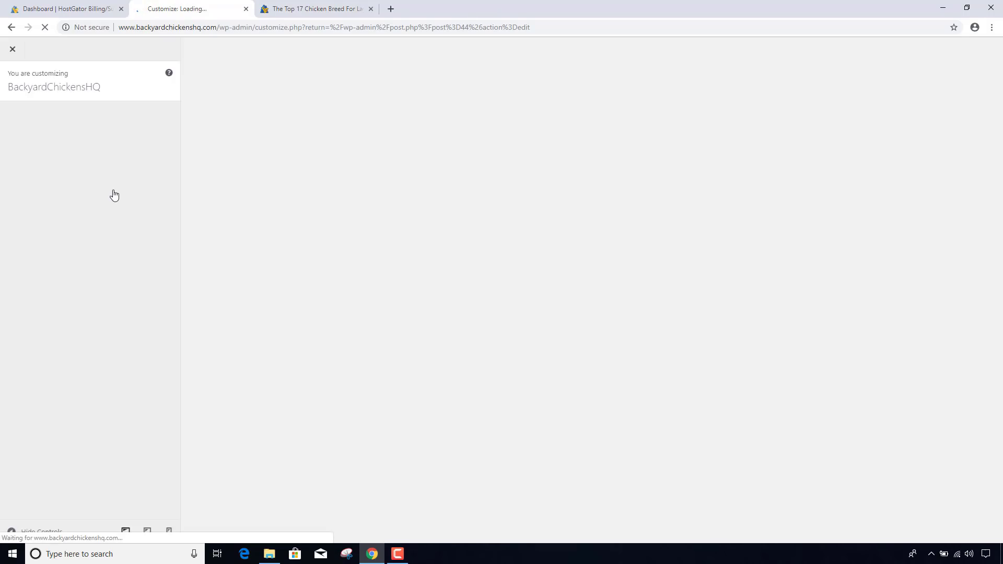
pyautogui.click(75, 214)
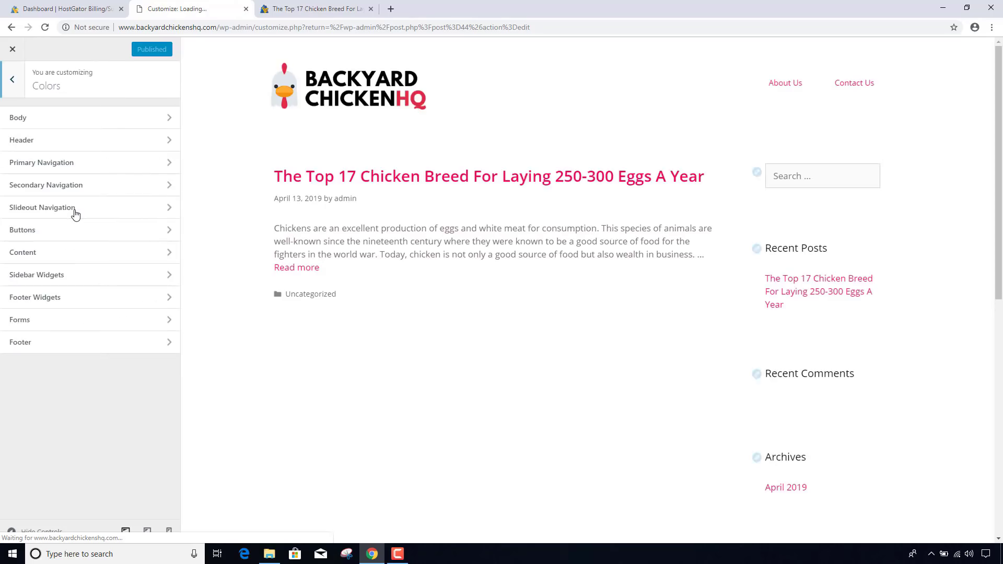
# - Change the Body text colour from #776b68 to #111111
pyautogui.click(78, 121)
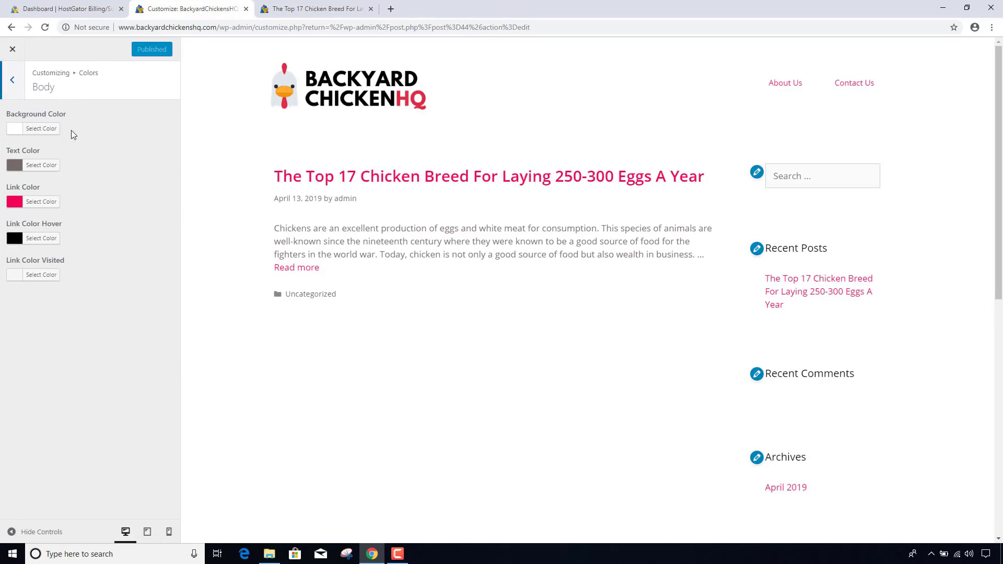
pyautogui.click(52, 172)
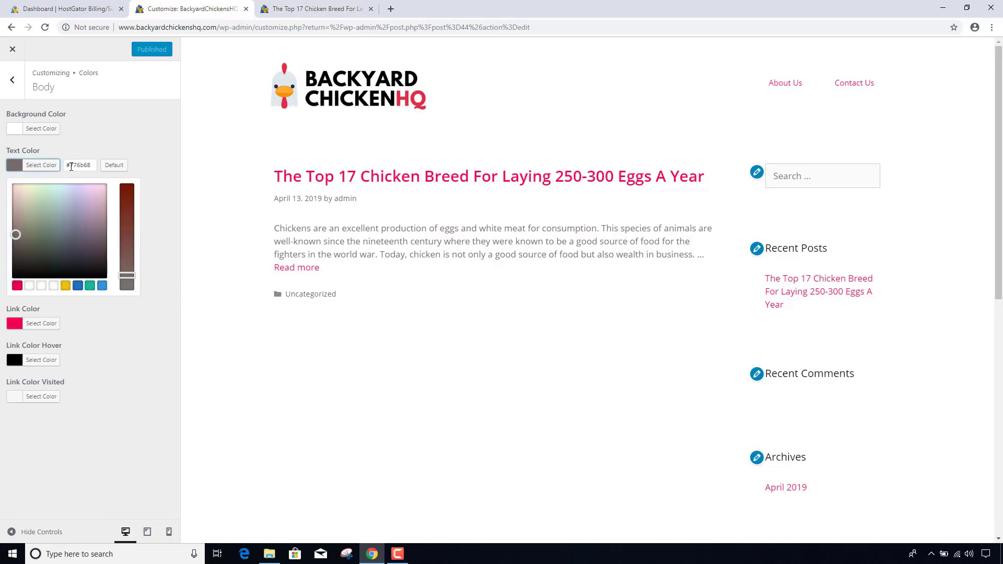
pyautogui.moveTo(92, 167); pyautogui.dragTo(69, 167)
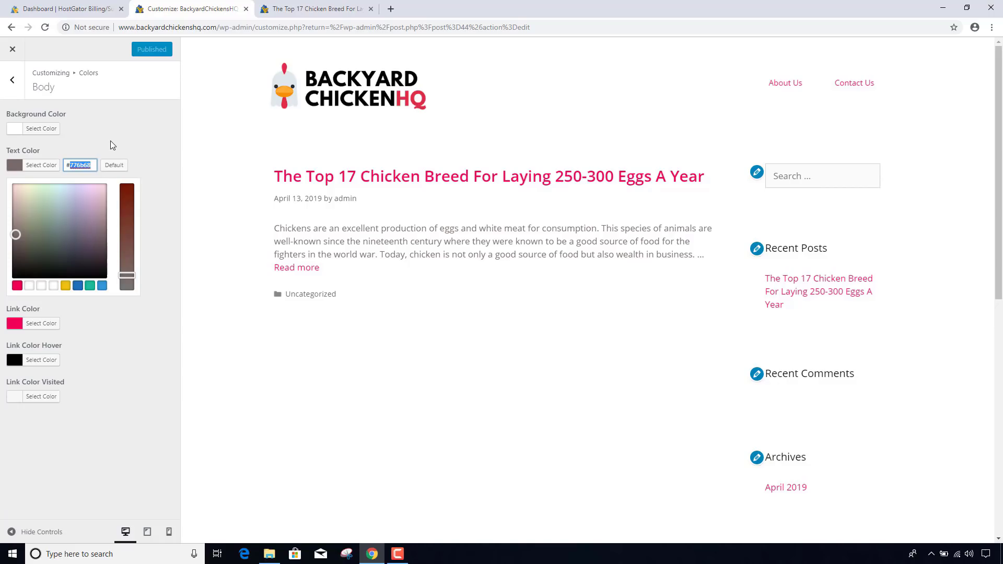
pyautogui.write('111111')
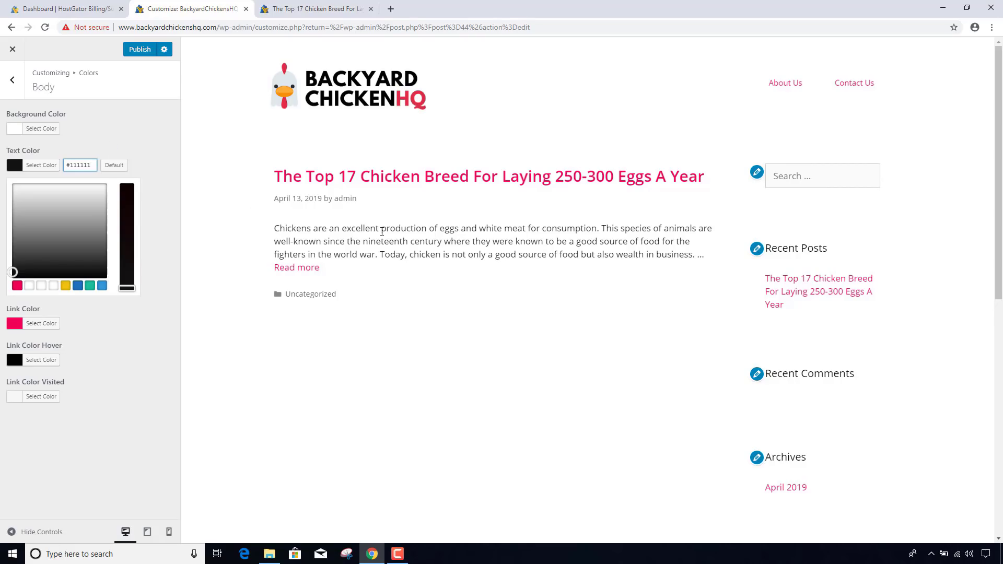
# - Open the full post in the preview and compare it with the live post page
pyautogui.click(352, 181)
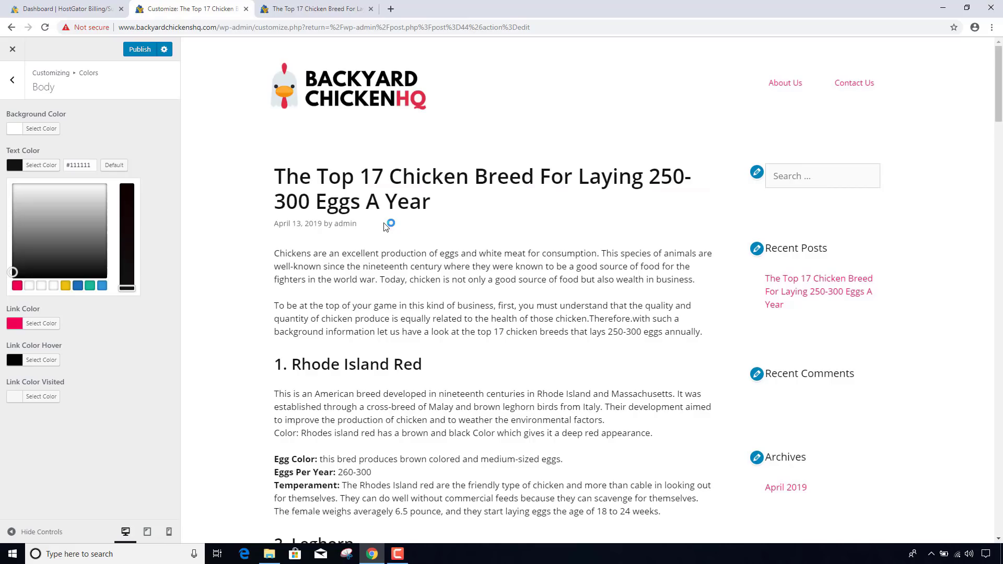
pyautogui.click(304, 9)
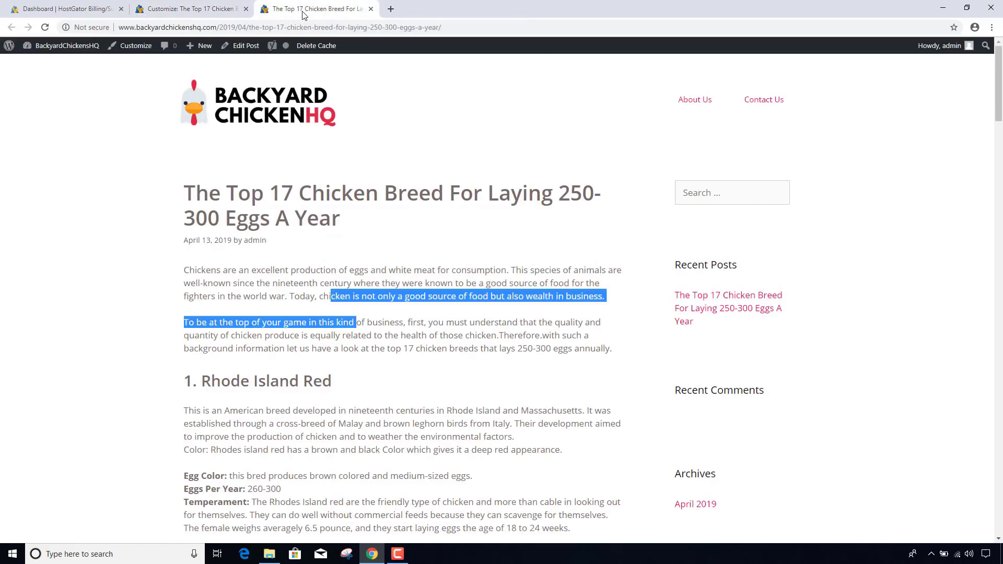
pyautogui.click(434, 159)
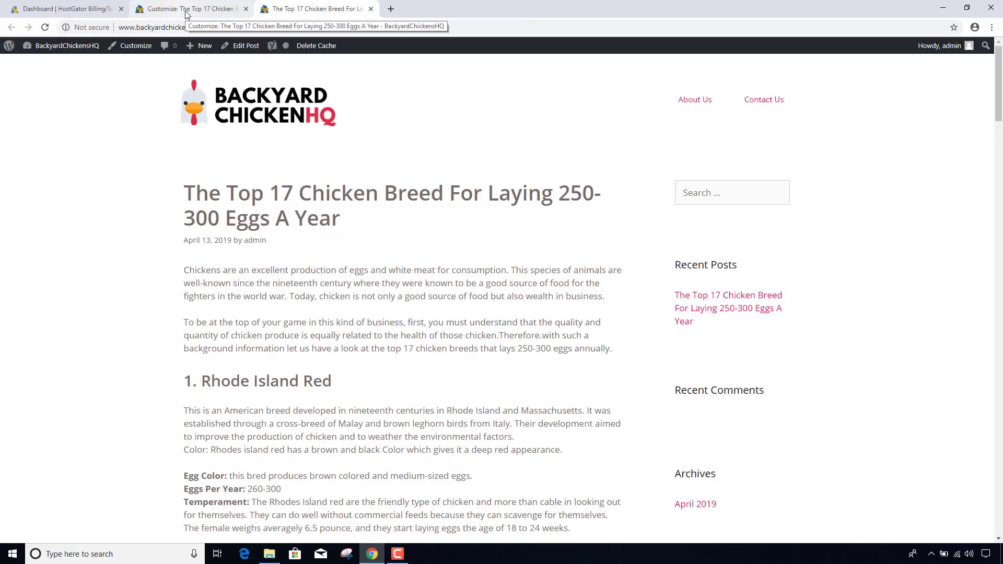
pyautogui.click(186, 10)
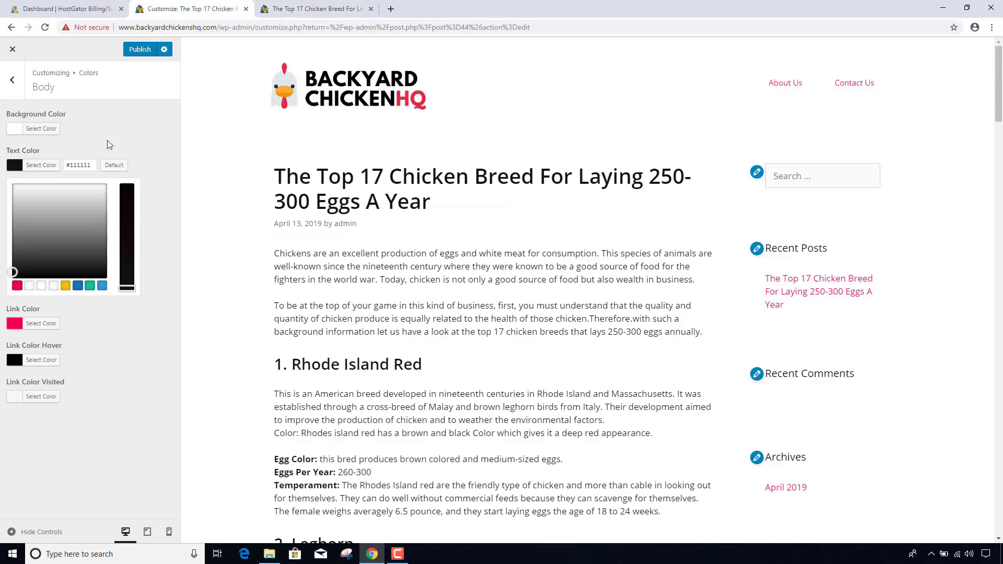
# - After trying #333333, set the Body text colour to #000000 and publish it
pyautogui.moveTo(71, 166); pyautogui.dragTo(104, 166)
pyautogui.write('000000')
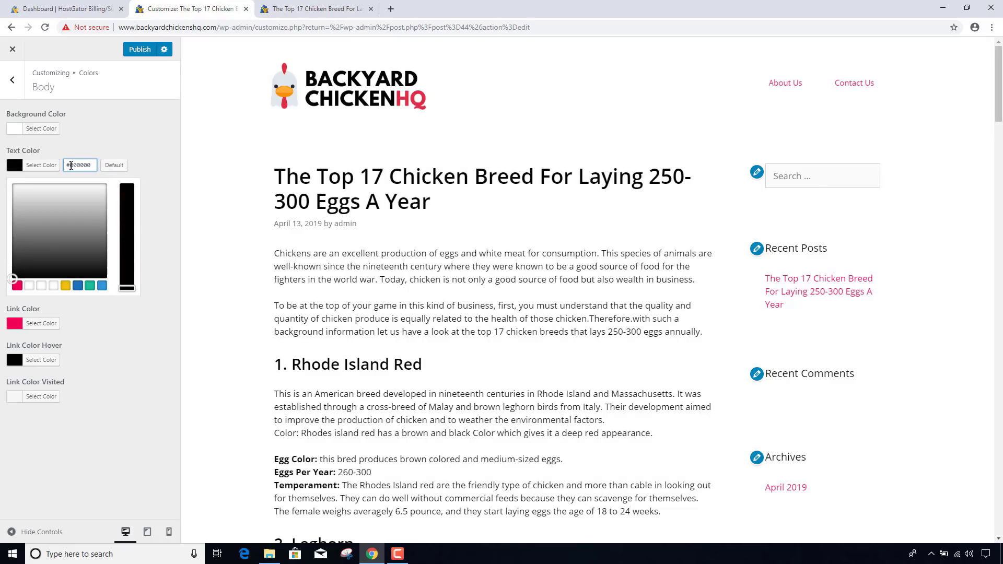
pyautogui.moveTo(71, 166); pyautogui.dragTo(96, 166)
pyautogui.write('333333')
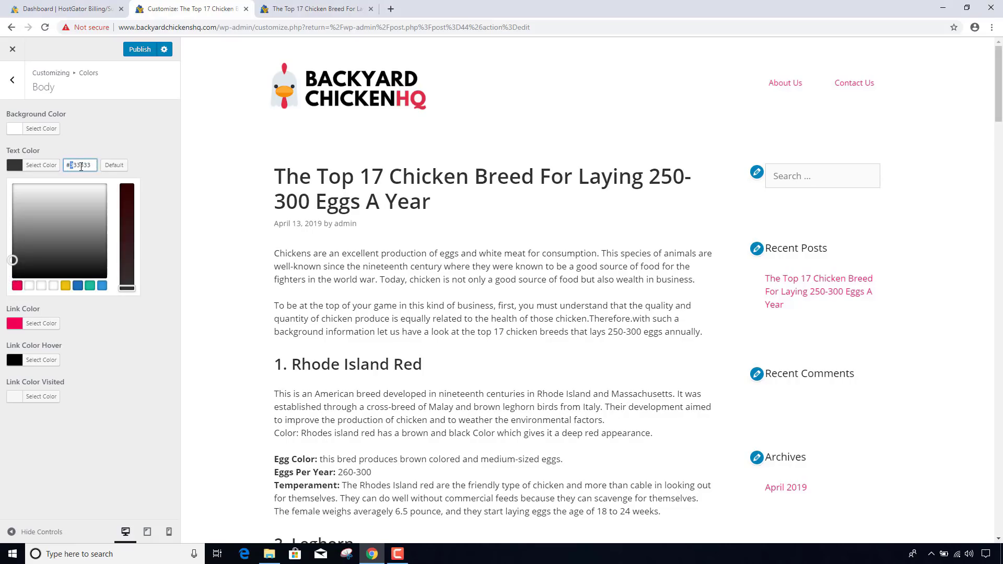
pyautogui.moveTo(81, 167); pyautogui.dragTo(91, 164)
pyautogui.write('000000')
pyautogui.click(133, 55)
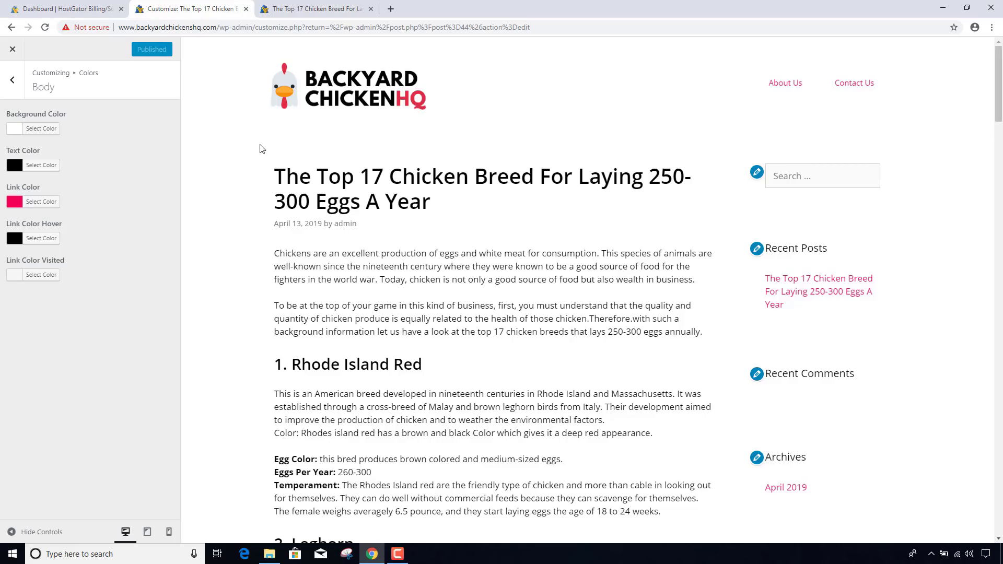
# - Reload the live post page and delete the site cache
pyautogui.click(301, 12)
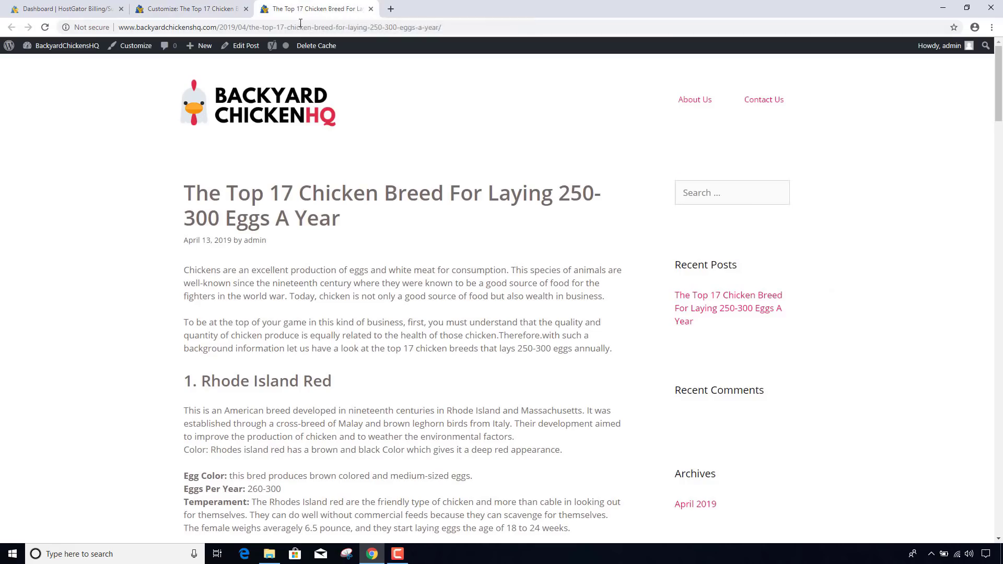
pyautogui.click(302, 23)
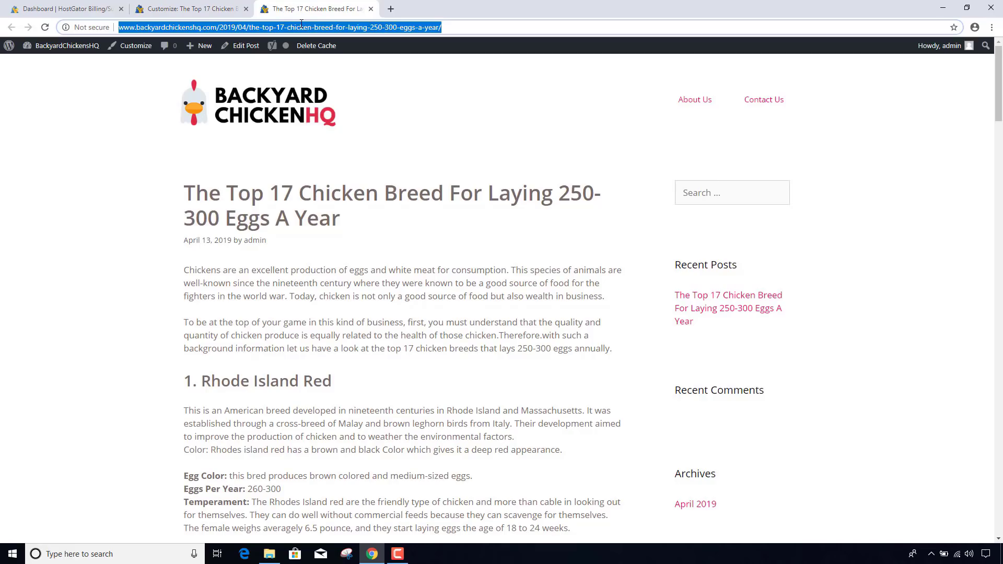
pyautogui.press('Return')
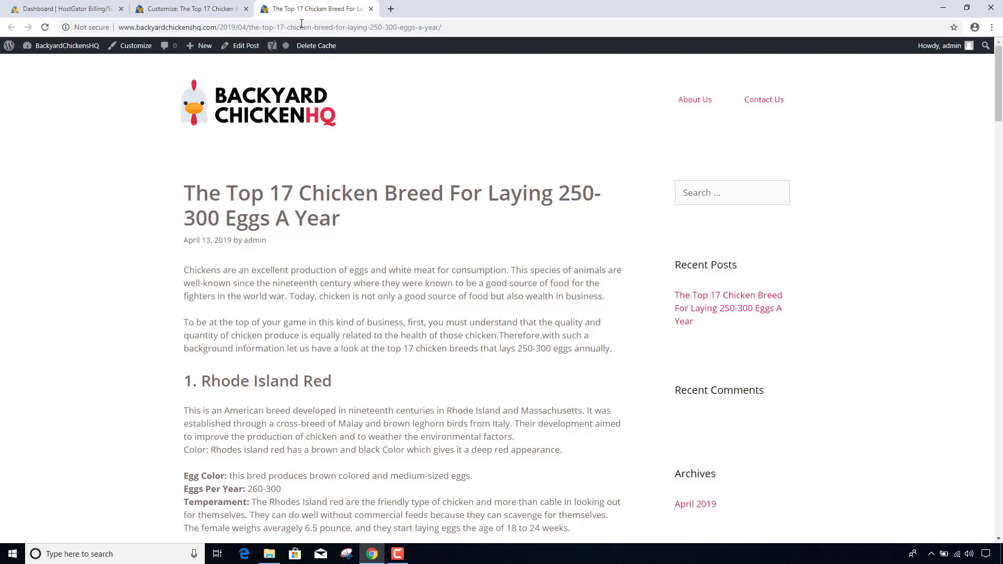
pyautogui.click(316, 46)
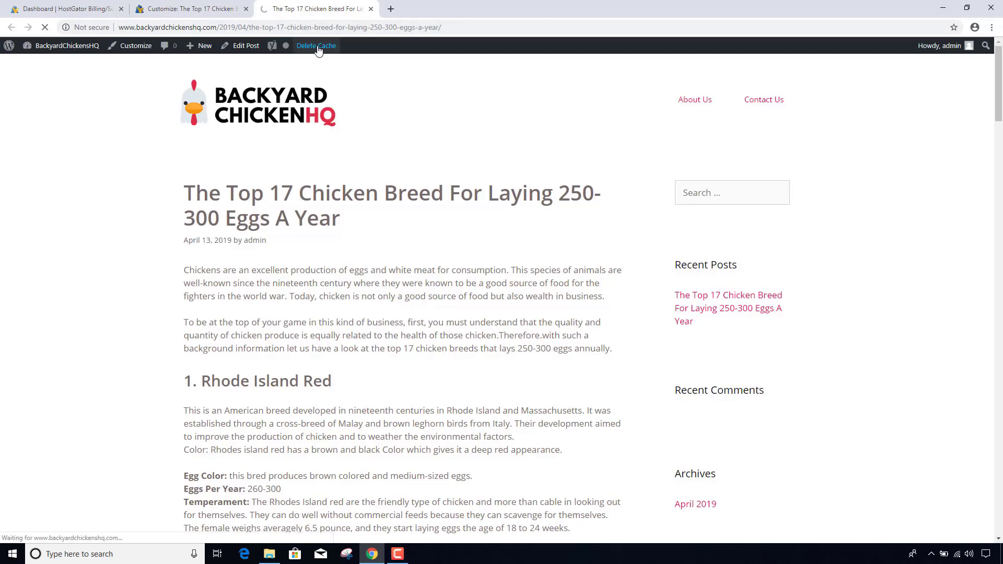
# - Reload the post again and scroll through it to confirm the black body text
pyautogui.click(324, 29)
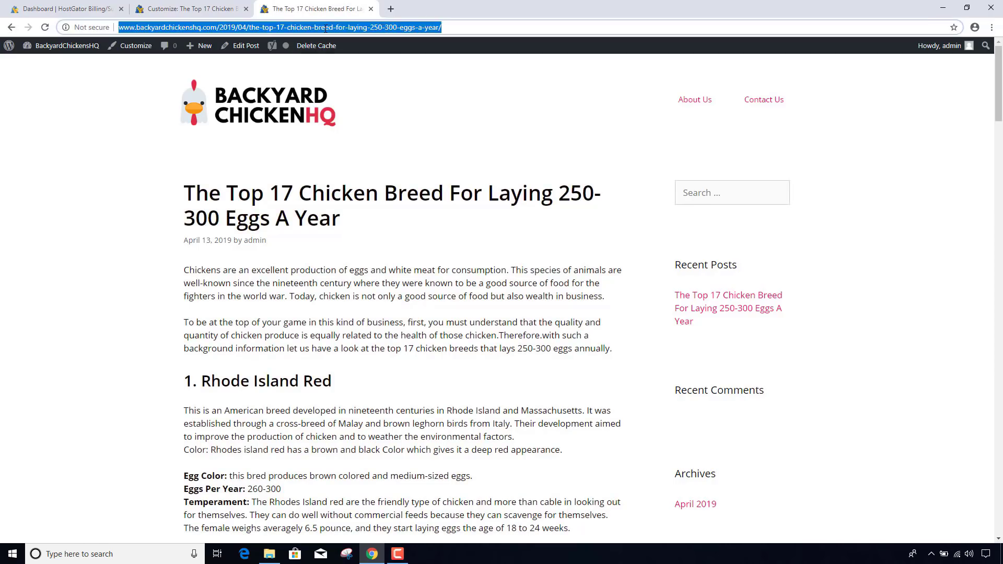
pyautogui.press('Return')
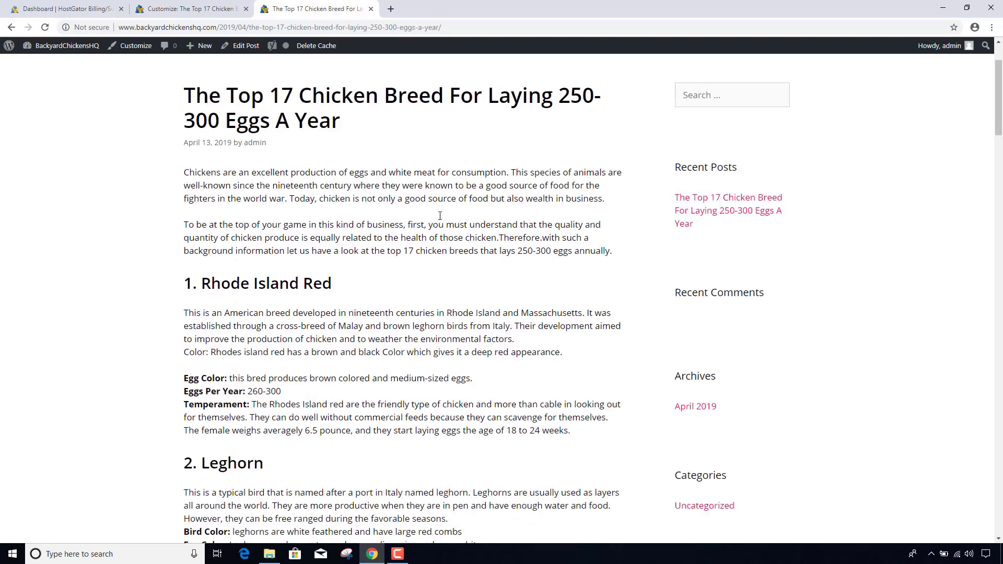
pyautogui.scroll(-6, 440, 216)
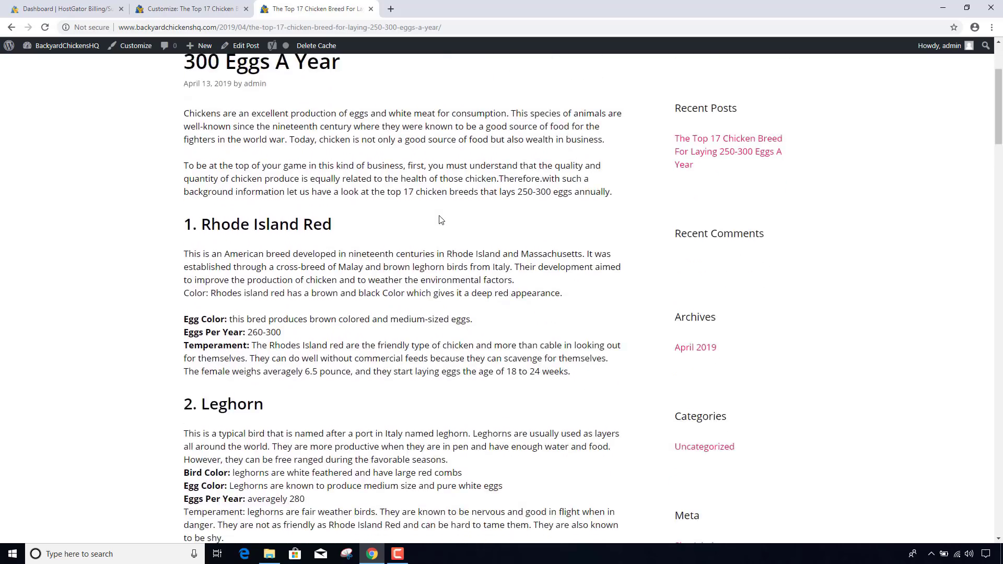
pyautogui.scroll(-3, 440, 218)
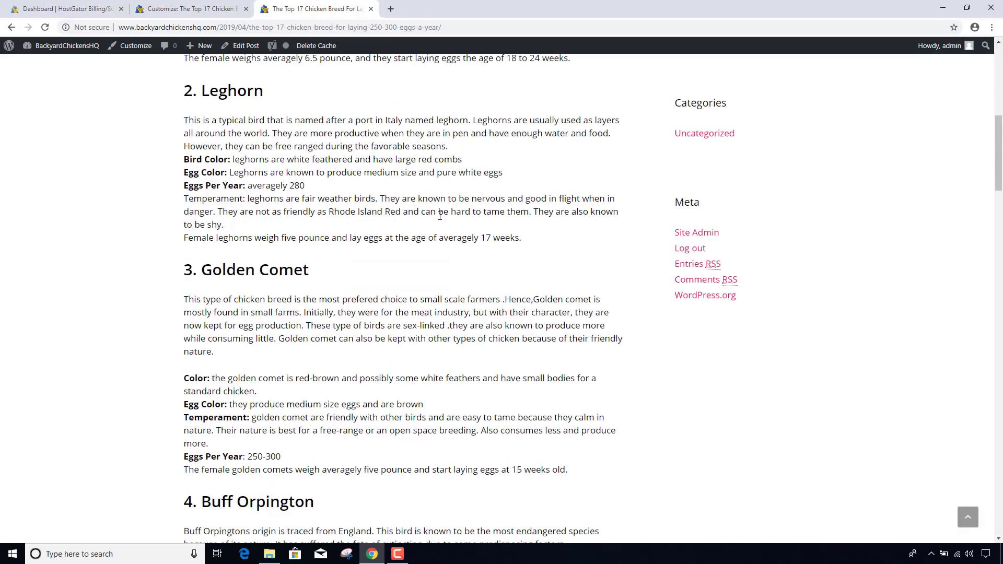
pyautogui.scroll(-3, 440, 216)
pyautogui.scroll(11, 440, 215)
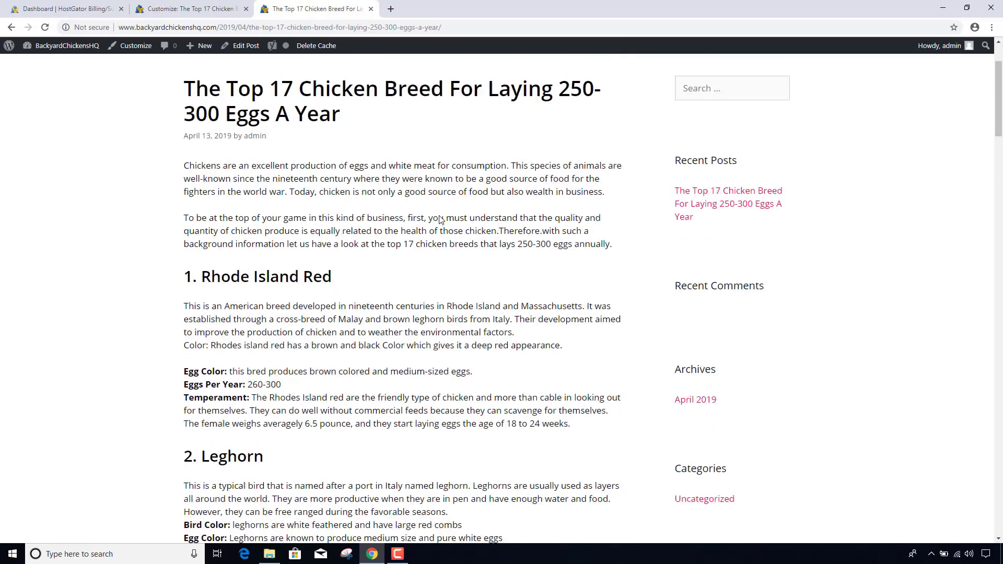
pyautogui.scroll(2, 440, 219)
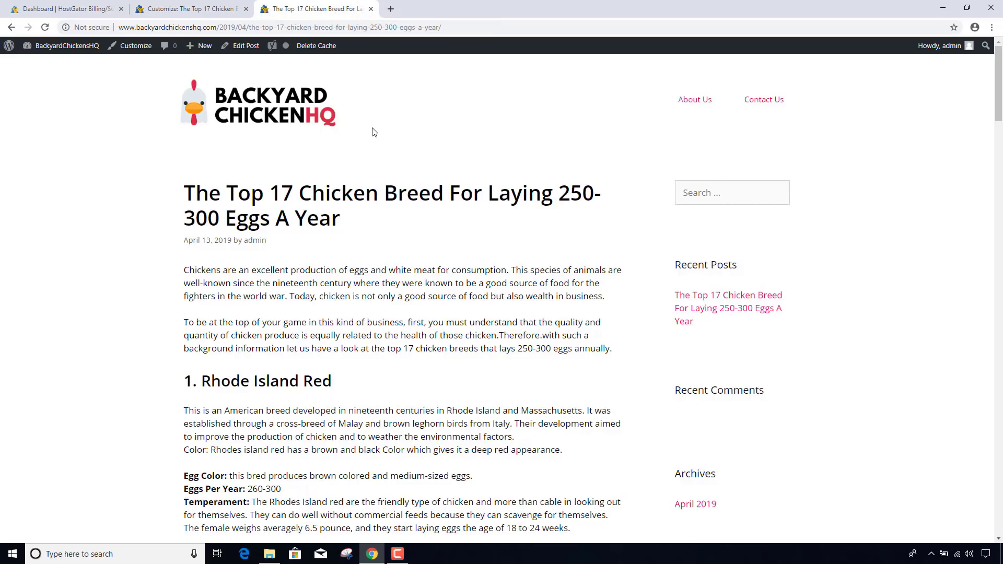
# - Close the live post, exit the Customizer, and tidy the spacing after 'eggs annually.'
pyautogui.click(370, 8)
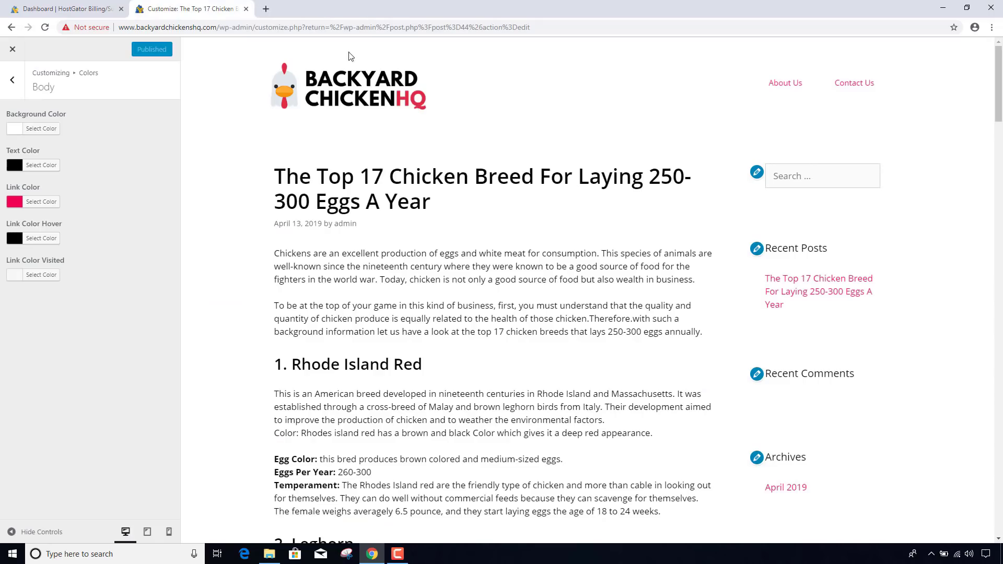
pyautogui.click(14, 51)
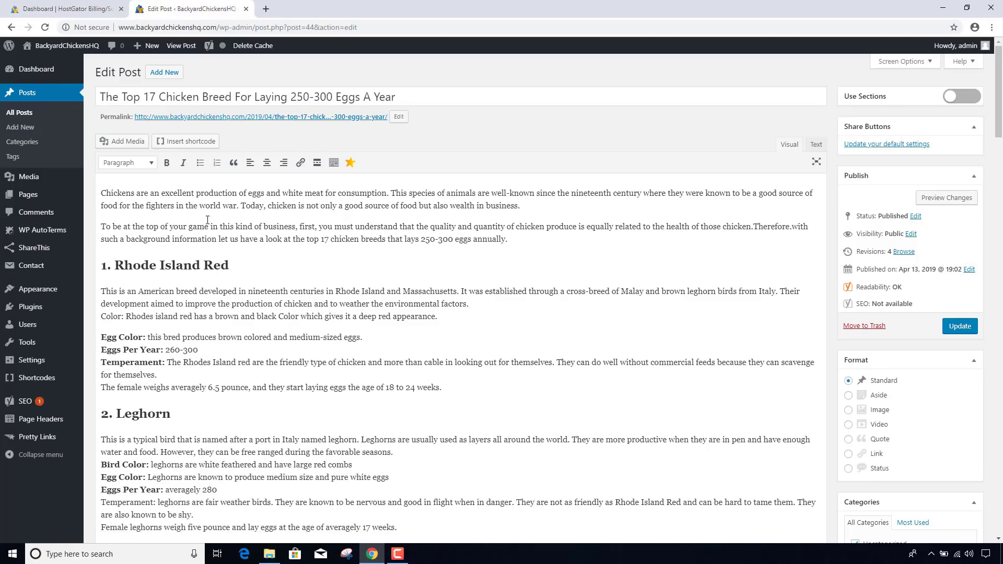
pyautogui.click(517, 241)
pyautogui.press('Return')
pyautogui.press('Return')
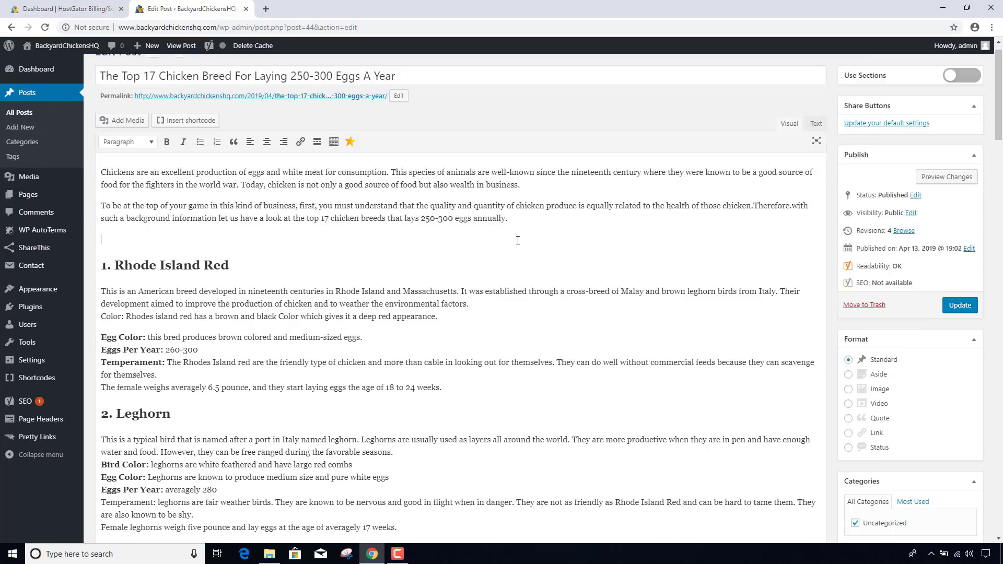
pyautogui.press('BackSpace')
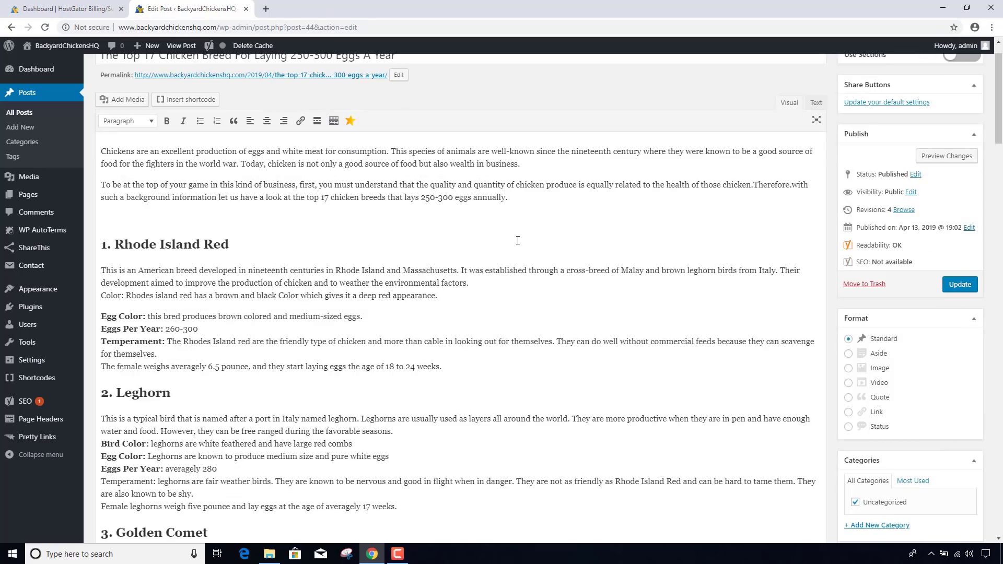
pyautogui.press('BackSpace')
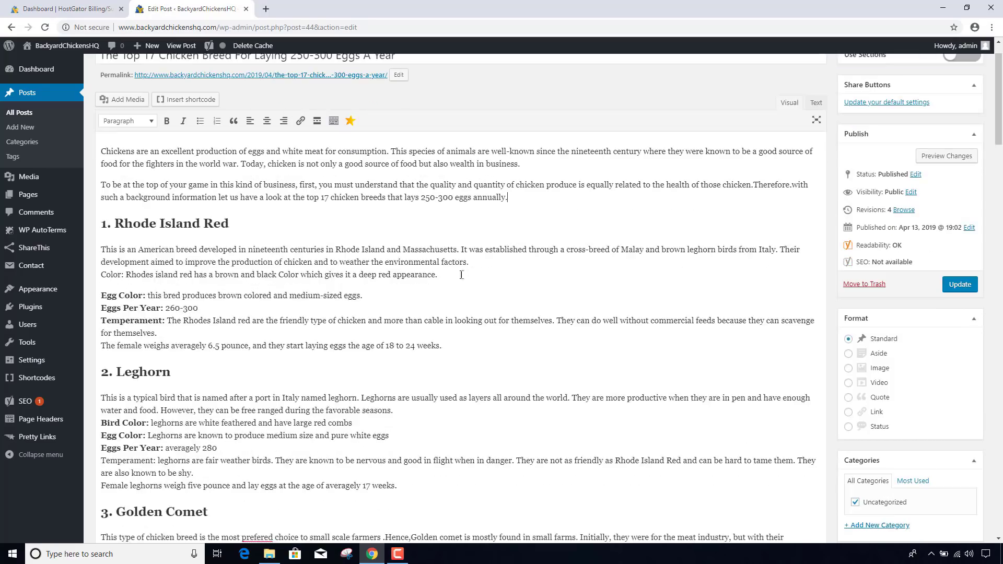
# - Add an empty paragraph after the 'deep red appearance.' line for the photo
pyautogui.click(313, 232)
pyautogui.click(466, 279)
pyautogui.press('Return')
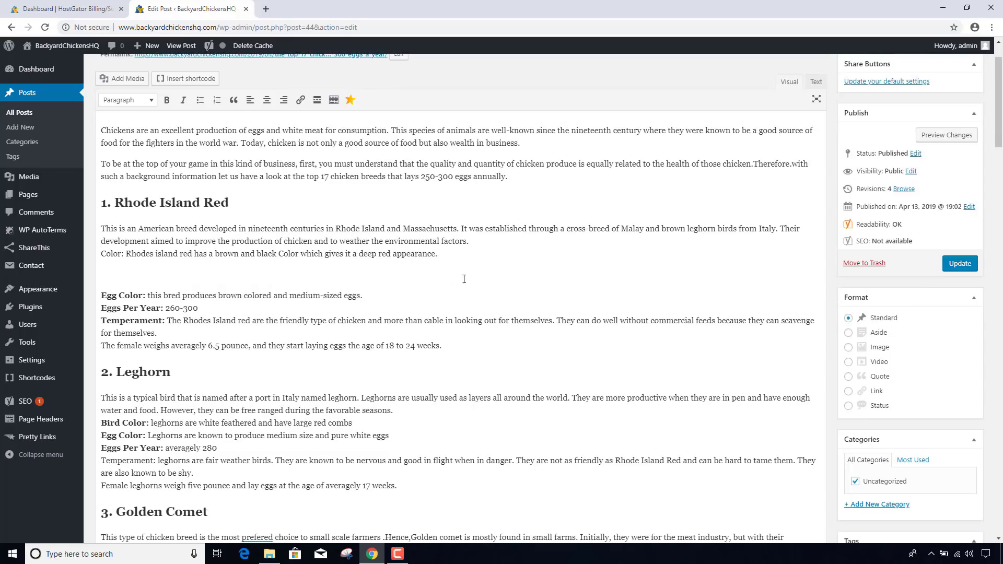
pyautogui.click(128, 81)
# - Upload red.jpg from the computer into the media library
pyautogui.click(149, 93)
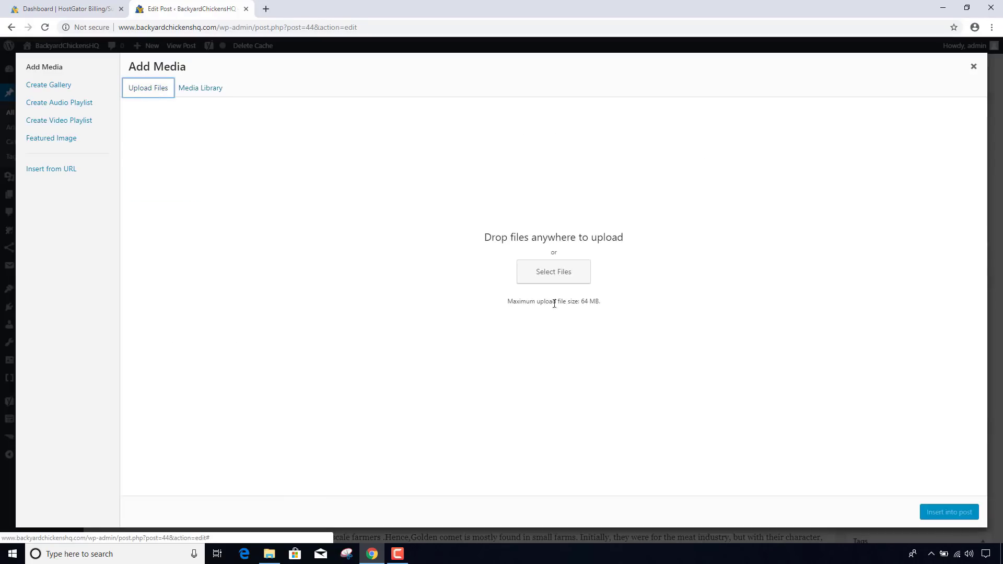
pyautogui.click(556, 282)
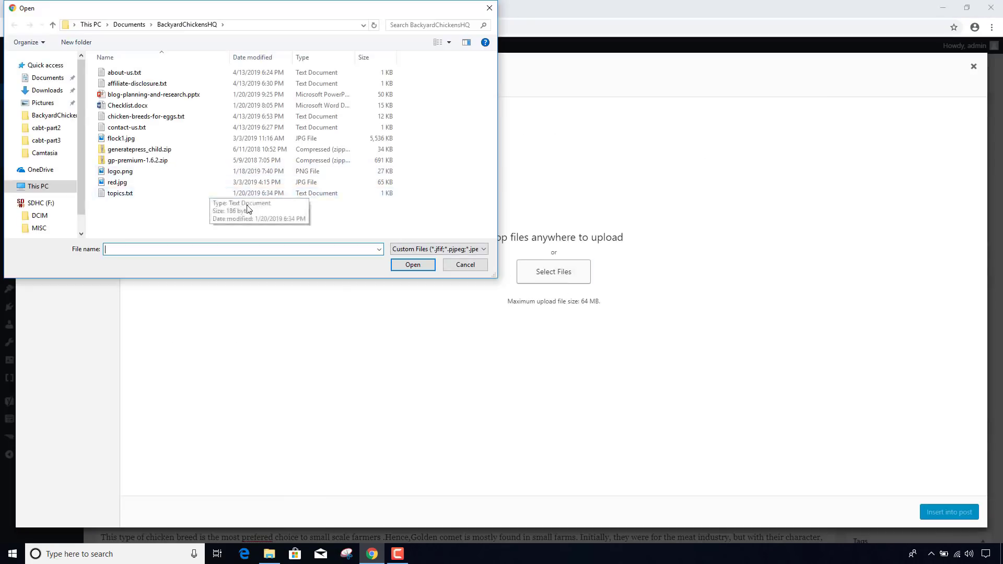
pyautogui.doubleClick(111, 183)
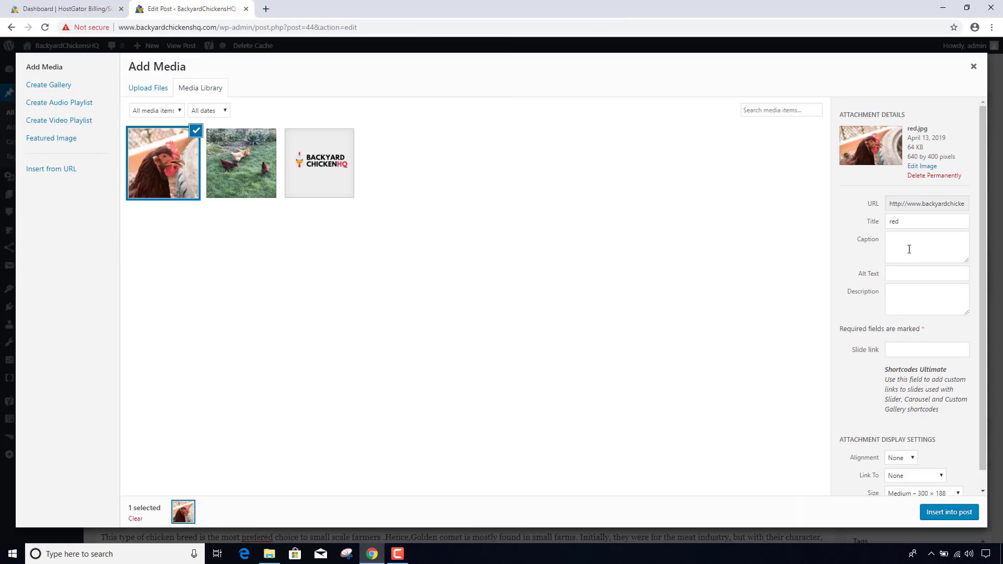
# - Set the image's title, alt text and description to 'Rhode Island Red'
pyautogui.doubleClick(913, 226)
pyautogui.write('Rhode Island R')
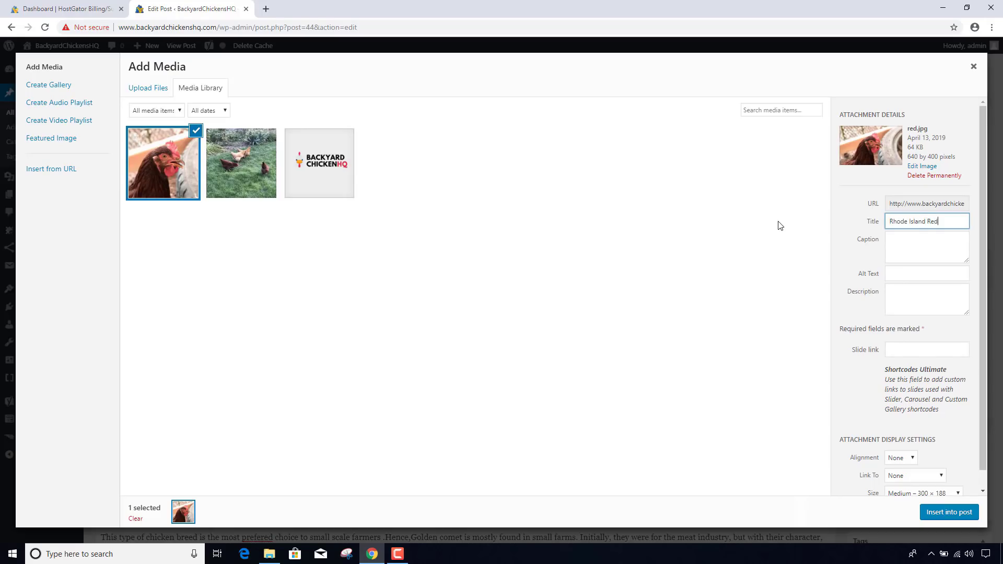
pyautogui.hotkey('ctrl', 'a')
pyautogui.hotkey('ctrl', 'c')
pyautogui.press('Tab')
pyautogui.press('Tab')
pyautogui.hotkey('ctrl', 'v')
pyautogui.press('Tab')
pyautogui.hotkey('ctrl', 'v')
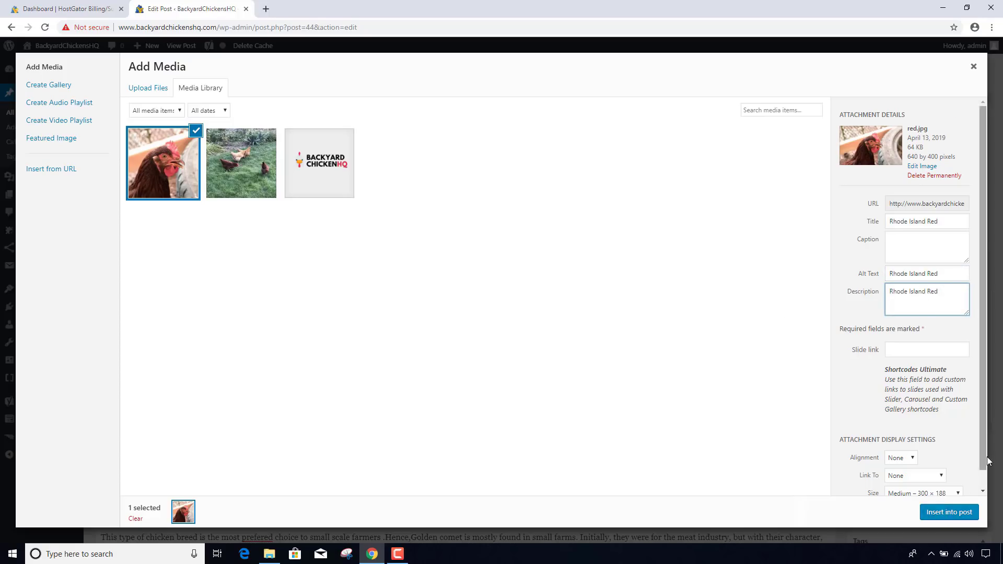
# - Choose Full Size and insert the photo into the post
pyautogui.scroll(-2, 986, 457)
pyautogui.click(951, 478)
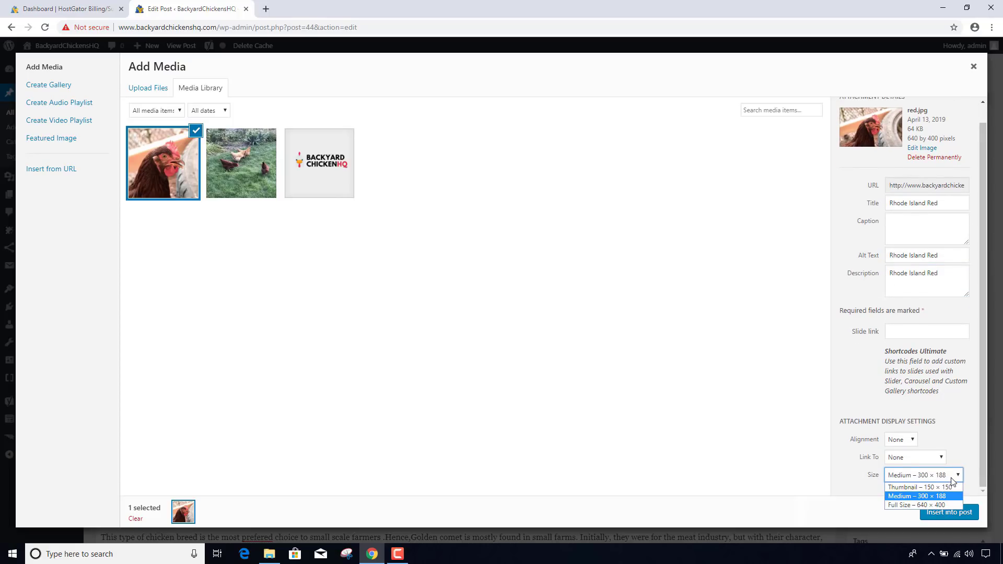
pyautogui.click(946, 505)
pyautogui.click(948, 513)
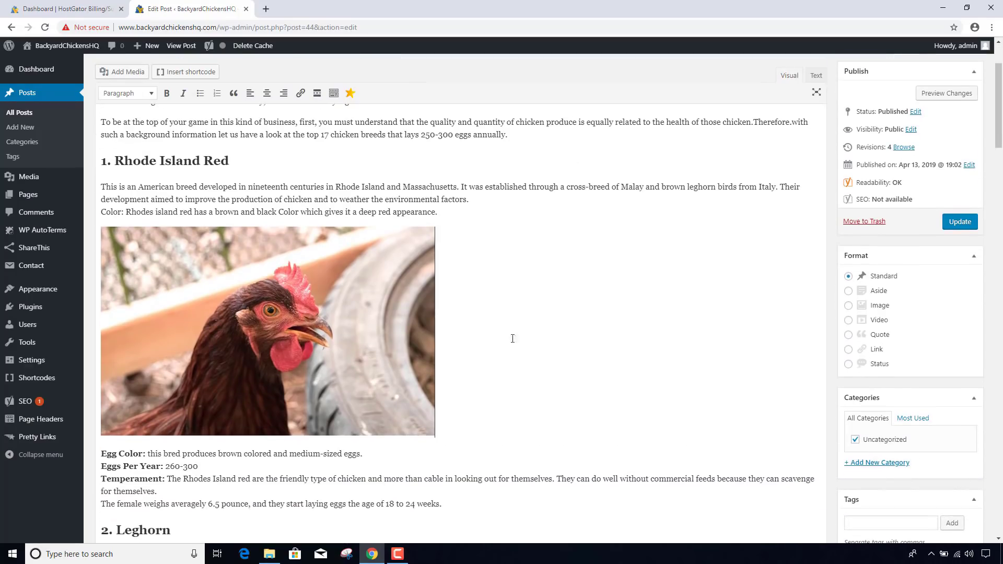
# - Update the post and open its permalink in a new tab
pyautogui.click(951, 228)
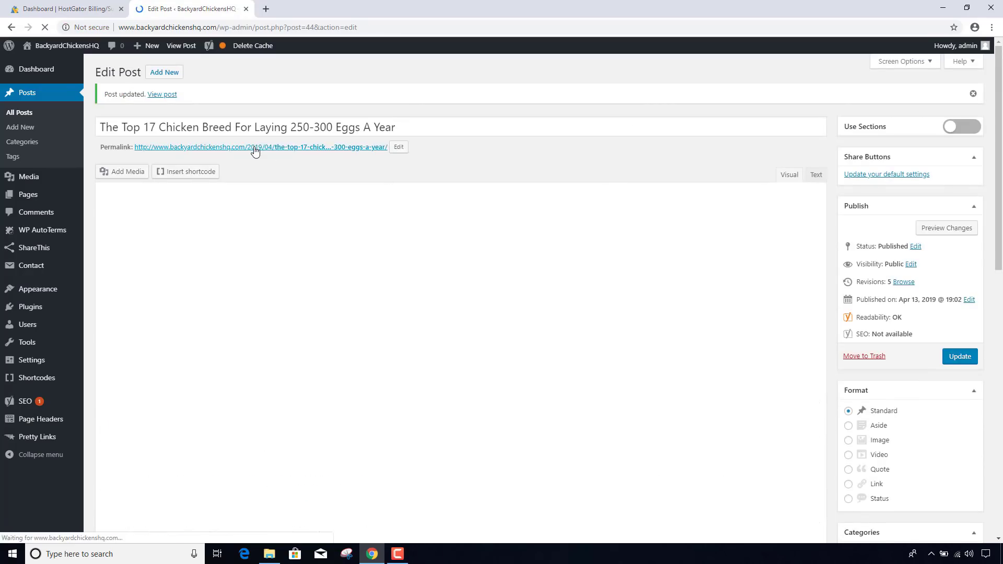
pyautogui.rightClick(255, 151)
pyautogui.click(282, 156)
pyautogui.click(306, 12)
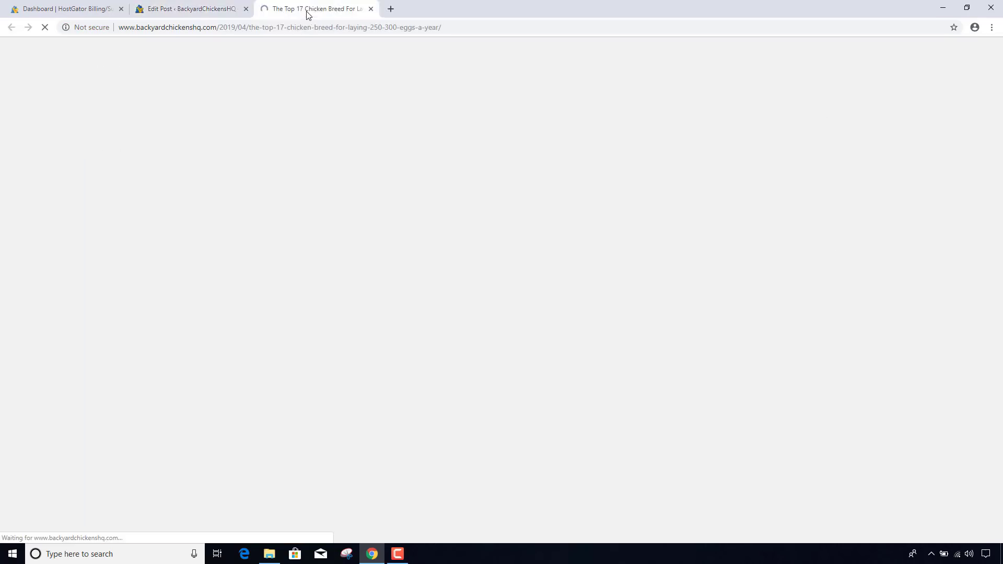
# - Scroll through the live post to check the Rhode Island Red hen photo
pyautogui.scroll(-5, 421, 191)
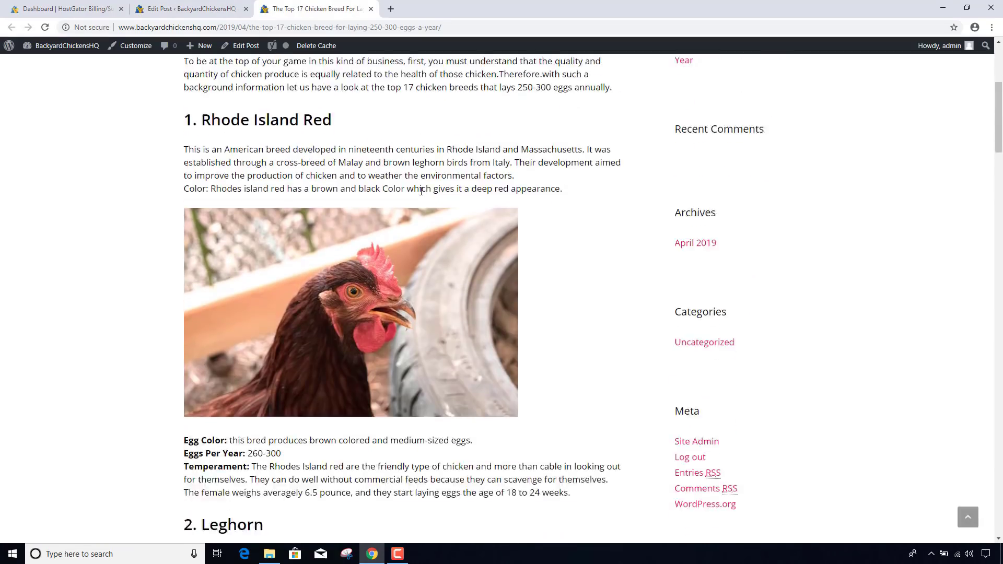
pyautogui.scroll(-2, 421, 190)
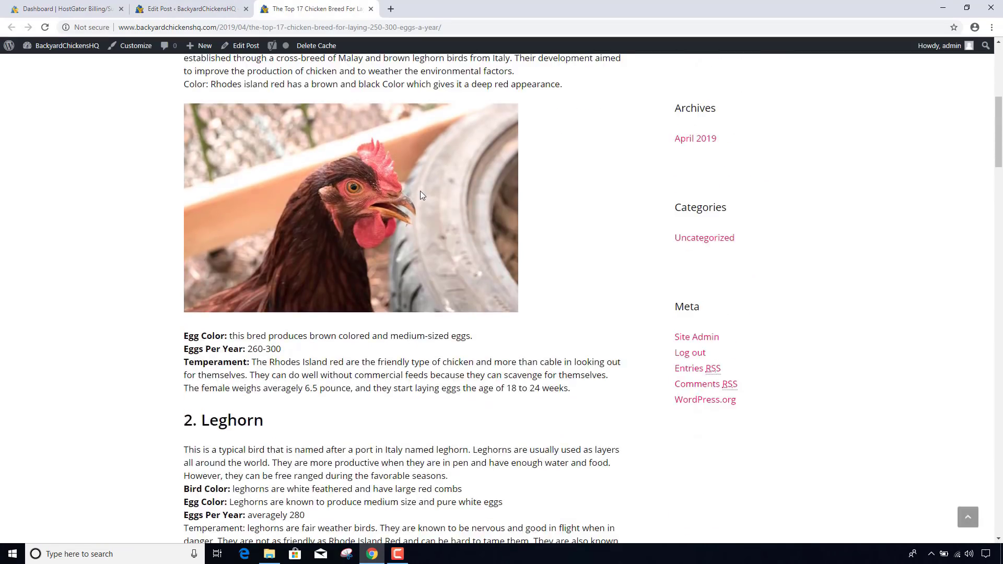
pyautogui.scroll(-2, 422, 195)
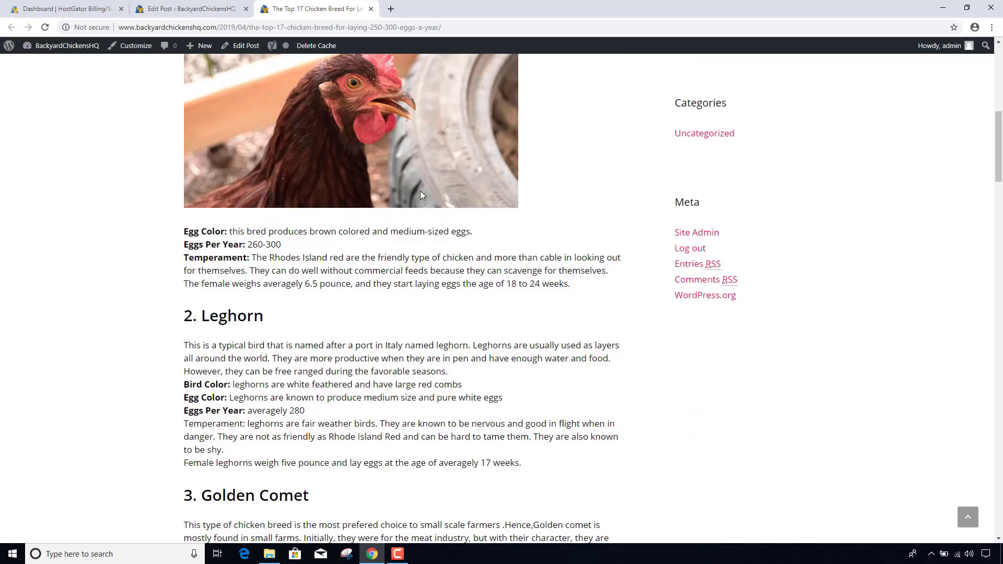
pyautogui.scroll(3, 422, 196)
pyautogui.scroll(-5, 422, 195)
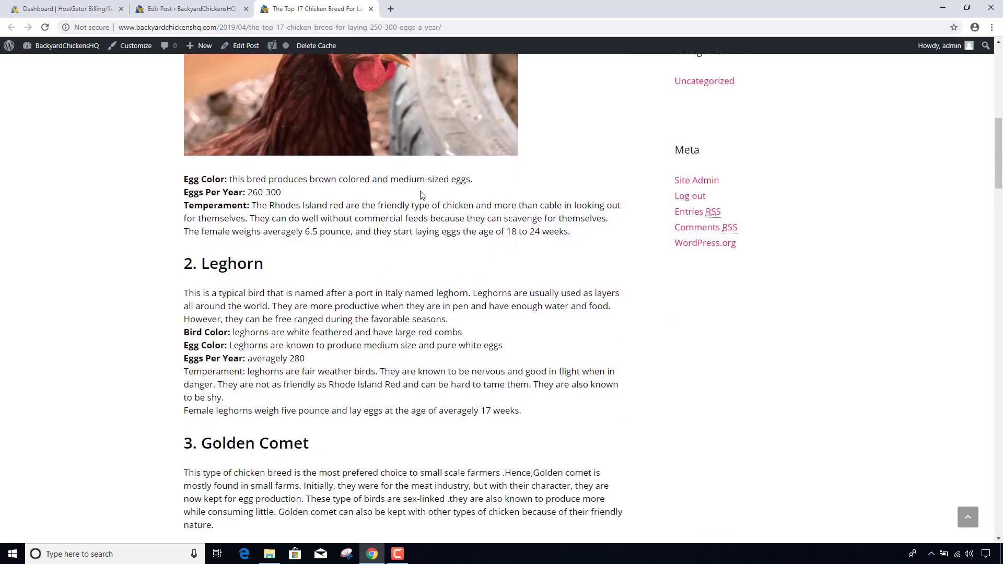
pyautogui.scroll(-2, 422, 195)
pyautogui.scroll(8, 422, 195)
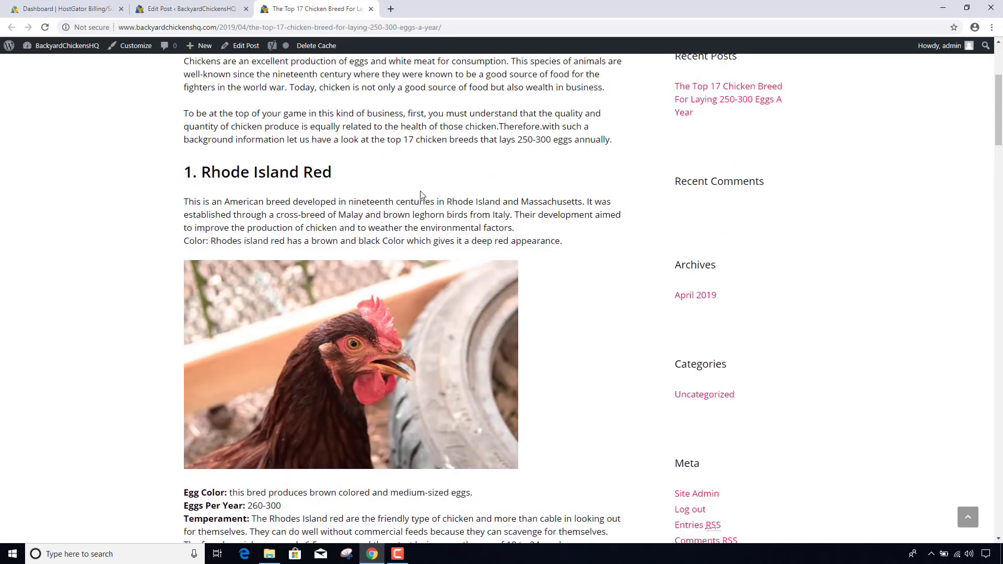
pyautogui.scroll(4, 422, 195)
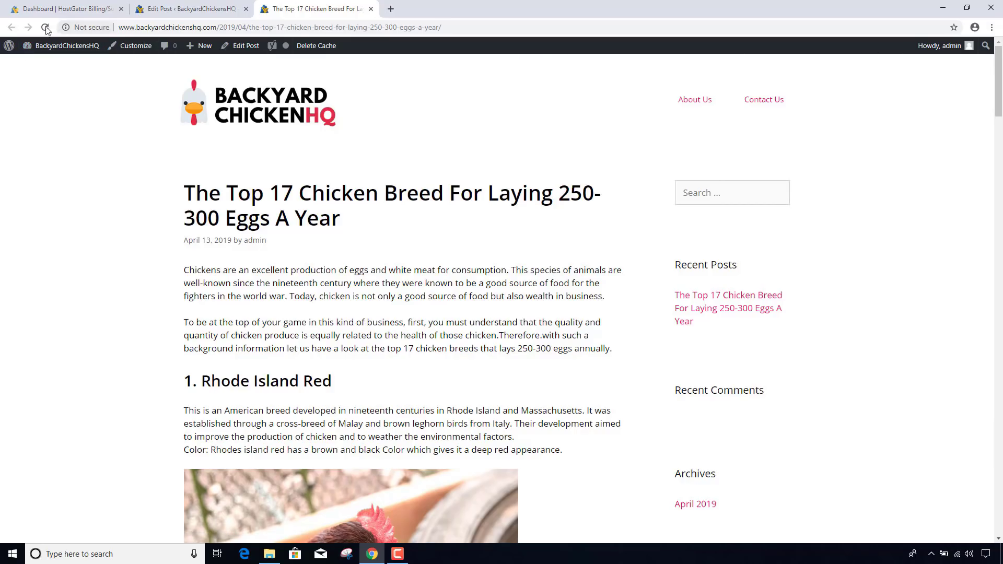
# - Return to editing the post, open the live post in a background tab, and close the extra editing tab
pyautogui.moveTo(9, 45)
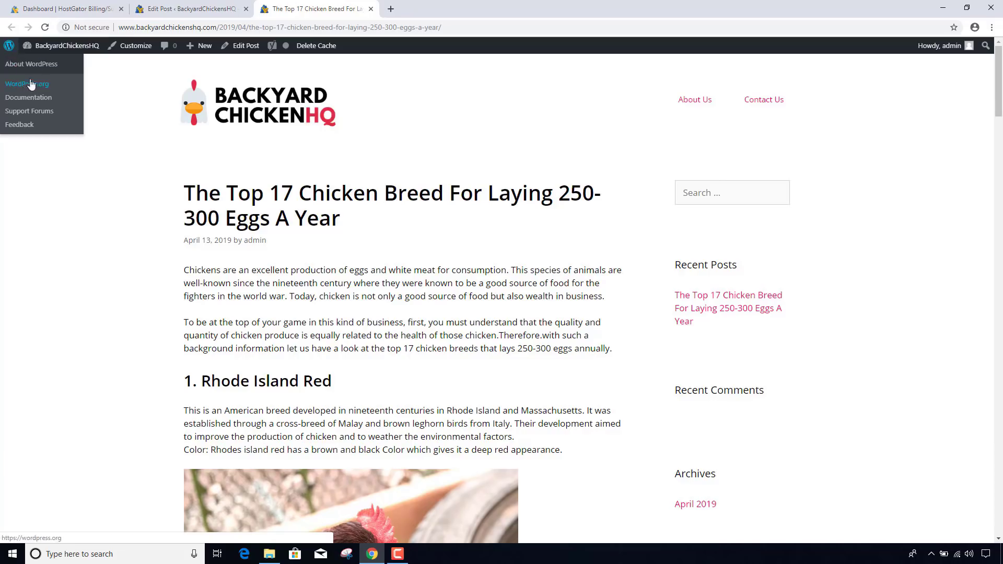
pyautogui.moveTo(44, 73)
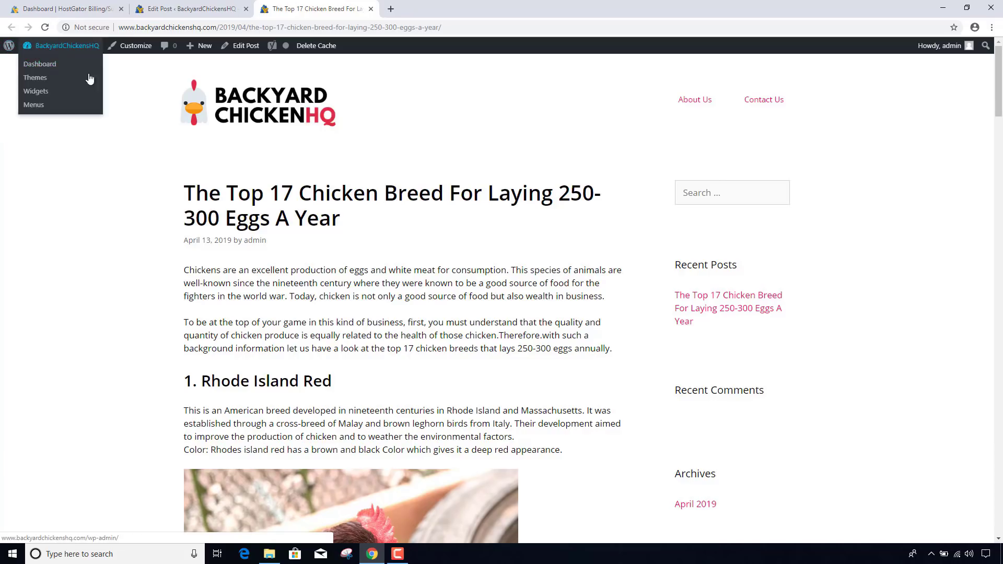
pyautogui.click(248, 47)
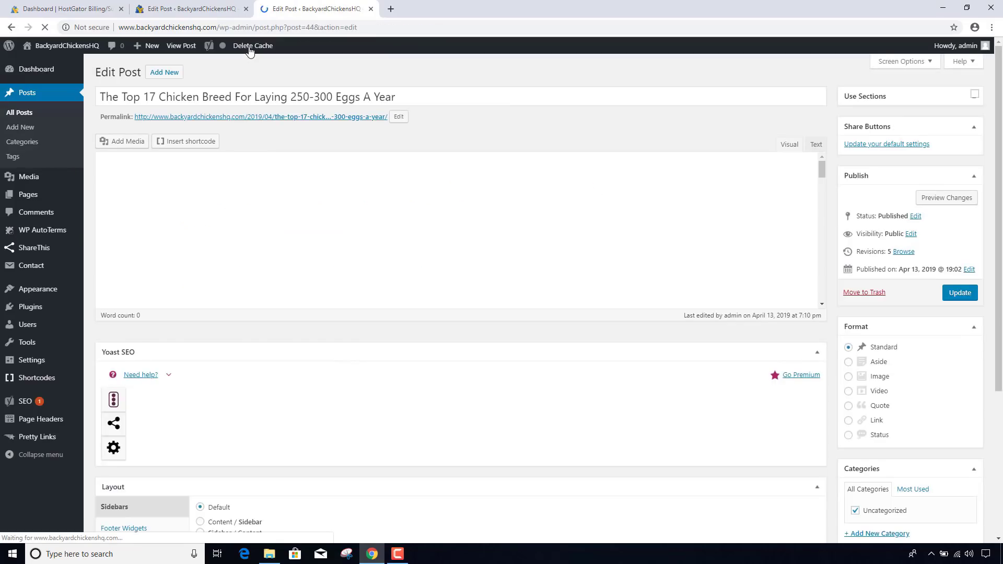
pyautogui.middleClick(331, 116)
pyautogui.click(370, 9)
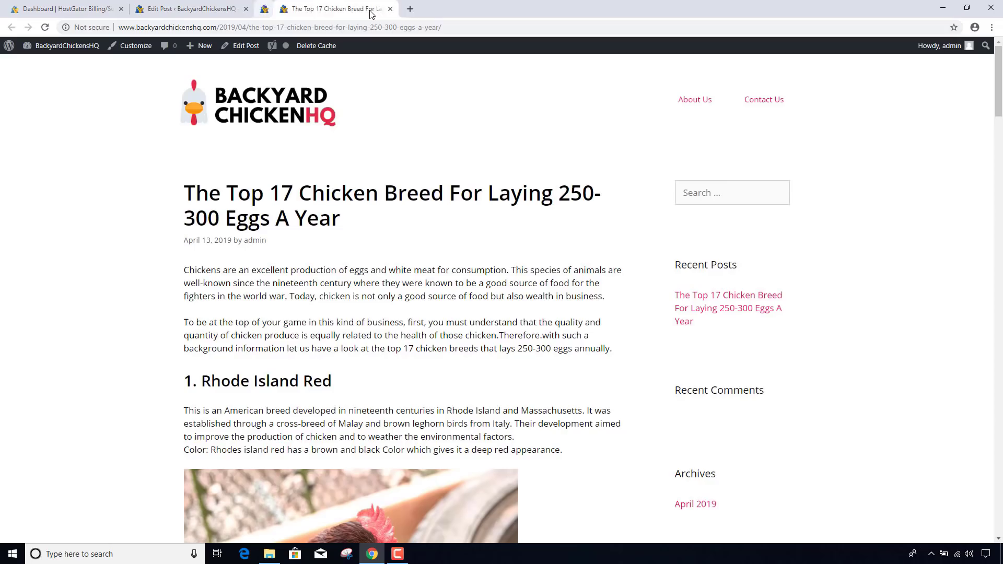
# - Log out, then open the chicken breed post from the site homepage and check the hen photo
pyautogui.moveTo(949, 50)
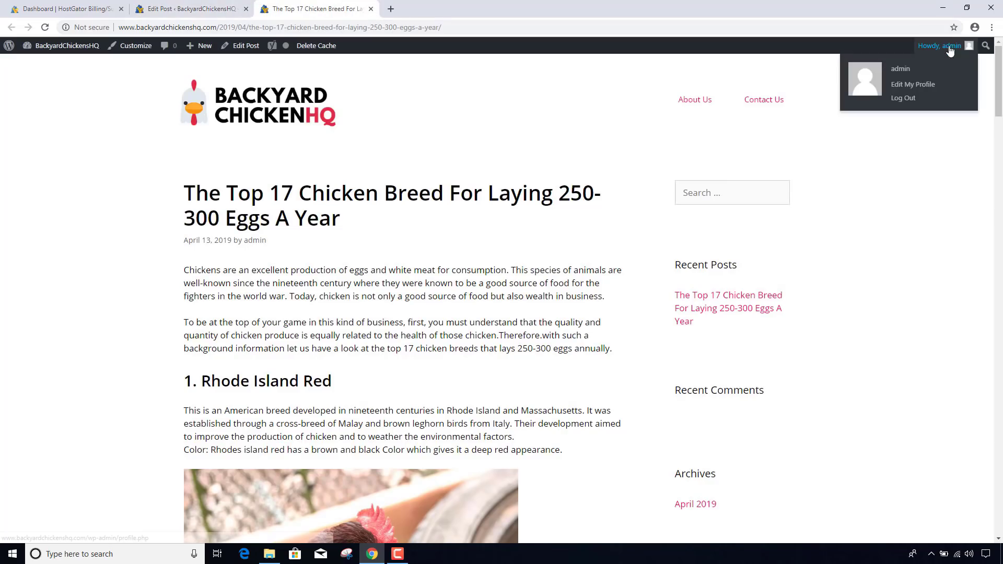
pyautogui.click(913, 103)
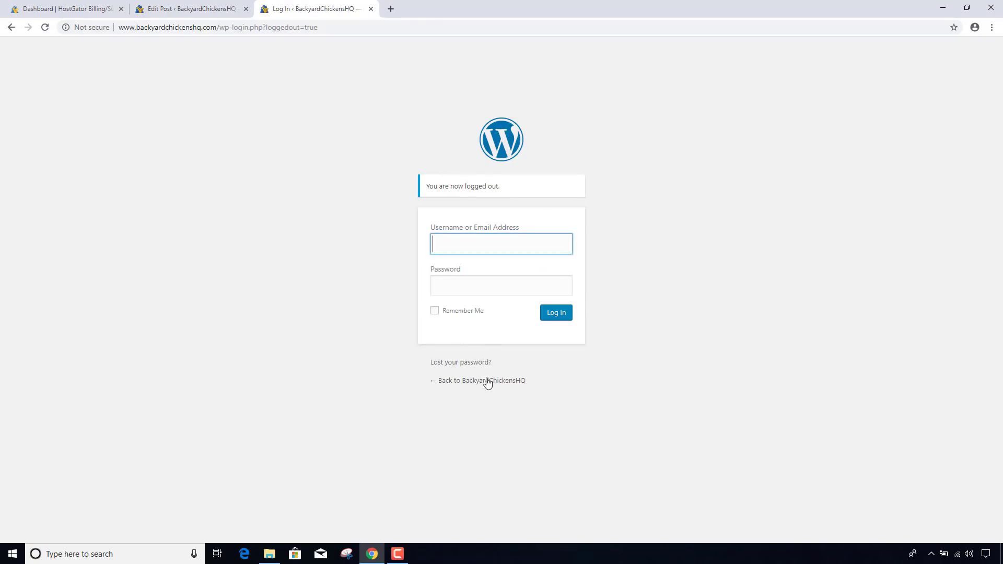
pyautogui.click(494, 381)
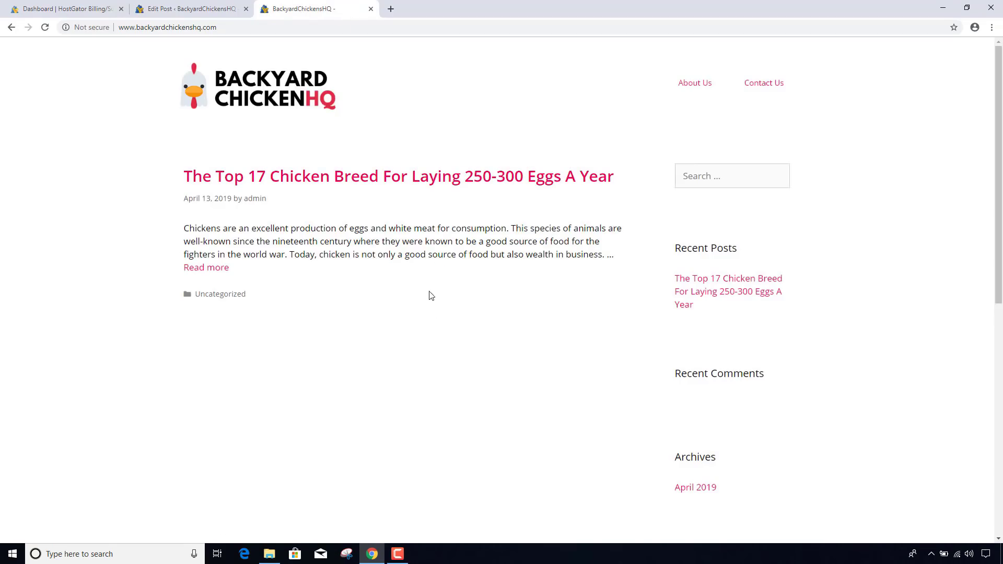
pyautogui.click(398, 178)
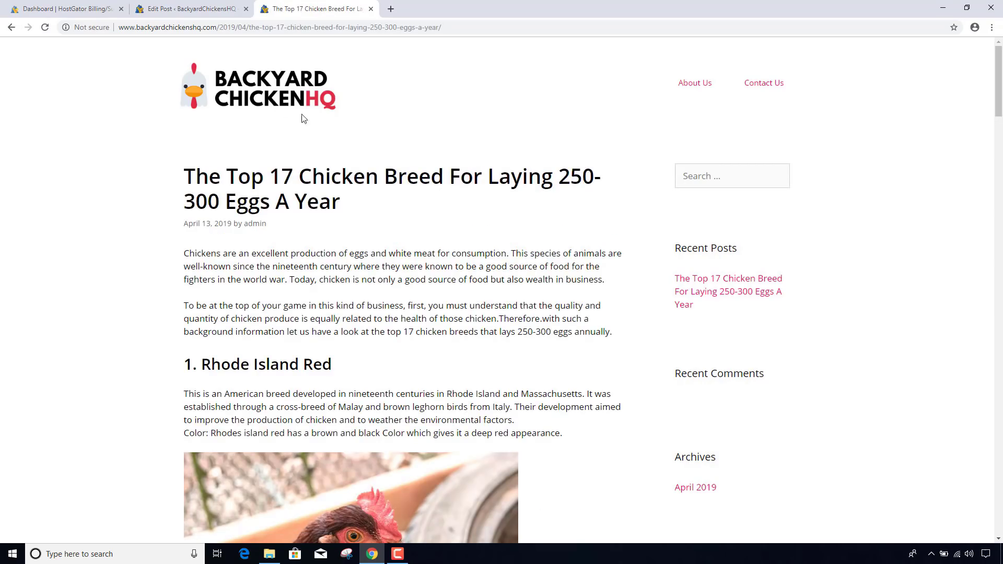
pyautogui.scroll(-2, 887, 226)
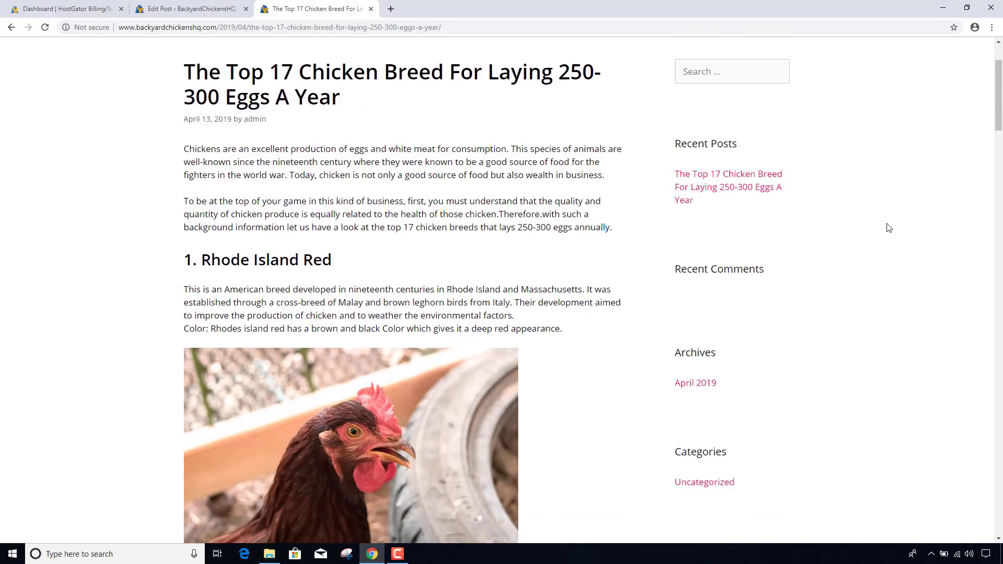
pyautogui.scroll(-4, 888, 227)
pyautogui.scroll(6, 889, 227)
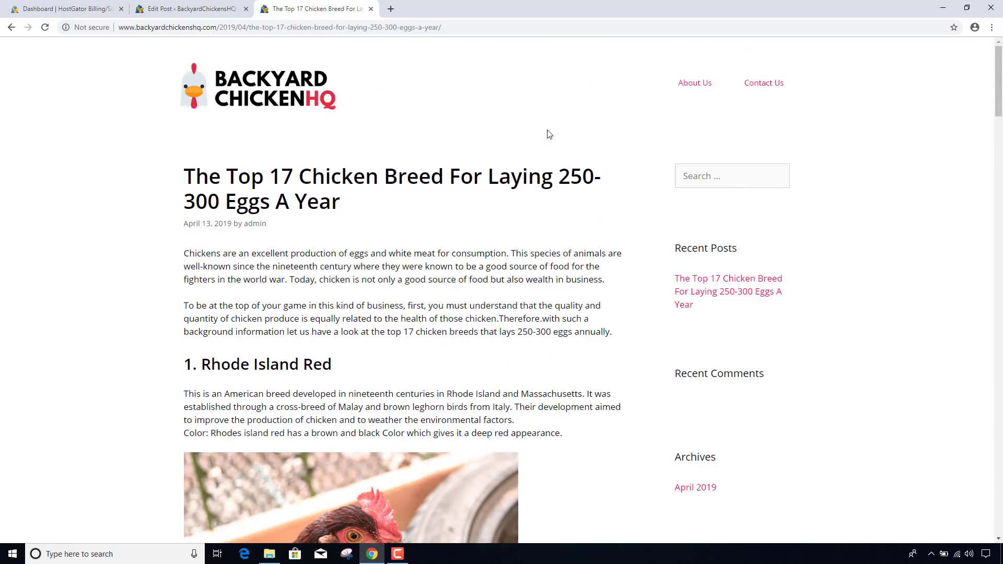
# - Close the live post tab and pick the saved username in the expired-session sign-in prompt
pyautogui.click(370, 9)
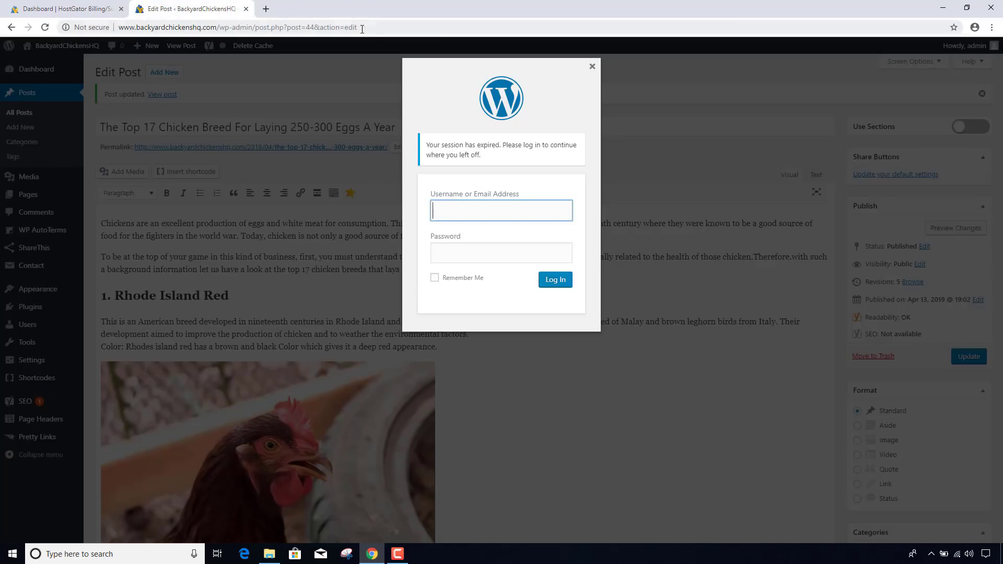
pyautogui.click(487, 205)
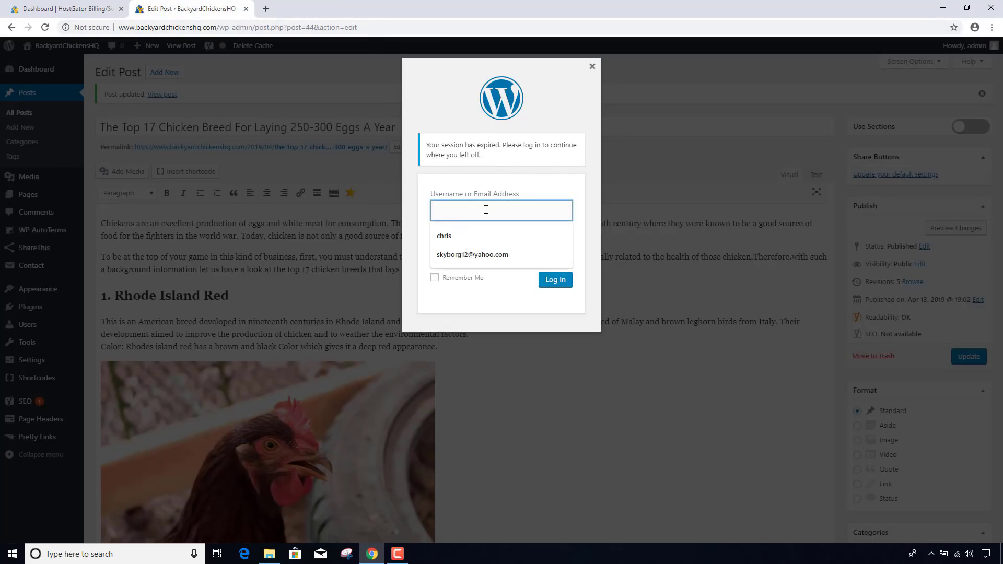
pyautogui.click(461, 237)
pyautogui.click(467, 247)
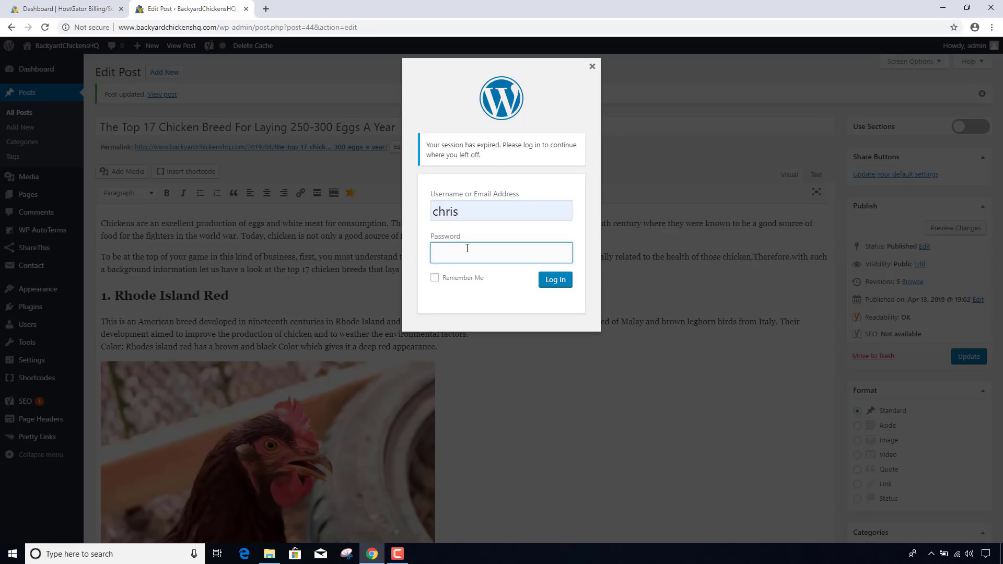
# - Re-enter the account password and submit, then close the sign-in prompt after the invalid-username error
pyautogui.write('•••••••••')
pyautogui.hotkey('ctrl', 'a')
pyautogui.press('BackSpace')
pyautogui.write('••••••••••••')
pyautogui.press('Return')
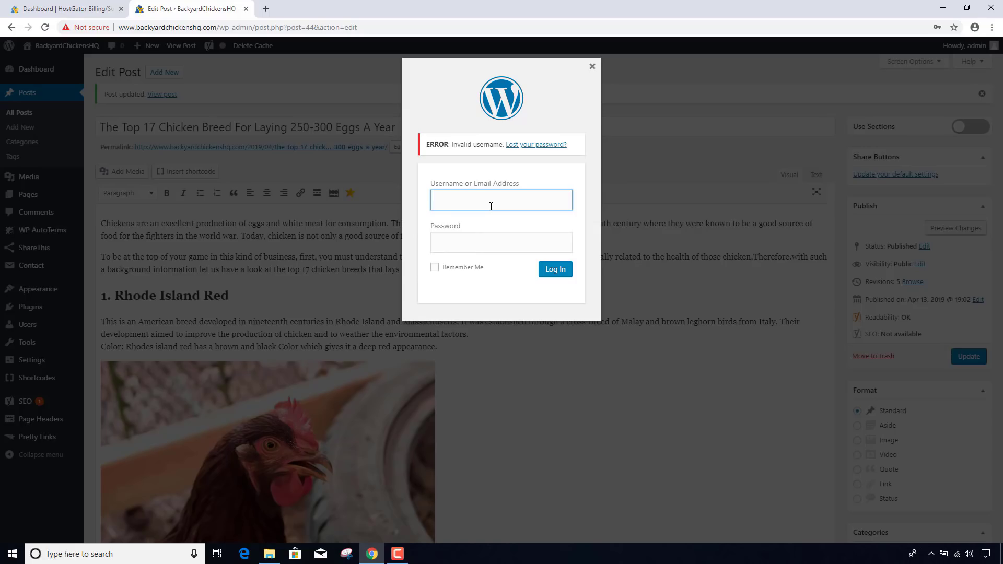
pyautogui.write('chr')
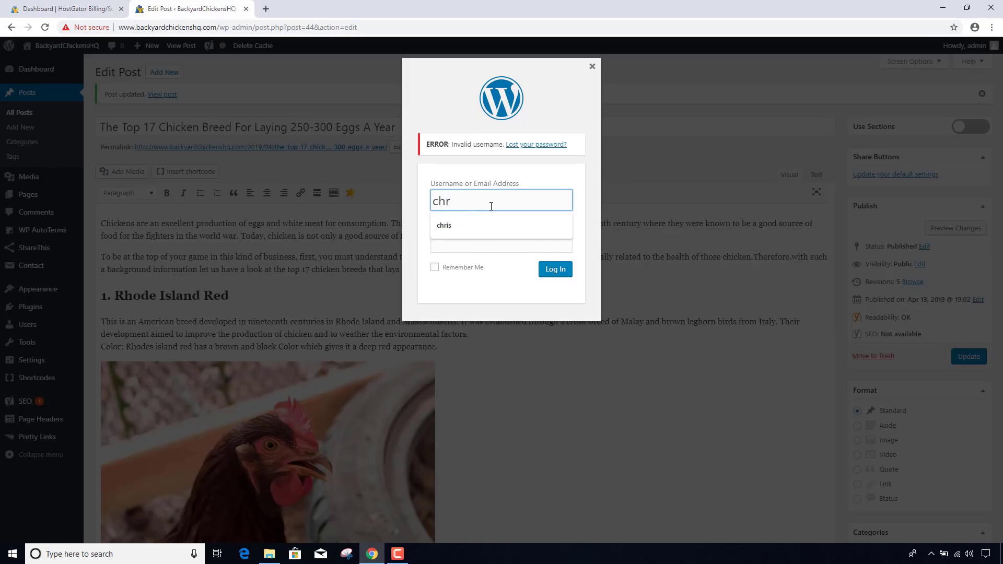
pyautogui.click(592, 66)
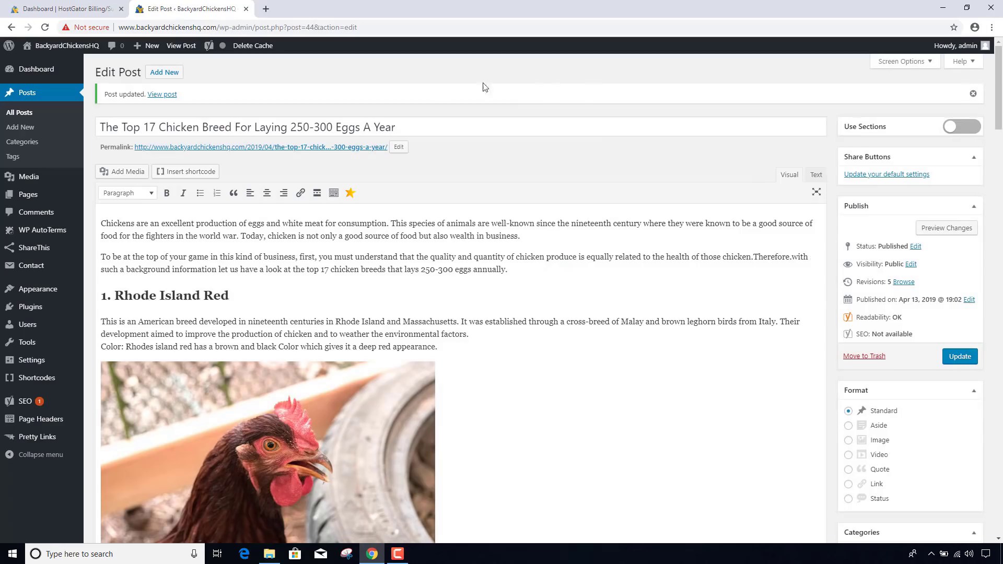
# - Close the post editor tab and open the WordPress Admin link from HostGator in a new tab
pyautogui.click(246, 9)
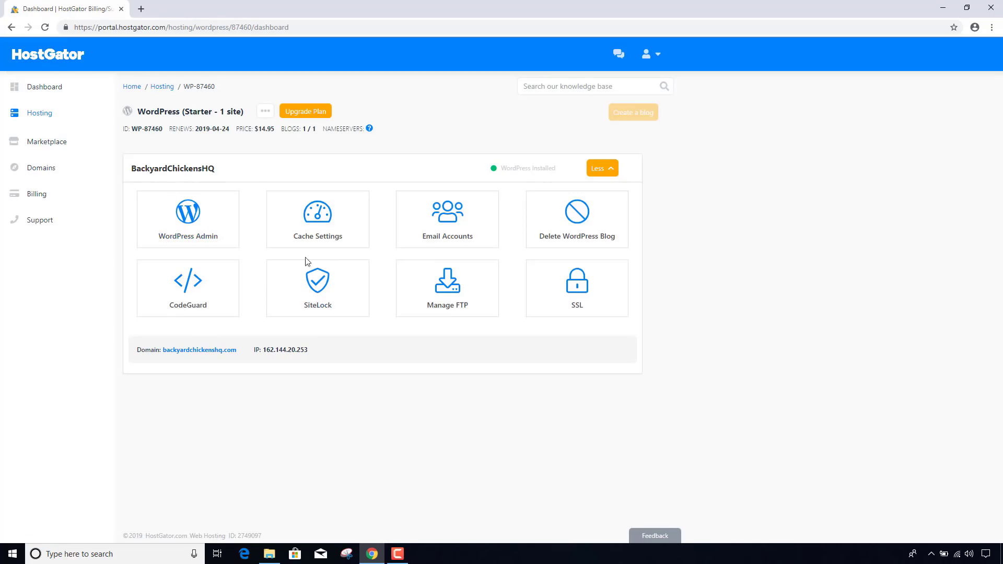
pyautogui.rightClick(200, 234)
pyautogui.click(230, 242)
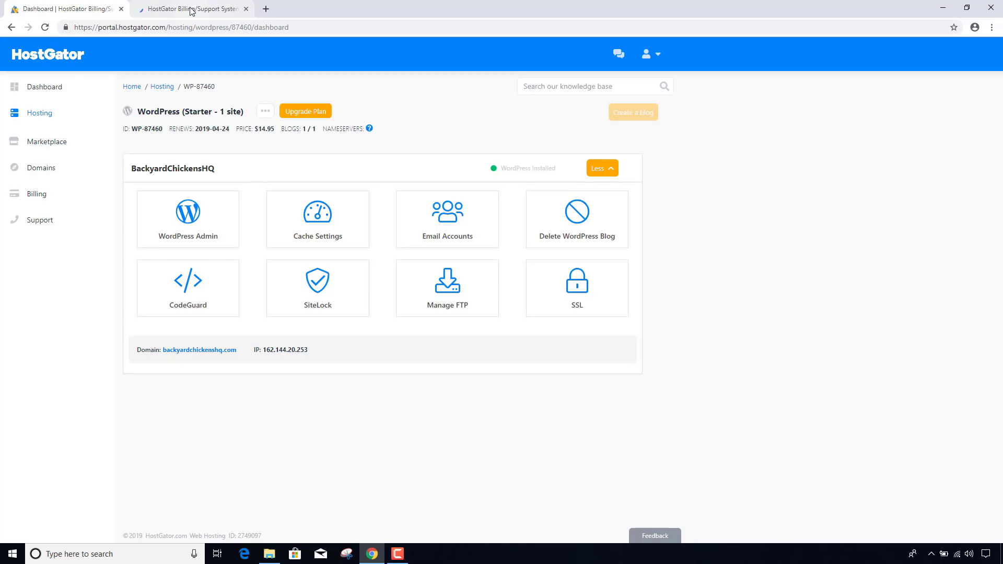
pyautogui.click(191, 11)
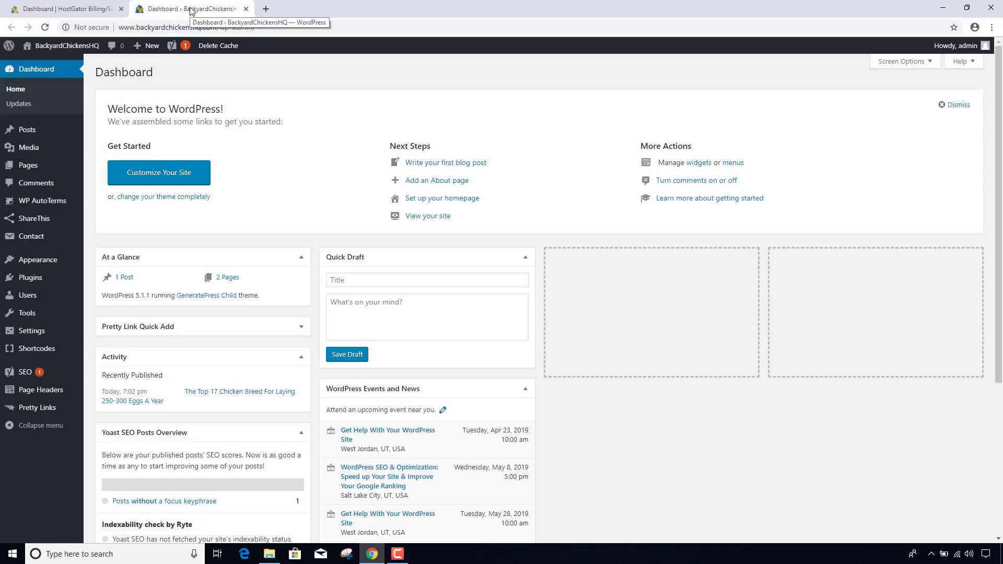
# - Go to Posts > All Posts and open the published chicken-breed post in its own tab
pyautogui.moveTo(21, 129)
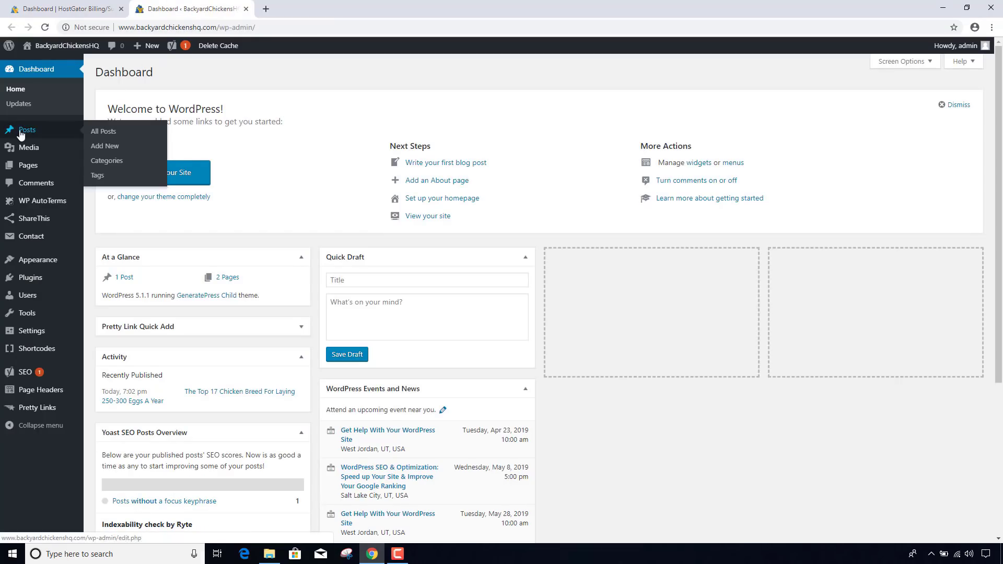
pyautogui.click(105, 137)
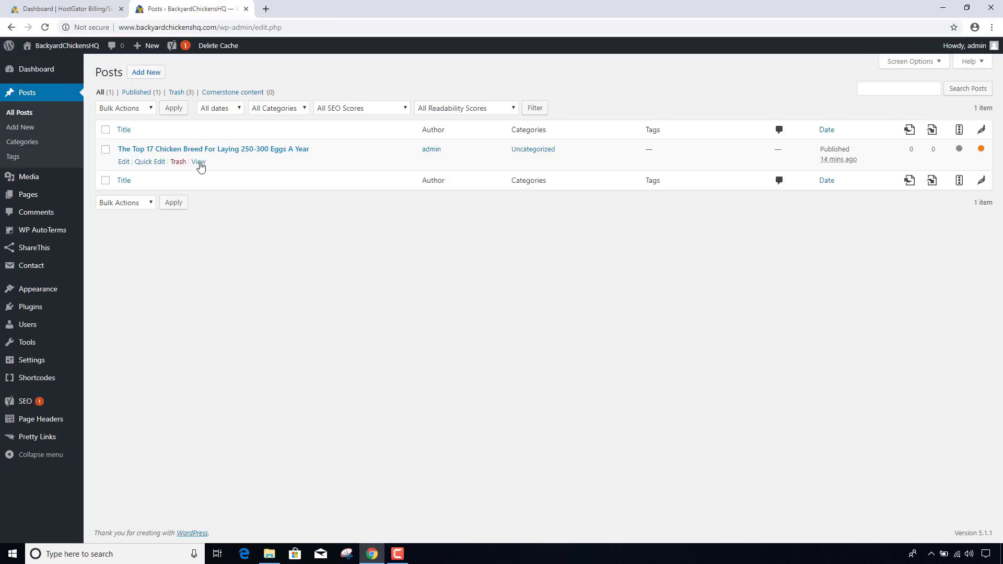
pyautogui.keyDown('ctrl'); pyautogui.click(198, 163); pyautogui.keyUp('ctrl')
pyautogui.click(313, 8)
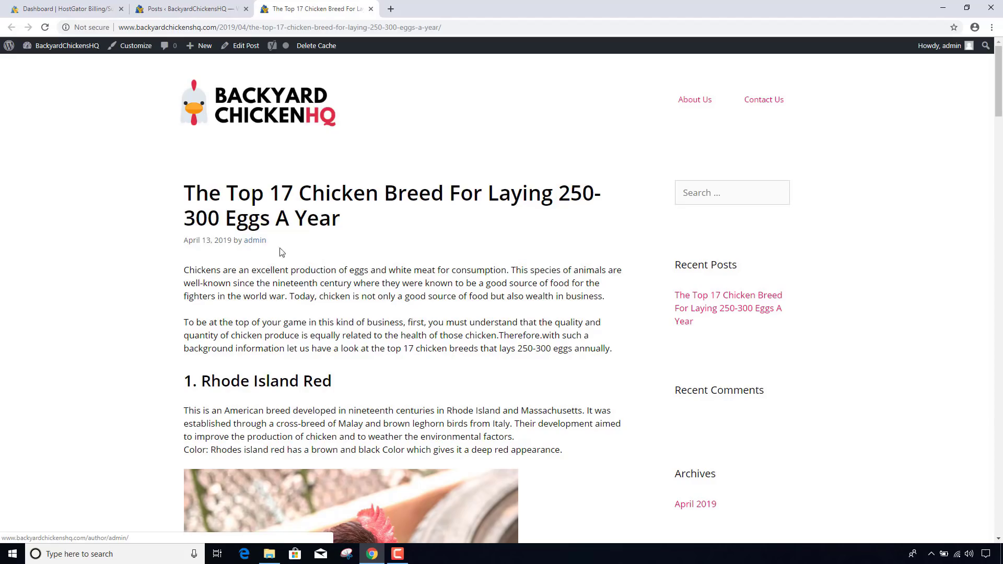
# - Use Quick Edit to change the post's author from admin to the other site user and update
pyautogui.click(196, 14)
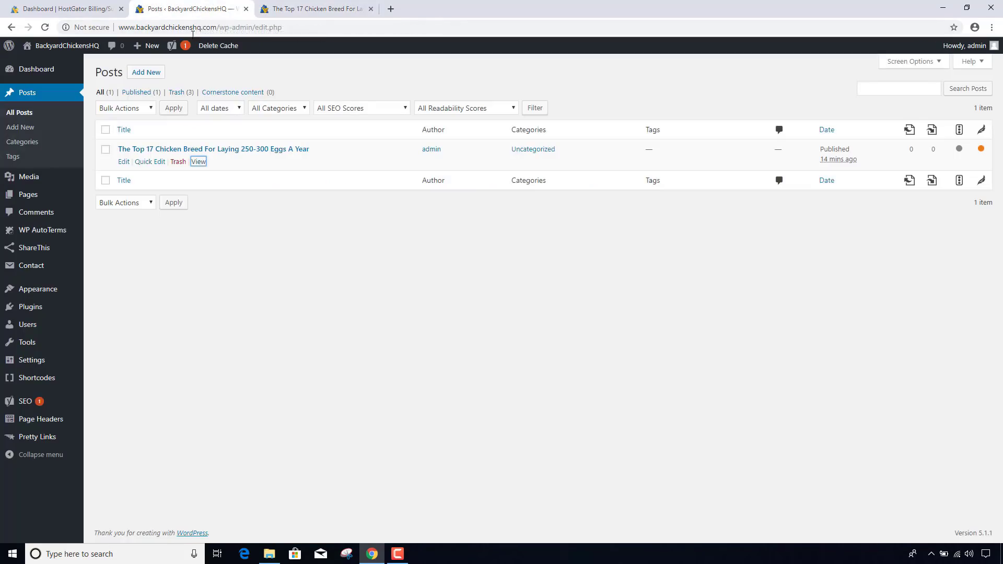
pyautogui.click(156, 164)
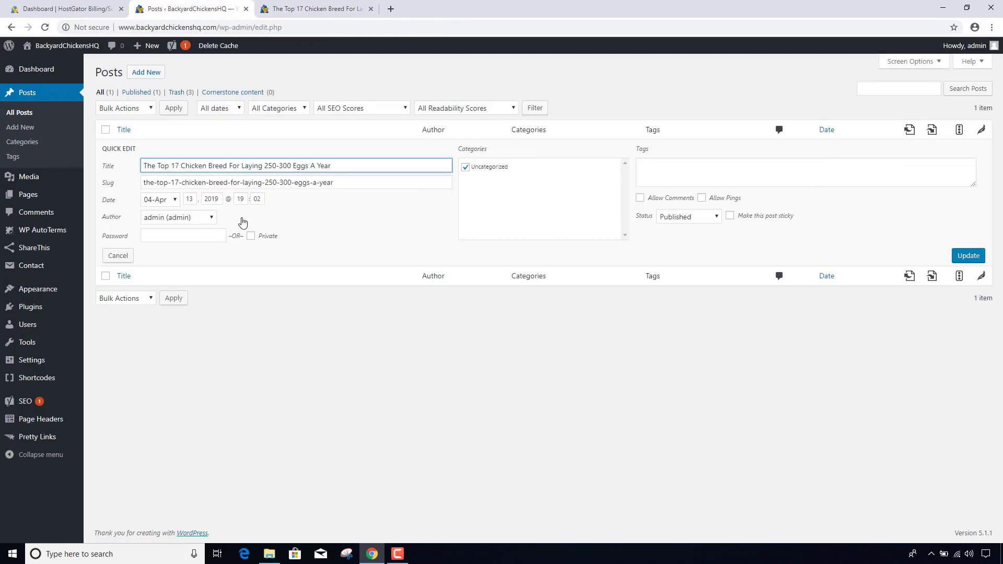
pyautogui.click(164, 219)
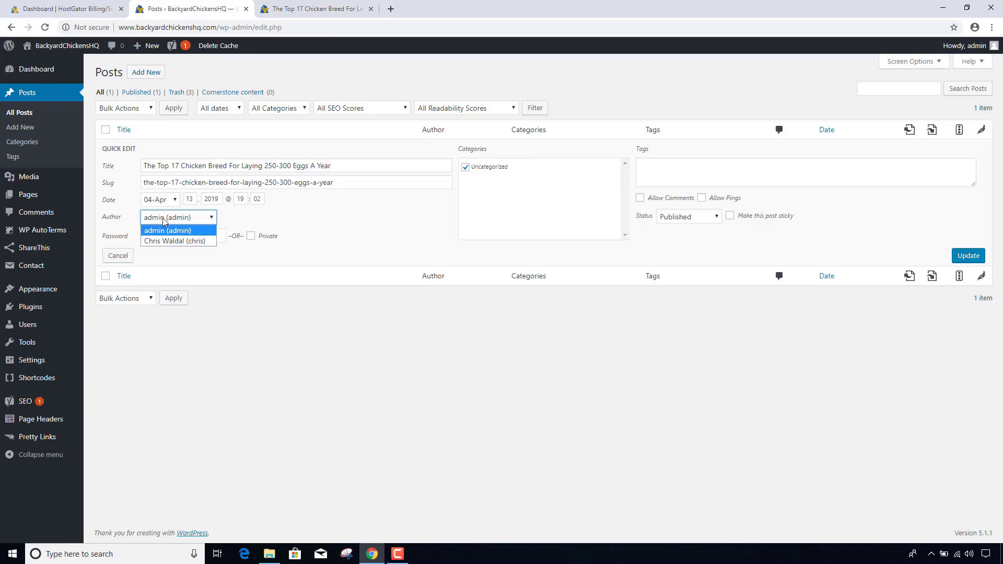
pyautogui.click(175, 240)
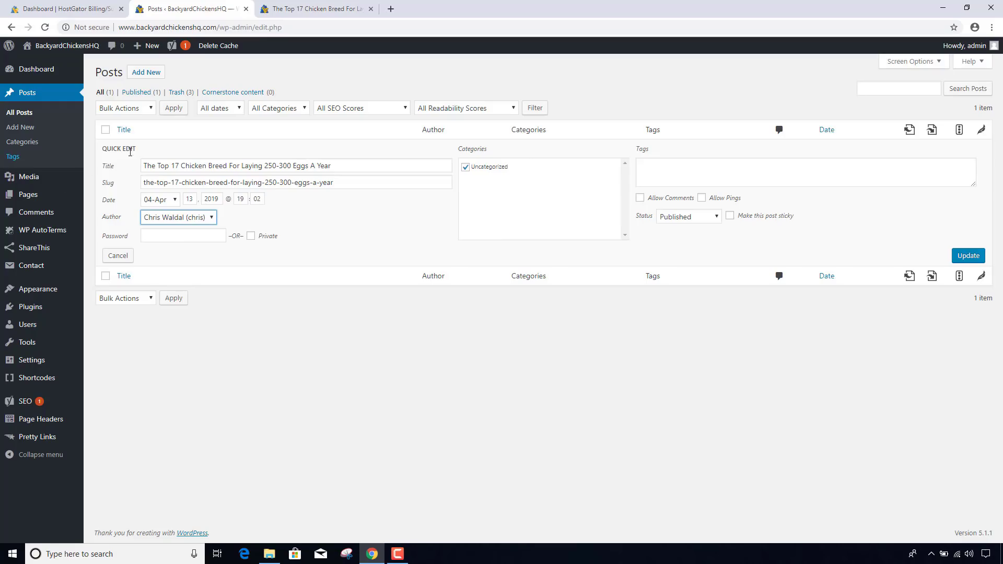
pyautogui.click(971, 256)
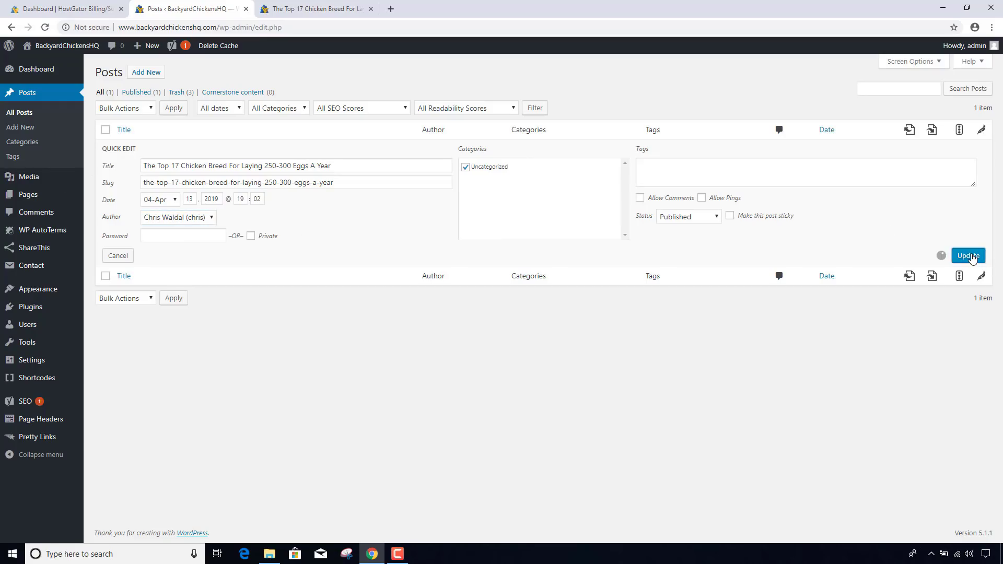
# - Reload the published post page in its tab
pyautogui.click(305, 7)
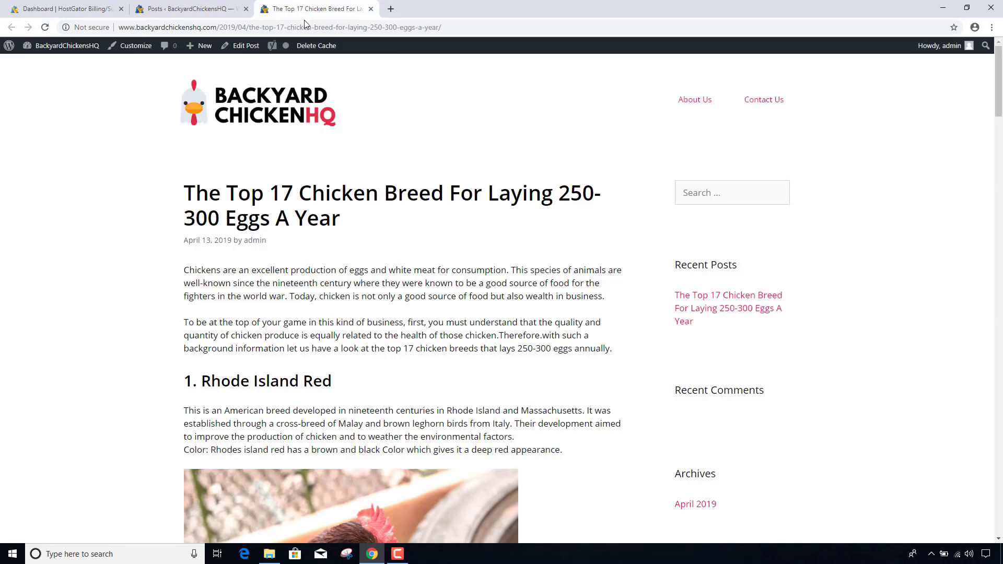
pyautogui.click(305, 26)
pyautogui.press('Return')
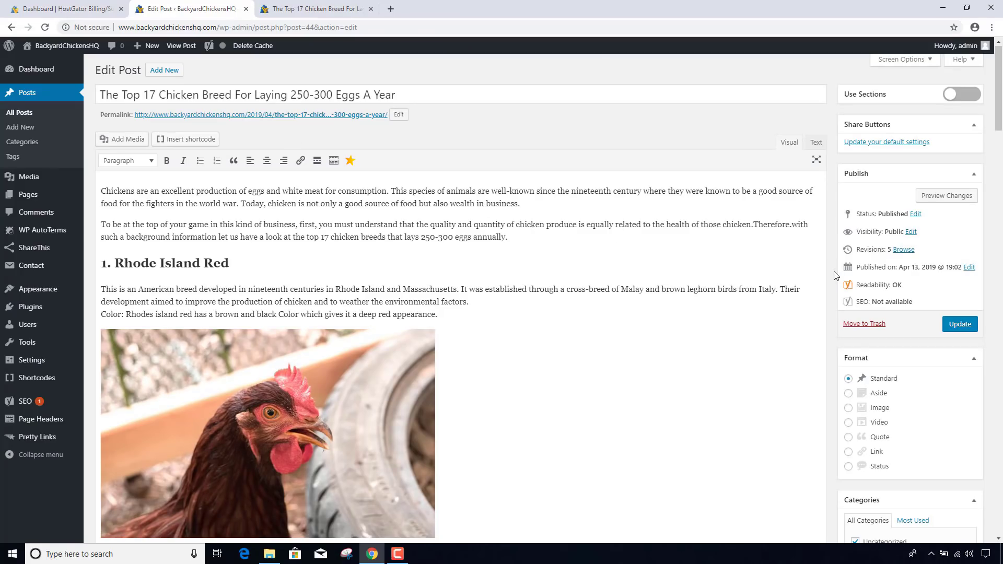
# - Create a new Chicken Breeds category and assign it to the post
pyautogui.scroll(-5, 834, 275)
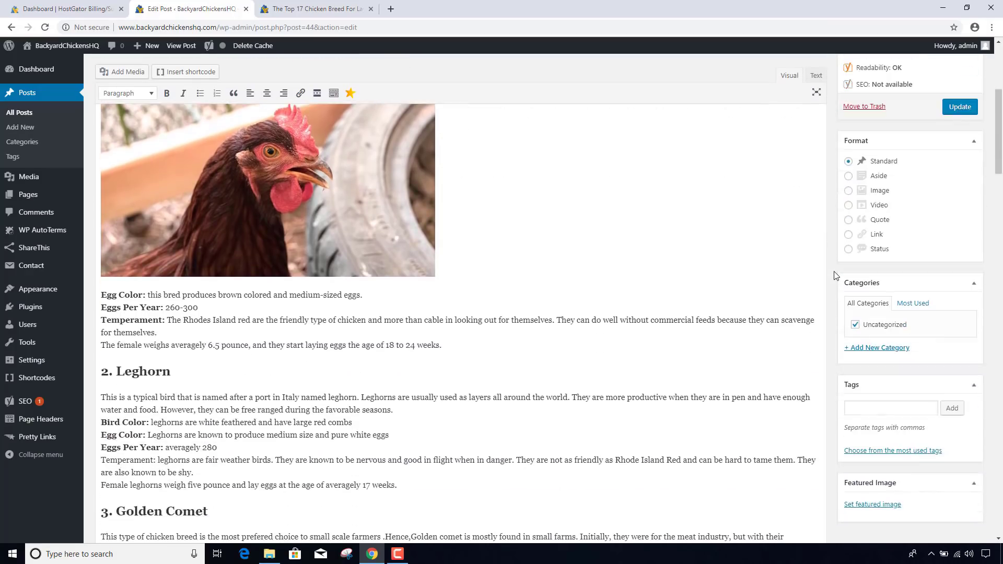
pyautogui.click(875, 348)
pyautogui.write('C')
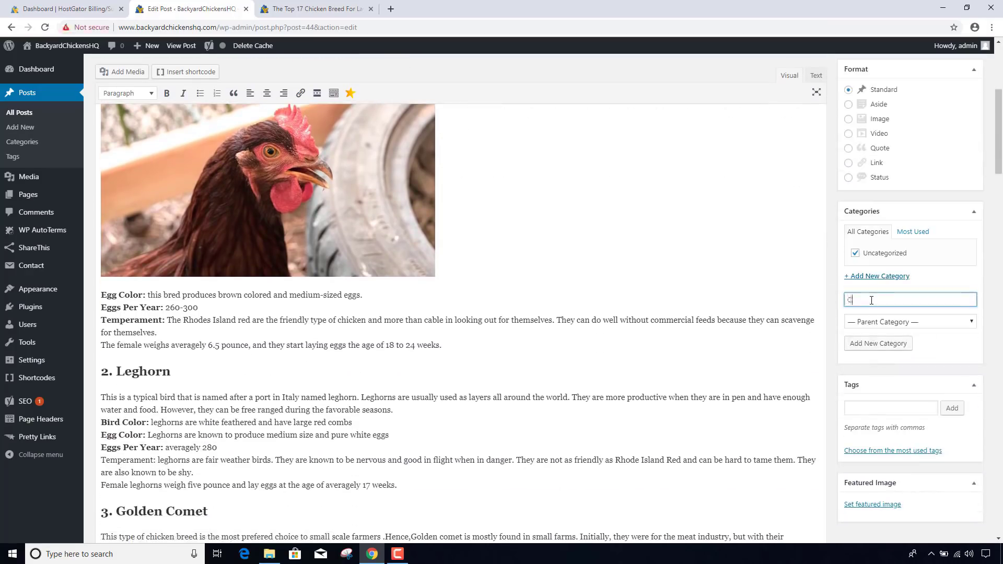
pyautogui.write('hicken Breeds')
pyautogui.click(878, 343)
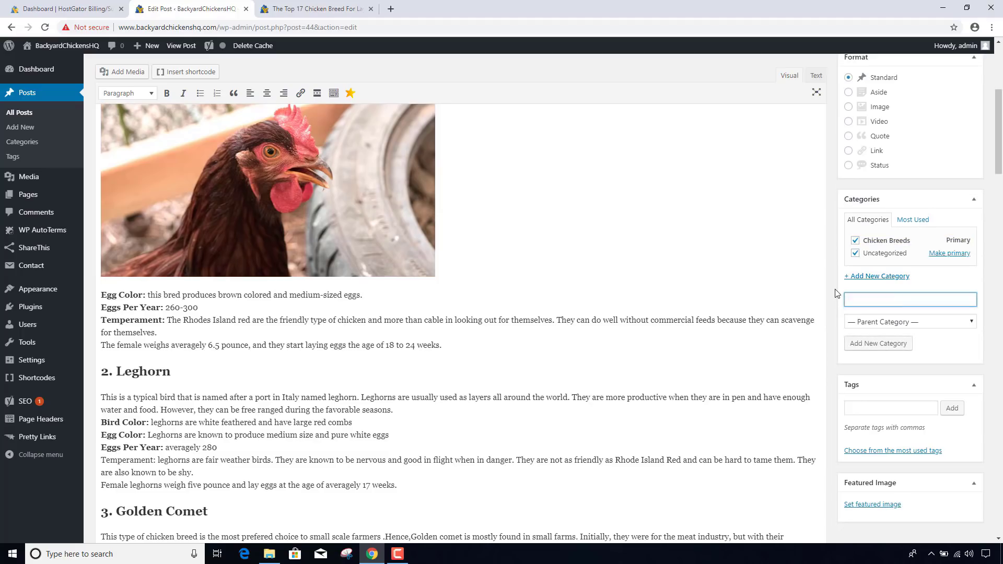
# - Untick Uncategorized so the post is filed only under Chicken Breeds
pyautogui.click(855, 253)
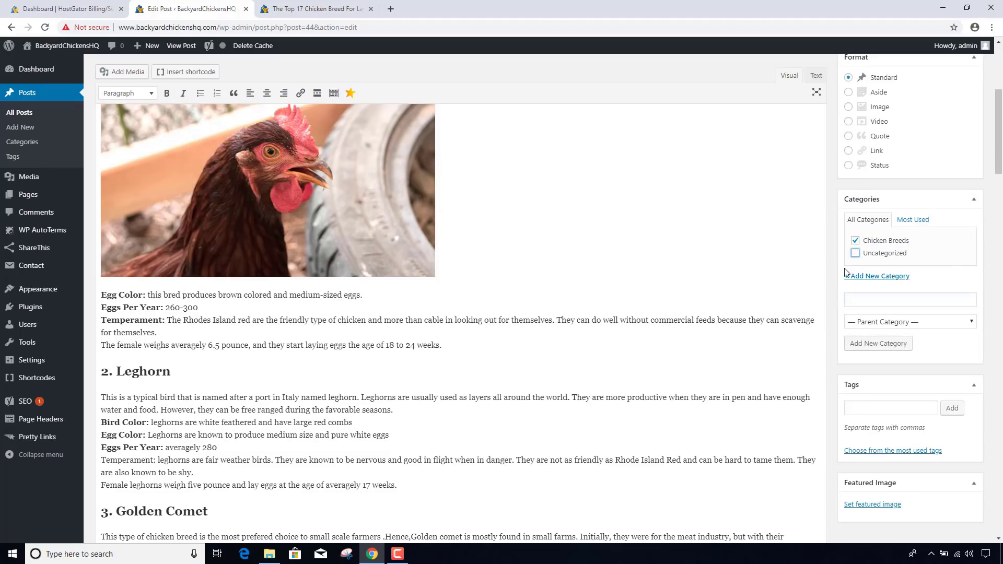
pyautogui.scroll(-2, 885, 379)
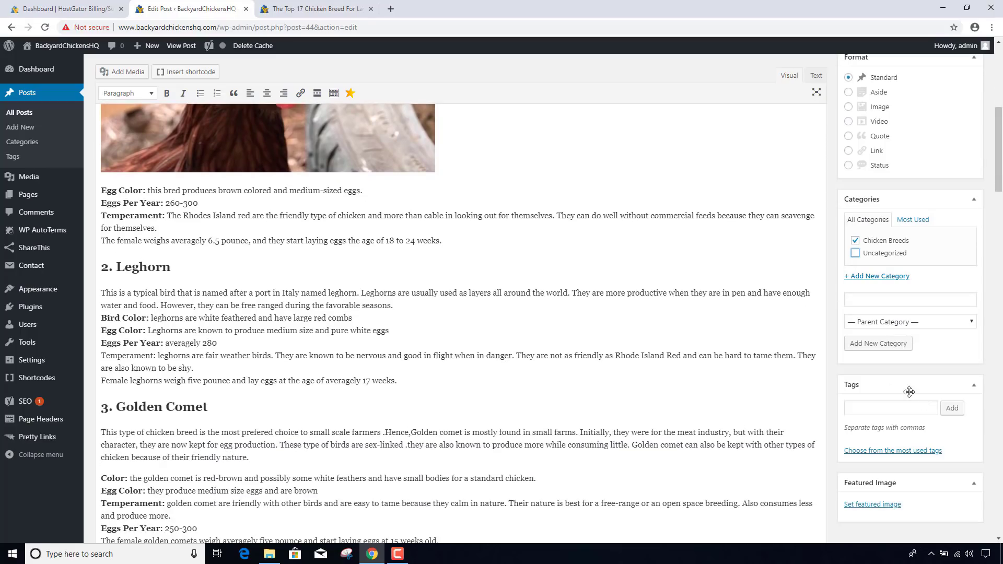
pyautogui.scroll(-1, 899, 388)
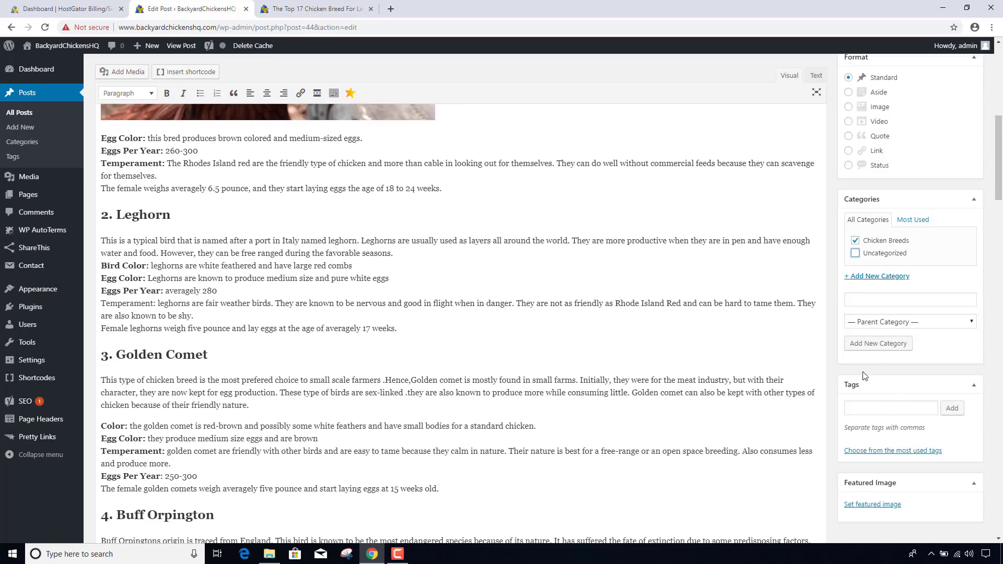
pyautogui.click(834, 361)
pyautogui.scroll(3, 835, 360)
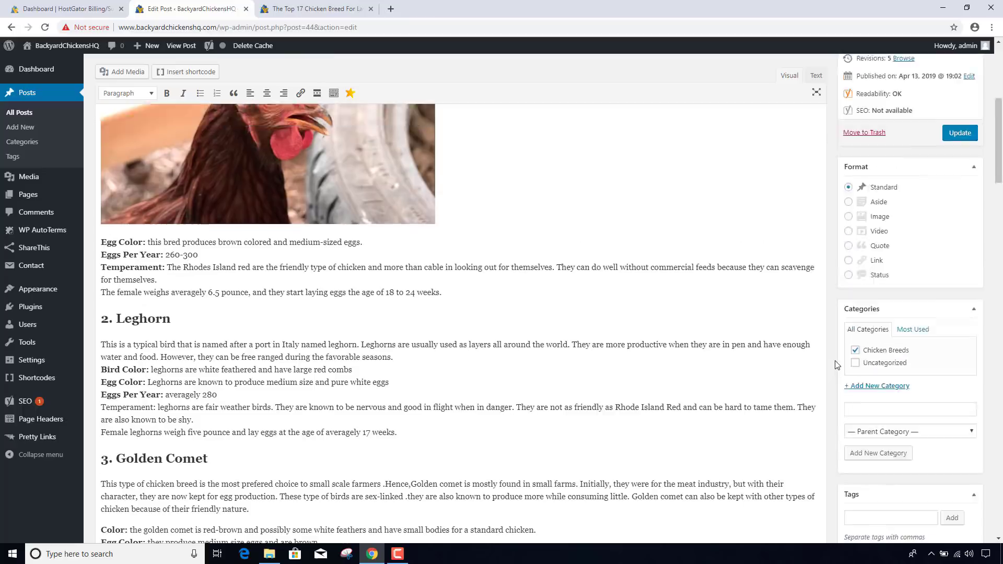
pyautogui.scroll(-3, 835, 360)
pyautogui.scroll(-20, 835, 360)
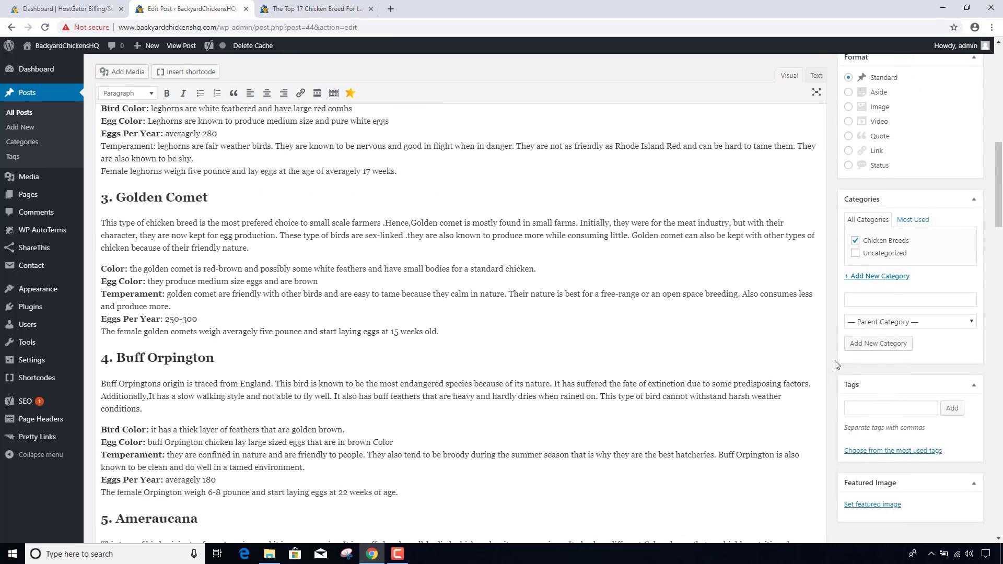
pyautogui.scroll(-20, 835, 360)
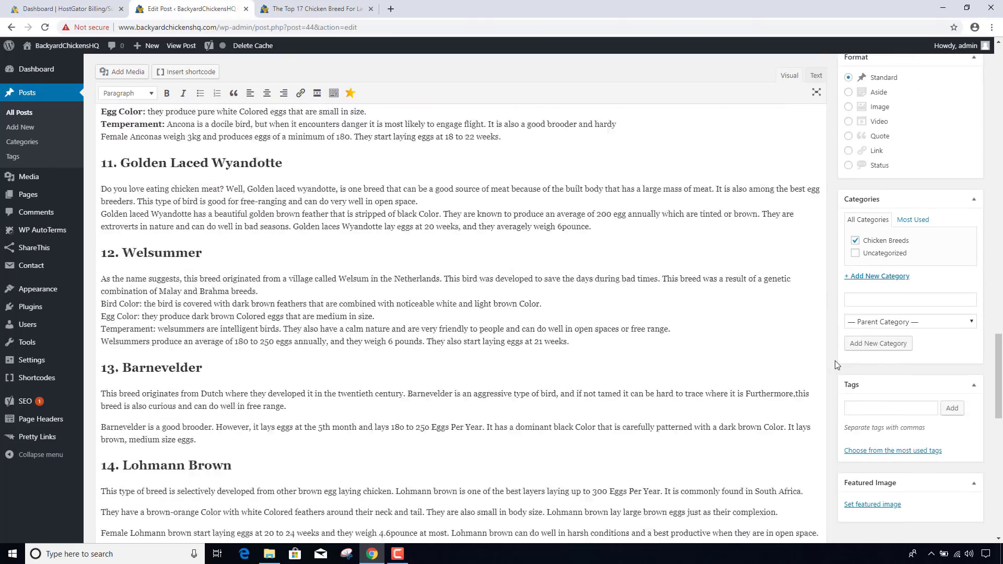
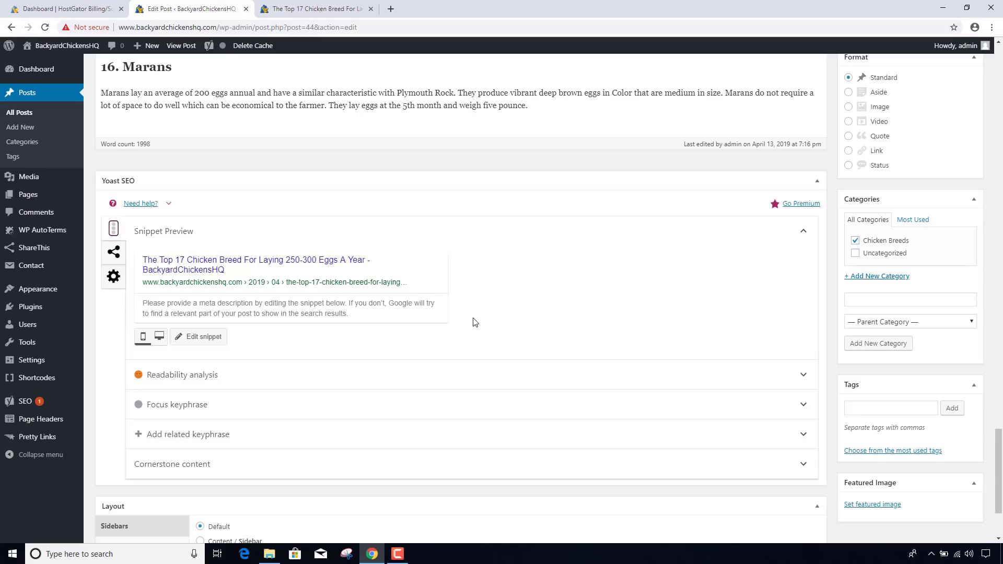
# - Copy the post's opening paragraph about chickens into the Yoast meta description field
pyautogui.click(239, 318)
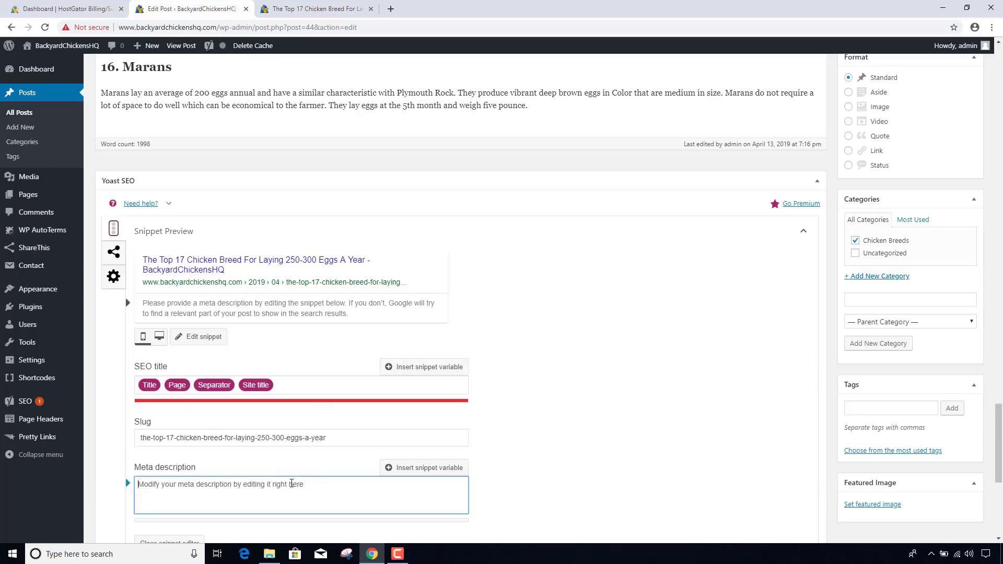
pyautogui.moveTo(998, 423); pyautogui.dragTo(993, 48)
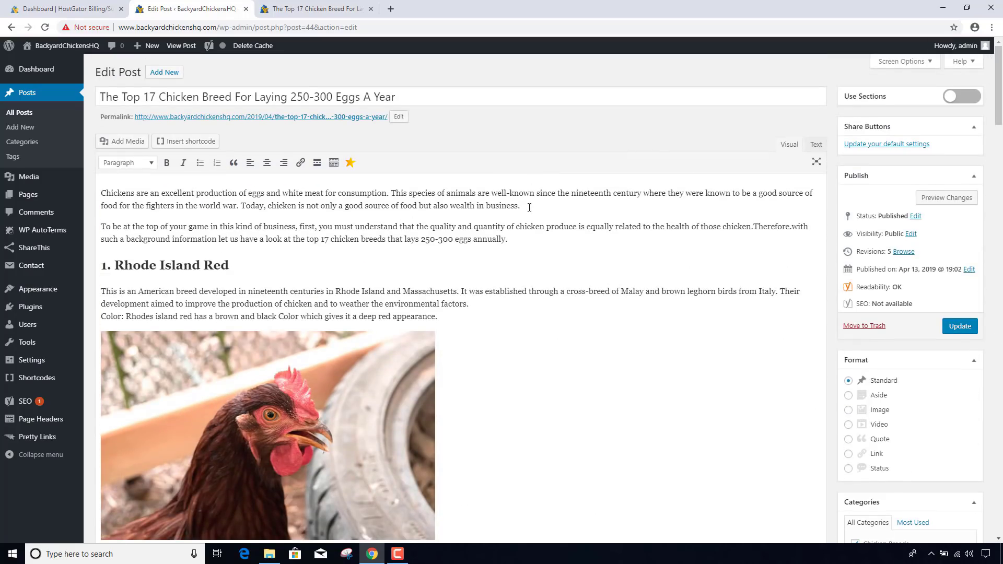
pyautogui.moveTo(529, 207); pyautogui.dragTo(93, 198)
pyautogui.hotkey('ctrl', 'c')
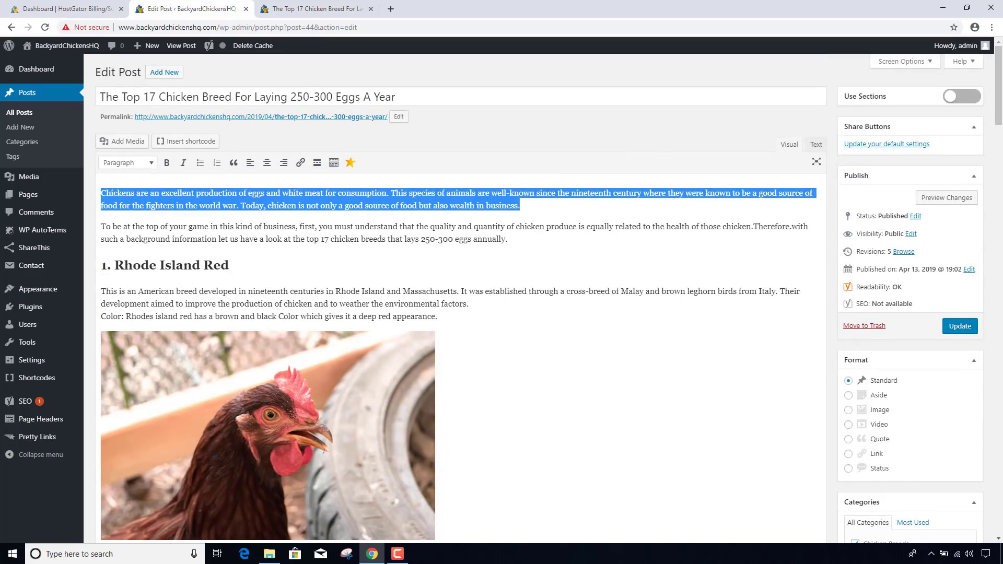
pyautogui.moveTo(999, 112); pyautogui.dragTo(999, 496)
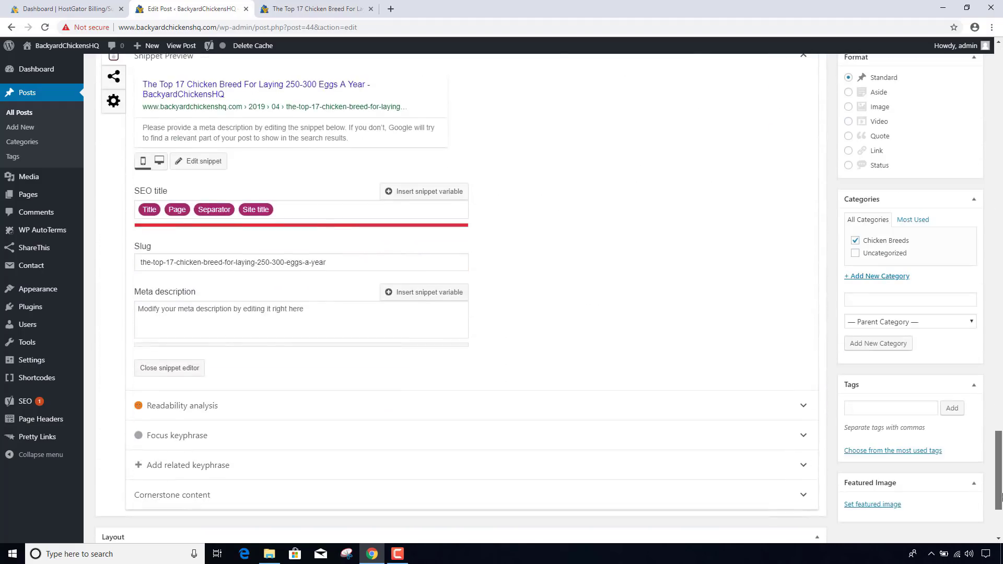
pyautogui.click(243, 311)
pyautogui.hotkey('ctrl', 'v')
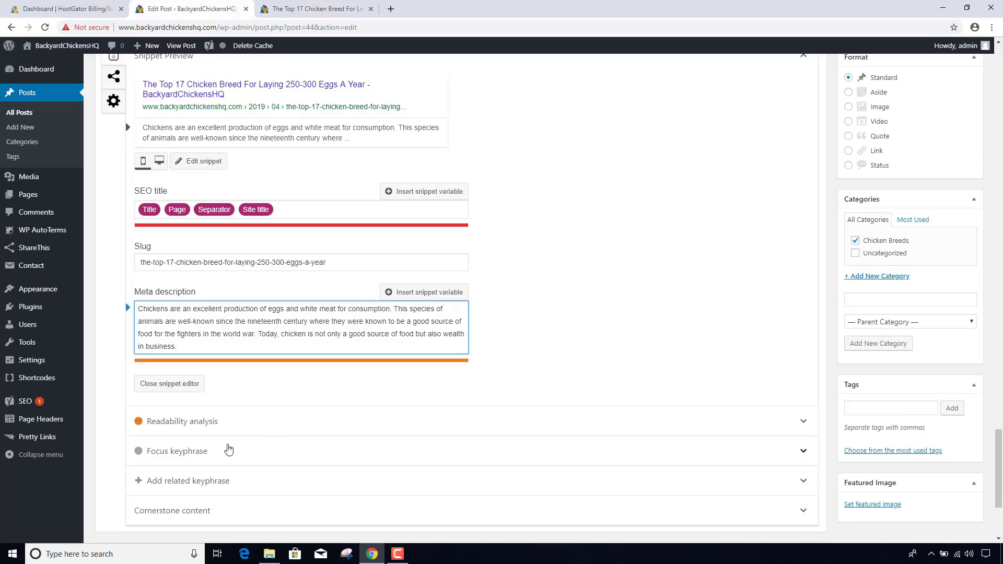
pyautogui.click(217, 452)
pyautogui.click(229, 487)
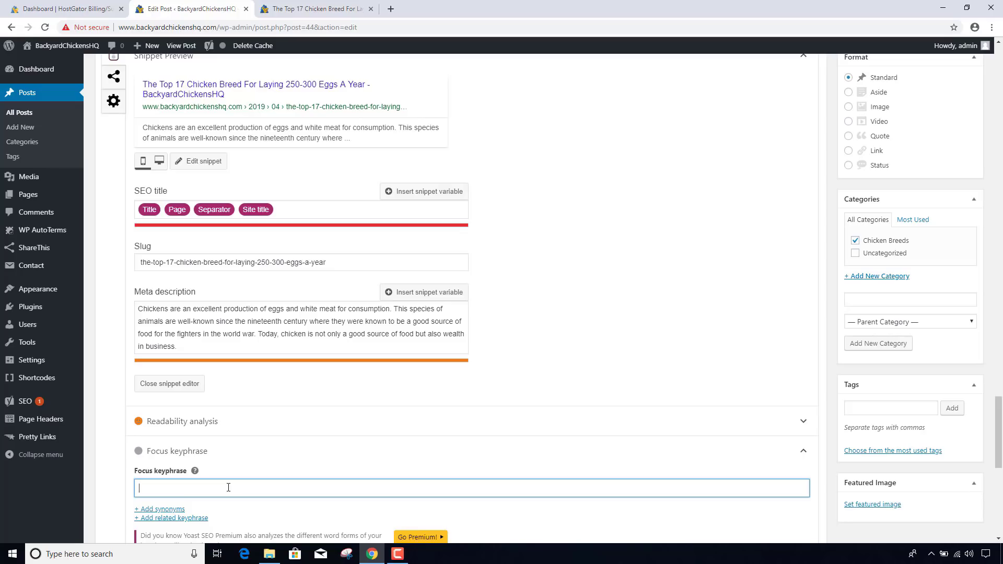
# - Enter 'chicken breeds for eggs' as the Yoast focus keyphrase and collapse its panel
pyautogui.write('chicken')
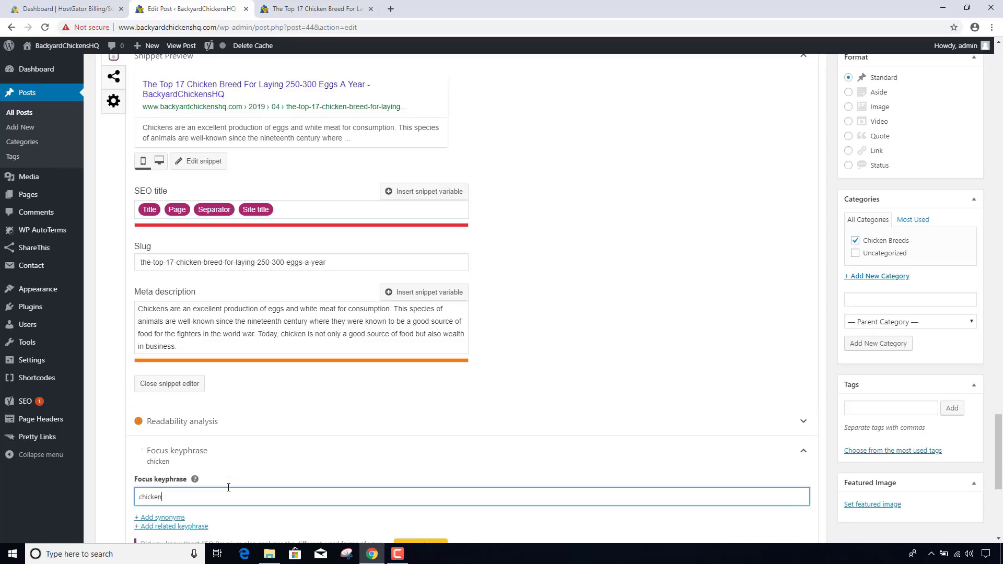
pyautogui.write(' breeds for eggs')
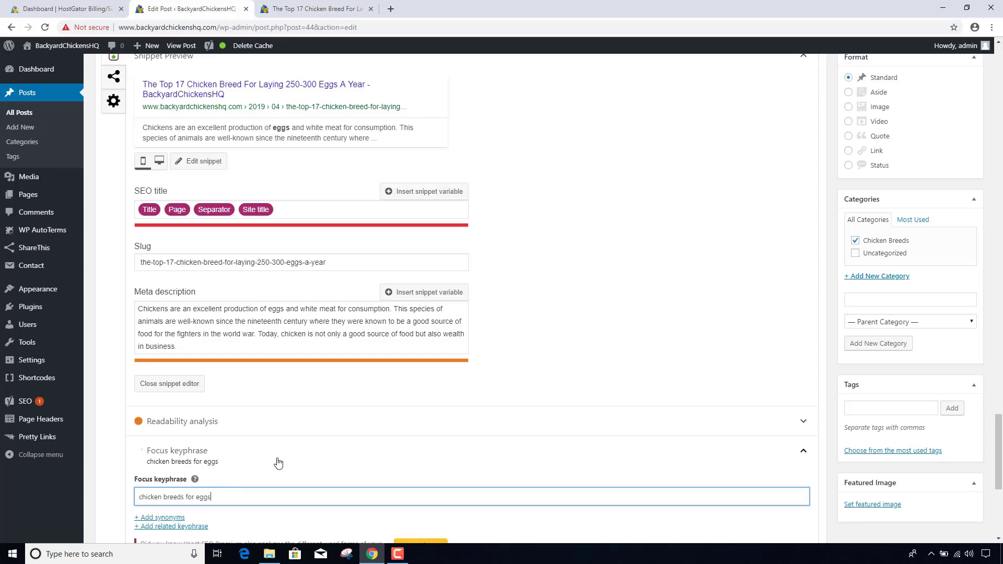
pyautogui.click(278, 464)
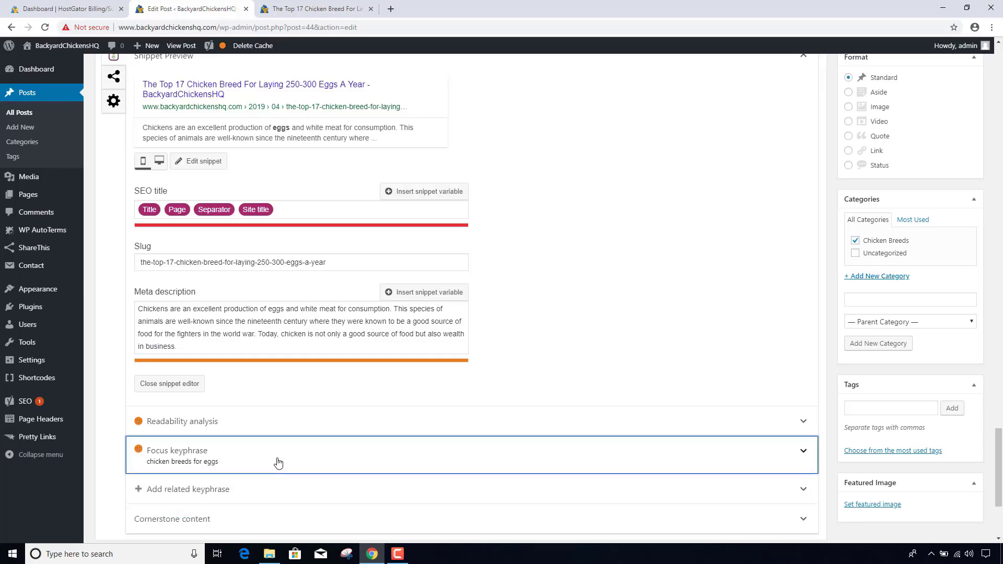
pyautogui.scroll(-1, 278, 464)
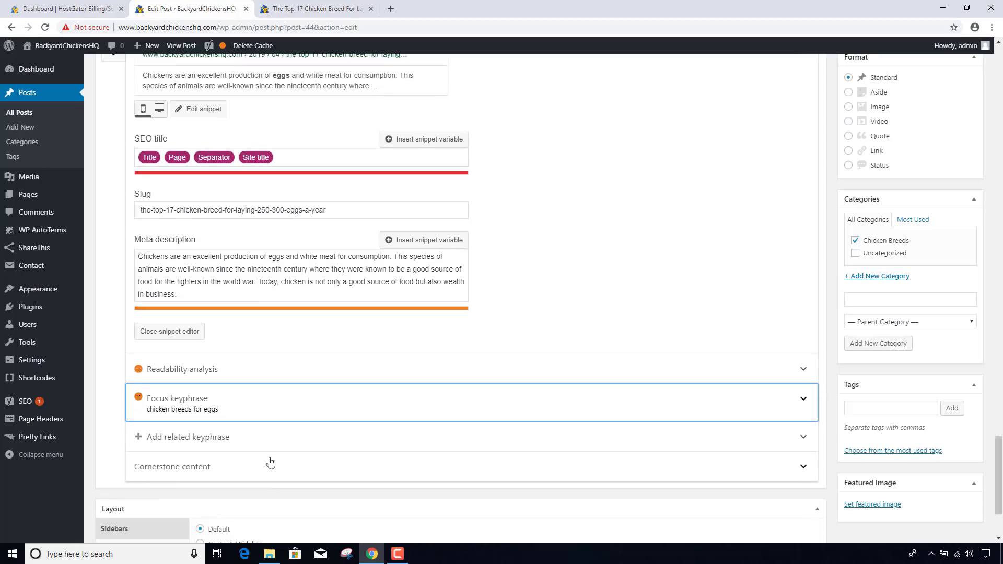
pyautogui.scroll(-2, 829, 366)
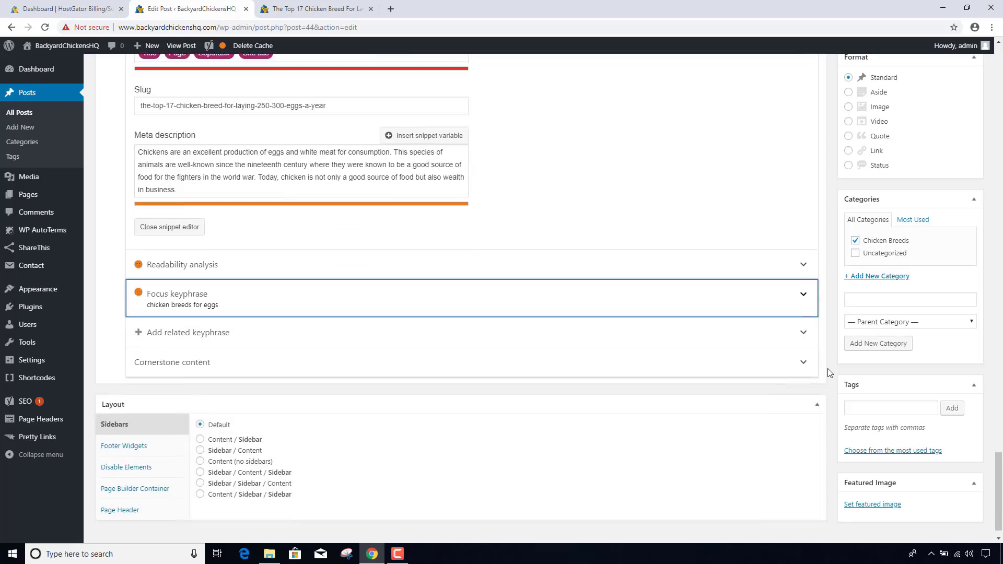
pyautogui.scroll(3, 828, 372)
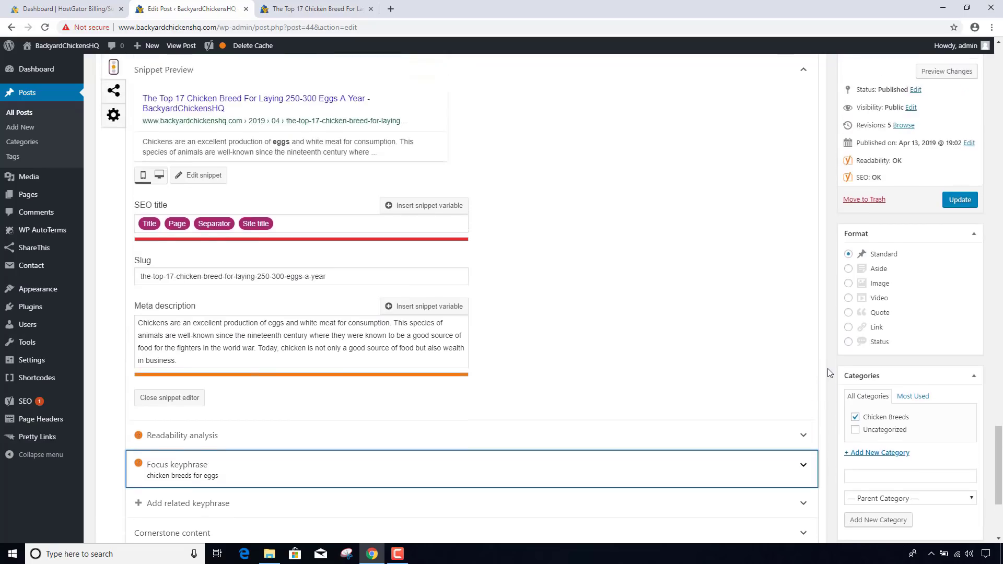
pyautogui.scroll(-1, 828, 369)
pyautogui.scroll(2, 827, 368)
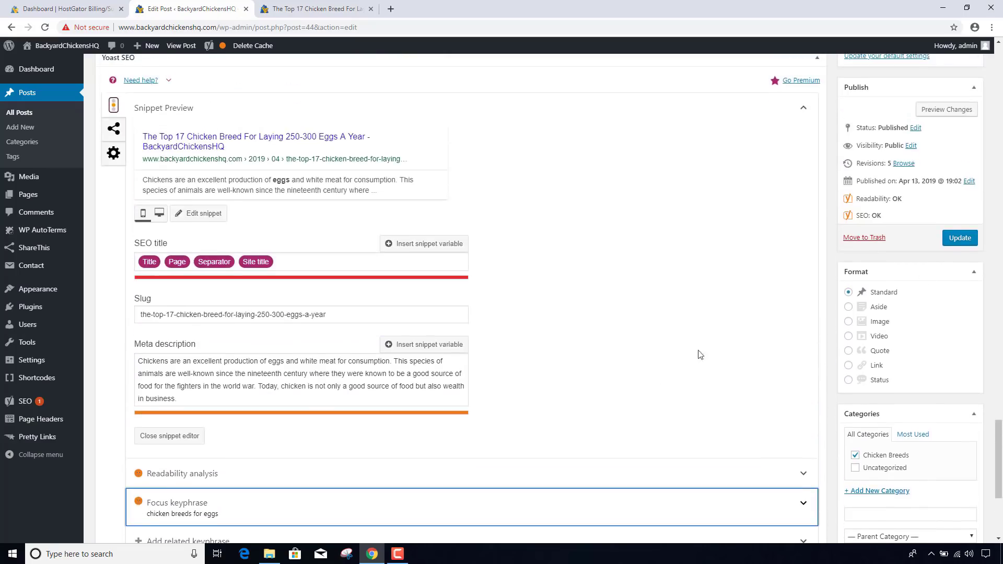
pyautogui.scroll(-2, 554, 399)
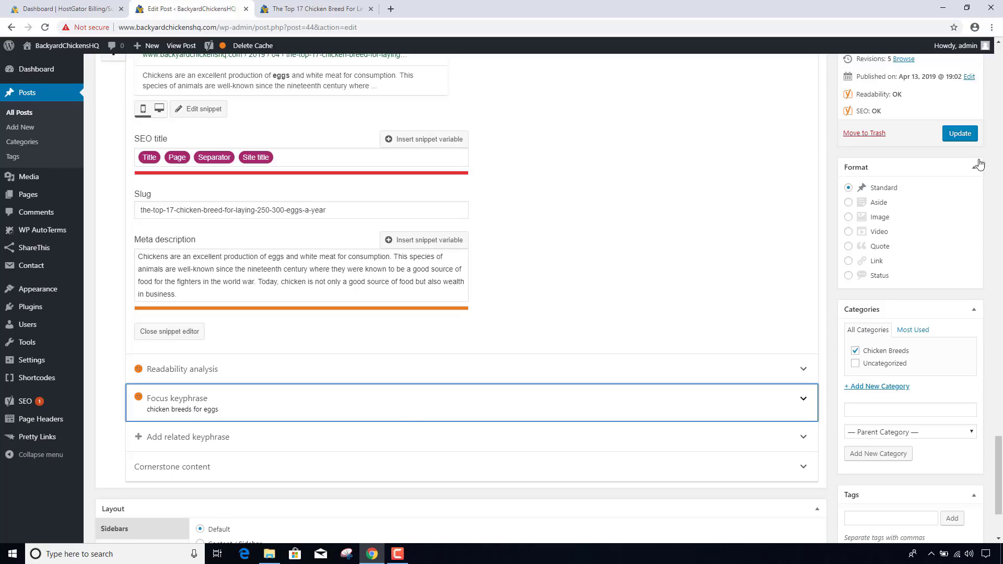
# - Update the post to save the new meta description and focus keyphrase
pyautogui.click(961, 138)
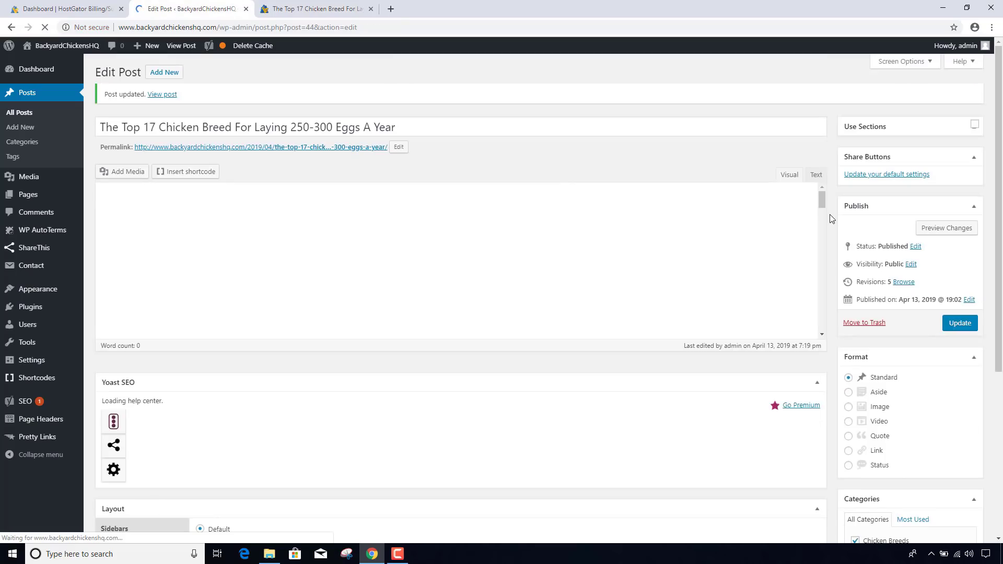
pyautogui.scroll(-2, 846, 217)
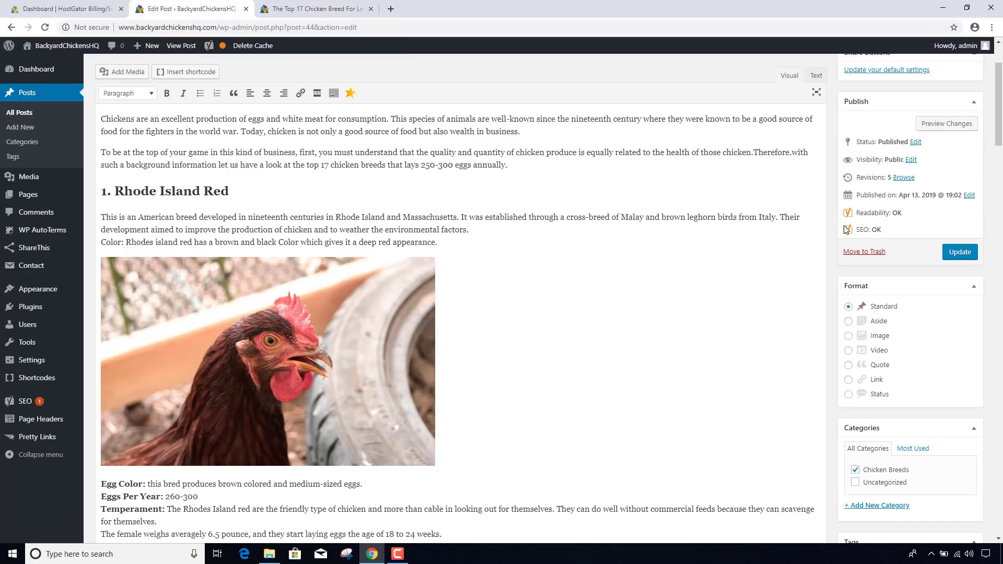
pyautogui.scroll(-2, 831, 230)
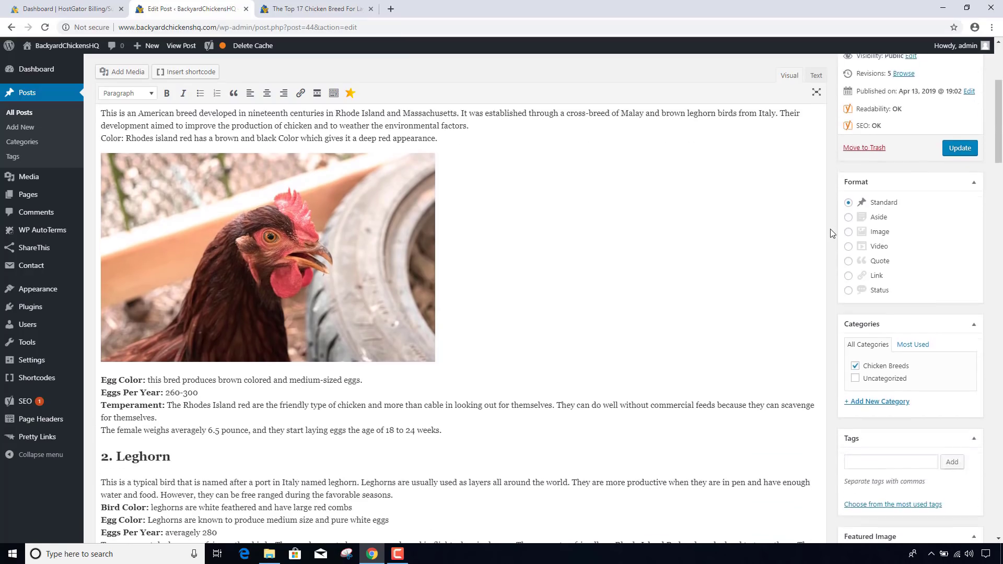
pyautogui.scroll(3, 831, 230)
pyautogui.scroll(-15, 831, 233)
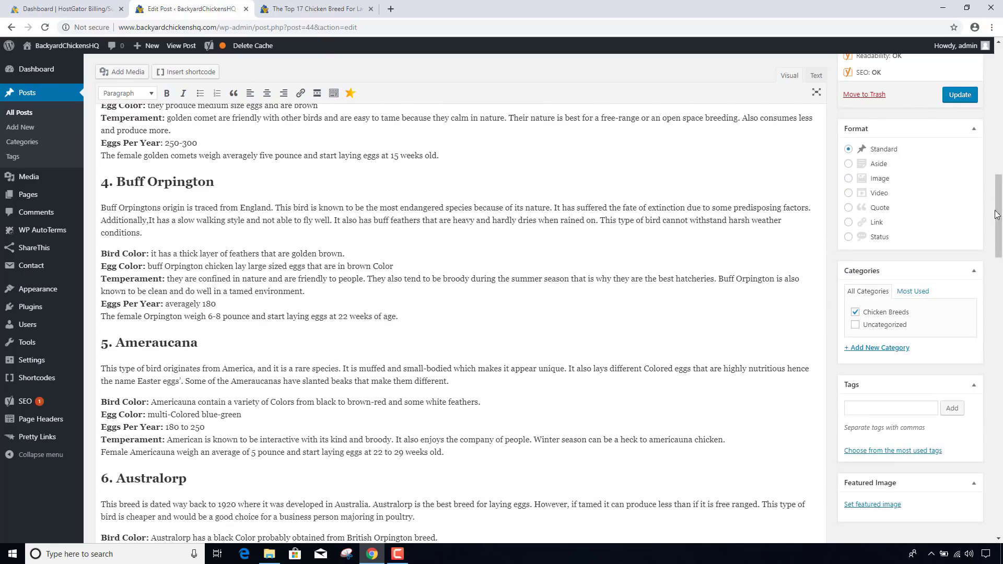
pyautogui.moveTo(998, 216); pyautogui.dragTo(998, 470)
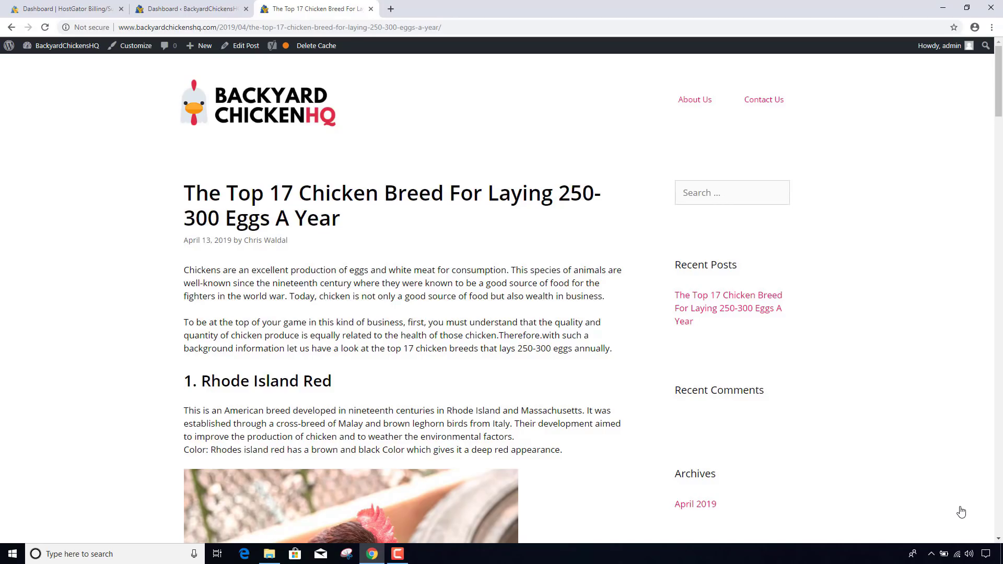
# - Open About Us, open Contact Us in a new tab, then review the About Us page
pyautogui.click(701, 104)
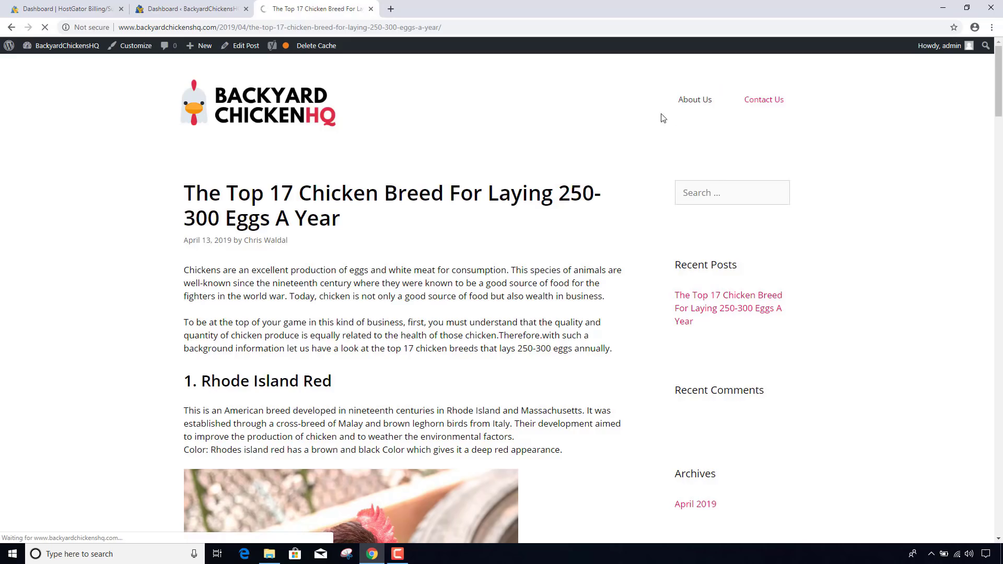
pyautogui.keyDown('ctrl'); pyautogui.click(762, 101); pyautogui.keyUp('ctrl')
pyautogui.click(449, 13)
pyautogui.click(327, 12)
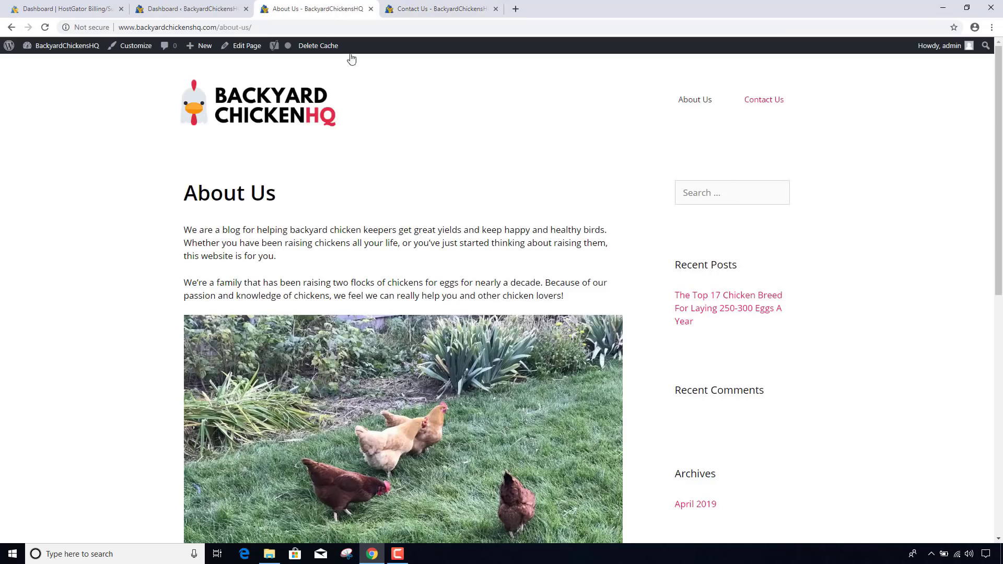
pyautogui.scroll(-1, 484, 137)
pyautogui.scroll(1, 483, 133)
pyautogui.scroll(-1, 673, 207)
pyautogui.scroll(-2, 680, 398)
pyautogui.scroll(-4, 741, 347)
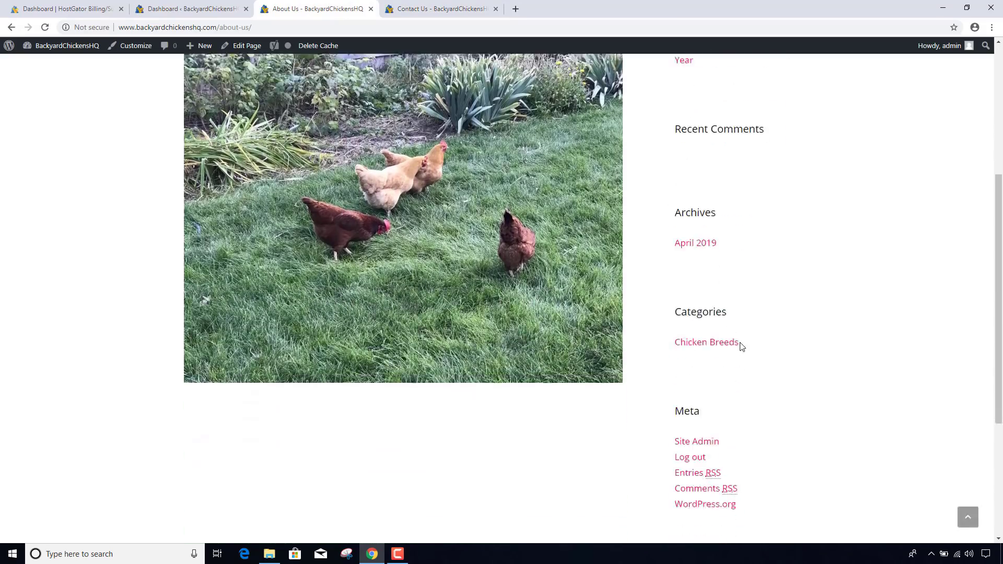
pyautogui.scroll(-1, 742, 347)
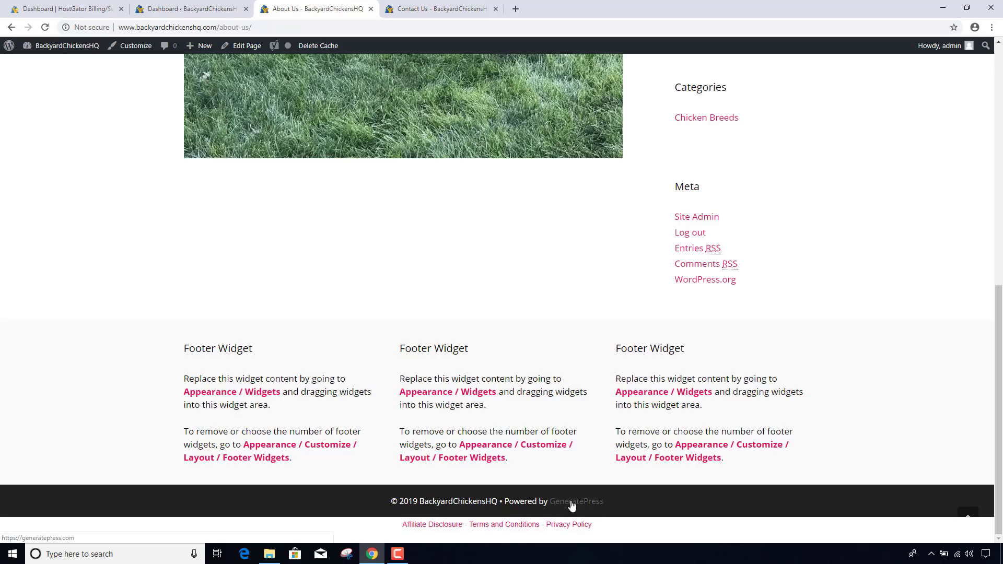
pyautogui.scroll(7, 591, 491)
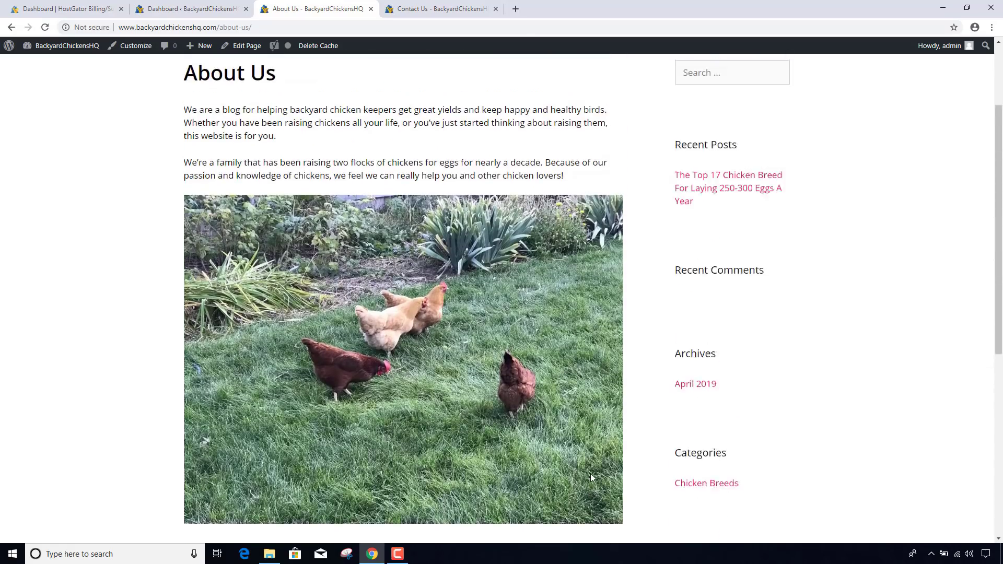
pyautogui.scroll(2, 591, 473)
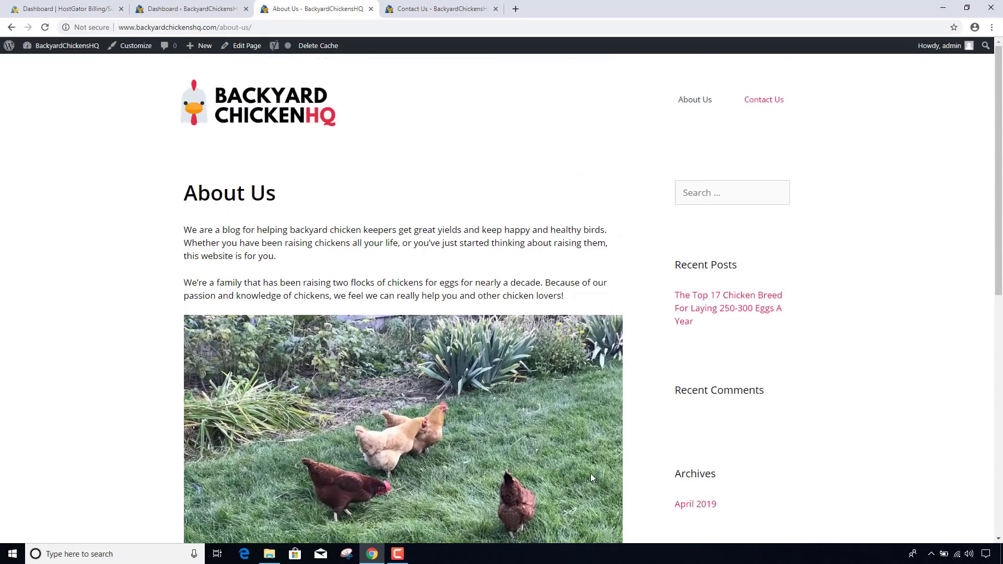
# - Create a new navigation menu named 'Main Menu' under Appearance > Menus
pyautogui.click(184, 7)
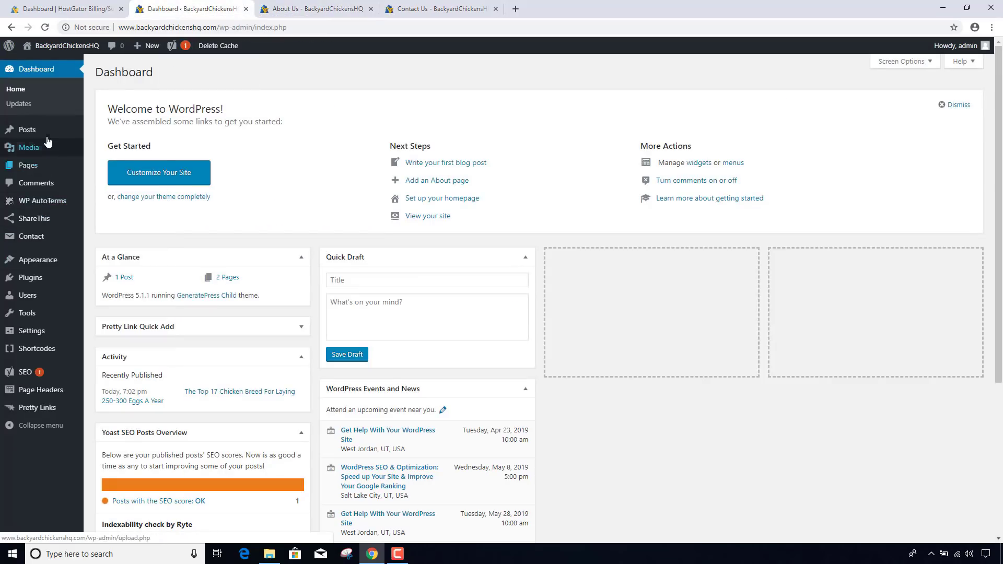
pyautogui.moveTo(46, 138)
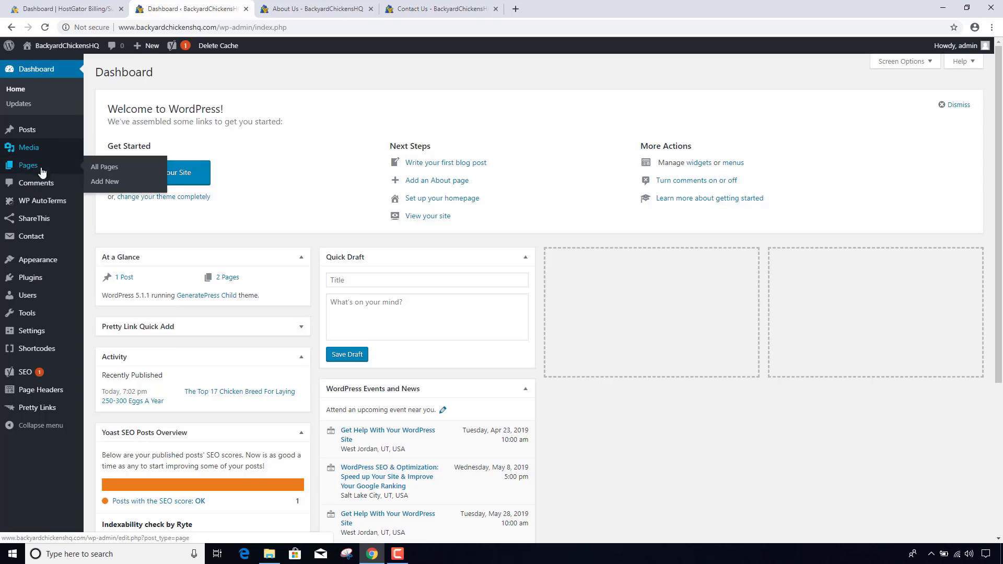
pyautogui.moveTo(42, 261)
pyautogui.click(100, 304)
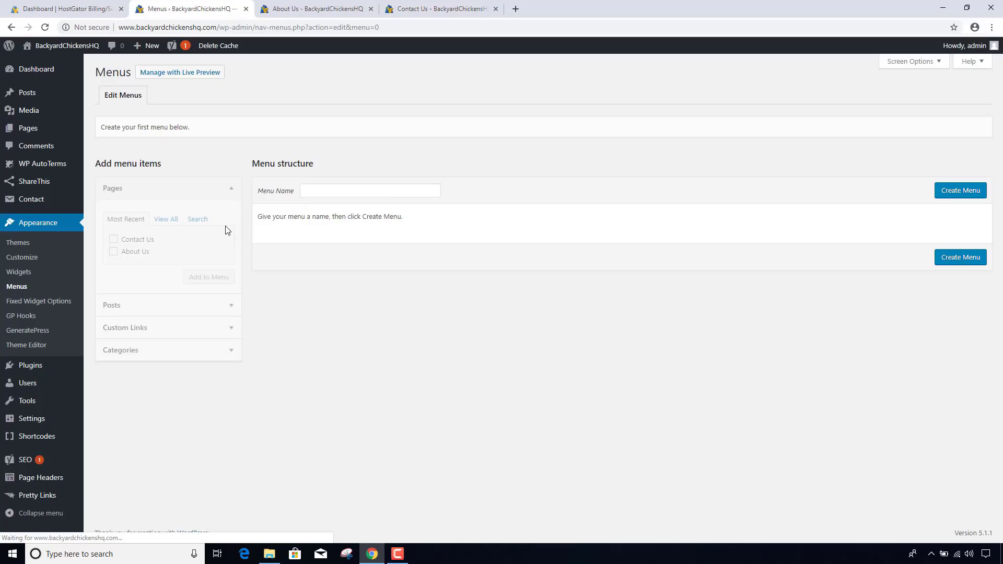
pyautogui.click(333, 190)
pyautogui.write('Main Menu')
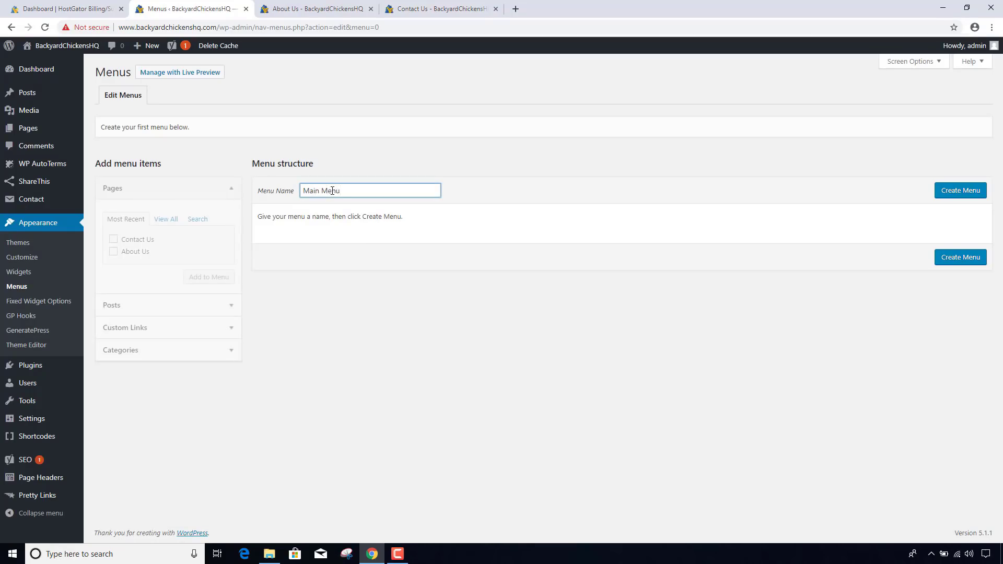
pyautogui.click(959, 193)
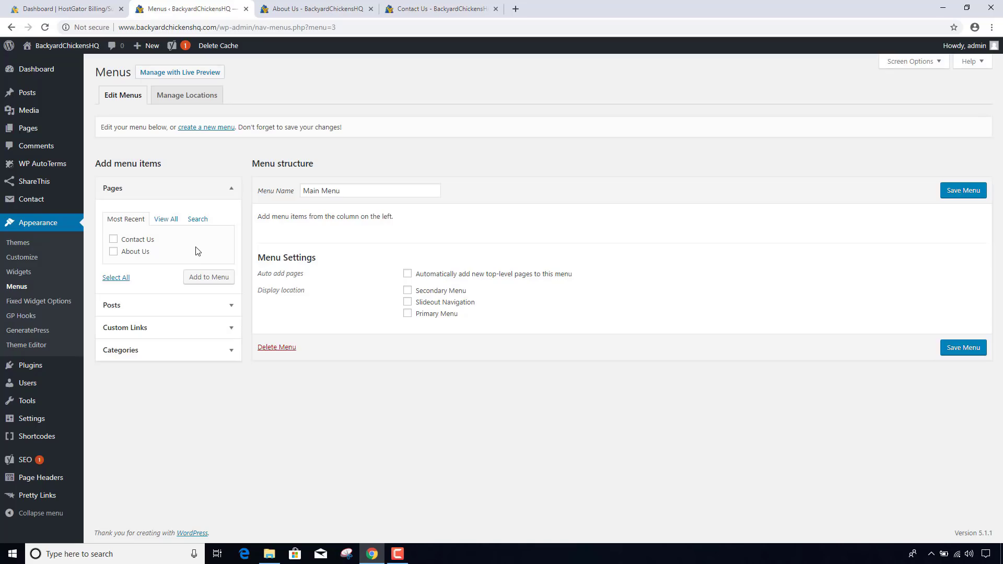
# - Add the About Us and Contact Us pages to Main Menu, with About Us first
pyautogui.click(113, 239)
pyautogui.click(114, 252)
pyautogui.click(208, 278)
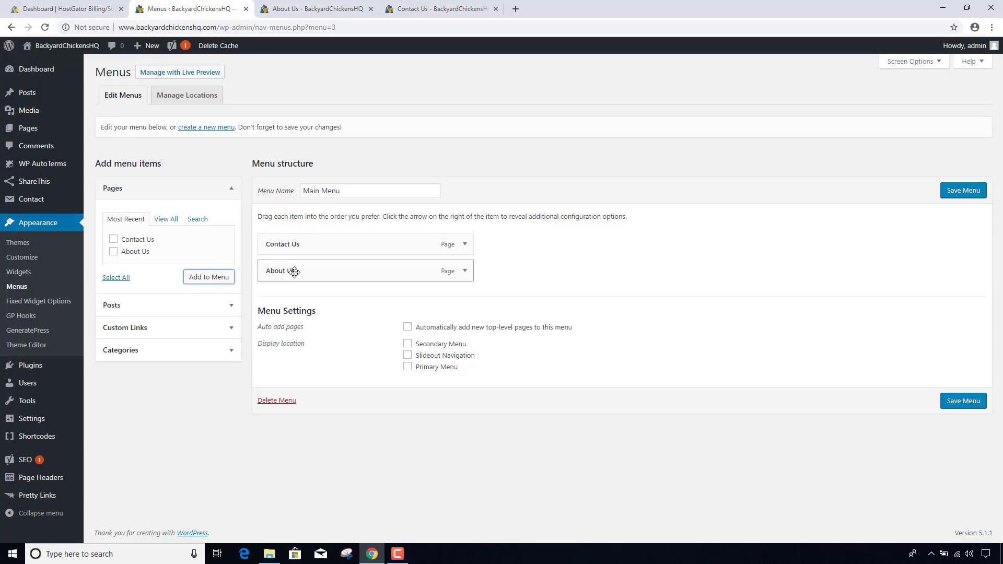
pyautogui.moveTo(294, 271); pyautogui.dragTo(298, 238)
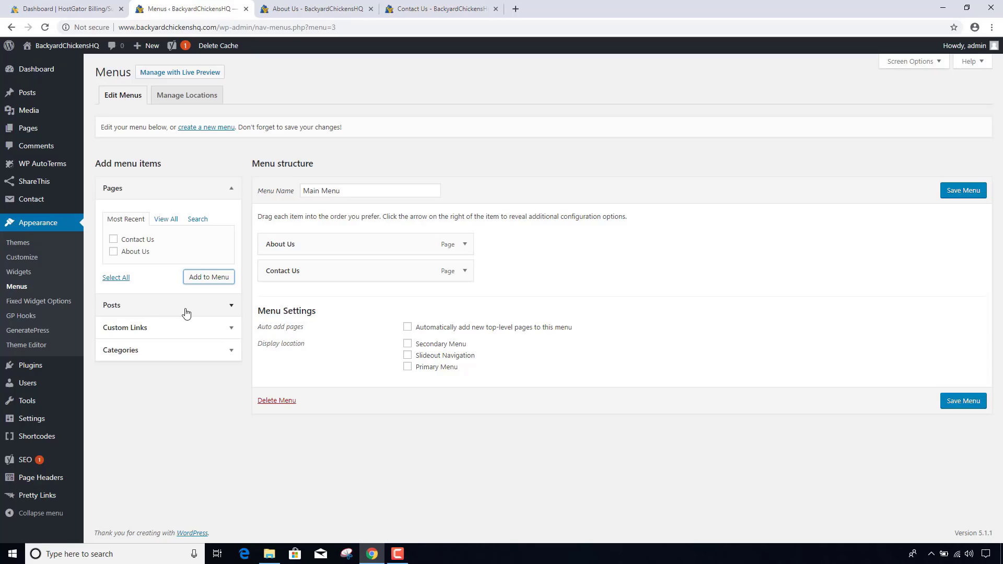
# - Add a custom link with URL '#' labelled 'Blog' to the menu
pyautogui.click(181, 331)
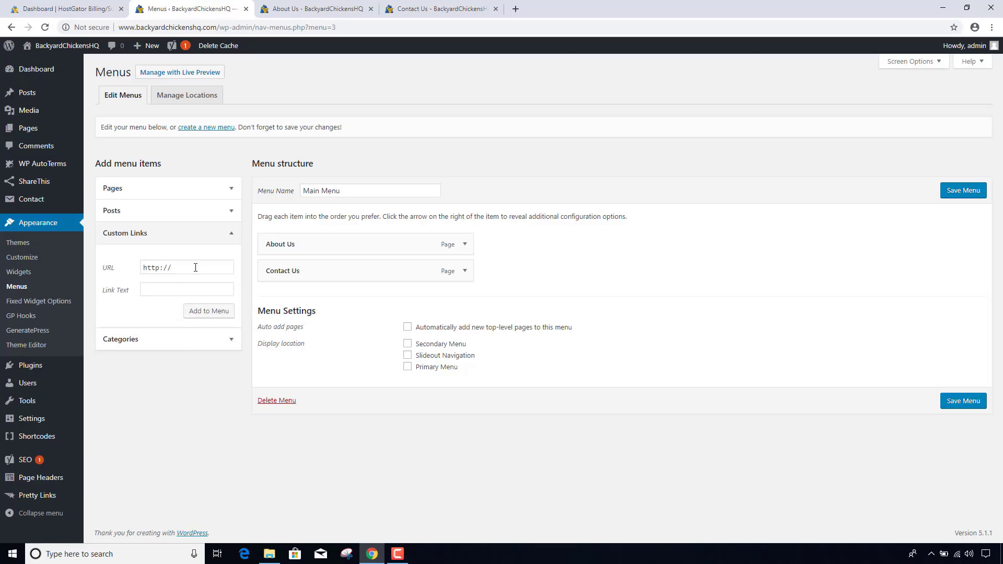
pyautogui.moveTo(196, 267); pyautogui.dragTo(130, 273)
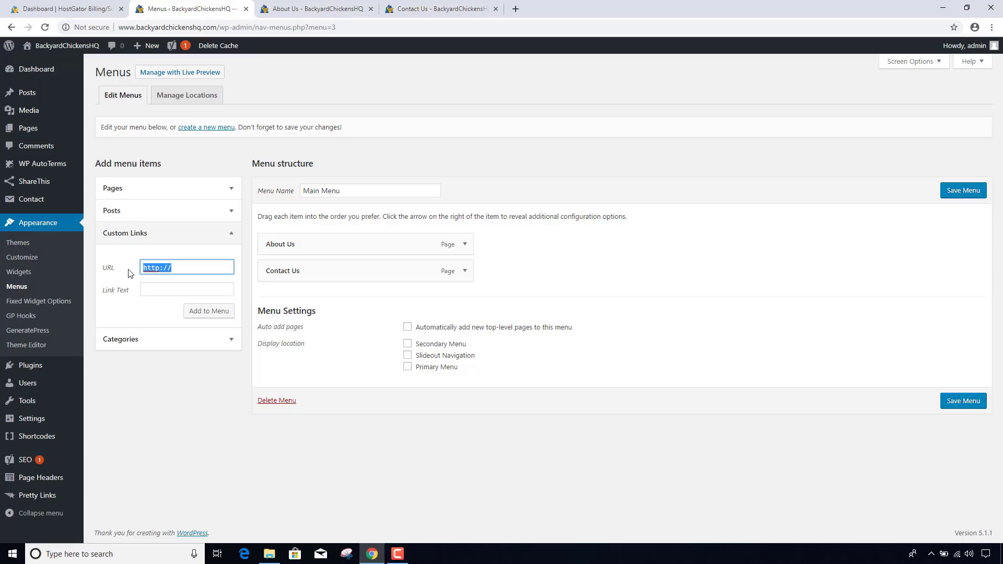
pyautogui.write('#')
pyautogui.click(160, 287)
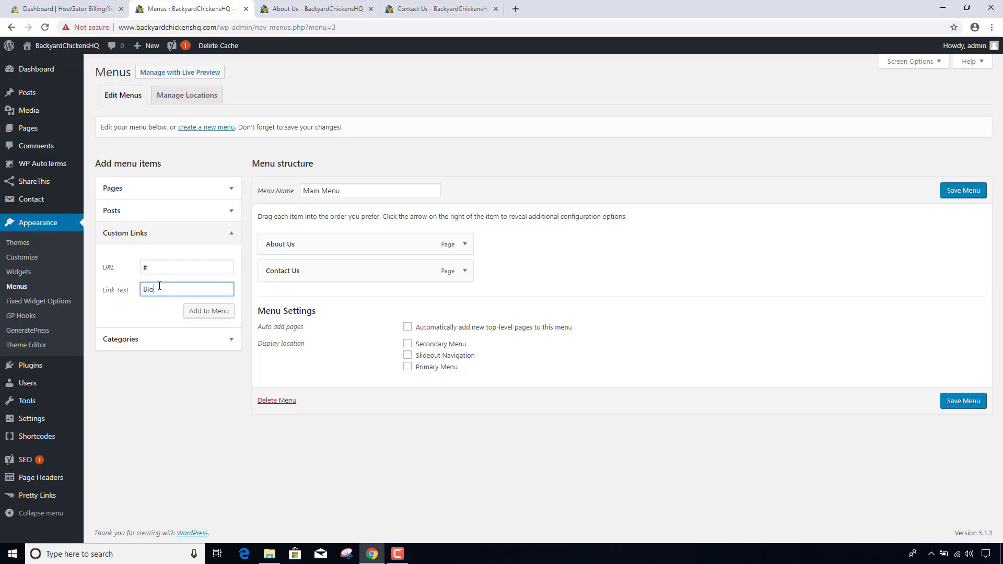
pyautogui.click(210, 312)
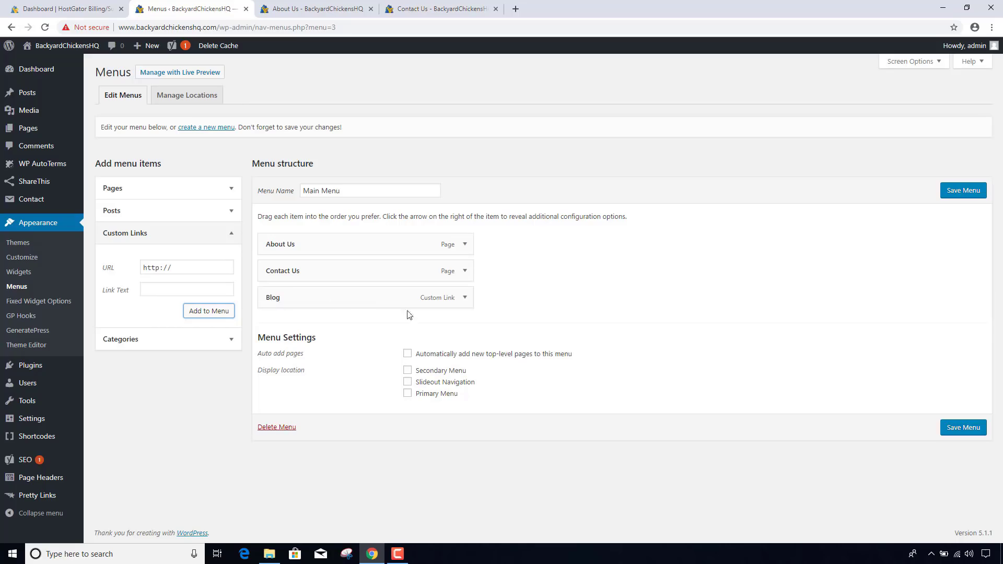
# - Add the Chicken Breeds category nested under Blog and save Main Menu
pyautogui.click(464, 299)
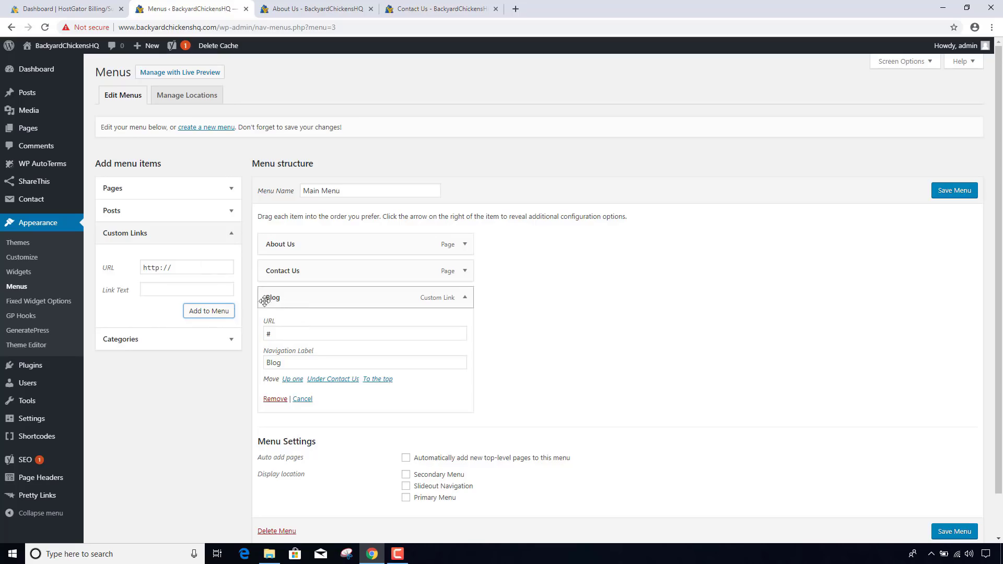
pyautogui.click(164, 340)
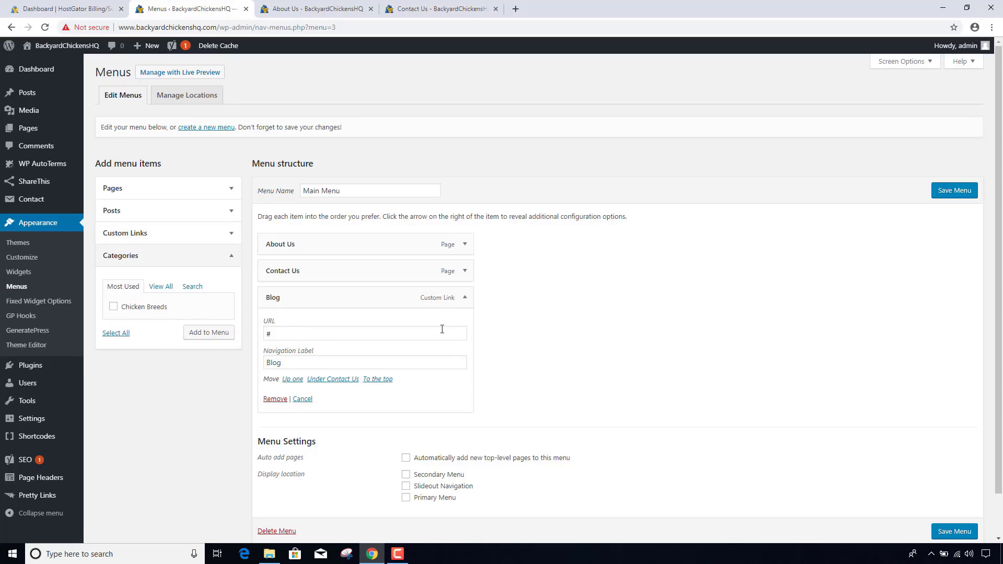
pyautogui.click(465, 298)
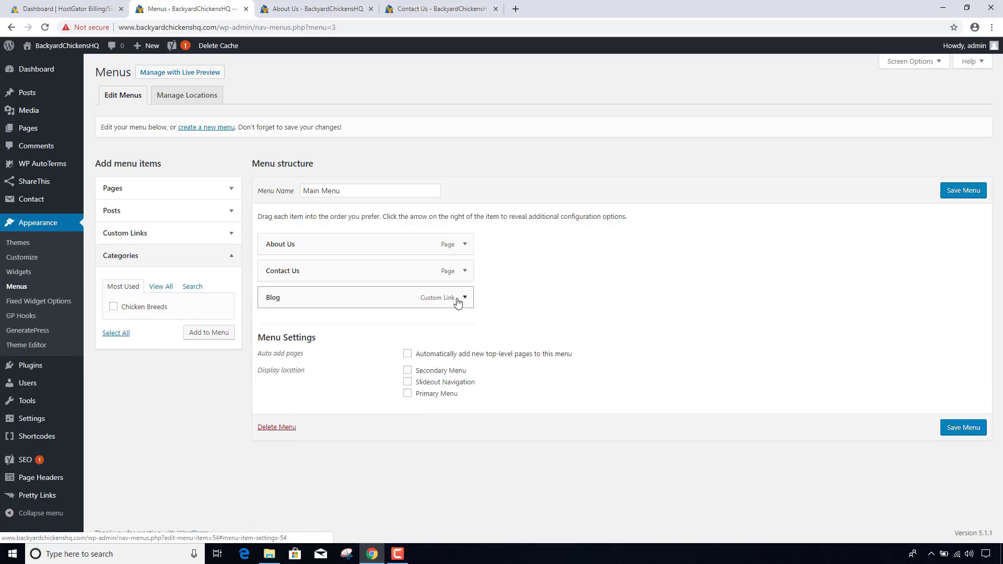
pyautogui.click(114, 308)
pyautogui.click(212, 335)
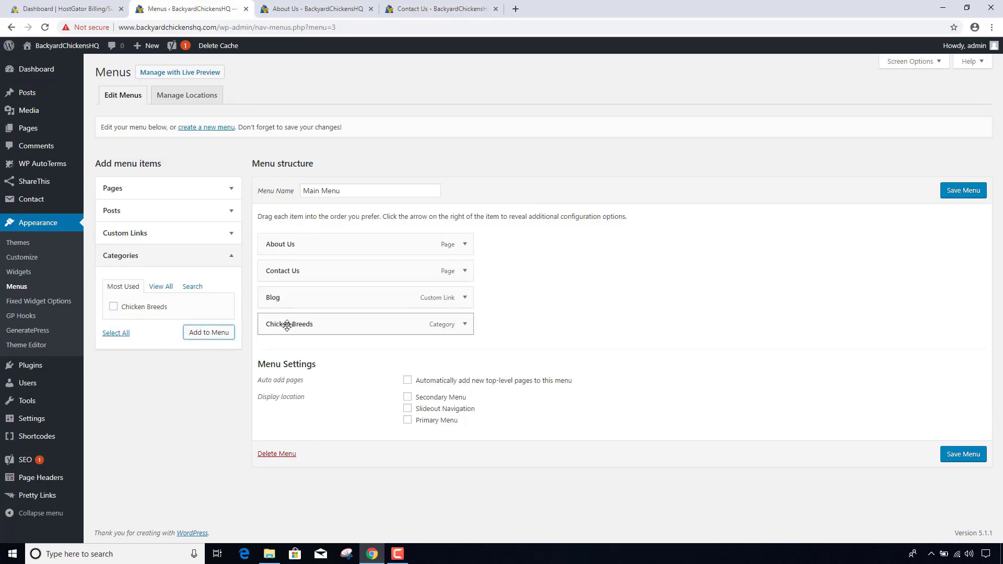
pyautogui.moveTo(287, 324); pyautogui.dragTo(301, 326)
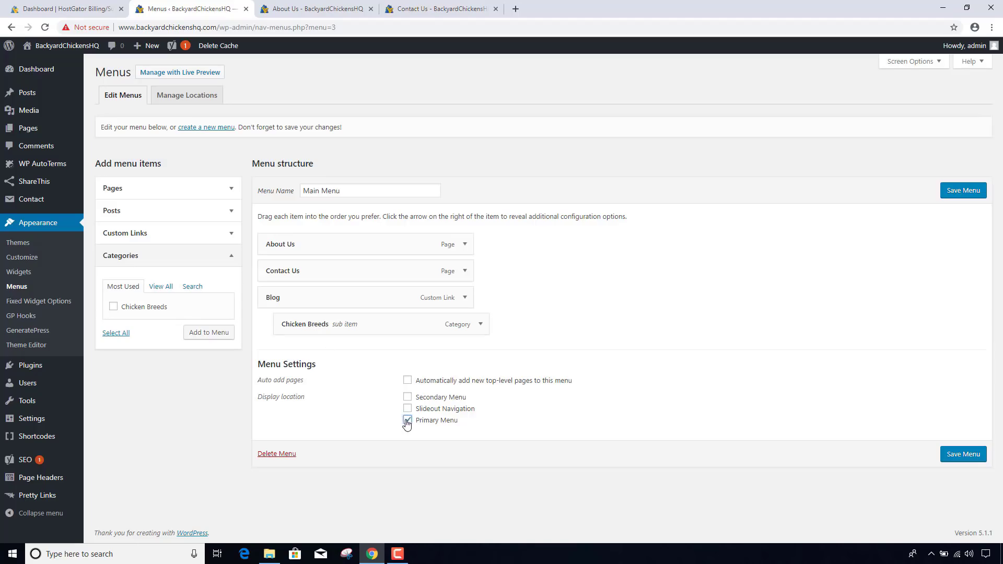
pyautogui.click(966, 192)
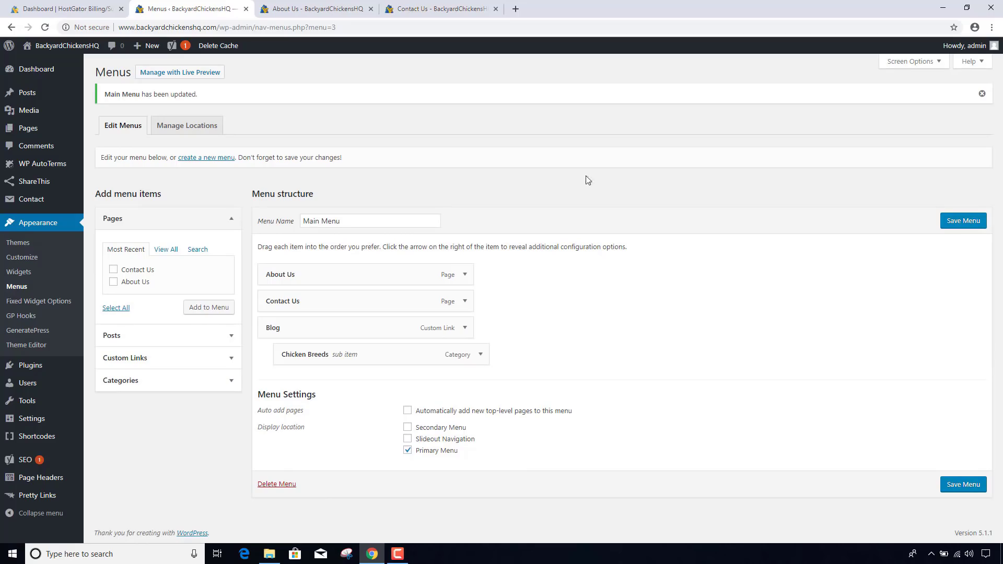
# - Reload the About Us page and open Chicken Breeds from the new Blog menu
pyautogui.click(314, 9)
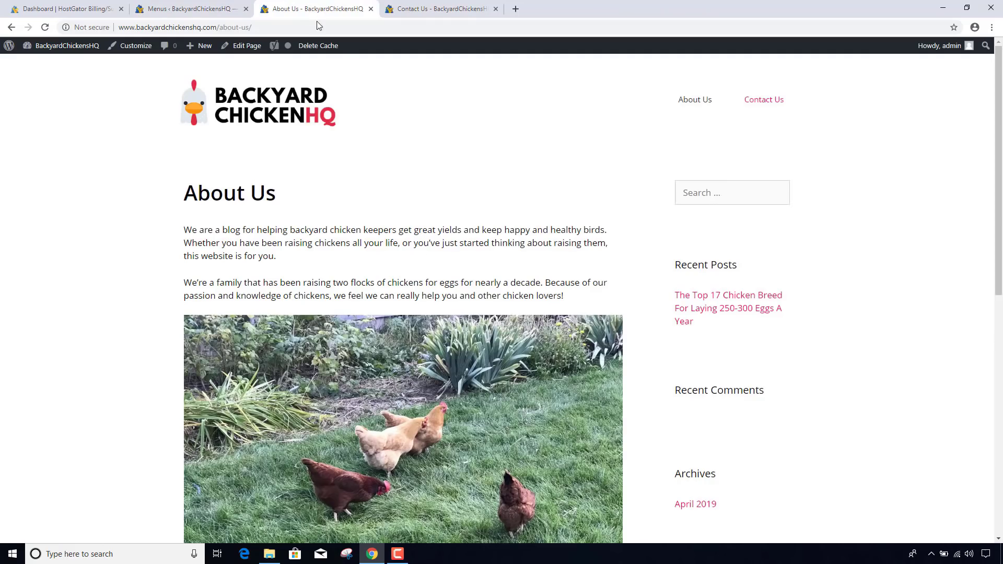
pyautogui.click(320, 25)
pyautogui.press('Return')
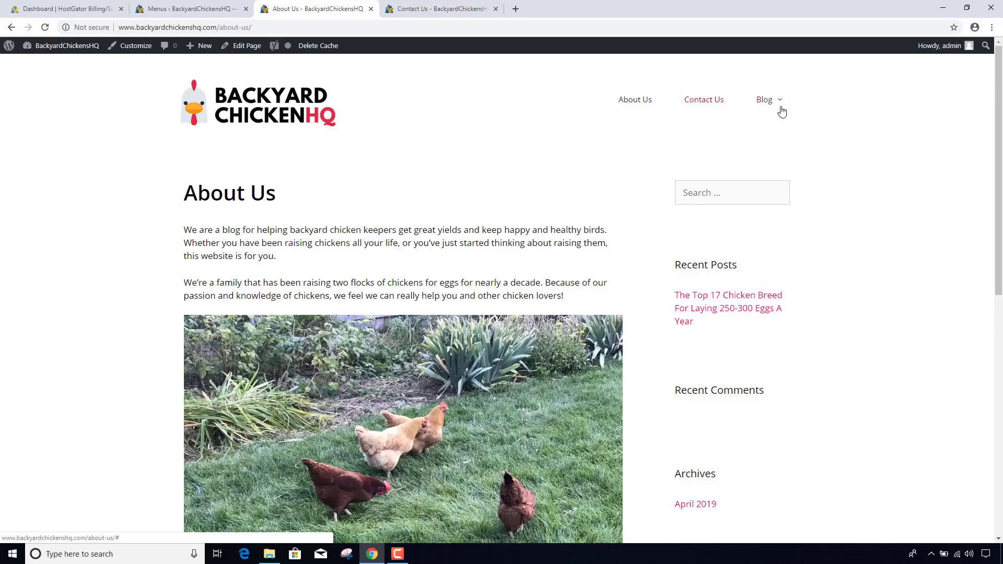
pyautogui.moveTo(781, 108)
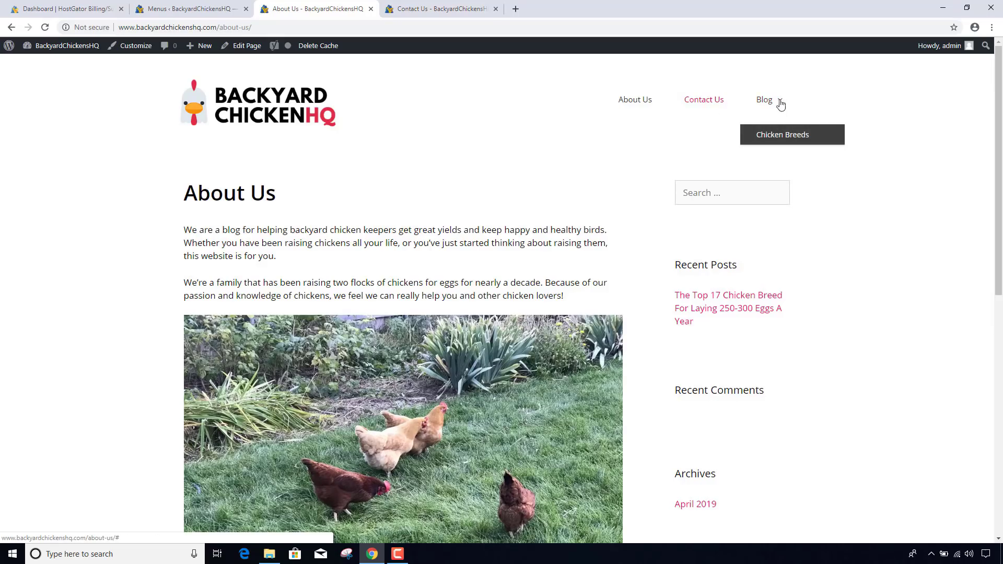
pyautogui.click(783, 139)
# - Scroll through the Chicken Breeds category page, then return to the admin dashboard
pyautogui.scroll(-3, 445, 165)
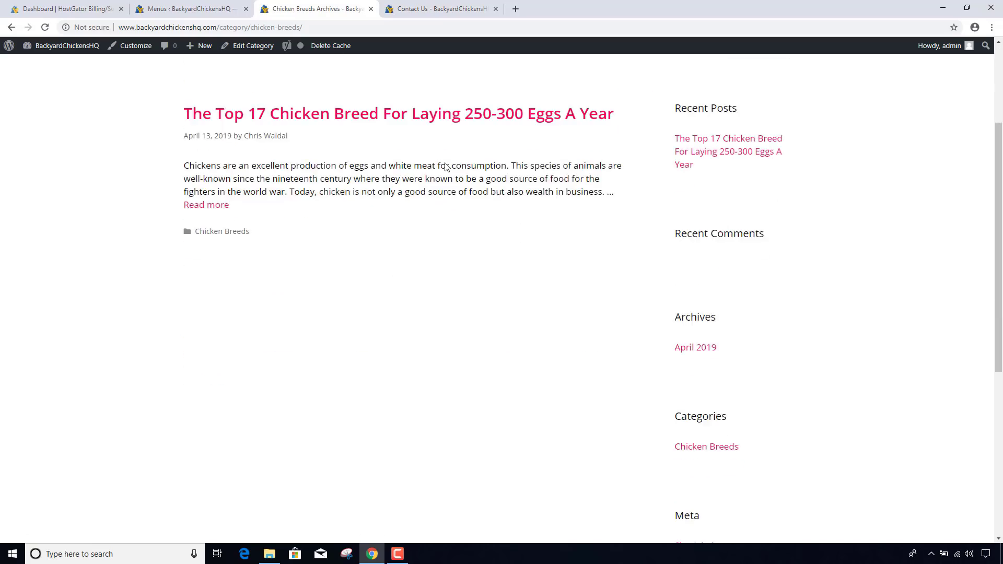
pyautogui.scroll(-6, 418, 221)
pyautogui.scroll(4, 418, 246)
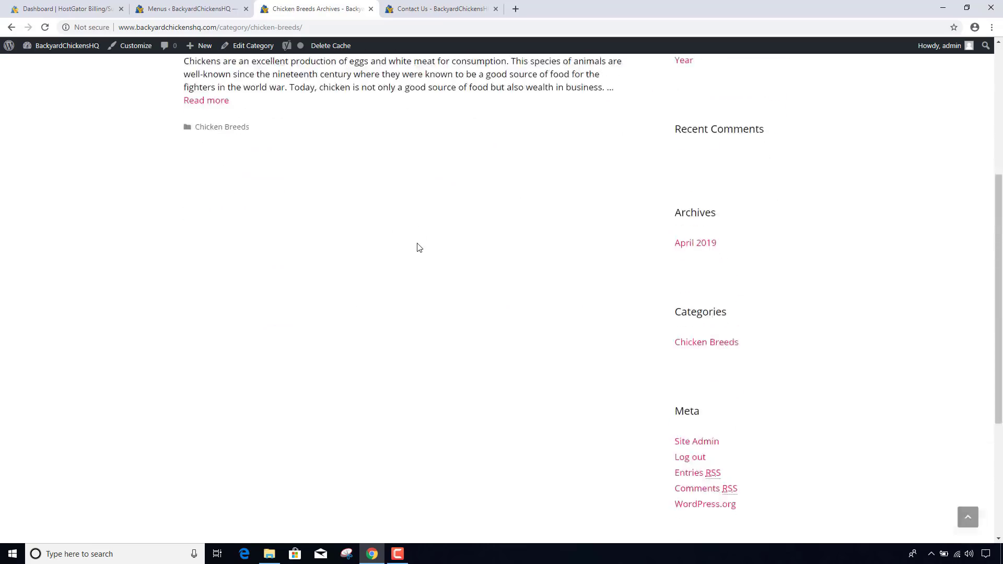
pyautogui.scroll(5, 418, 246)
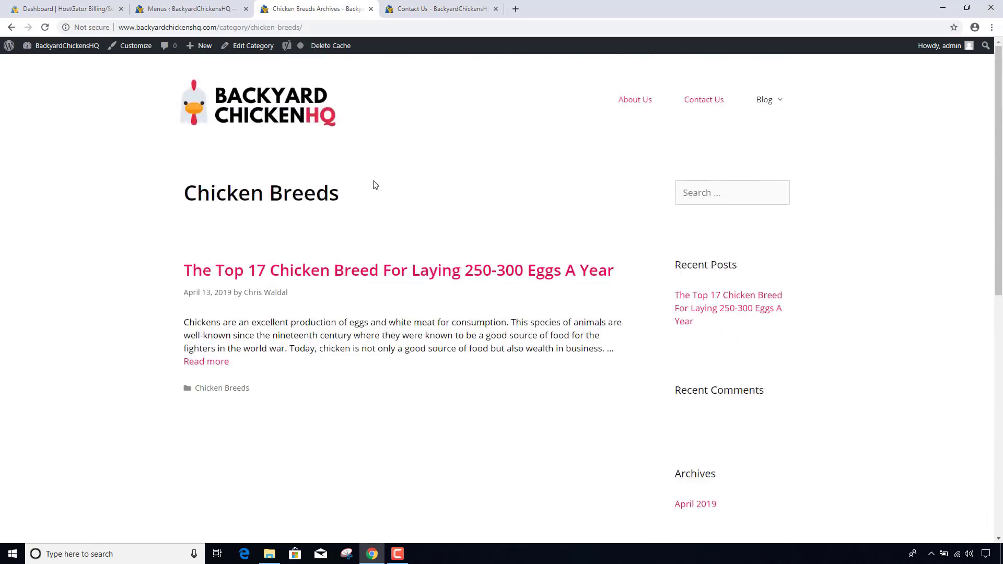
pyautogui.scroll(-5, 375, 185)
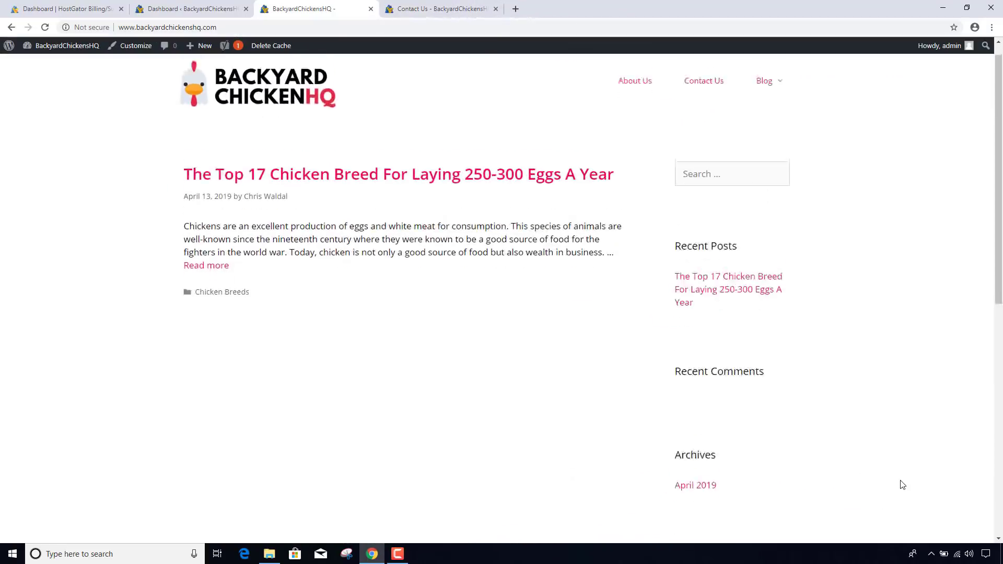
pyautogui.scroll(-3, 899, 480)
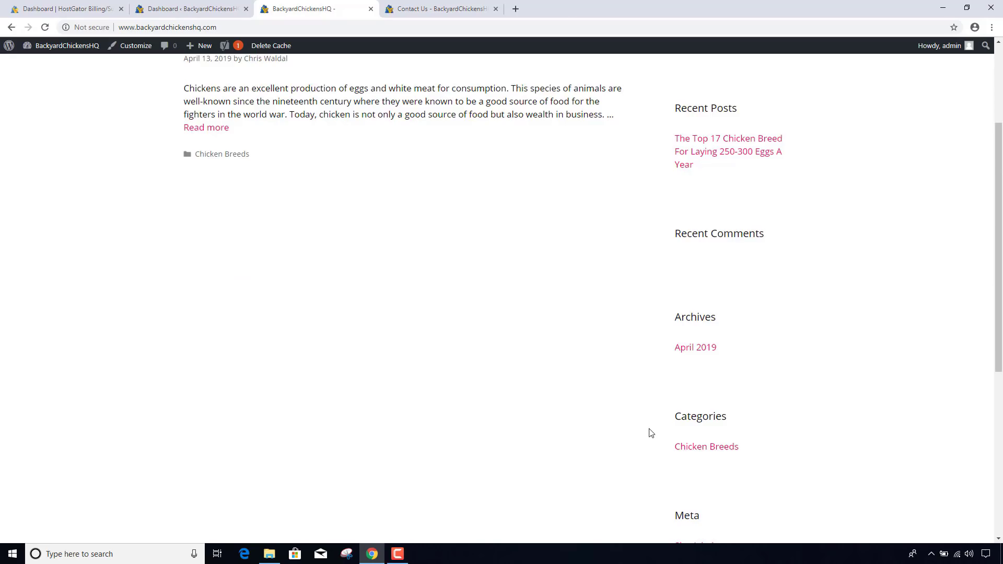
pyautogui.scroll(-2, 650, 444)
pyautogui.scroll(-2, 679, 449)
pyautogui.scroll(5, 818, 384)
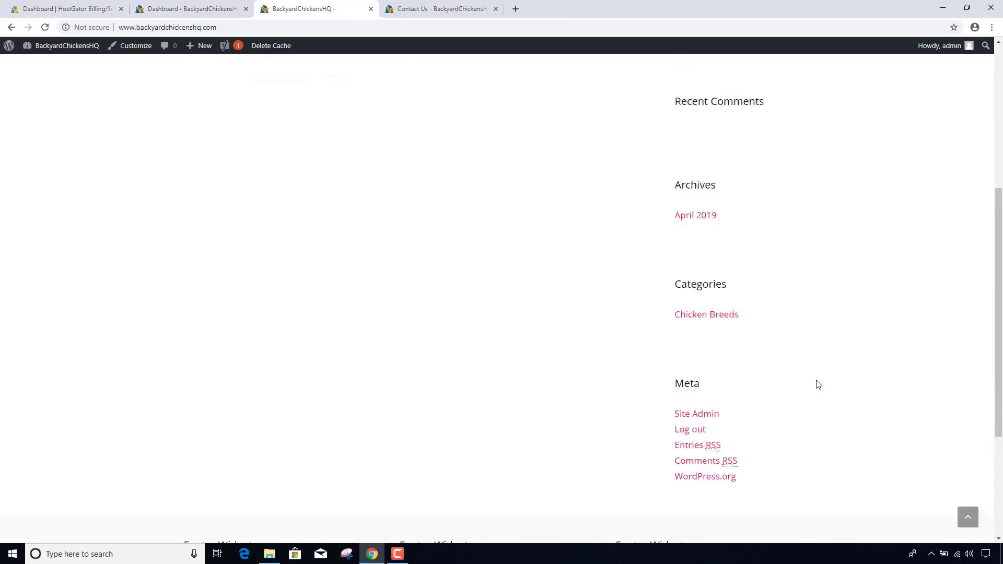
pyautogui.scroll(1, 818, 384)
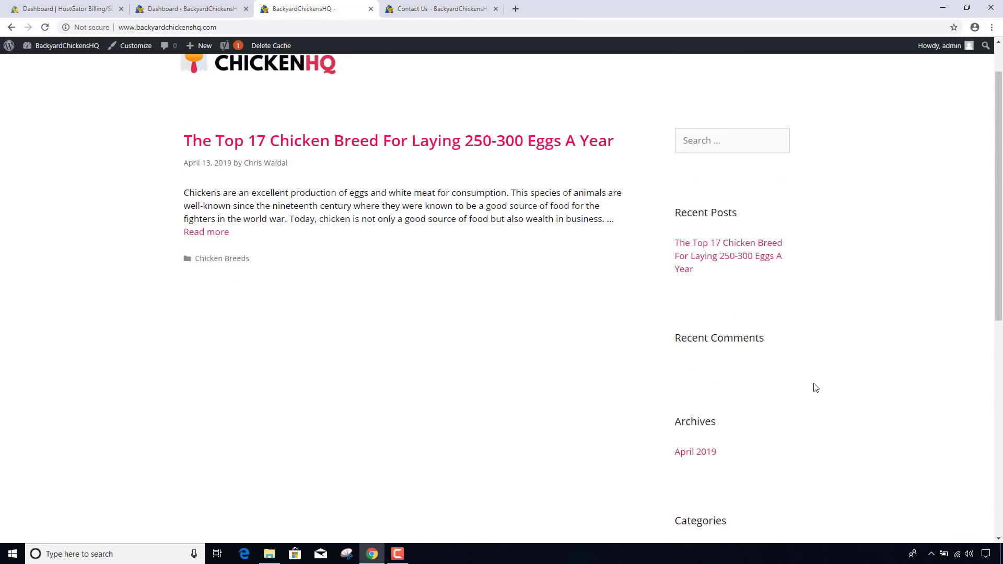
pyautogui.click(203, 8)
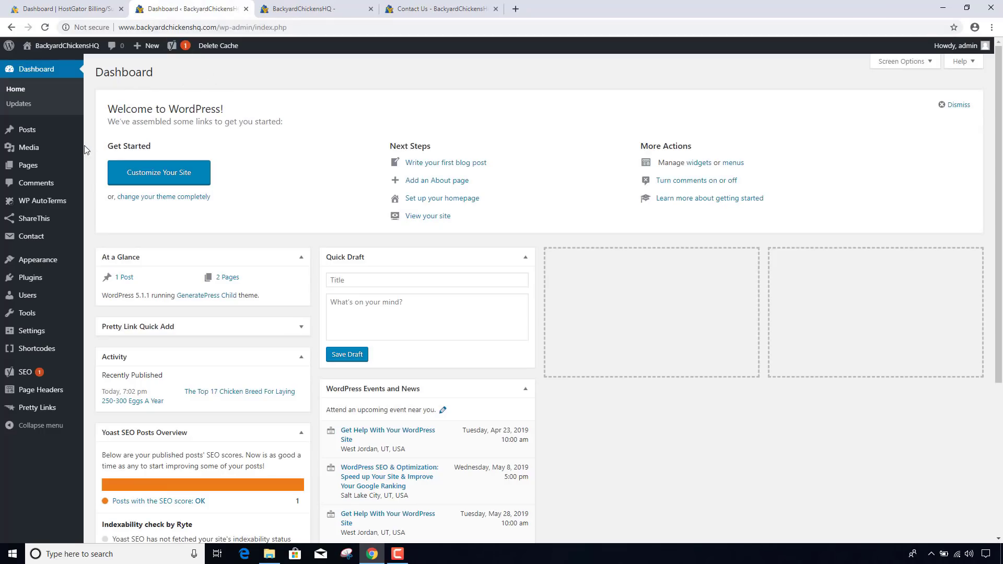
# - Delete the Archives and Meta widgets from the Right Sidebar on the Widgets page
pyautogui.moveTo(36, 265)
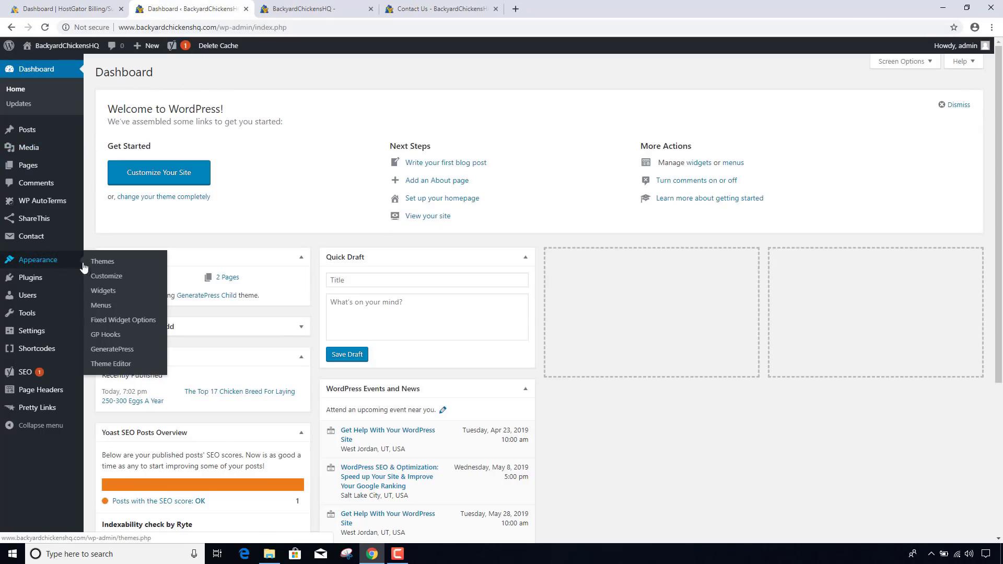
pyautogui.click(103, 293)
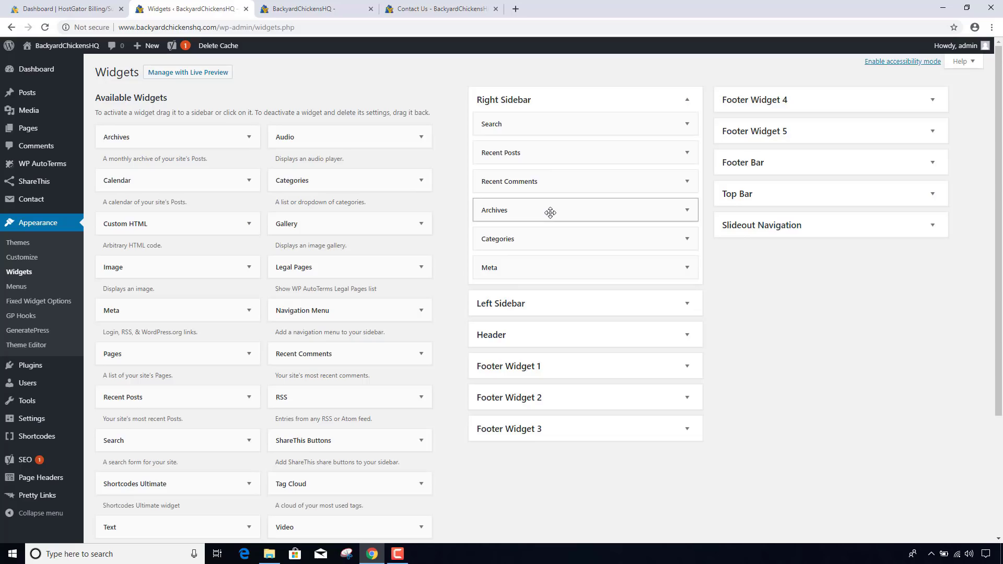
pyautogui.click(677, 208)
pyautogui.click(493, 313)
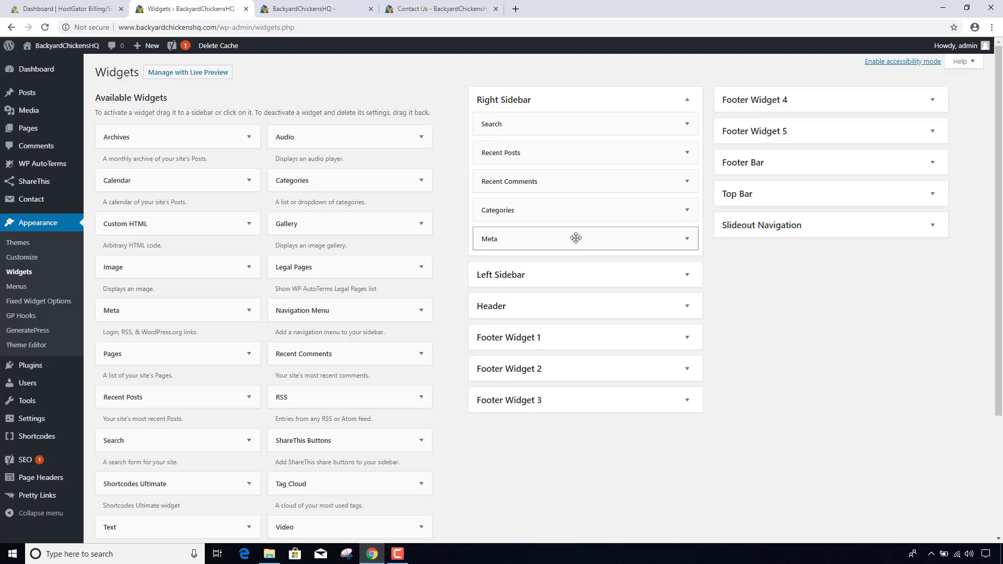
pyautogui.click(576, 238)
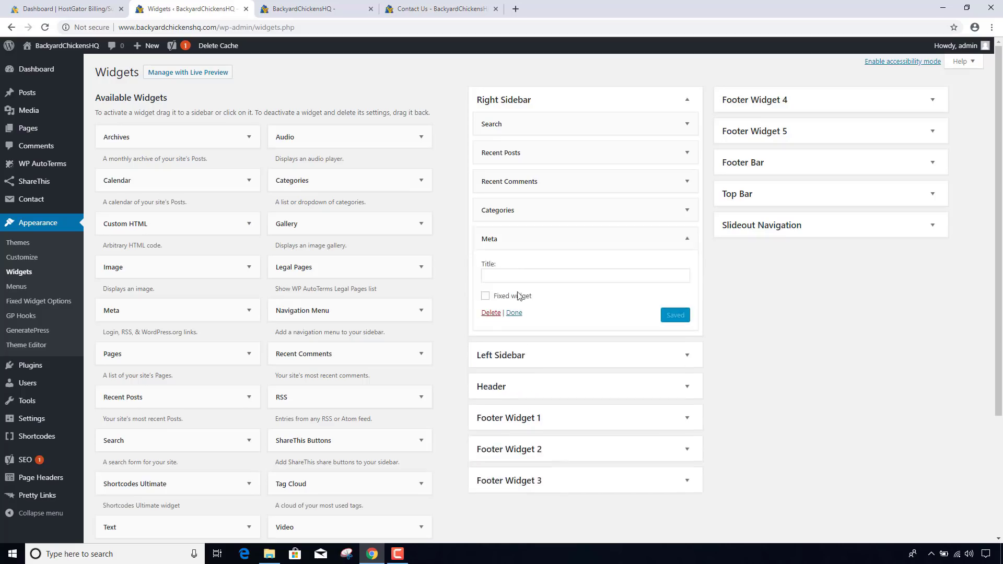
pyautogui.click(491, 313)
# - Check the live sidebar, then delete the Recent Comments widget from the Right Sidebar
pyautogui.click(303, 9)
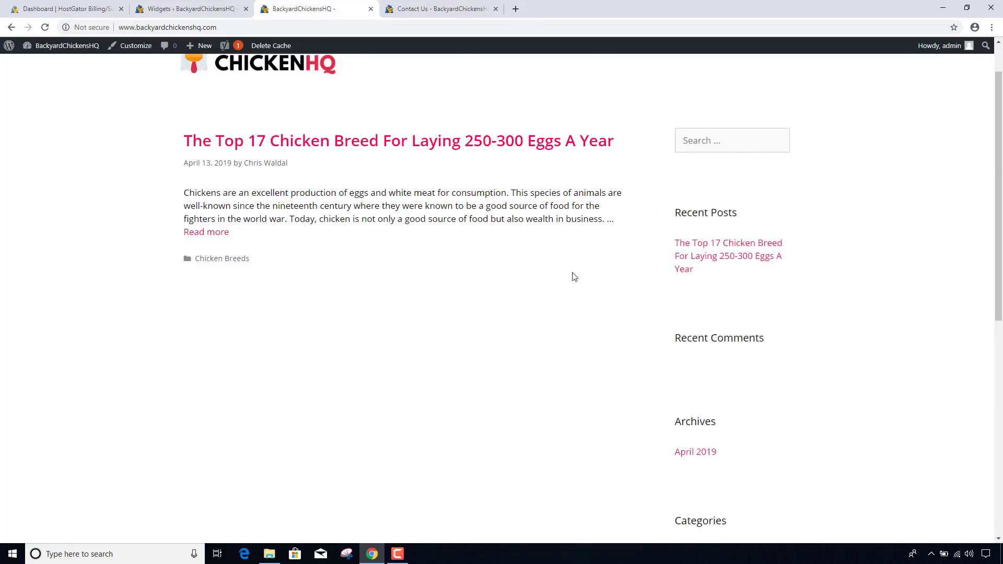
pyautogui.scroll(-7, 623, 322)
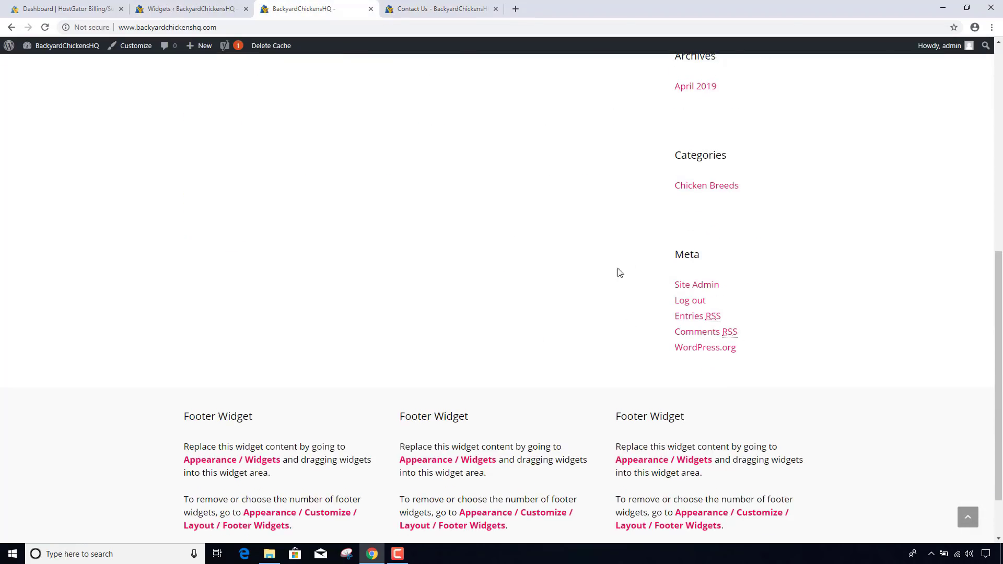
pyautogui.click(179, 11)
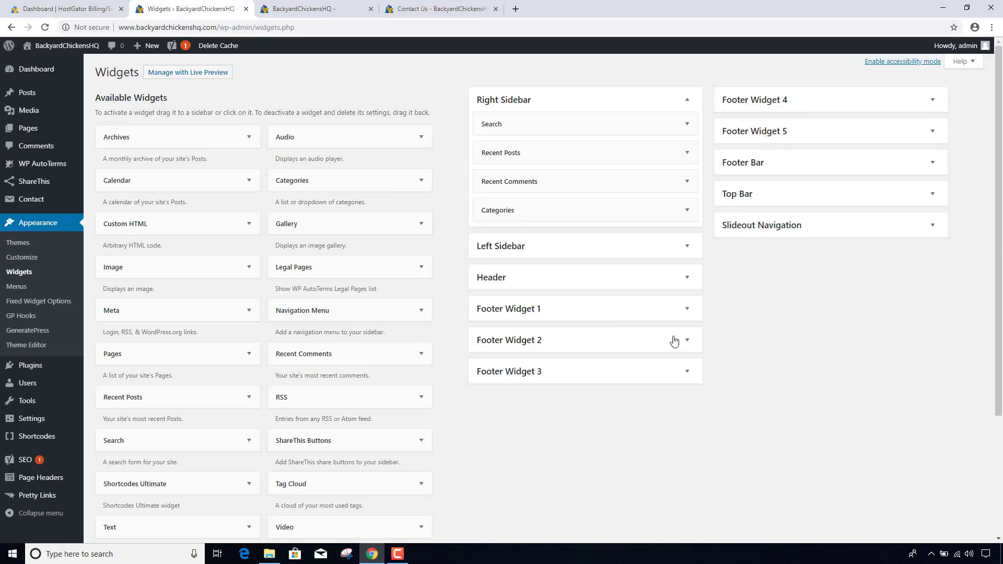
pyautogui.click(560, 184)
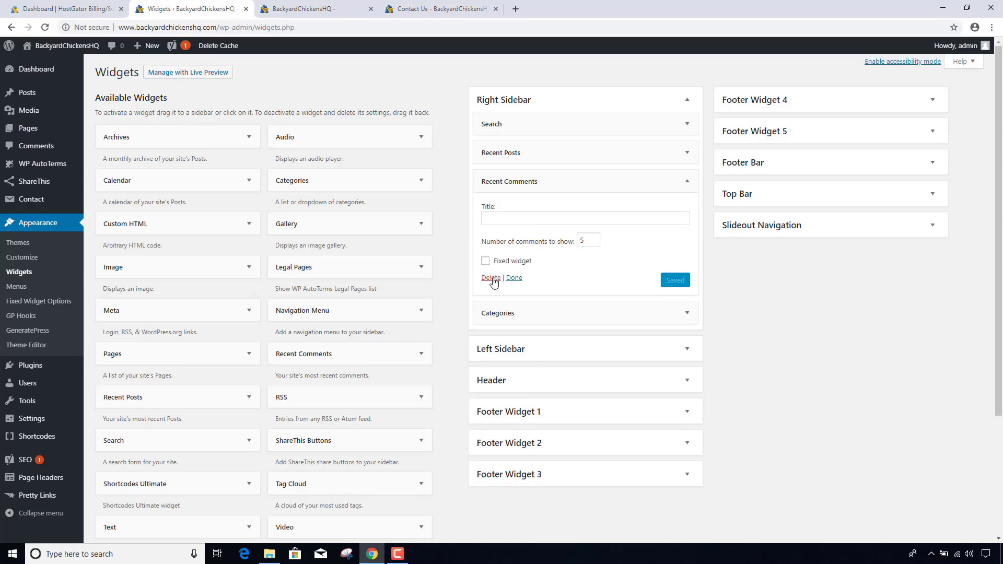
pyautogui.click(492, 279)
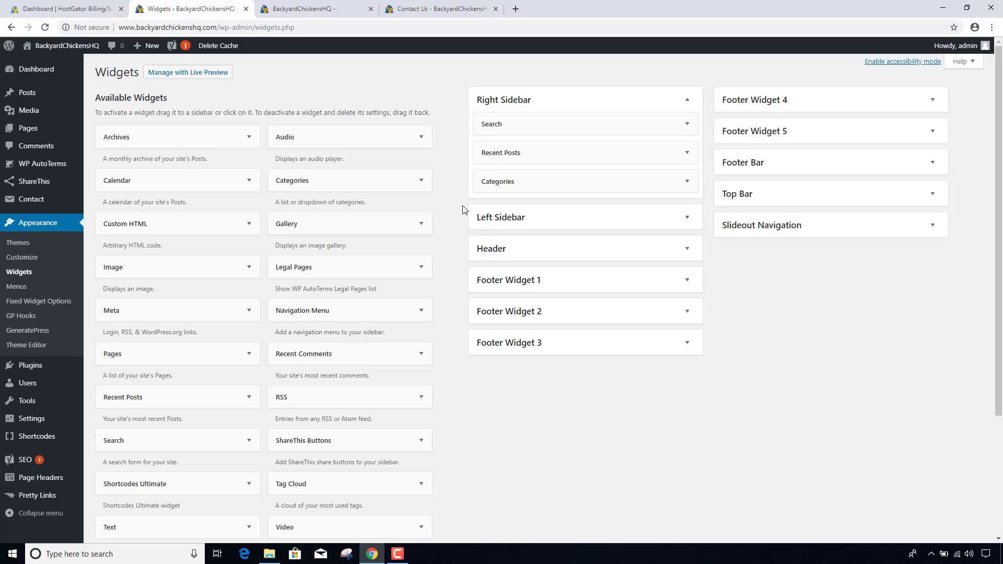
pyautogui.click(324, 9)
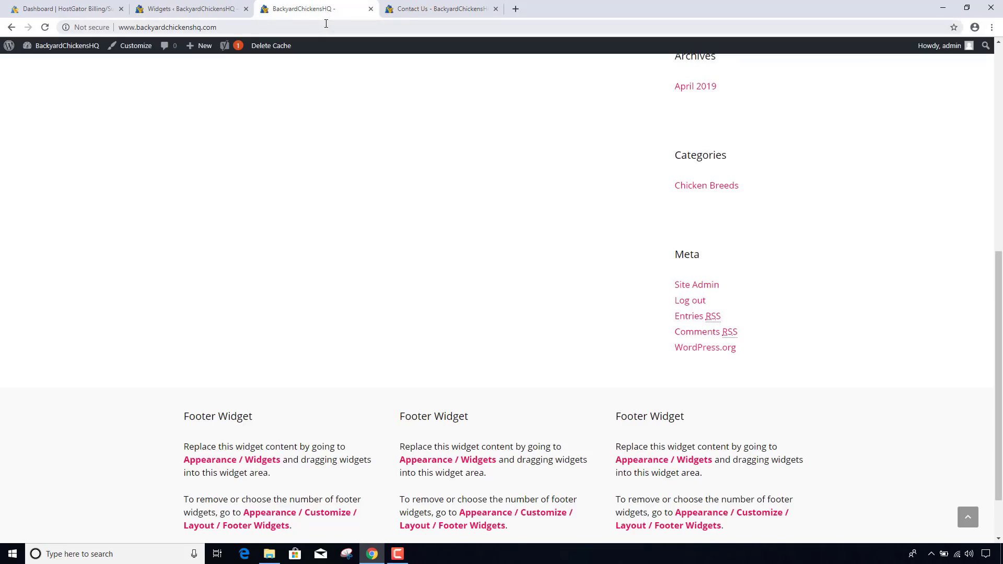
# - Reload the front page, delete the site cache, and verify the updated sidebar
pyautogui.click(326, 23)
pyautogui.press('Return')
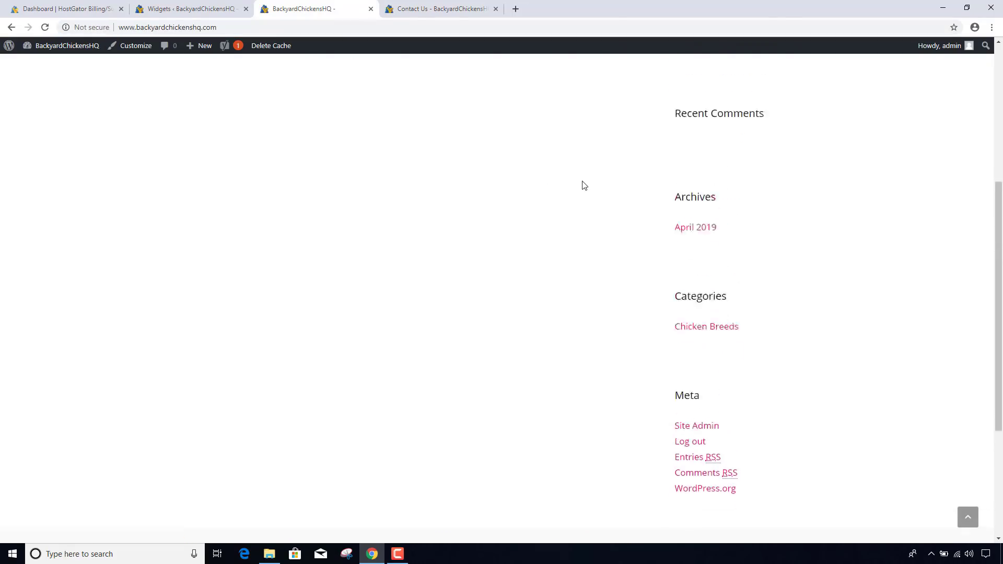
pyautogui.scroll(1, 583, 186)
pyautogui.click(277, 46)
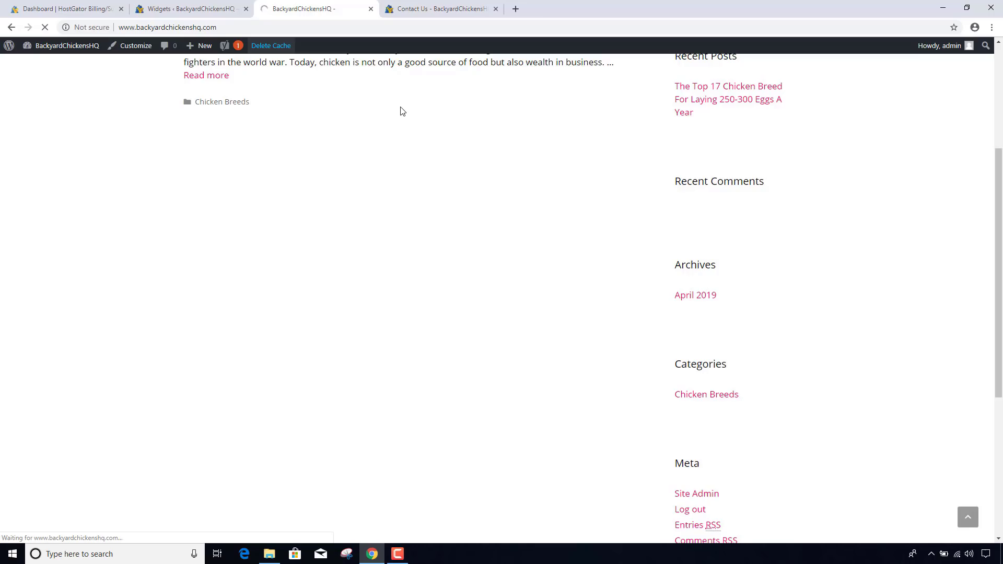
pyautogui.scroll(-2, 402, 111)
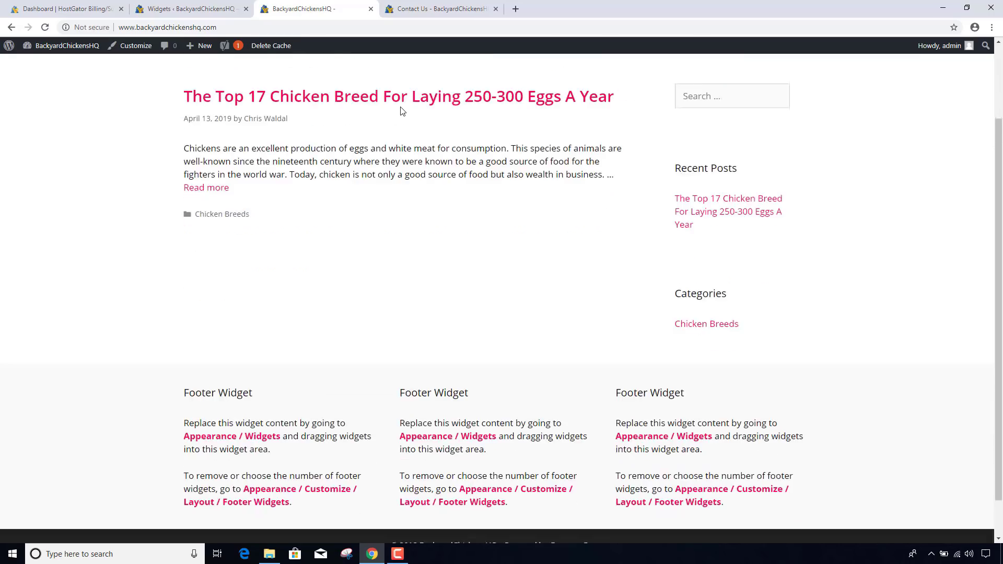
pyautogui.scroll(2, 650, 166)
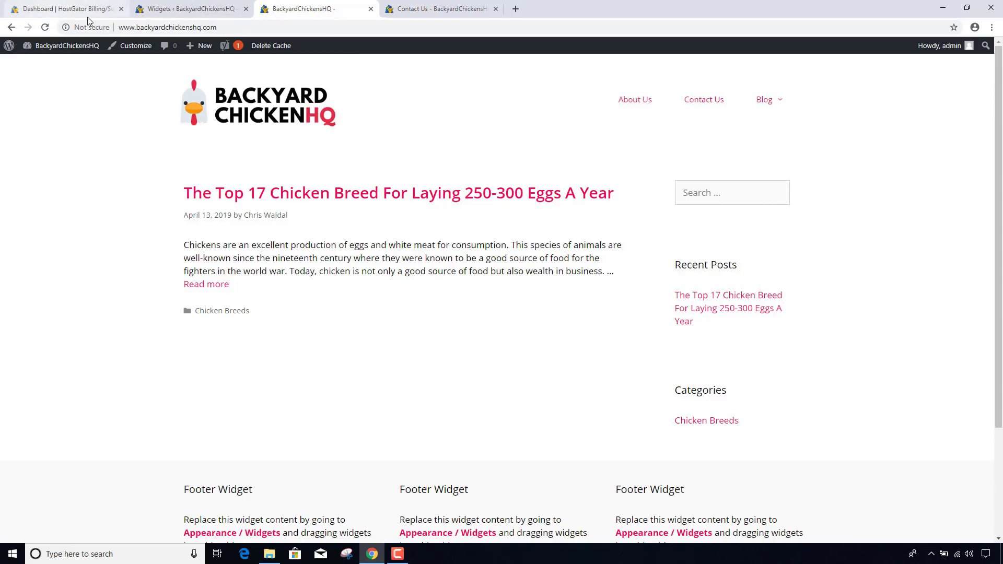
pyautogui.click(177, 9)
# - Move the Categories widget above Recent Posts in the sidebar and check the live site
pyautogui.moveTo(517, 195); pyautogui.dragTo(480, 148)
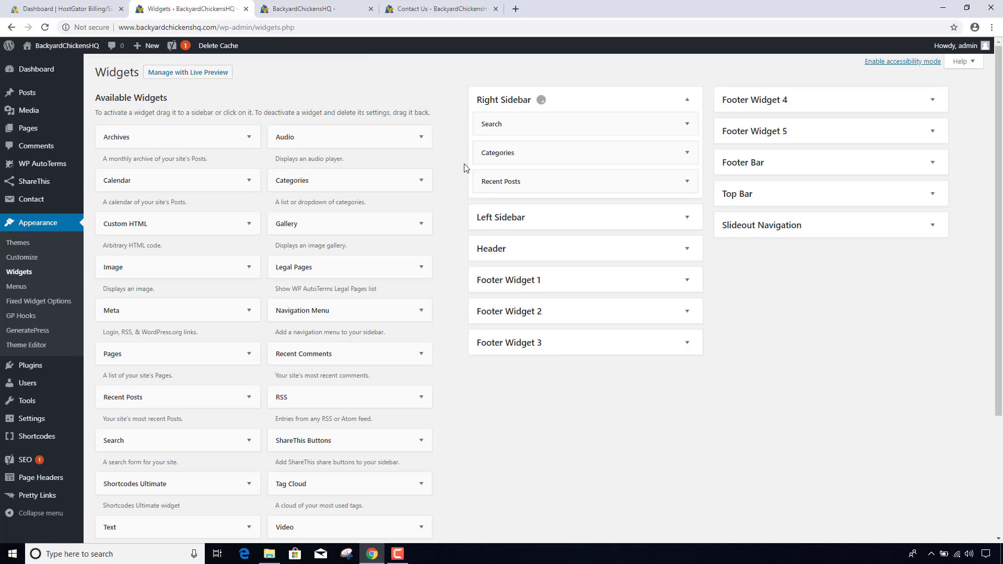
pyautogui.click(301, 9)
pyautogui.click(277, 45)
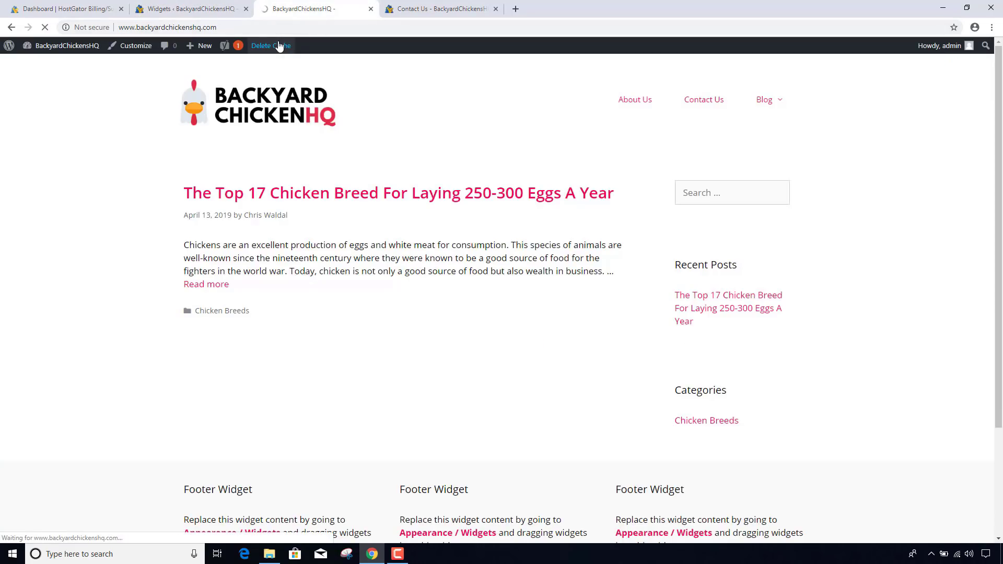
pyautogui.click(281, 27)
pyautogui.press('Return')
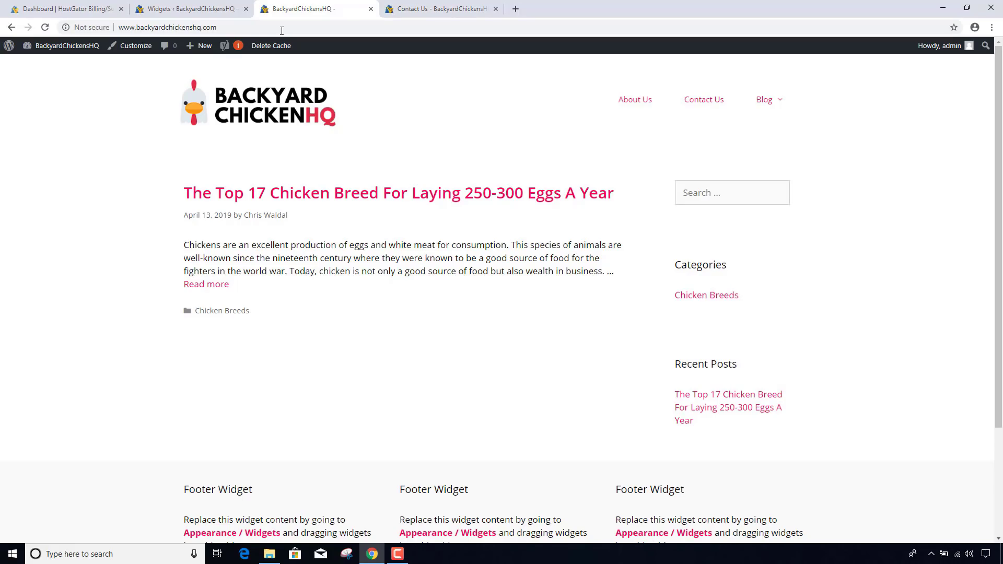
pyautogui.scroll(-3, 537, 368)
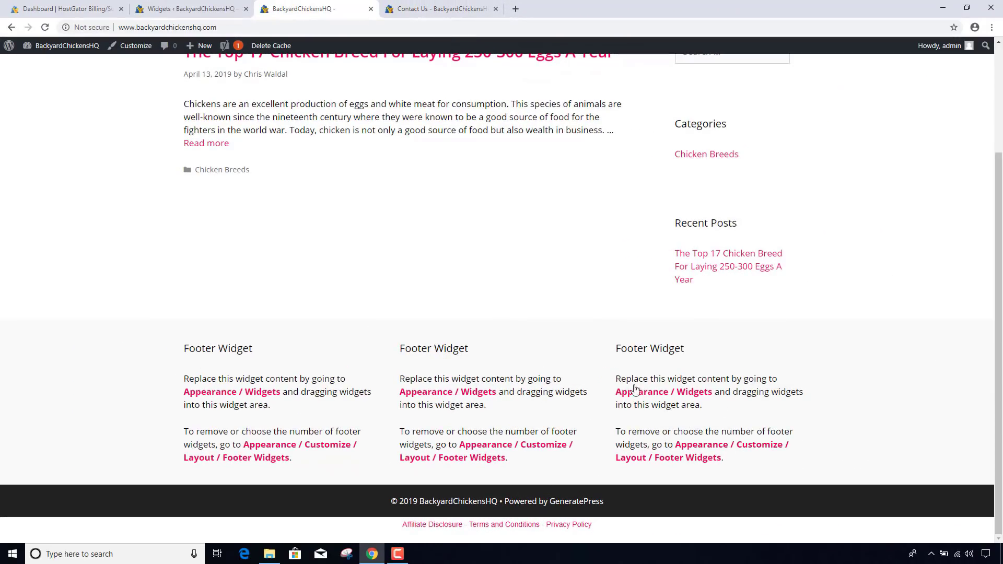
# - Add a Pages widget to Footer Widget 1
pyautogui.click(201, 10)
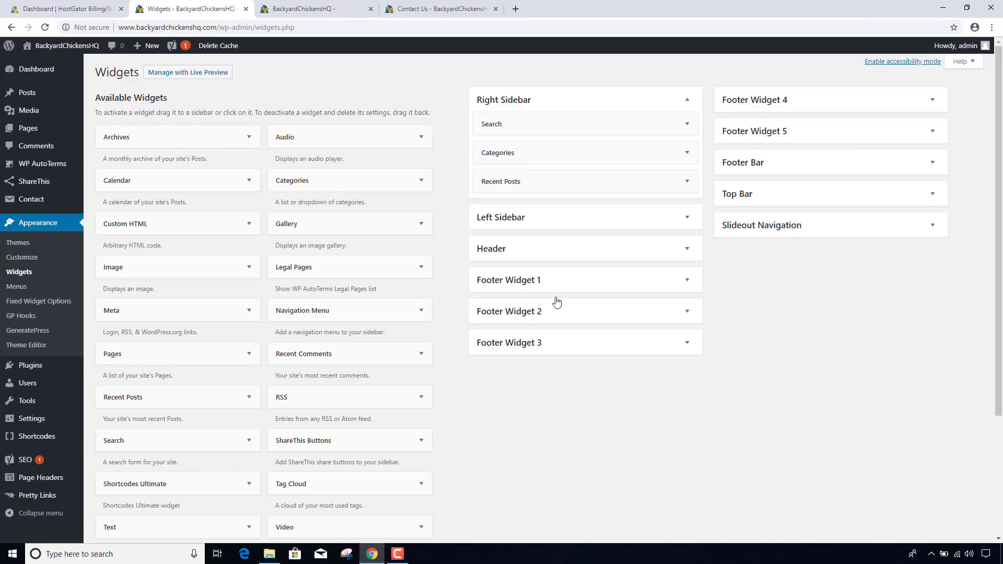
pyautogui.click(586, 288)
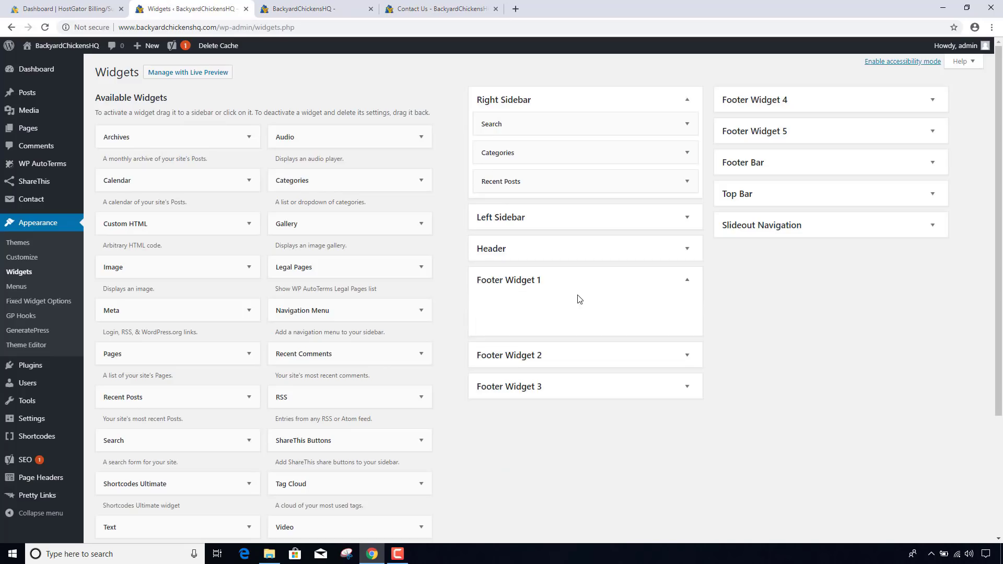
pyautogui.moveTo(166, 356); pyautogui.dragTo(537, 304)
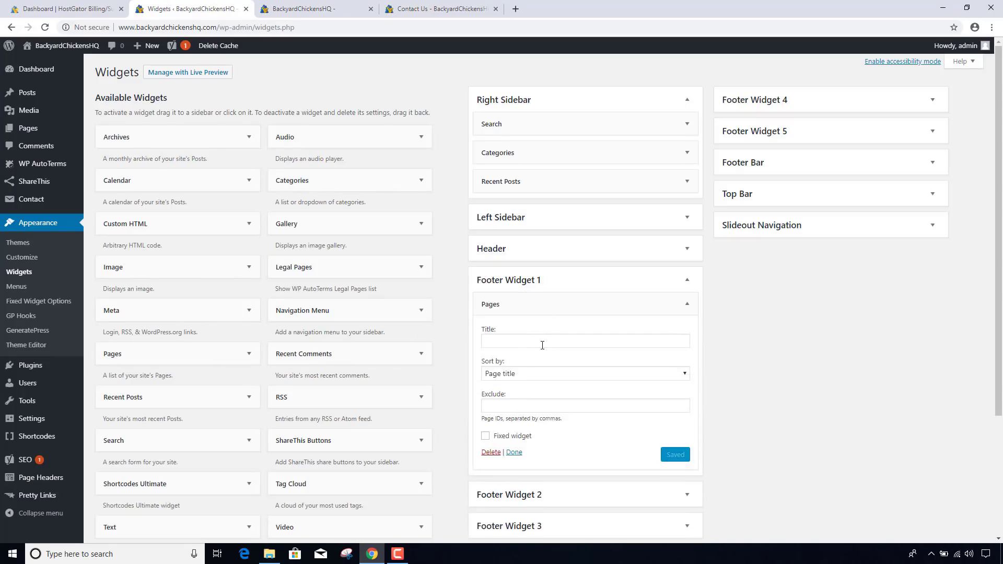
pyautogui.click(515, 452)
# - Clear the cache and reload the live site to see the new footer widget
pyautogui.click(307, 13)
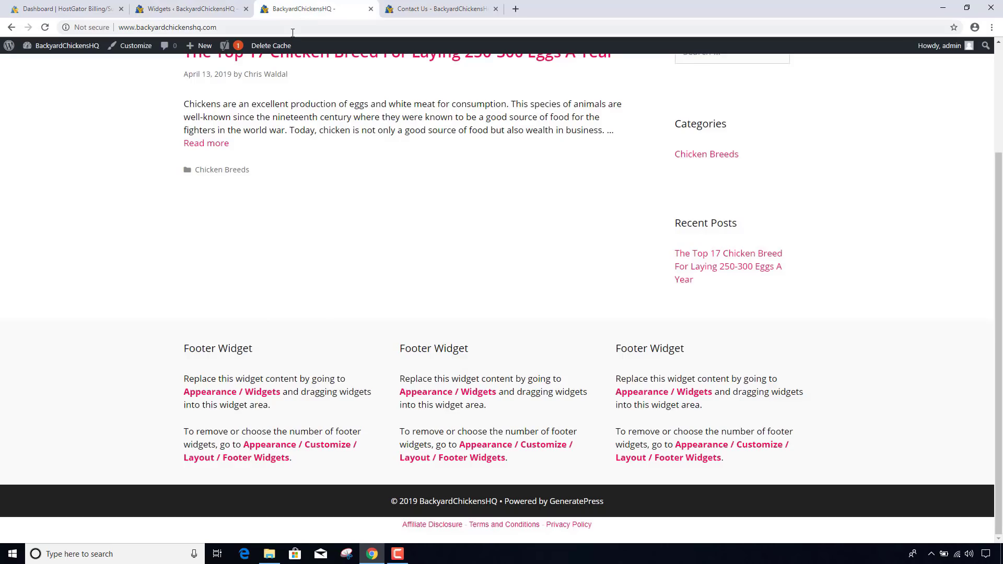
pyautogui.click(293, 30)
pyautogui.press('Return')
pyautogui.click(290, 47)
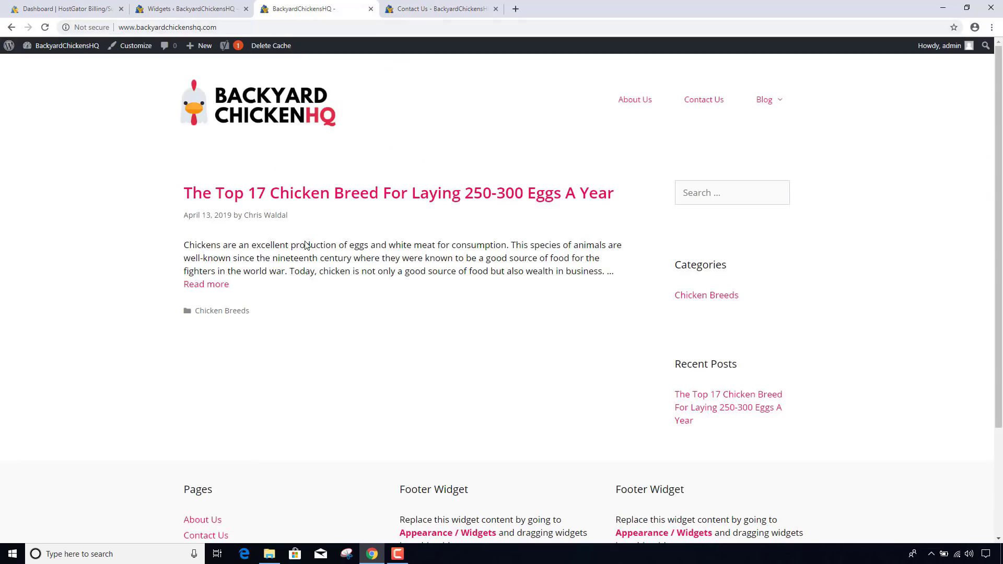
pyautogui.scroll(-3, 197, 312)
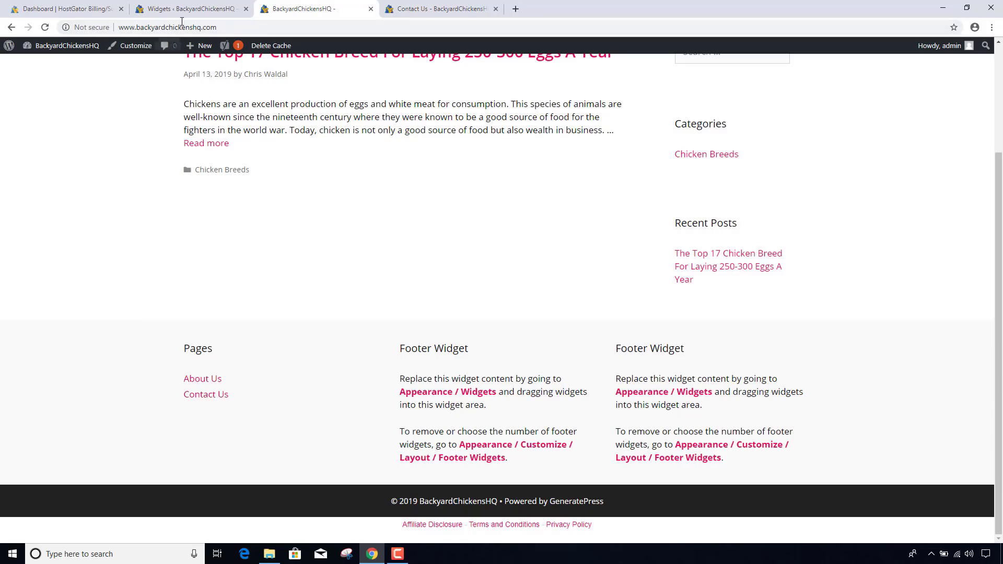
pyautogui.click(199, 9)
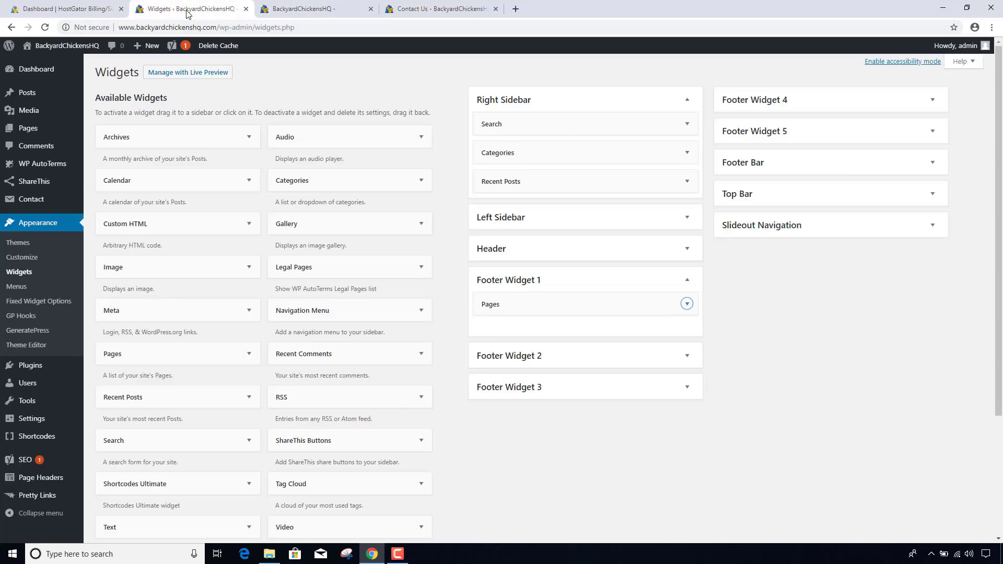
# - Title the Pages widget 'Get In Touch', save it, and check the footer on the live site
pyautogui.click(548, 299)
pyautogui.click(522, 344)
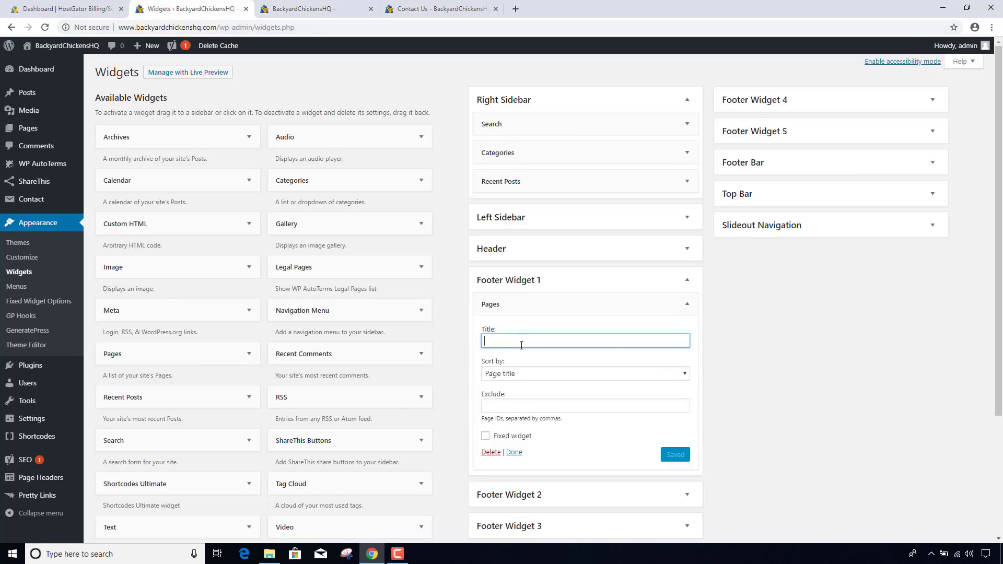
pyautogui.write('Get In Touch')
pyautogui.click(682, 456)
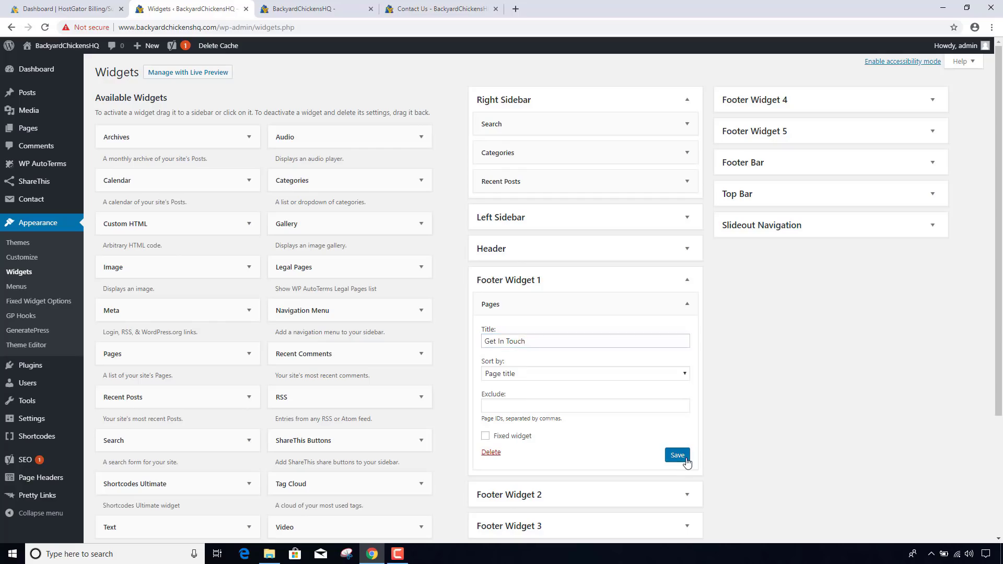
pyautogui.click(330, 19)
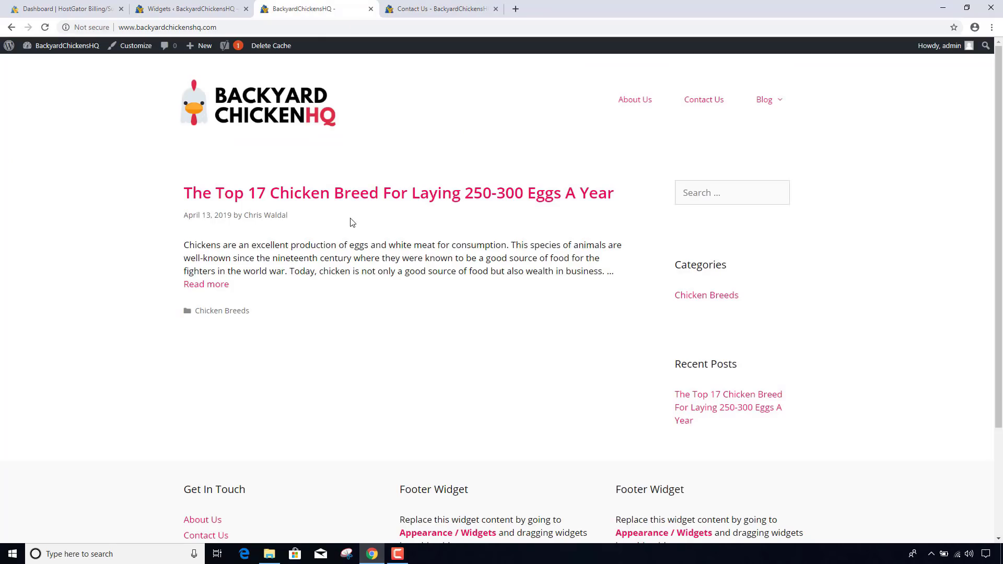
pyautogui.scroll(-3, 272, 382)
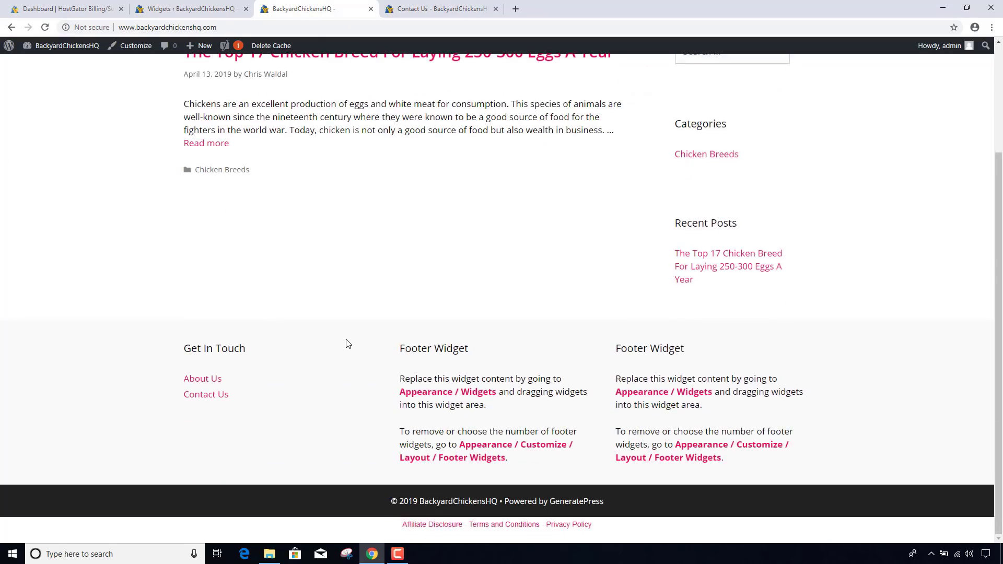
pyautogui.scroll(3, 347, 343)
pyautogui.click(209, 11)
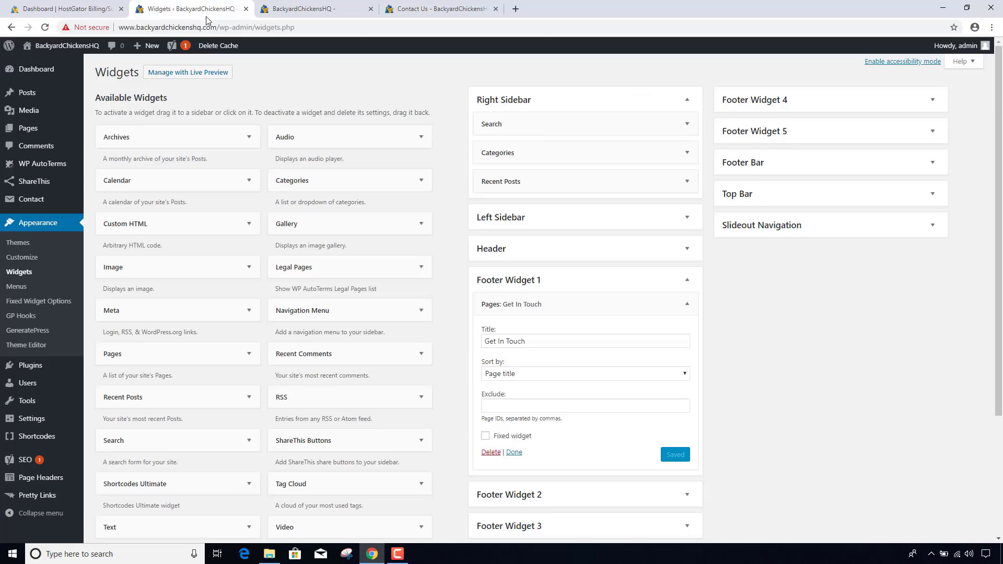
pyautogui.scroll(-3, 586, 407)
# - Add a Legal Pages widget titled 'Legal Stuff' to Footer Widget 2 and save it
pyautogui.click(512, 340)
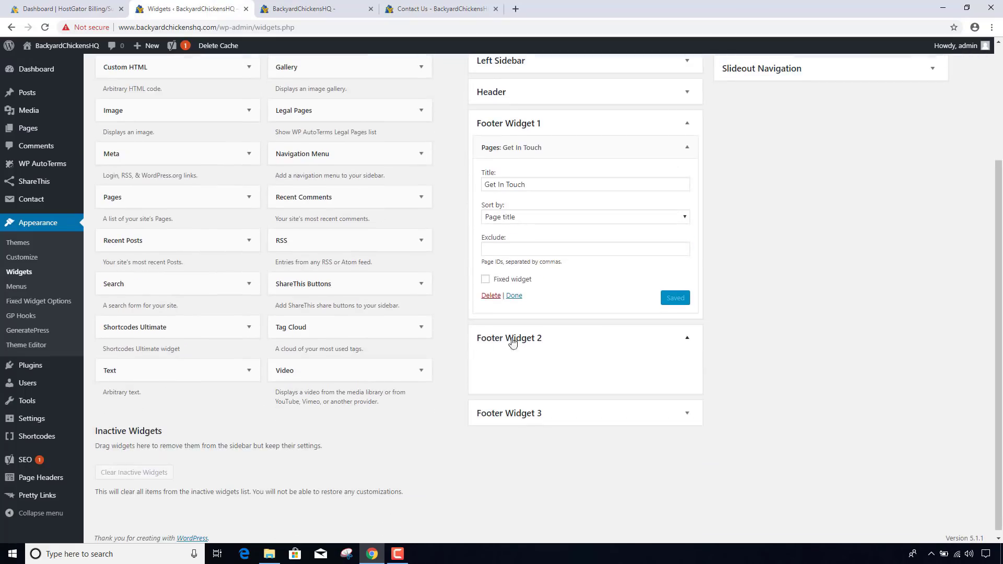
pyautogui.scroll(1, 451, 334)
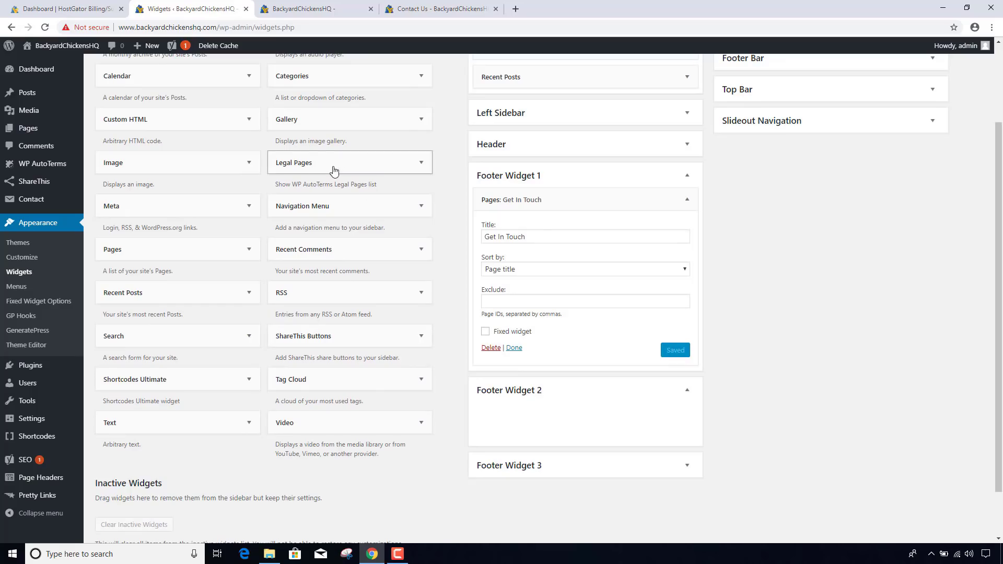
pyautogui.moveTo(331, 166); pyautogui.dragTo(543, 441)
pyautogui.scroll(-1, 550, 448)
pyautogui.click(522, 399)
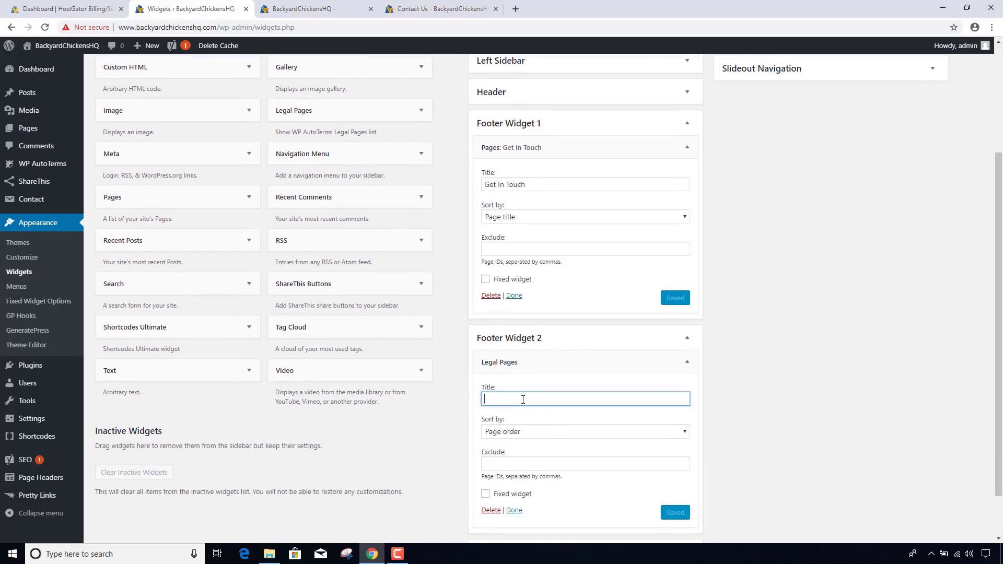
pyautogui.write('Legal Stuff')
pyautogui.scroll(-1, 540, 443)
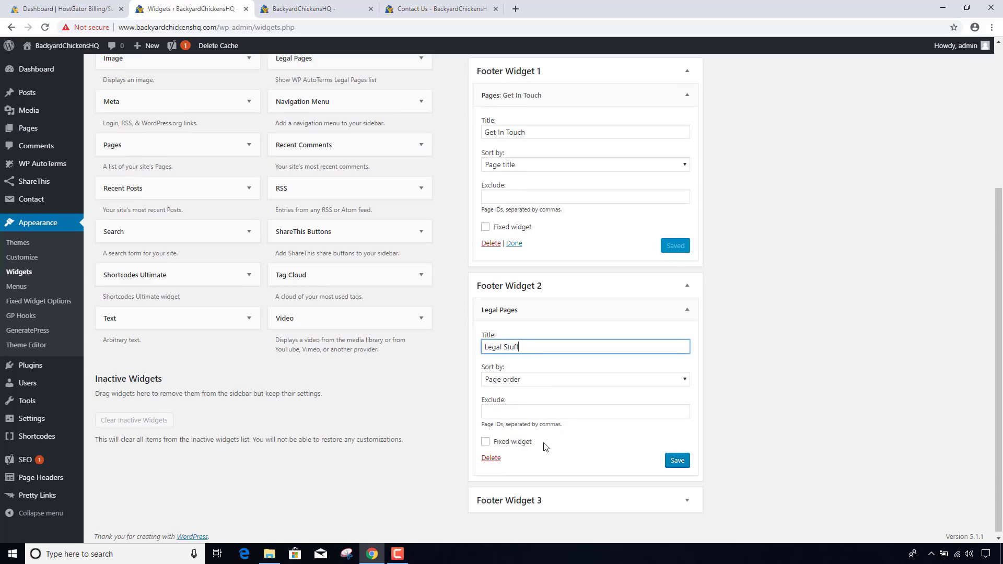
pyautogui.click(676, 460)
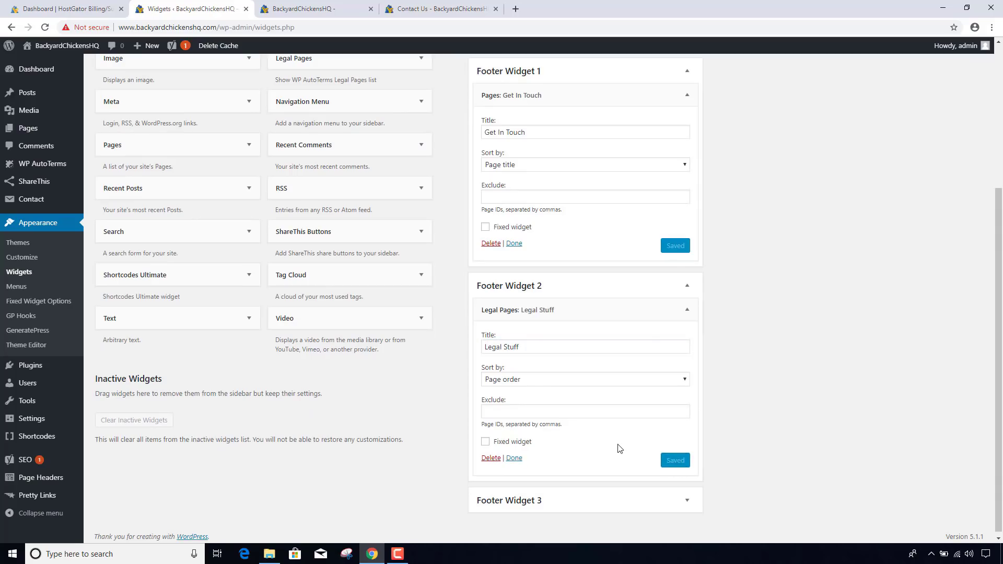
# - Clear the cache and check the Legal Stuff widget on the live site
pyautogui.click(300, 8)
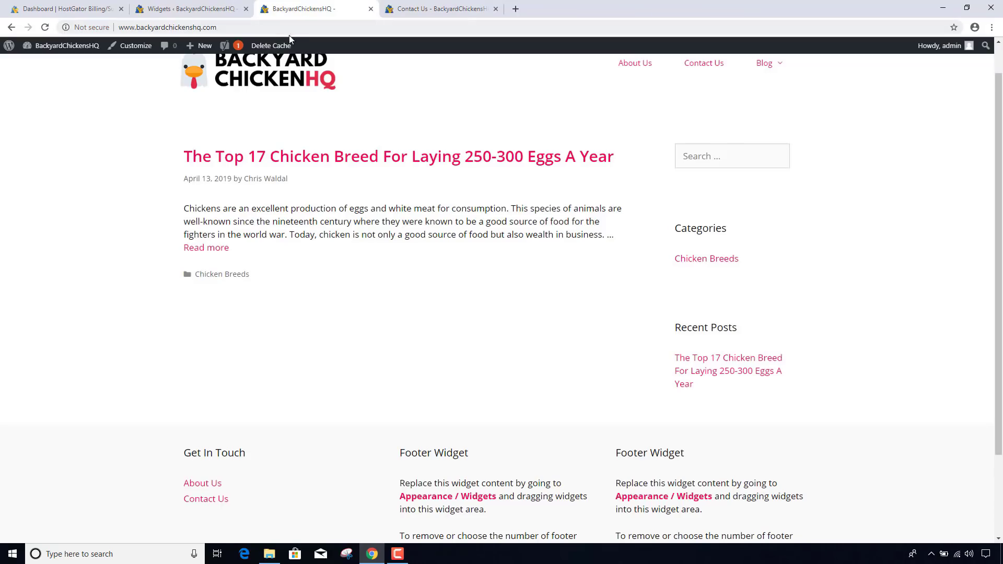
pyautogui.click(270, 46)
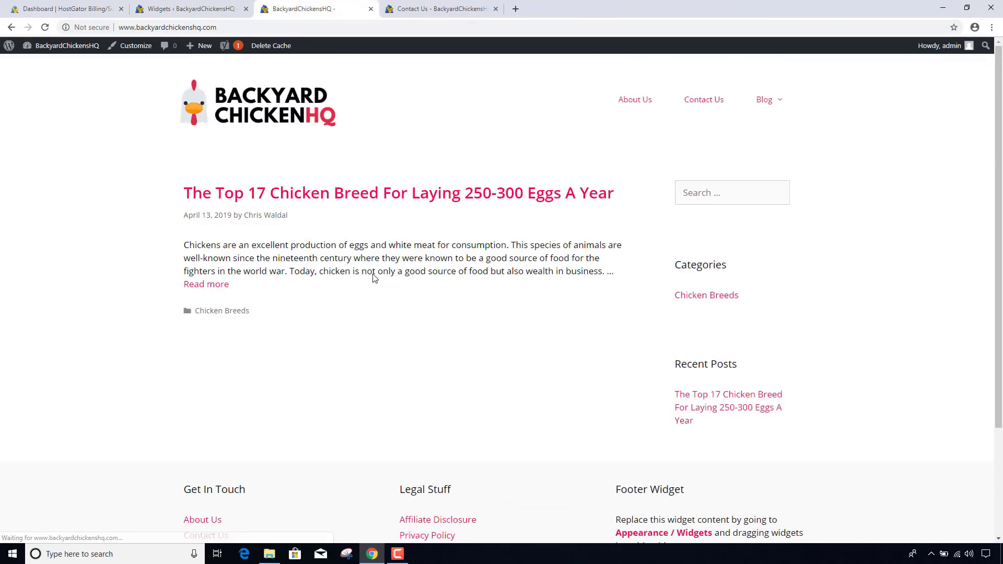
pyautogui.scroll(-2, 374, 289)
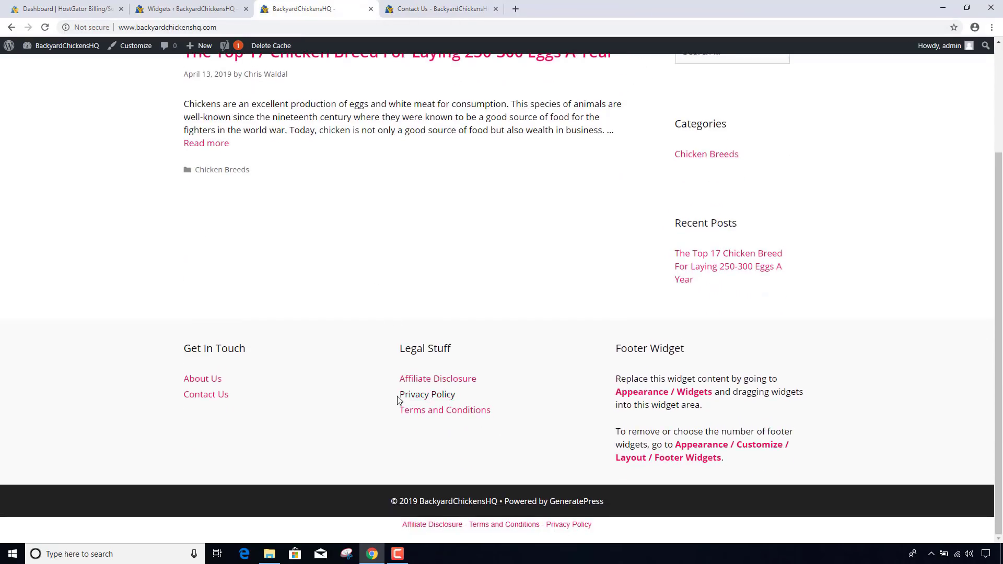
pyautogui.click(210, 8)
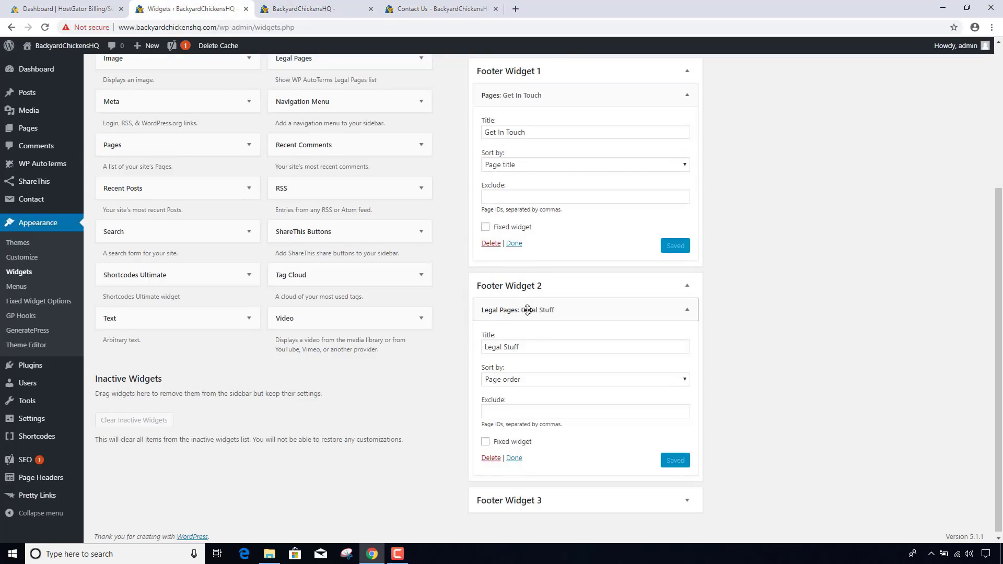
# - Collapse both widgets, move Legal Stuff under Get In Touch in Footer Widget 1, and reload the site
pyautogui.click(685, 98)
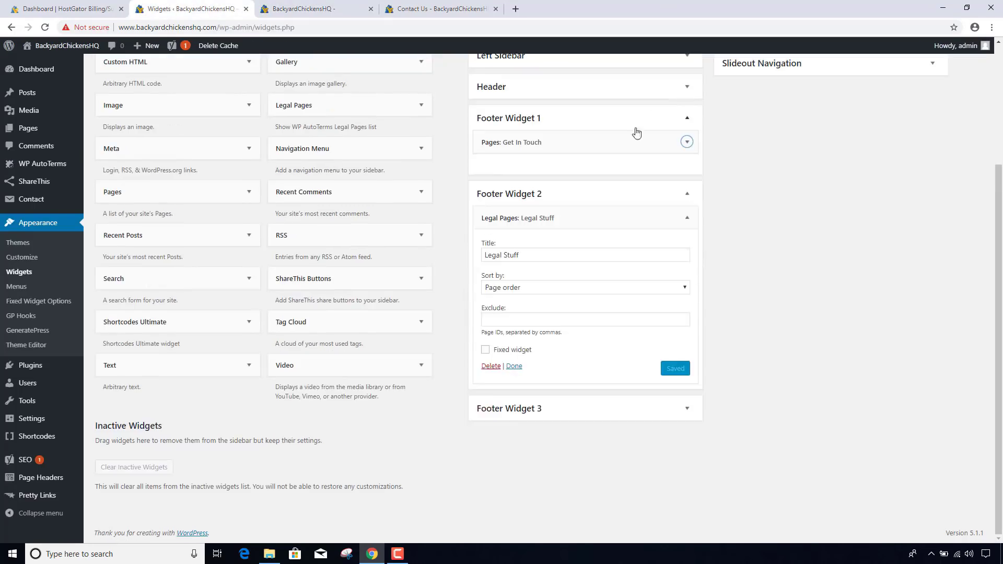
pyautogui.click(687, 217)
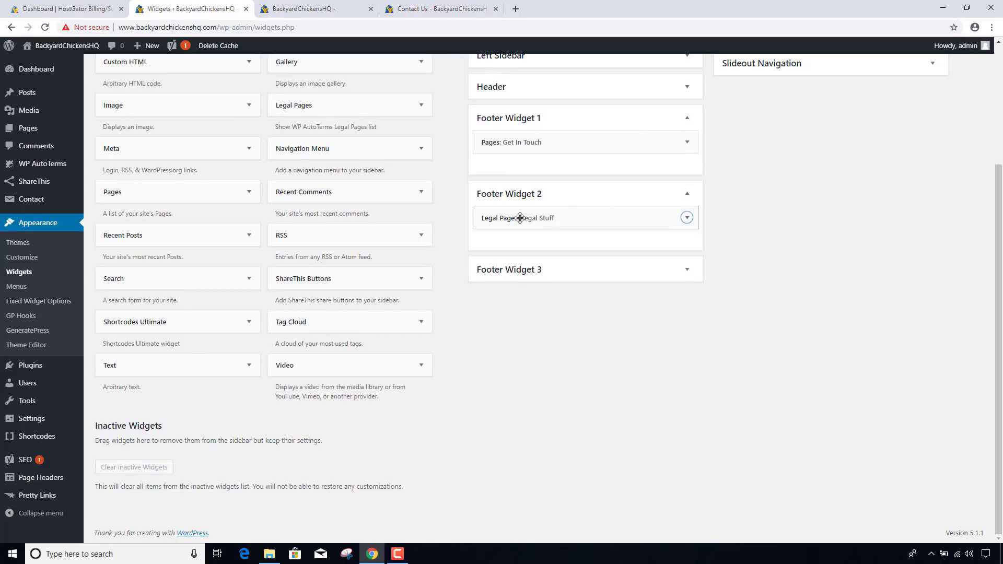
pyautogui.moveTo(520, 218); pyautogui.dragTo(514, 170)
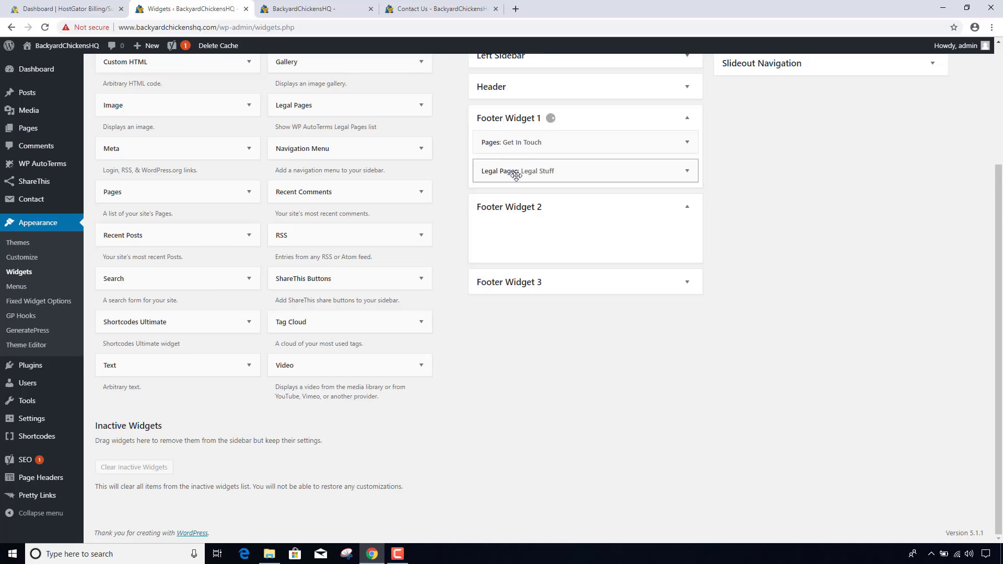
pyautogui.click(310, 9)
pyautogui.press('F5')
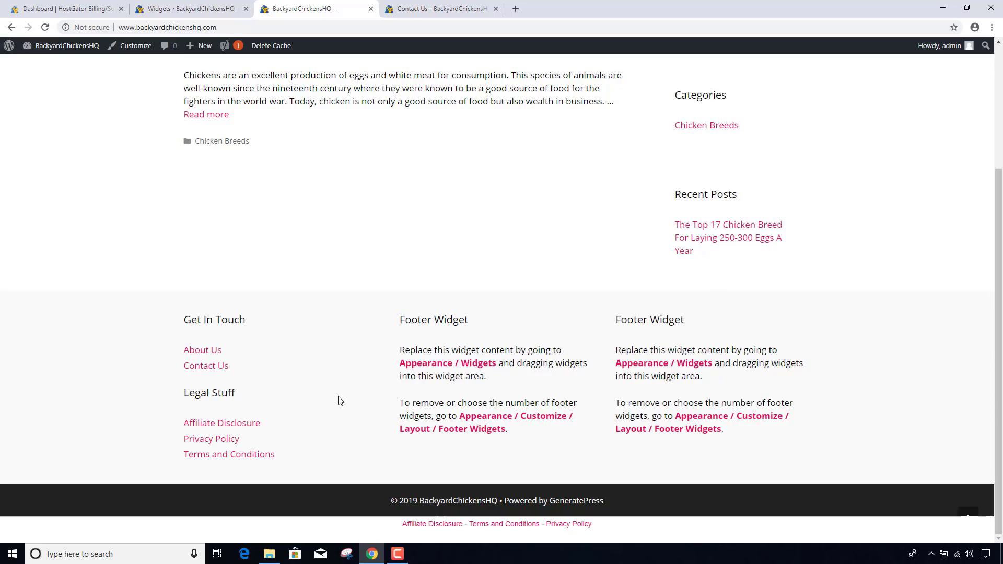
# - Move Legal Stuff back into Footer Widget 2
pyautogui.click(199, 6)
pyautogui.moveTo(512, 170); pyautogui.dragTo(513, 230)
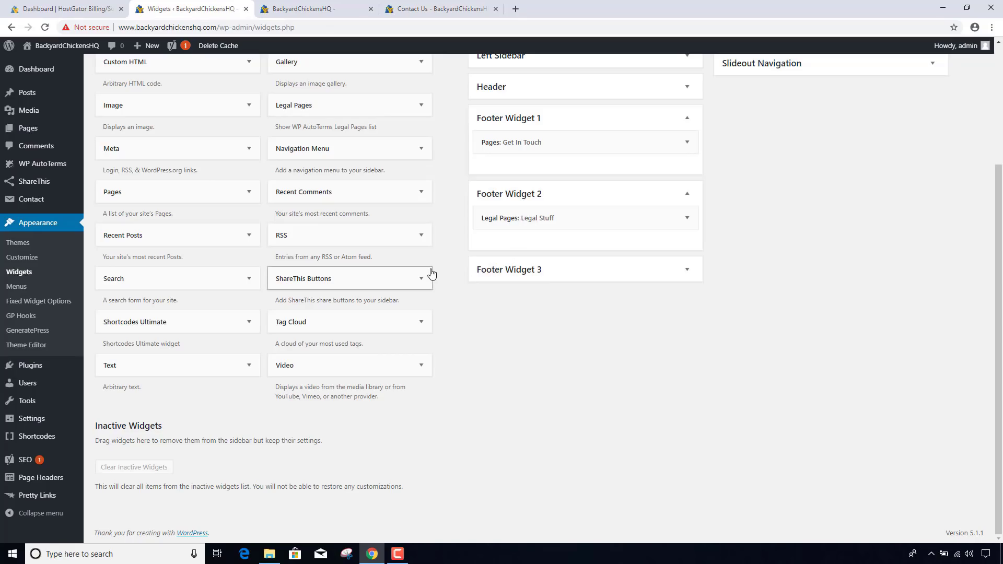
pyautogui.scroll(1, 463, 278)
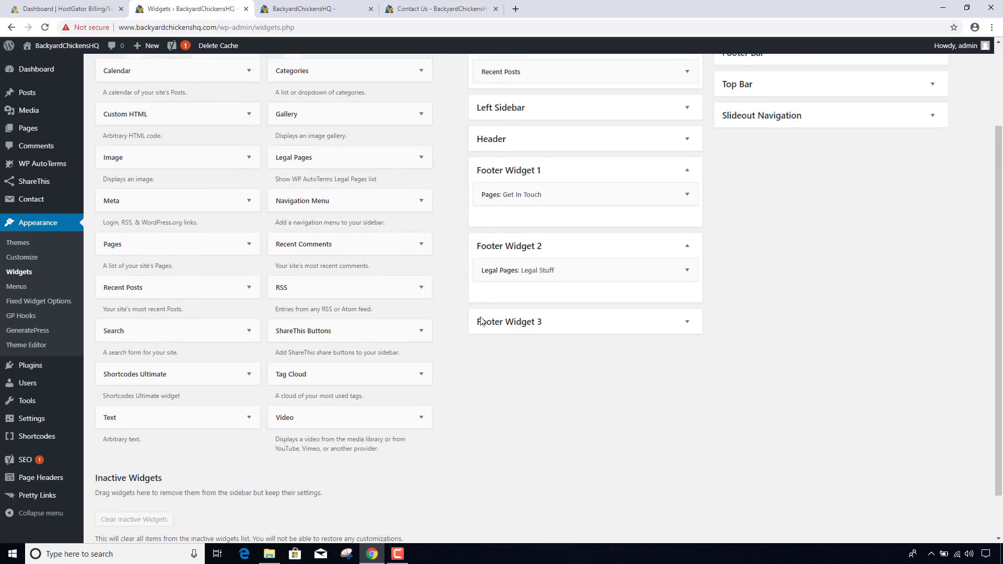
# - Add a Recent Posts widget titled 'Recent Articles' to Footer Widget 3 and save it
pyautogui.click(529, 322)
pyautogui.moveTo(155, 285); pyautogui.dragTo(549, 353)
pyautogui.click(549, 381)
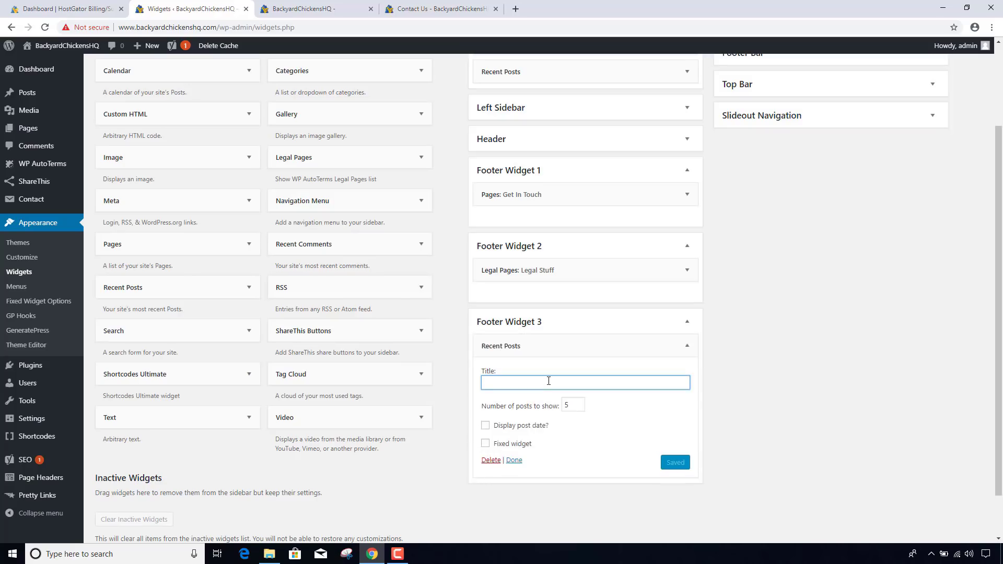
pyautogui.write('Recent Articles')
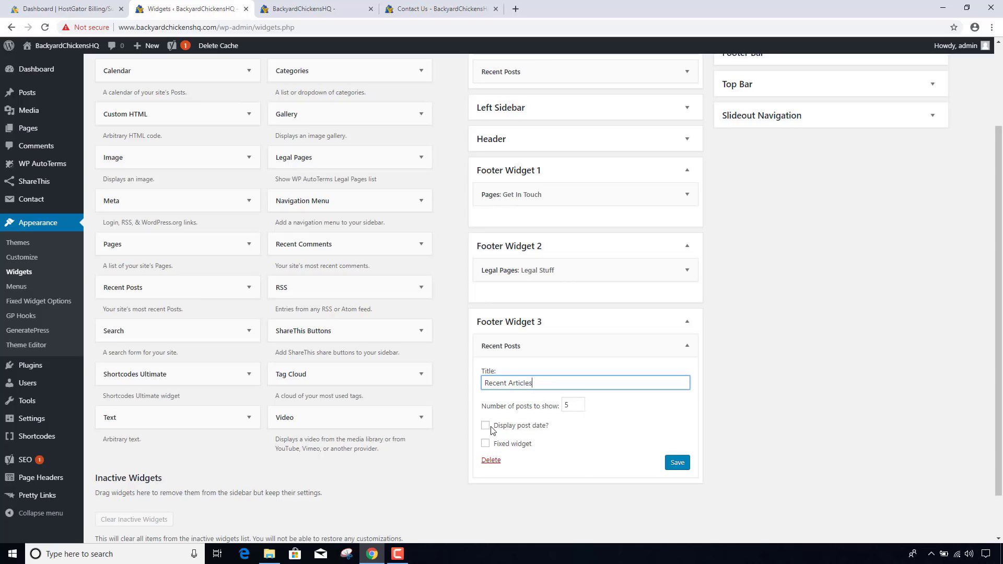
pyautogui.click(678, 463)
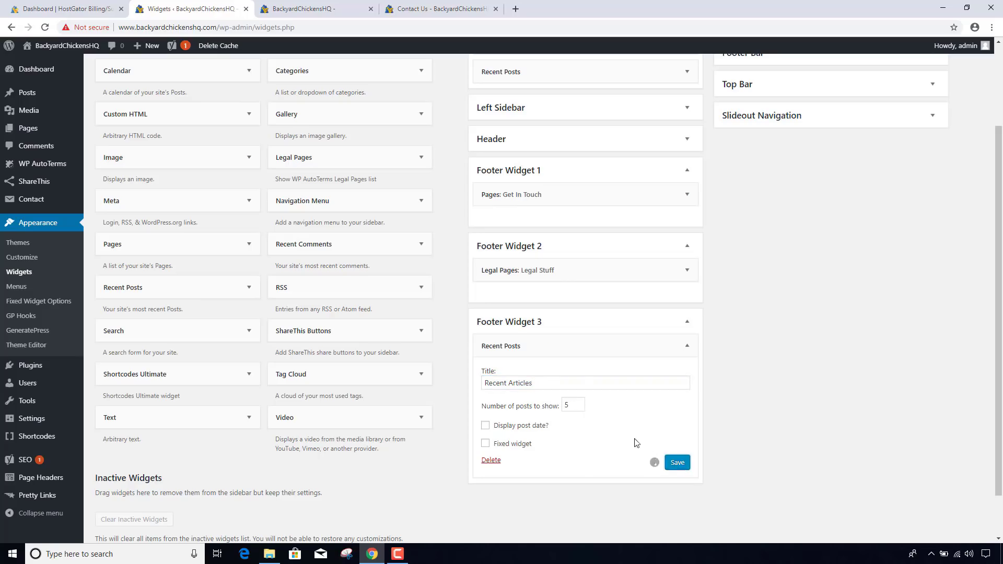
# - Clear the cache and check the Recent Articles widget on the live site
pyautogui.click(266, 10)
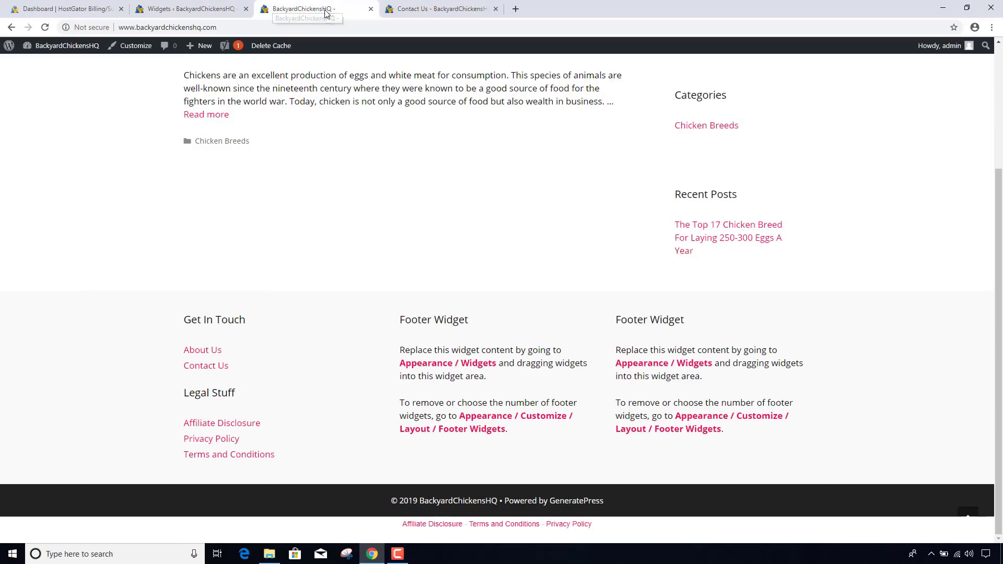
pyautogui.click(285, 46)
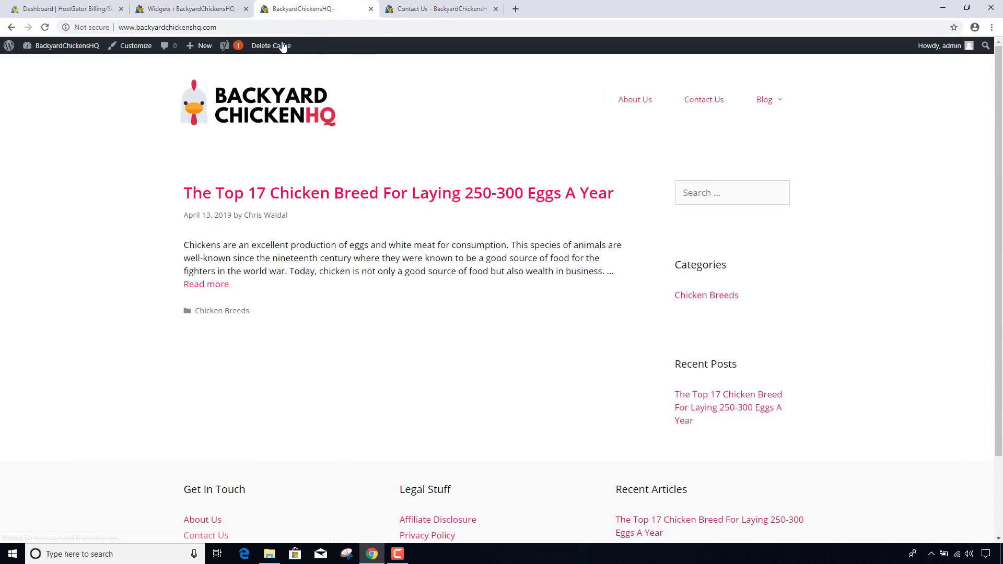
pyautogui.scroll(-3, 496, 258)
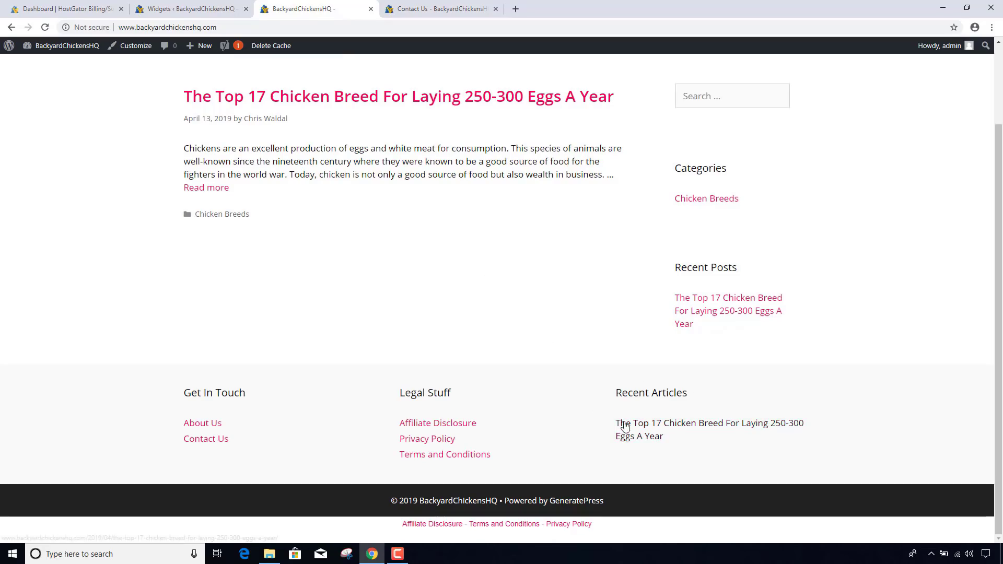
pyautogui.click(188, 9)
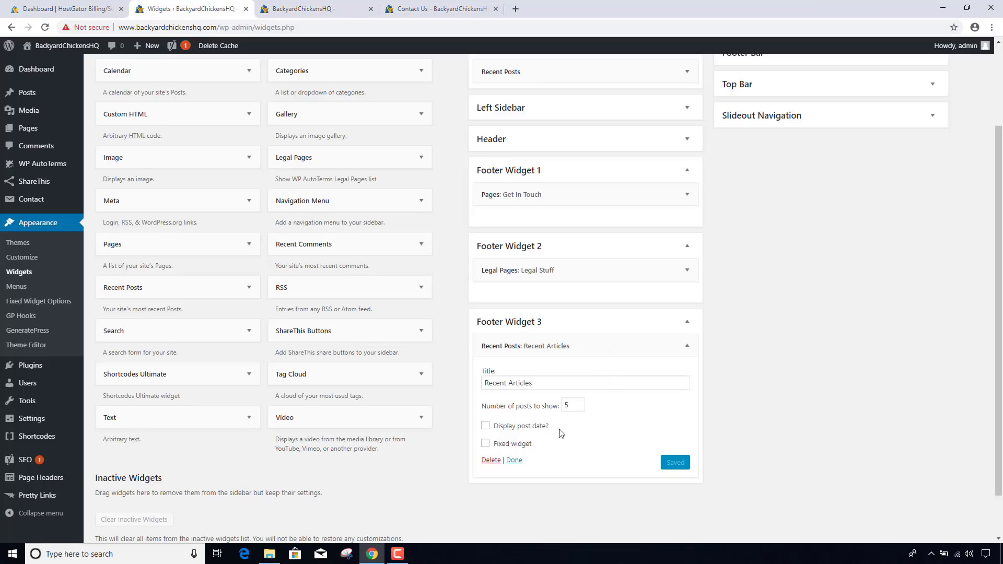
# - Turn on Display post date, save, and view the result on the refreshed site
pyautogui.click(485, 425)
pyautogui.click(676, 462)
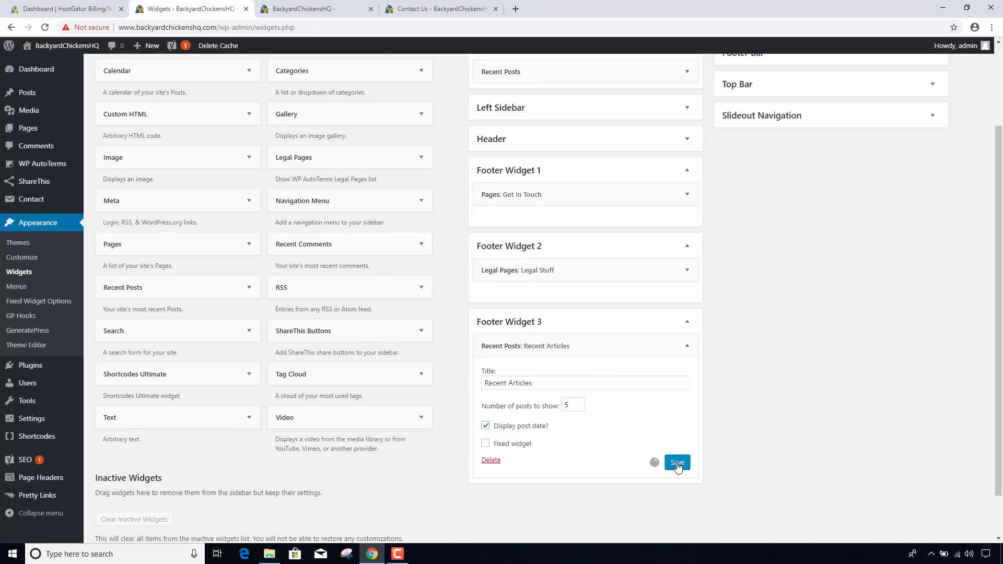
pyautogui.click(324, 12)
pyautogui.click(322, 26)
pyautogui.press('Return')
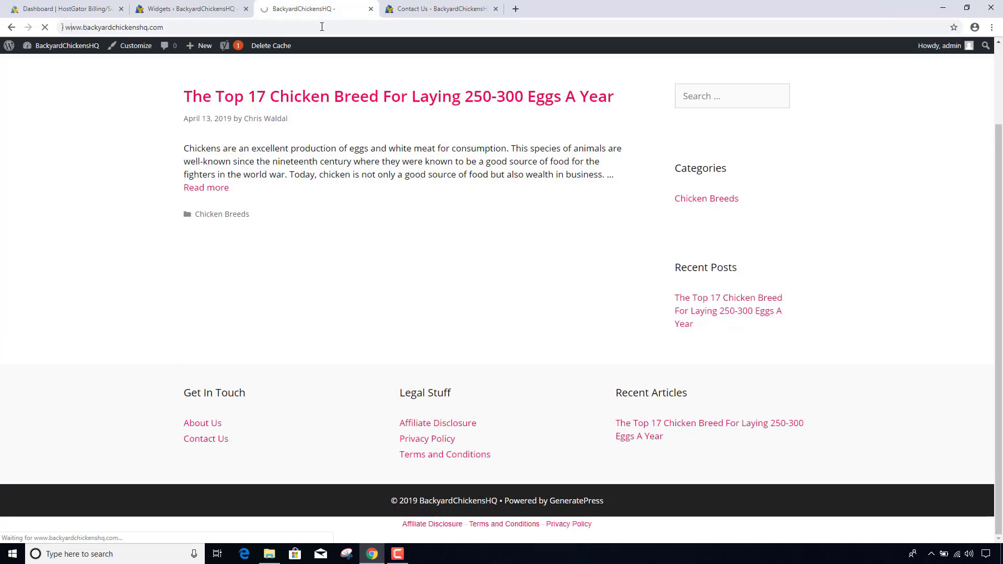
pyautogui.click(278, 47)
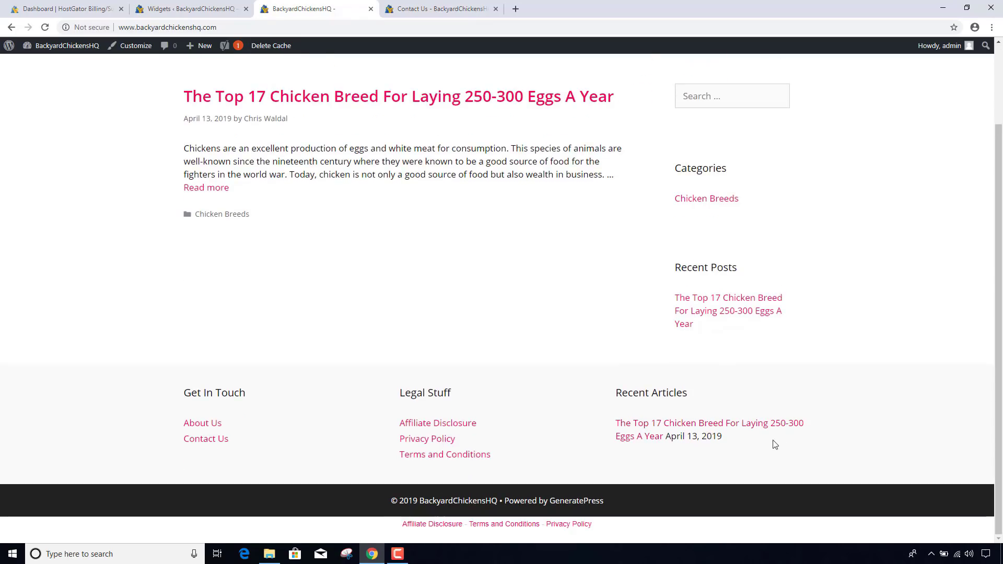
pyautogui.click(189, 8)
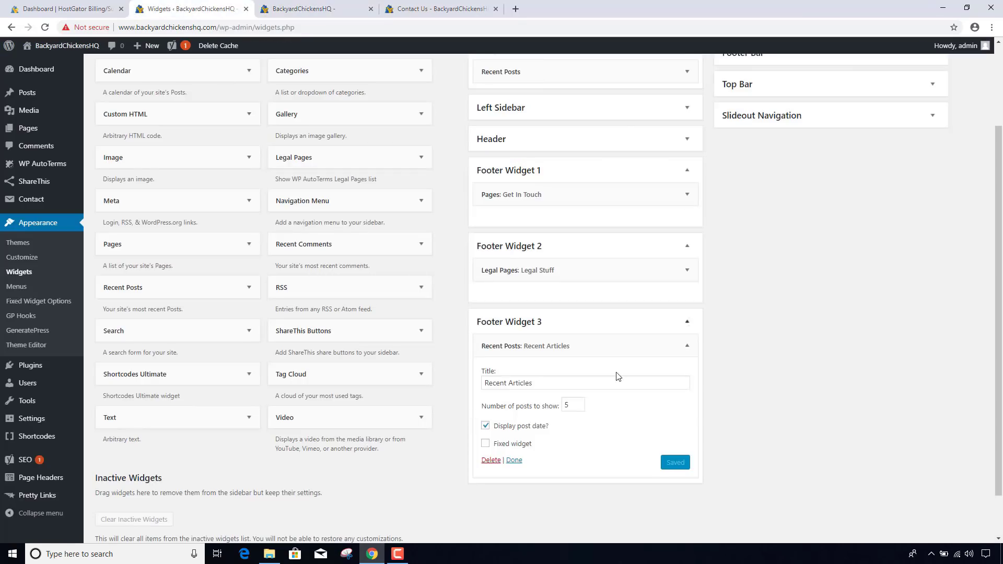
# - Turn Display post date back off, save, and recheck the site after clearing the cache
pyautogui.click(485, 426)
pyautogui.click(675, 462)
pyautogui.click(317, 9)
pyautogui.click(273, 47)
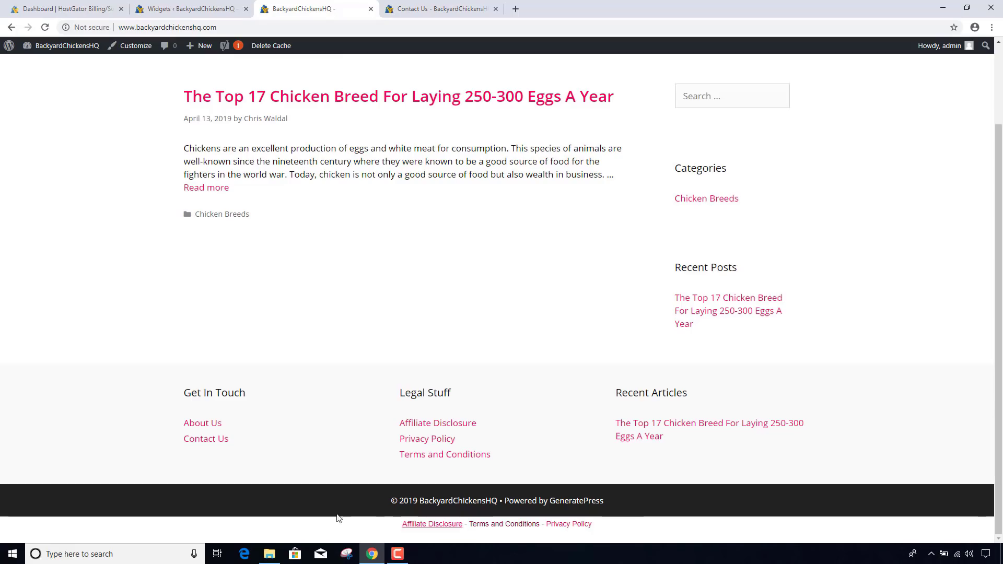
pyautogui.click(188, 9)
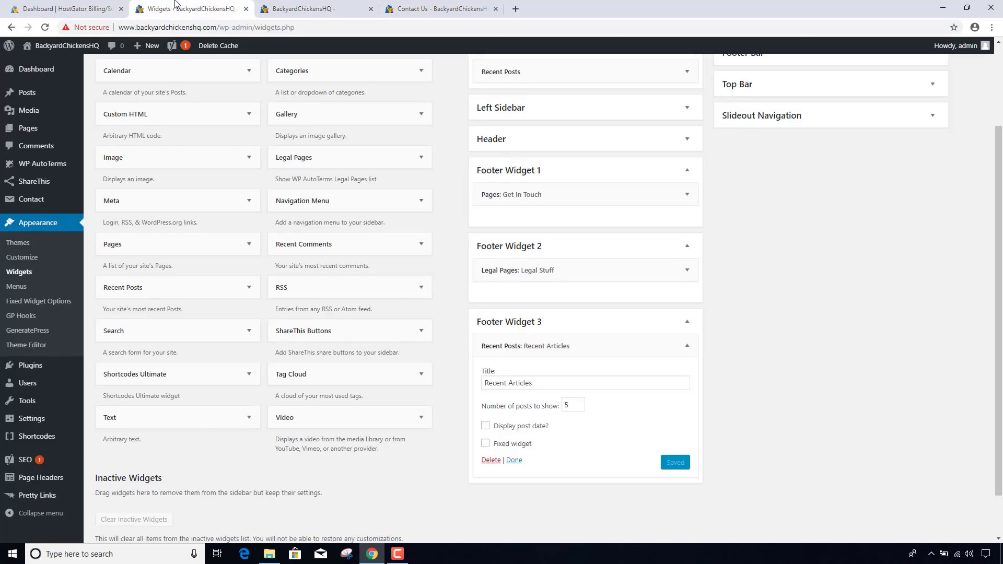
pyautogui.moveTo(59, 165)
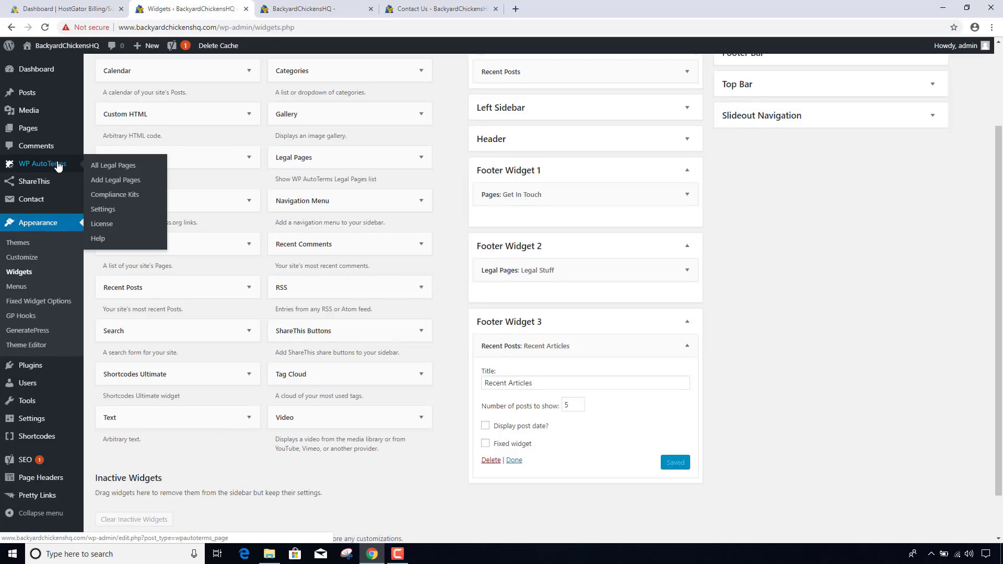
# - Set the WP AutoTerms country to United States and save the settings
pyautogui.click(109, 210)
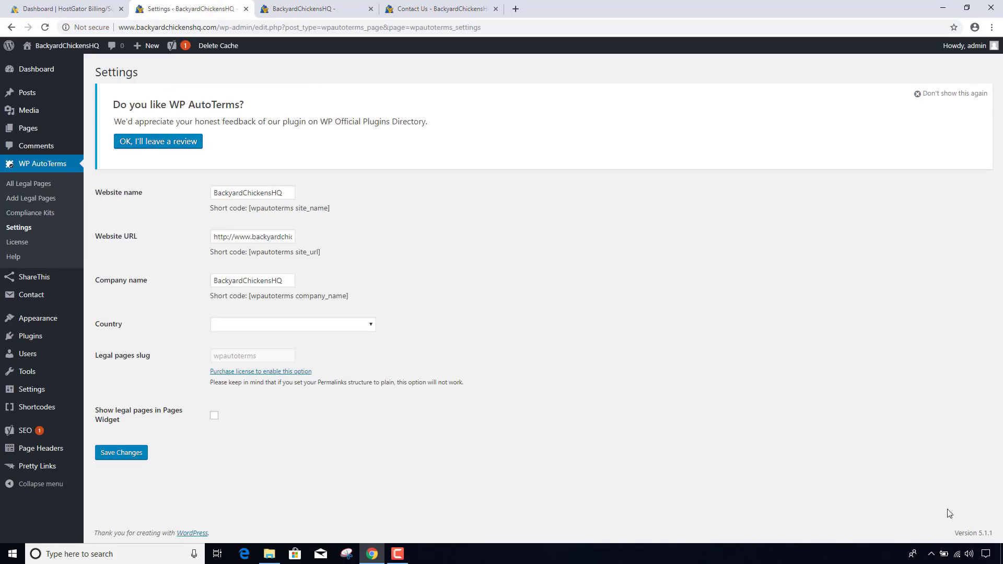
pyautogui.click(257, 326)
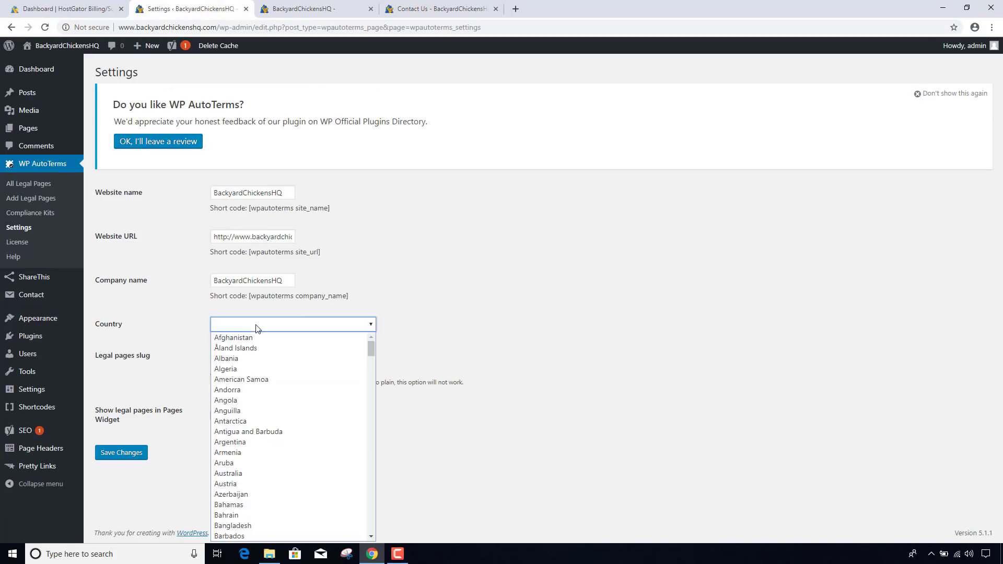
pyautogui.press('u')
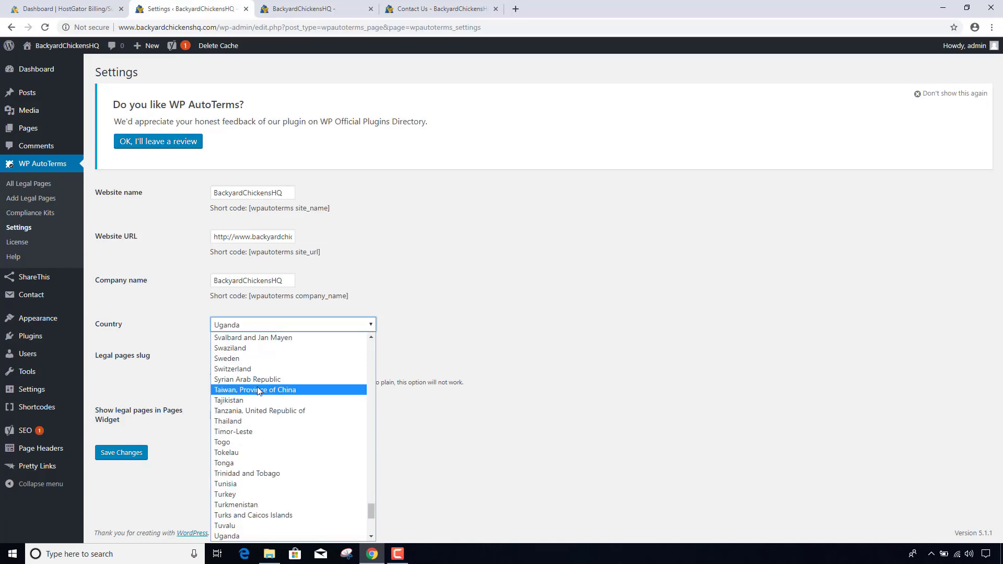
pyautogui.scroll(-3, 257, 387)
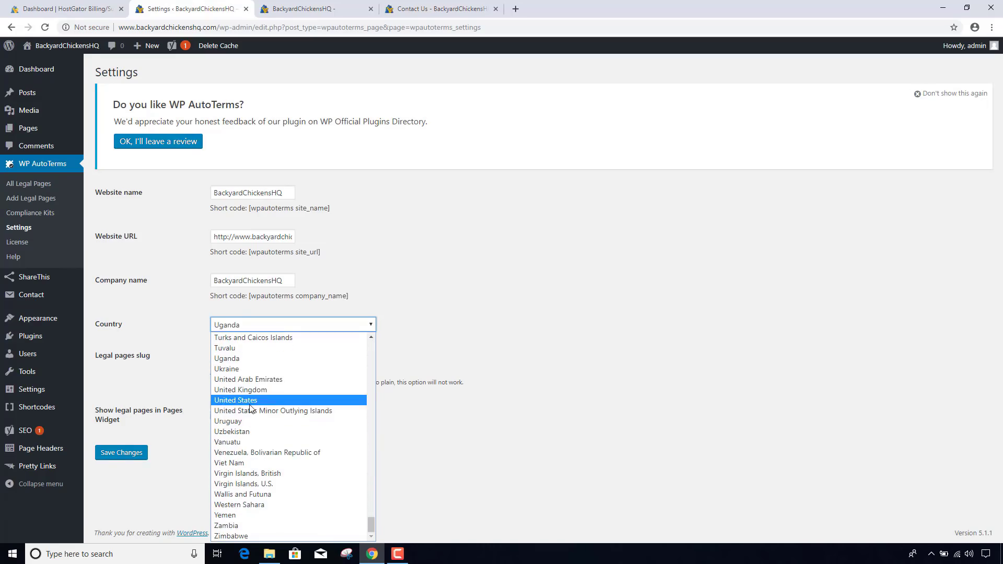
pyautogui.click(246, 400)
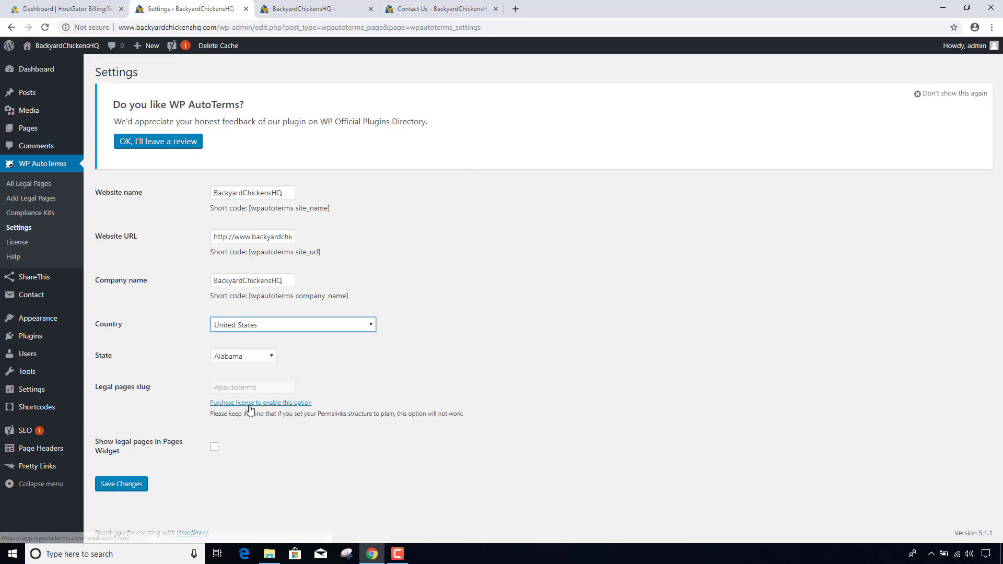
pyautogui.click(130, 488)
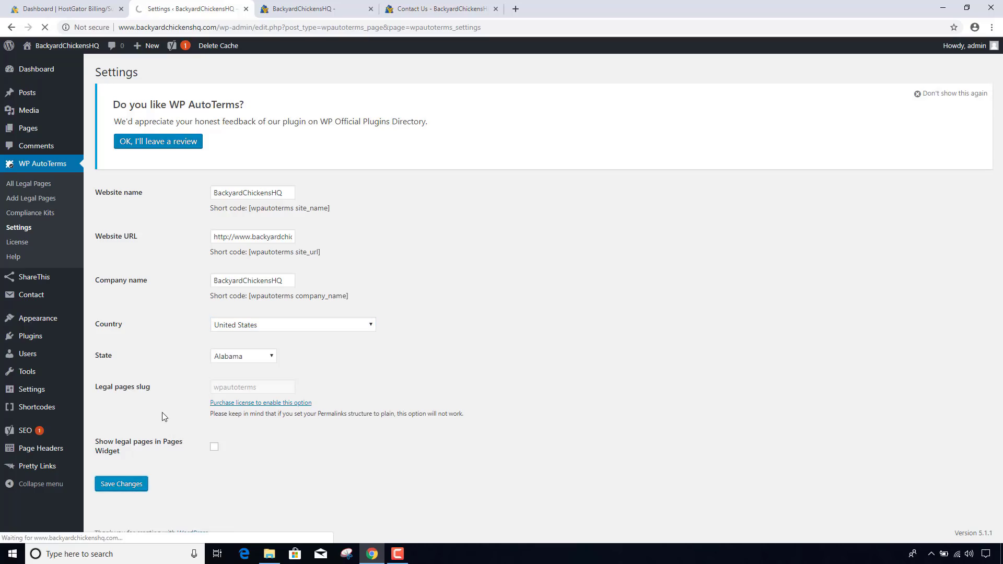
# - Set the state to Idaho and save the settings
pyautogui.click(236, 416)
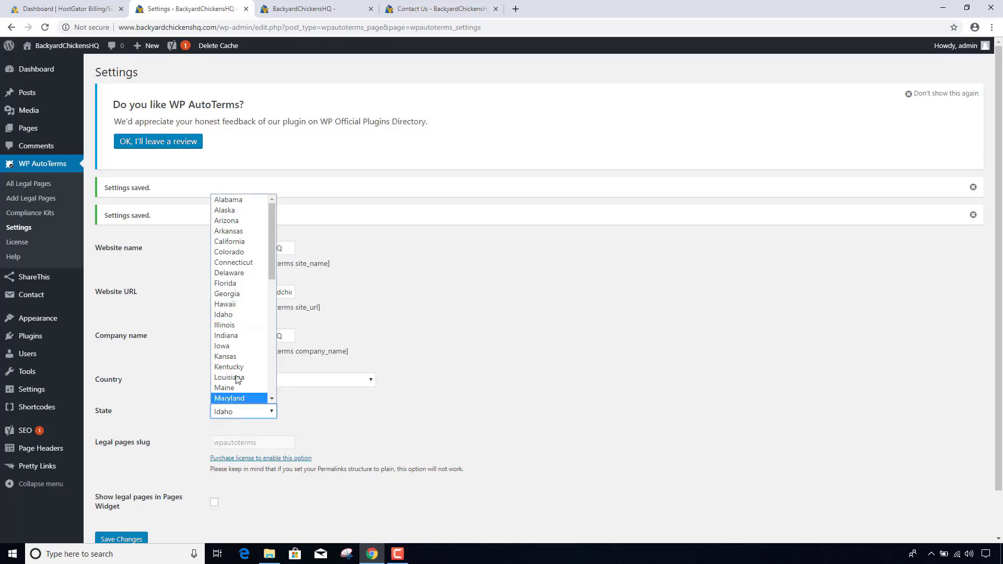
pyautogui.click(232, 315)
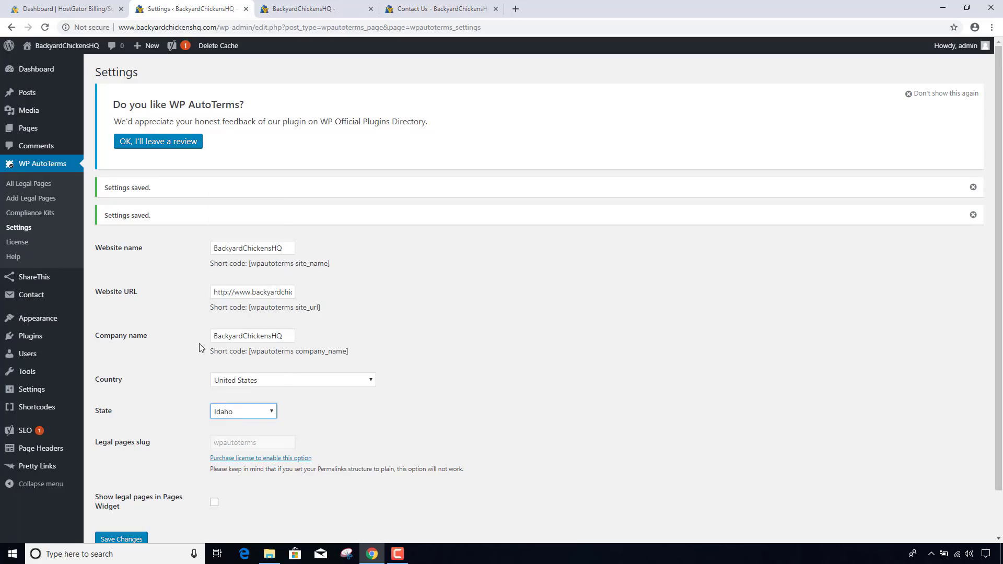
pyautogui.scroll(-1, 136, 434)
pyautogui.click(130, 494)
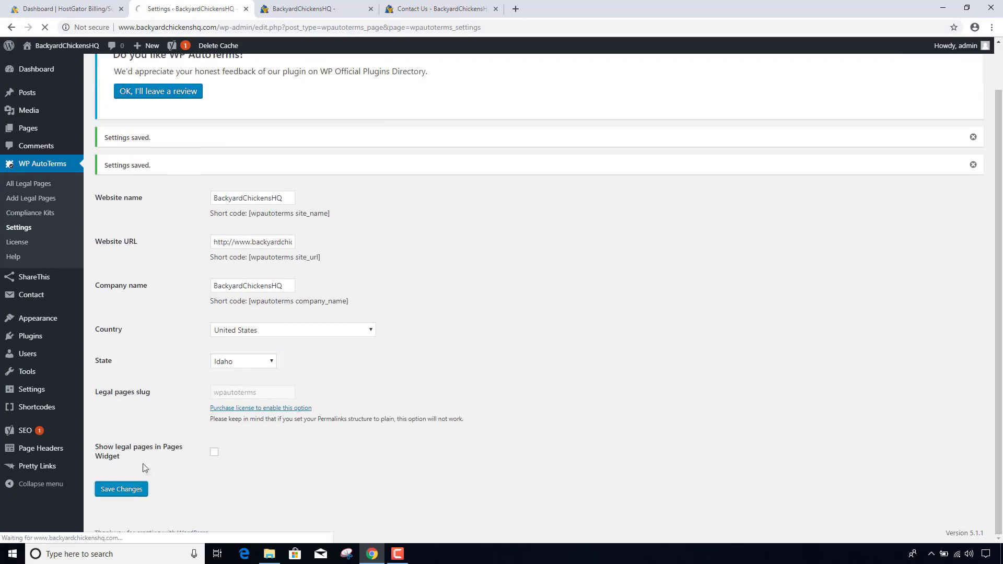
# - Disable the Links to Legal Pages compliance kit and confirm the strip is gone on the refreshed site
pyautogui.click(40, 213)
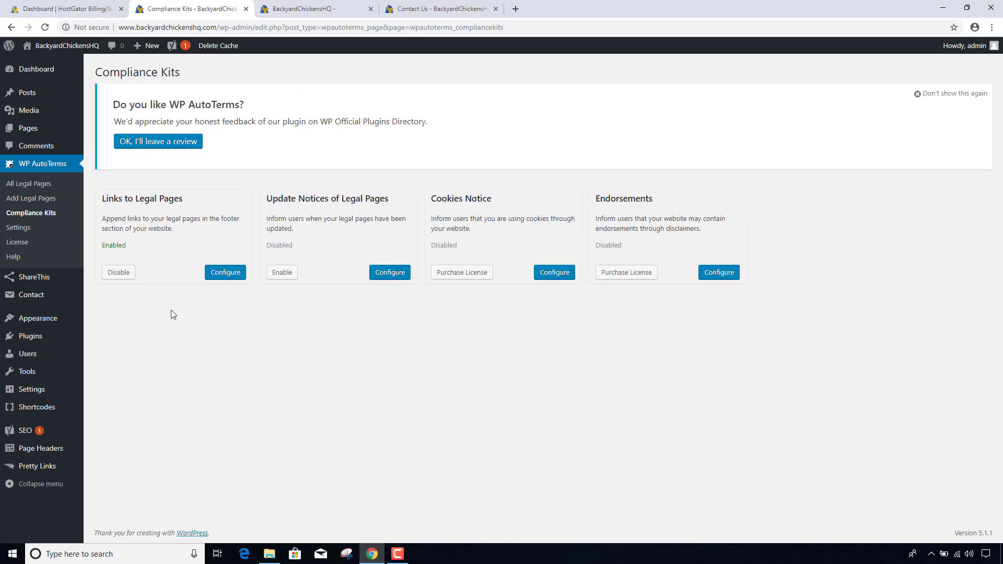
pyautogui.click(117, 272)
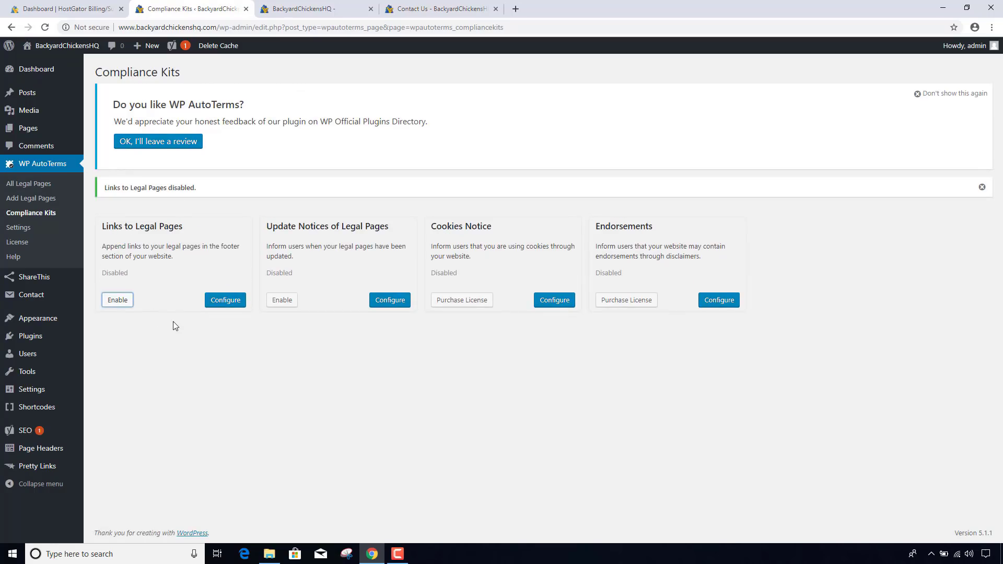
pyautogui.click(323, 9)
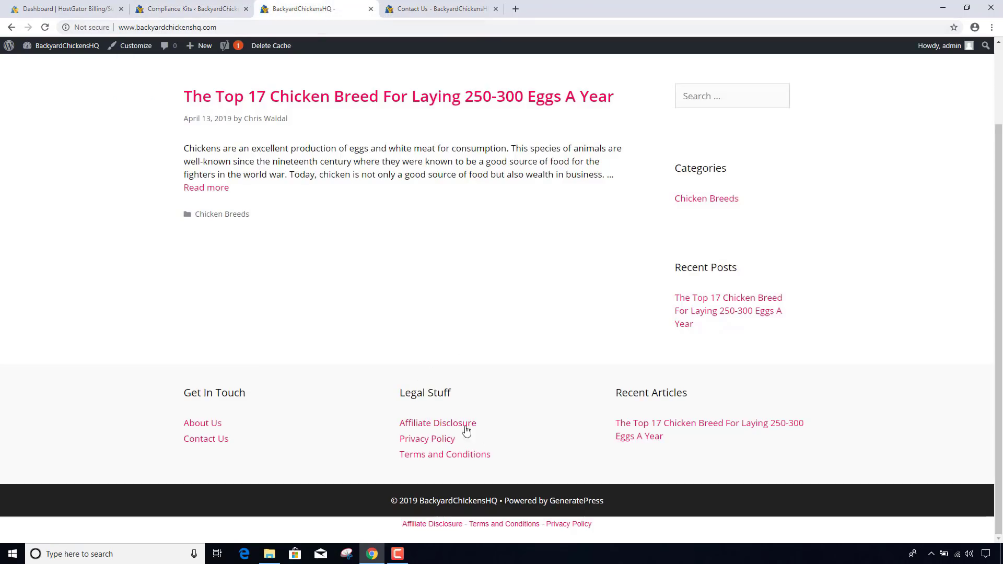
pyautogui.click(281, 29)
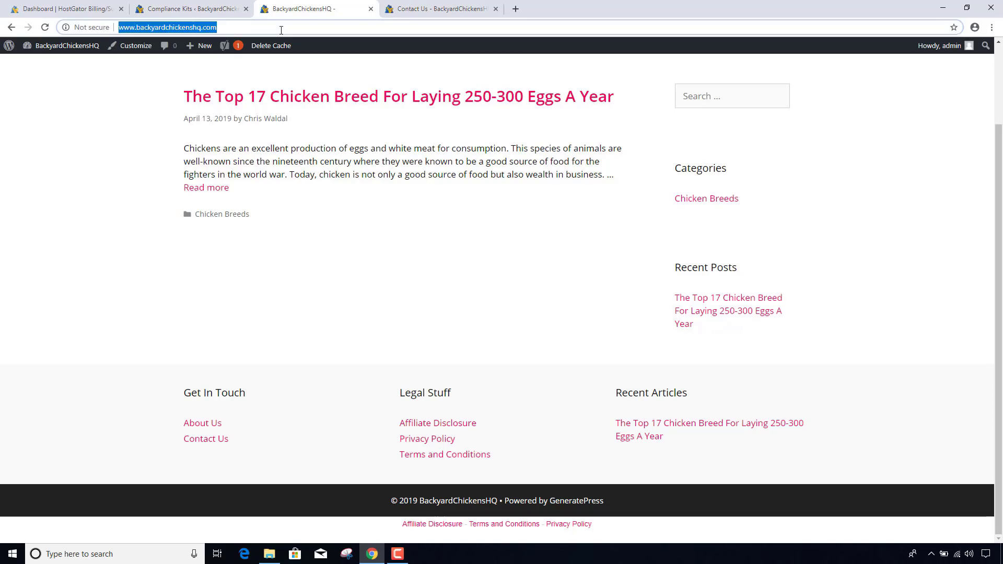
pyautogui.click(271, 46)
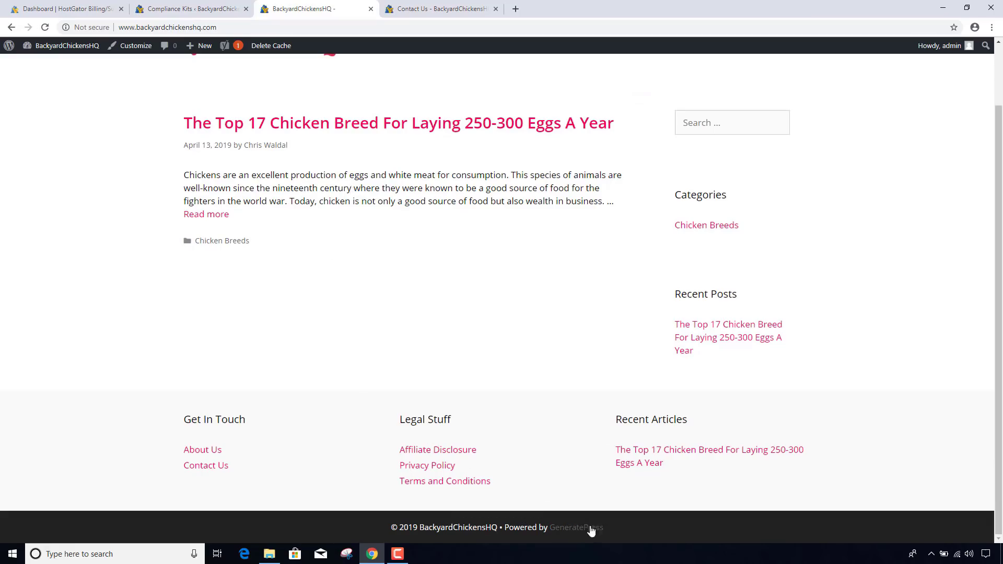
pyautogui.click(198, 9)
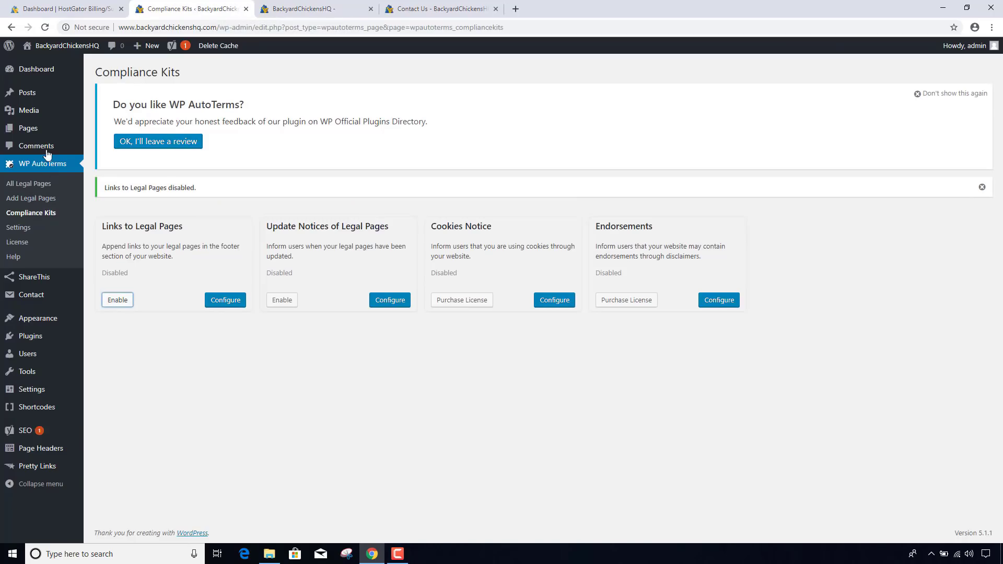
pyautogui.moveTo(48, 325)
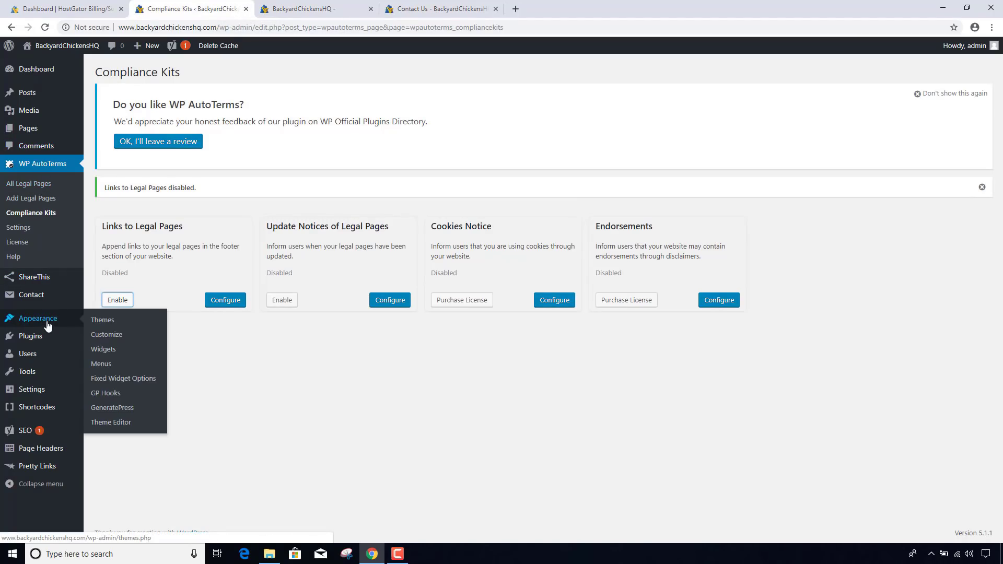
# - In the Customizer's Layout > Footer settings, start the copyright text with the %copy% placeholder
pyautogui.click(114, 342)
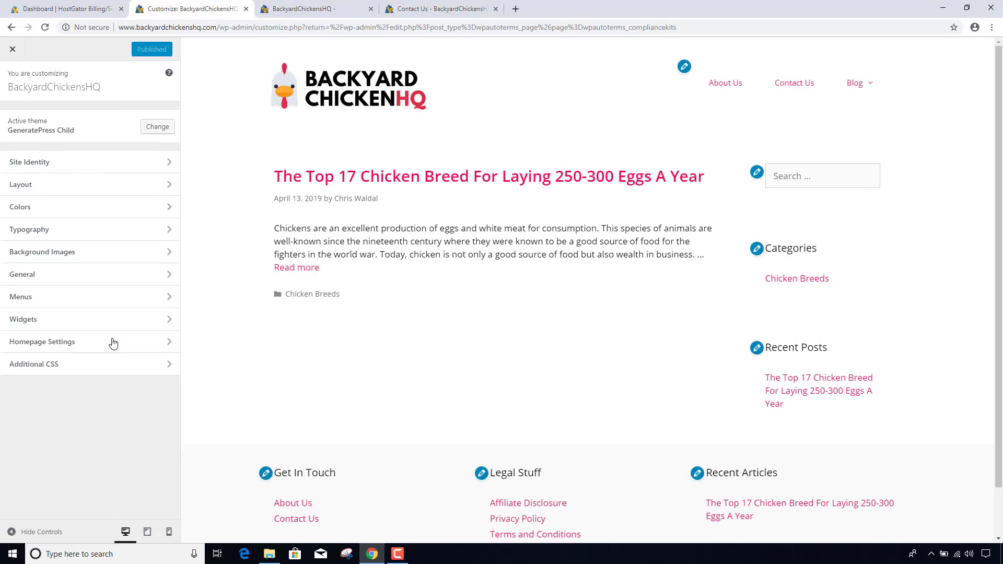
pyautogui.click(78, 185)
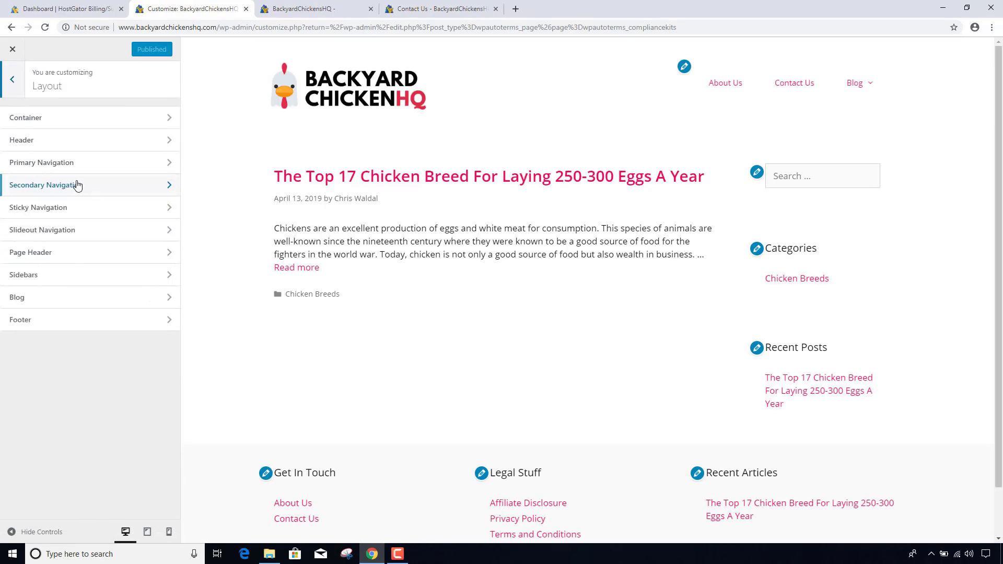
pyautogui.click(67, 329)
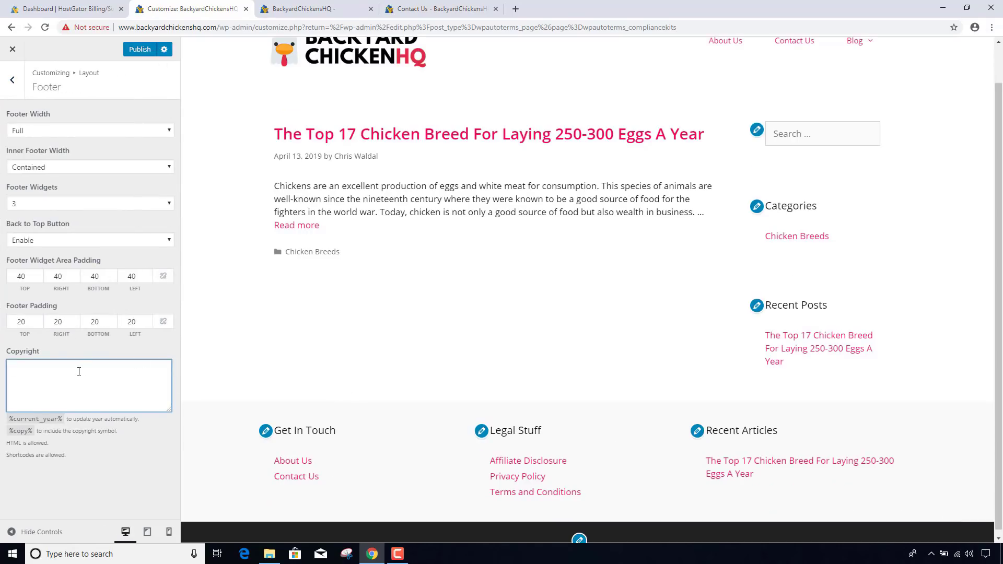
pyautogui.moveTo(32, 431); pyautogui.dragTo(7, 436)
pyautogui.hotkey('ctrl', 'c')
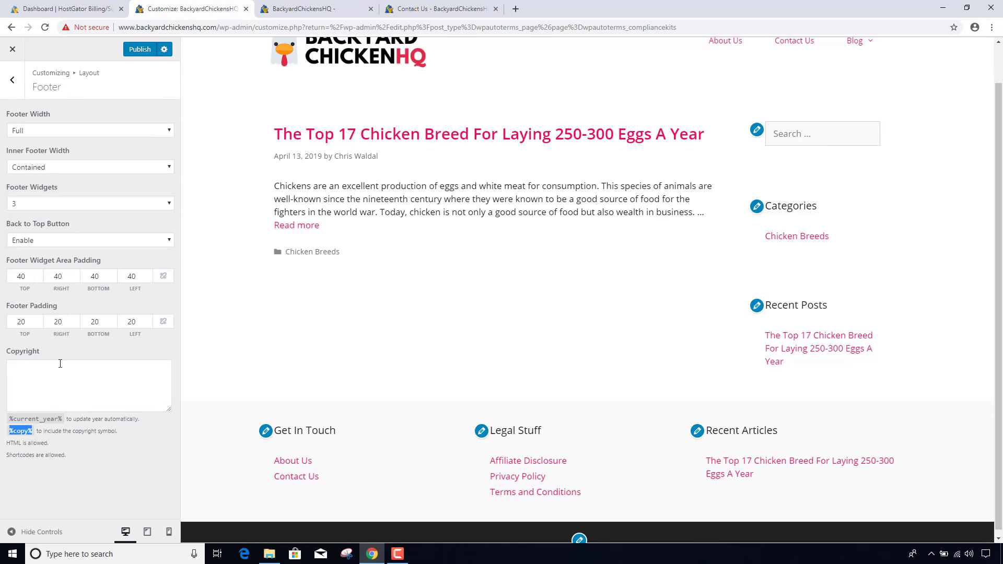
pyautogui.click(51, 382)
pyautogui.hotkey('ctrl', 'v')
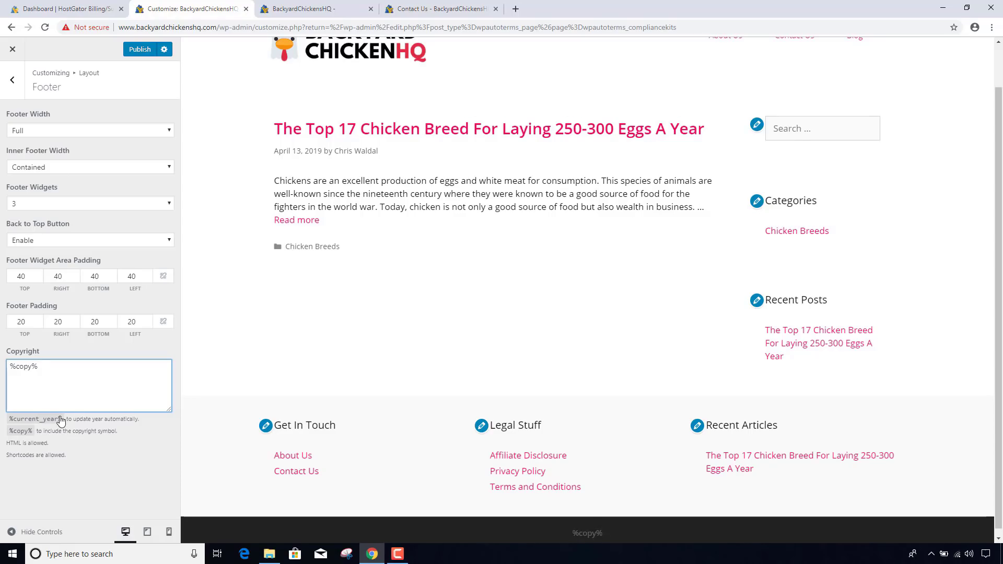
# - Complete the copyright as '%copy% 2019 | BackyardChickensHQ.com' and publish it
pyautogui.moveTo(63, 419); pyautogui.dragTo(9, 421)
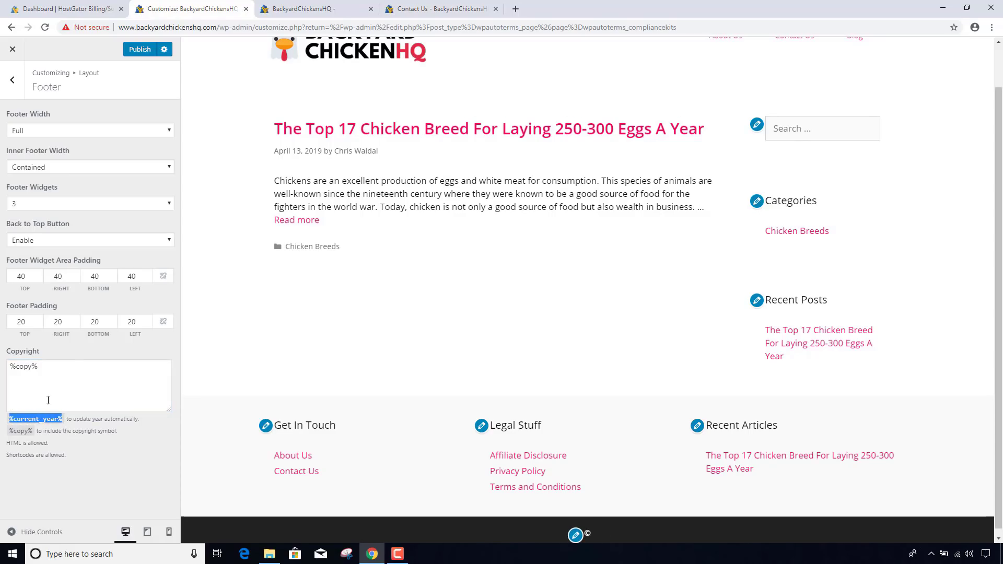
pyautogui.click(73, 368)
pyautogui.write('2019')
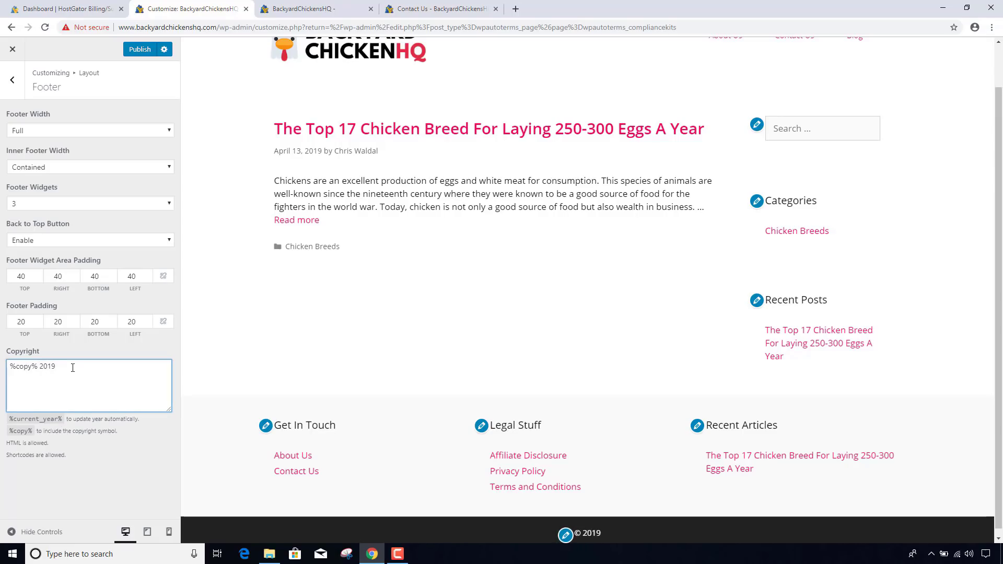
pyautogui.write('-2020')
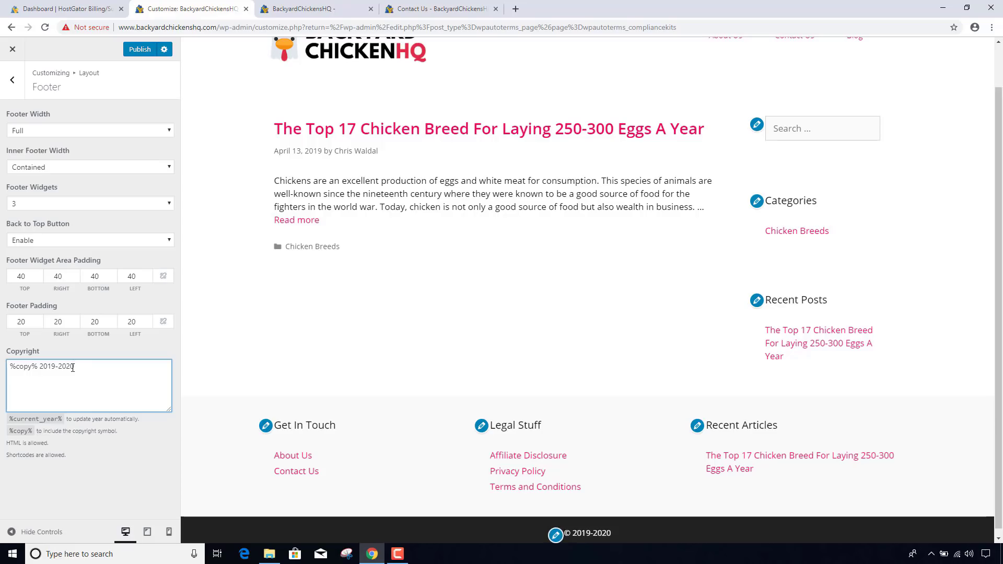
pyautogui.press('BackSpace')
pyautogui.press('BackSpace')
pyautogui.press('BackSpace')
pyautogui.press('BackSpace')
pyautogui.press('BackSpace')
pyautogui.write('| Backyar')
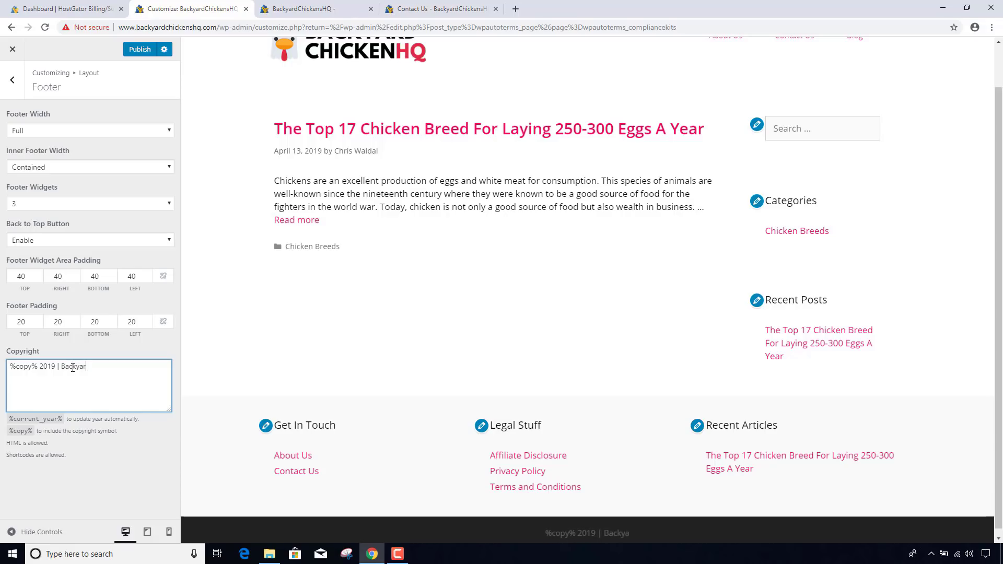
pyautogui.write('dChickensHQ')
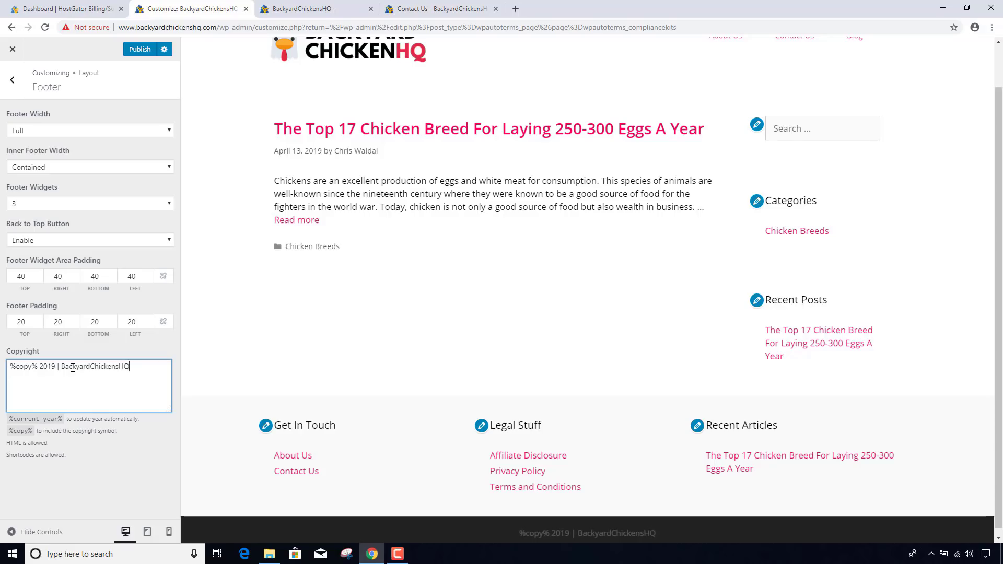
pyautogui.write('.com')
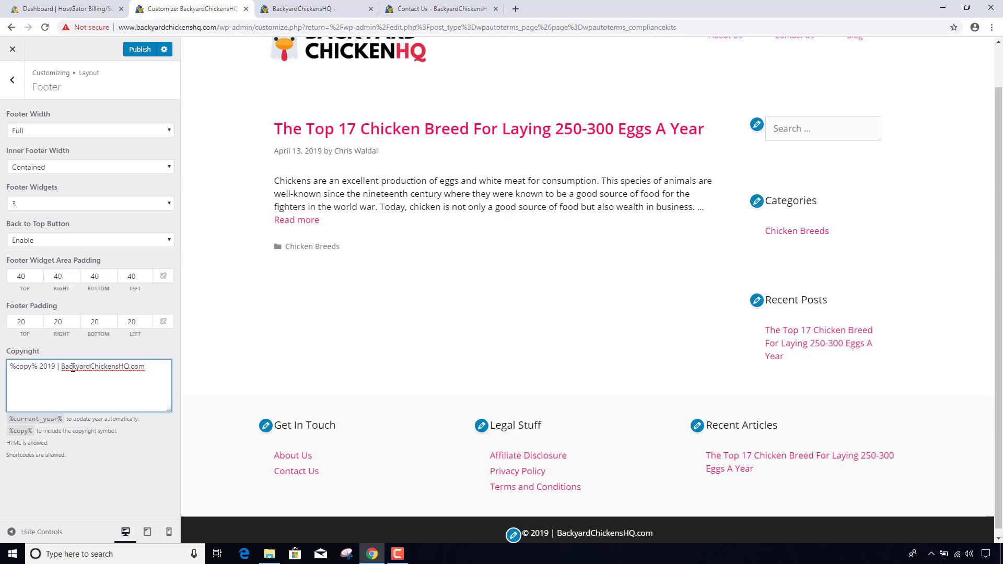
pyautogui.click(140, 52)
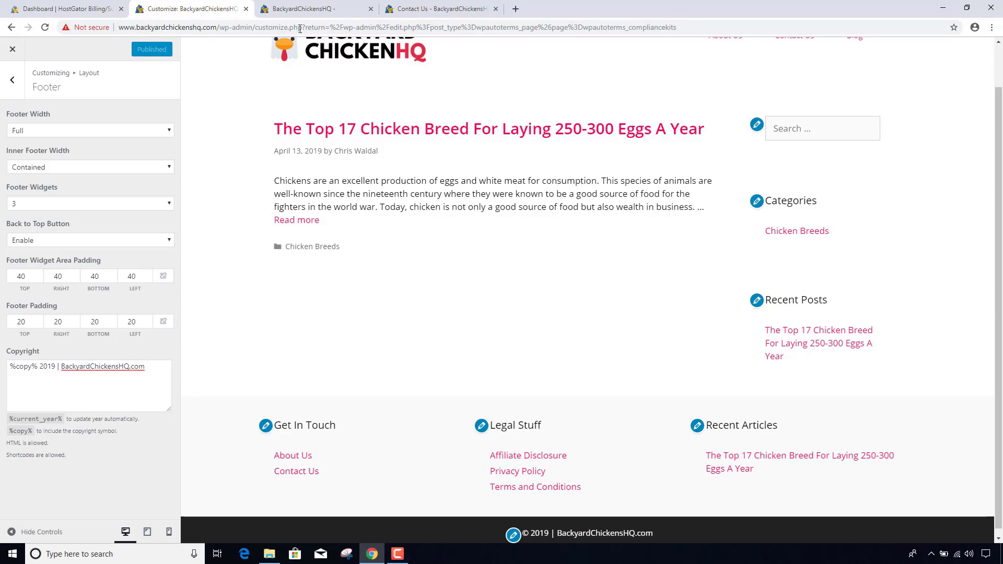
pyautogui.click(325, 10)
# - Clear the cache, open the Top 17 Chicken Breed post, and check its footer's © 2019 credit
pyautogui.click(276, 47)
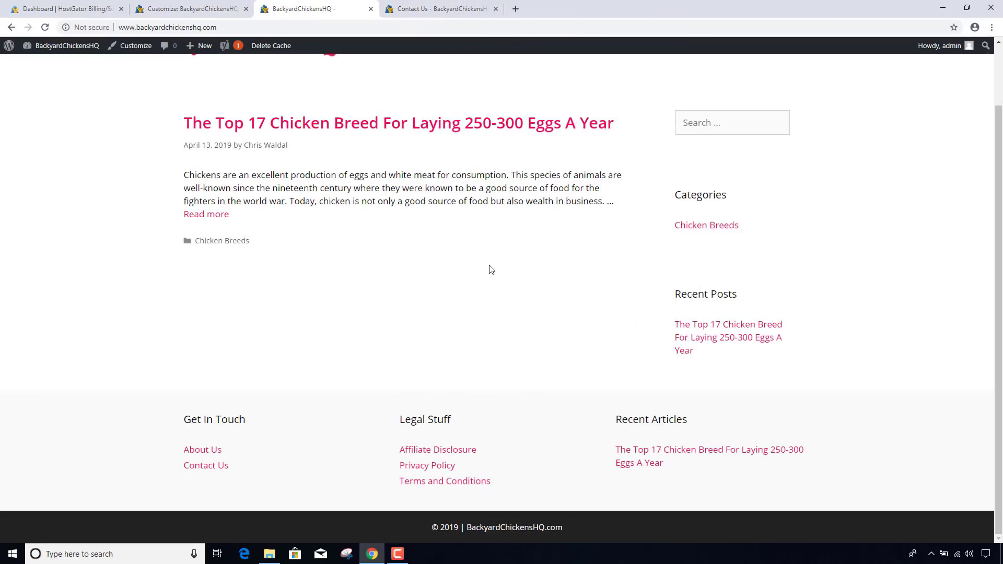
pyautogui.scroll(2, 491, 269)
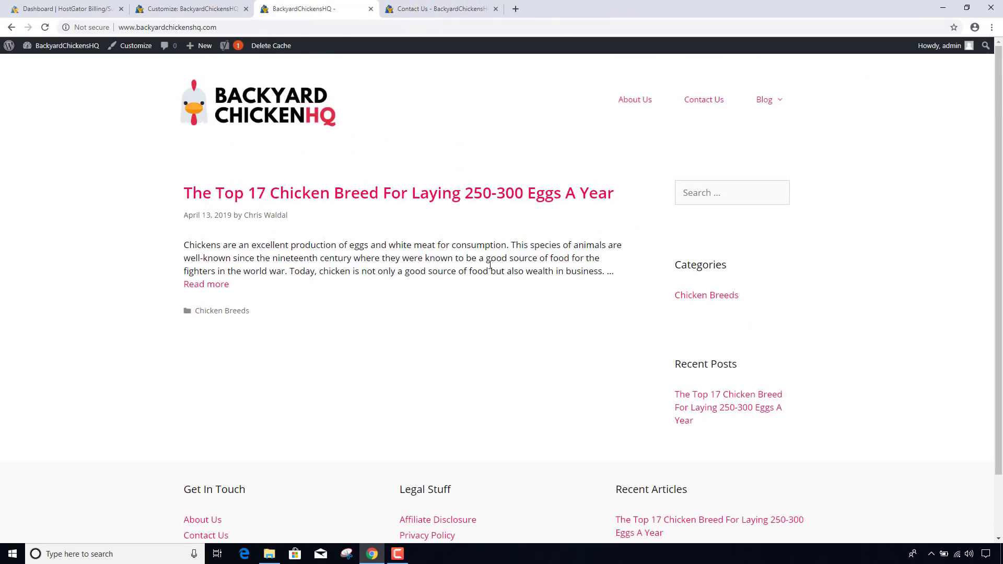
pyautogui.click(283, 126)
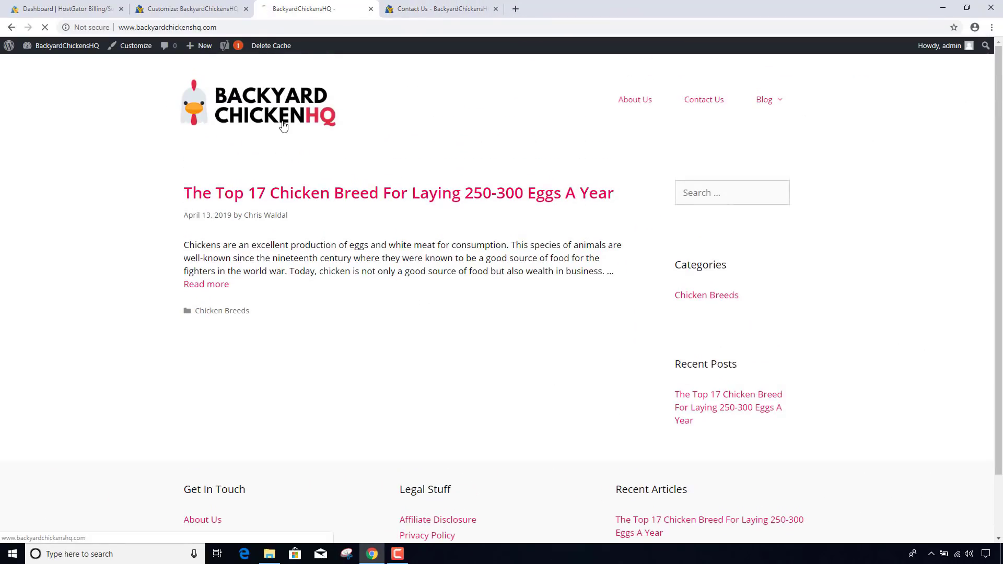
pyautogui.click(341, 195)
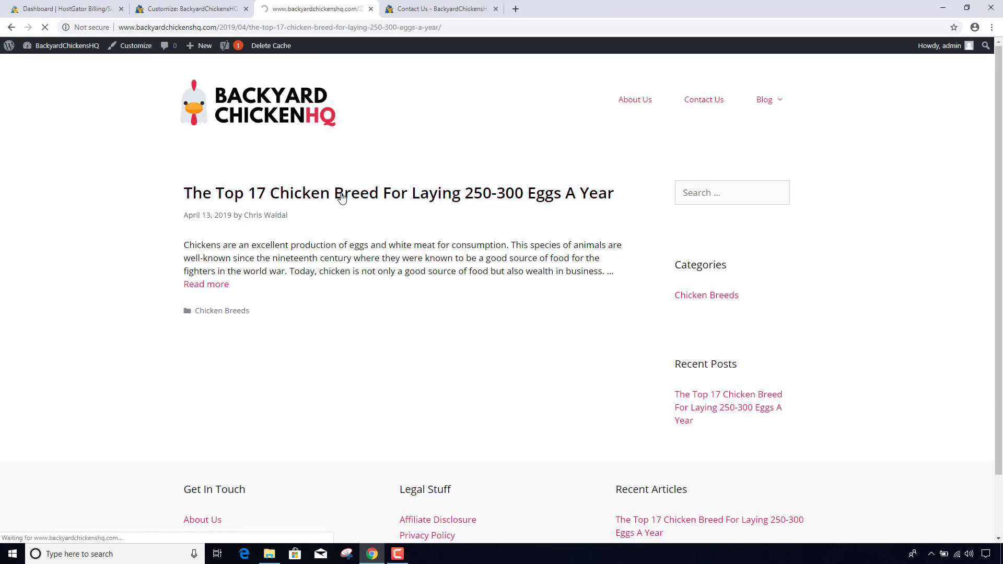
pyautogui.scroll(-5, 341, 197)
pyautogui.scroll(-20, 342, 197)
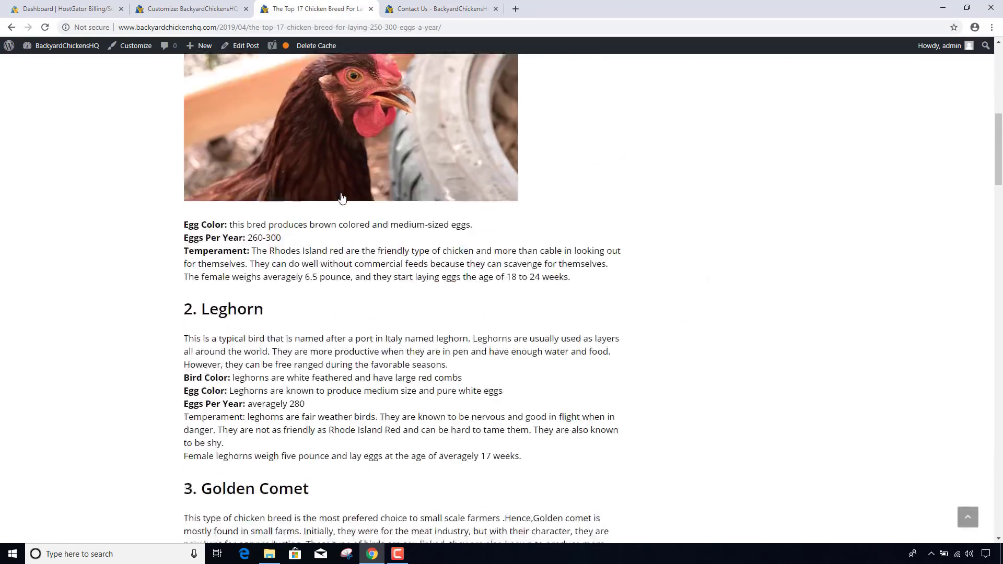
pyautogui.scroll(-20, 791, 351)
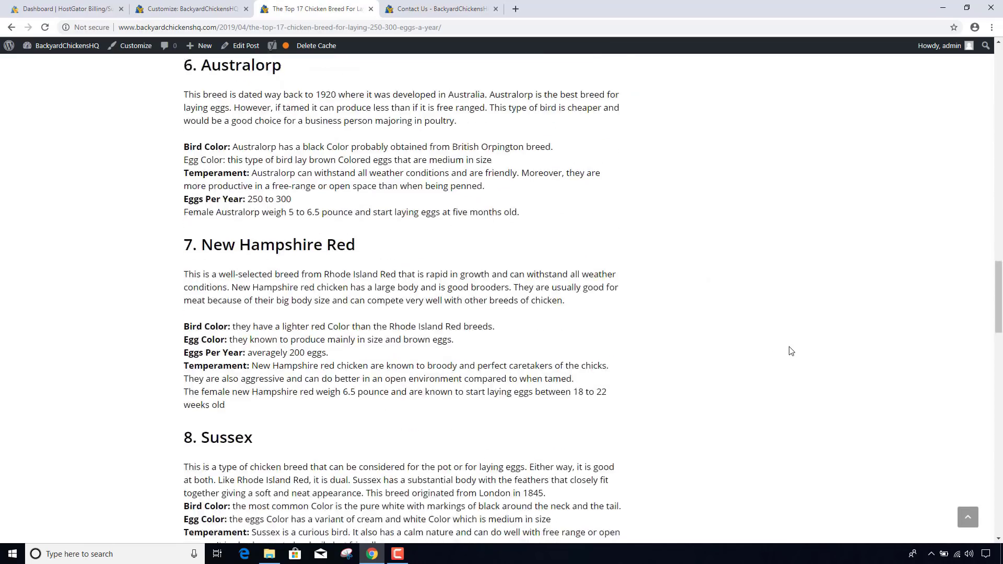
pyautogui.scroll(-15, 791, 351)
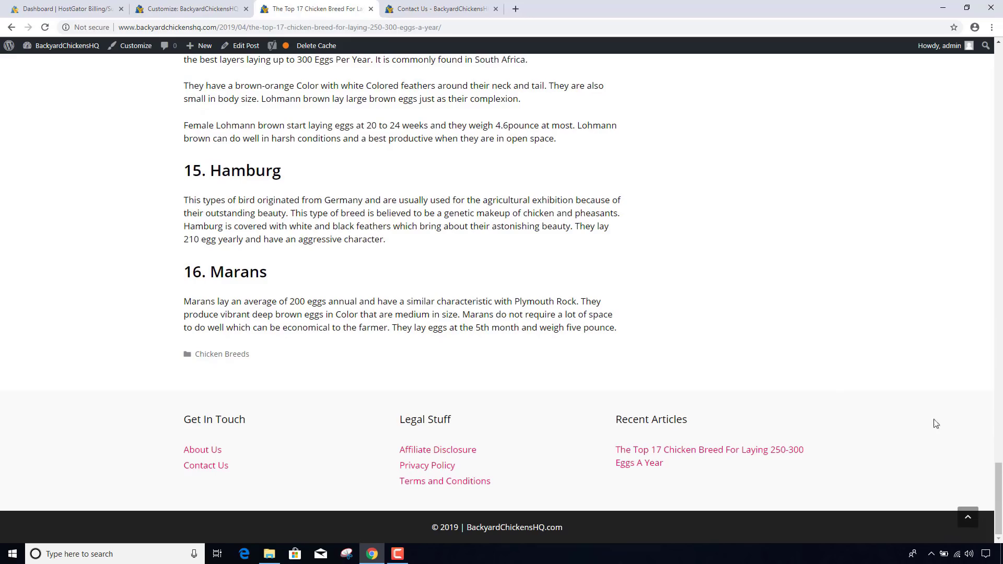
pyautogui.click(968, 523)
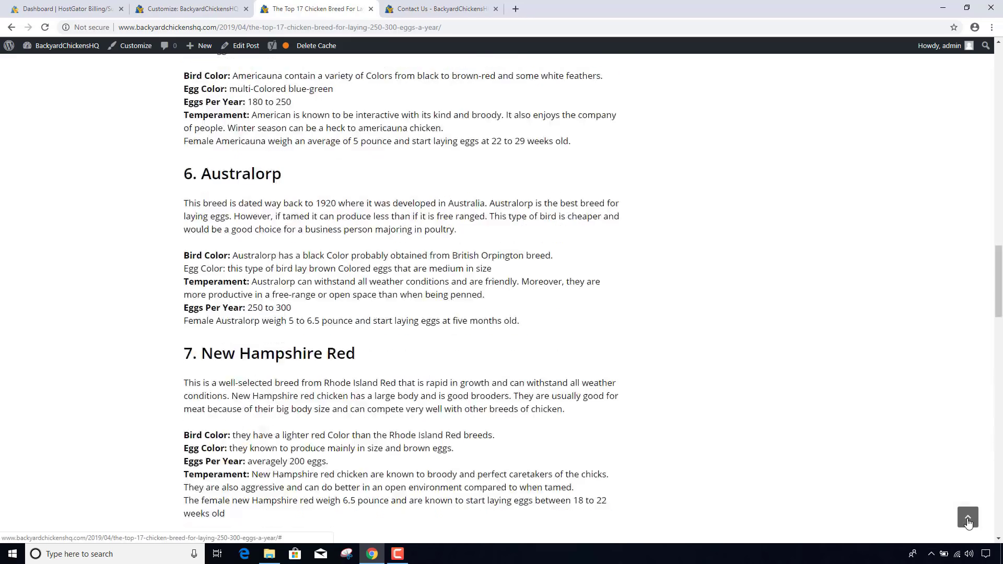
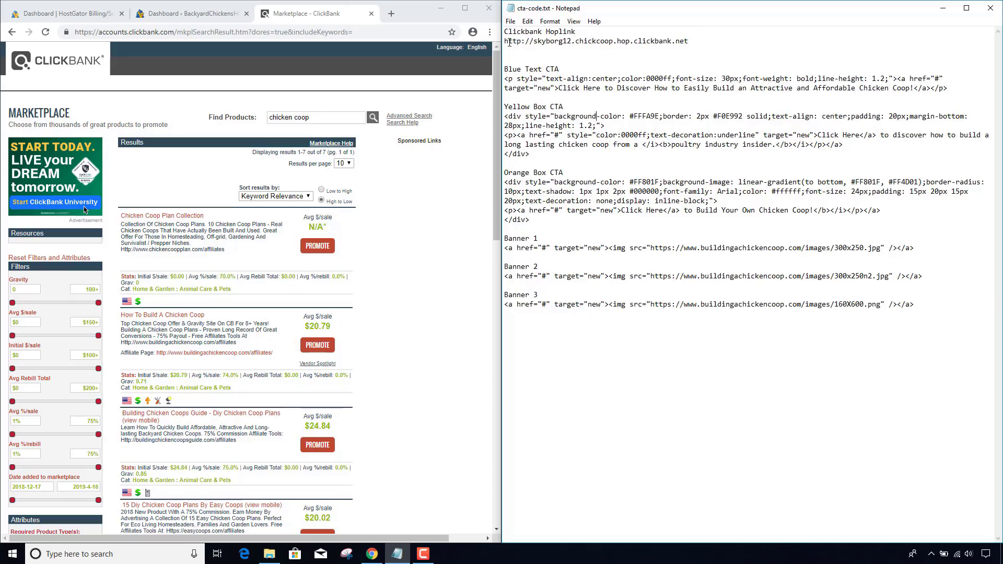
# - Load the copied ClickBank hoplink in a new Chrome tab and view the chicken coop sales page
pyautogui.moveTo(505, 42); pyautogui.dragTo(689, 44)
pyautogui.hotkey('ctrl', 'c')
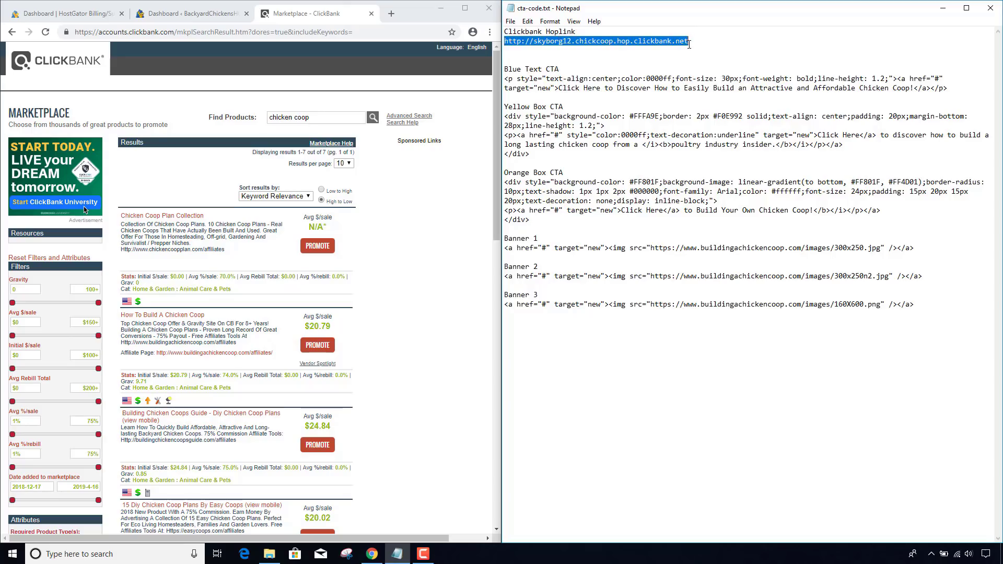
pyautogui.click(392, 14)
pyautogui.hotkey('ctrl', 'v')
pyautogui.press('Return')
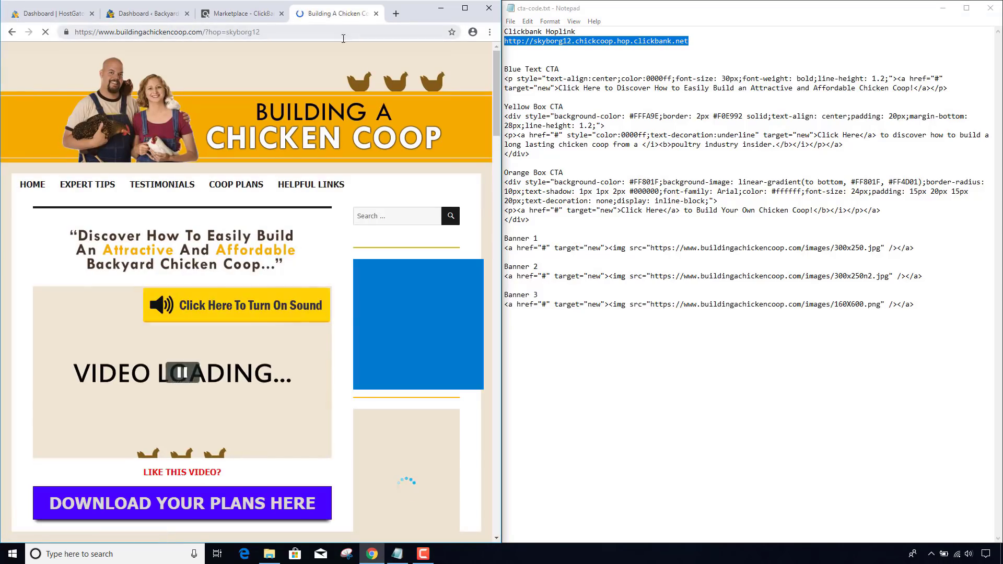
pyautogui.scroll(-2, 329, 71)
pyautogui.scroll(2, 327, 70)
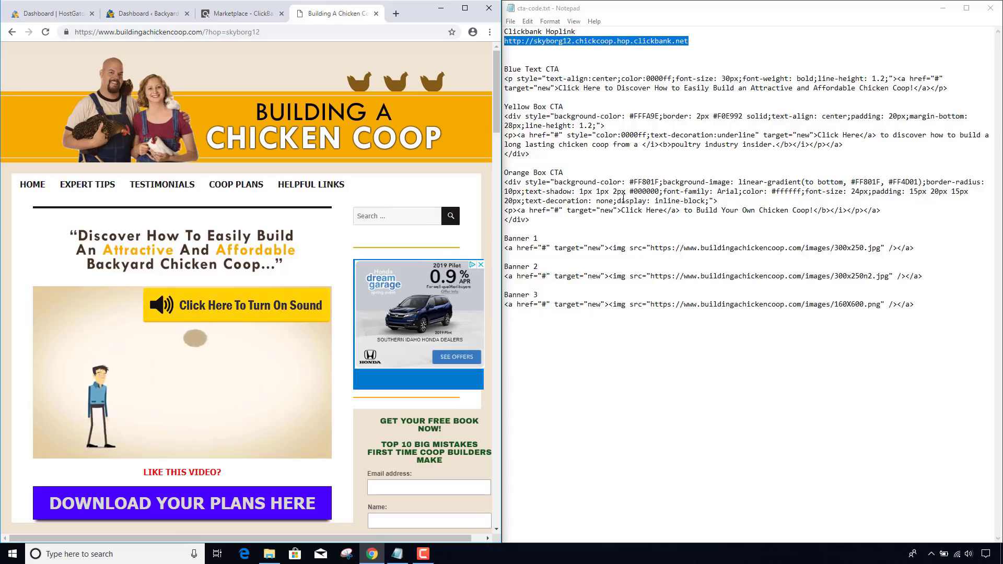
# - Look over the three CTA code blocks and three banner code lines in the notes
pyautogui.moveTo(506, 69); pyautogui.dragTo(555, 217)
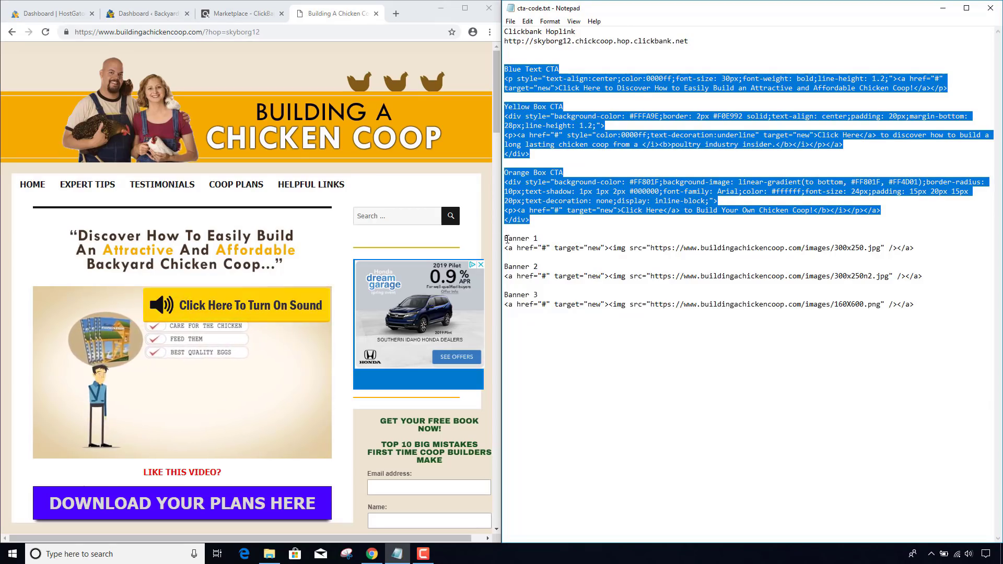
pyautogui.moveTo(508, 239); pyautogui.dragTo(929, 315)
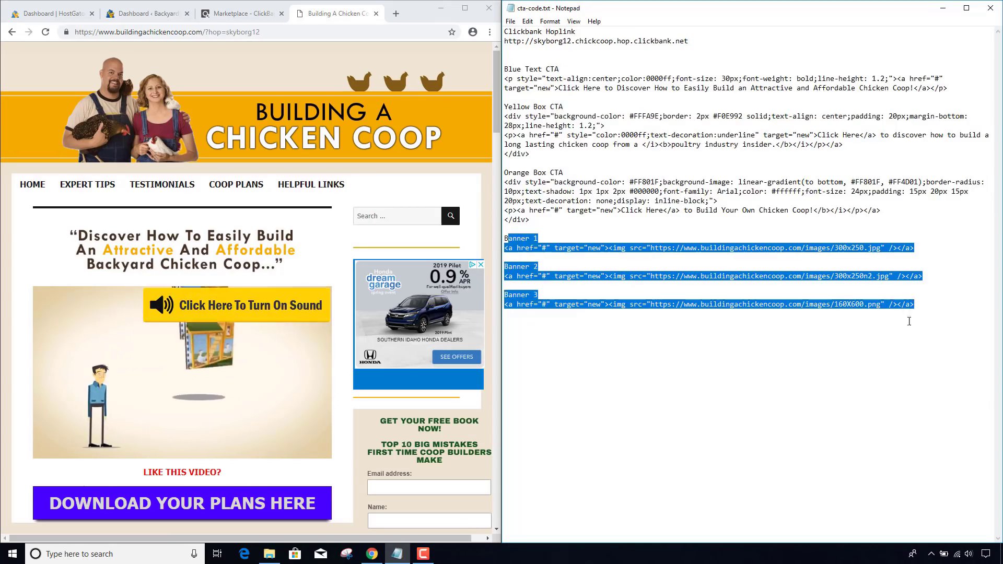
pyautogui.click(846, 321)
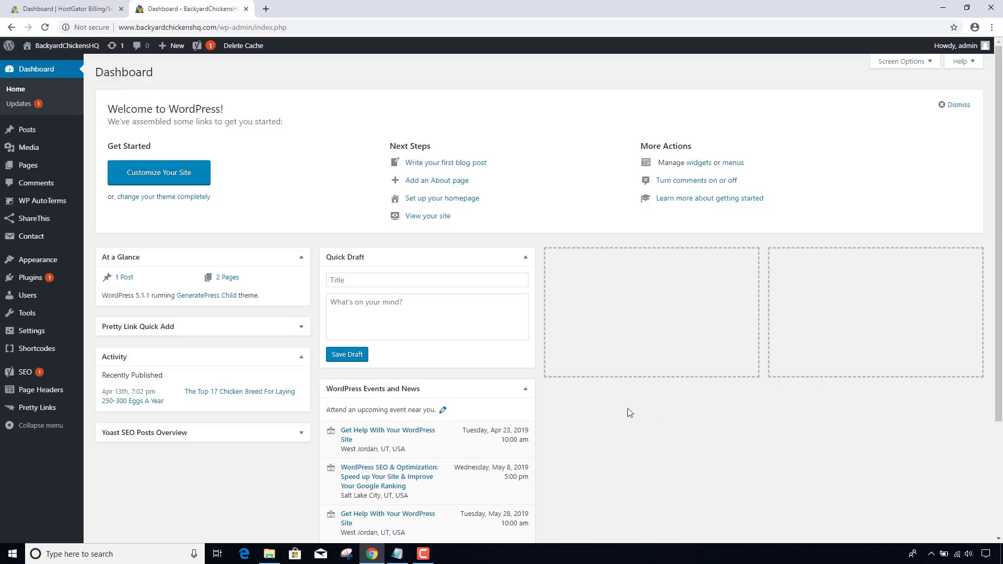
# - Start a new Pretty Link with the ClickBank hoplink as its Target URL
pyautogui.moveTo(49, 409)
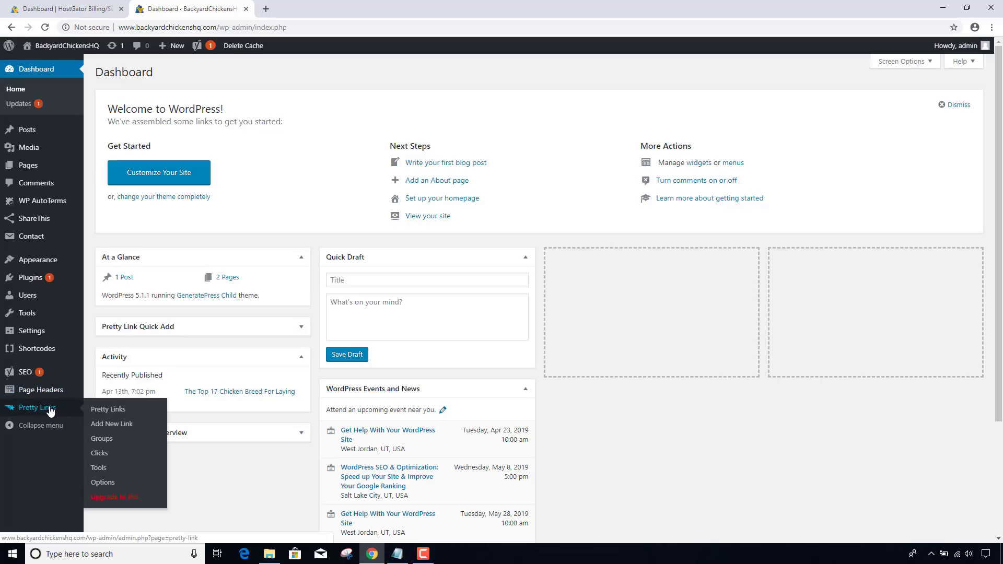
pyautogui.click(119, 413)
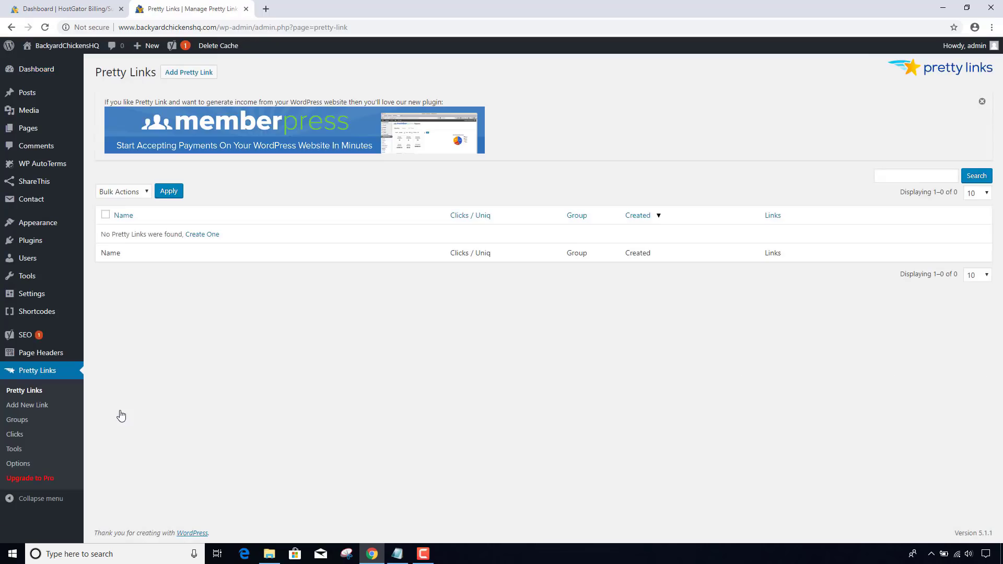
pyautogui.click(205, 236)
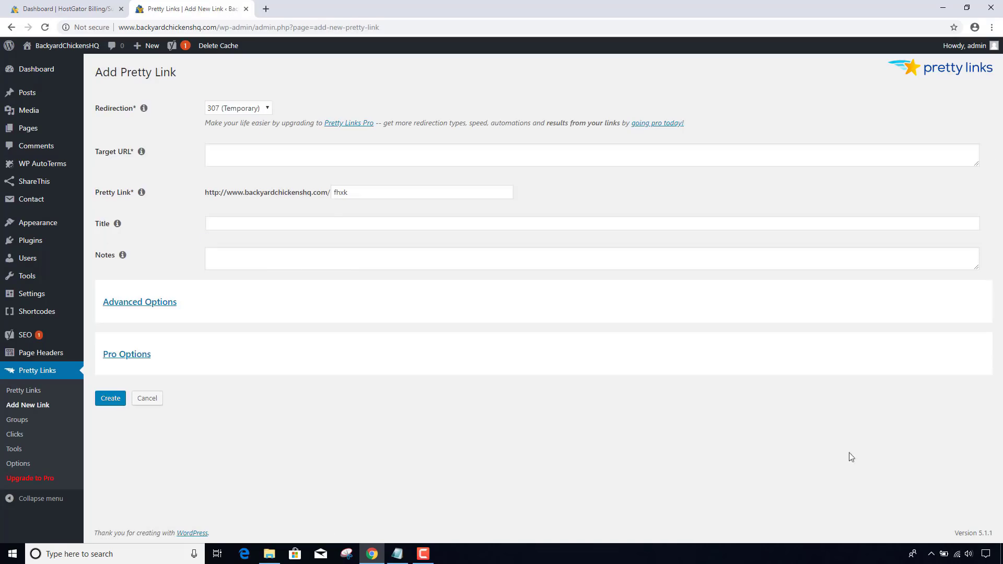
pyautogui.click(401, 556)
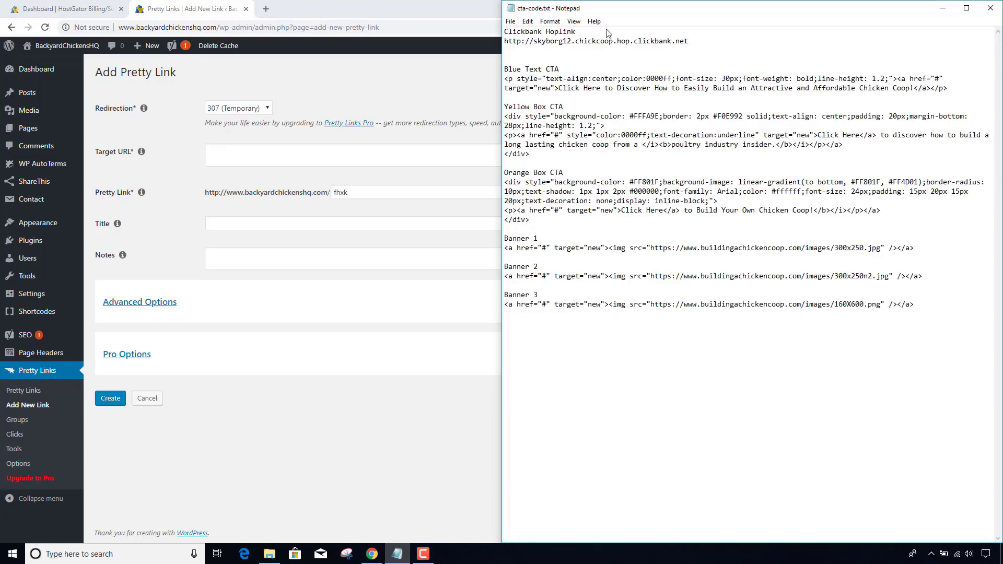
pyautogui.moveTo(703, 41); pyautogui.dragTo(504, 41)
pyautogui.hotkey('ctrl', 'c')
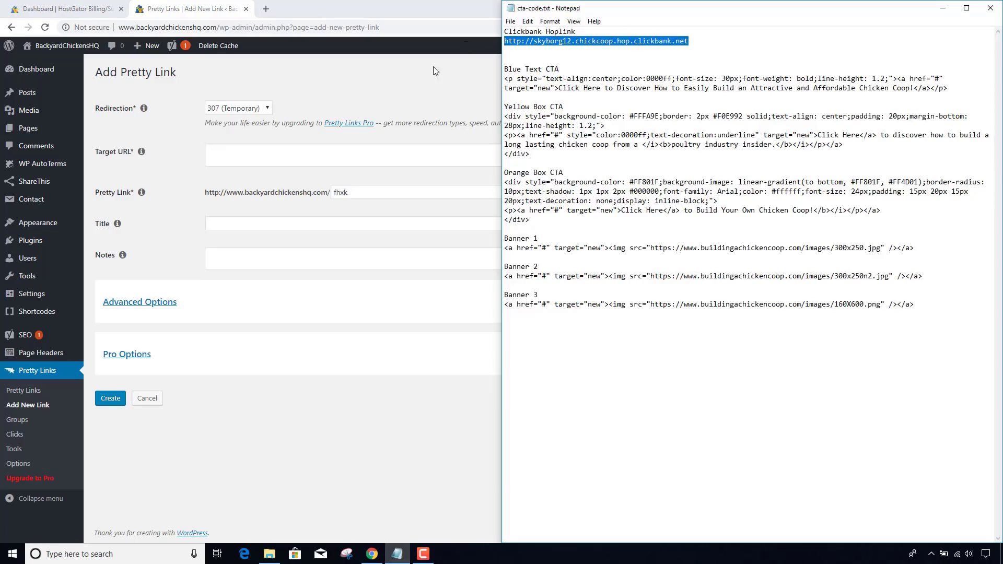
pyautogui.click(251, 160)
pyautogui.click(252, 159)
pyautogui.hotkey('ctrl', 'v')
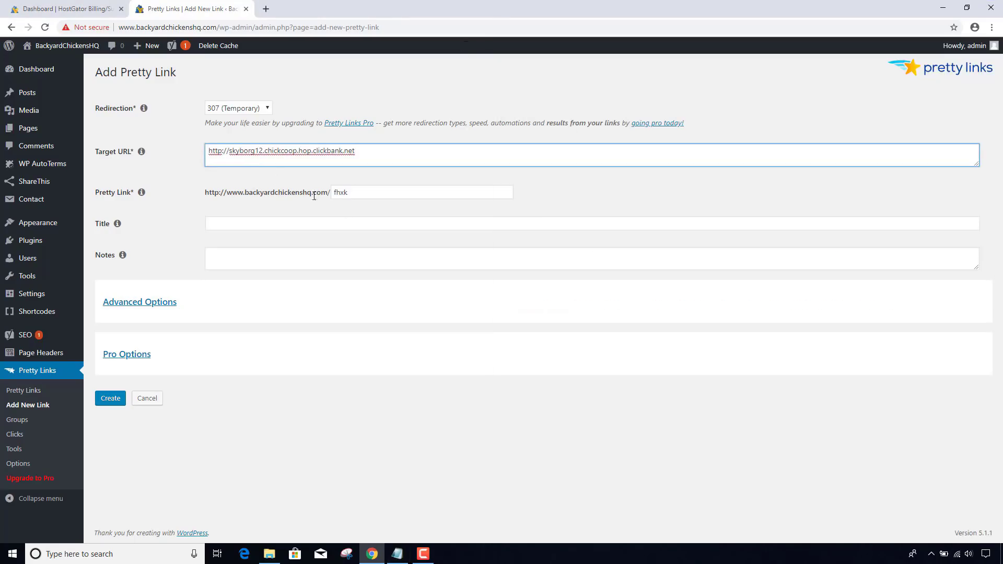
pyautogui.press('Tab')
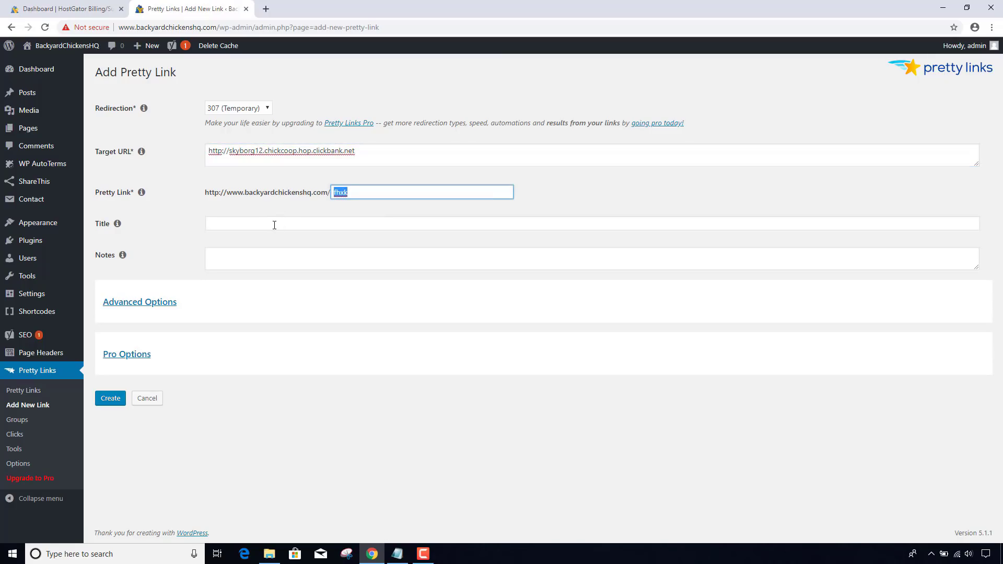
# - Title the link 'ClickBank Hop Link' and create it
pyautogui.click(275, 225)
pyautogui.write('Click')
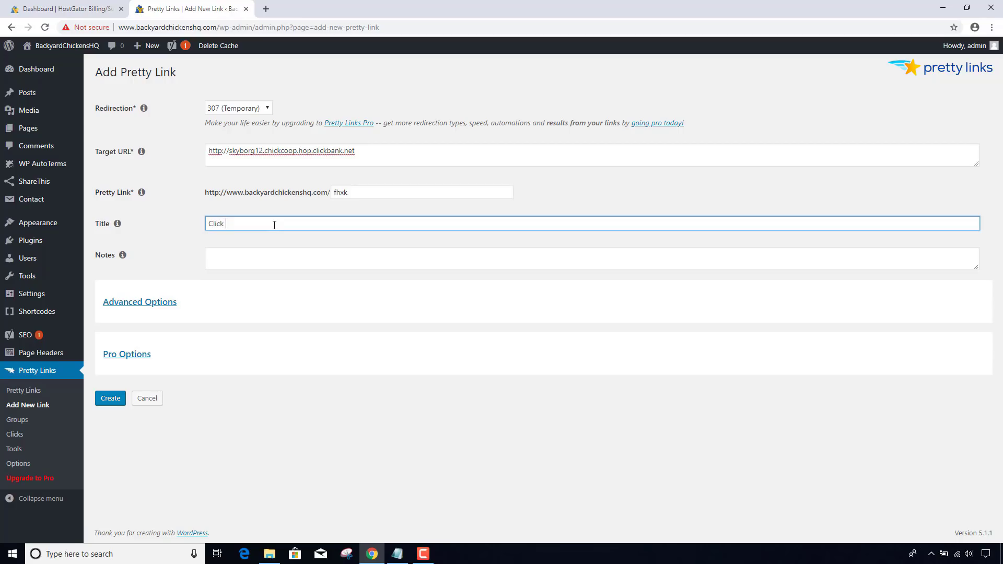
pyautogui.write('Bank Hop Link')
pyautogui.click(111, 401)
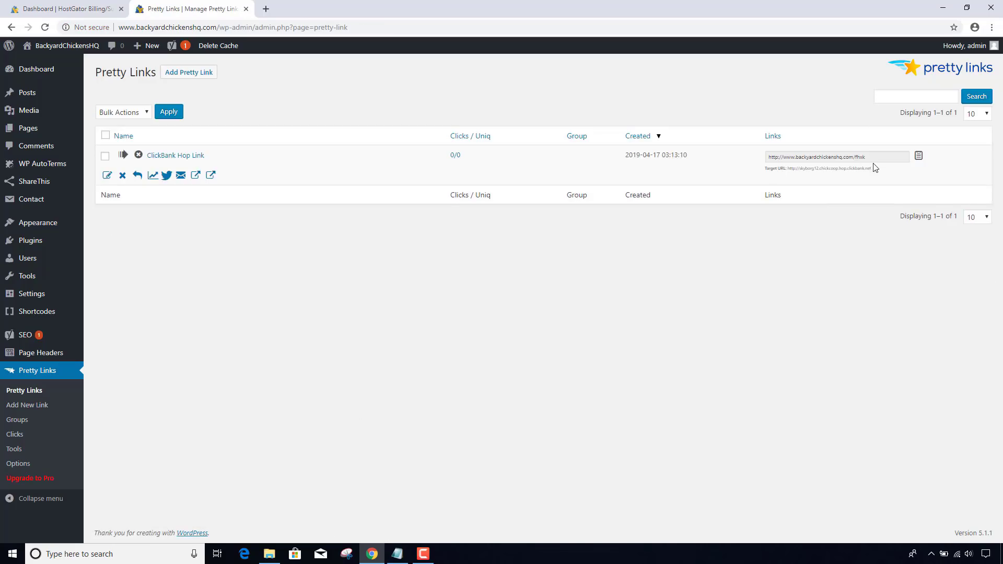
# - Test that the /fhxk short link redirects to the chicken coop sales page
pyautogui.click(775, 155)
pyautogui.hotkey('ctrl', 'c')
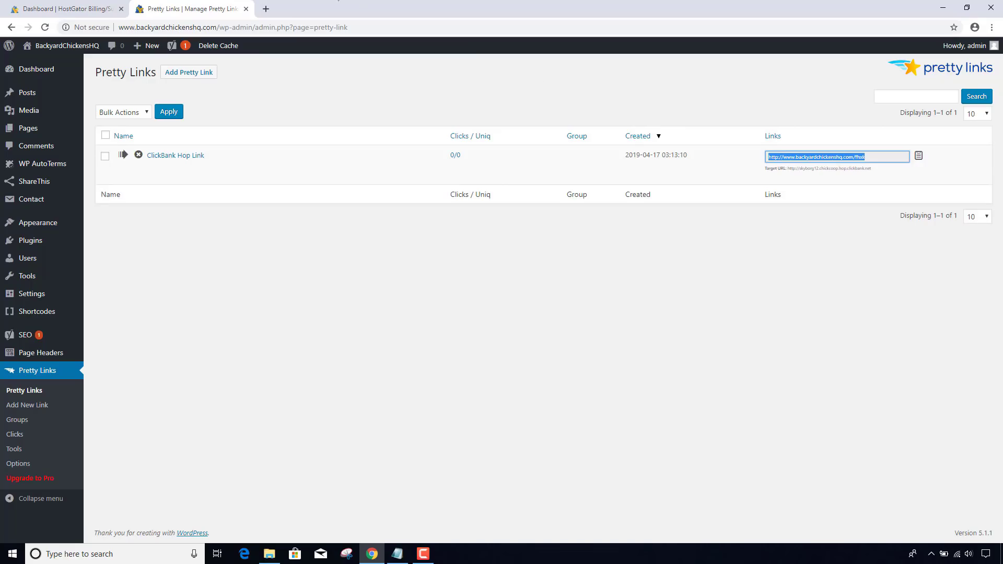
pyautogui.click(266, 9)
pyautogui.hotkey('ctrl', 'v')
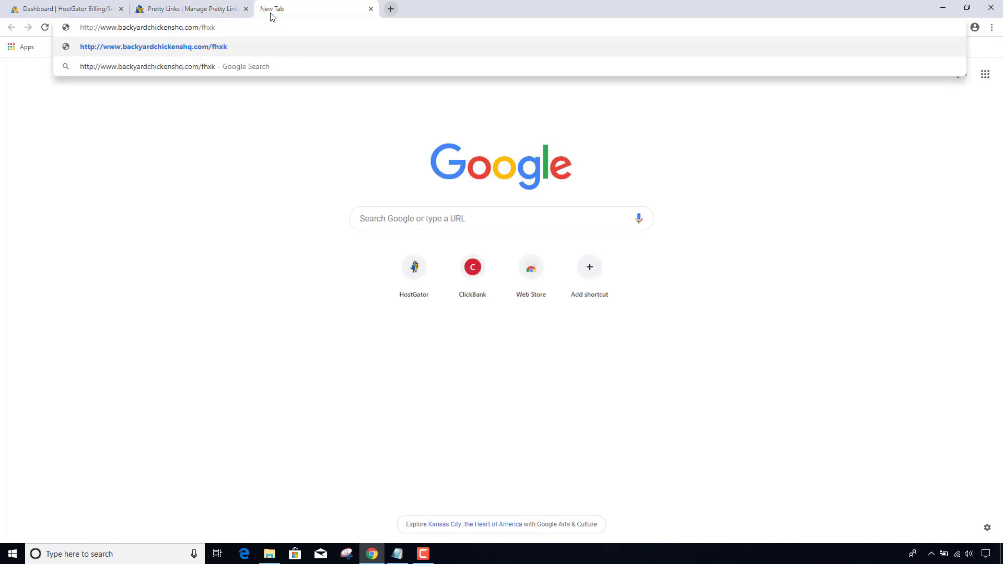
pyautogui.press('Return')
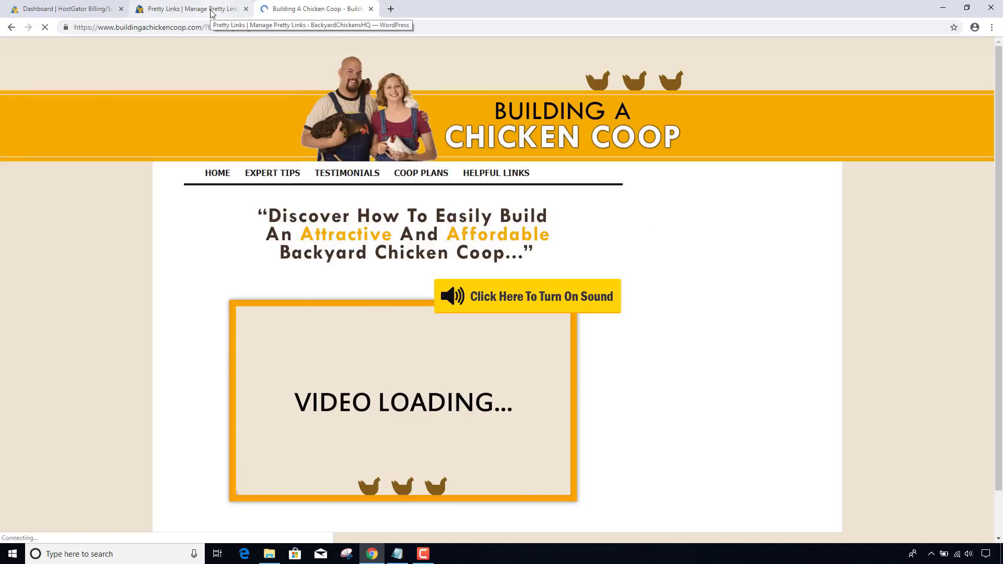
pyautogui.click(370, 10)
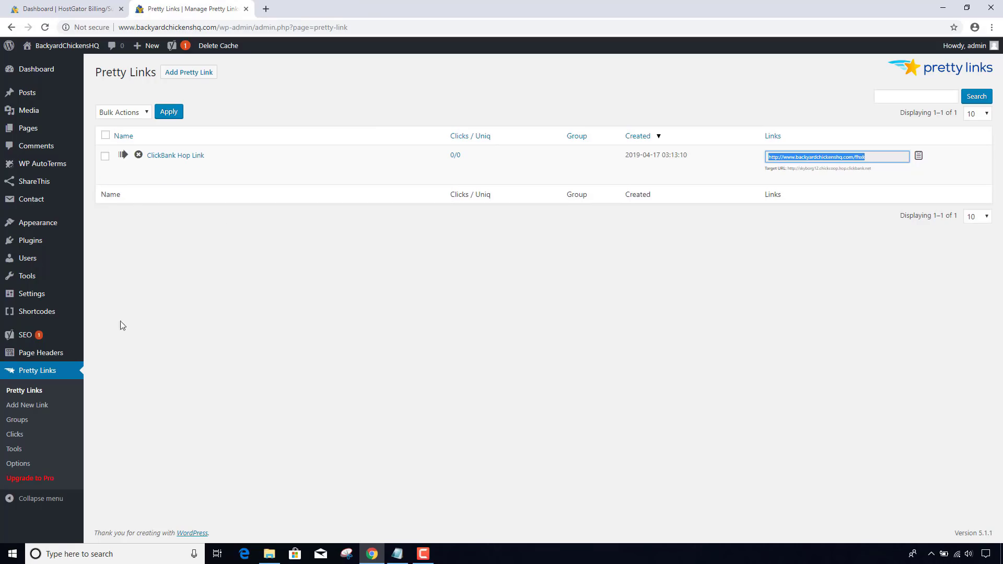
# - Visit the short link again and reload the Clicks report to show two clicks
pyautogui.click(23, 438)
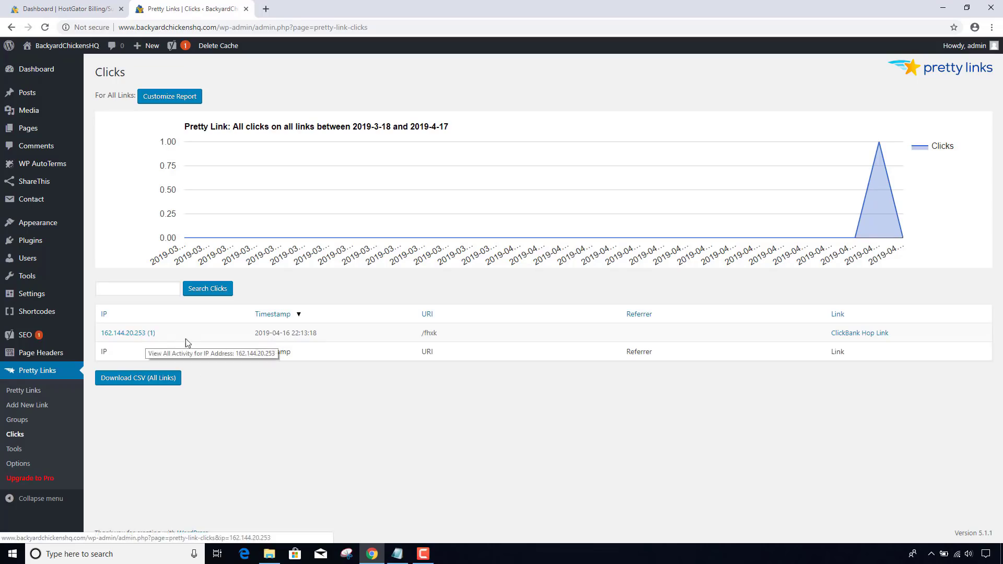
pyautogui.click(267, 8)
pyautogui.hotkey('ctrl', 'v')
pyautogui.press('Return')
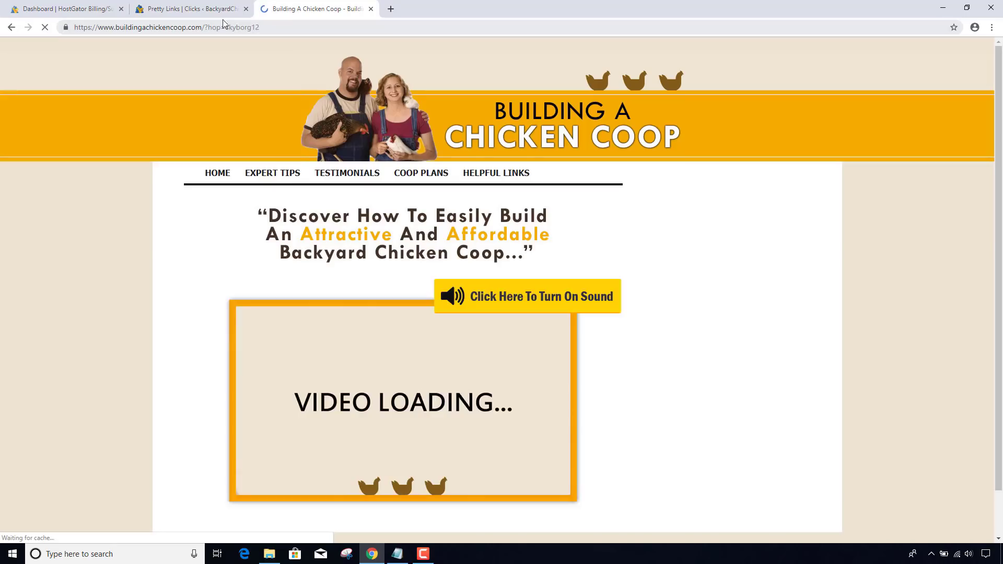
pyautogui.click(217, 10)
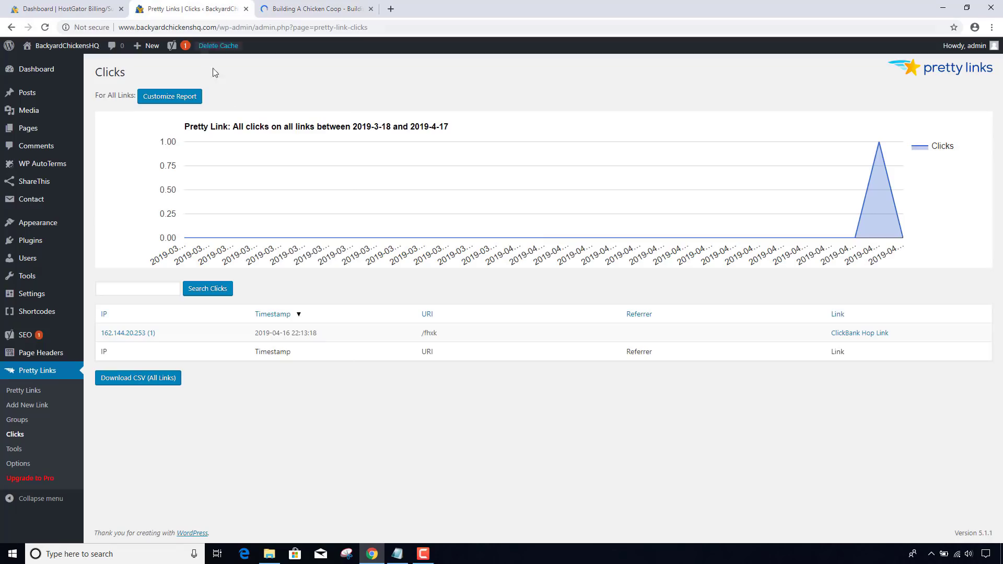
pyautogui.click(268, 28)
pyautogui.press('Return')
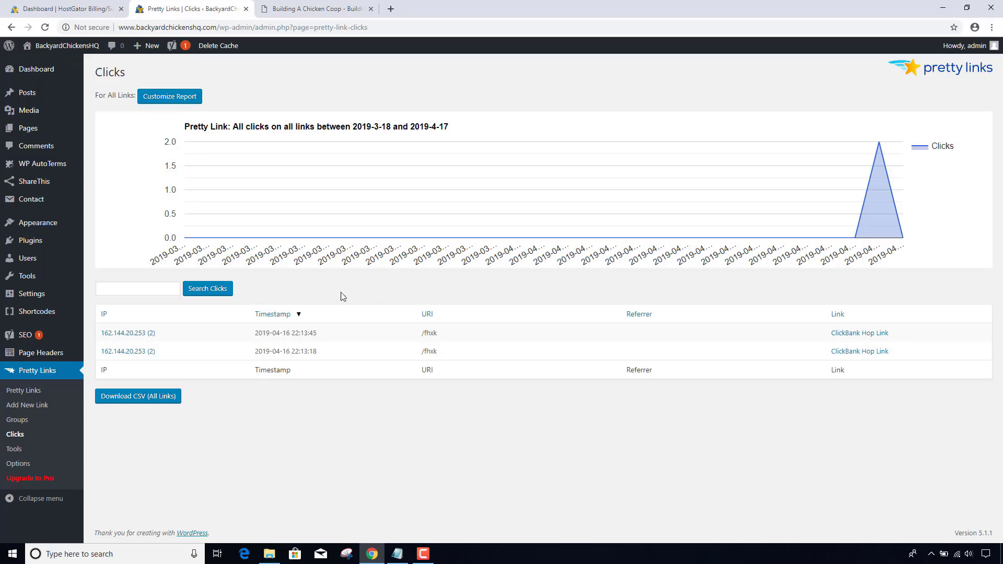
pyautogui.click(332, 14)
pyautogui.click(371, 9)
# - Replace the # in the Blue Text, Yellow Box and Orange Box CTA links with the fhxk short link
pyautogui.click(397, 554)
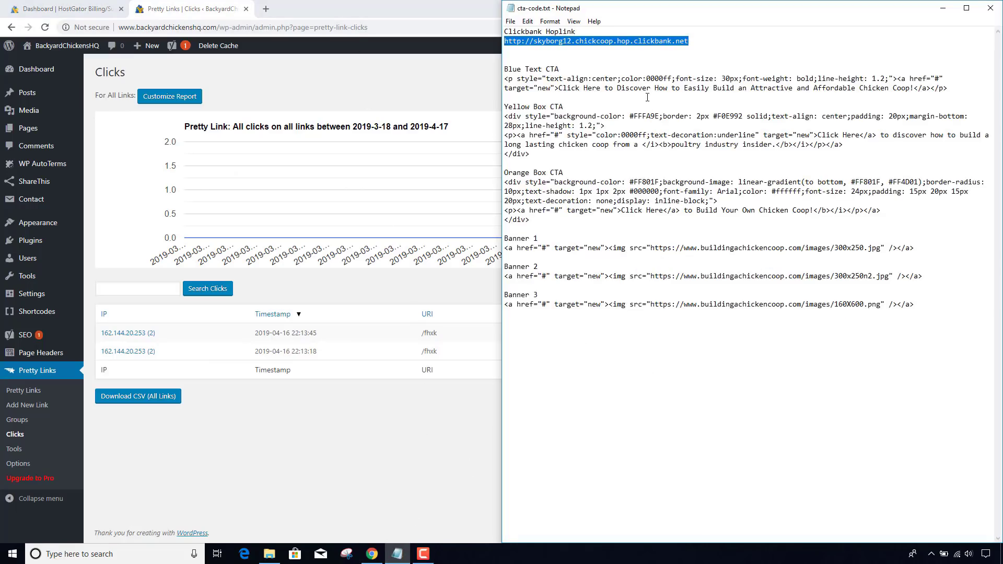
pyautogui.doubleClick(935, 78)
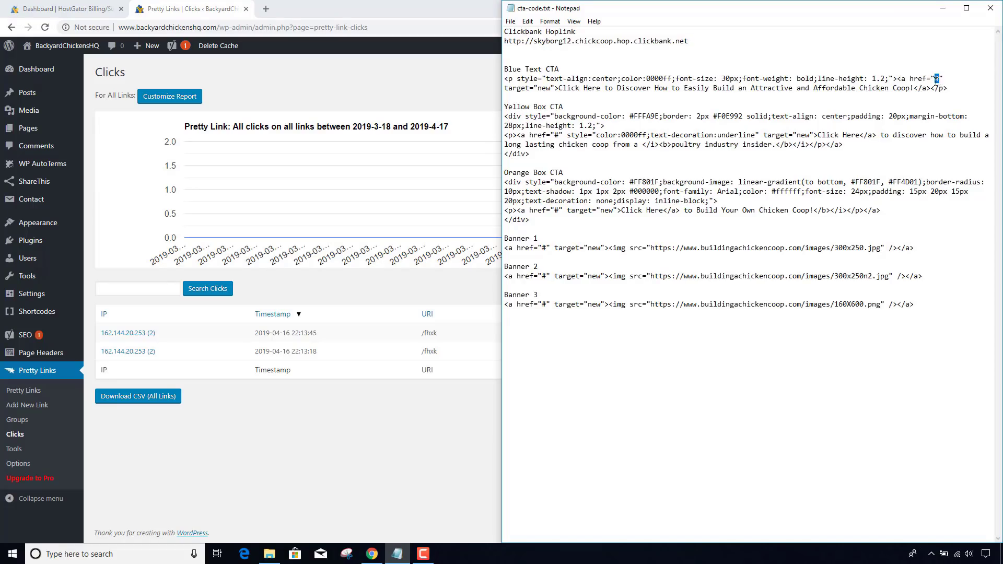
pyautogui.hotkey('ctrl', 'v')
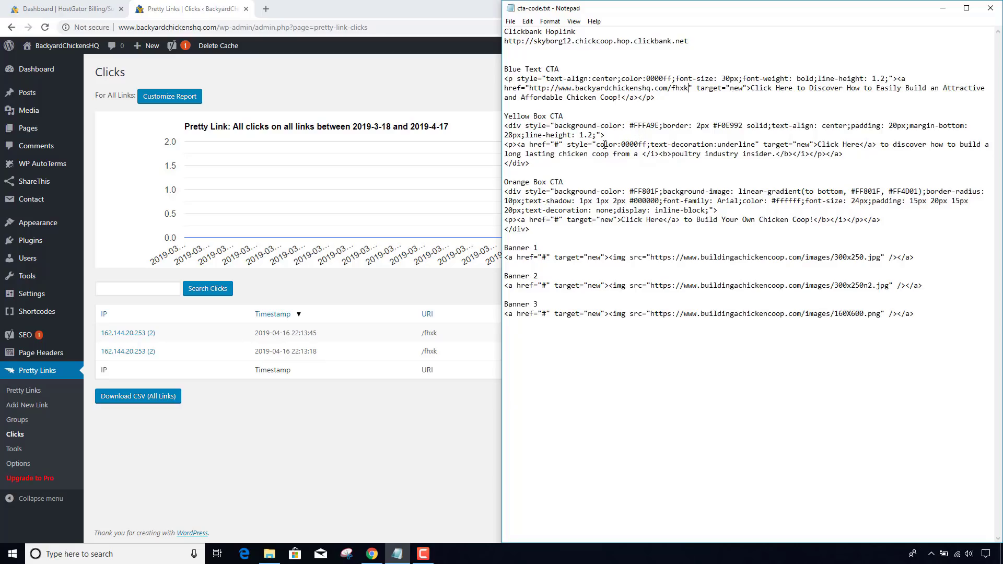
pyautogui.doubleClick(554, 146)
pyautogui.hotkey('ctrl', 'v')
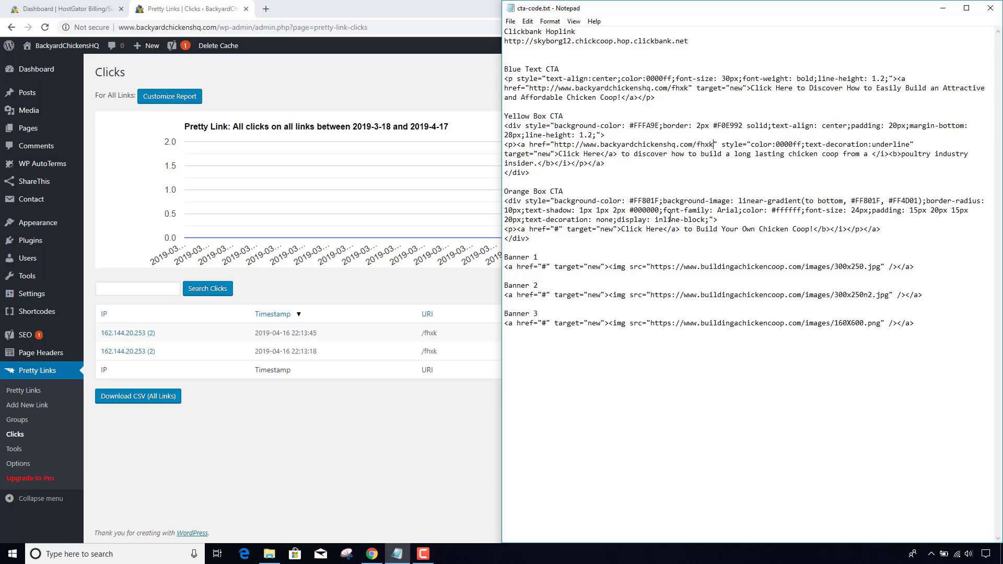
pyautogui.doubleClick(555, 229)
pyautogui.hotkey('ctrl', 'v')
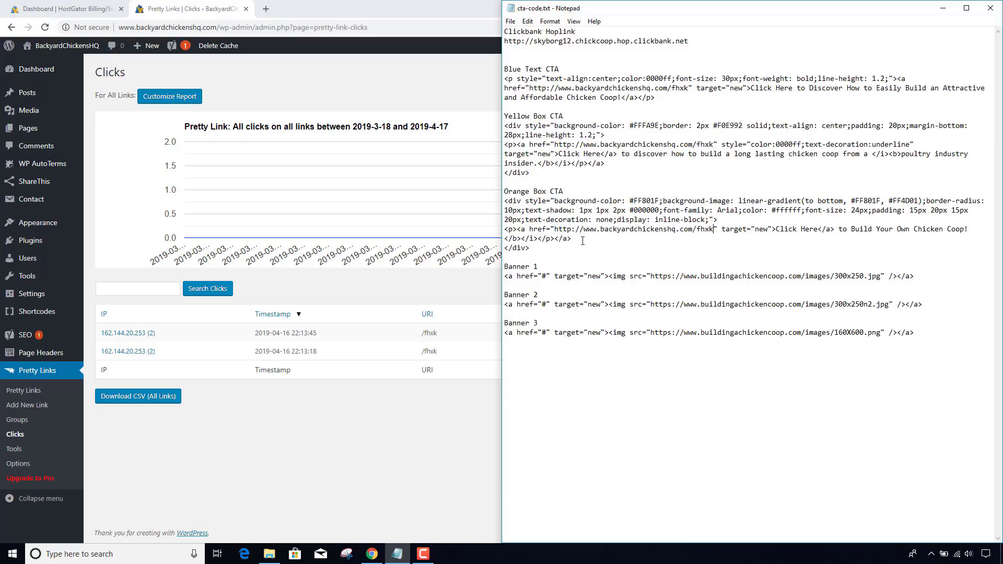
pyautogui.doubleClick(543, 276)
pyautogui.hotkey('ctrl', 'v')
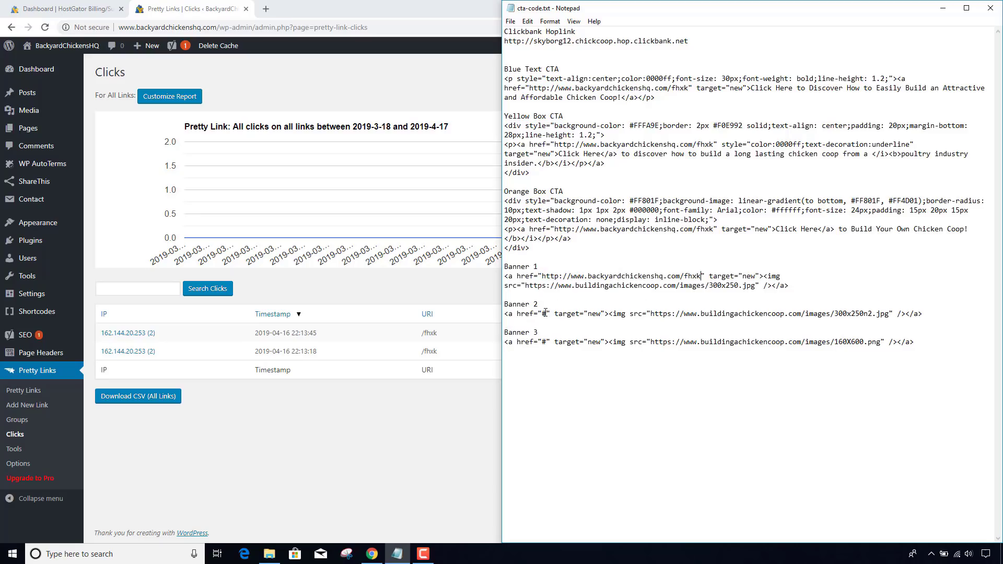
pyautogui.doubleClick(544, 314)
pyautogui.hotkey('ctrl', 'v')
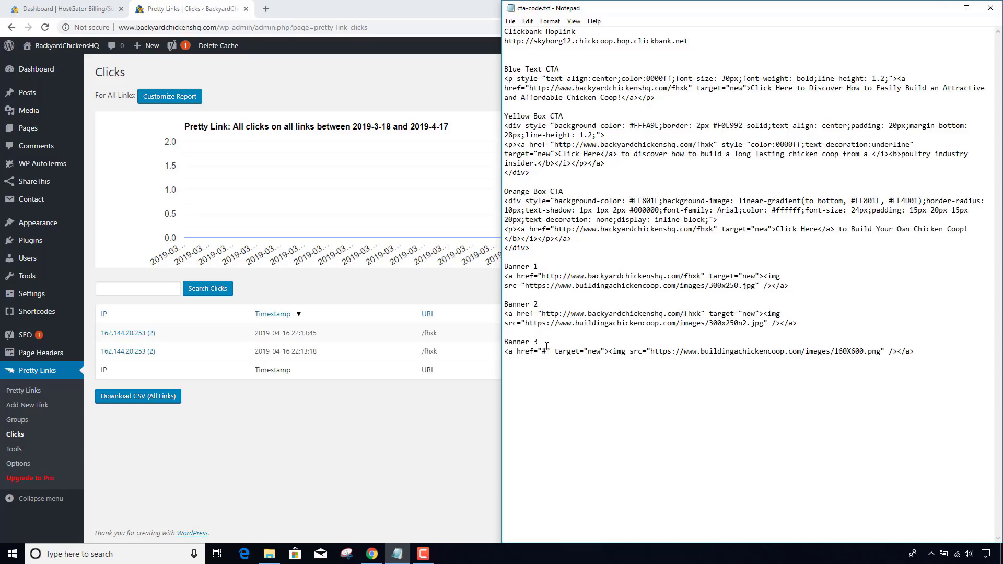
pyautogui.doubleClick(543, 351)
pyautogui.hotkey('ctrl', 'v')
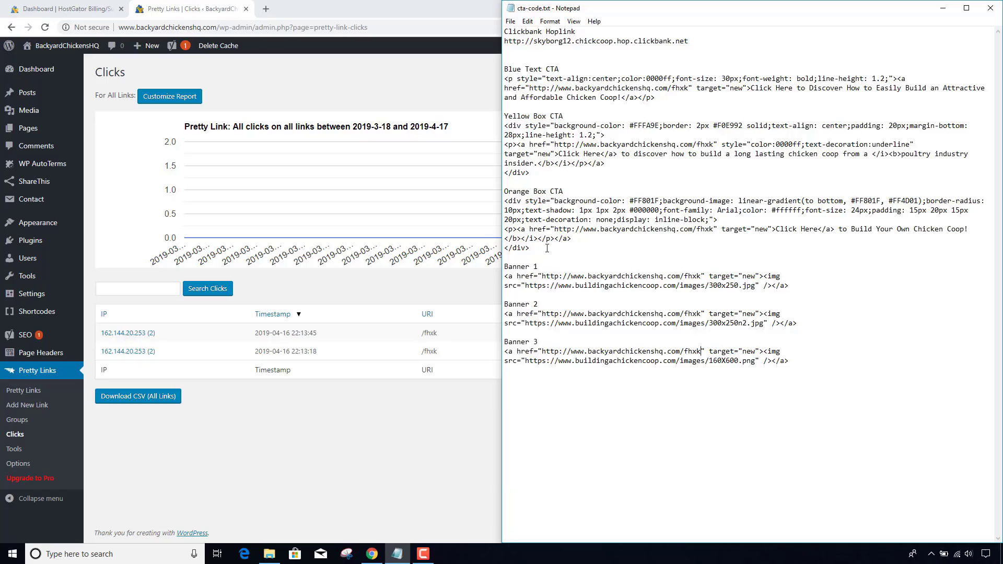
# - Open the chicken breed post for editing and copy the Blue Text CTA code from the notes
pyautogui.moveTo(32, 94)
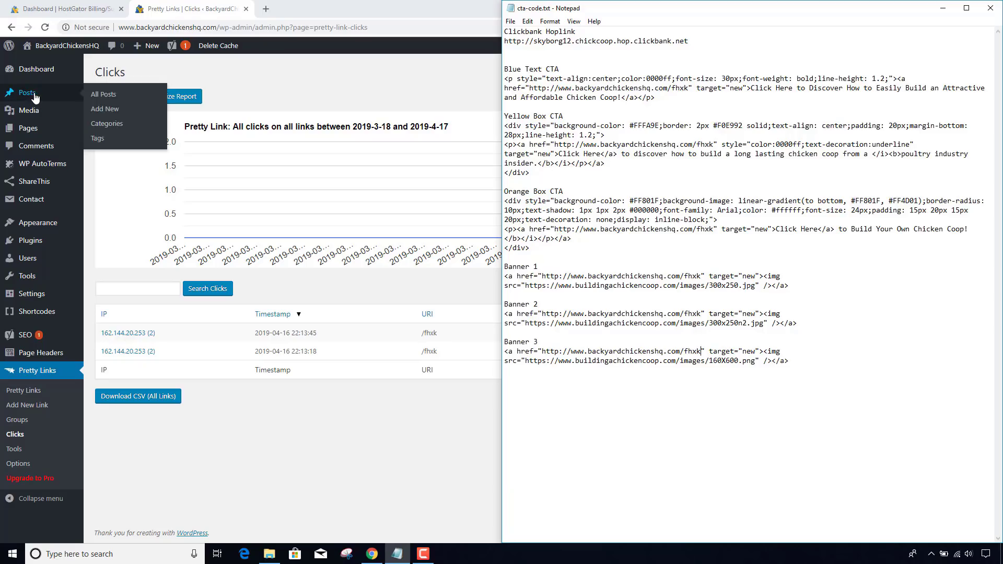
pyautogui.click(99, 96)
pyautogui.click(100, 96)
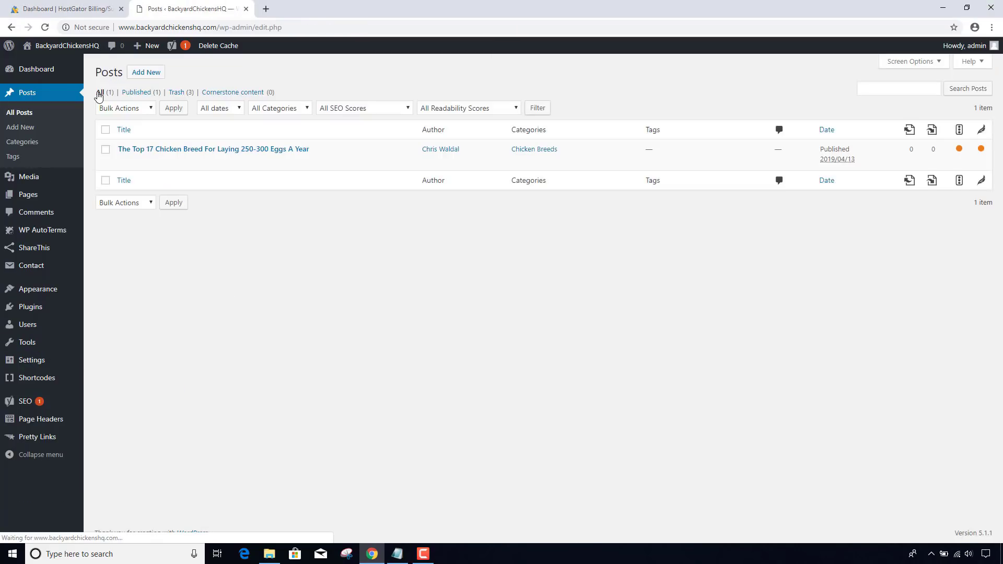
pyautogui.moveTo(134, 151)
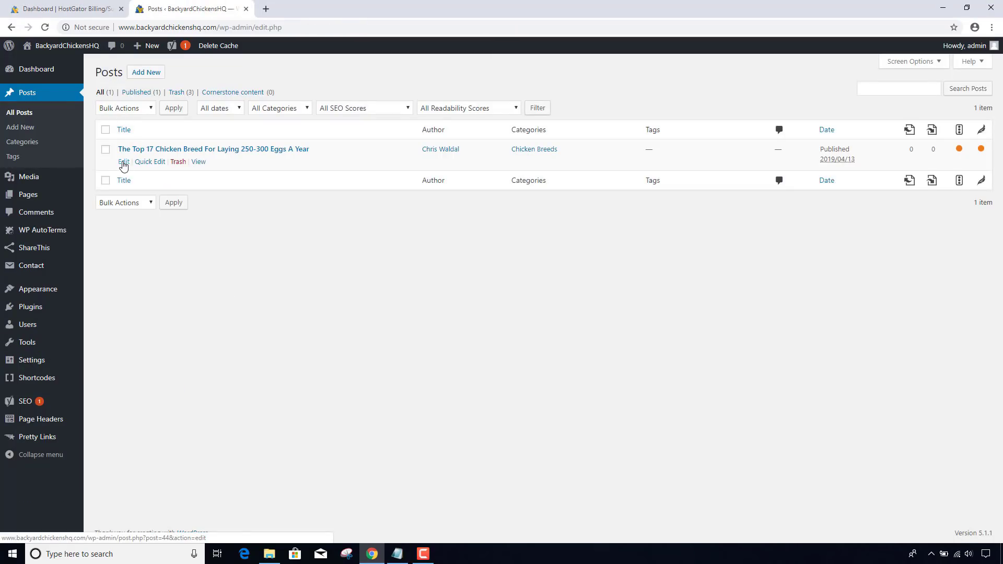
pyautogui.click(124, 163)
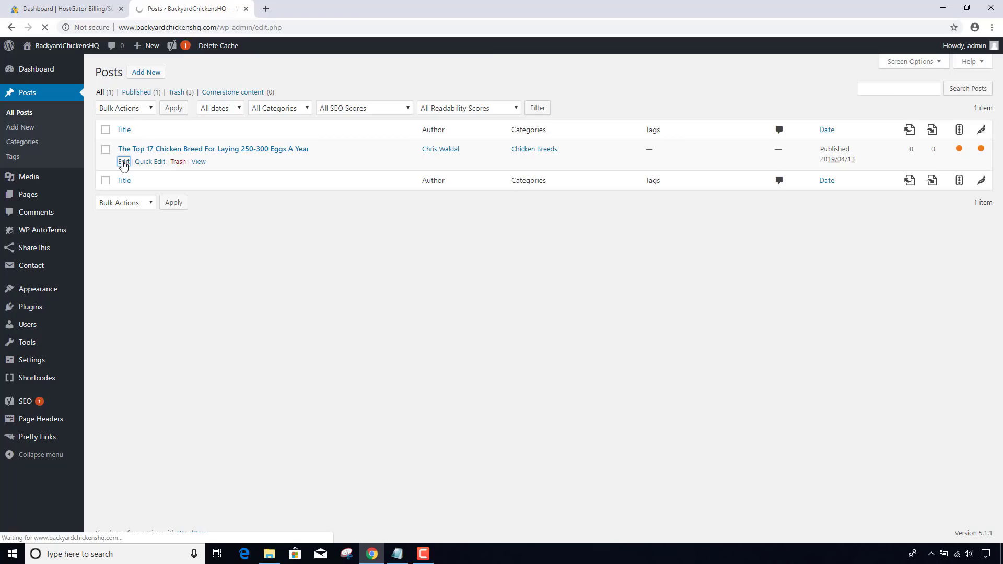
pyautogui.hotkey('alt', 'Tab')
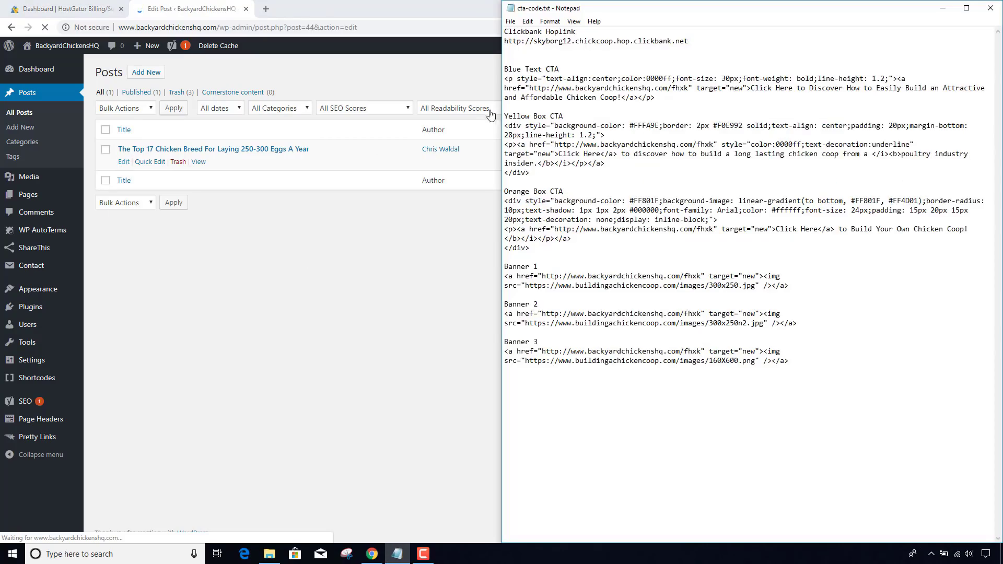
pyautogui.moveTo(665, 99); pyautogui.dragTo(321, 115)
pyautogui.hotkey('ctrl', 'c')
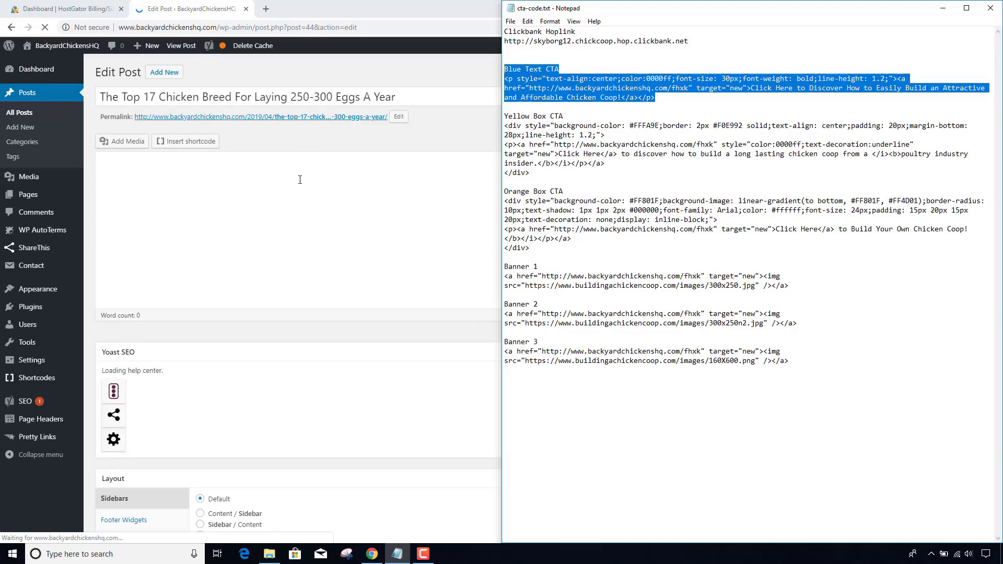
pyautogui.click(300, 179)
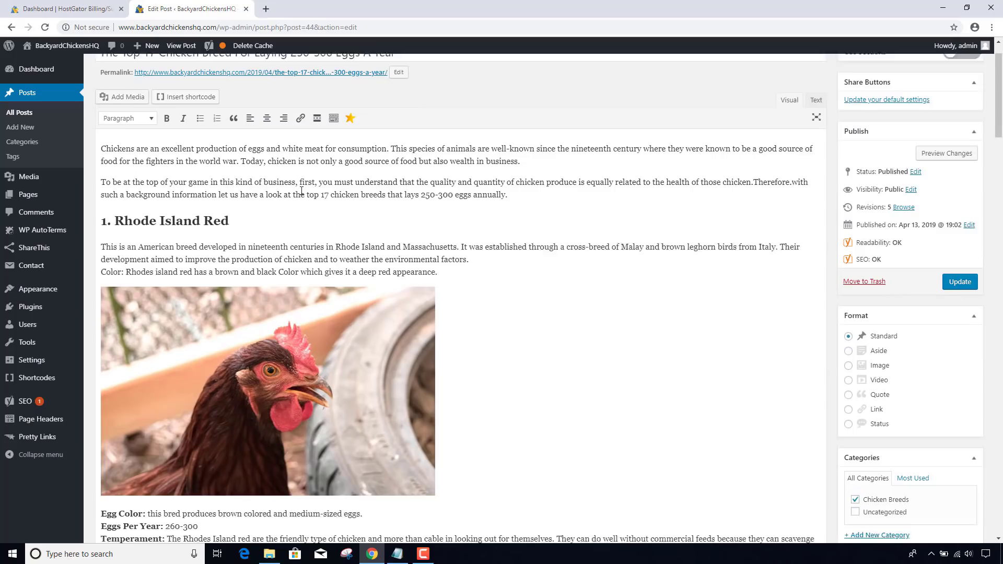
# - Paste the Blue Text CTA after the Leghorn section in HTML view, removing its label and leftover &nbsp;
pyautogui.scroll(-4, 305, 209)
pyautogui.scroll(-4, 305, 209)
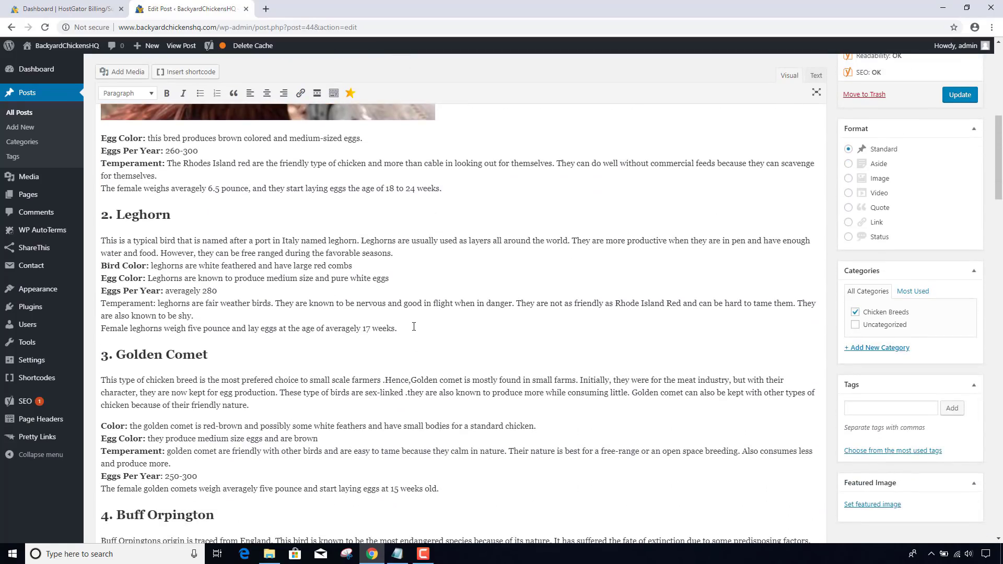
pyautogui.press('Return')
pyautogui.press('Return')
pyautogui.press('BackSpace')
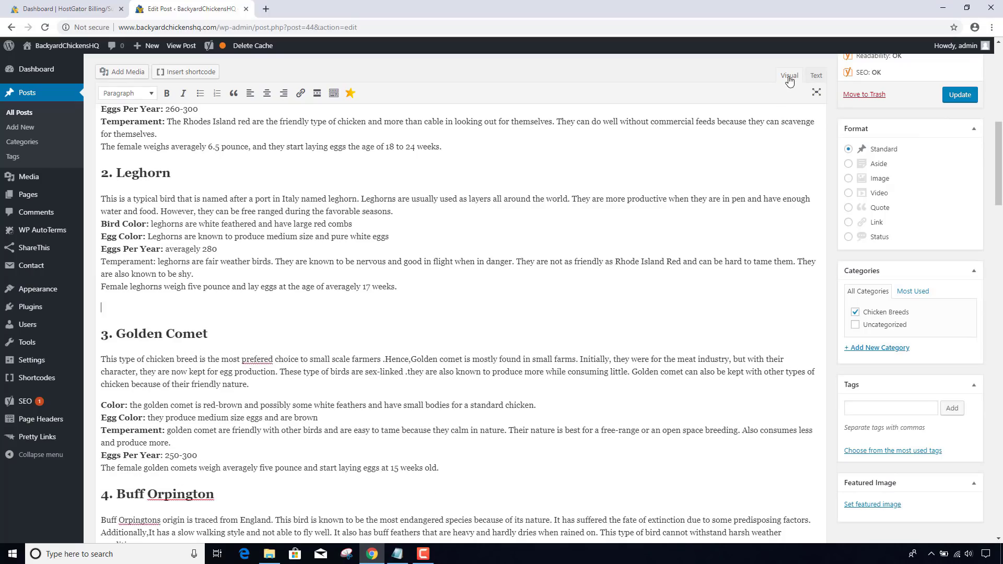
pyautogui.click(814, 80)
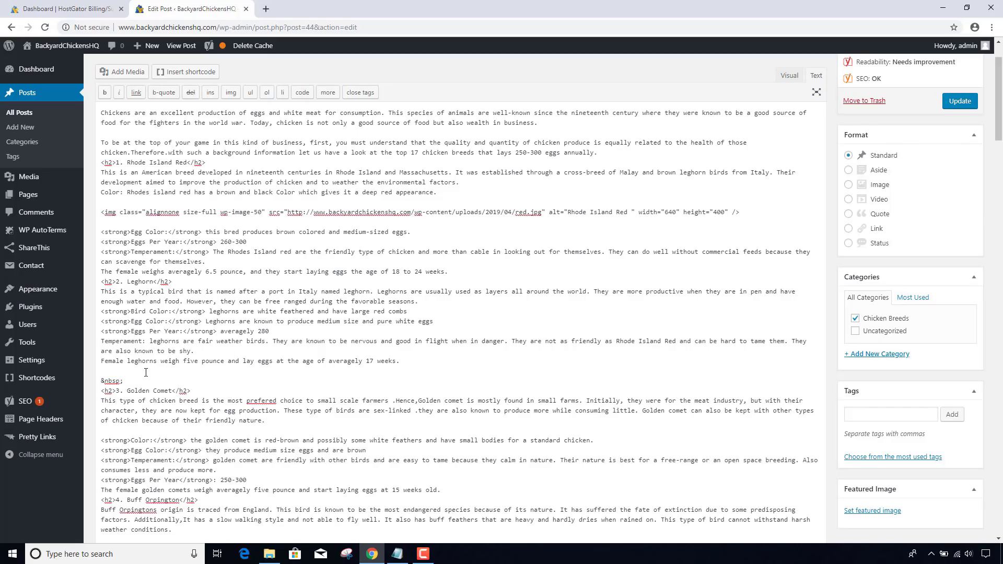
pyautogui.press('Return')
pyautogui.hotkey('ctrl', 'v')
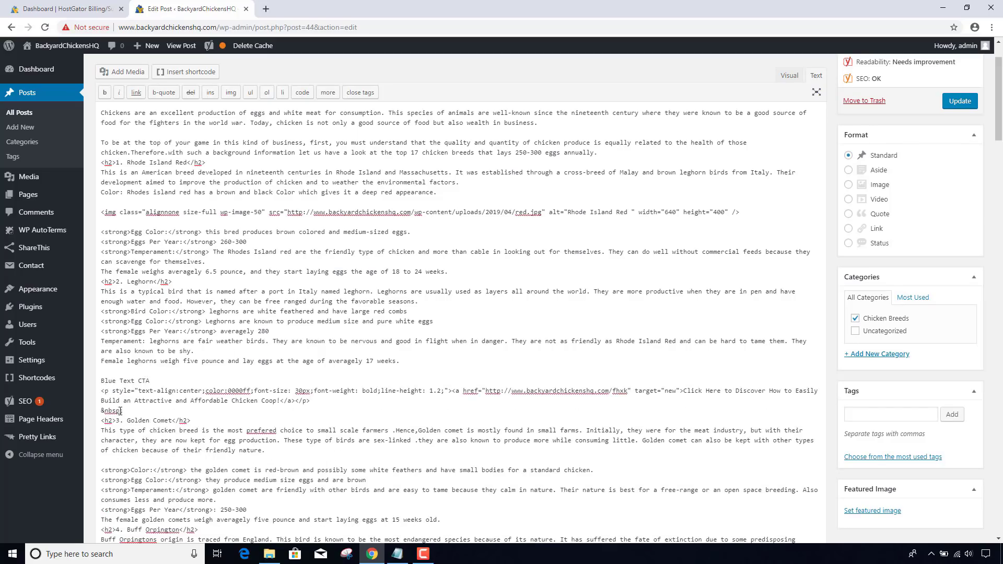
pyautogui.hotkey('shift', 'Home')
pyautogui.press('BackSpace')
pyautogui.moveTo(154, 379); pyautogui.dragTo(94, 387)
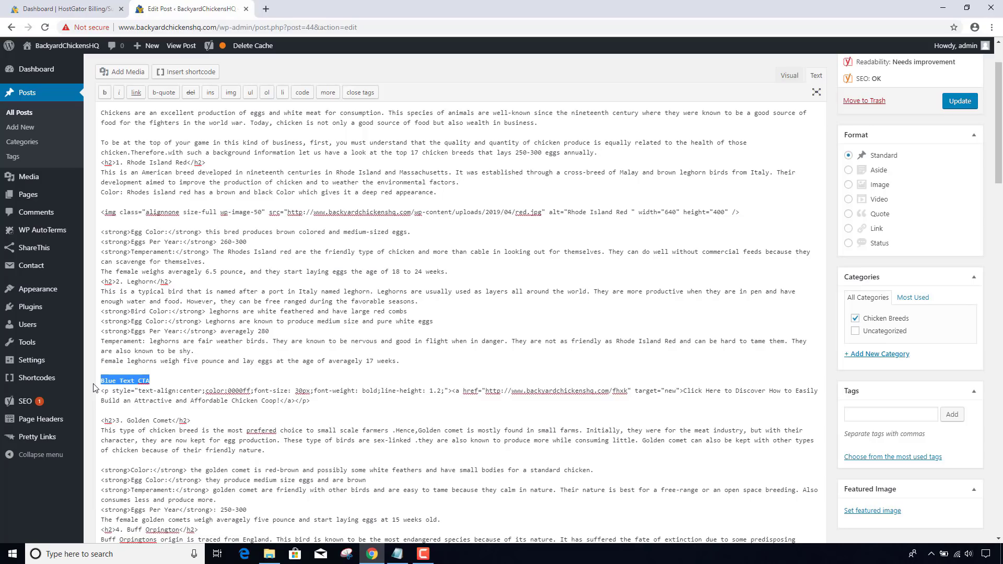
pyautogui.press('BackSpace')
pyautogui.press('BackSpace')
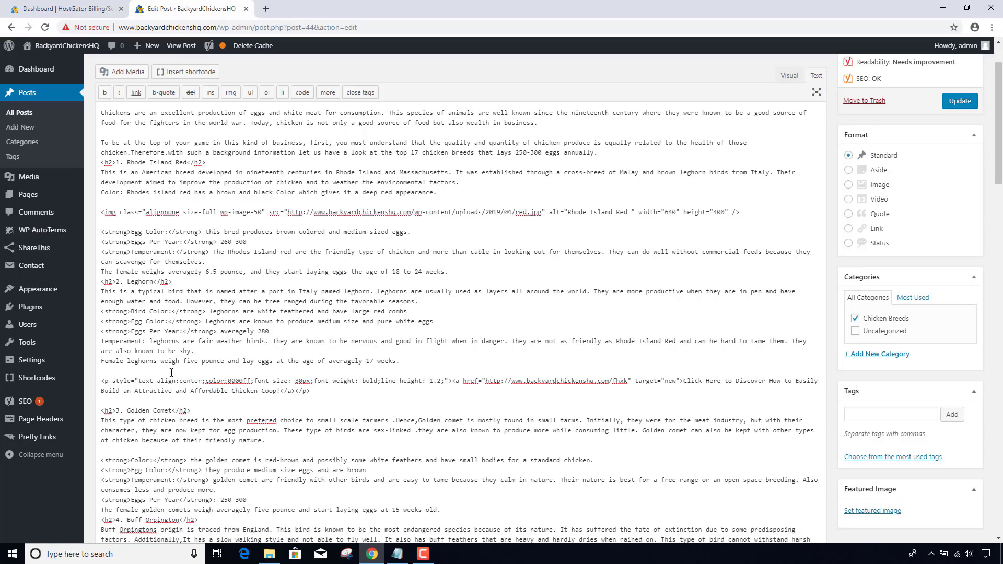
pyautogui.click(790, 76)
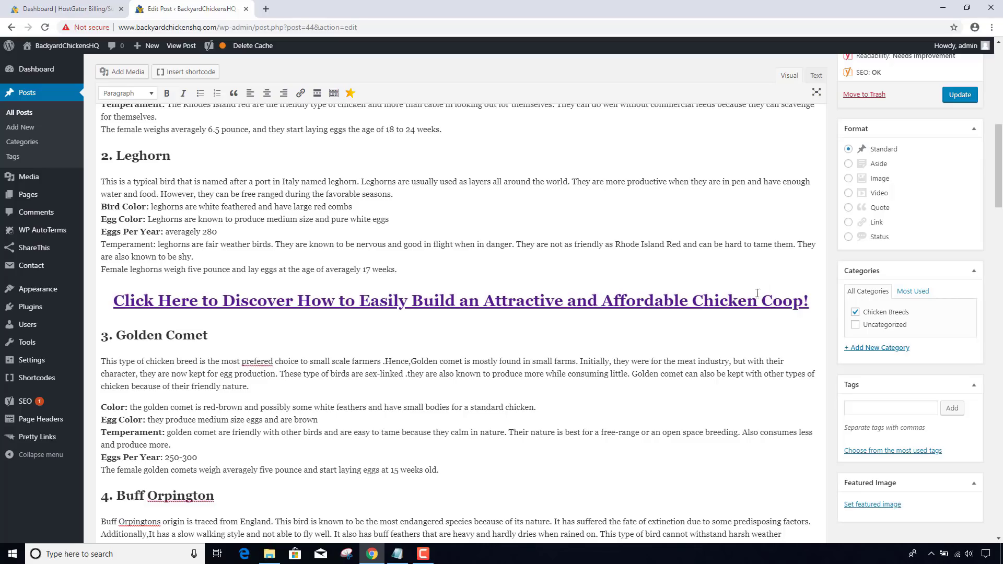
# - Update the post, then click the live coop CTA to confirm it reaches the Building A Chicken Coop page
pyautogui.click(964, 97)
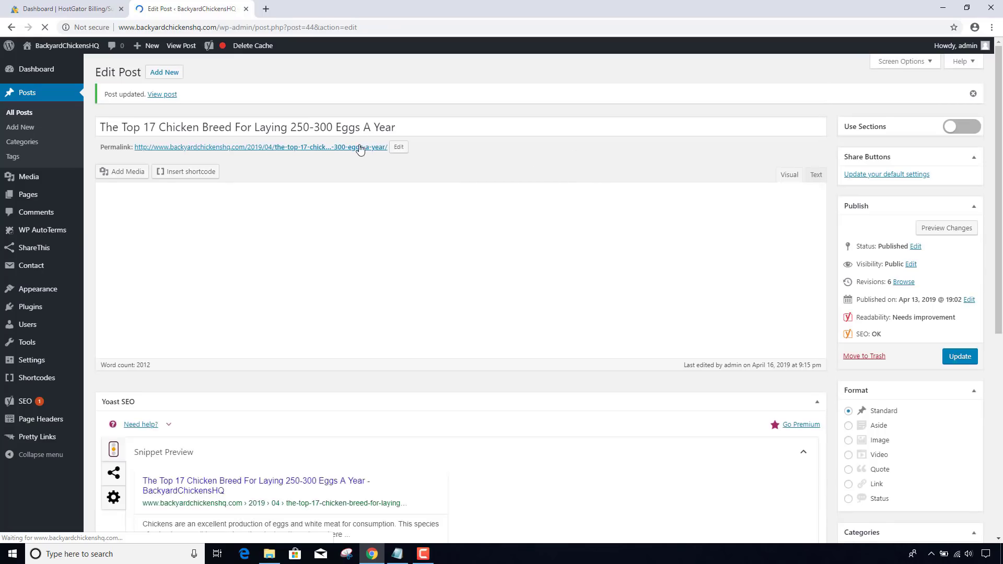
pyautogui.click(360, 148)
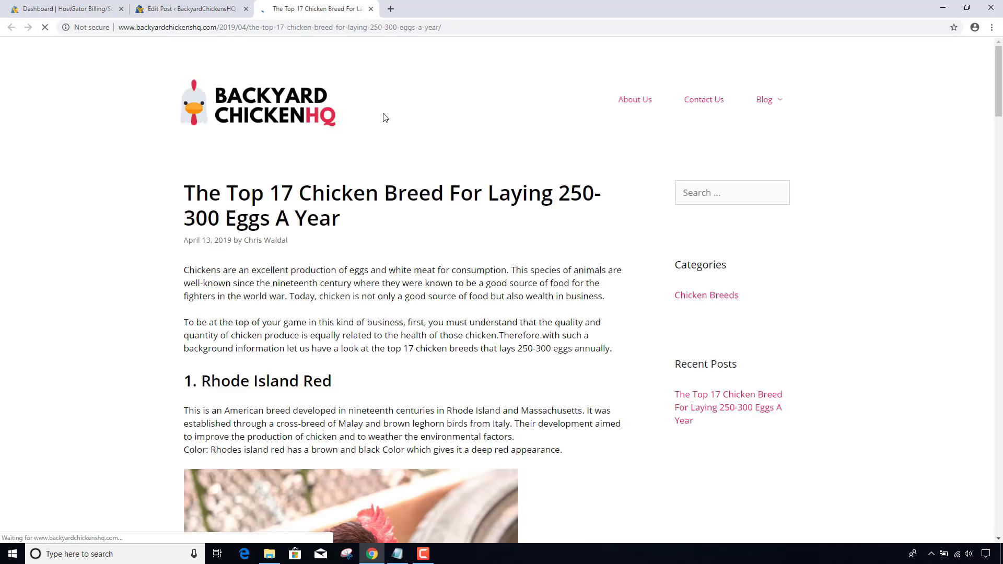
pyautogui.scroll(-10, 384, 117)
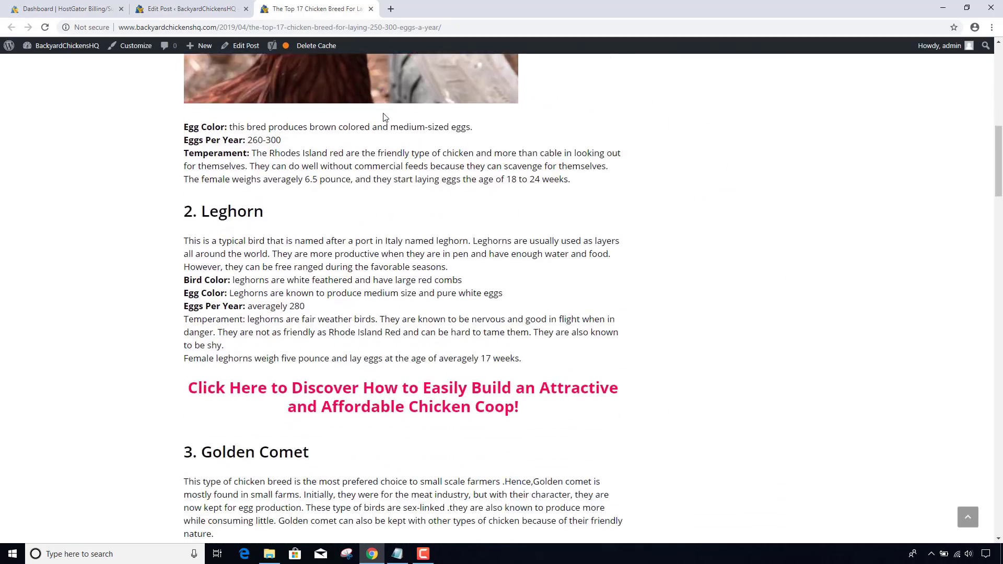
pyautogui.scroll(-2, 384, 117)
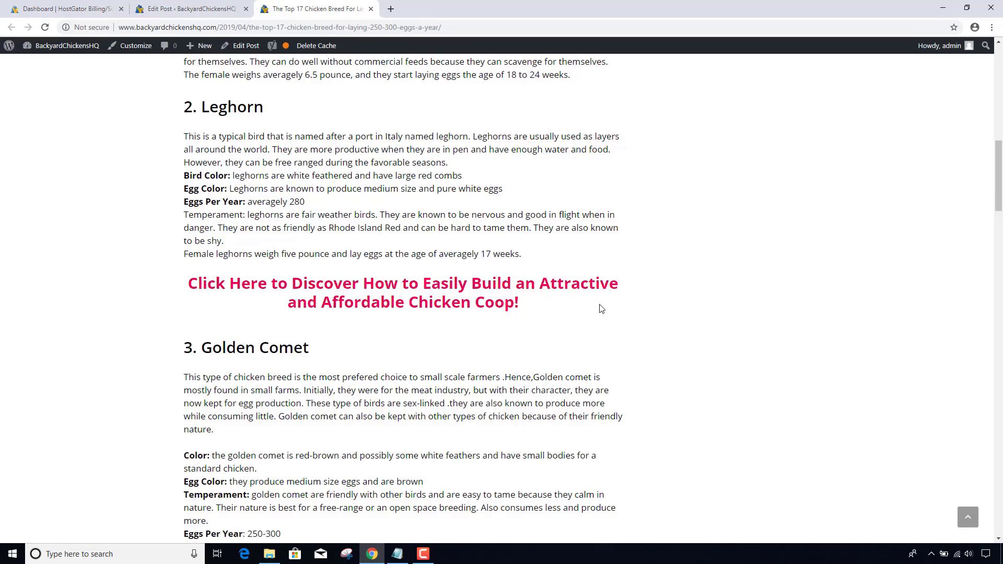
pyautogui.click(501, 285)
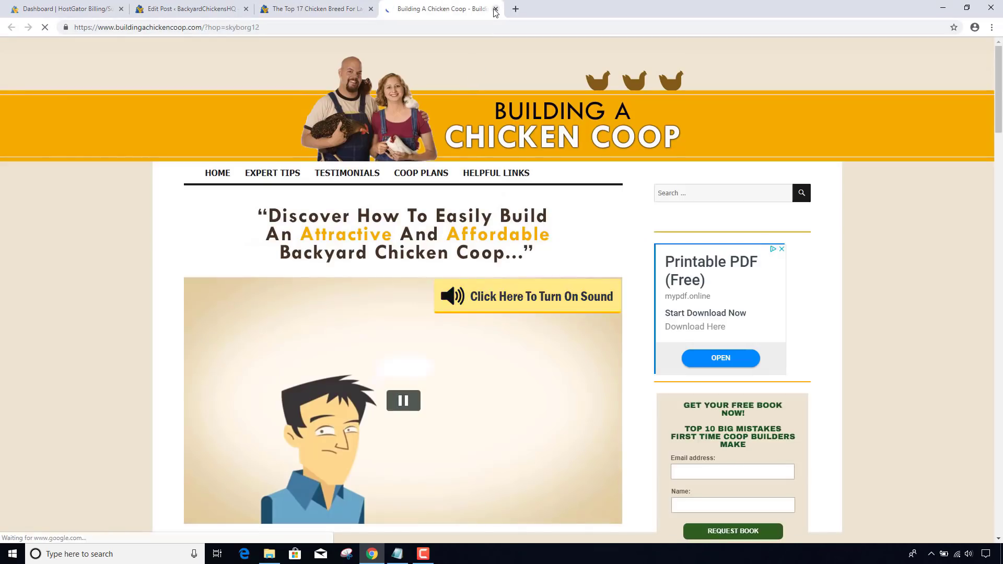
pyautogui.click(495, 8)
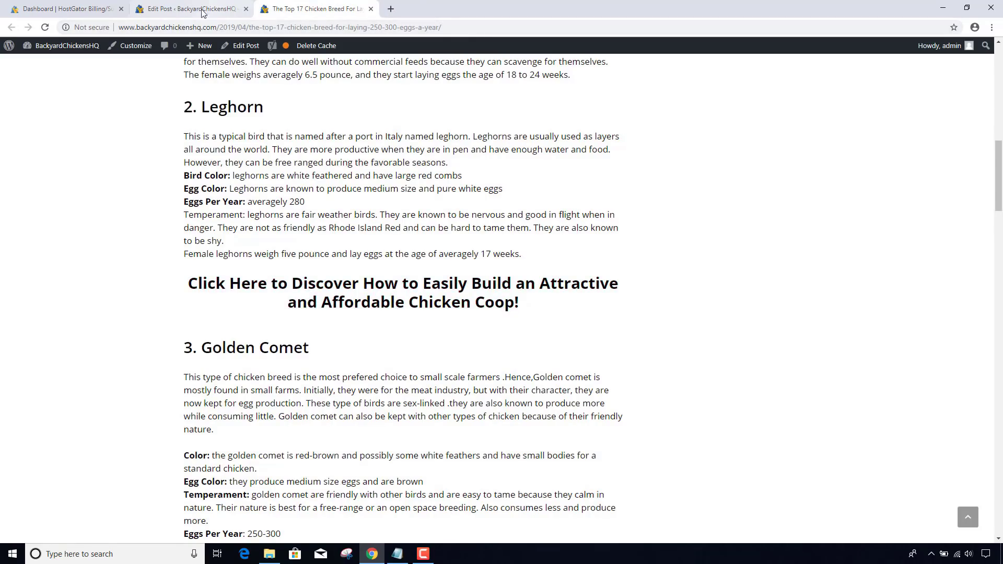
pyautogui.click(167, 13)
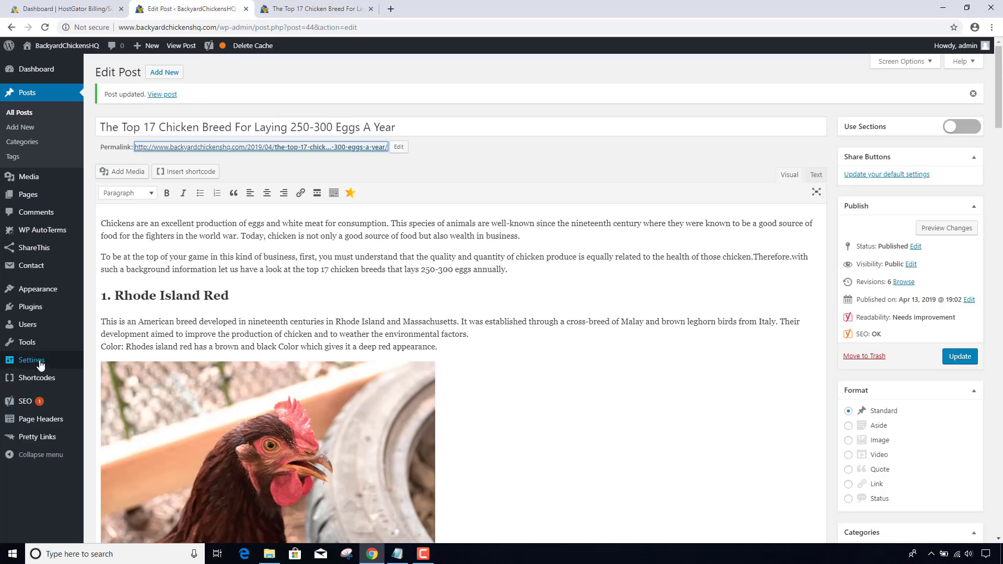
# - View the Pretty Links Clicks report, now showing three clicks on ClickBank Hop Link
pyautogui.moveTo(45, 439)
pyautogui.click(111, 427)
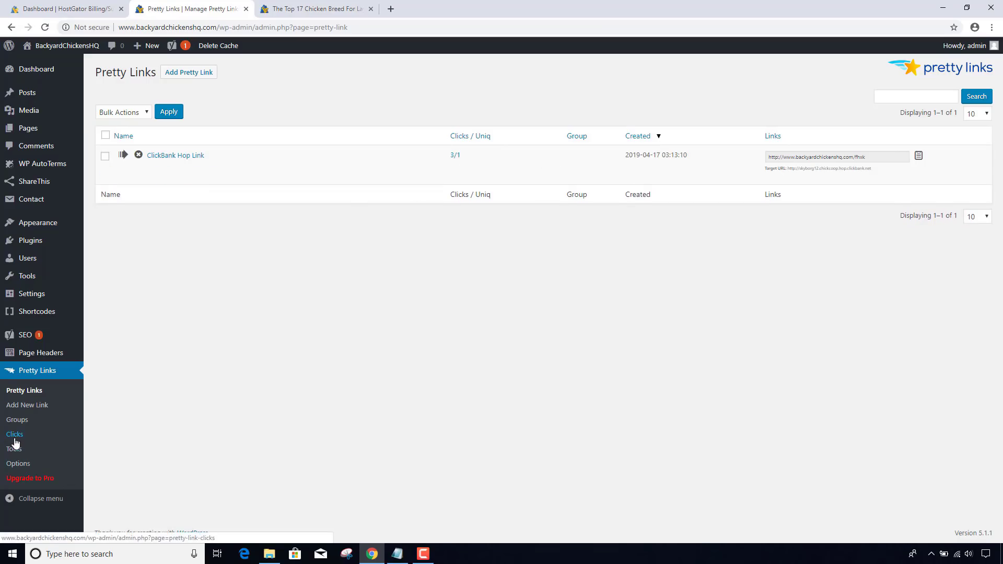
pyautogui.click(44, 431)
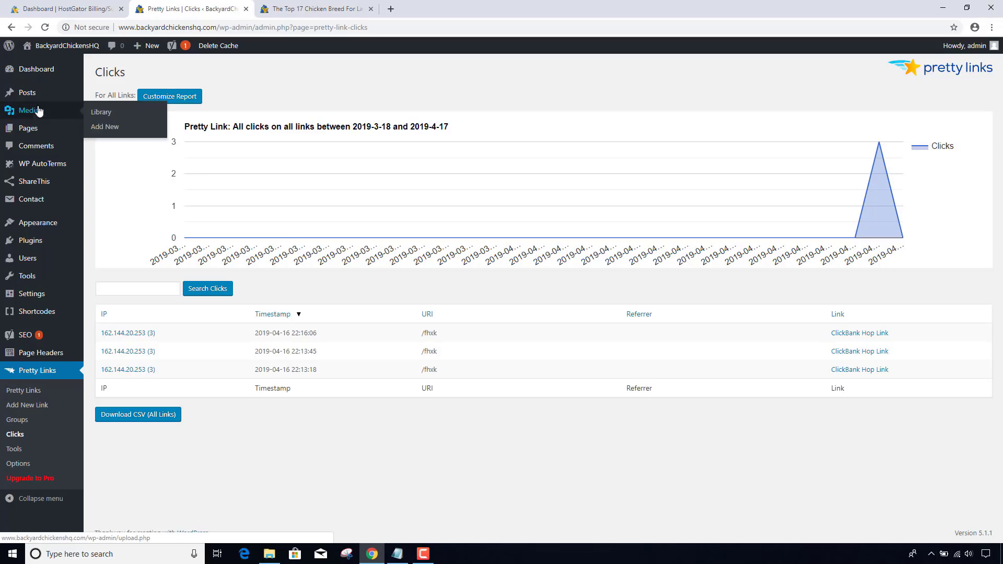
# - Reopen the chicken breed post from All Posts for editing
pyautogui.moveTo(34, 94)
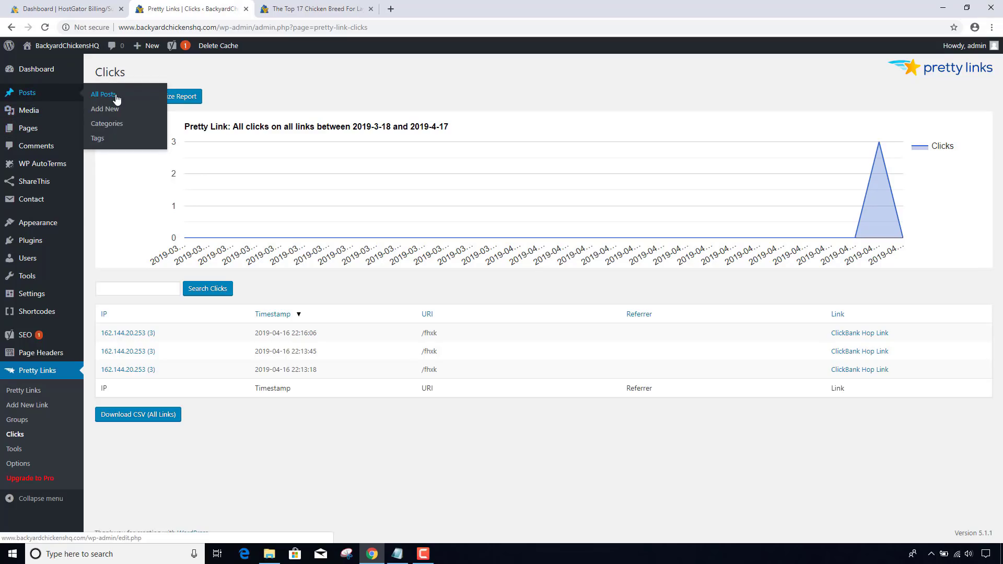
pyautogui.click(116, 97)
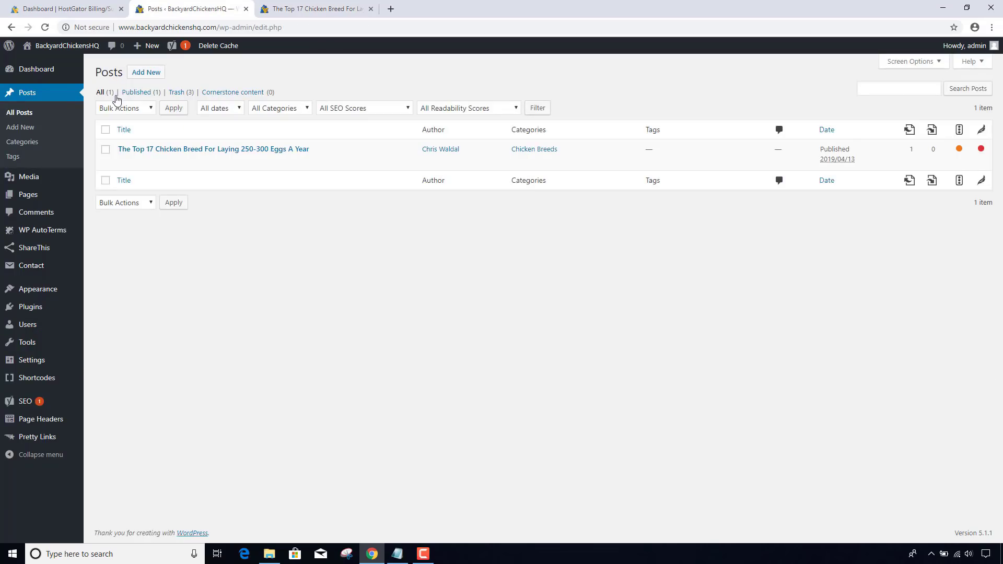
pyautogui.click(128, 163)
# - Copy the Yellow Box CTA code and add it under the Ameraucana intro in the Text editor
pyautogui.hotkey('alt', 'Tab')
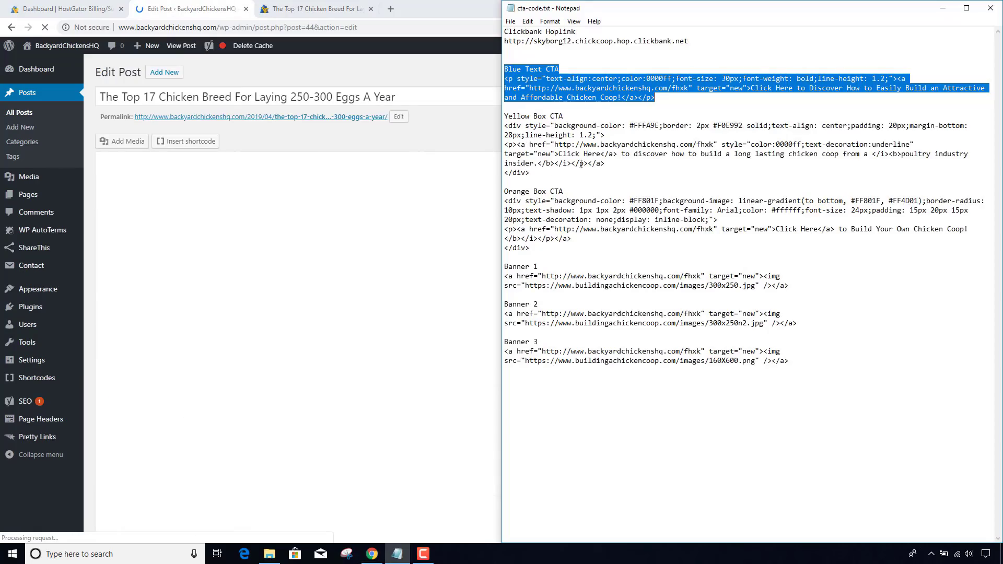
pyautogui.moveTo(534, 173); pyautogui.dragTo(488, 128)
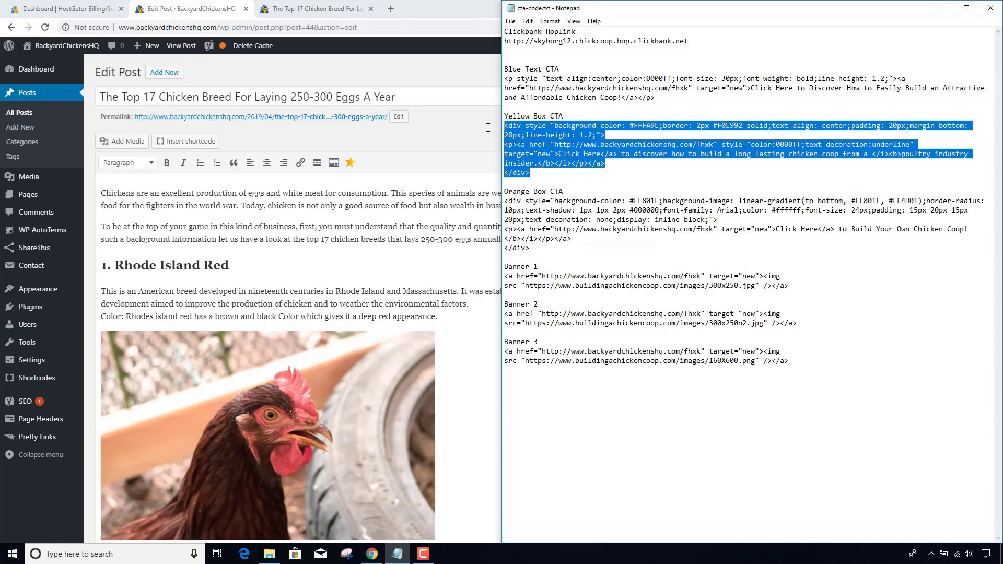
pyautogui.click(419, 228)
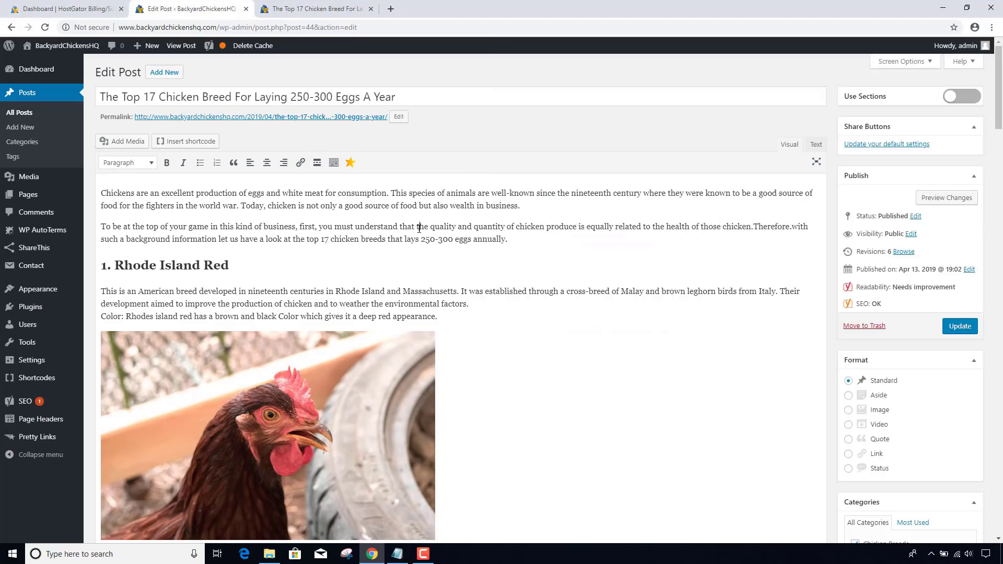
pyautogui.scroll(-20, 419, 228)
pyautogui.scroll(-6, 419, 228)
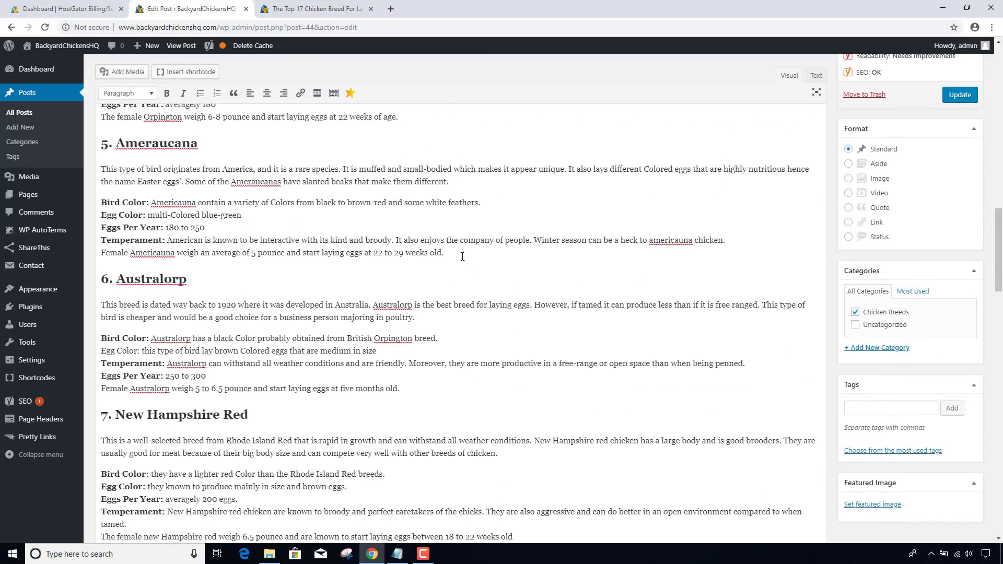
pyautogui.click(816, 75)
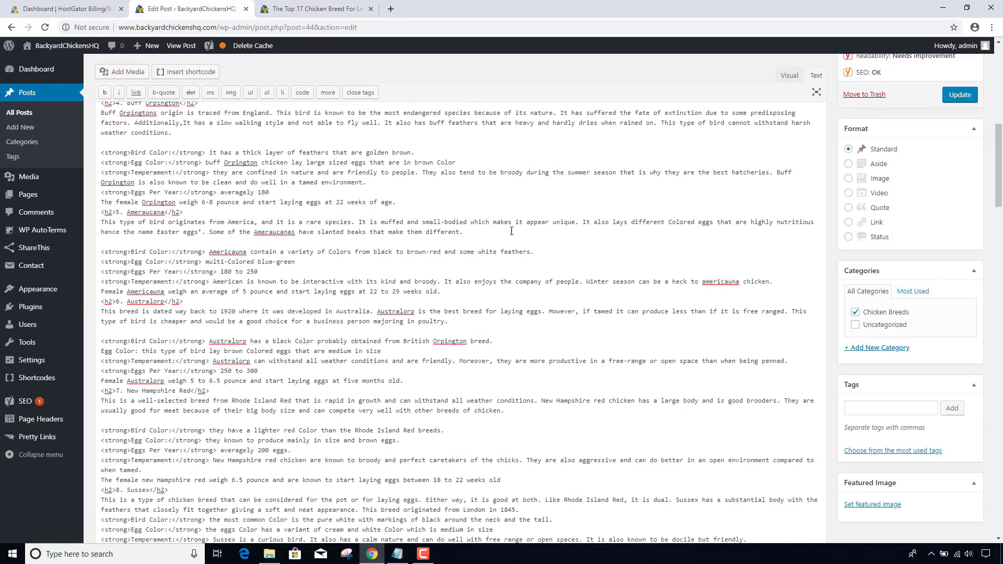
pyautogui.scroll(-10, 510, 230)
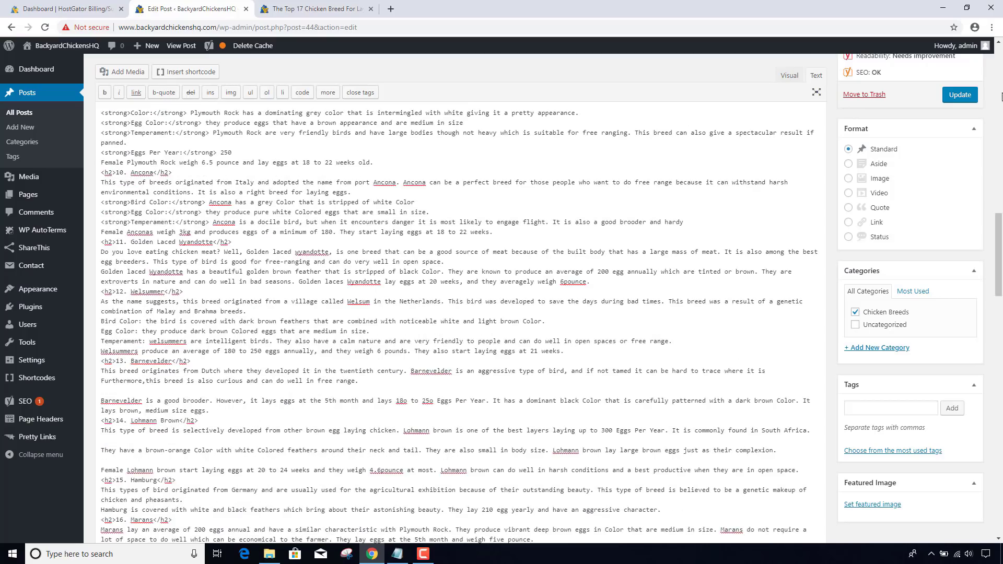
# - Update the post and scroll the live article to the yellow callout
pyautogui.click(960, 95)
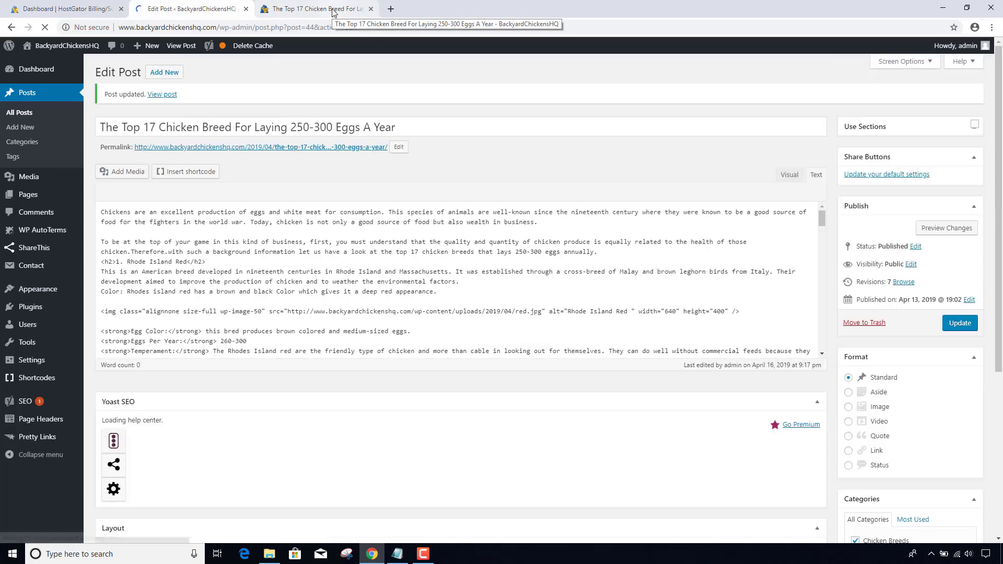
pyautogui.click(333, 9)
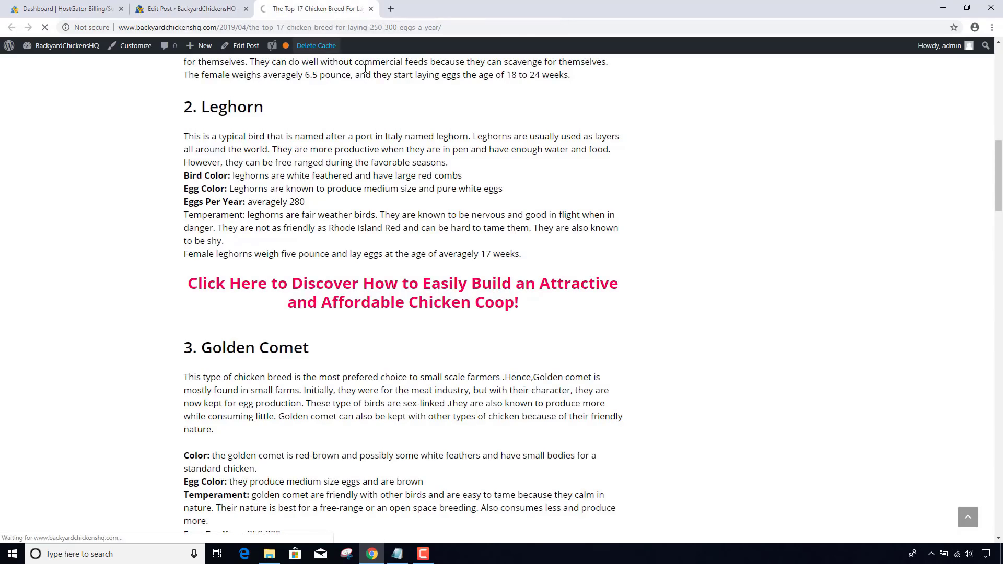
pyautogui.scroll(-15, 412, 150)
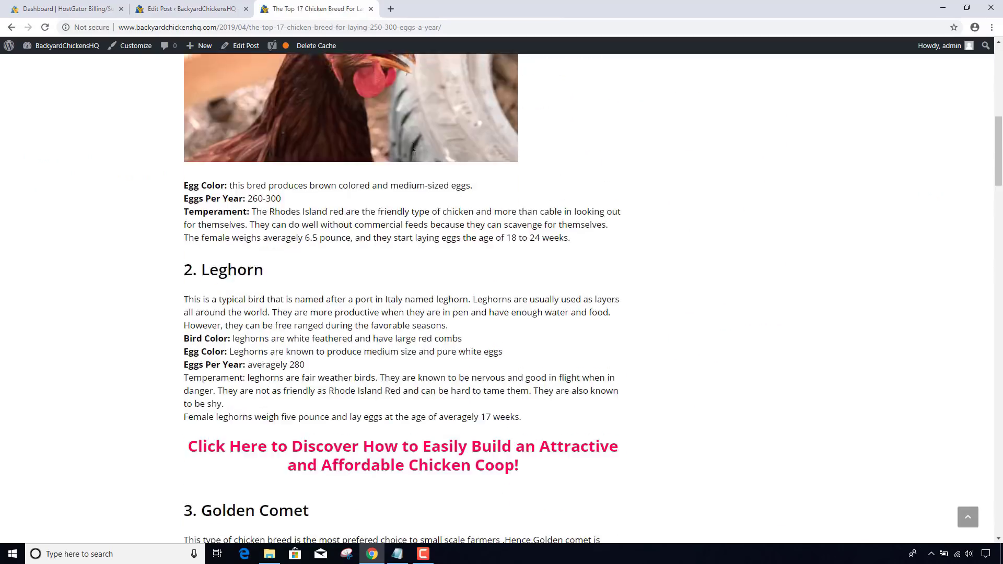
pyautogui.scroll(-10, 412, 150)
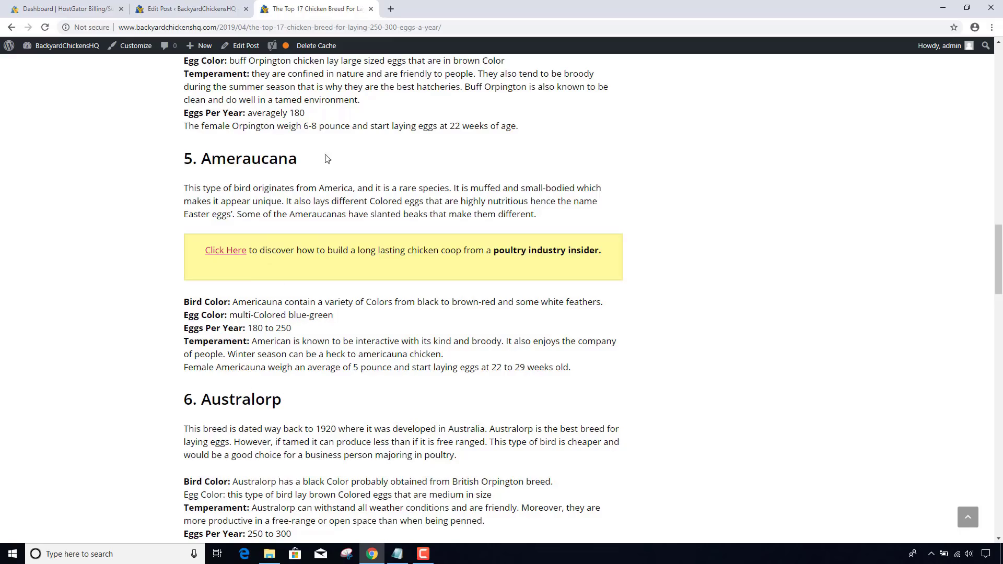
# - Cut the yellow callout HTML and paste it after the 'Female Americauna' line
pyautogui.click(197, 7)
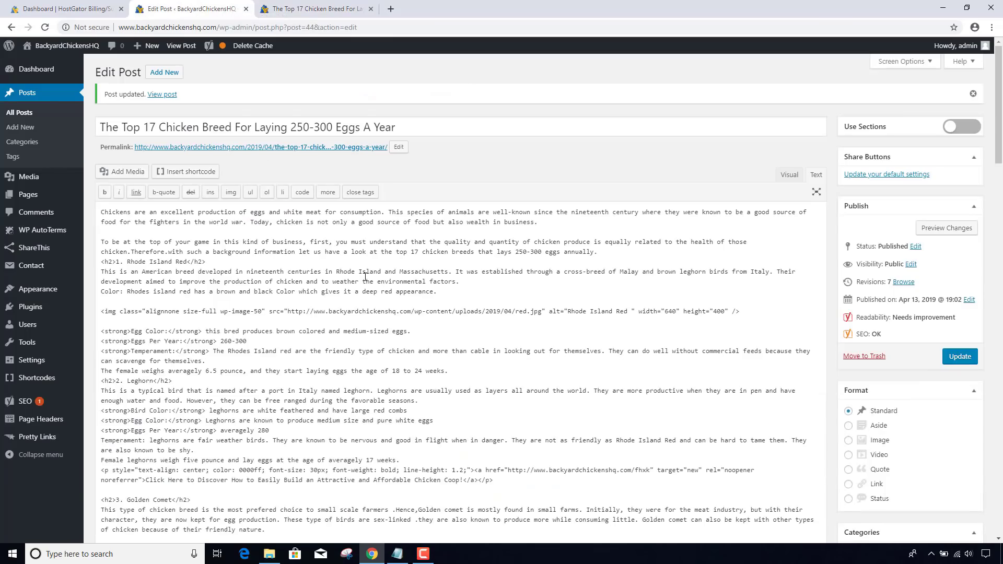
pyautogui.scroll(-5, 313, 261)
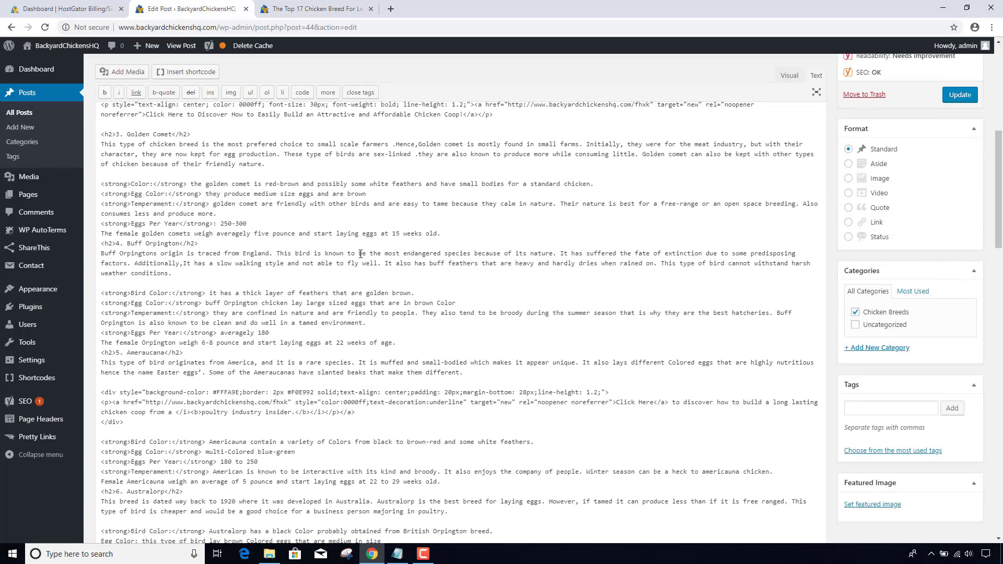
pyautogui.moveTo(131, 423); pyautogui.dragTo(93, 399)
pyautogui.hotkey('ctrl', 'c')
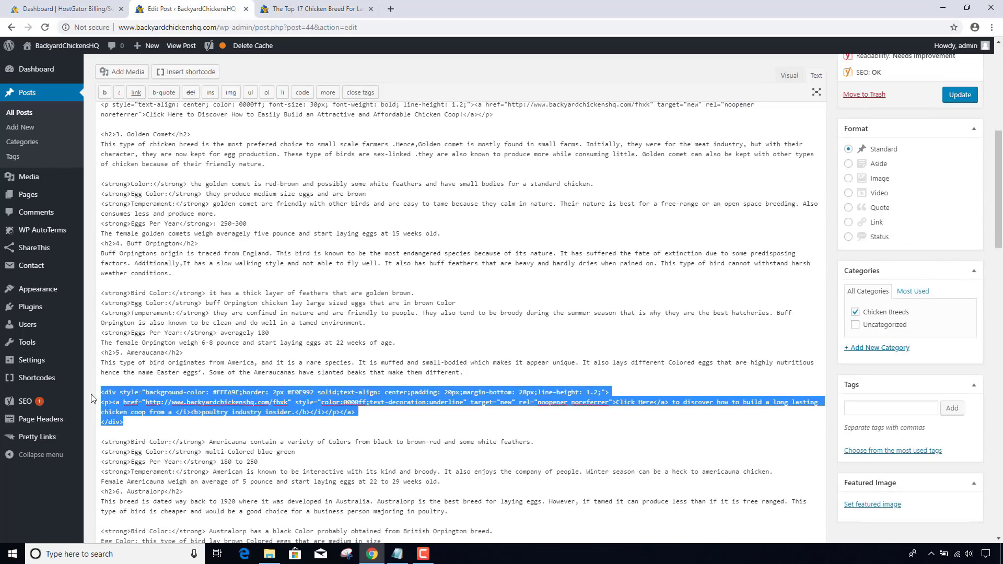
pyautogui.press('Delete')
pyautogui.press('Delete')
pyautogui.press('Delete')
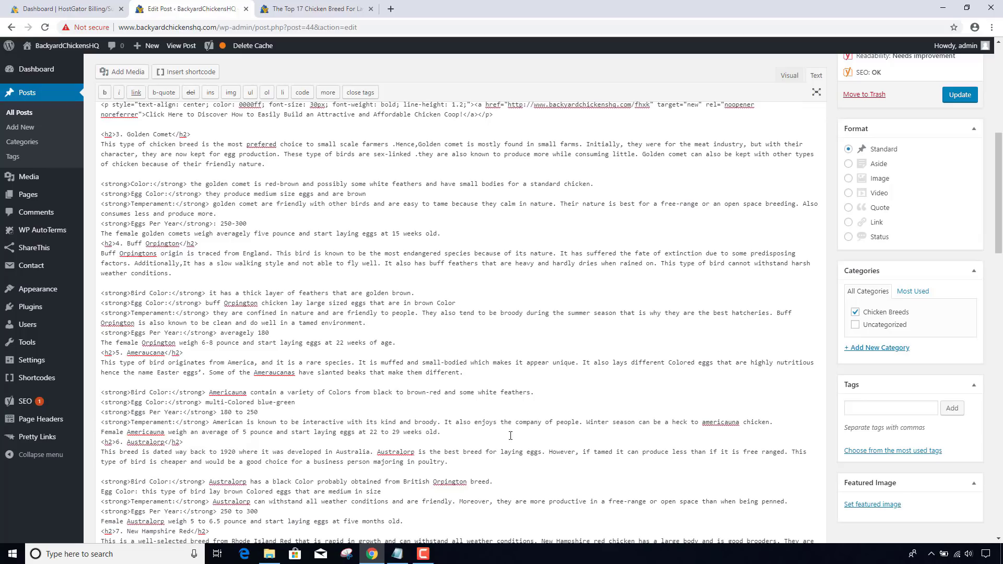
pyautogui.press('Return')
pyautogui.press('Return')
pyautogui.press('Return')
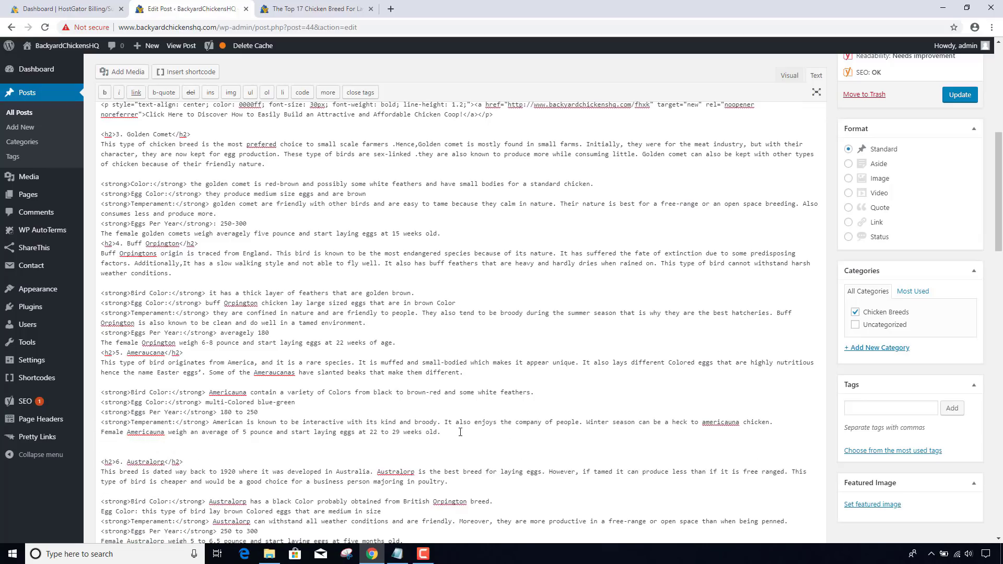
pyautogui.hotkey('ctrl', 'v')
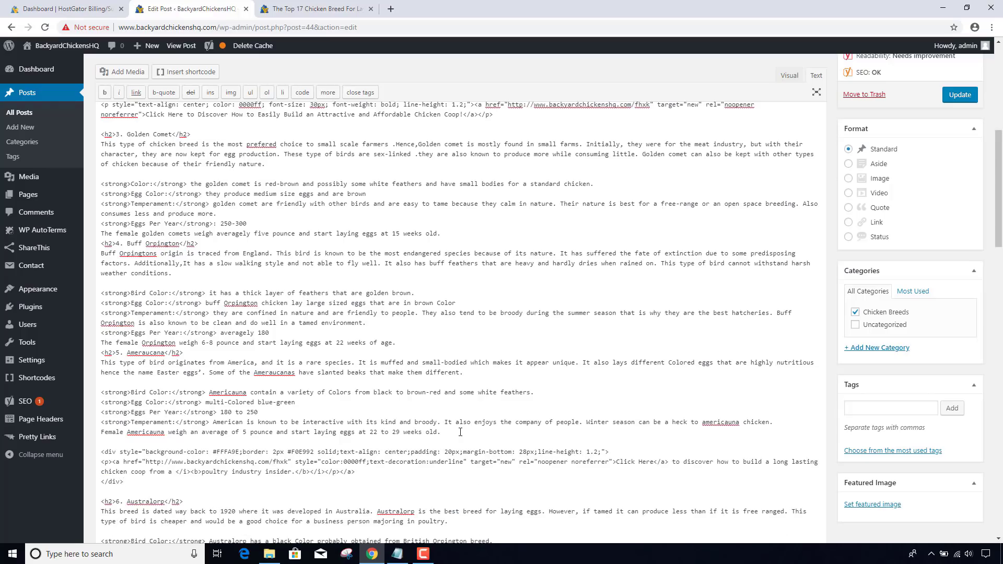
# - Update the post and check the callout now sits just before the Australorp section
pyautogui.click(947, 96)
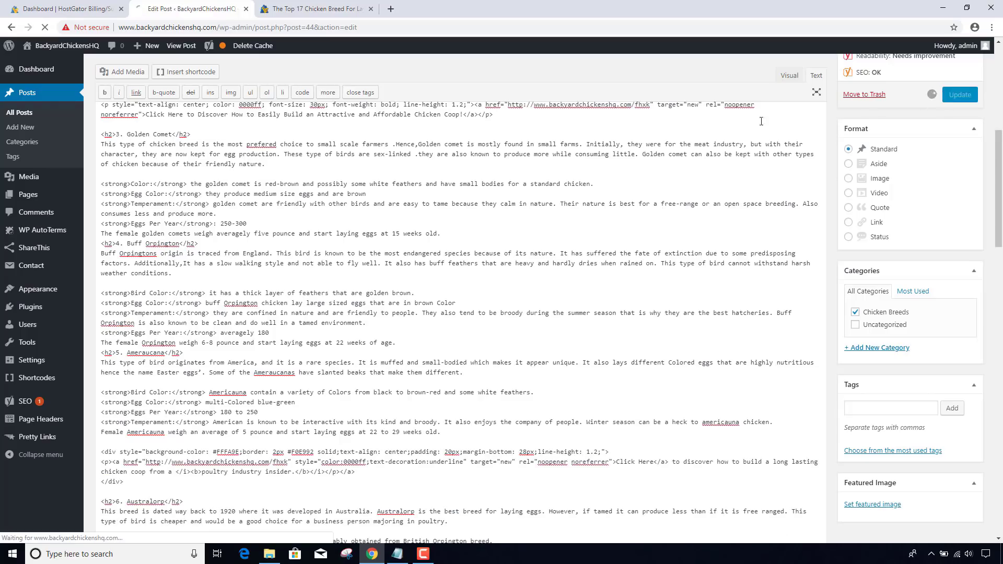
pyautogui.click(295, 7)
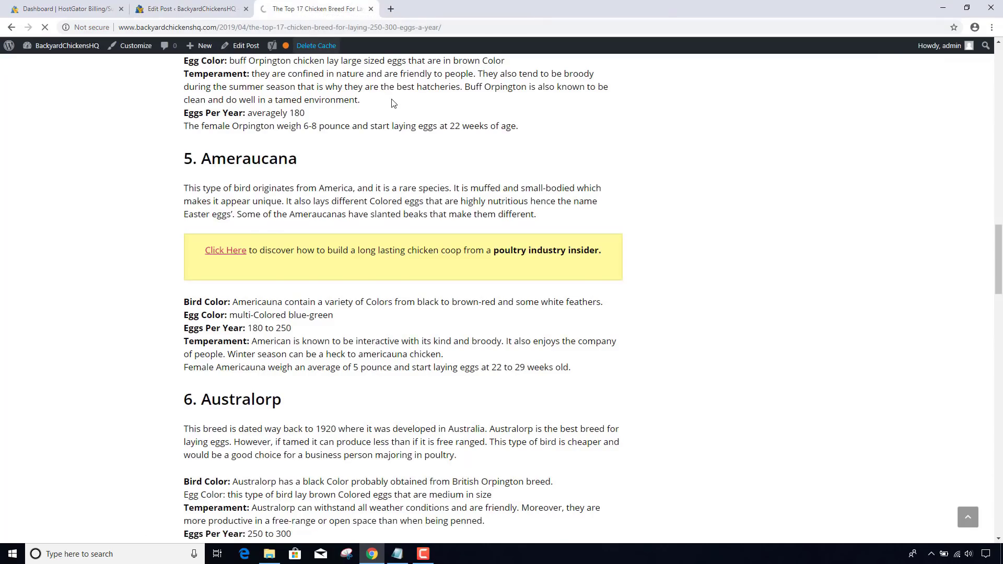
pyautogui.scroll(-4, 394, 103)
pyautogui.scroll(-20, 394, 103)
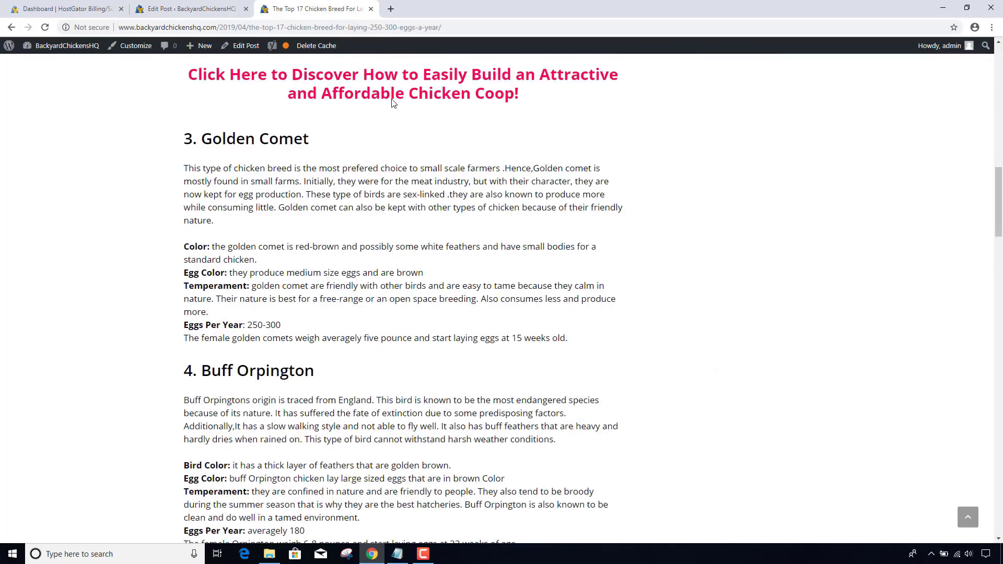
pyautogui.scroll(-3, 394, 104)
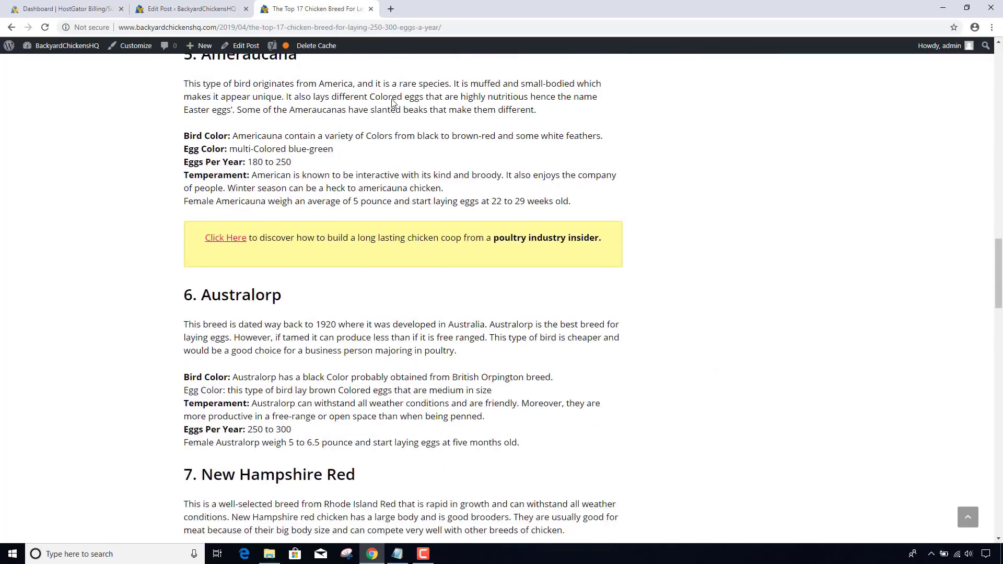
pyautogui.scroll(-2, 393, 103)
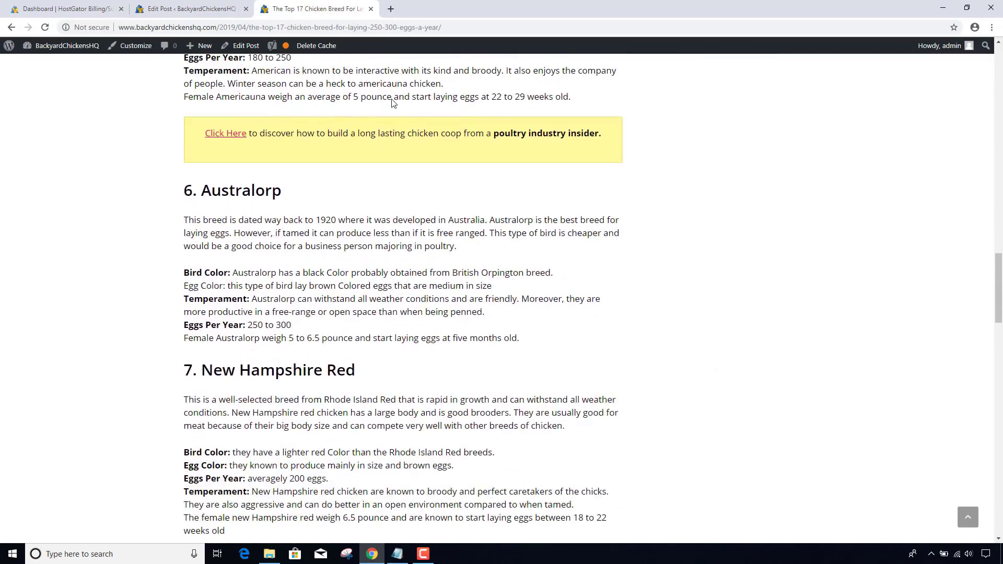
pyautogui.scroll(-6, 394, 104)
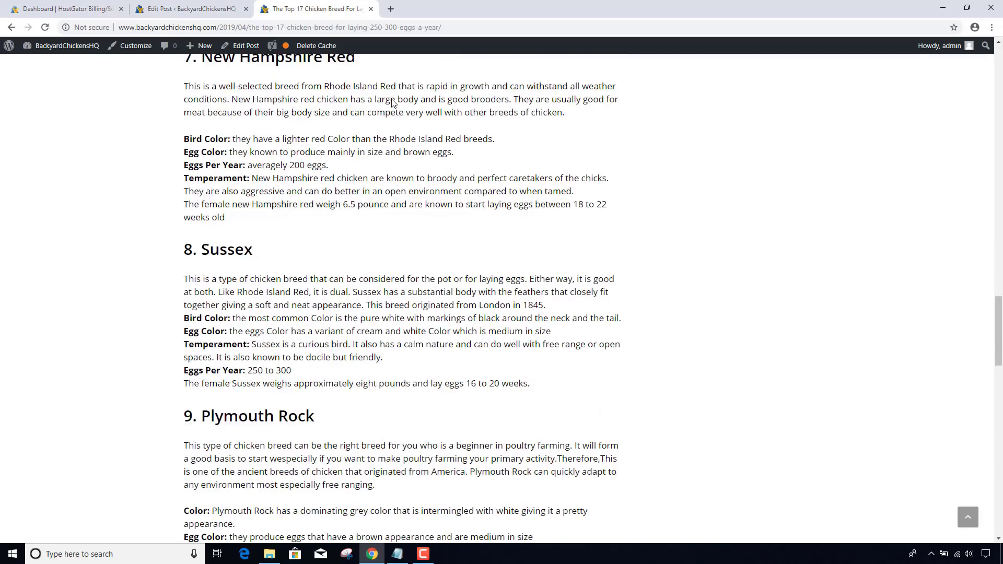
pyautogui.hotkey('alt', 'Tab')
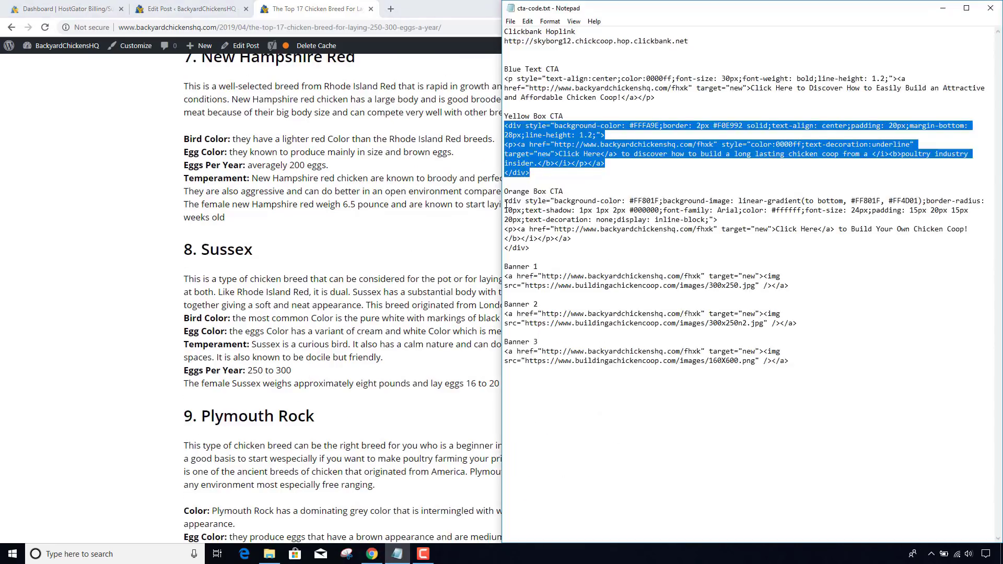
# - Paste the orange 'Build Your Own Chicken Coop!' CTA after the Barnevelder paragraph and update
pyautogui.click(506, 203)
pyautogui.moveTo(505, 201); pyautogui.dragTo(577, 246)
pyautogui.hotkey('ctrl', 'c')
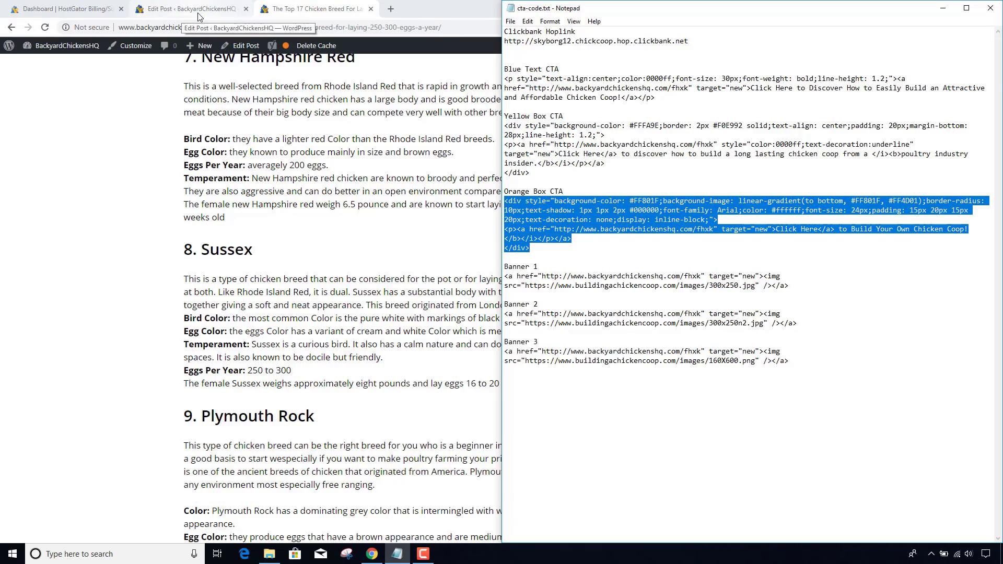
pyautogui.click(173, 9)
pyautogui.scroll(-3, 363, 296)
pyautogui.scroll(-15, 363, 296)
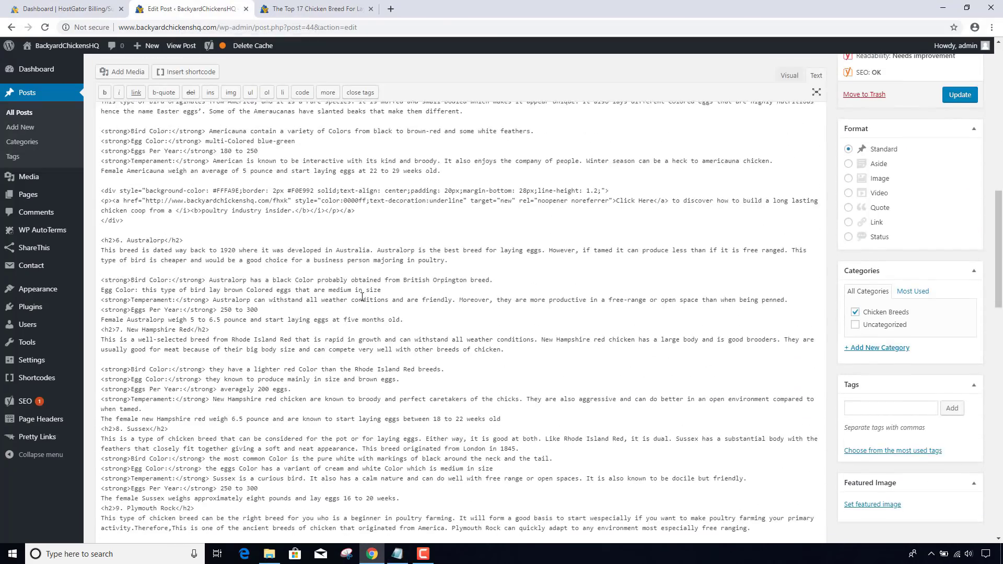
pyautogui.scroll(-3, 362, 296)
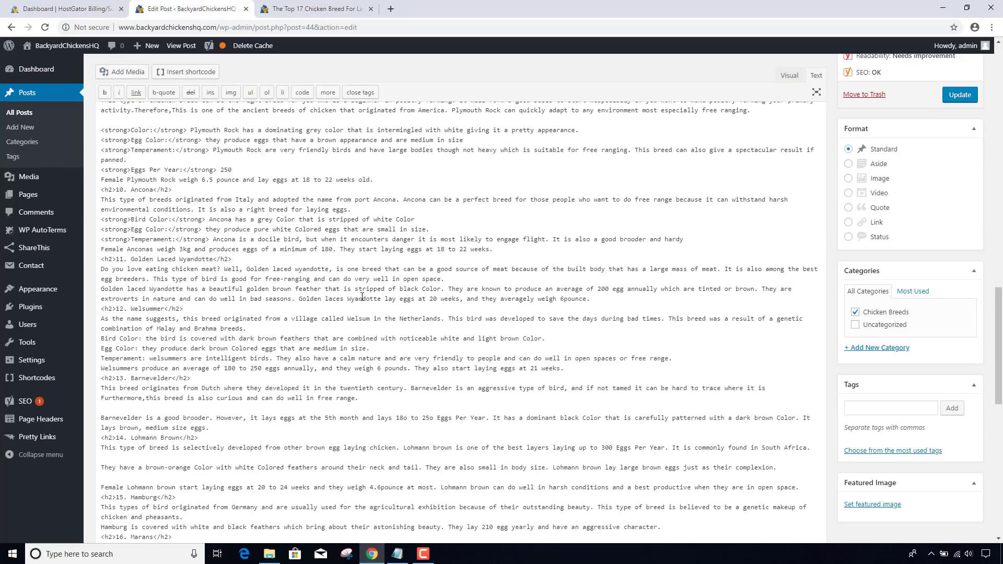
pyautogui.scroll(-2, 362, 296)
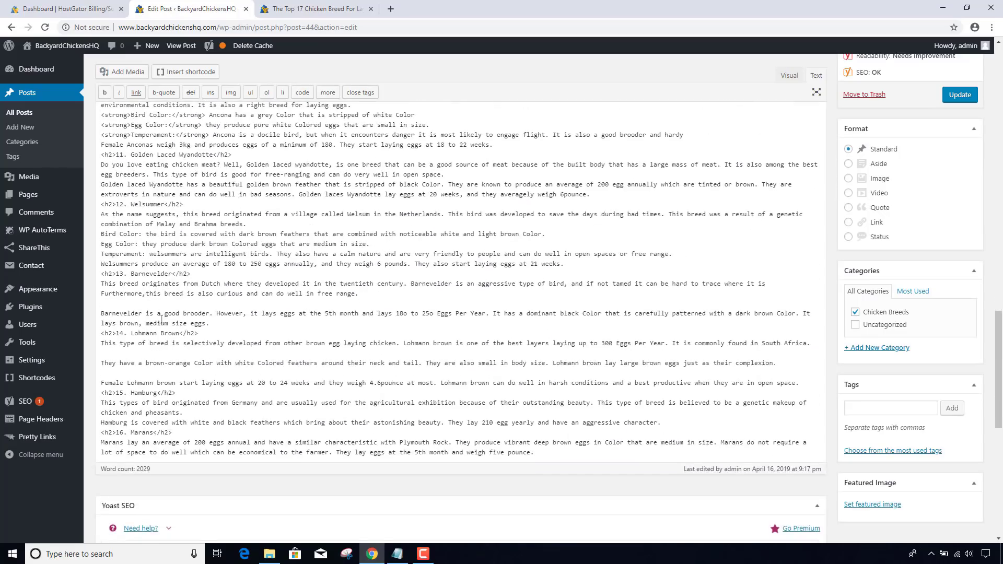
pyautogui.click(223, 323)
pyautogui.press('Return')
pyautogui.press('Return')
pyautogui.press('Return')
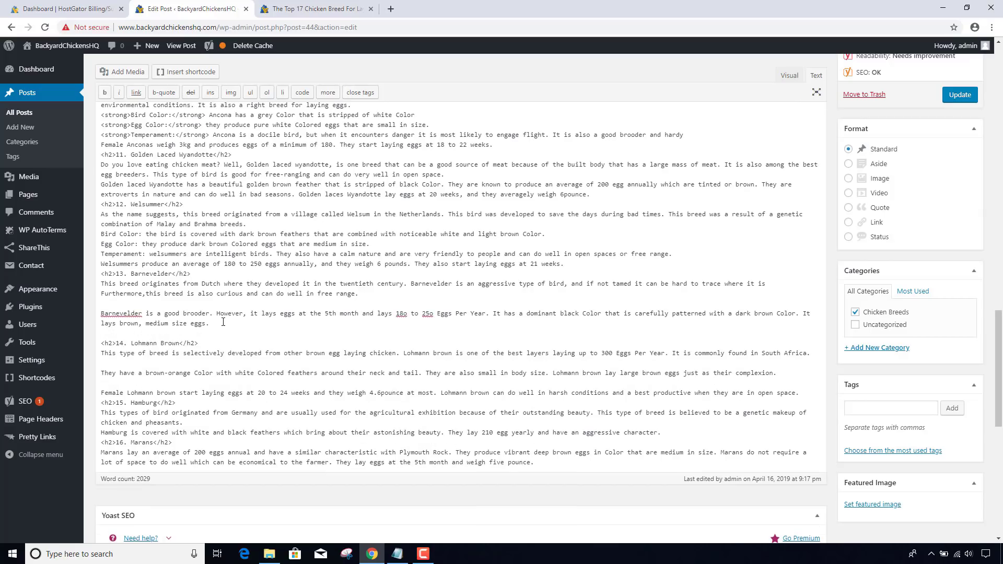
pyautogui.hotkey('ctrl', 'v')
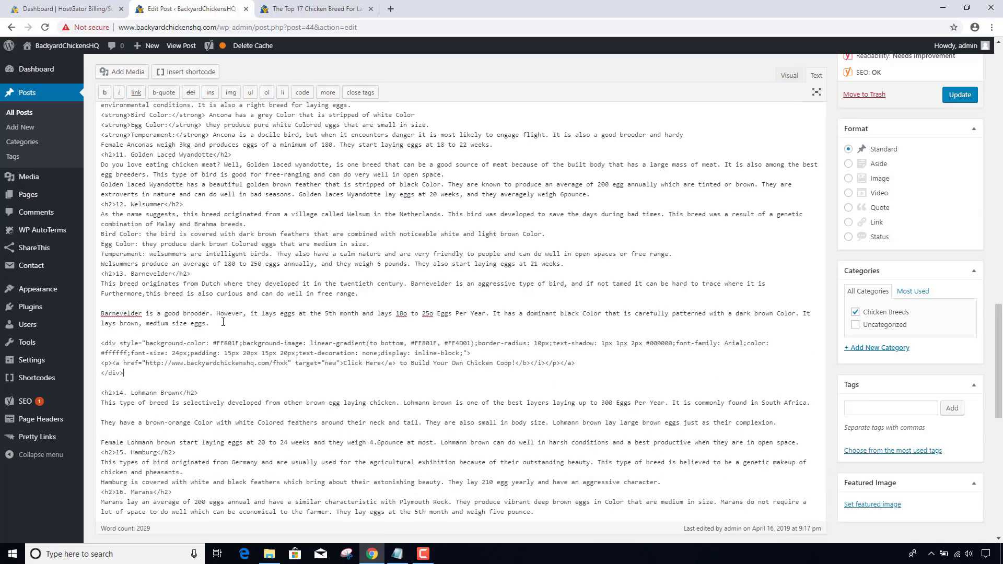
pyautogui.click(960, 94)
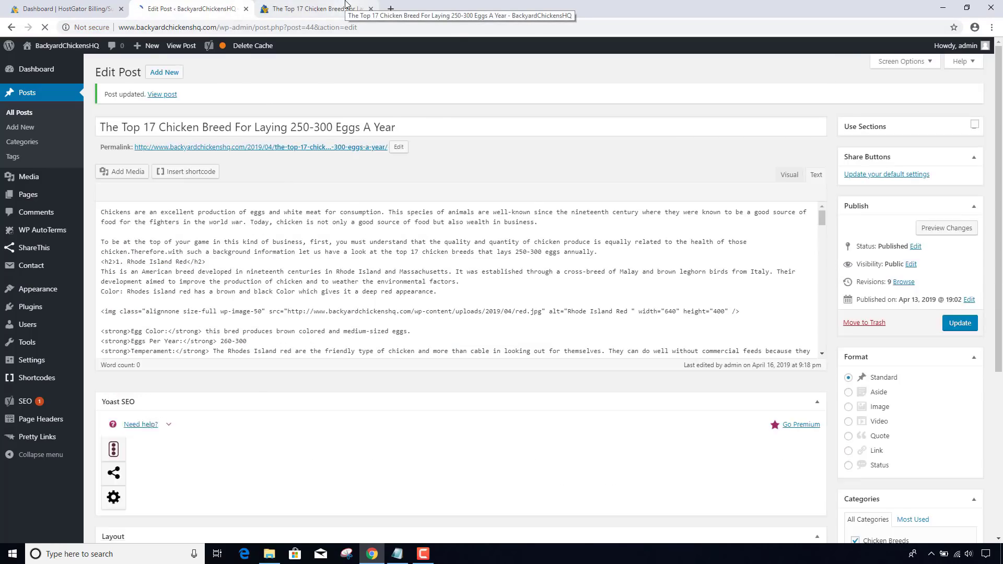
# - Switch to the published chicken breeds post and delete its cached copy
pyautogui.click(344, 6)
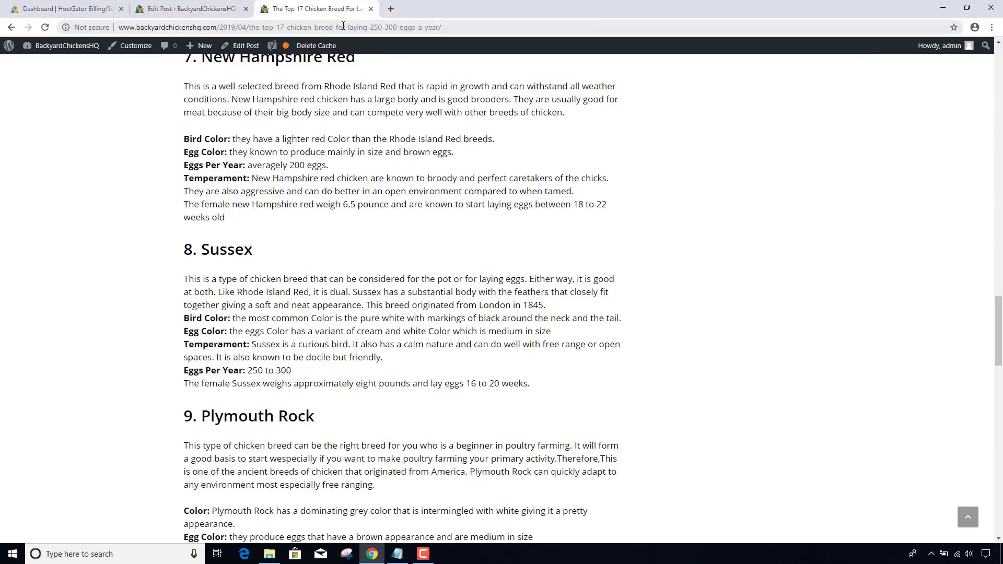
pyautogui.click(343, 25)
pyautogui.click(316, 46)
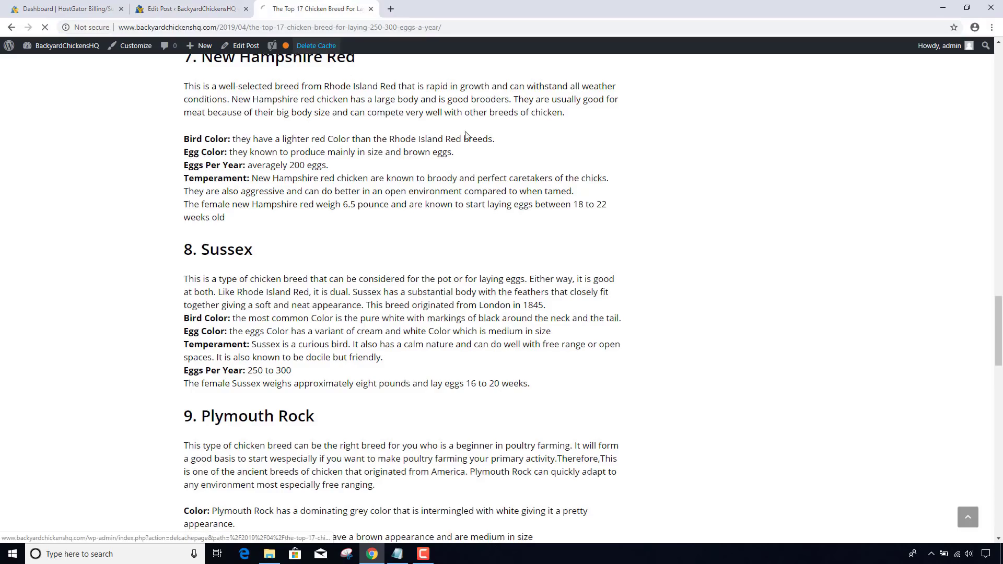
# - Scroll to the Barnevelder section to confirm the orange chicken coop CTA box appears
pyautogui.scroll(-10, 473, 141)
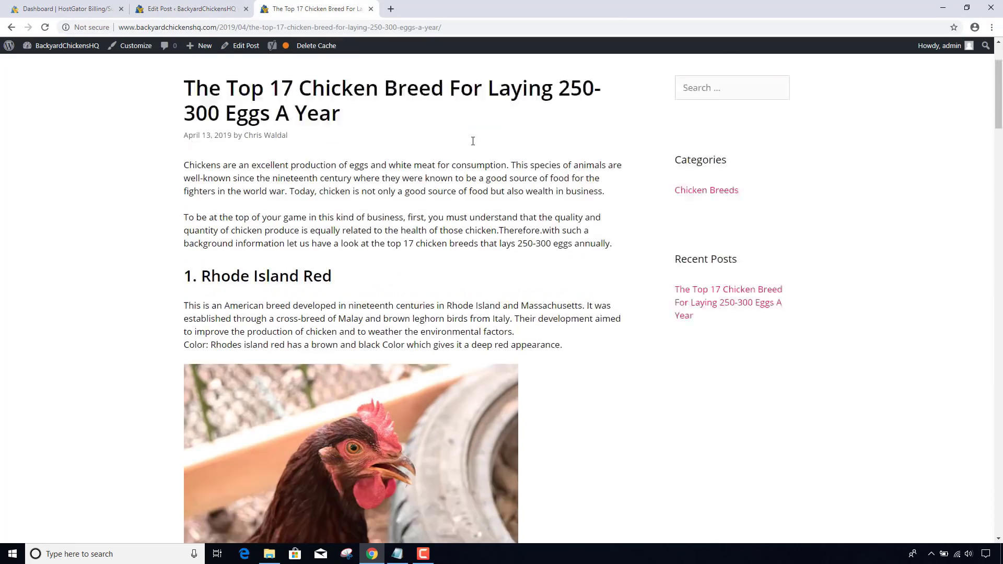
pyautogui.scroll(-16, 473, 143)
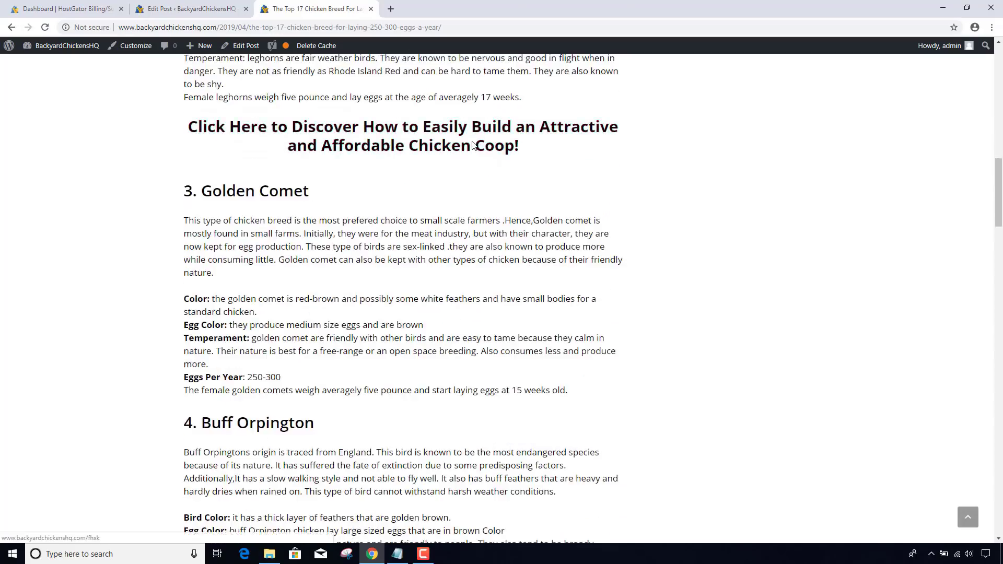
pyautogui.scroll(-20, 473, 144)
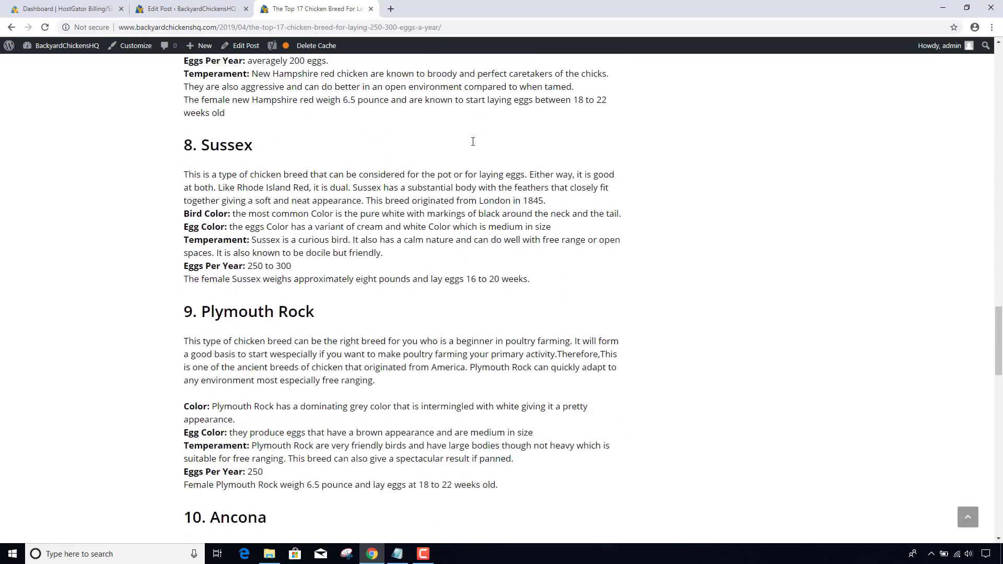
pyautogui.scroll(-1, 472, 144)
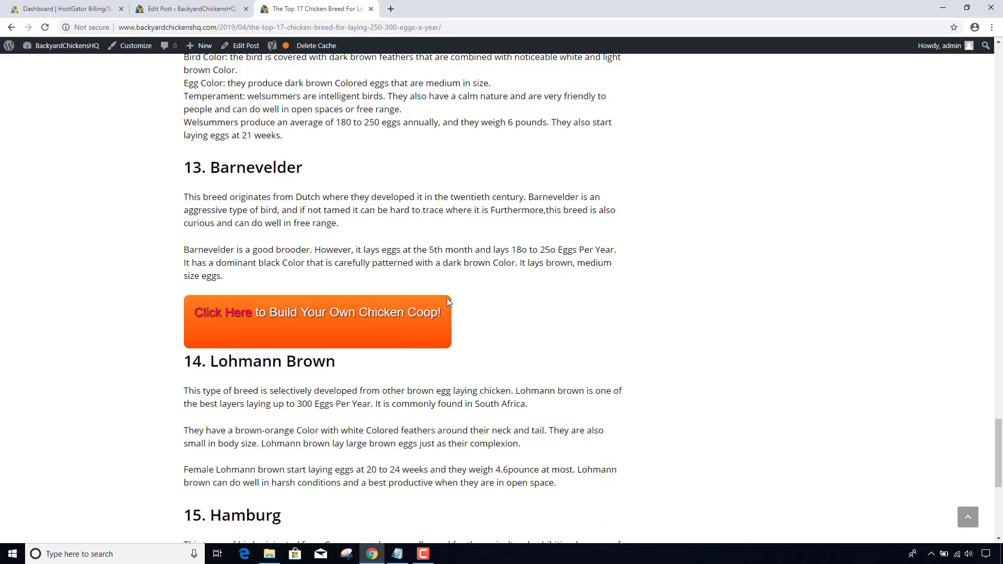
pyautogui.scroll(-2, 496, 274)
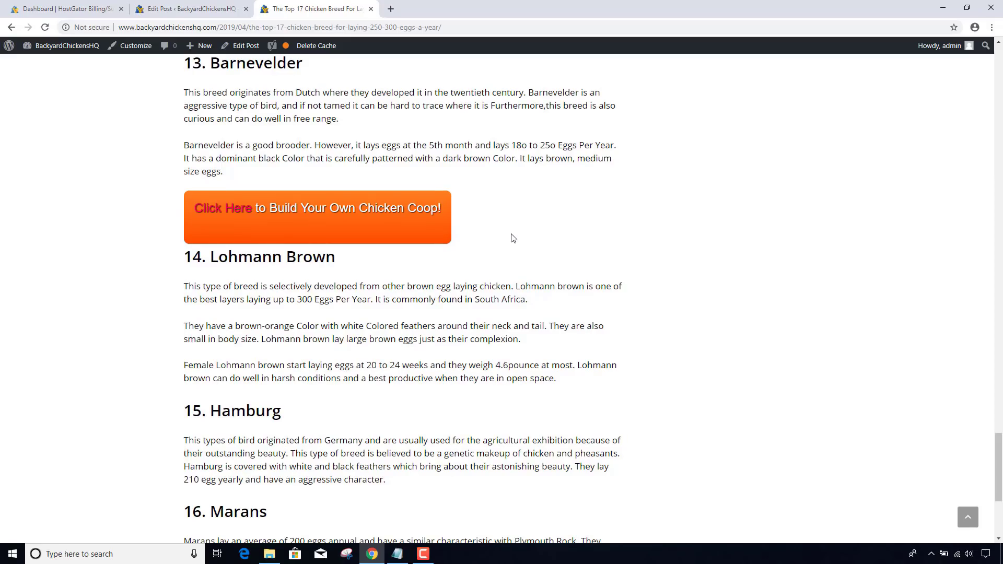
pyautogui.scroll(-3, 512, 238)
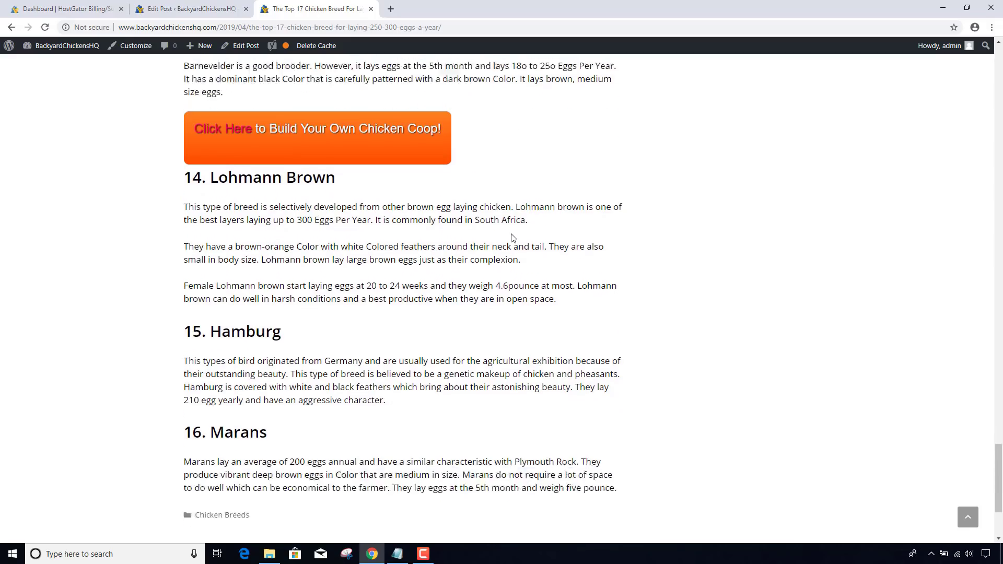
pyautogui.scroll(2, 512, 238)
pyautogui.scroll(3, 512, 238)
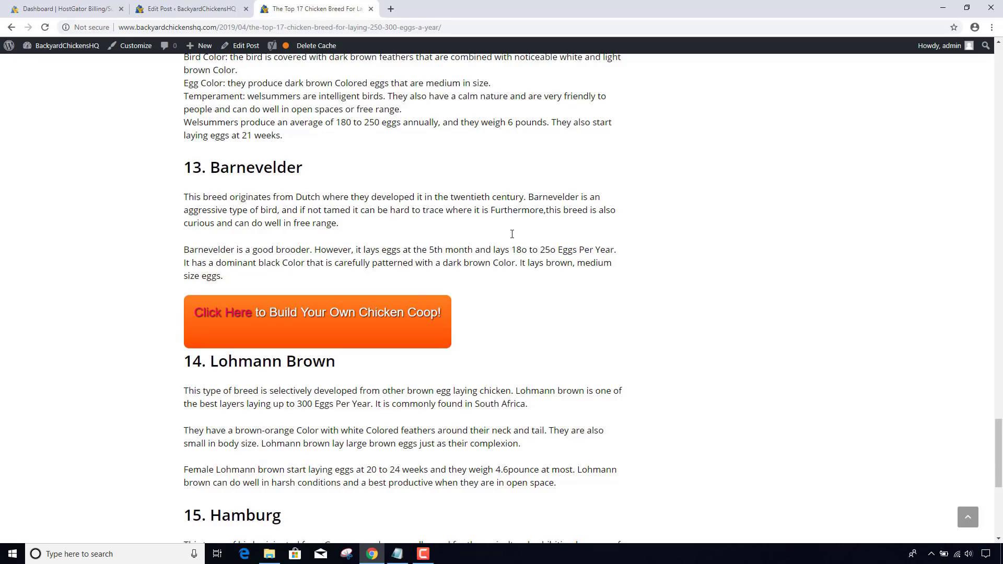
pyautogui.scroll(-3, 511, 234)
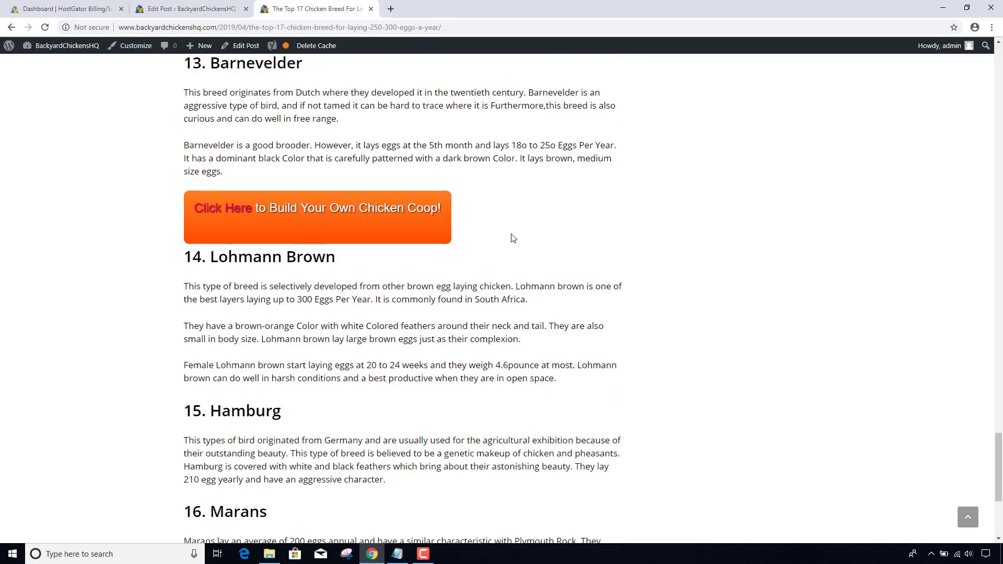
pyautogui.scroll(9, 512, 234)
pyautogui.scroll(19, 512, 234)
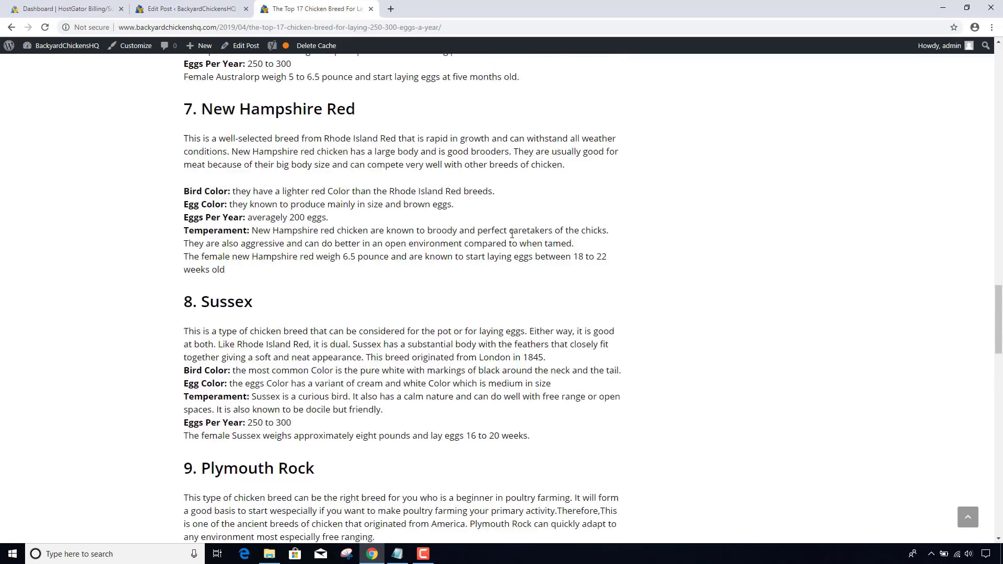
pyautogui.scroll(17, 512, 237)
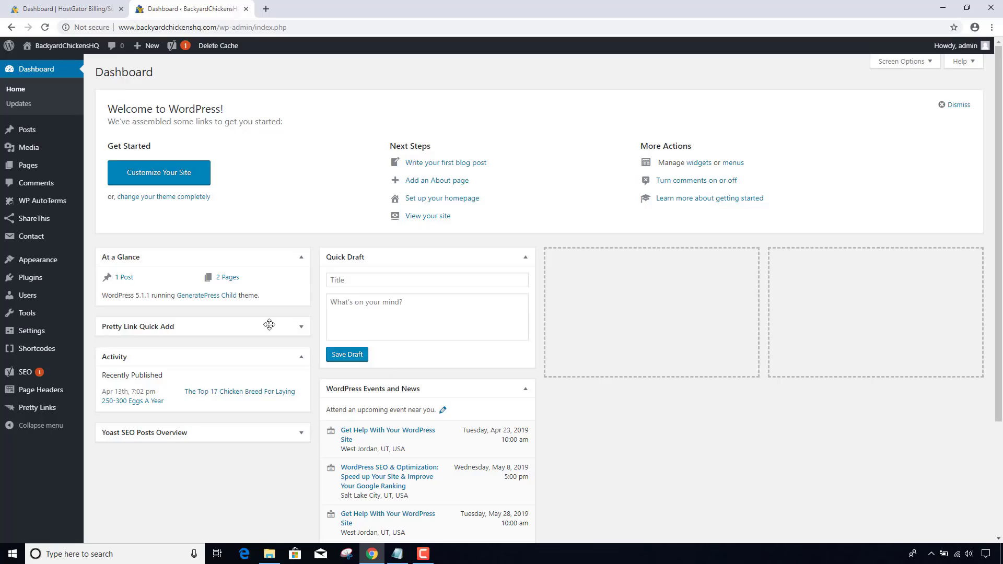
# - Go to Appearance > Widgets to add a Text widget to the Right Sidebar
pyautogui.moveTo(46, 261)
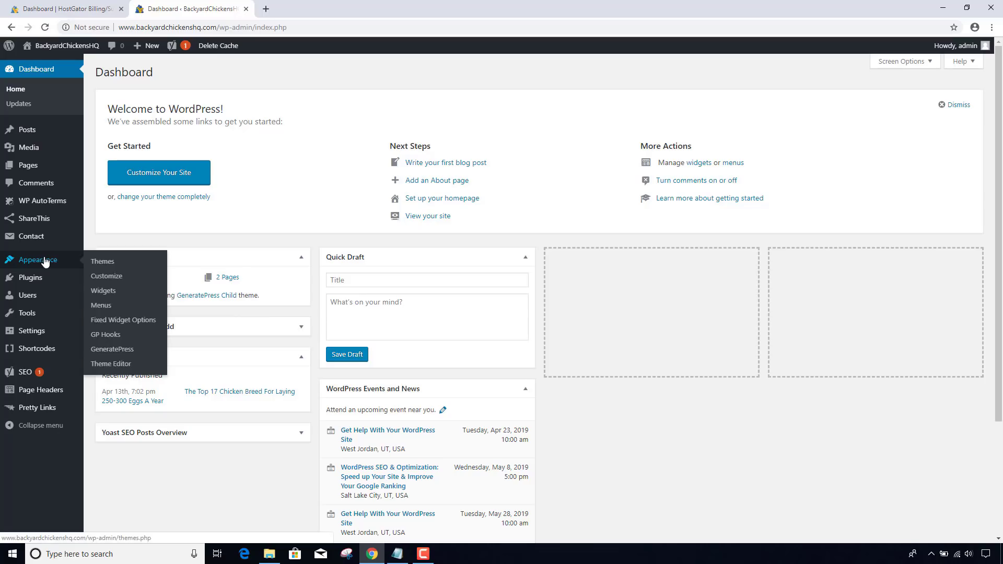
pyautogui.click(113, 294)
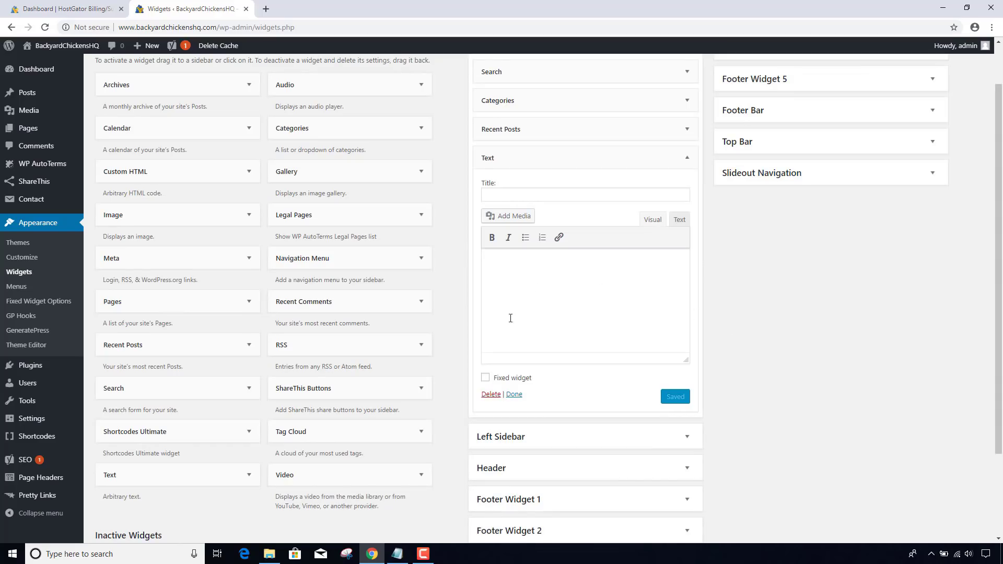
# - Copy the two lines of Banner 1 code from the Notepad snippets file
pyautogui.click(397, 554)
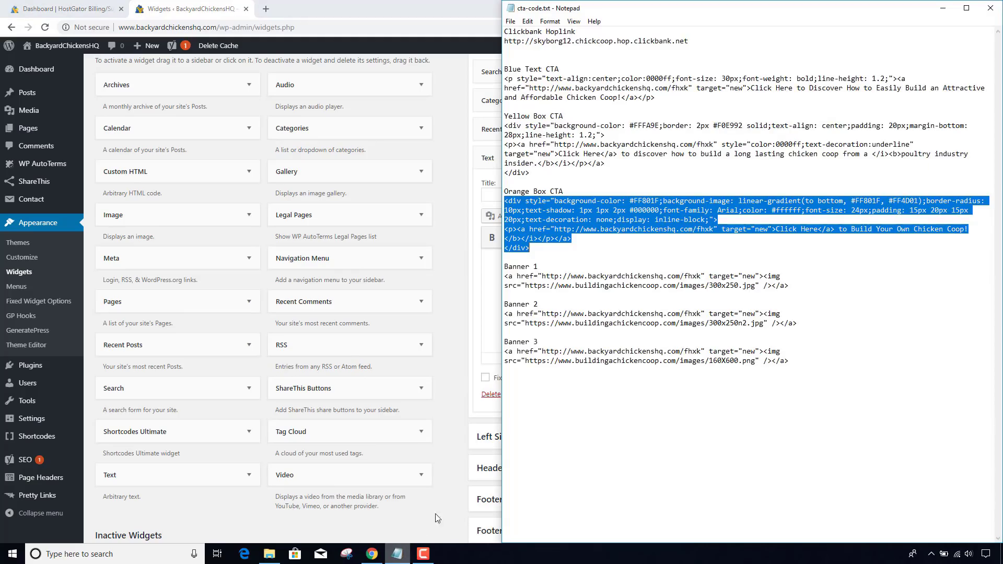
pyautogui.click(602, 293)
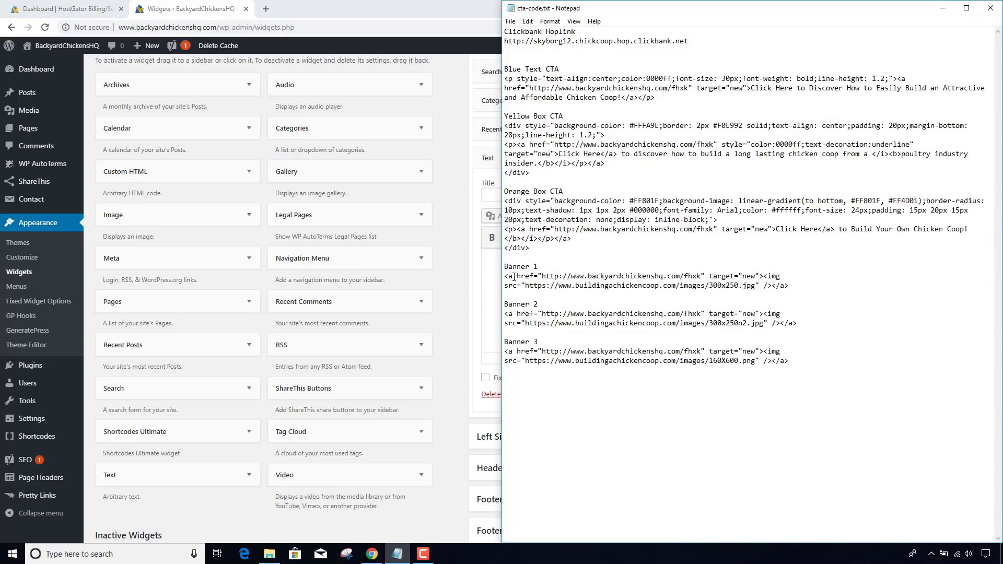
pyautogui.moveTo(506, 276); pyautogui.dragTo(795, 287)
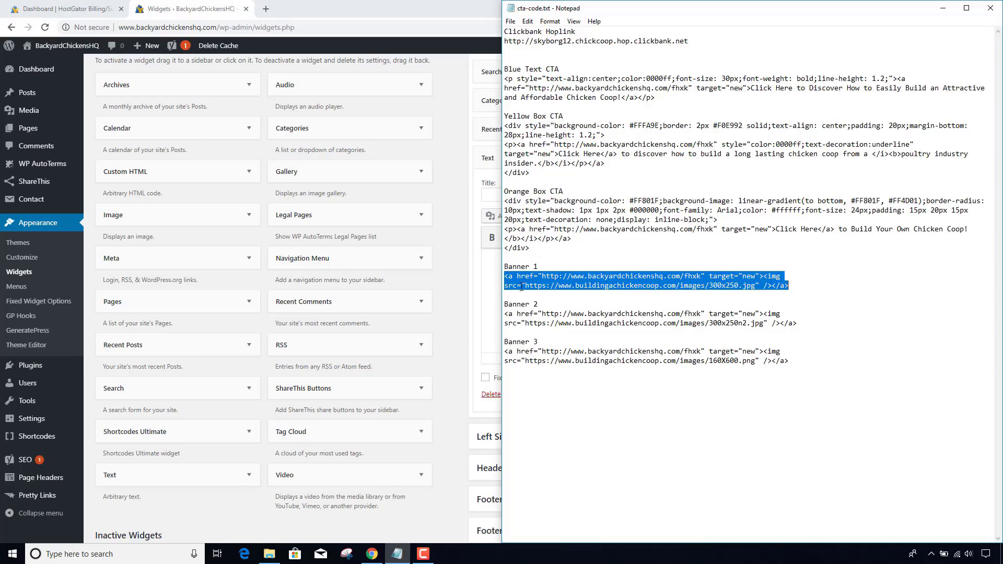
pyautogui.hotkey('ctrl', 'c')
pyautogui.hotkey('alt', 'Tab')
# - Paste the code into the Text widget, then remove the wrongly pasted content
pyautogui.click(548, 291)
pyautogui.hotkey('ctrl', 'v')
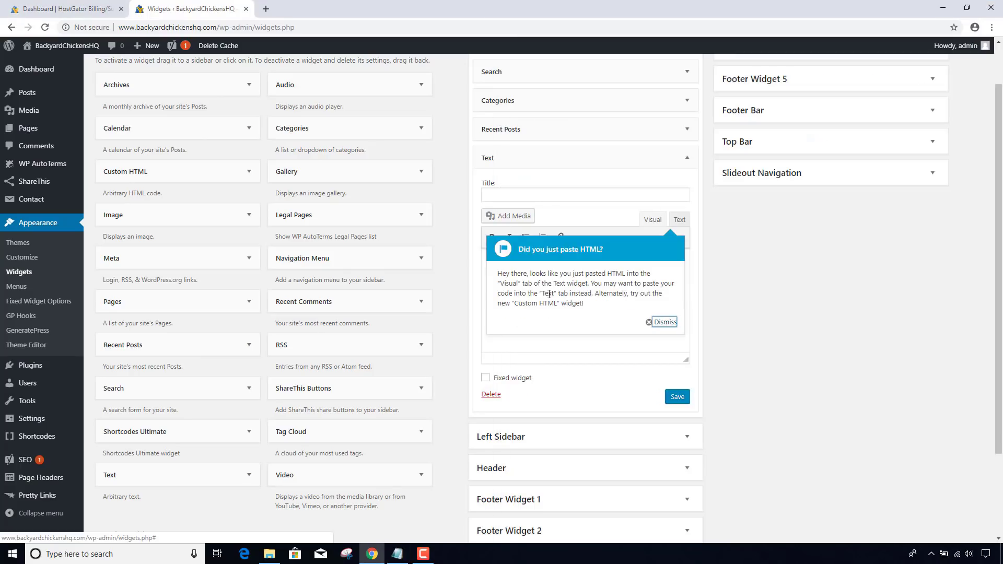
pyautogui.click(668, 322)
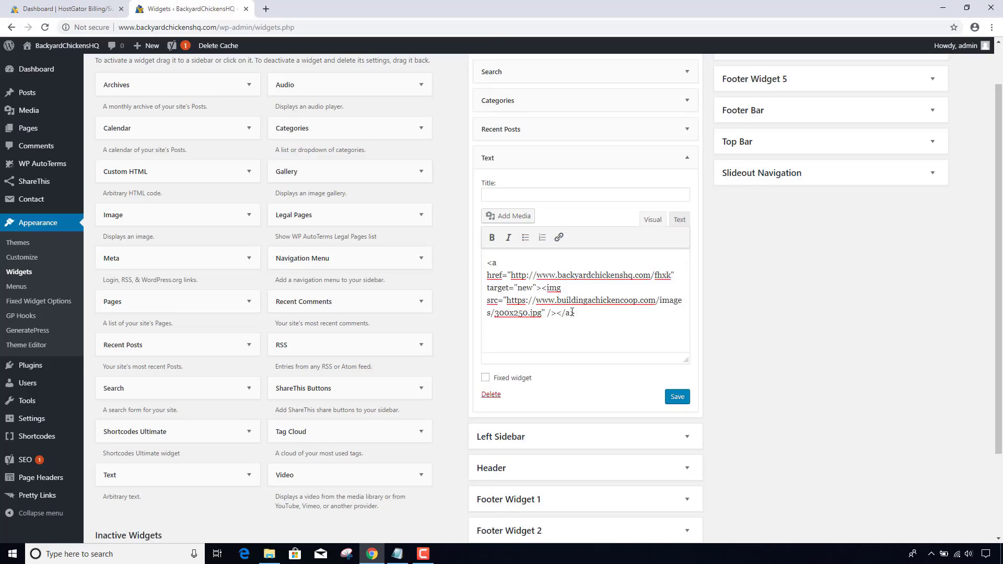
pyautogui.moveTo(575, 313); pyautogui.dragTo(471, 257)
pyautogui.press('BackSpace')
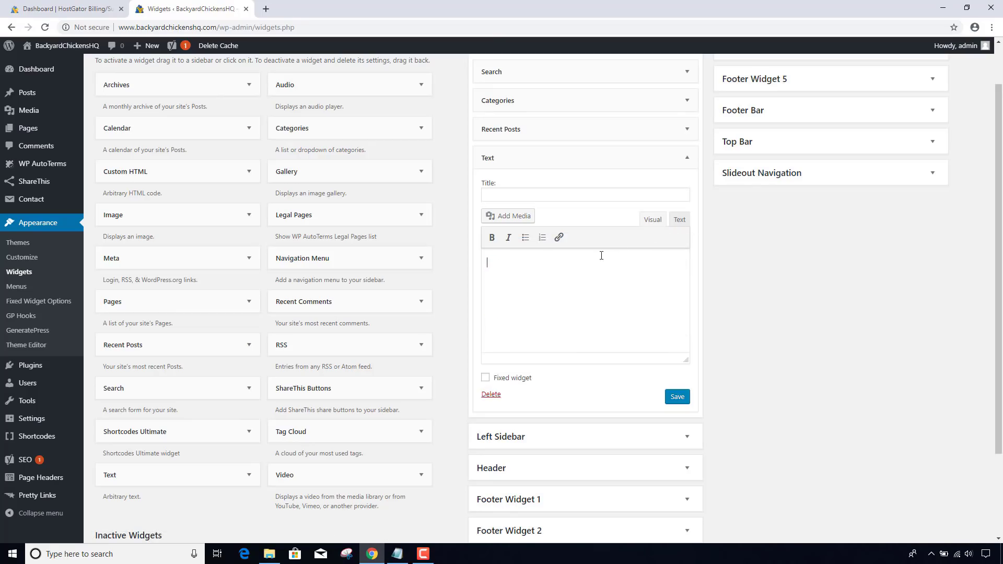
# - Paste Banner 1 as raw HTML in the Text tab, preview it in Visual, and save
pyautogui.click(679, 219)
pyautogui.hotkey('ctrl', 'v')
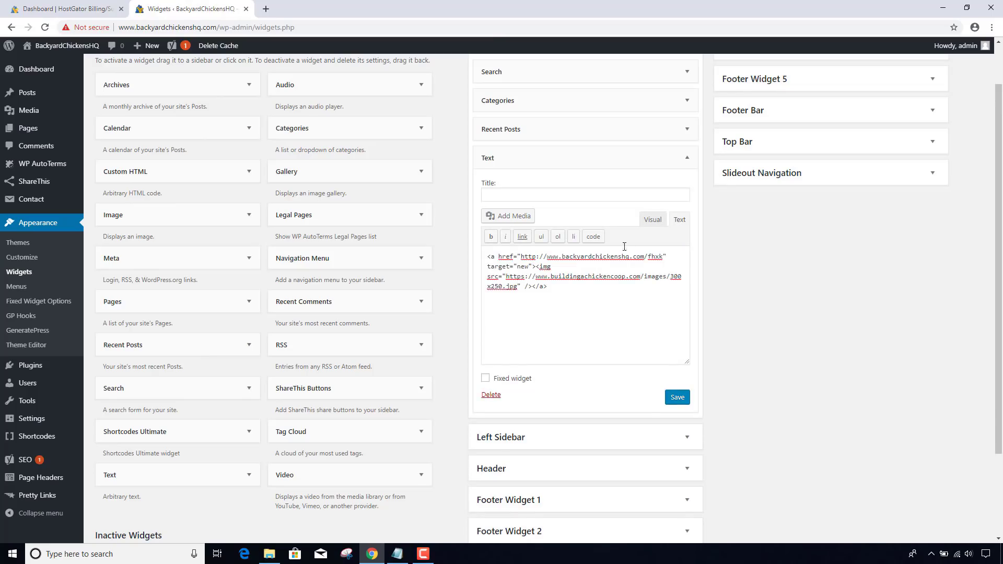
pyautogui.click(653, 221)
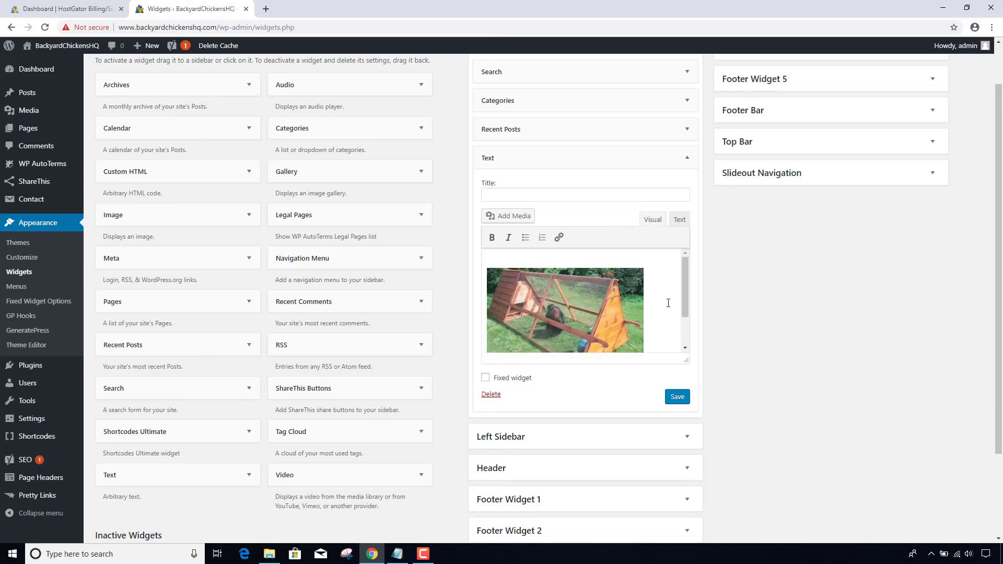
pyautogui.scroll(-1, 668, 303)
pyautogui.scroll(1, 668, 303)
pyautogui.click(678, 400)
# - Open the live site in a new tab and go to the chicken breeds post
pyautogui.moveTo(52, 46)
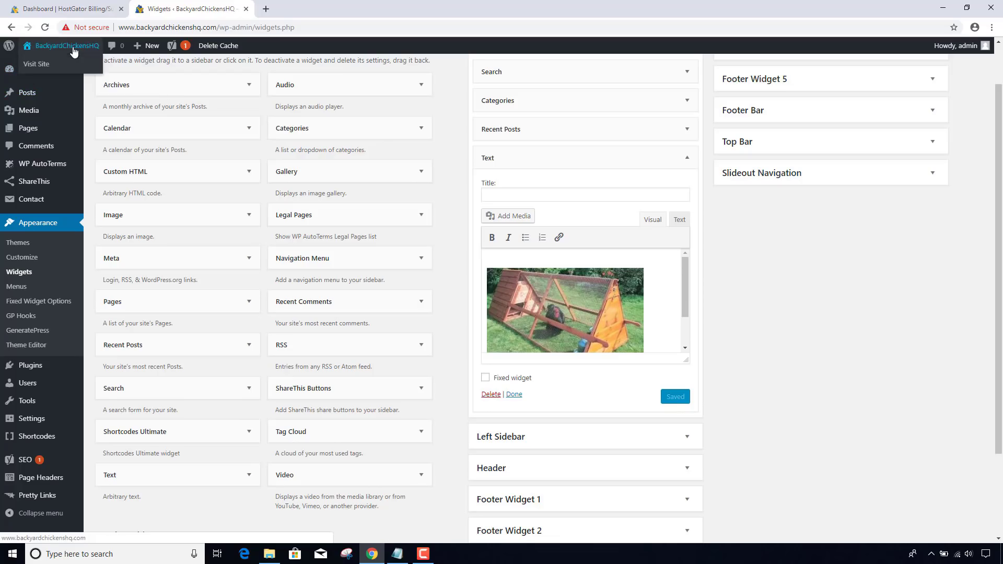
pyautogui.middleClick(46, 65)
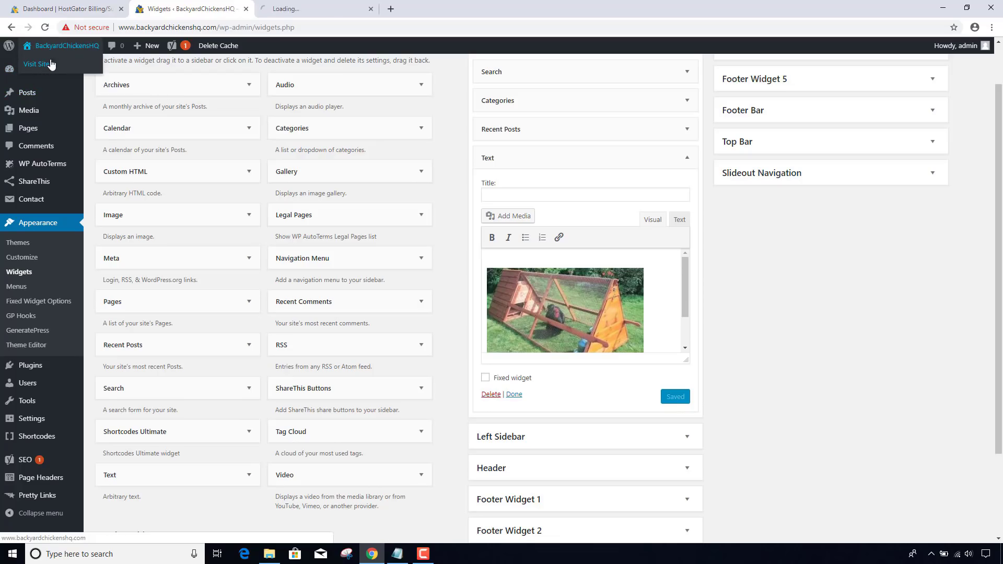
pyautogui.click(291, 8)
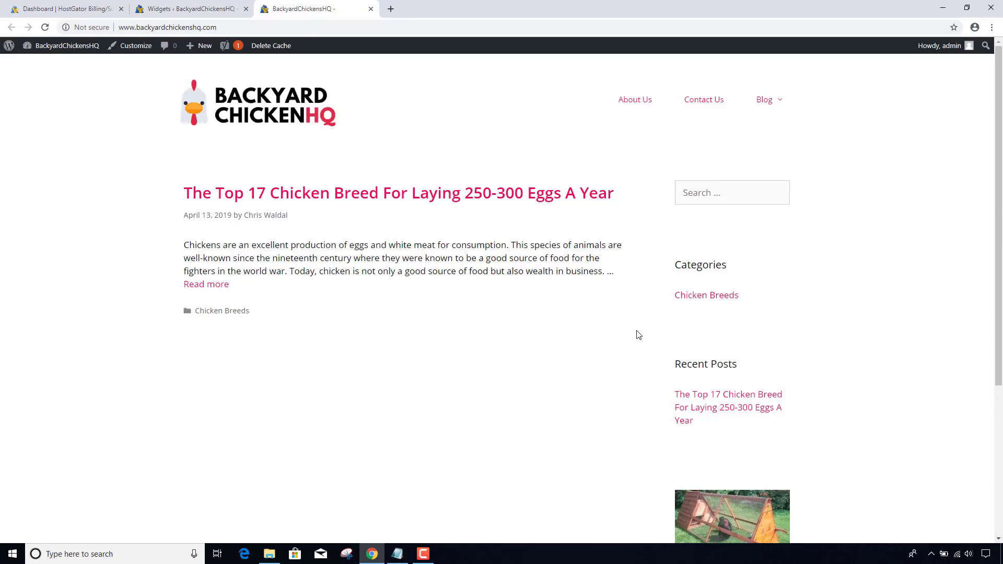
pyautogui.scroll(-2, 636, 334)
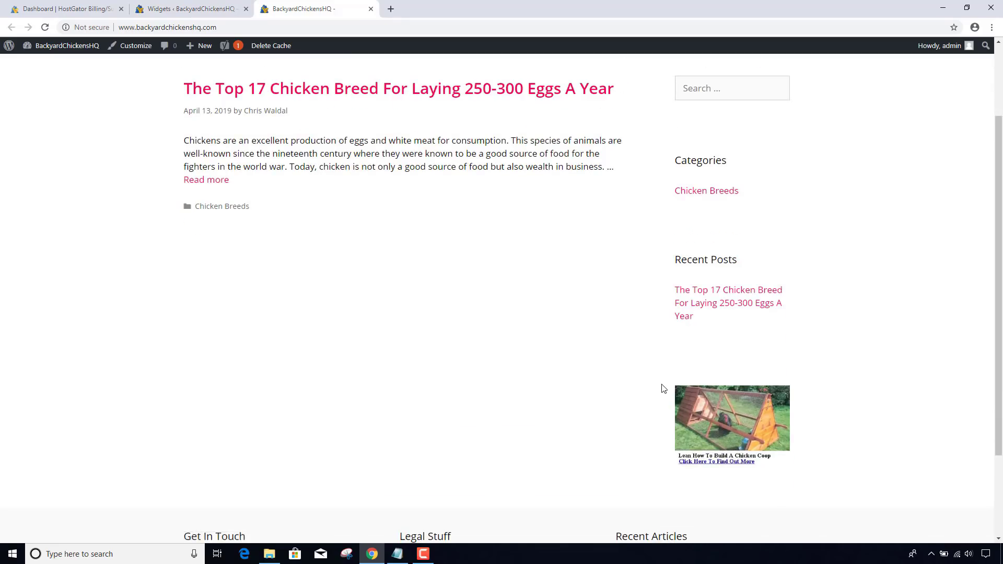
pyautogui.scroll(2, 663, 388)
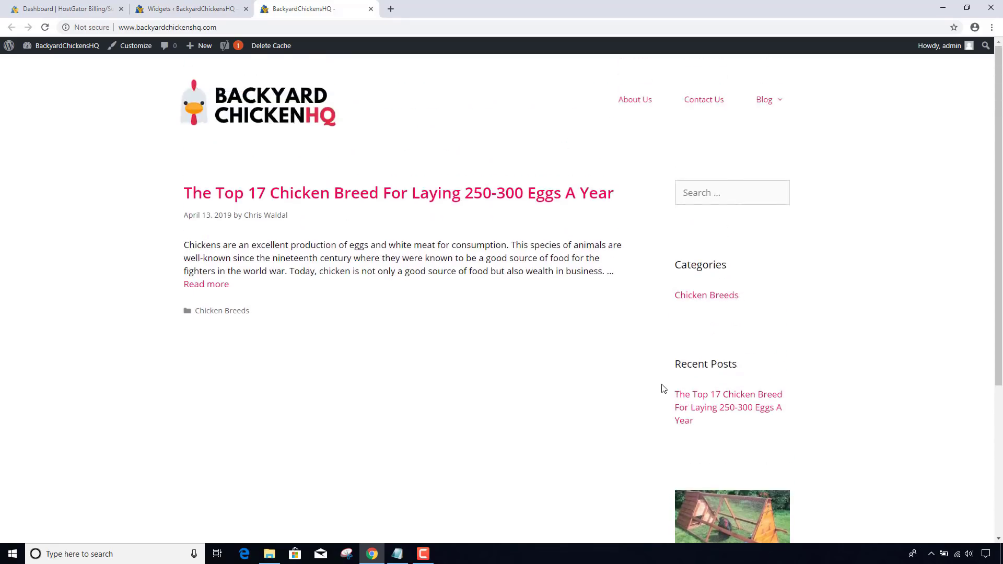
pyautogui.click(477, 192)
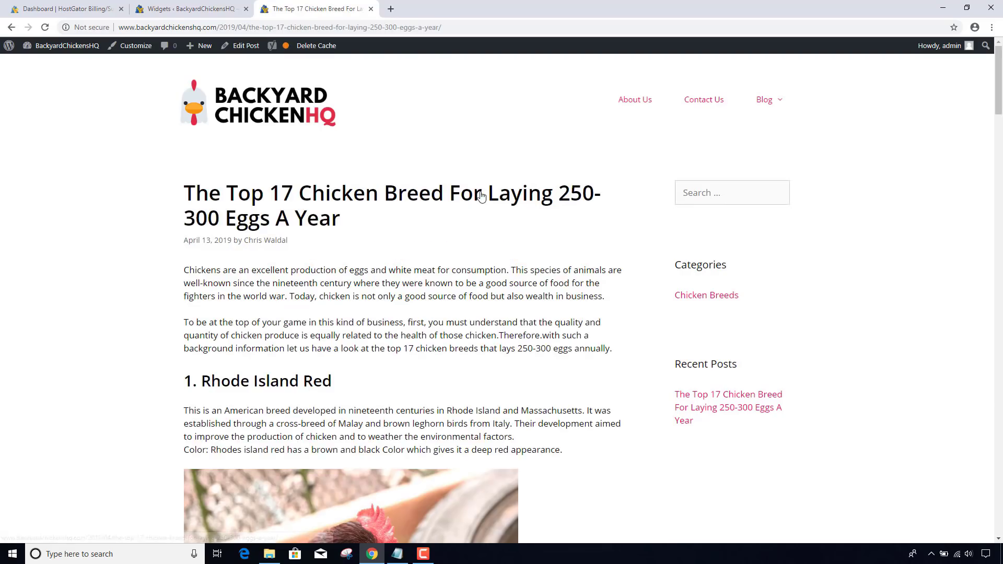
# - Delete the site cache and confirm the coop banner shows in the post's sidebar
pyautogui.scroll(-2, 653, 260)
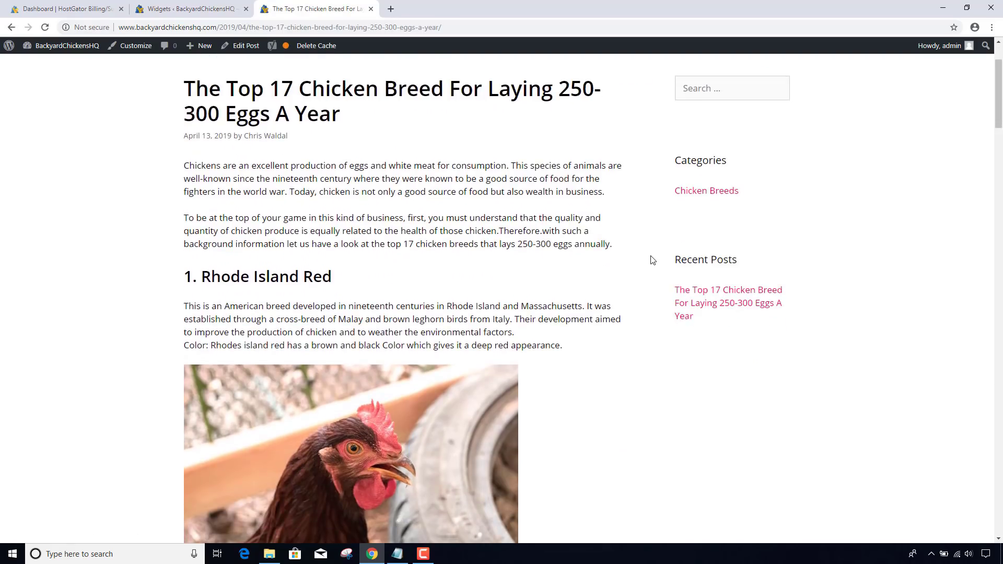
pyautogui.scroll(-10, 653, 261)
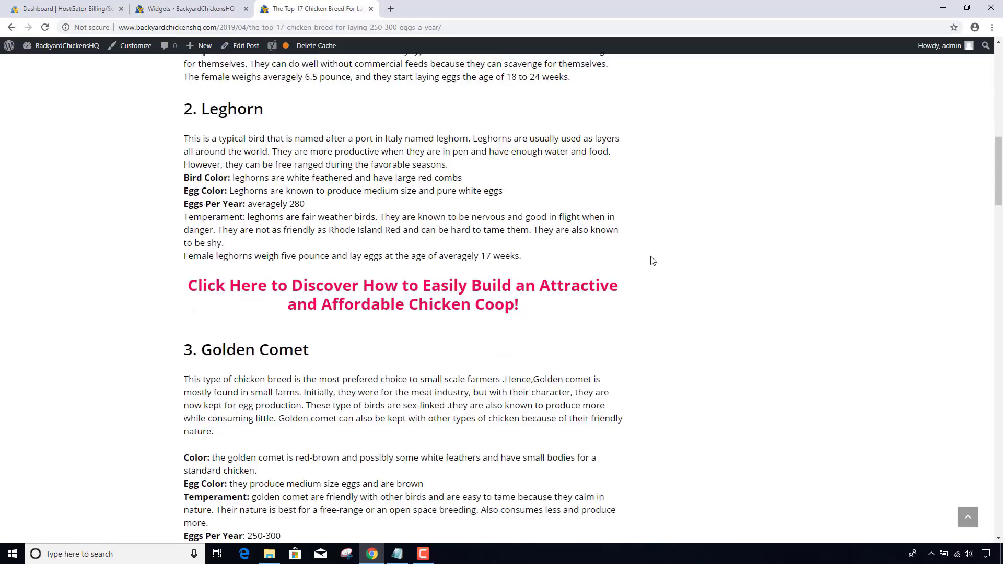
pyautogui.scroll(1, 653, 260)
pyautogui.scroll(12, 653, 260)
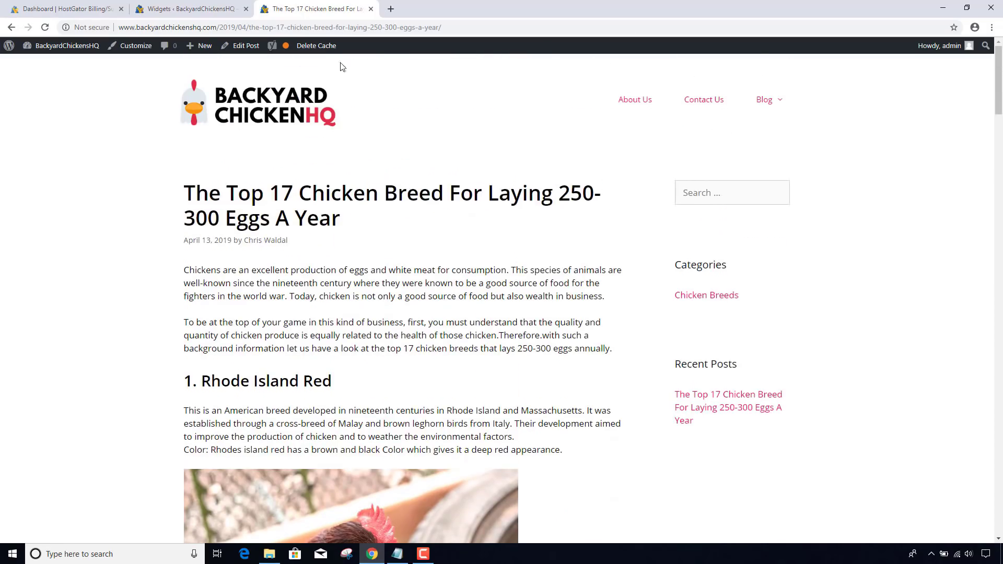
pyautogui.click(329, 47)
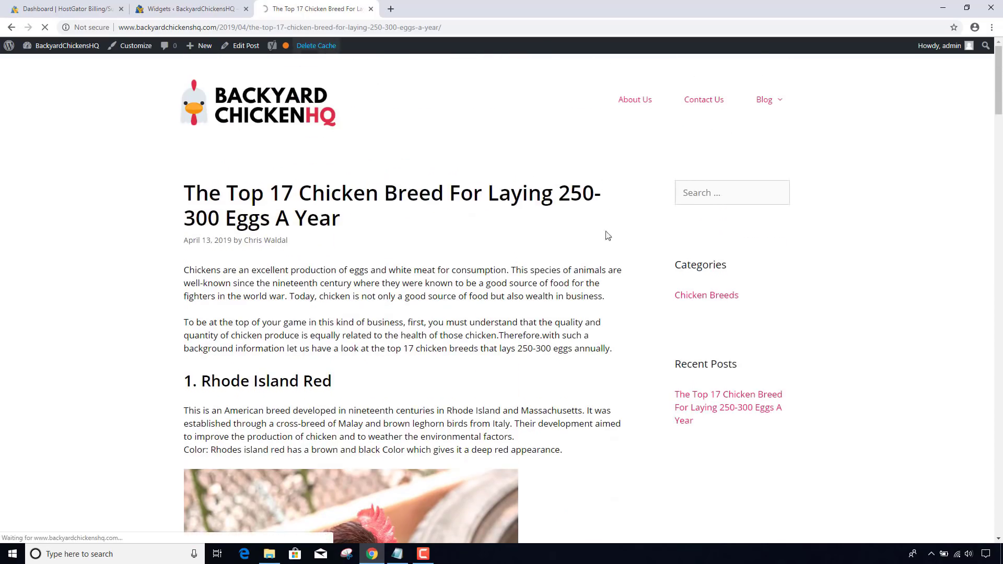
pyautogui.scroll(-3, 639, 255)
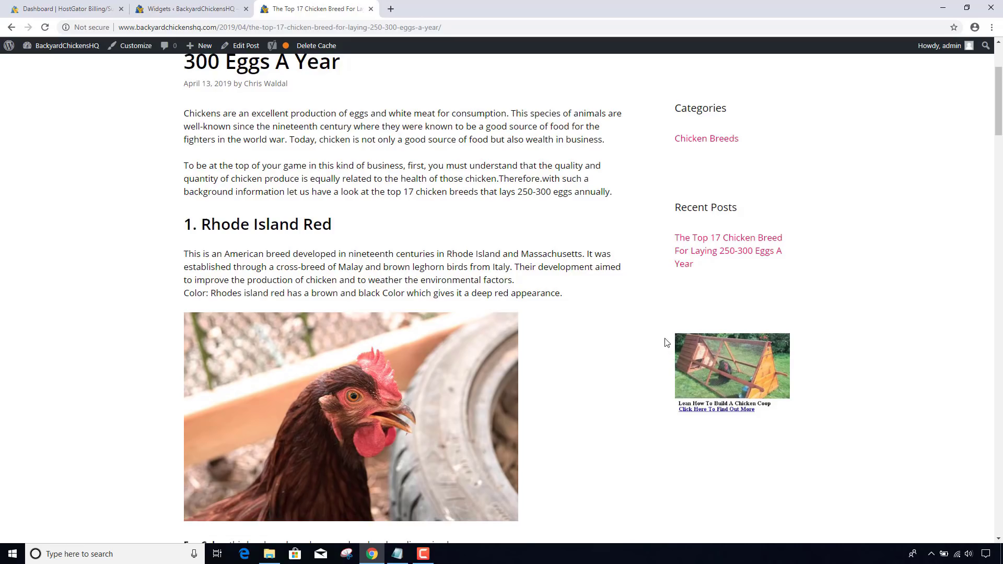
pyautogui.click(206, 8)
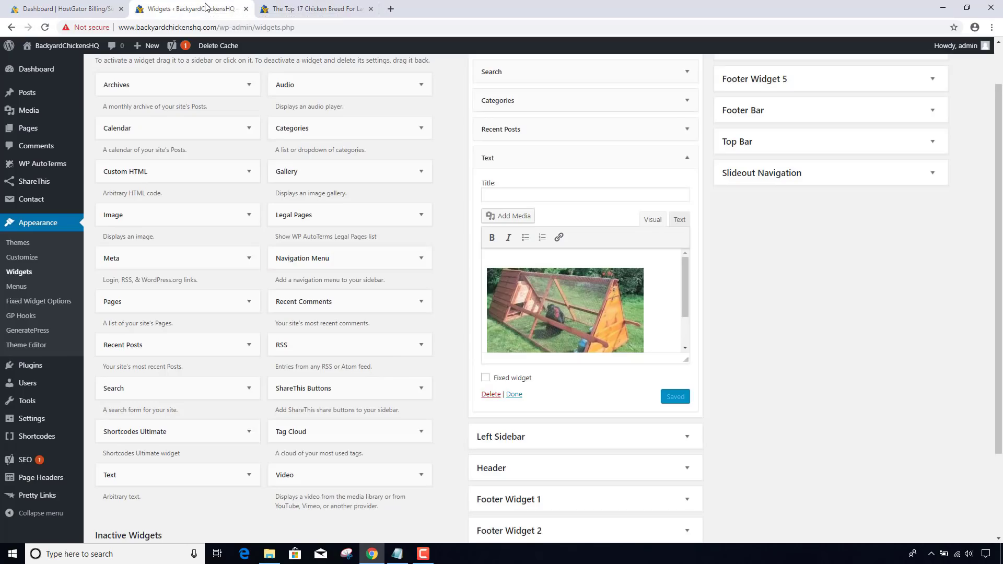
# - Replace the widget's code with Banner 2, save it, and clear the post's cache to view it
pyautogui.click(679, 219)
pyautogui.hotkey('ctrl', 'a')
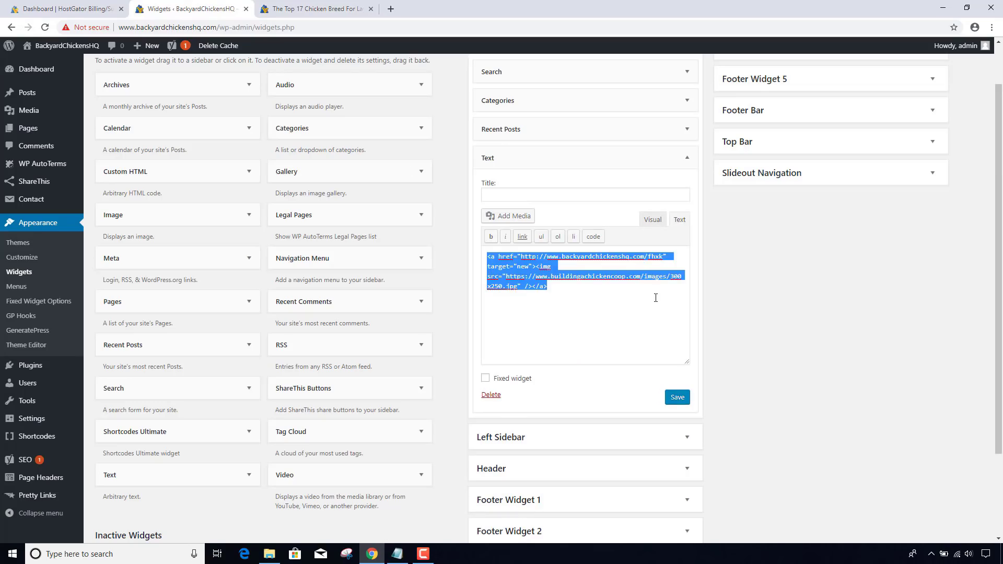
pyautogui.press('Delete')
pyautogui.hotkey('alt', 'Tab')
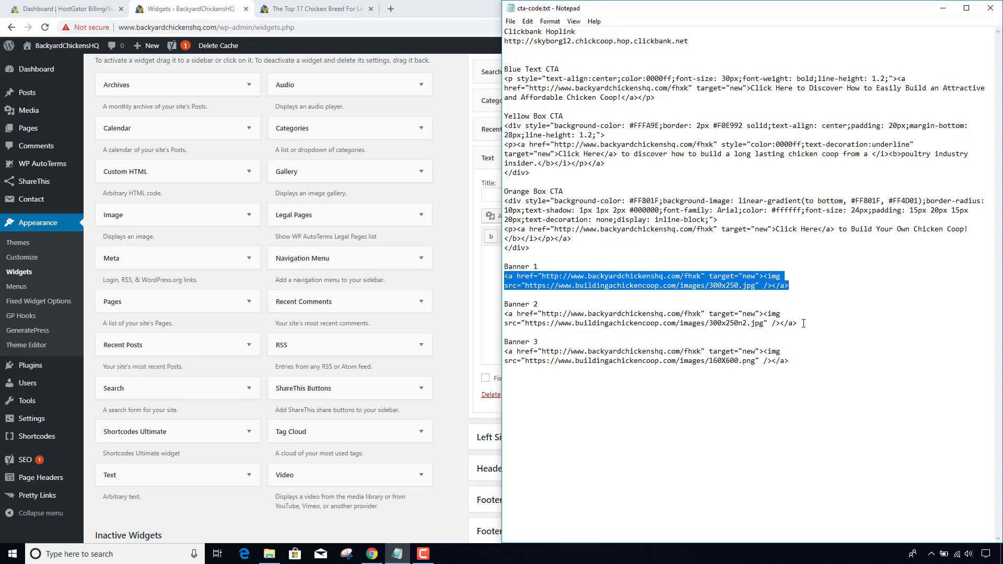
pyautogui.moveTo(804, 323); pyautogui.dragTo(488, 312)
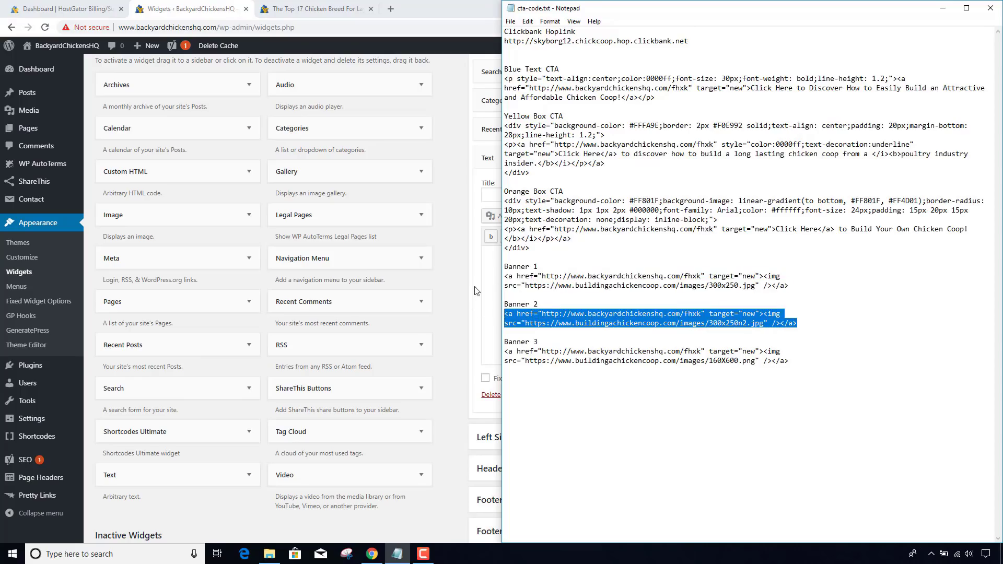
pyautogui.hotkey('ctrl', 'c')
pyautogui.hotkey('alt', 'Tab')
pyautogui.hotkey('ctrl', 'v')
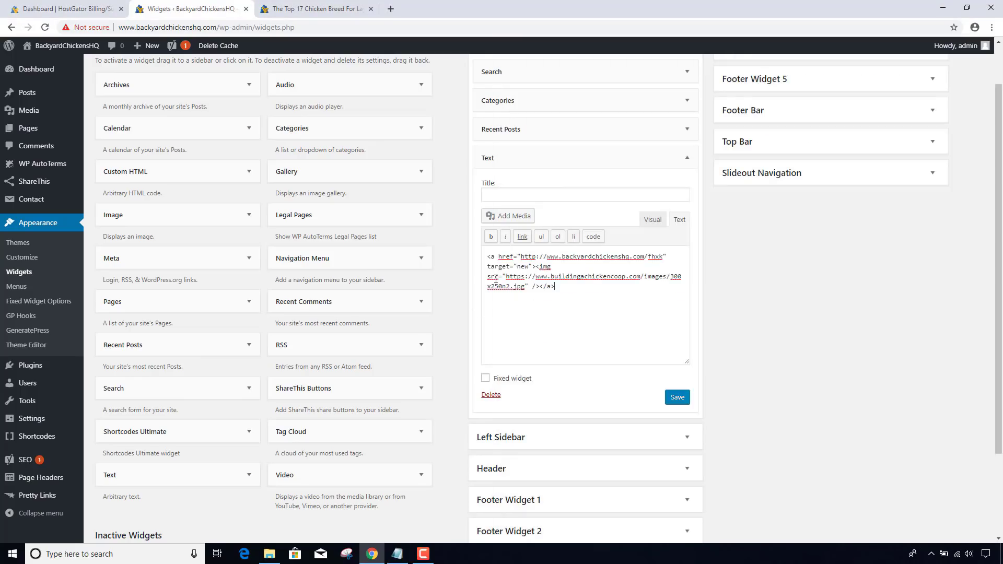
pyautogui.click(653, 220)
pyautogui.click(678, 397)
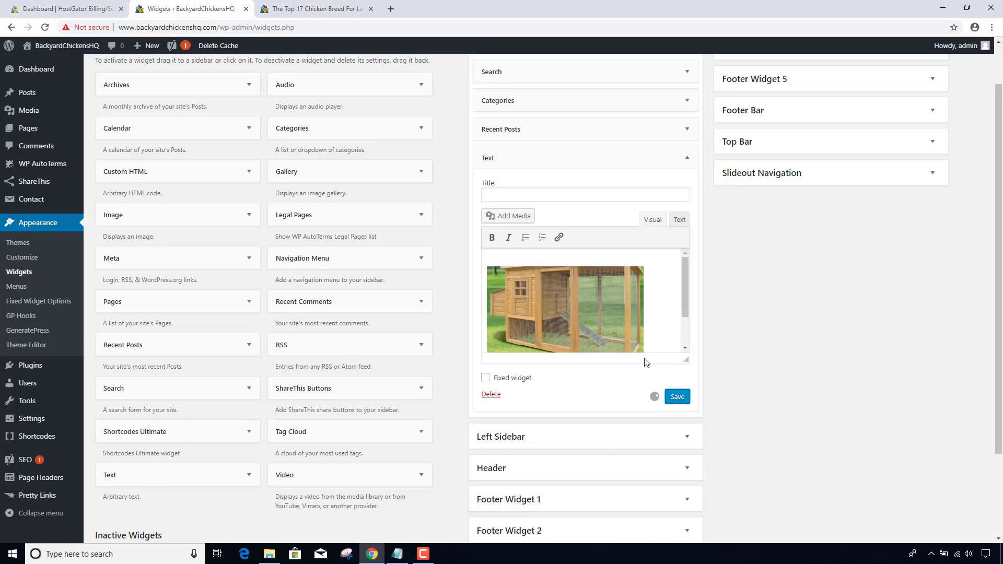
pyautogui.click(306, 9)
pyautogui.click(315, 47)
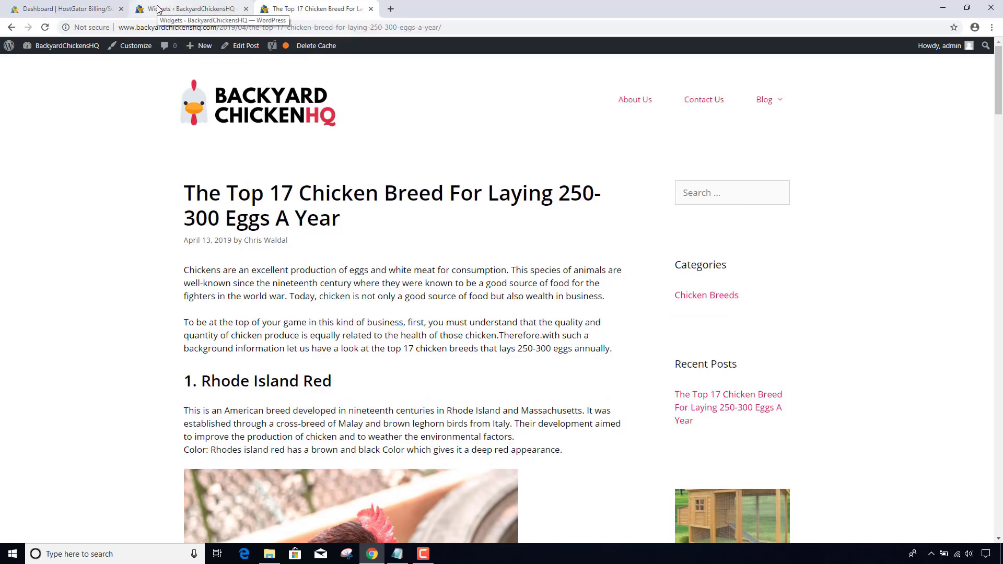
# - Paste the Banner 3 160X600 code over the widget's banner, save, and preview it
pyautogui.hotkey('alt', 'Tab')
pyautogui.moveTo(791, 361); pyautogui.dragTo(503, 351)
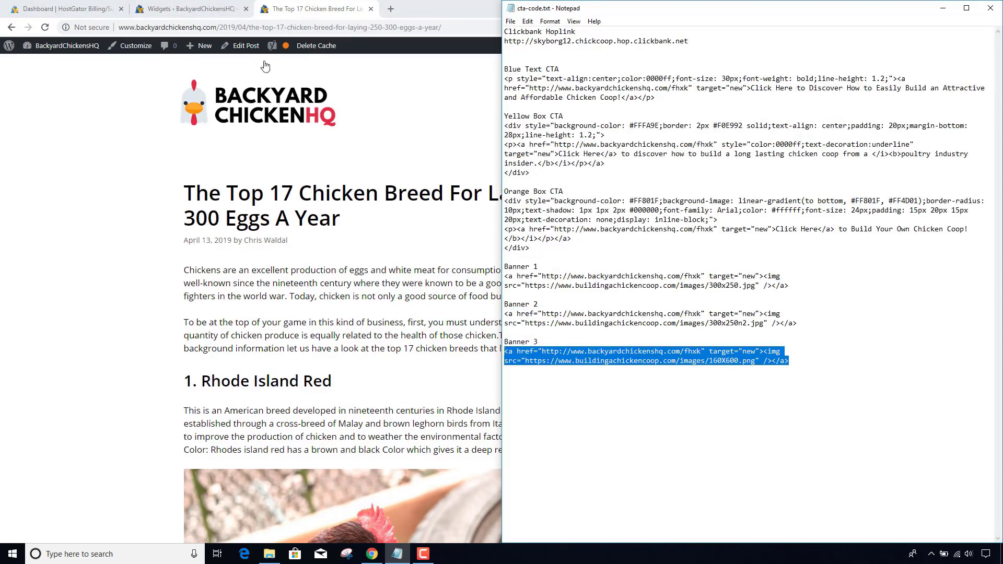
pyautogui.click(200, 9)
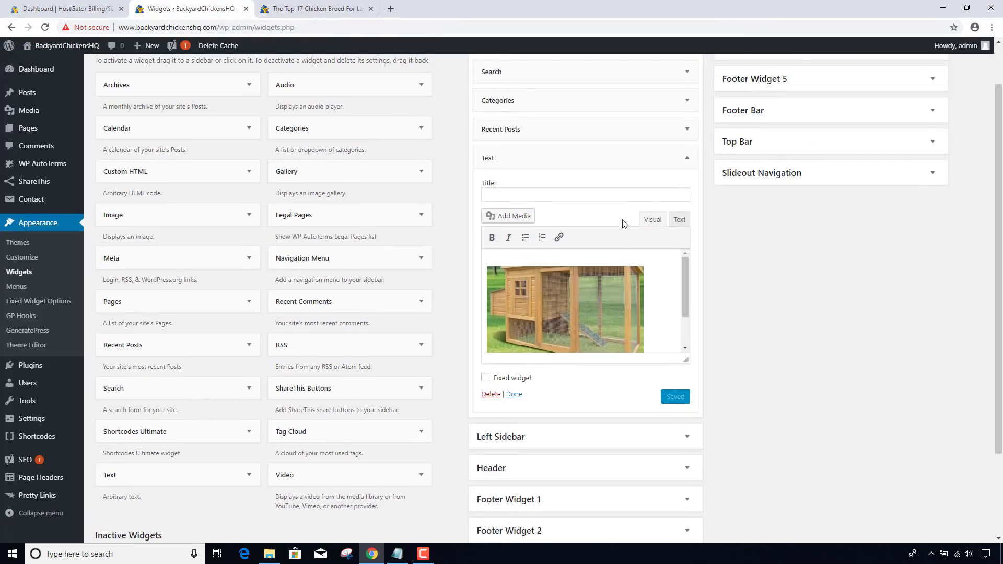
pyautogui.click(678, 220)
pyautogui.moveTo(555, 286); pyautogui.dragTo(466, 258)
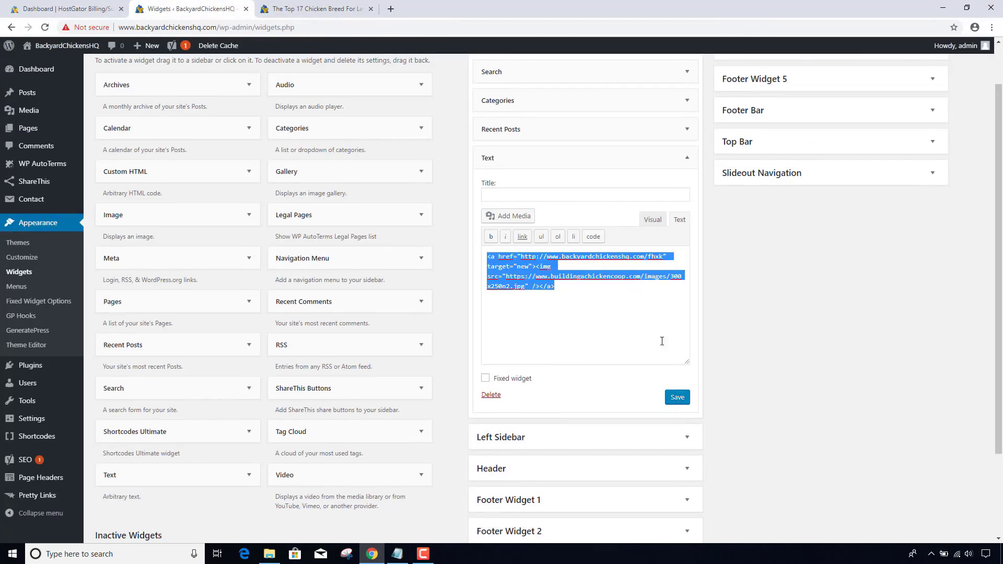
pyautogui.hotkey('ctrl', 'v')
pyautogui.click(678, 397)
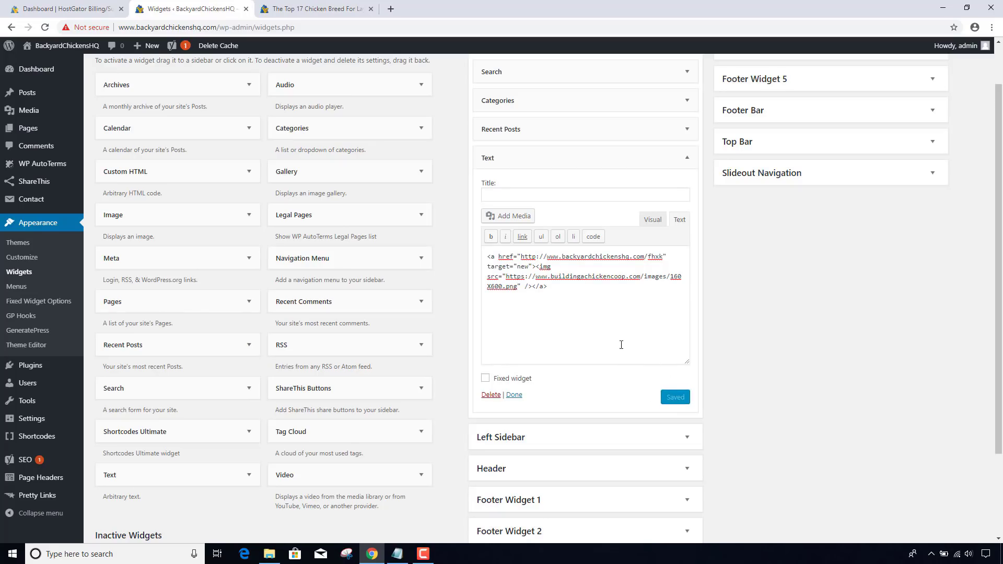
pyautogui.click(652, 219)
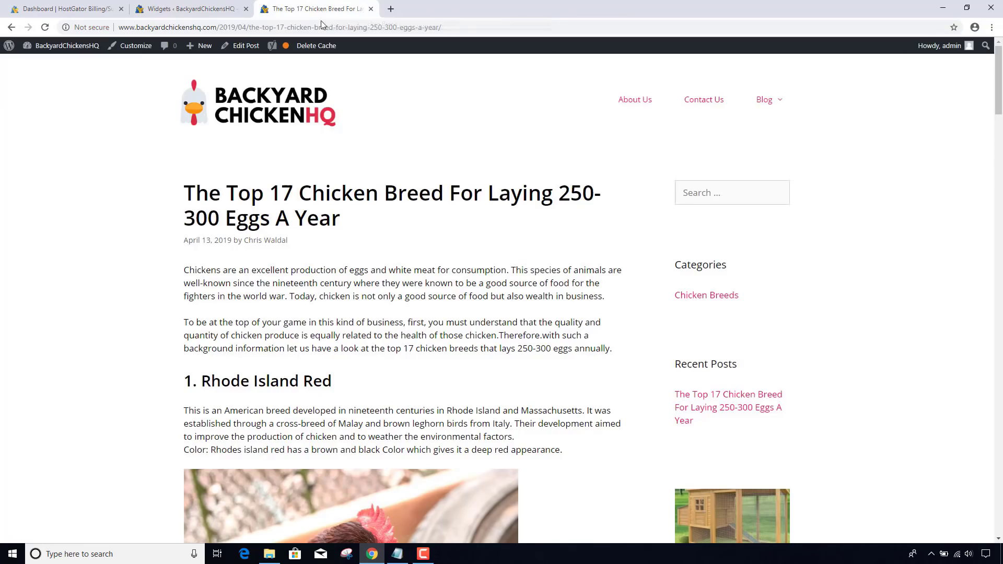
# - Delete the chicken breeds post's cache and scroll down to find the tall coop banner
pyautogui.click(321, 9)
pyautogui.click(325, 47)
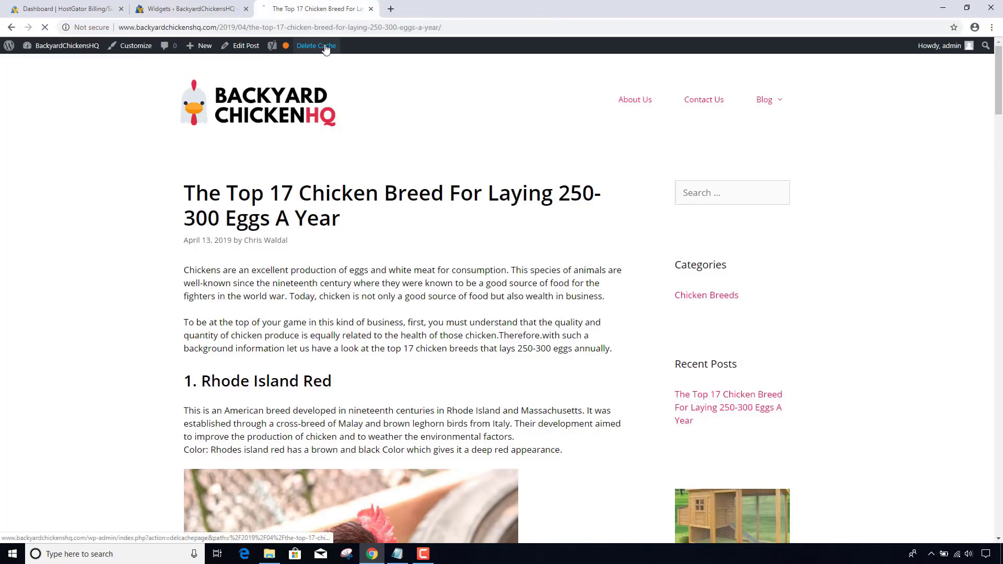
pyautogui.scroll(-4, 552, 195)
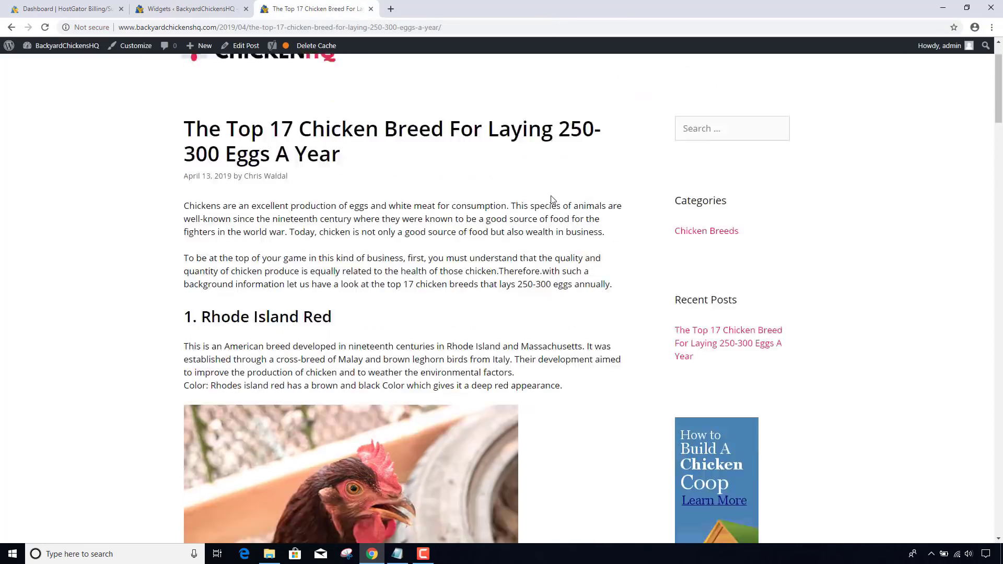
pyautogui.scroll(-3, 551, 196)
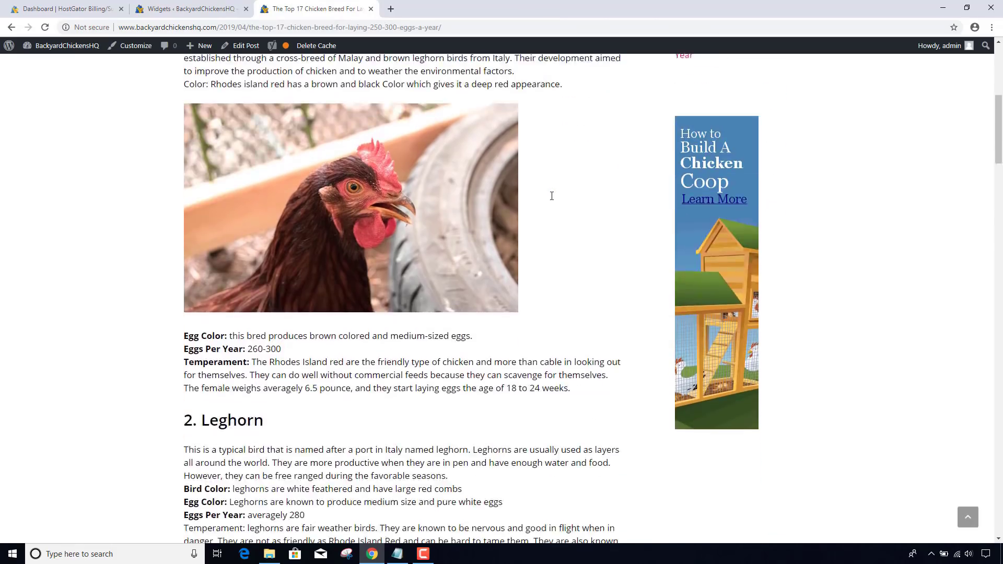
pyautogui.scroll(7, 552, 195)
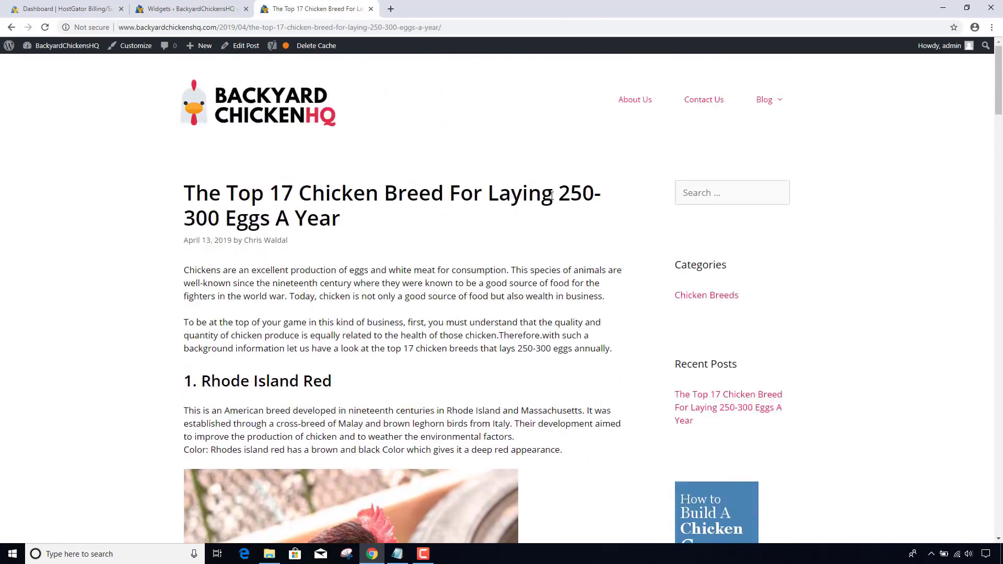
pyautogui.scroll(-7, 551, 195)
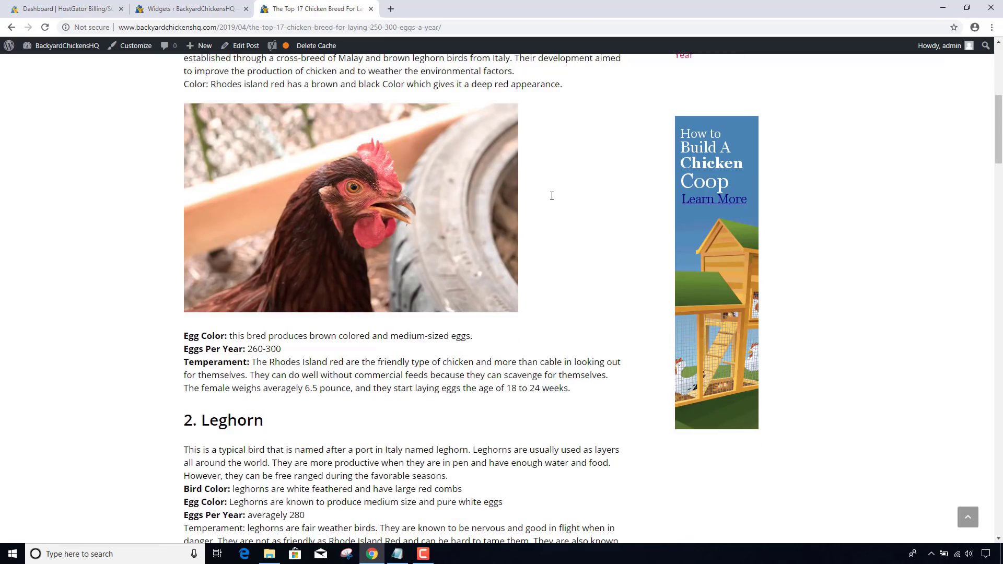
pyautogui.scroll(-8, 552, 195)
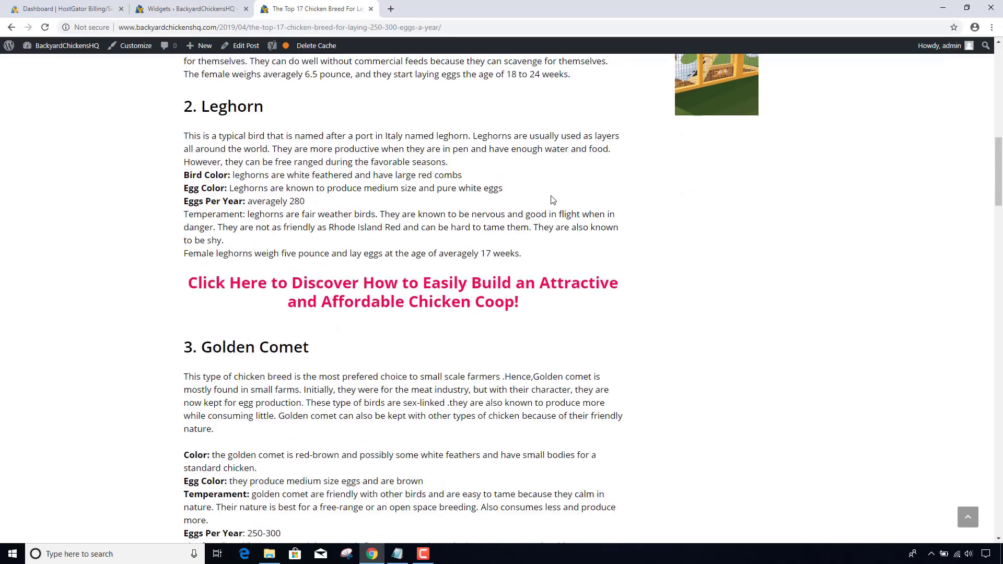
pyautogui.scroll(-15, 552, 200)
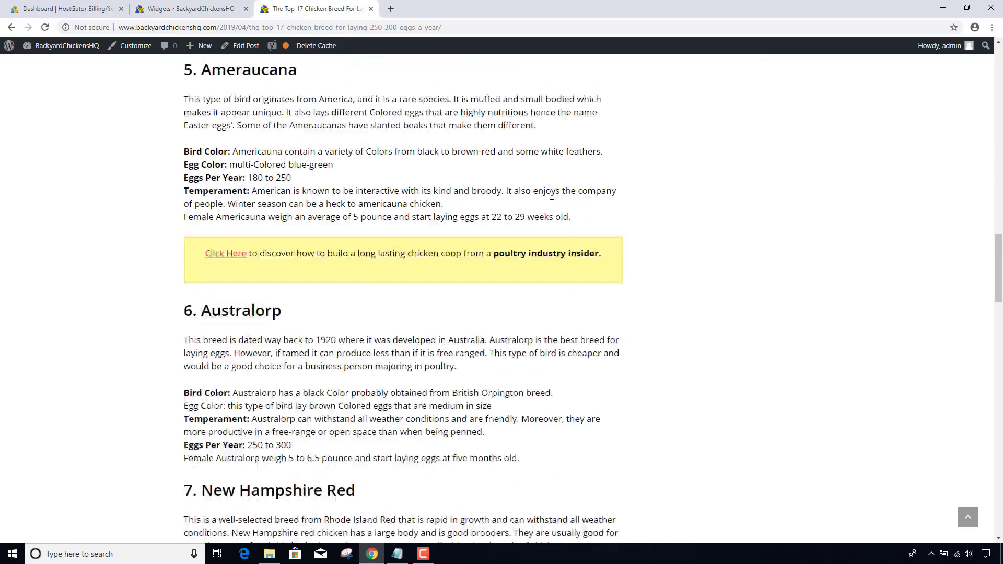
# - Look over the installed plugins list, then return to the Widgets page
pyautogui.click(167, 10)
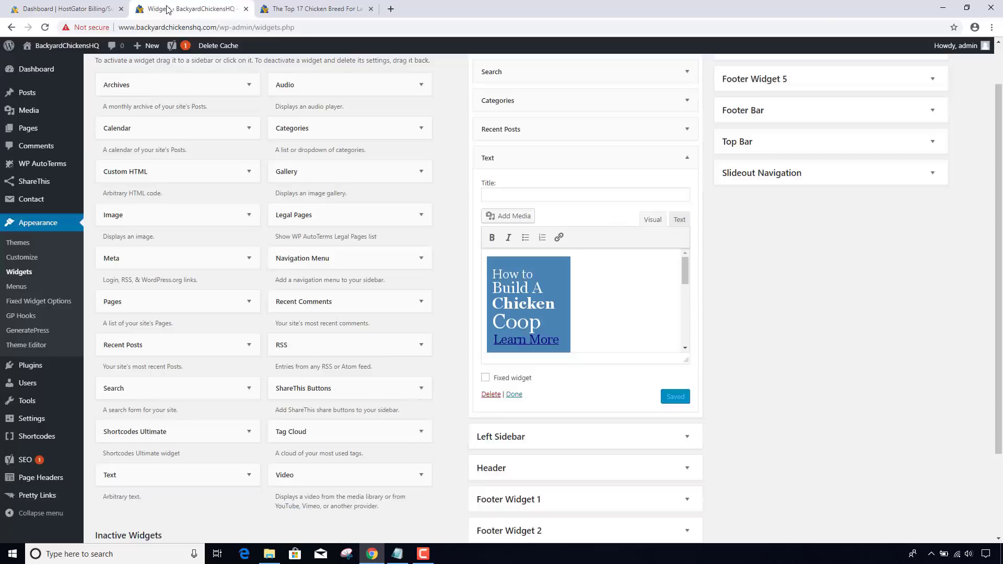
pyautogui.moveTo(45, 370)
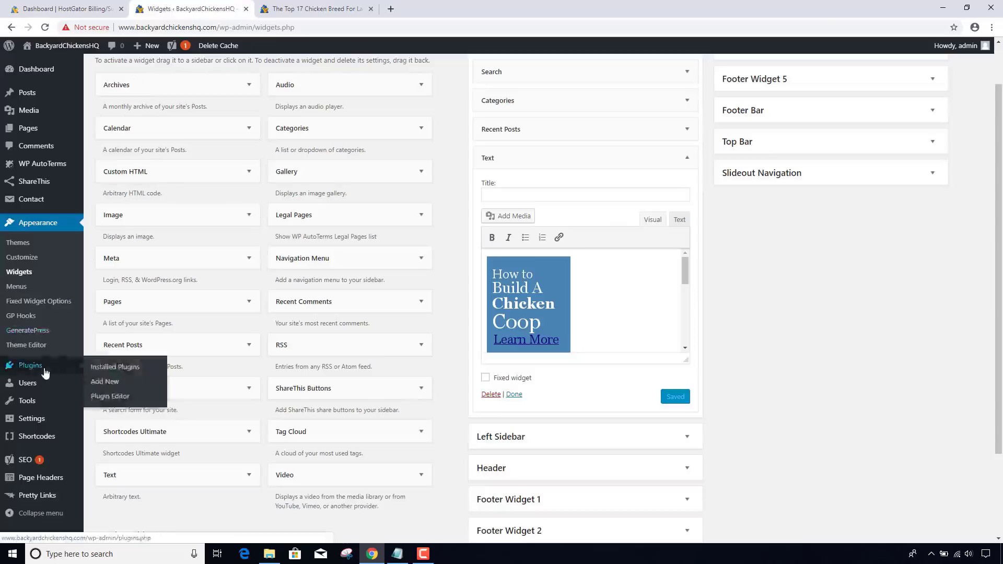
pyautogui.click(129, 369)
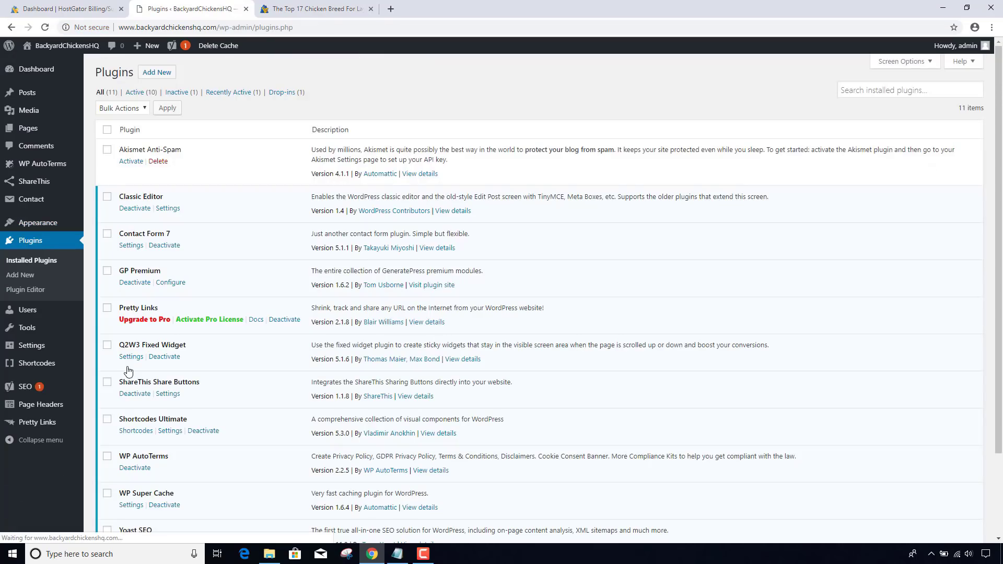
pyautogui.scroll(-1, 145, 292)
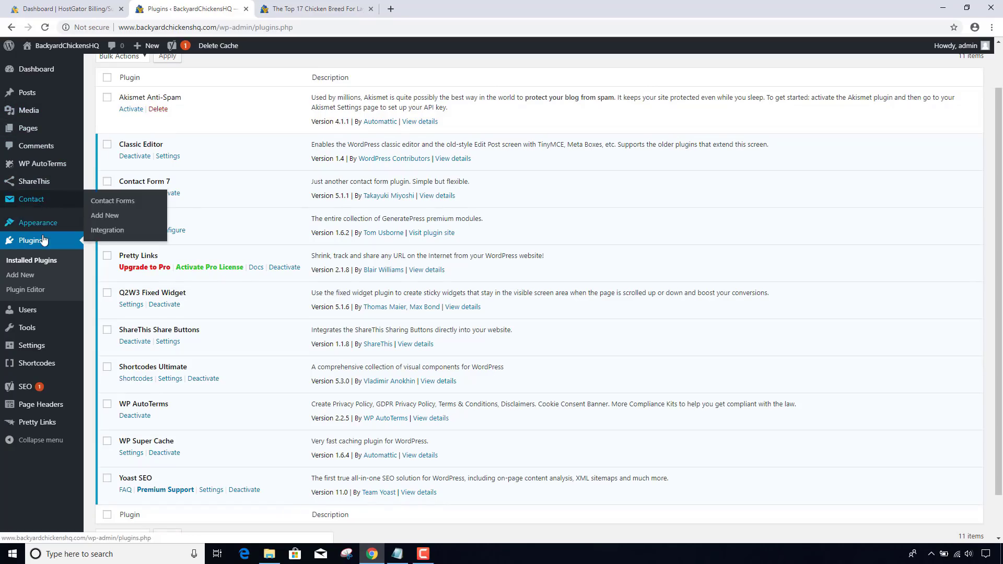
pyautogui.moveTo(34, 112)
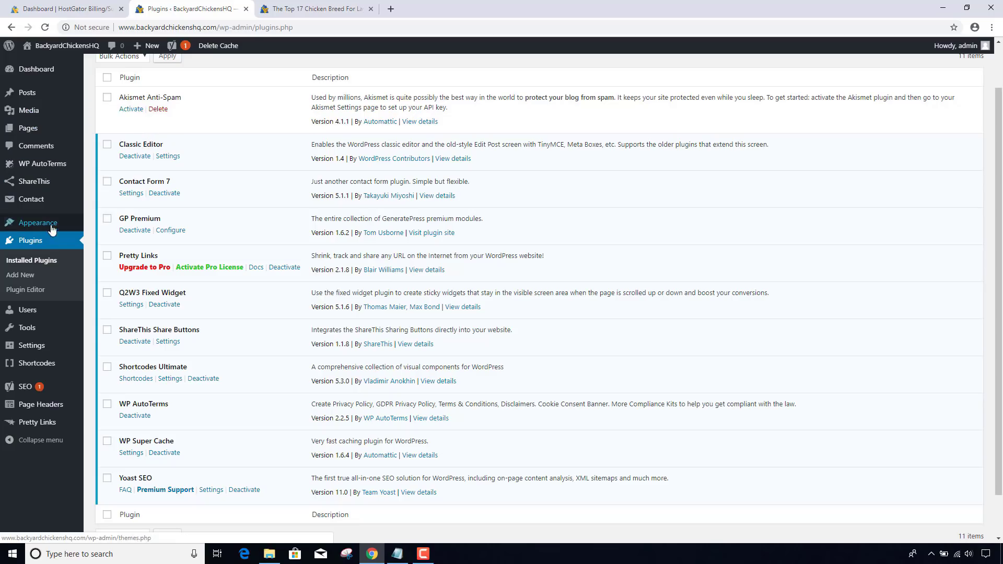
pyautogui.moveTo(50, 226)
pyautogui.click(107, 257)
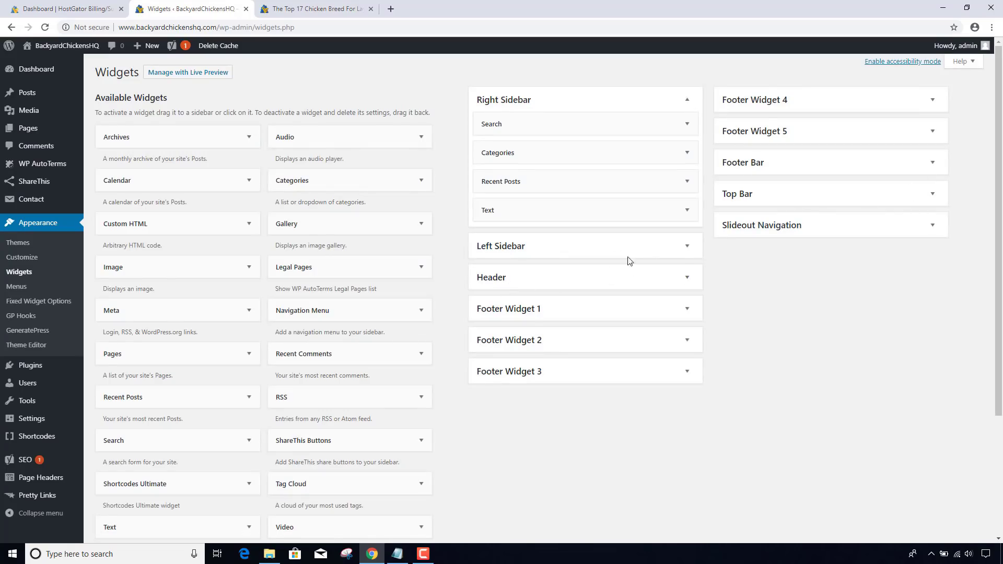
# - Tick 'Fixed widget' on the sidebar Text widget holding the coop banner and save it
pyautogui.click(684, 210)
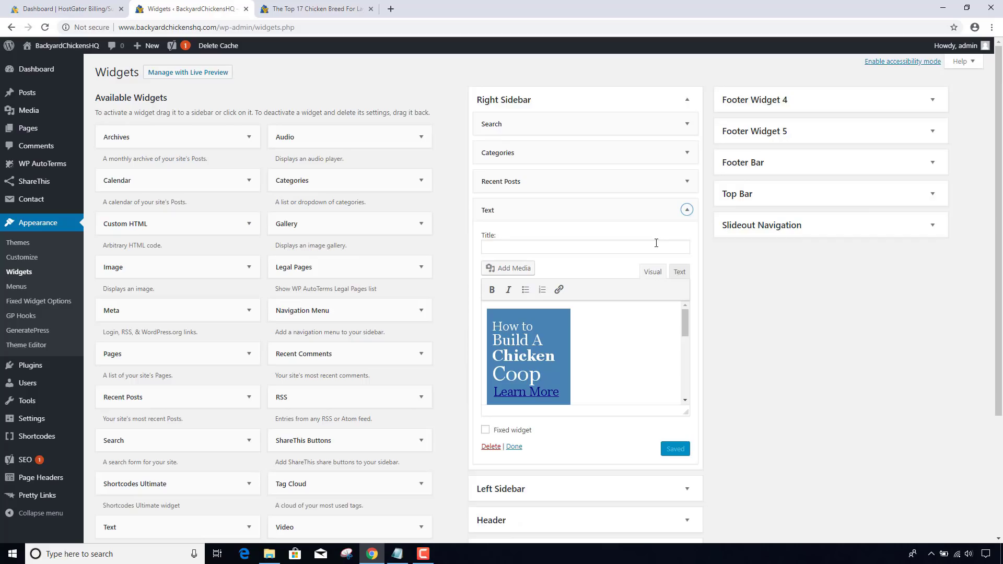
pyautogui.scroll(-1, 656, 243)
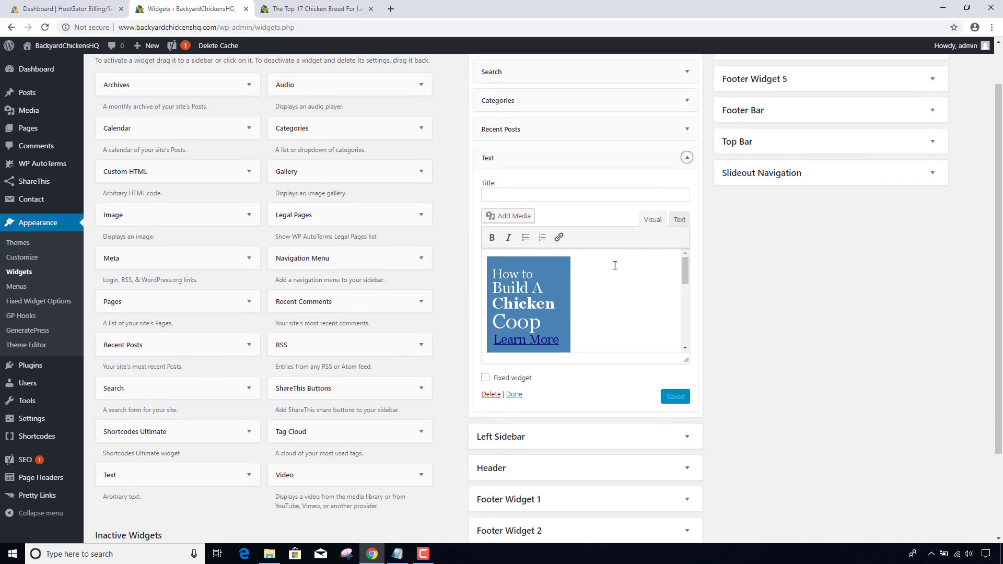
pyautogui.click(485, 378)
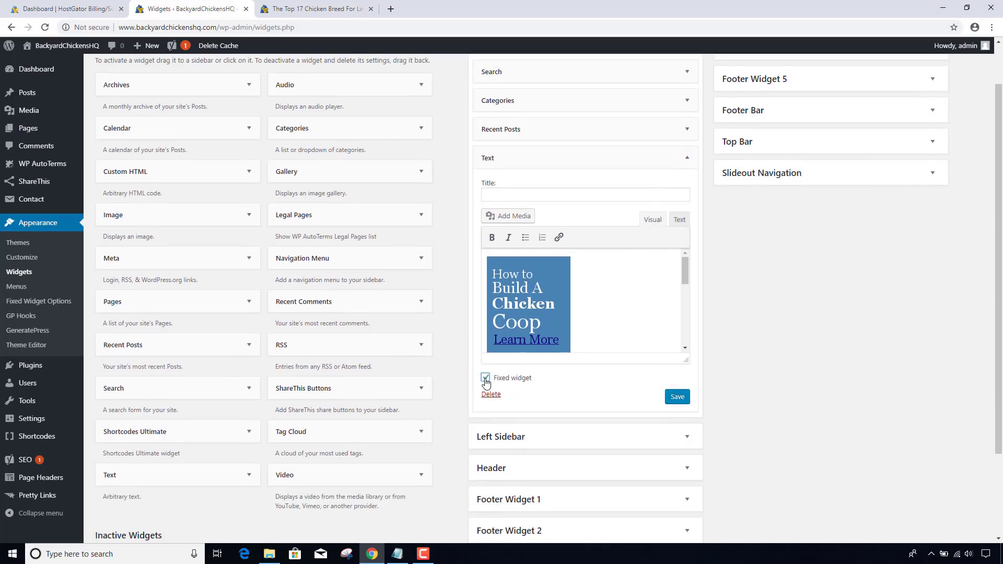
pyautogui.click(675, 397)
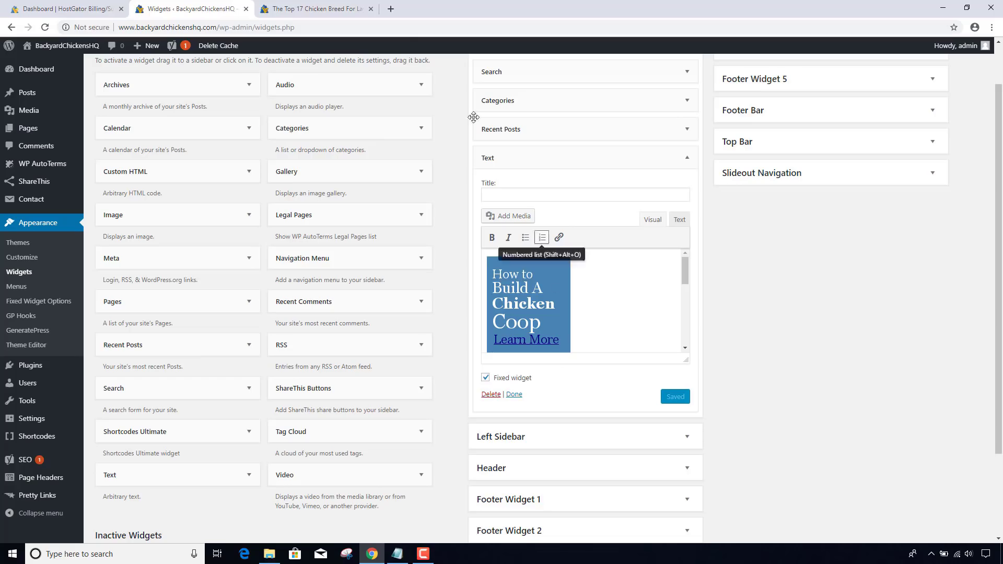
pyautogui.click(320, 10)
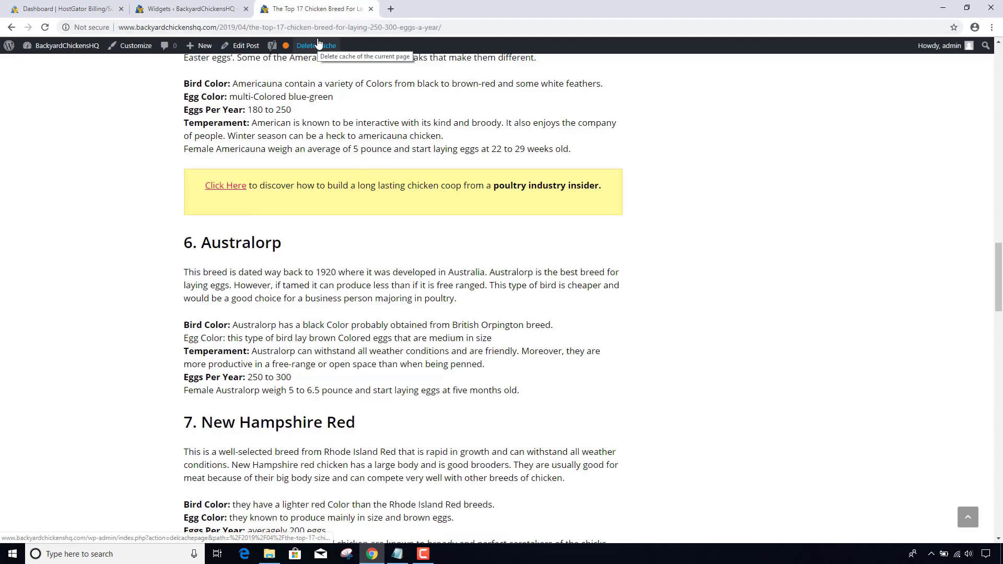
# - Delete the post's cache, then scroll down and up to verify the coop banner stays fixed
pyautogui.click(318, 45)
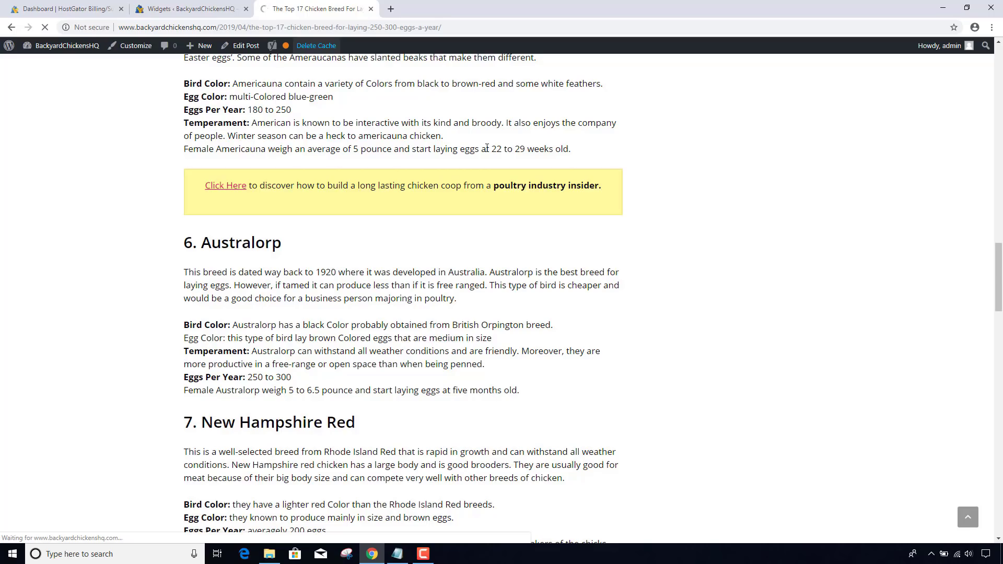
pyautogui.scroll(-6, 487, 148)
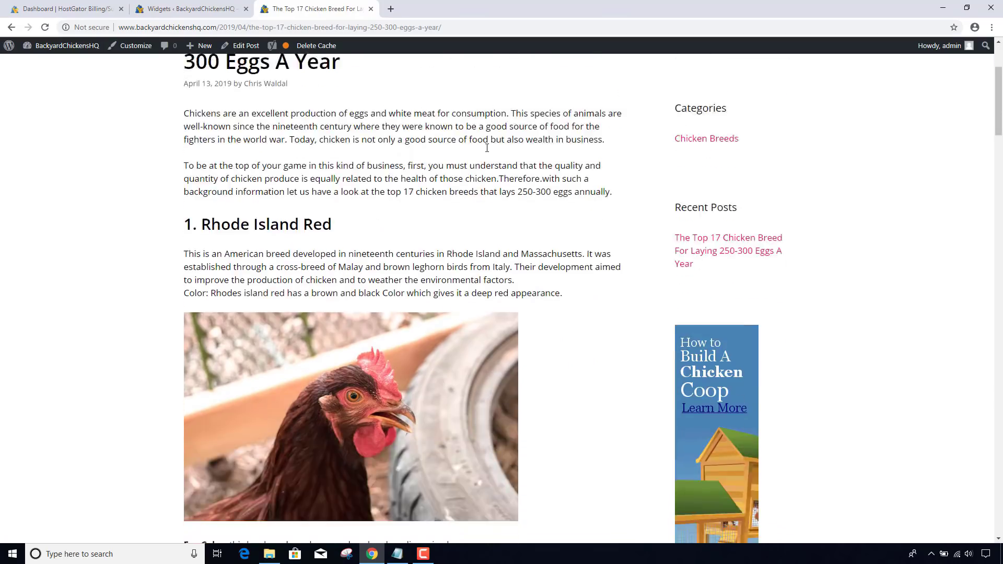
pyautogui.scroll(-14, 487, 147)
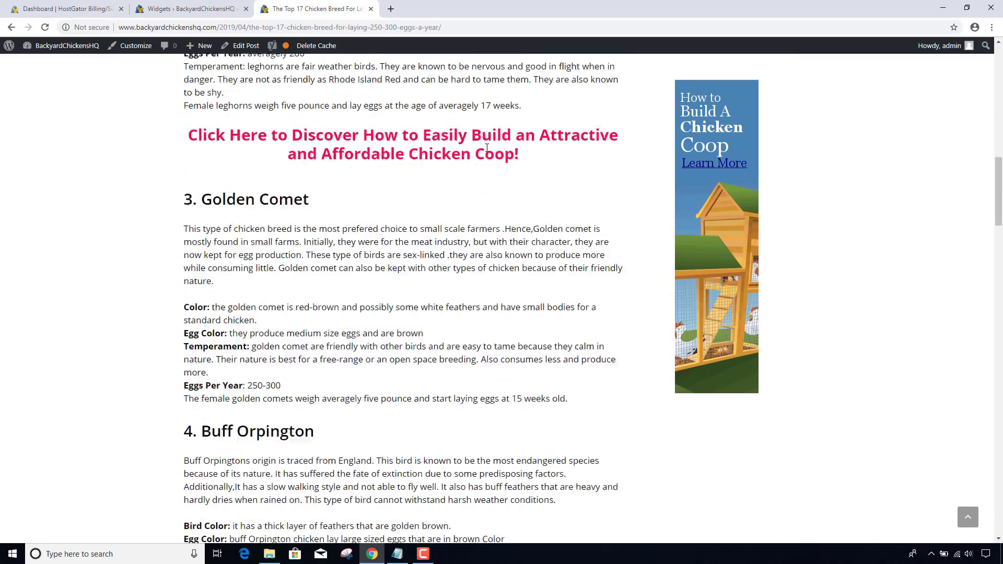
pyautogui.scroll(-6, 487, 148)
pyautogui.scroll(4, 487, 148)
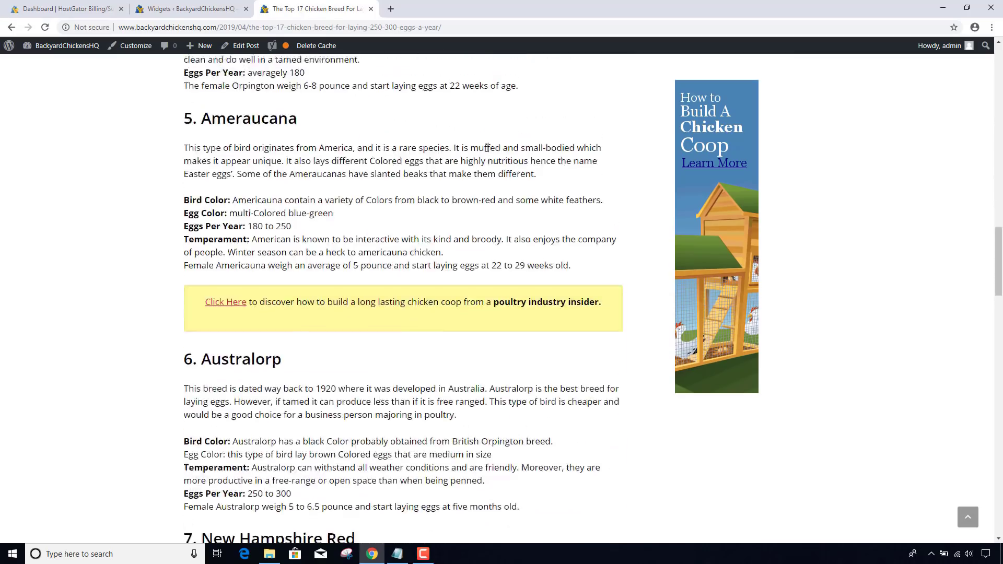
pyautogui.scroll(-3, 487, 148)
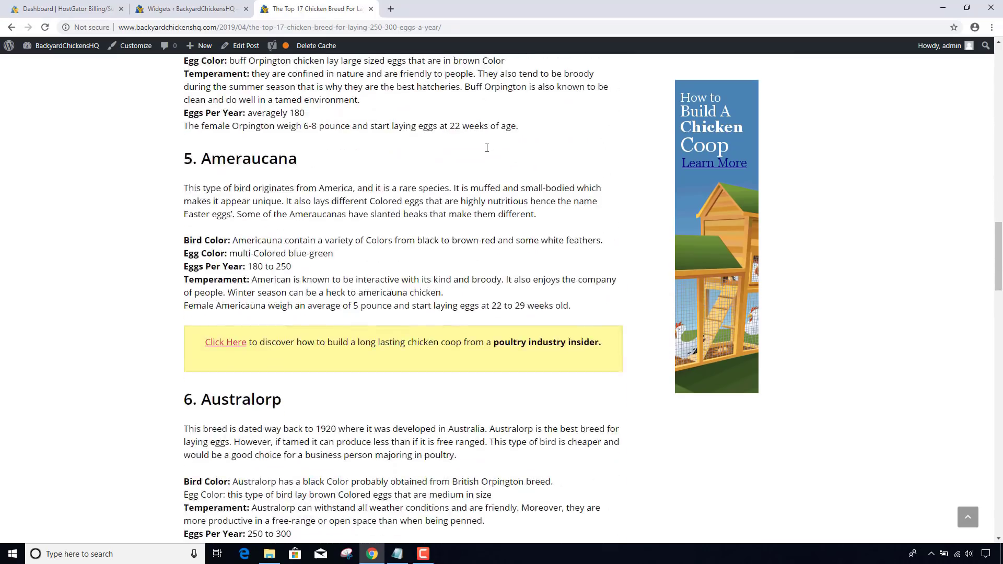
pyautogui.scroll(9, 487, 148)
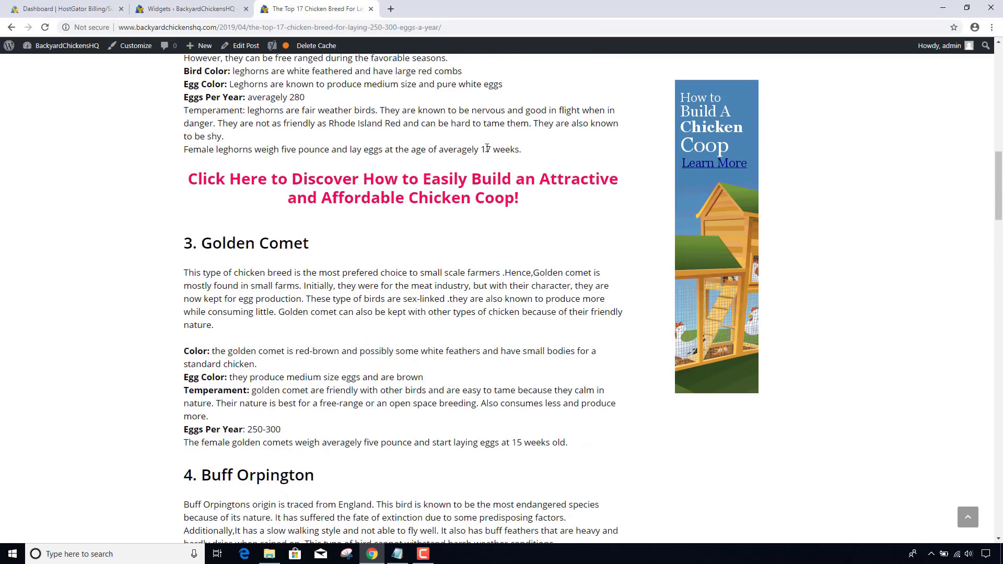
pyautogui.scroll(13, 487, 148)
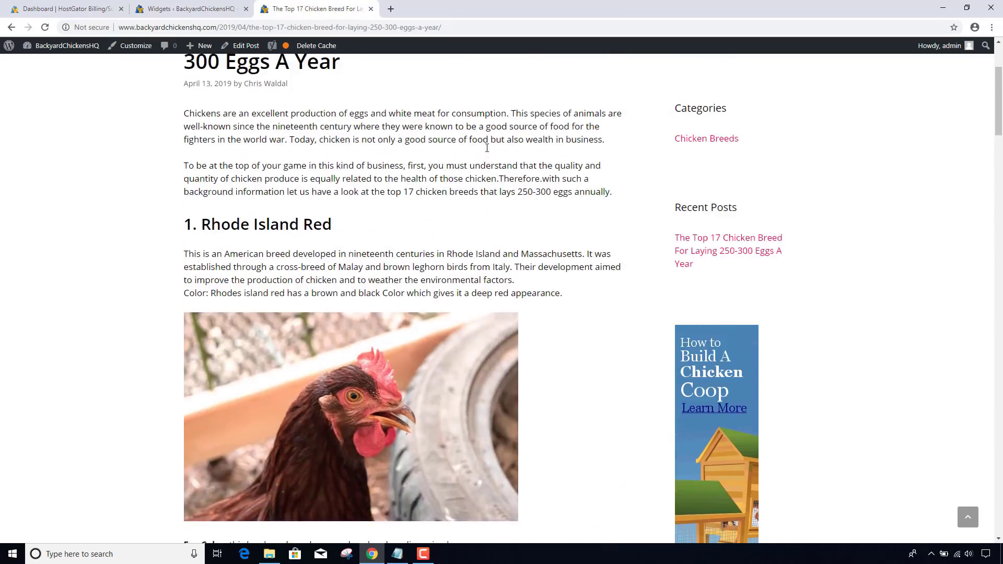
# - Tick 'Fixed widget' on the Right Sidebar's Categories widget and save it
pyautogui.click(233, 17)
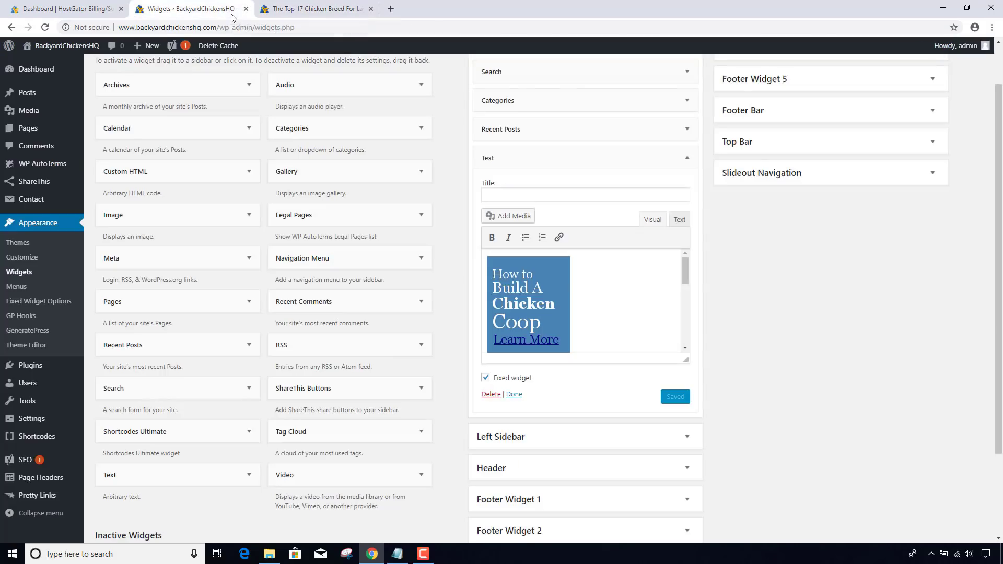
pyautogui.scroll(1, 557, 235)
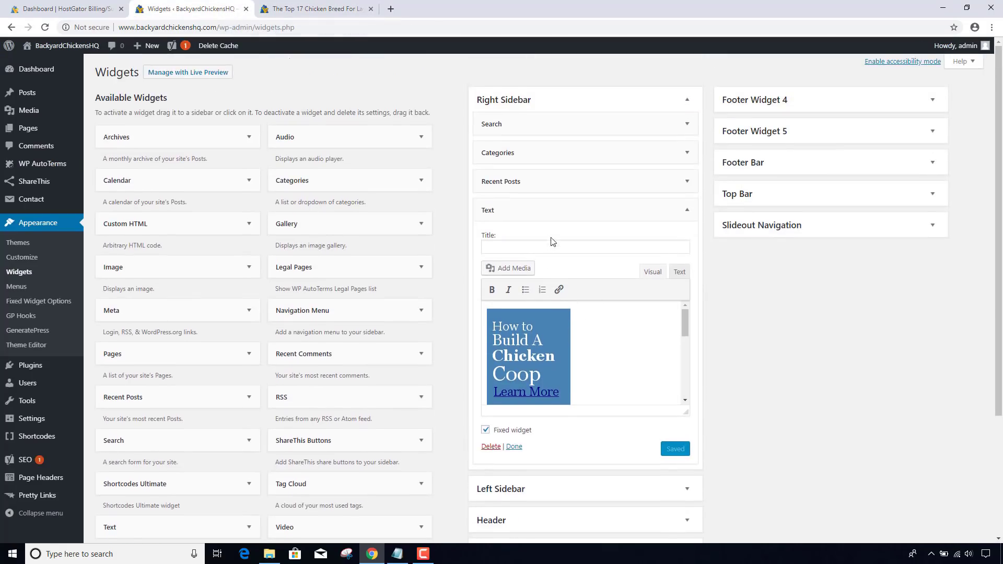
pyautogui.click(682, 163)
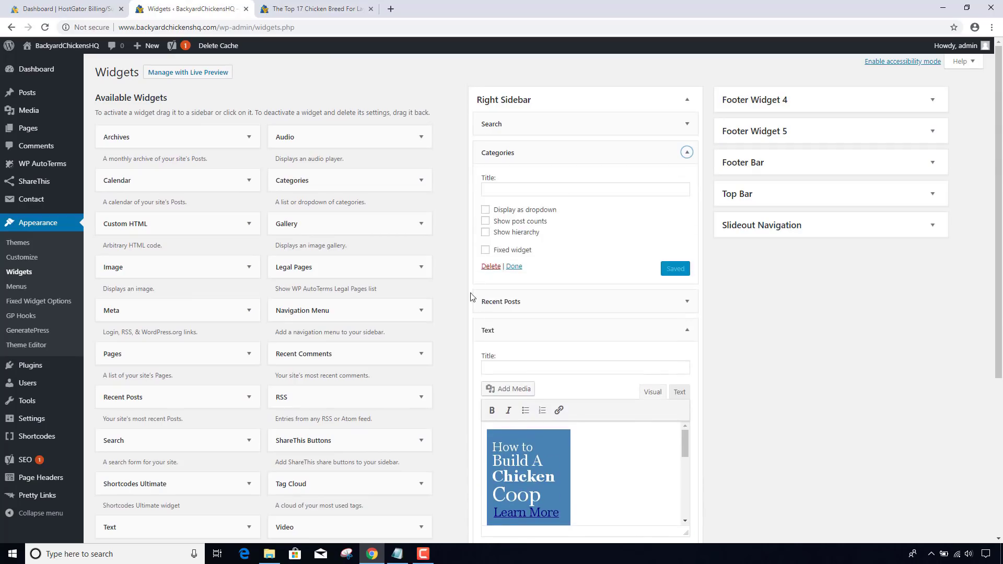
pyautogui.click(485, 250)
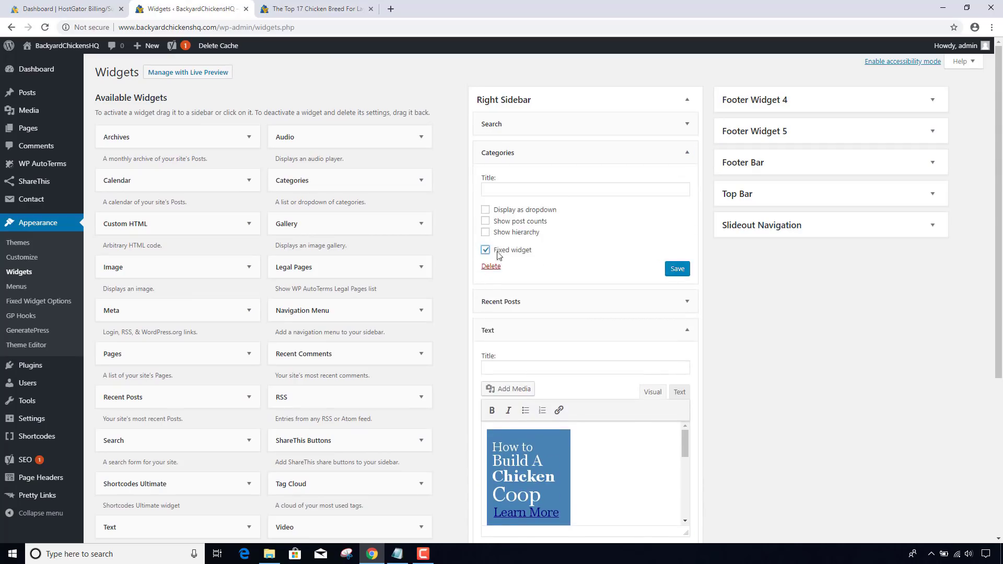
pyautogui.click(674, 268)
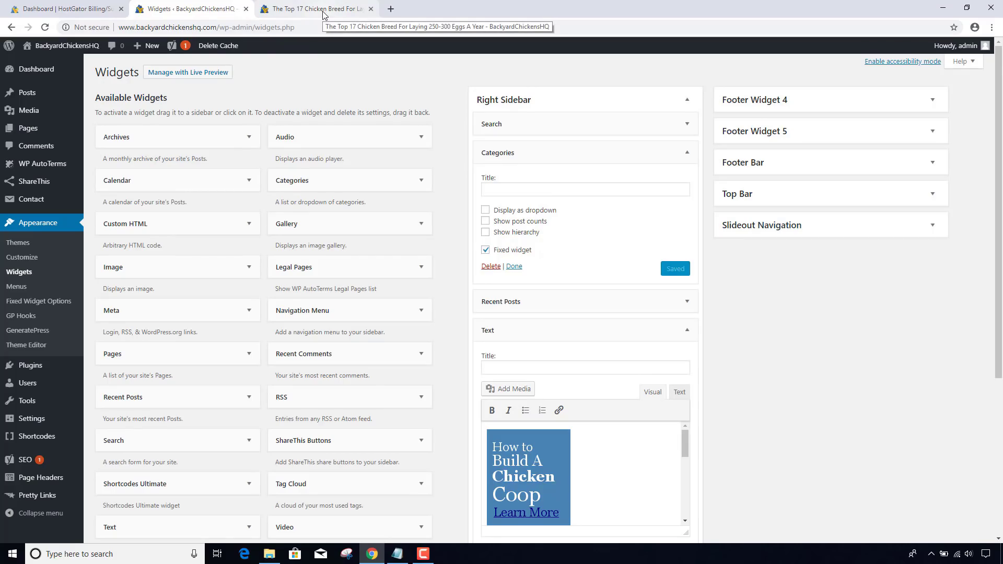
pyautogui.click(322, 11)
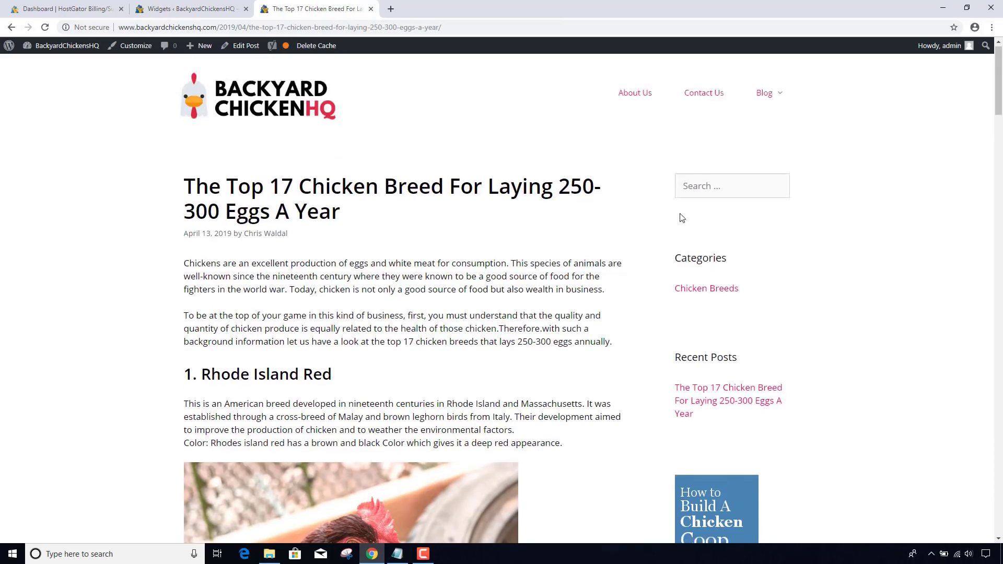
# - Scroll down and back up the post to check the sticky sidebar widgets
pyautogui.scroll(-15, 635, 214)
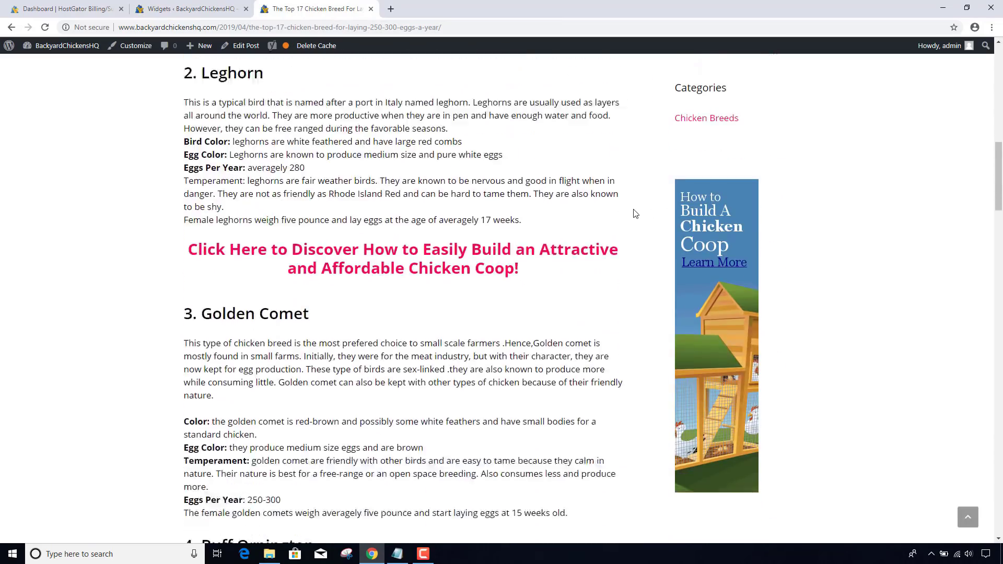
pyautogui.scroll(-3, 636, 214)
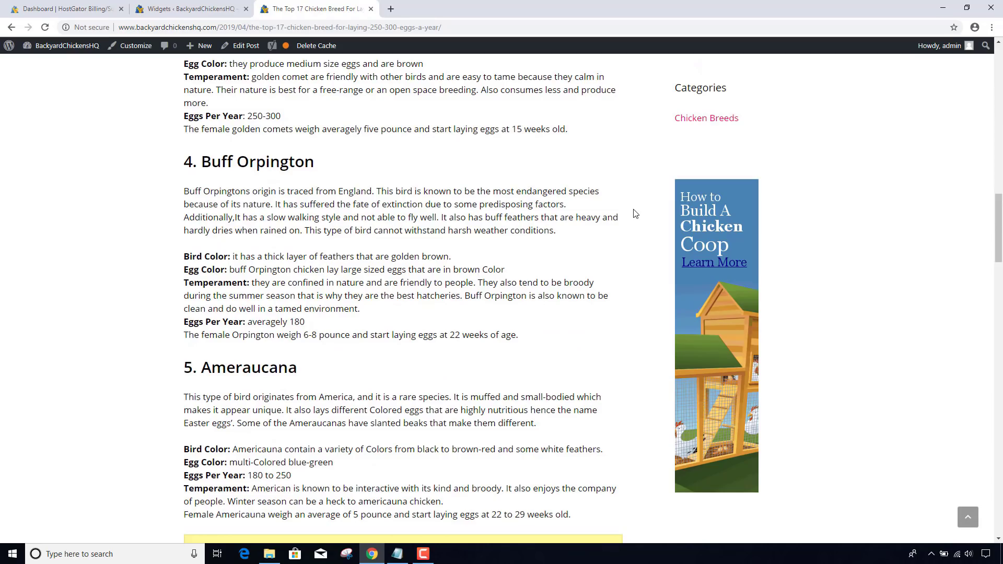
pyautogui.scroll(18, 635, 214)
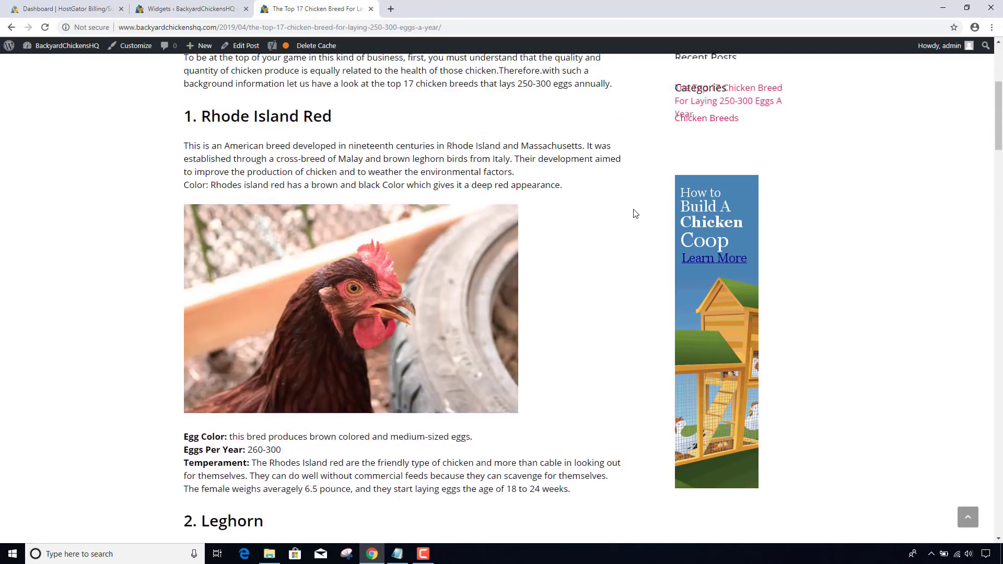
pyautogui.scroll(5, 635, 214)
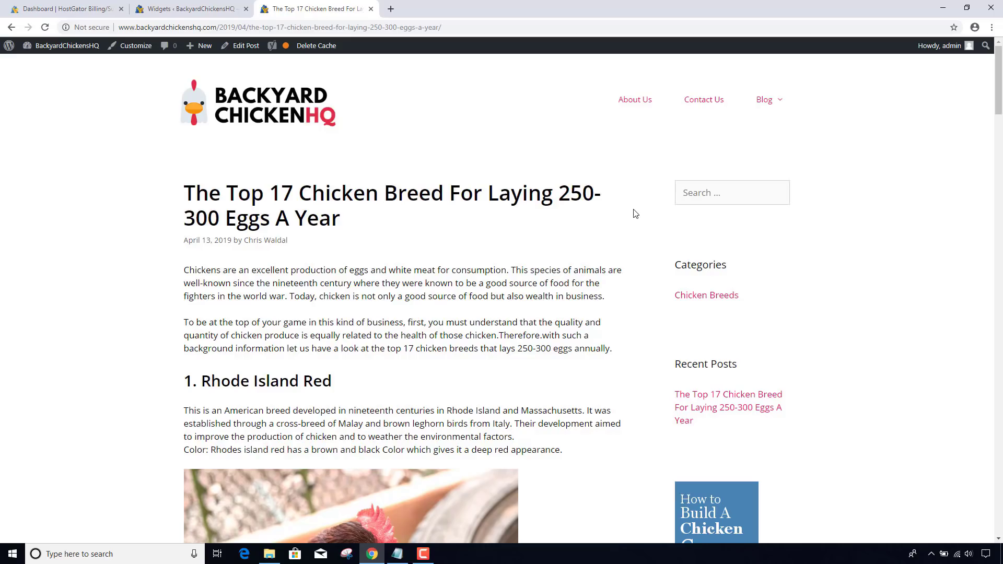
# - Open the site's Contact Us page and check its sidebar
pyautogui.click(718, 99)
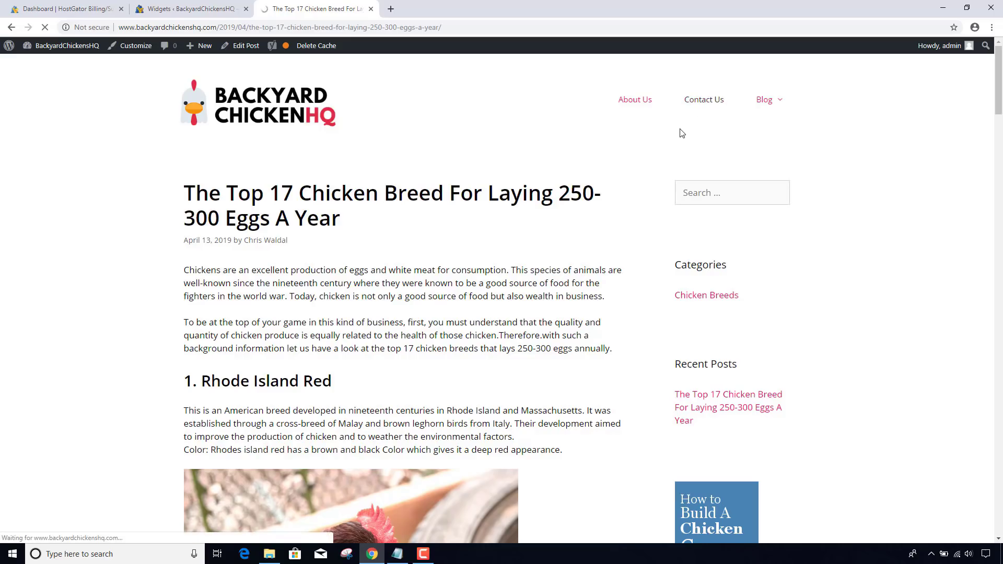
pyautogui.scroll(-8, 669, 142)
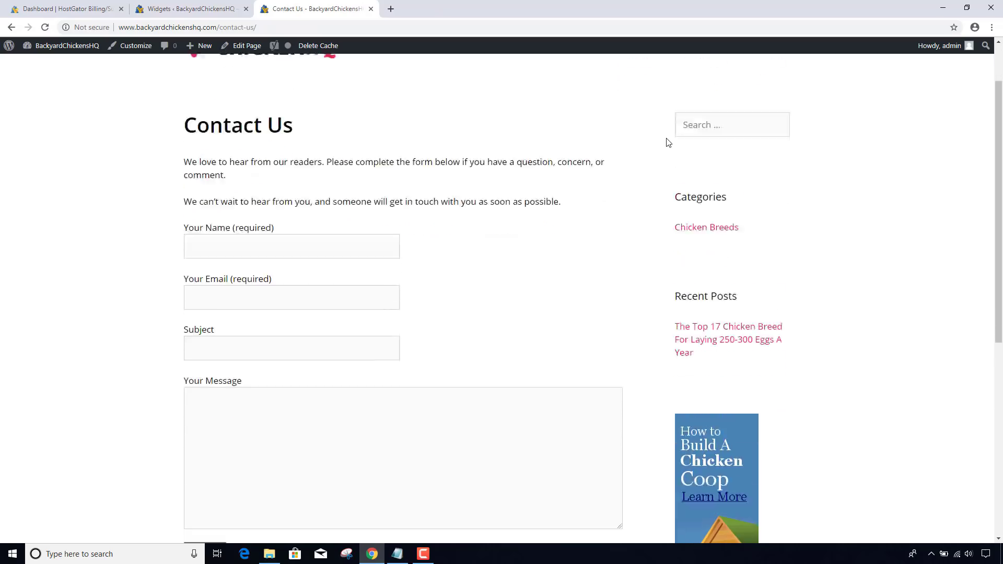
pyautogui.scroll(8, 669, 142)
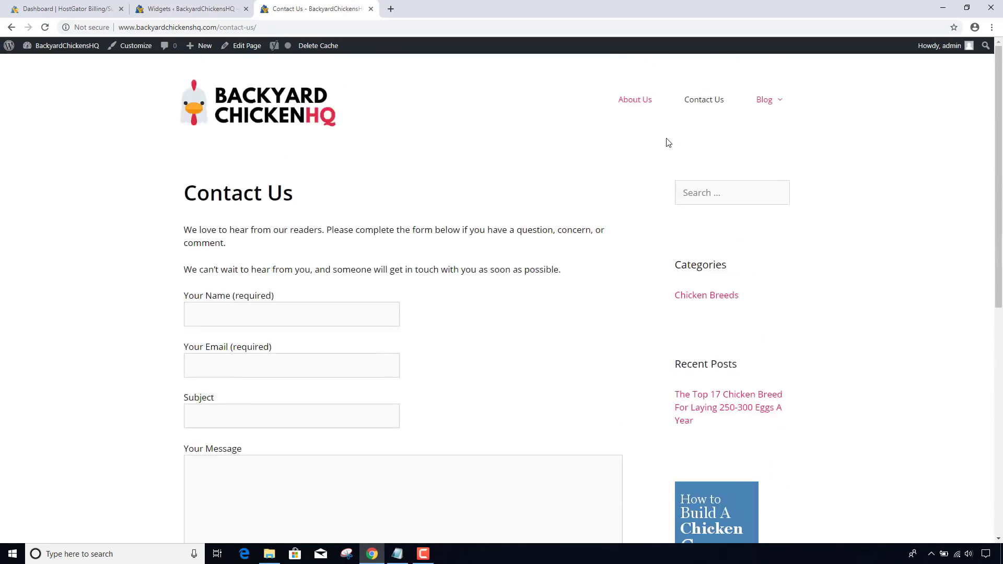
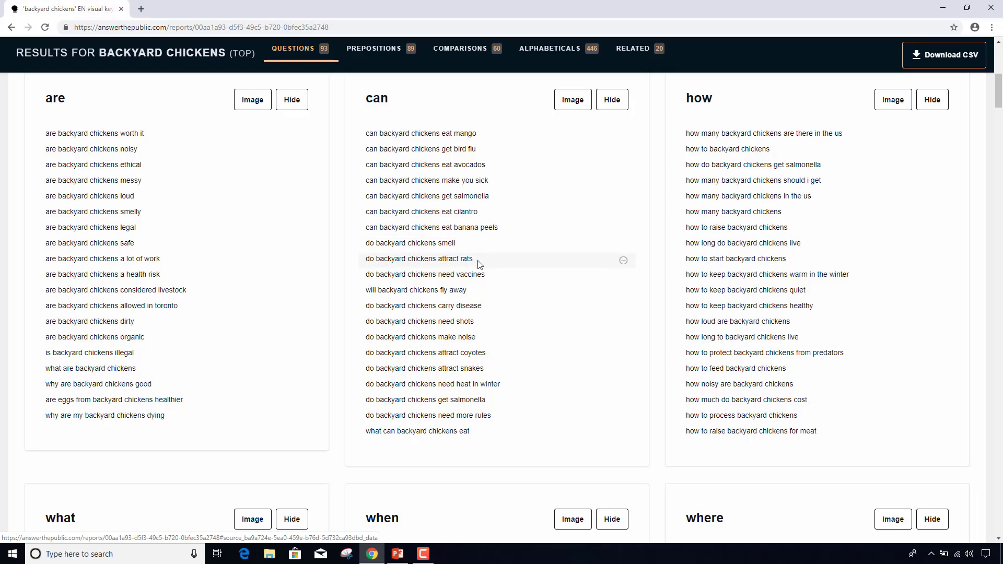
# - Scroll to the backyard chickens prepositions section and show it as data lists
pyautogui.scroll(-7, 467, 262)
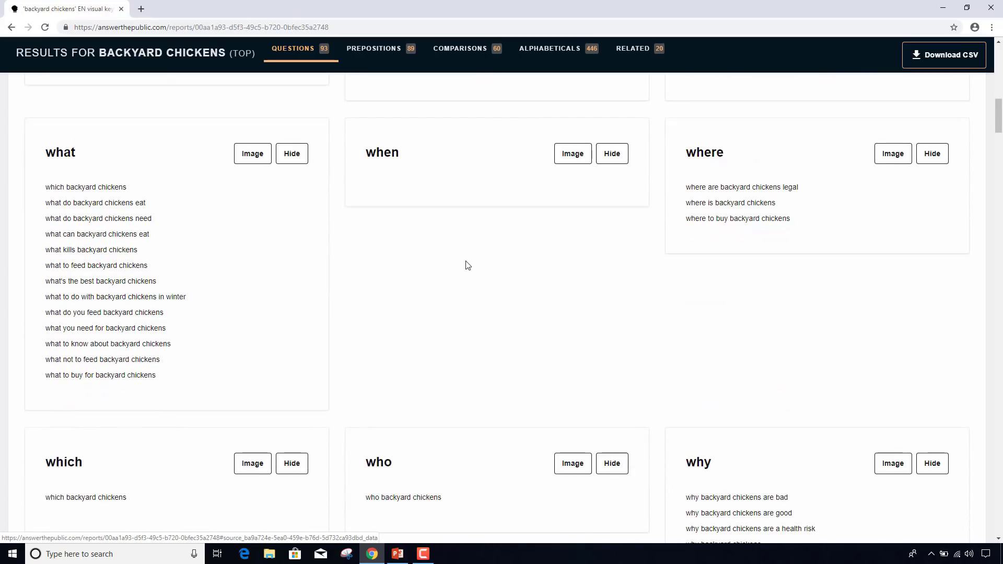
pyautogui.scroll(-1, 468, 266)
pyautogui.scroll(-3, 467, 266)
pyautogui.scroll(-9, 468, 265)
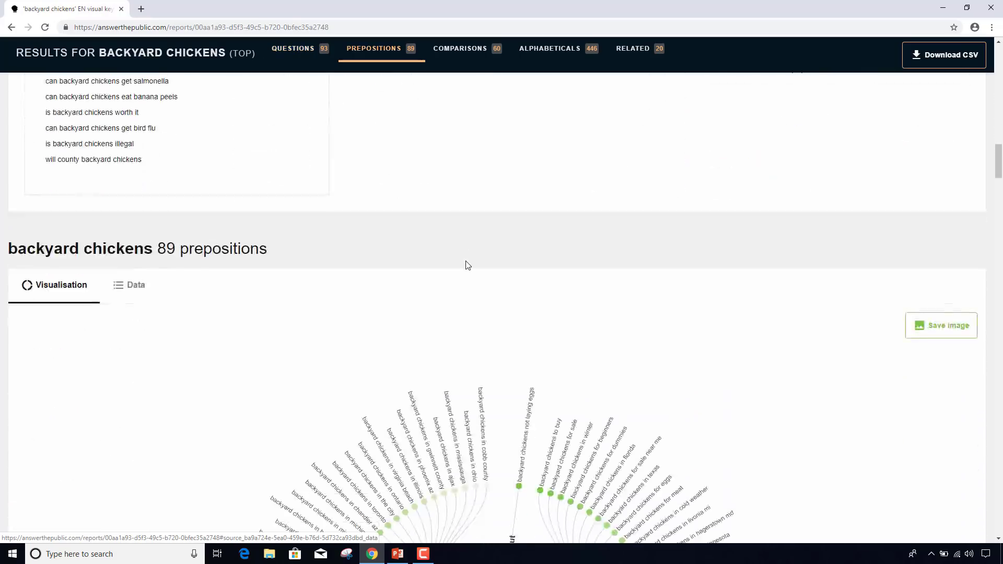
pyautogui.scroll(-2, 432, 261)
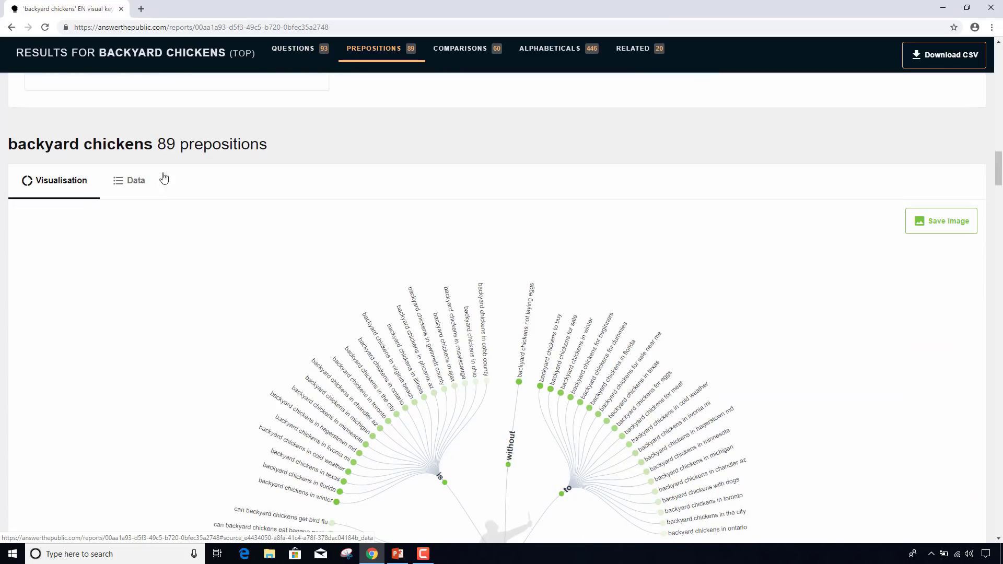
pyautogui.moveTo(180, 144); pyautogui.dragTo(272, 151)
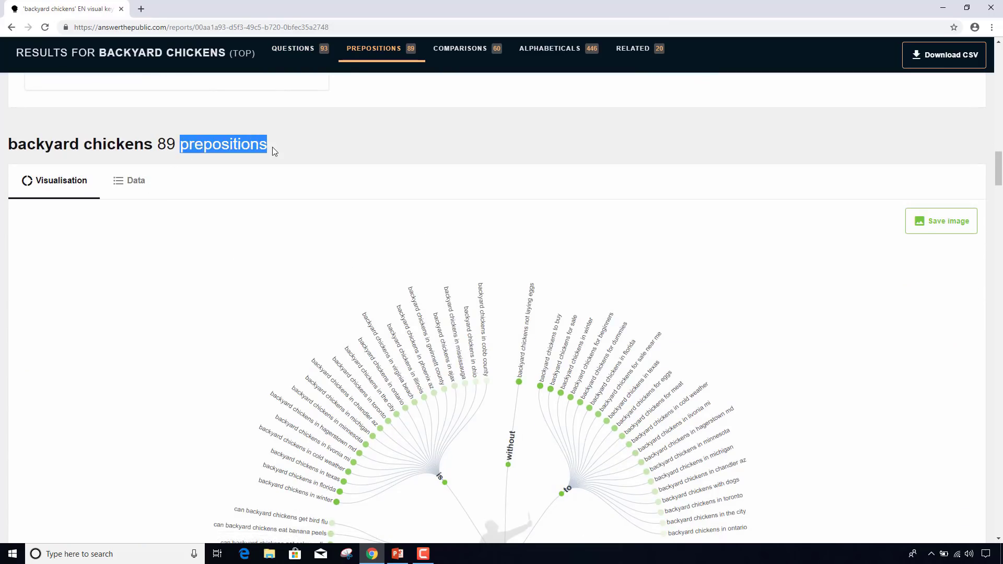
pyautogui.click(149, 181)
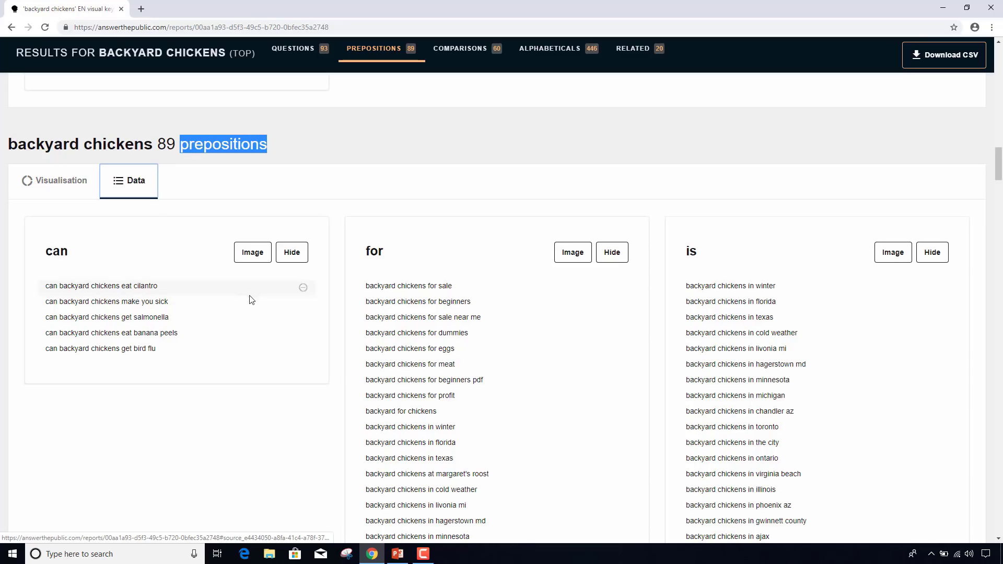
# - Show the comparisons as data lists and scroll through the remaining results
pyautogui.scroll(-2, 399, 345)
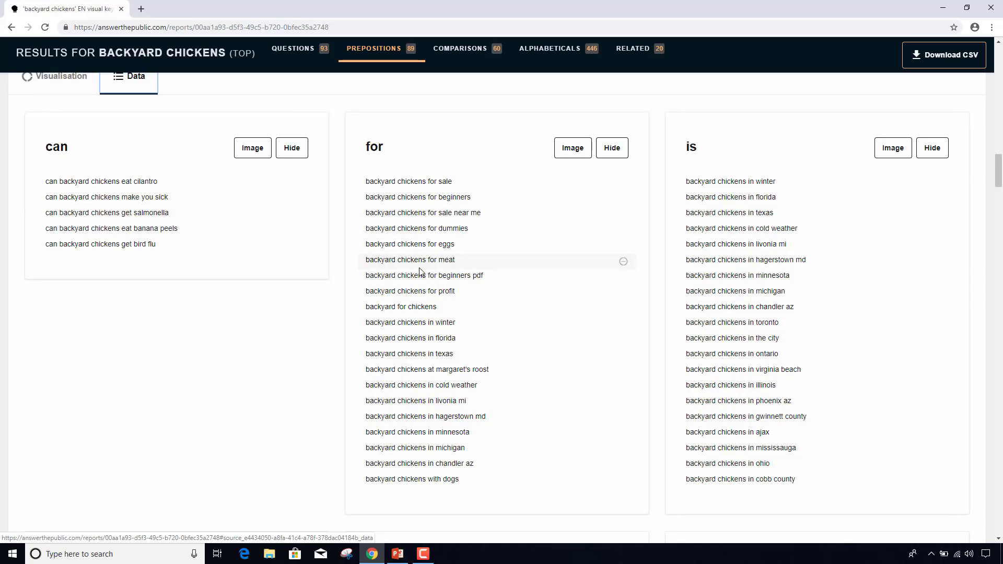
pyautogui.scroll(-9, 397, 260)
pyautogui.scroll(-9, 419, 271)
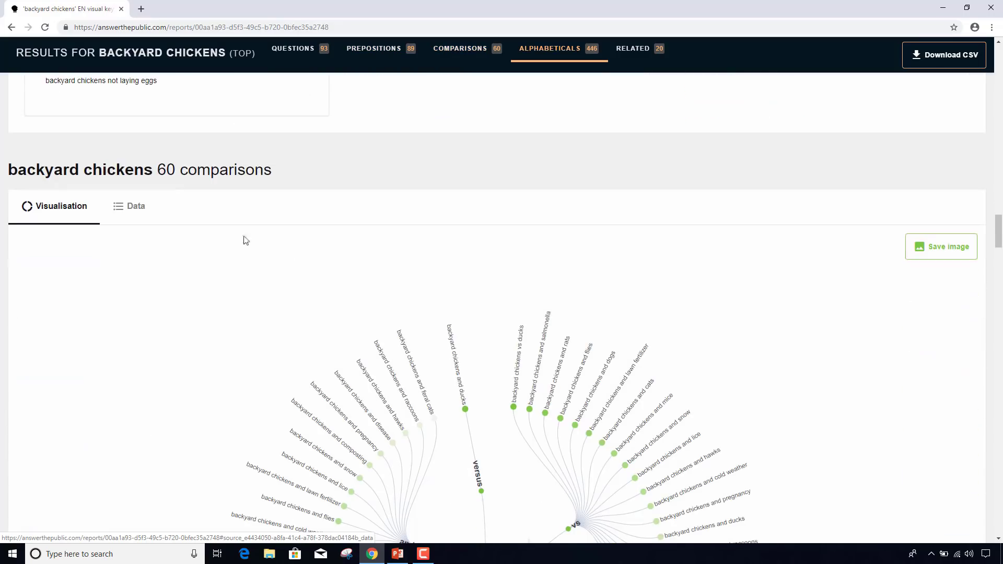
pyautogui.click(135, 208)
pyautogui.scroll(-2, 267, 322)
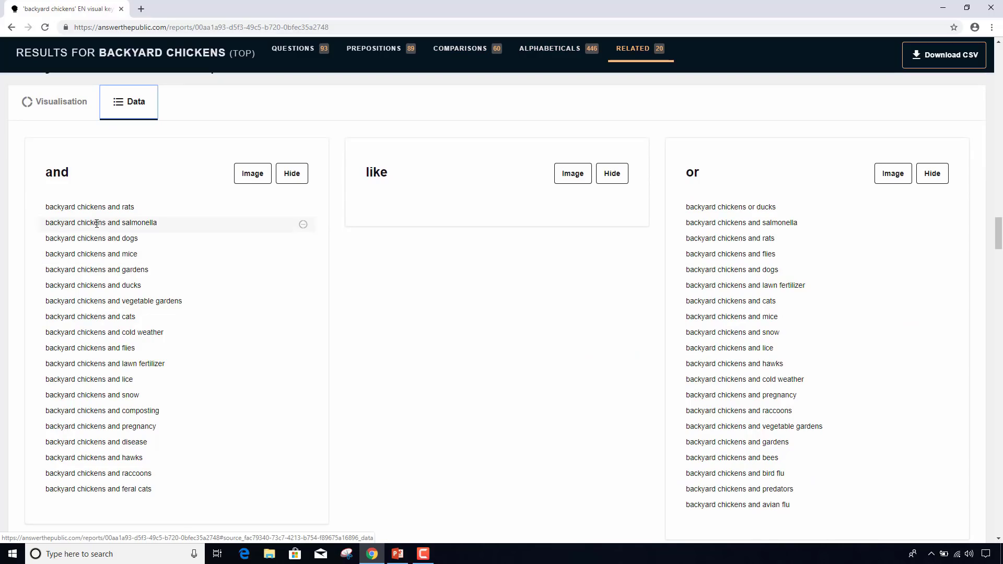
pyautogui.scroll(-10, 347, 287)
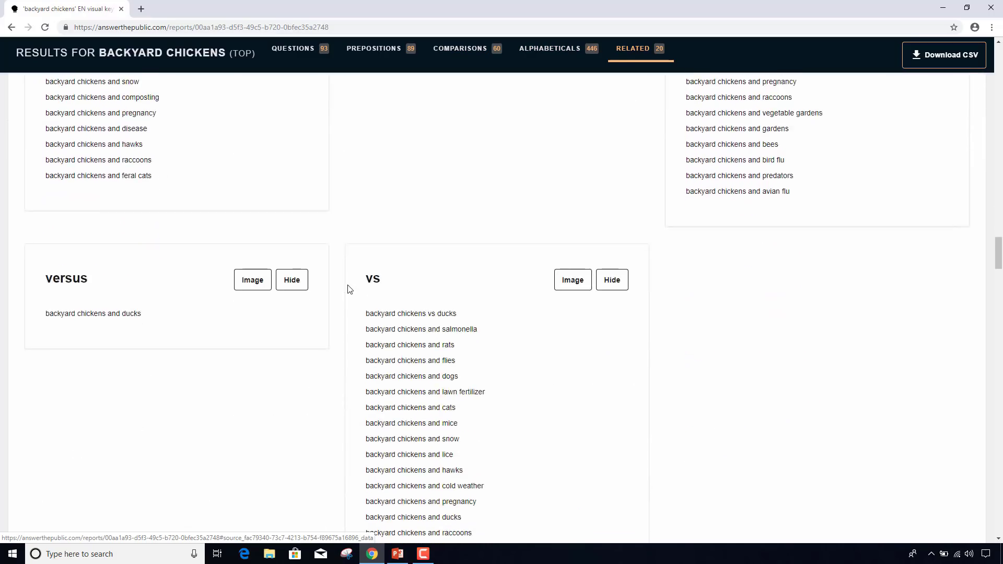
pyautogui.scroll(-4, 350, 289)
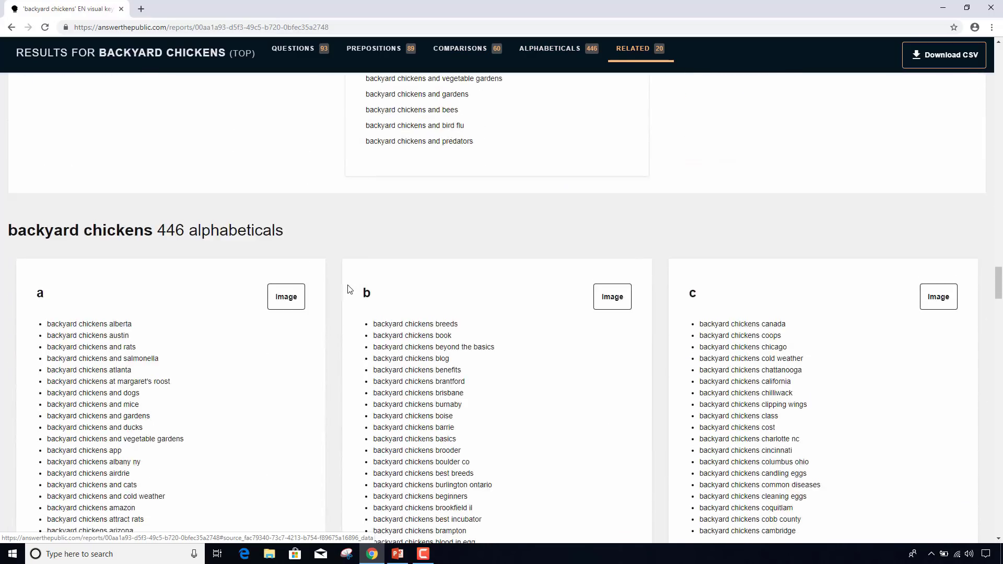
pyautogui.scroll(-2, 349, 289)
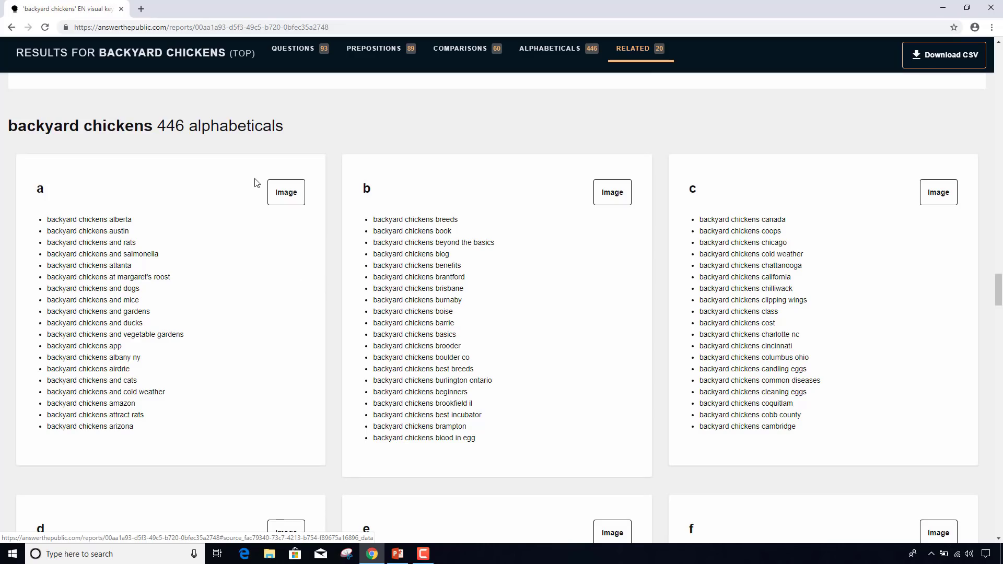
pyautogui.scroll(-7, 256, 183)
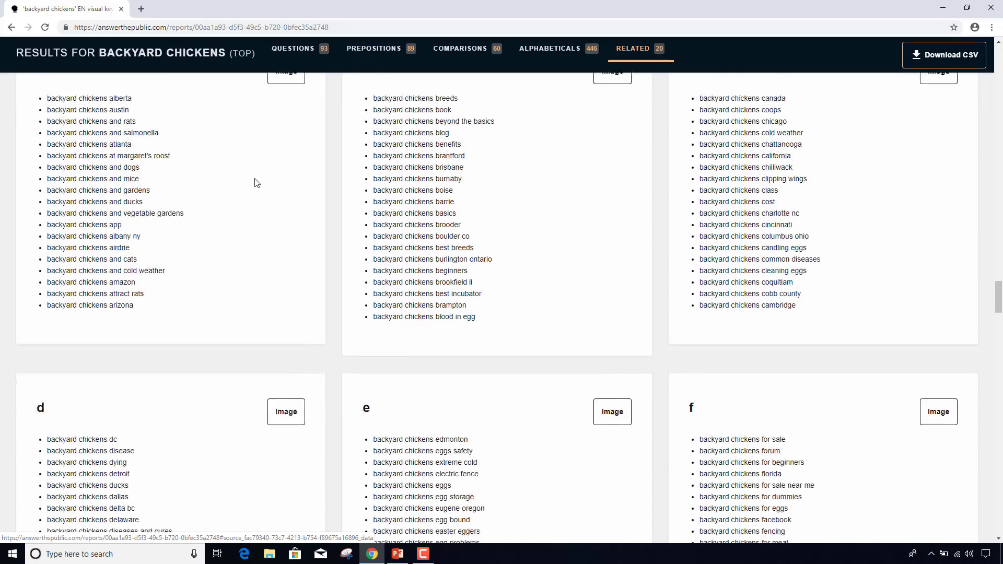
pyautogui.scroll(20, 256, 182)
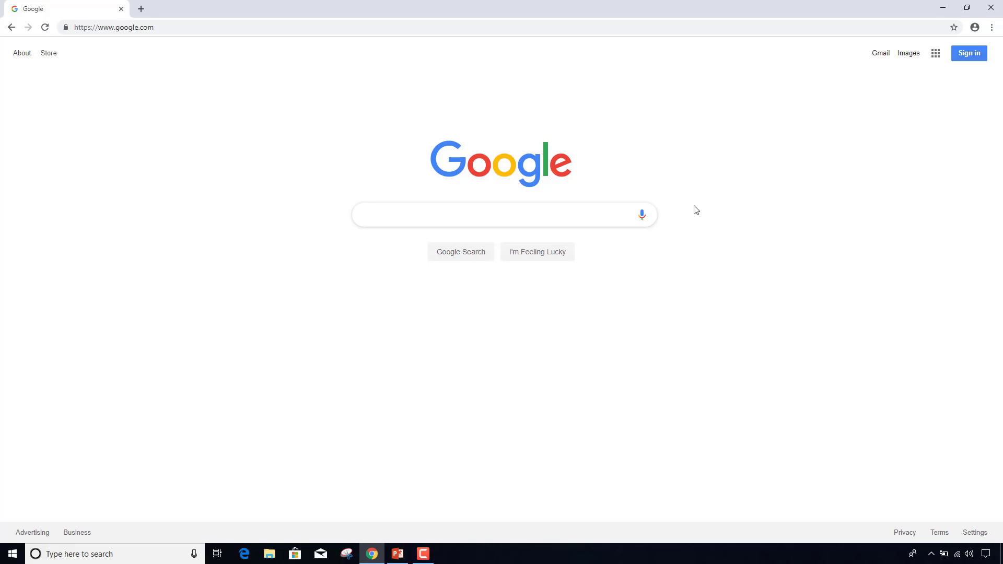
# - Search Google for site:quora.com "backyard chicken" and skim the Quora results
pyautogui.write('site:')
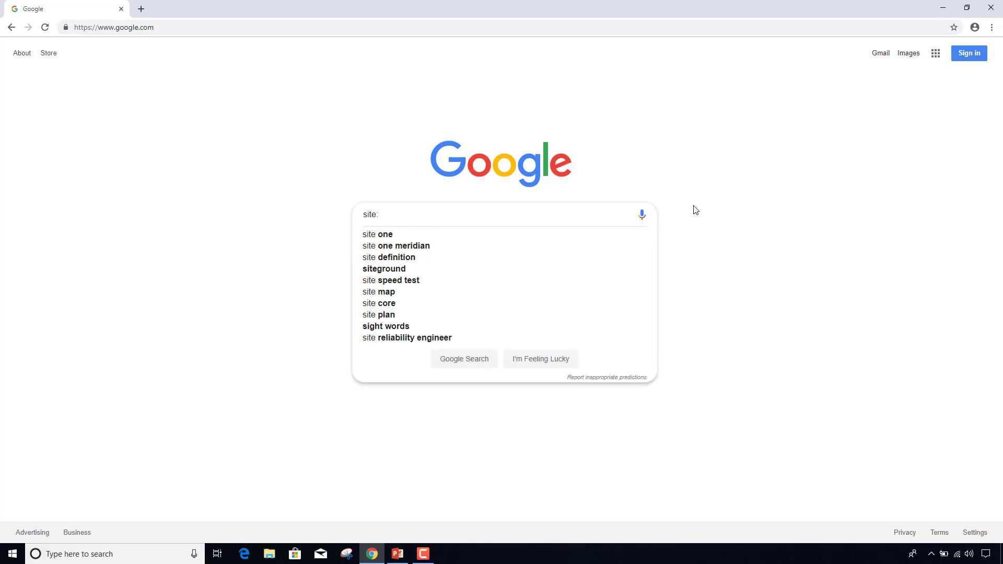
pyautogui.write(' quora.com')
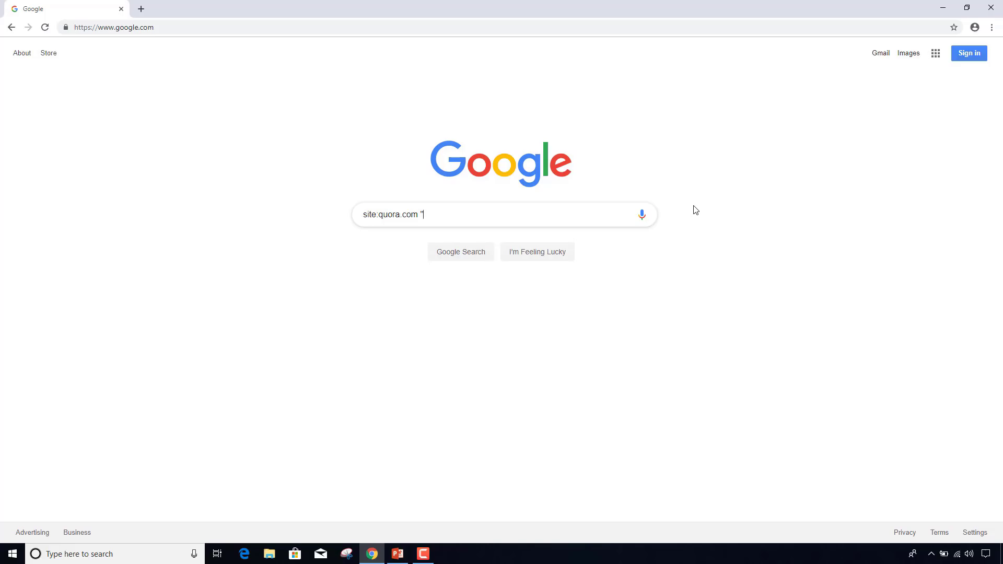
pyautogui.write('ackyard chicken')
pyautogui.press('Return')
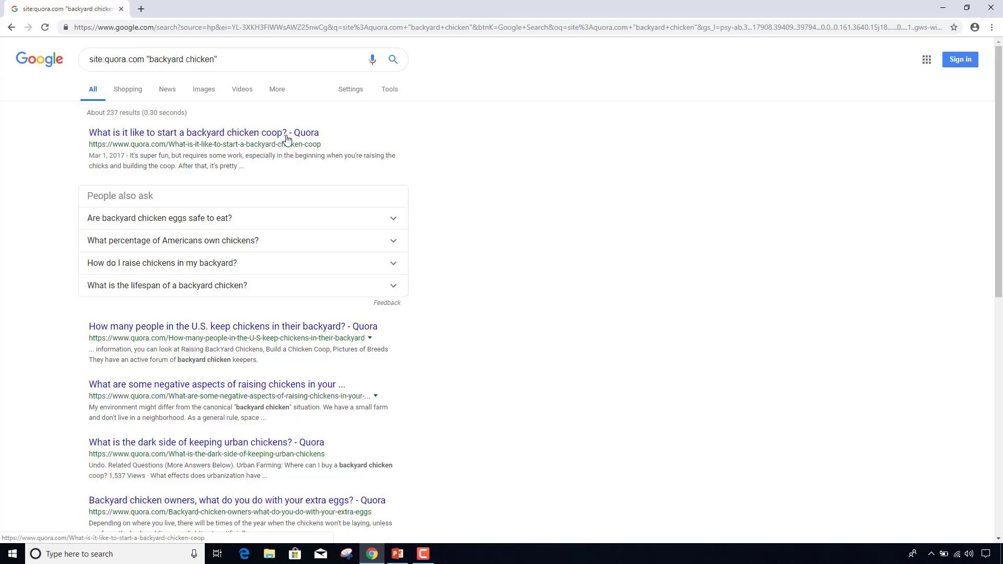
pyautogui.scroll(-1, 255, 320)
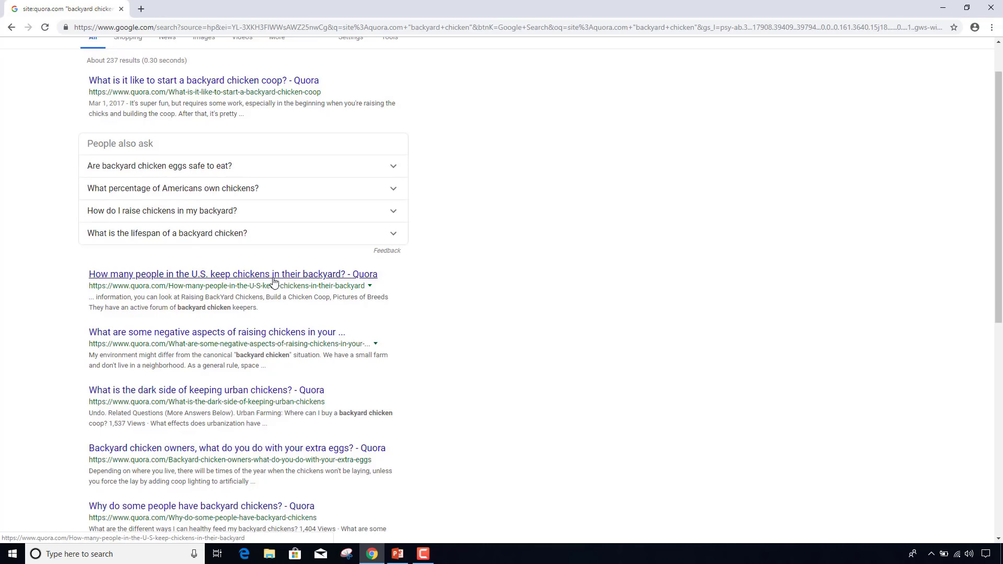
pyautogui.scroll(-2, 274, 282)
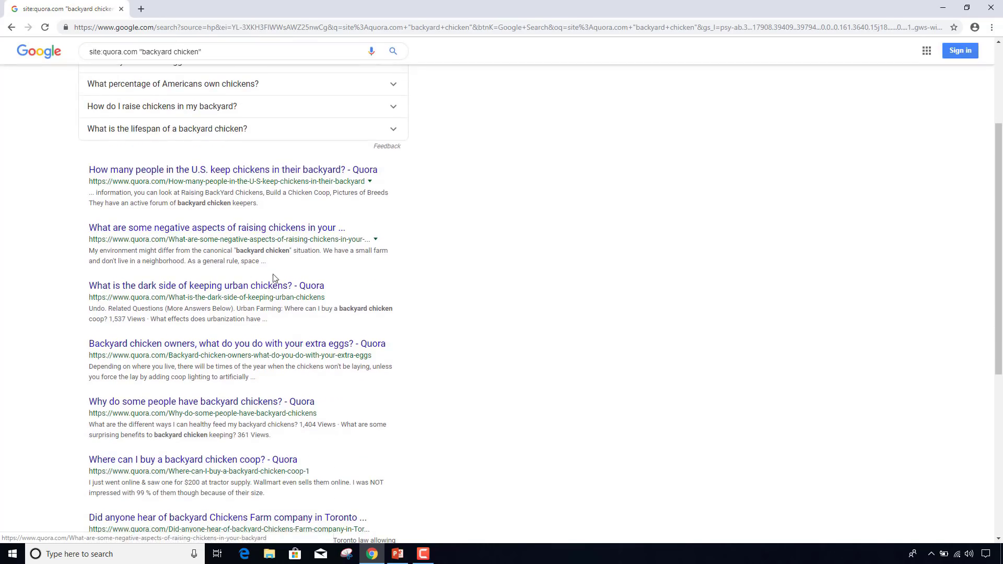
pyautogui.scroll(-2, 220, 311)
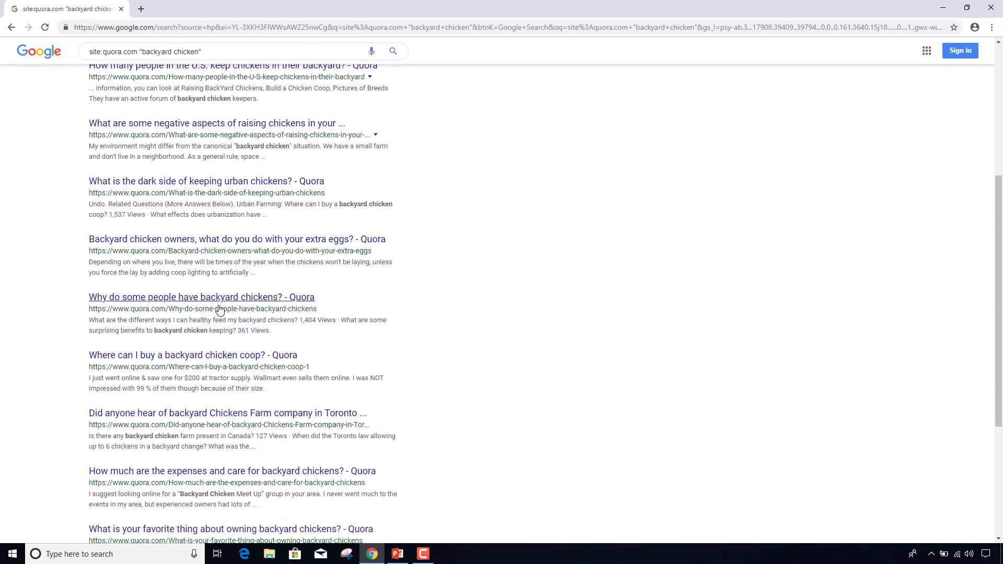
pyautogui.scroll(-1, 220, 312)
pyautogui.scroll(6, 224, 303)
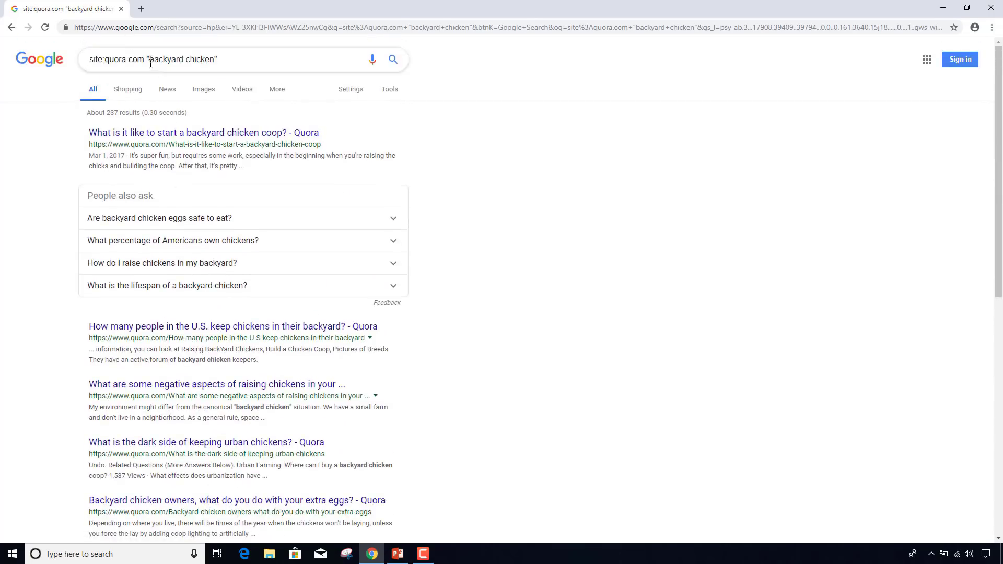
# - Replace the quoted phrase with "chicken coops", rerun the search and browse the results
pyautogui.moveTo(151, 59); pyautogui.dragTo(216, 59)
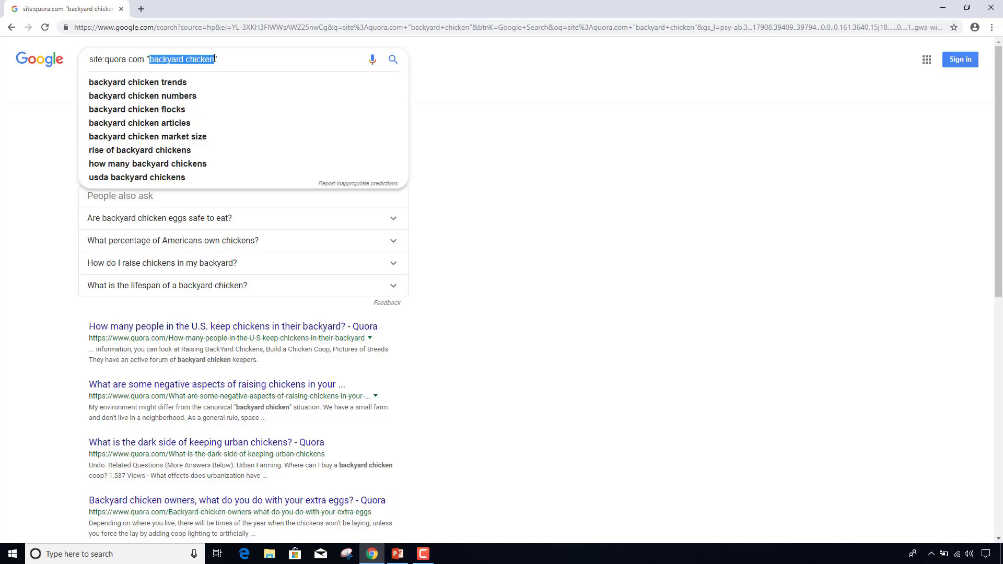
pyautogui.write('chicken coops')
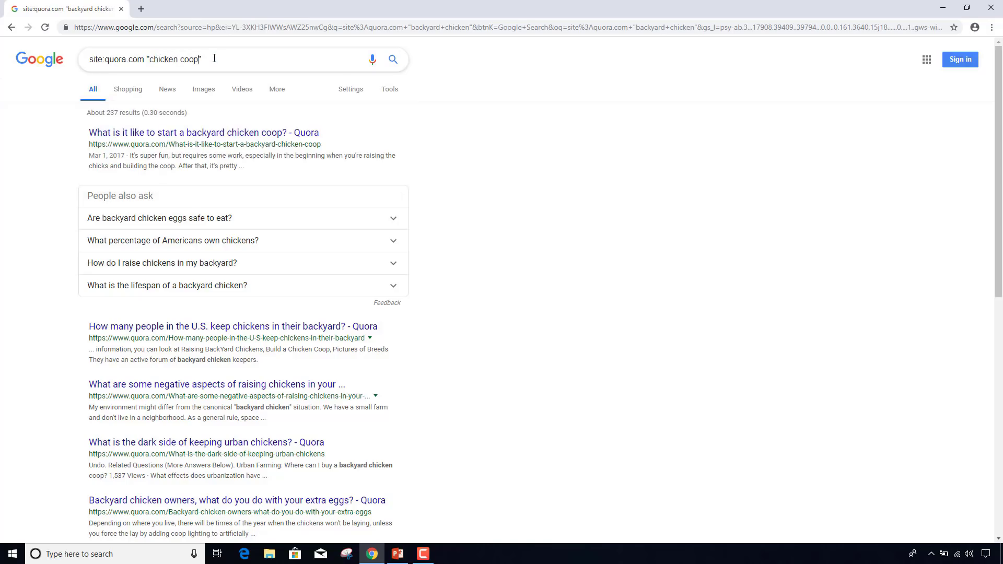
pyautogui.press('Return')
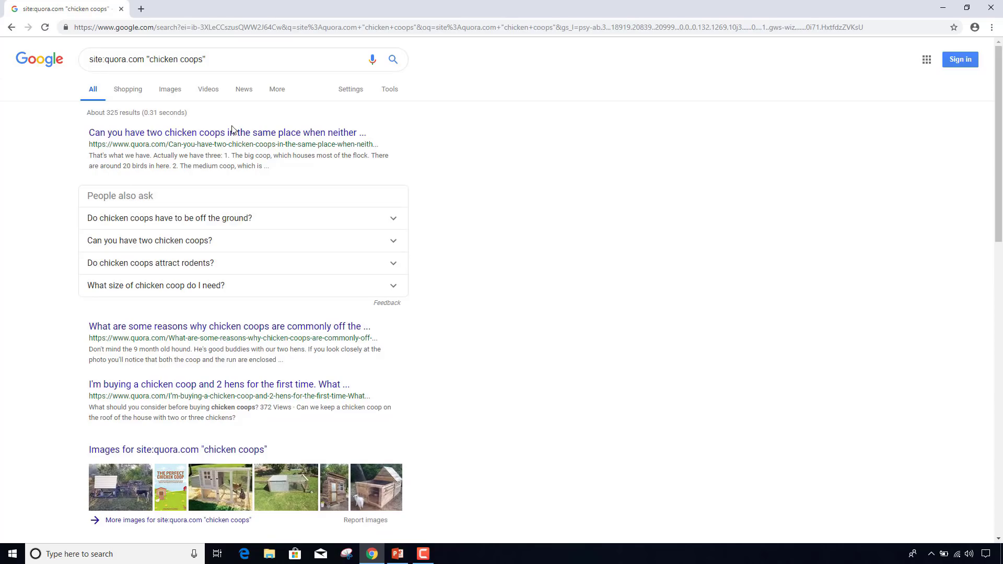
pyautogui.scroll(-2, 27, 241)
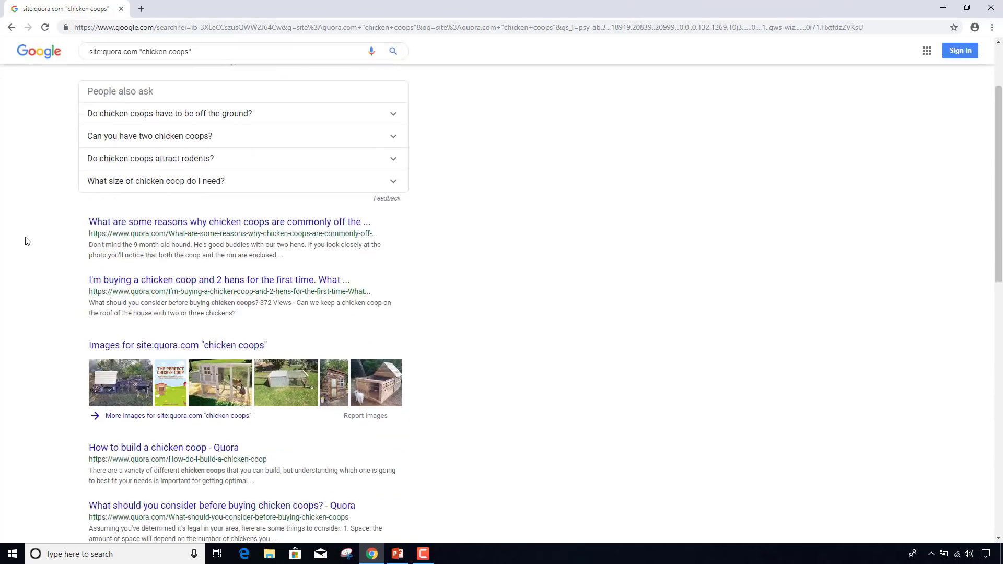
pyautogui.scroll(-1, 27, 241)
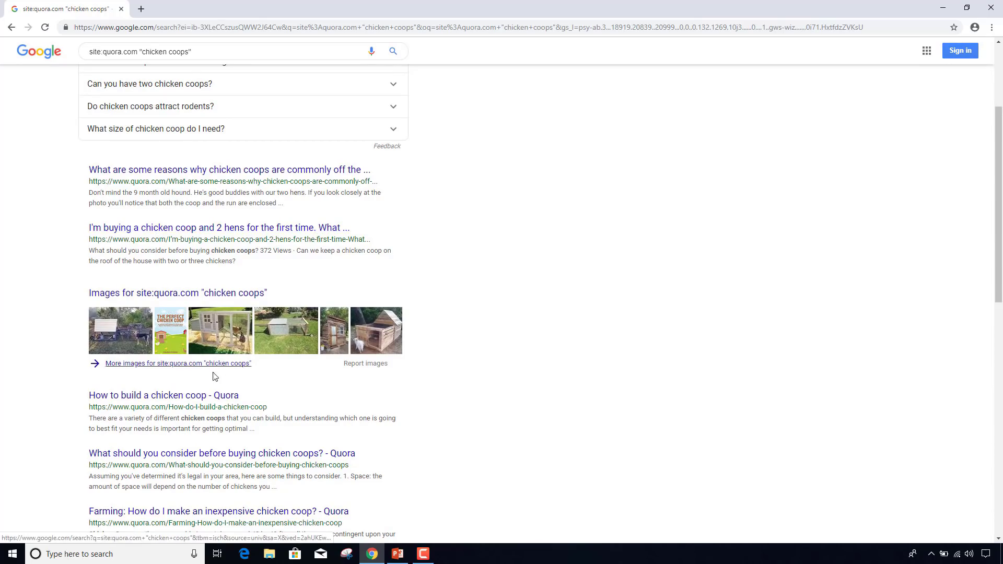
pyautogui.scroll(-6, 216, 372)
pyautogui.scroll(-1, 218, 372)
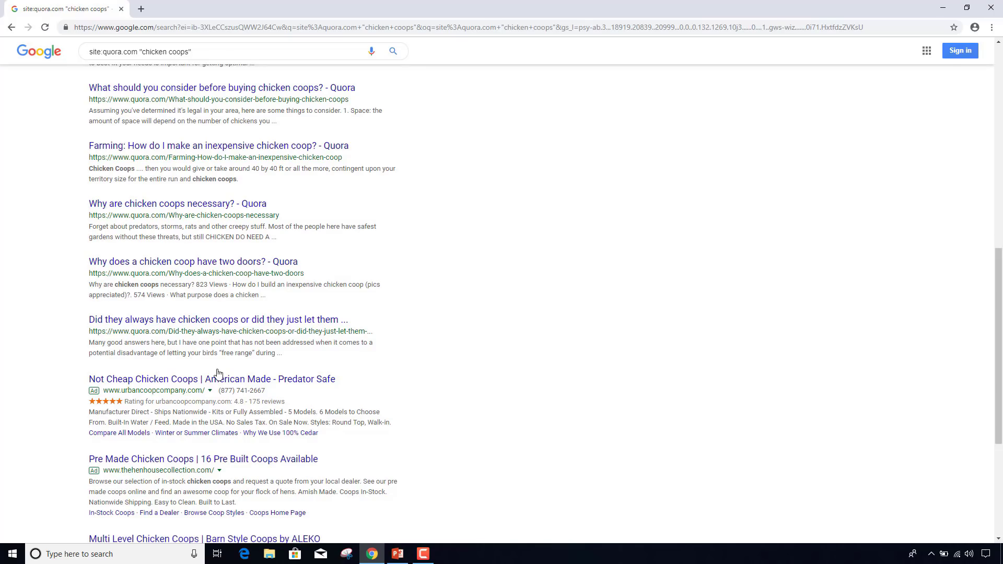
pyautogui.scroll(8, 218, 372)
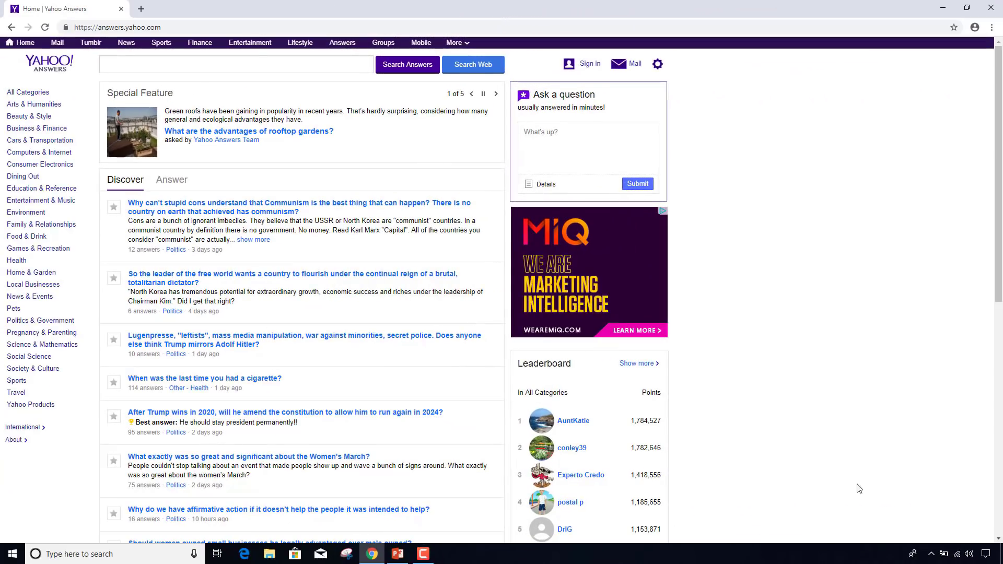
# - Search Yahoo Answers for 'backyard chickens' and scroll the question results
pyautogui.click(243, 68)
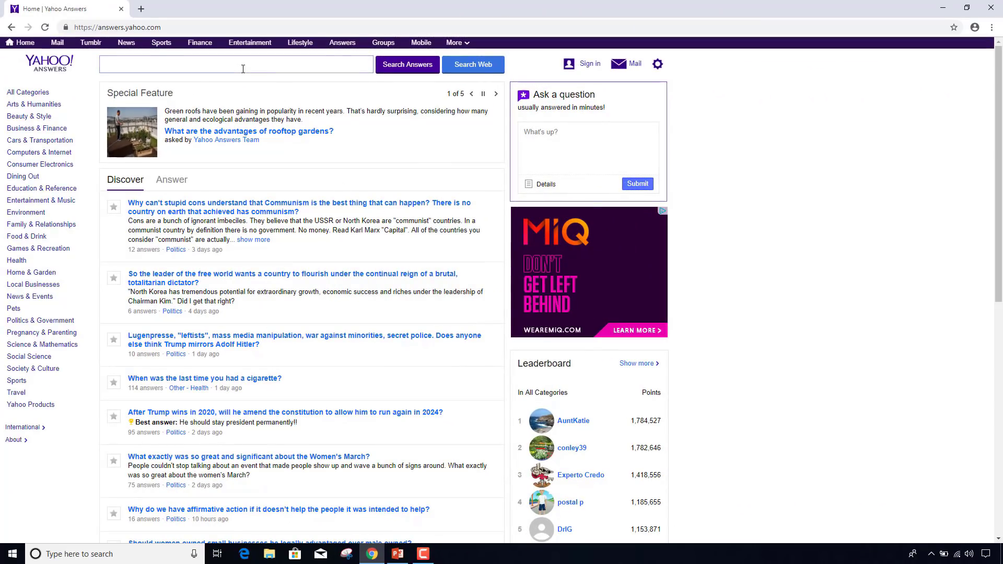
pyautogui.write('backyar')
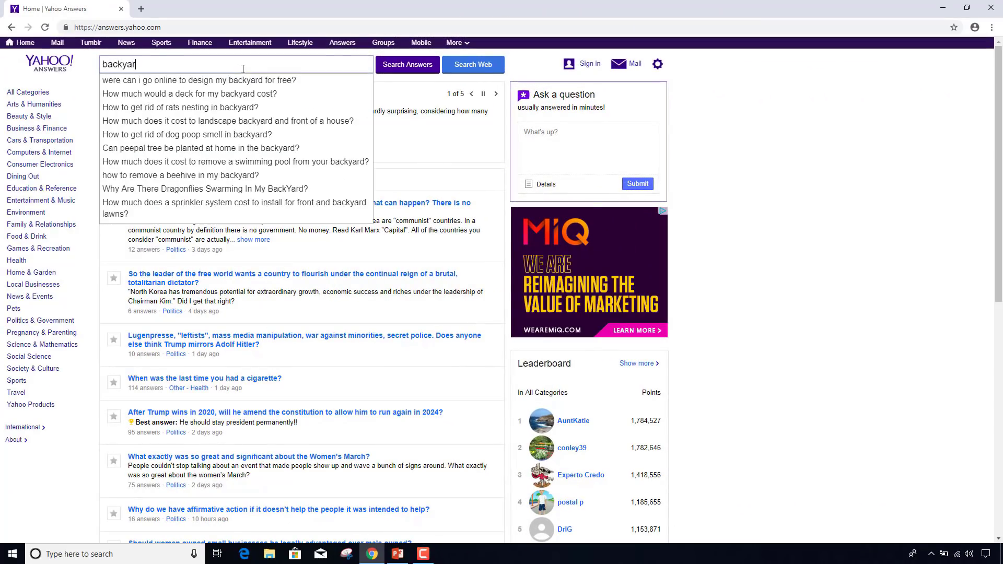
pyautogui.write('d chickens')
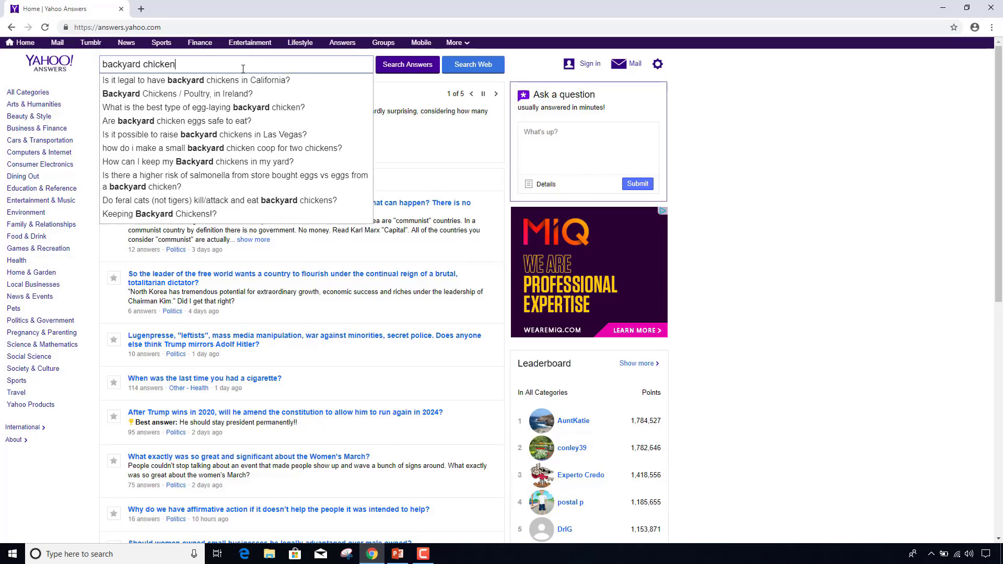
pyautogui.press('Return')
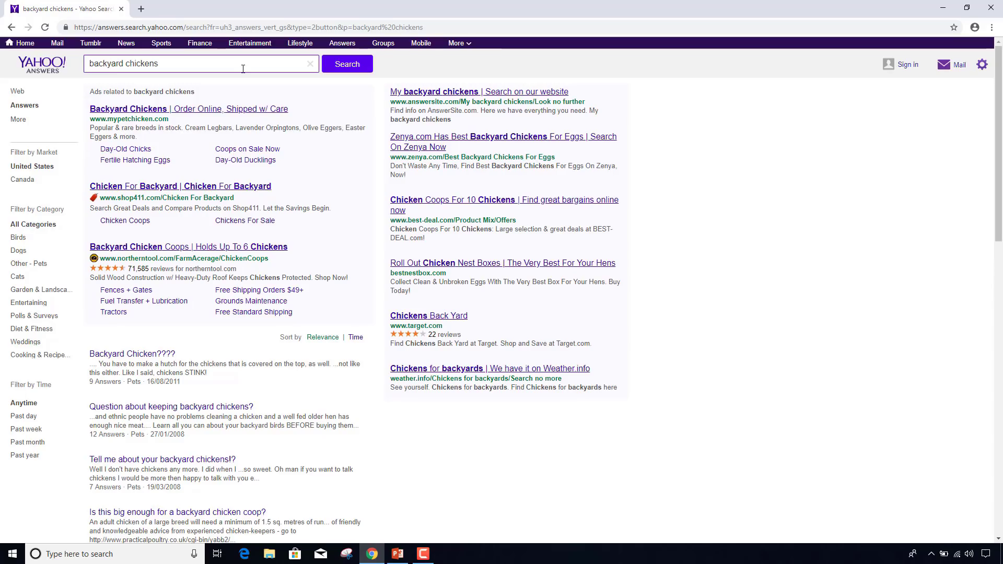
pyautogui.scroll(-4, 282, 251)
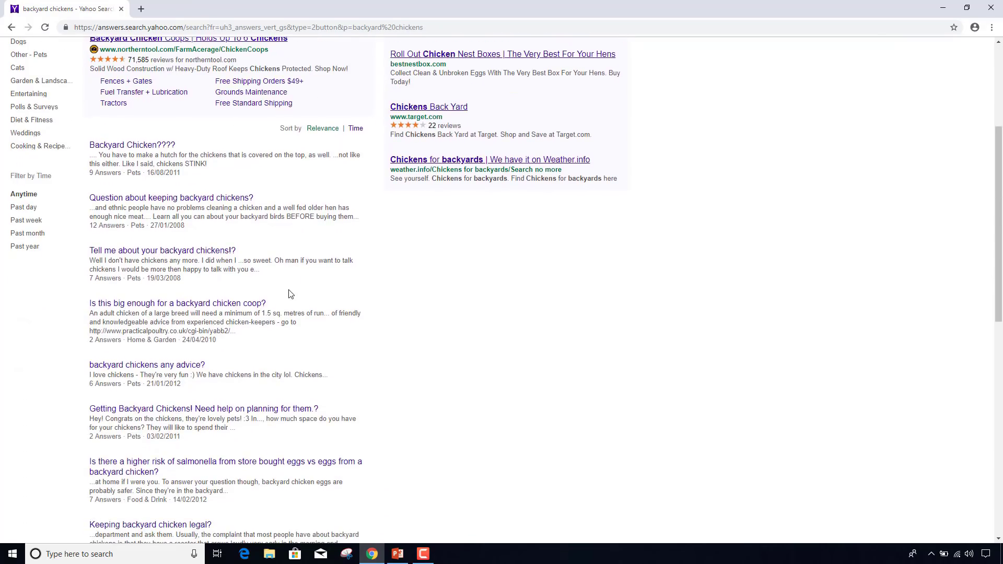
pyautogui.scroll(-1, 166, 307)
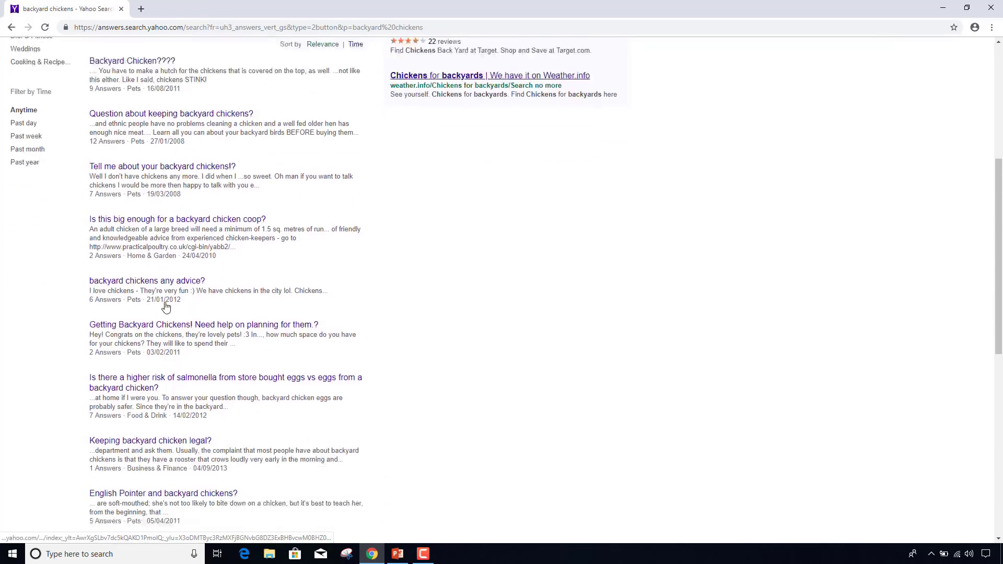
pyautogui.scroll(-1, 166, 307)
# - Open 'Backyard chickens any advice?' in a new tab and read its answers, noting the 24% protein feed tip
pyautogui.middleClick(115, 266)
pyautogui.click(168, 8)
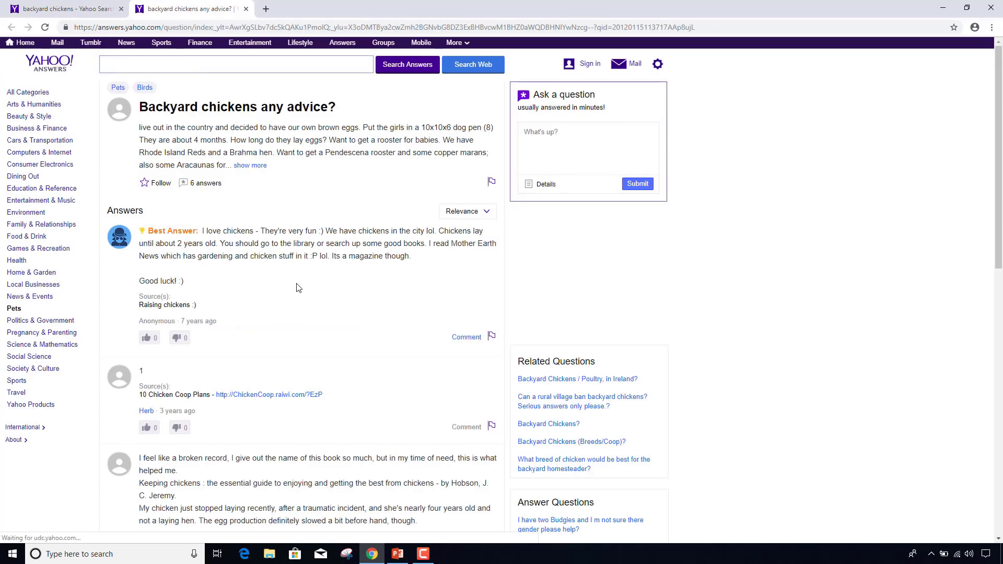
pyautogui.scroll(-4, 297, 288)
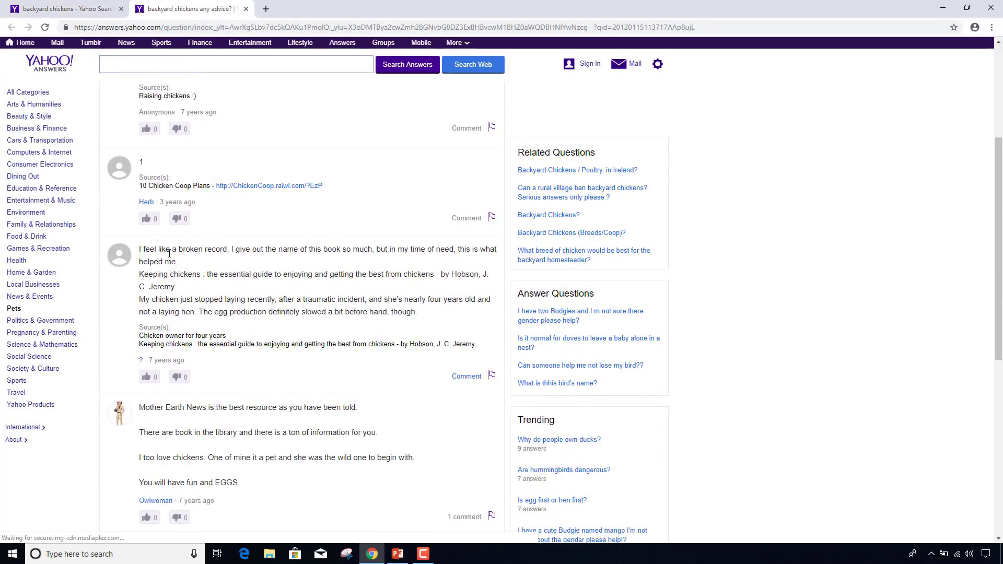
pyautogui.scroll(-3, 235, 253)
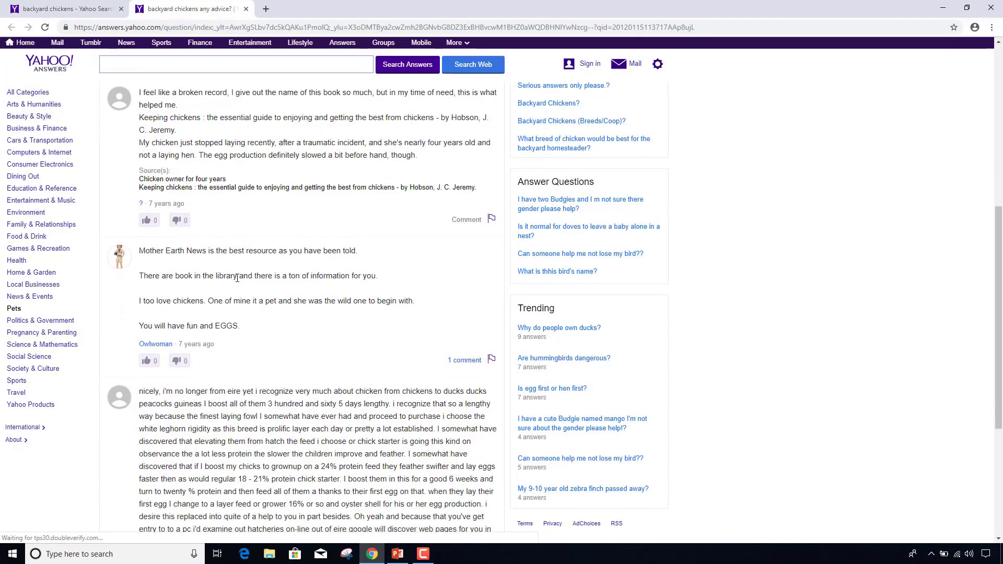
pyautogui.scroll(-5, 237, 278)
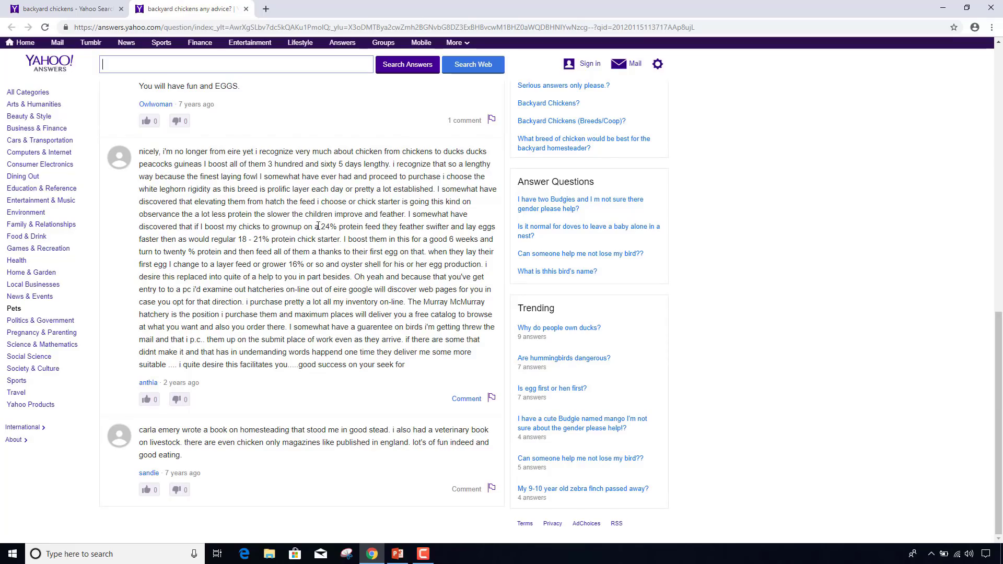
pyautogui.moveTo(409, 214); pyautogui.dragTo(397, 251)
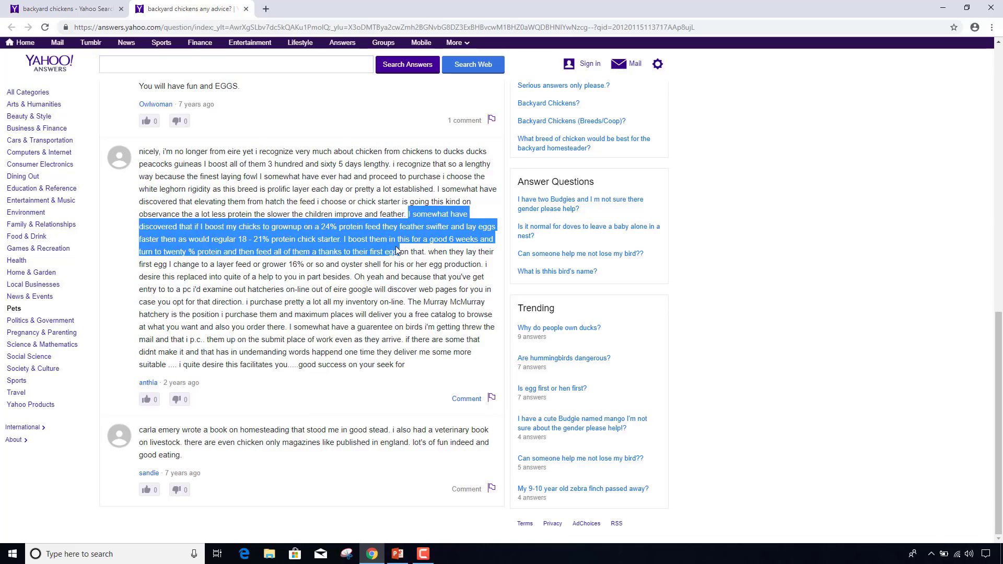
pyautogui.scroll(3, 397, 251)
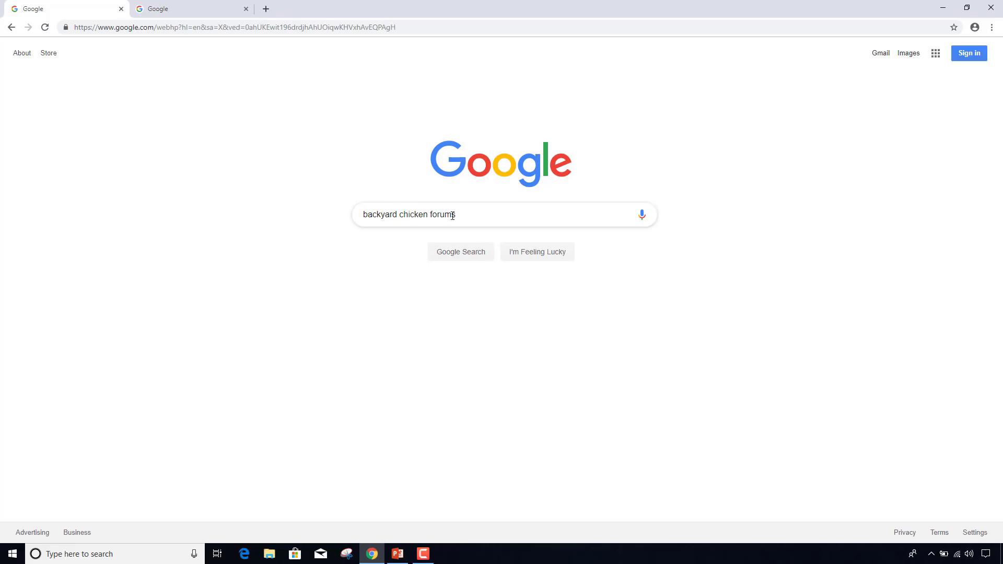
# - Run the Google search for 'backyard chicken forums' and skim the results
pyautogui.click(467, 258)
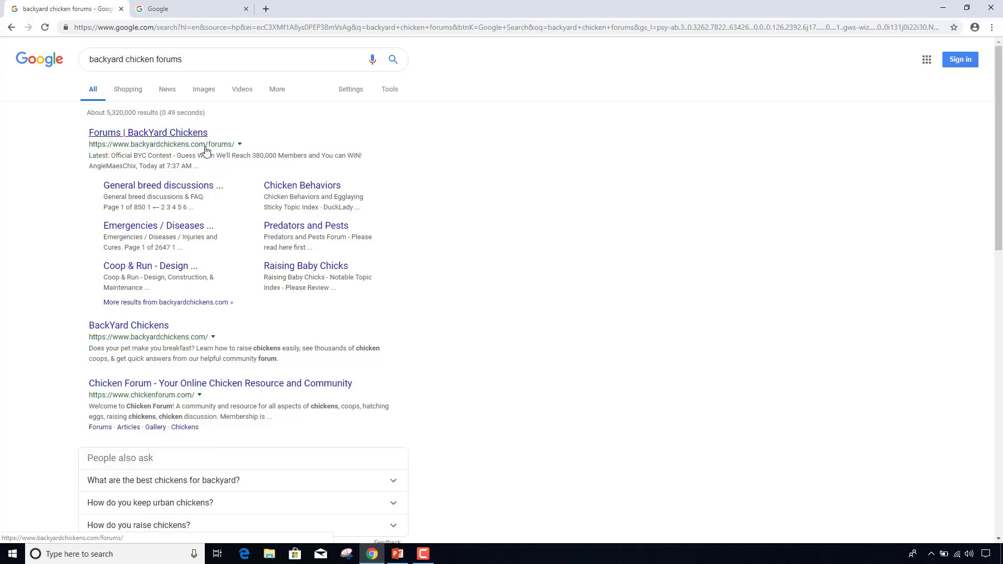
pyautogui.scroll(-2, 38, 273)
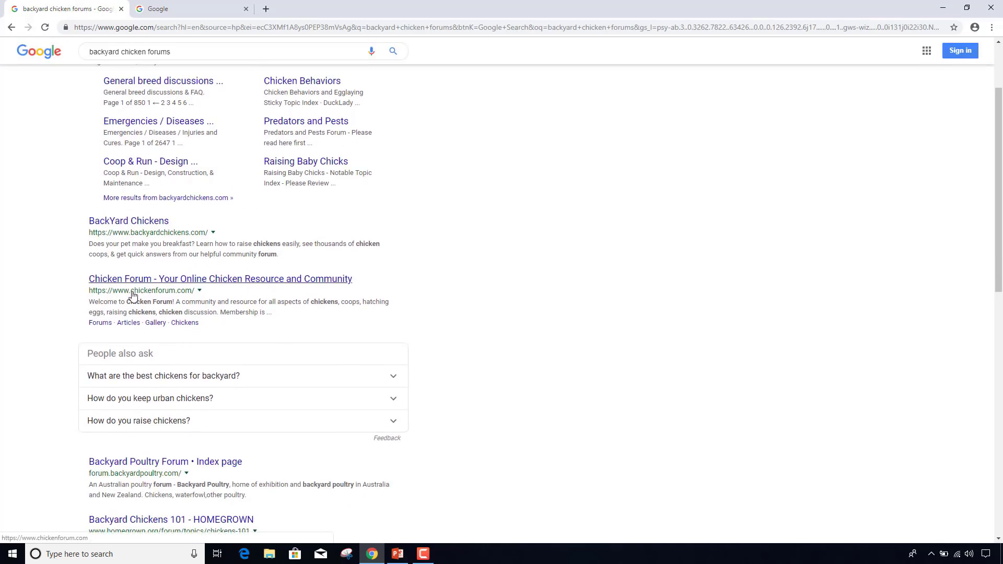
pyautogui.scroll(-3, 33, 303)
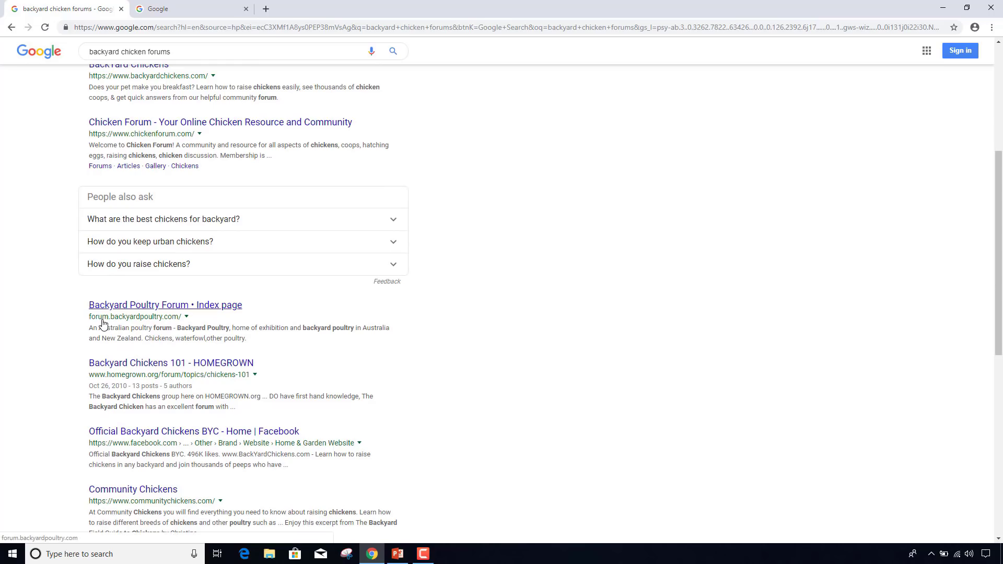
pyautogui.scroll(-2, 72, 321)
pyautogui.scroll(6, 71, 321)
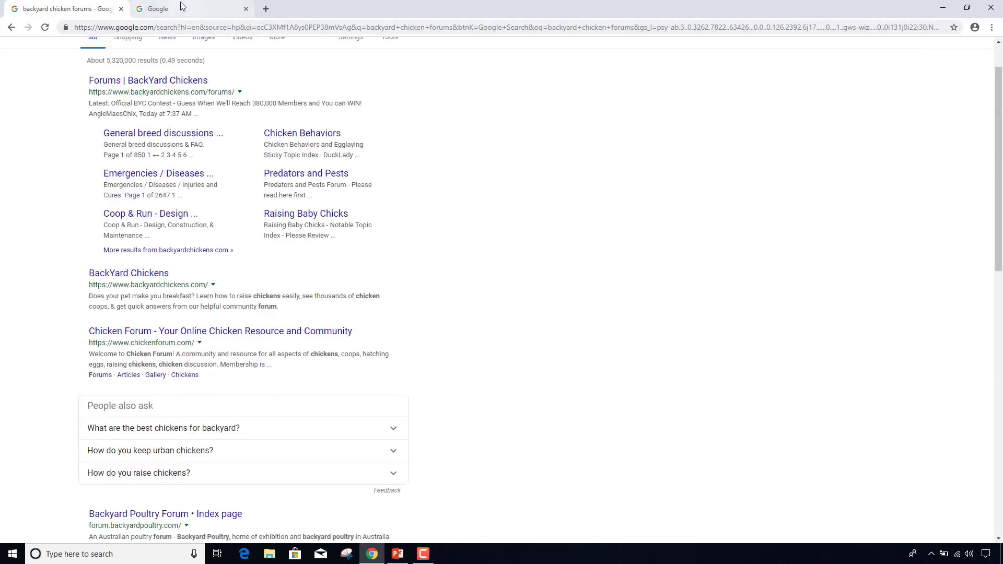
pyautogui.click(181, 6)
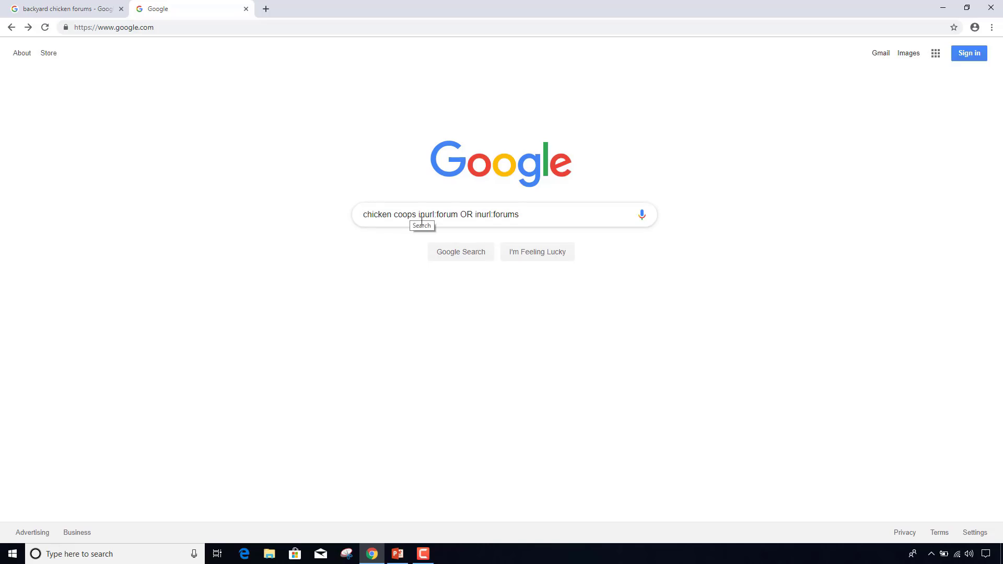
# - Run the Google search 'chicken coops inurl:forum OR inurl:forums' to find coop forums
pyautogui.moveTo(419, 216); pyautogui.dragTo(437, 215)
pyautogui.click(444, 216)
pyautogui.moveTo(437, 214); pyautogui.dragTo(454, 214)
pyautogui.click(427, 216)
pyautogui.click(461, 252)
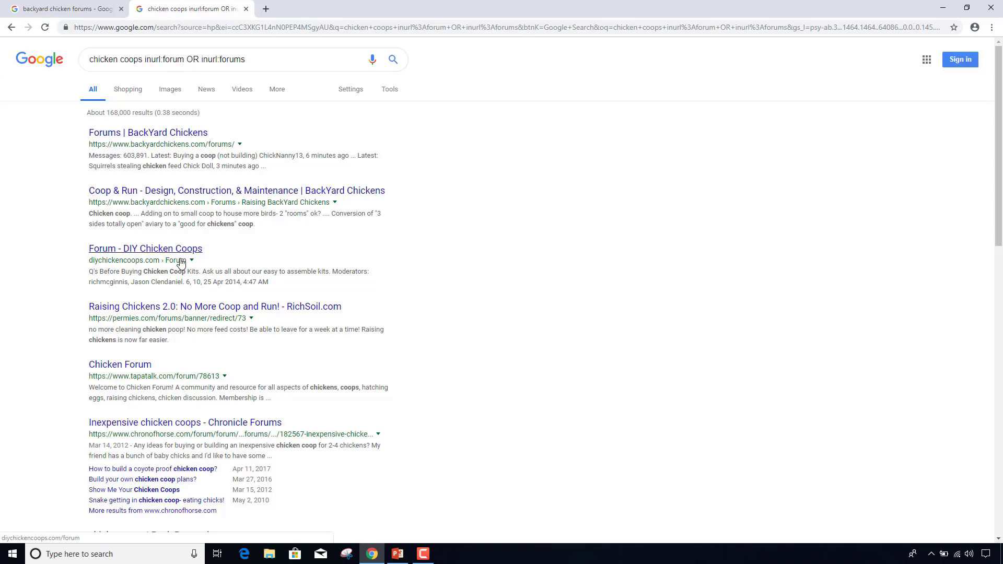
pyautogui.scroll(-1, 182, 262)
pyautogui.scroll(1, 181, 263)
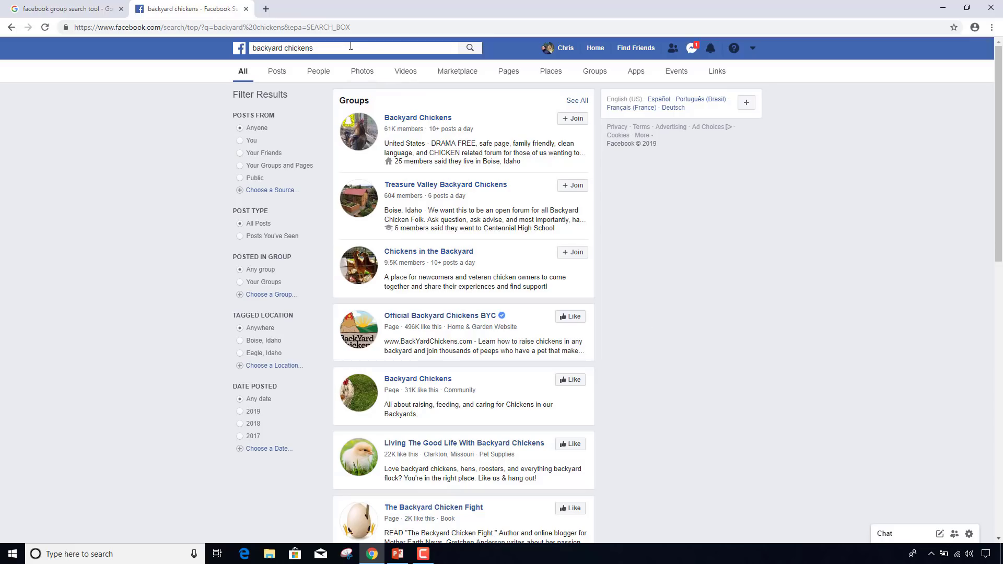
# - Review Facebook's 'backyard chickens' results, noting the Backyard Chickens group's 61K members and 10+ daily posts
pyautogui.click(334, 48)
pyautogui.click(174, 130)
pyautogui.scroll(-2, 417, 129)
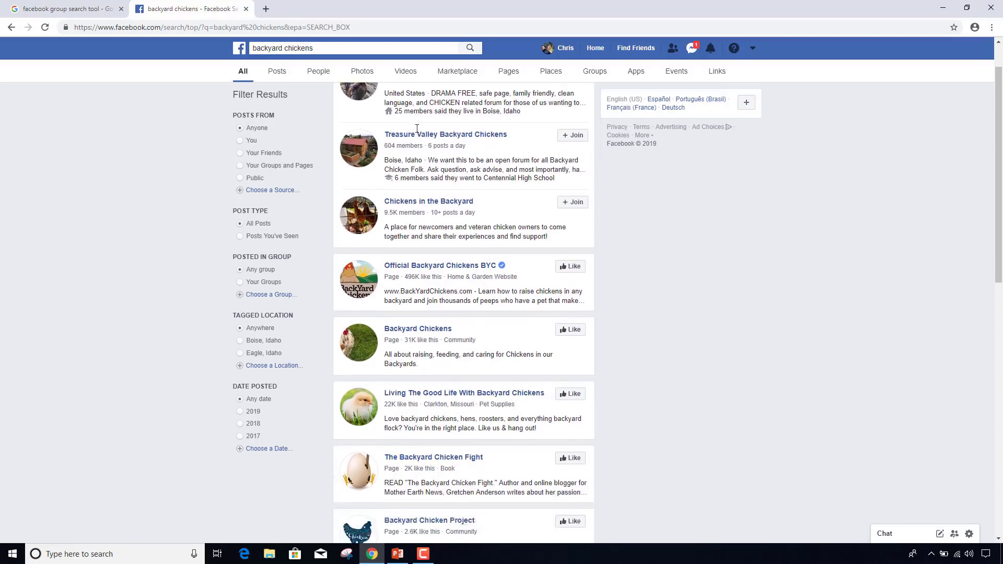
pyautogui.scroll(-3, 416, 128)
pyautogui.scroll(1, 418, 133)
pyautogui.scroll(2, 417, 132)
pyautogui.scroll(1, 416, 133)
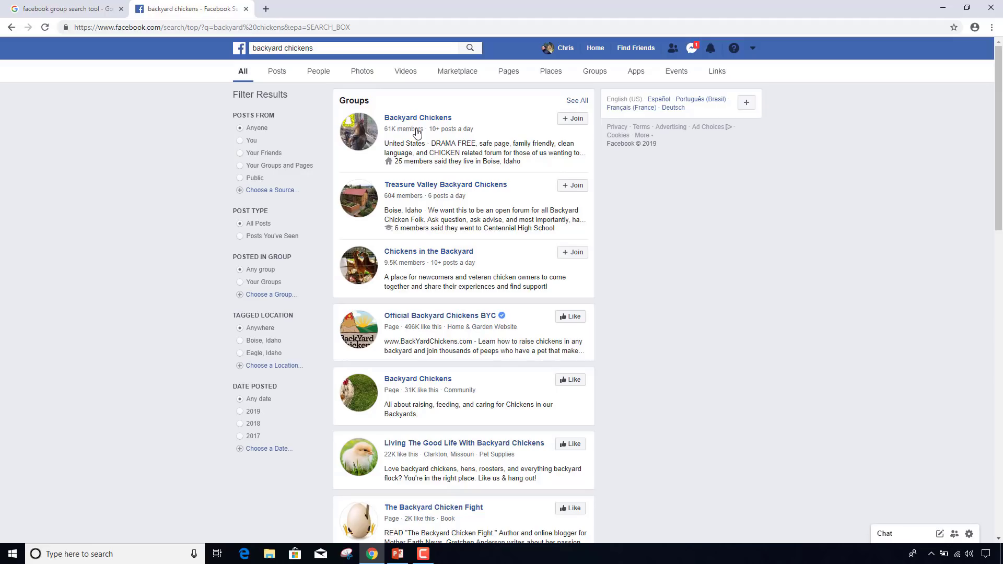
pyautogui.moveTo(384, 129); pyautogui.dragTo(398, 130)
pyautogui.click(427, 131)
pyautogui.moveTo(426, 129); pyautogui.dragTo(474, 132)
# - Open the Backyard Chickens group page and scroll through its description and stats
pyautogui.click(439, 119)
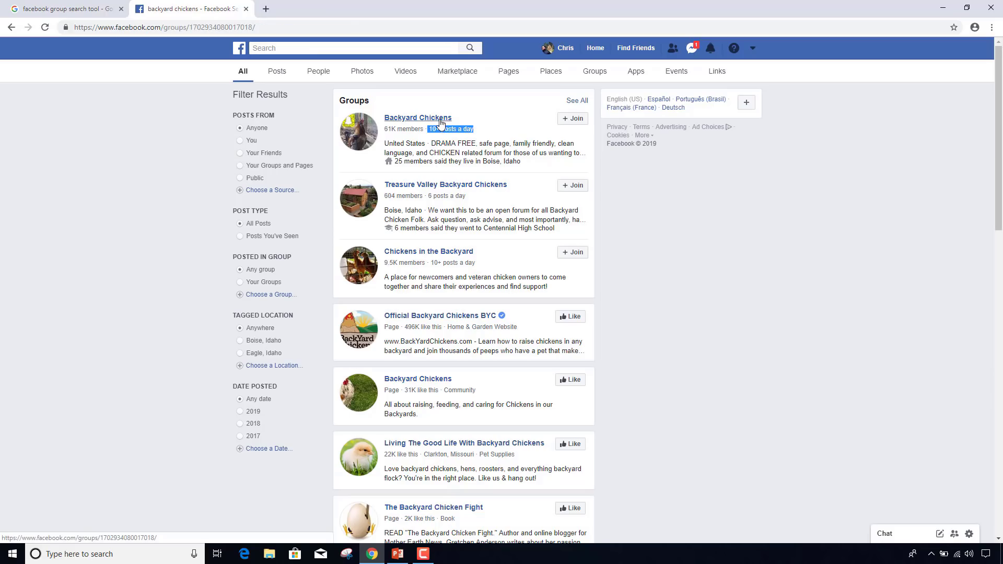
pyautogui.scroll(-9, 440, 124)
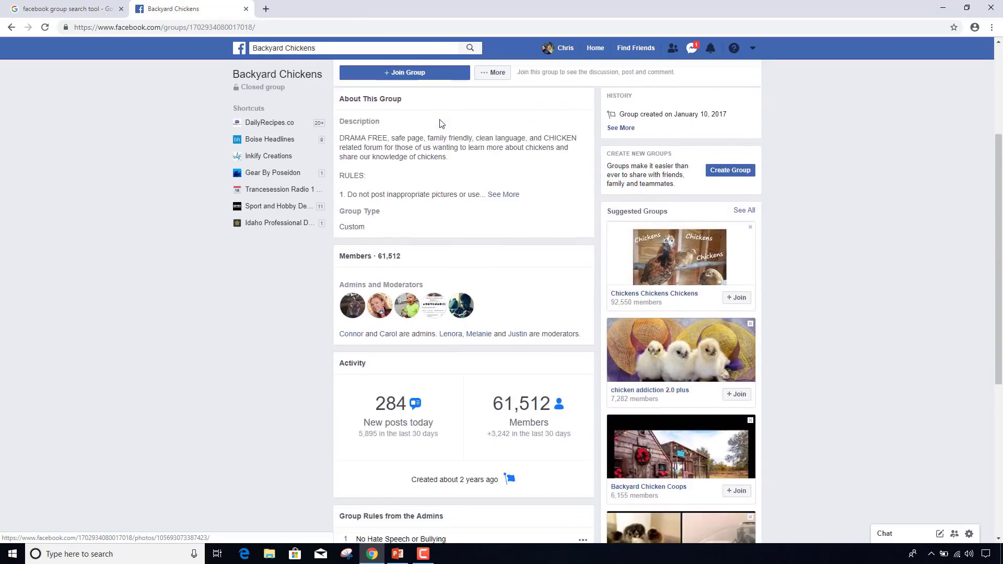
pyautogui.scroll(-1, 440, 125)
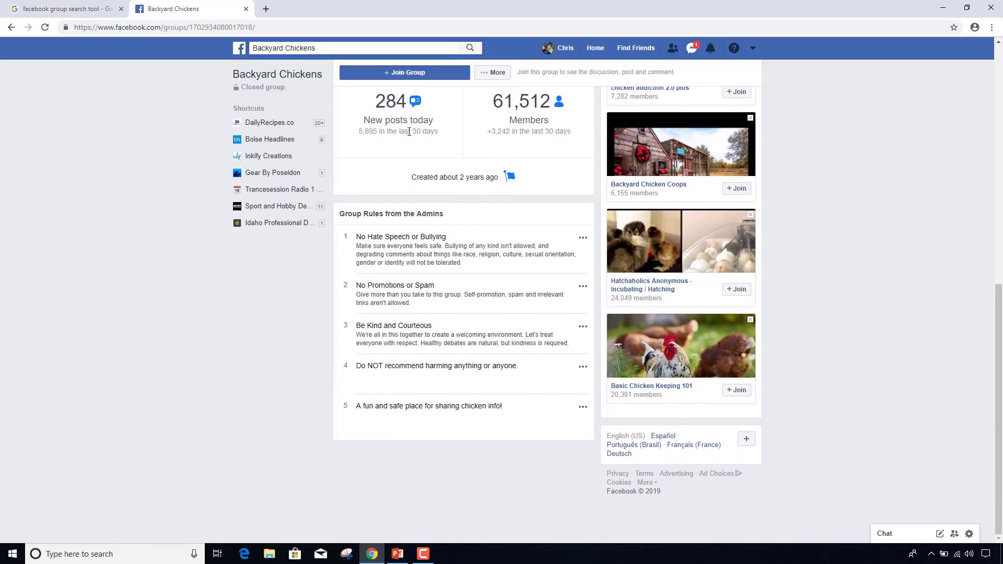
pyautogui.scroll(1, 417, 155)
pyautogui.scroll(5, 416, 158)
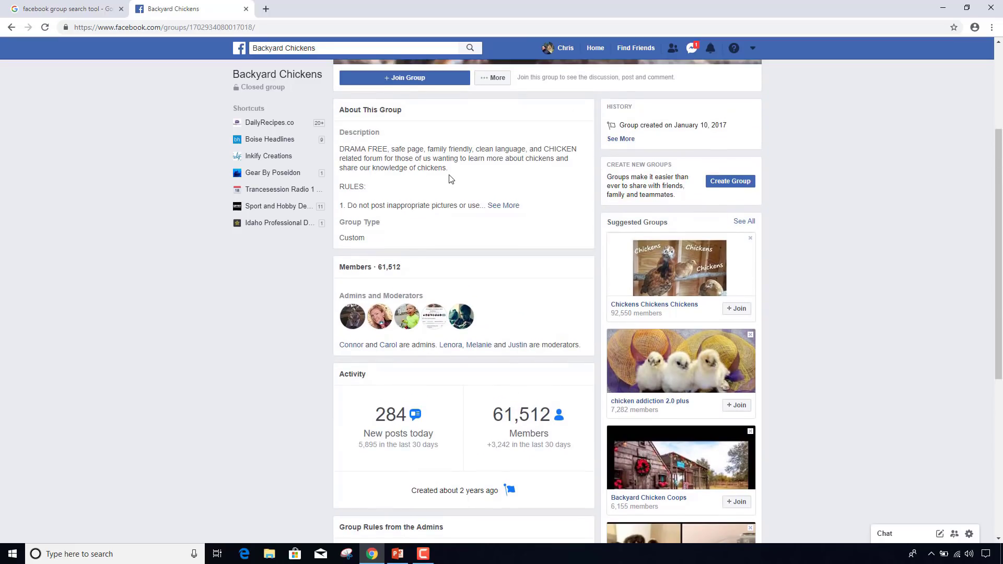
pyautogui.scroll(1, 451, 179)
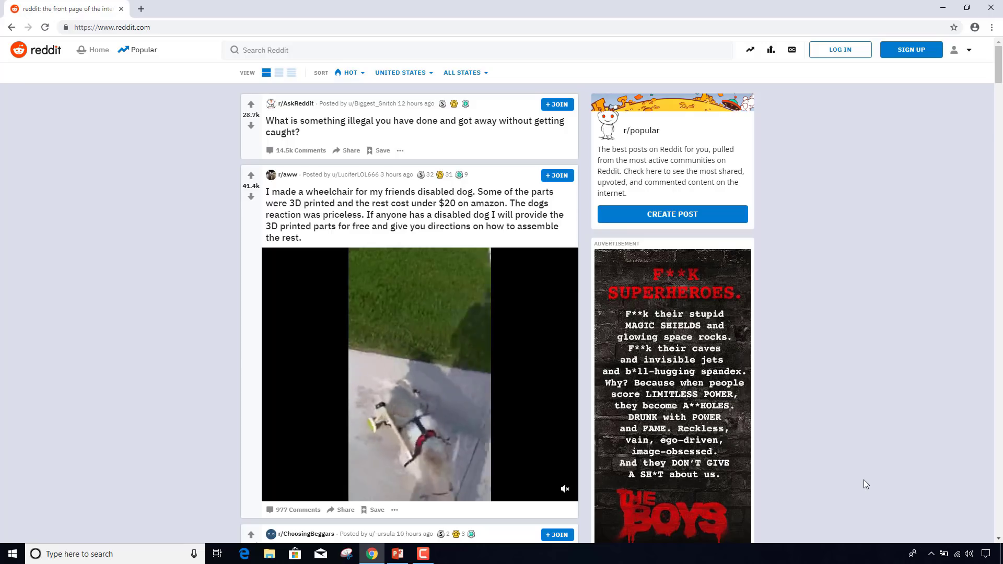
# - Search Reddit for 'backyard chicken' and scroll the results
pyautogui.click(383, 50)
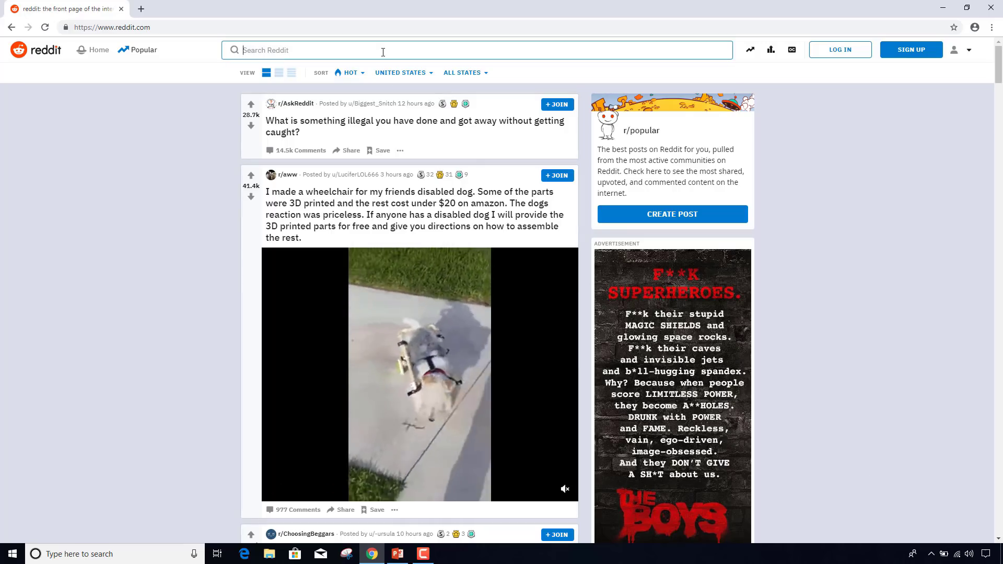
pyautogui.write('backy')
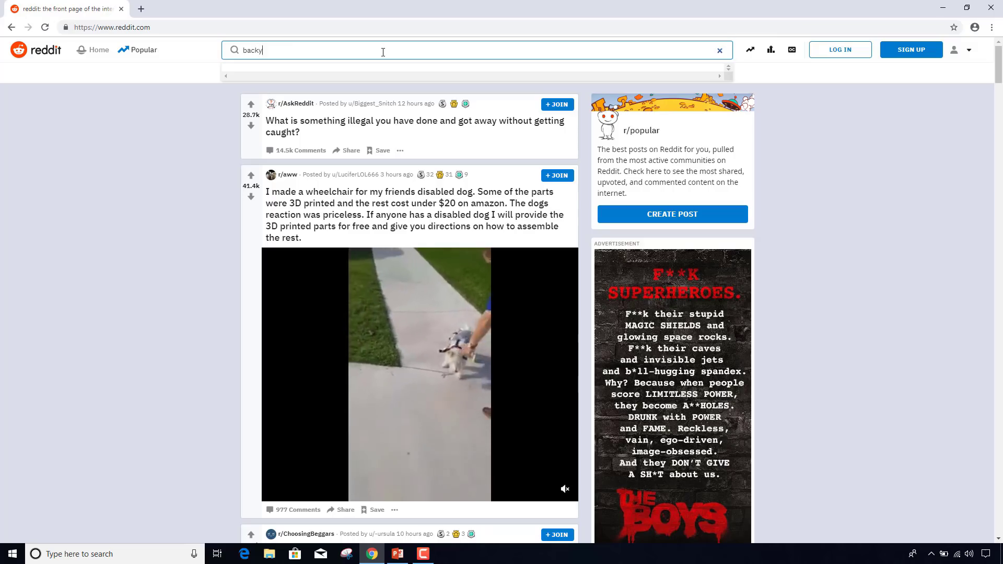
pyautogui.write('ard chicken')
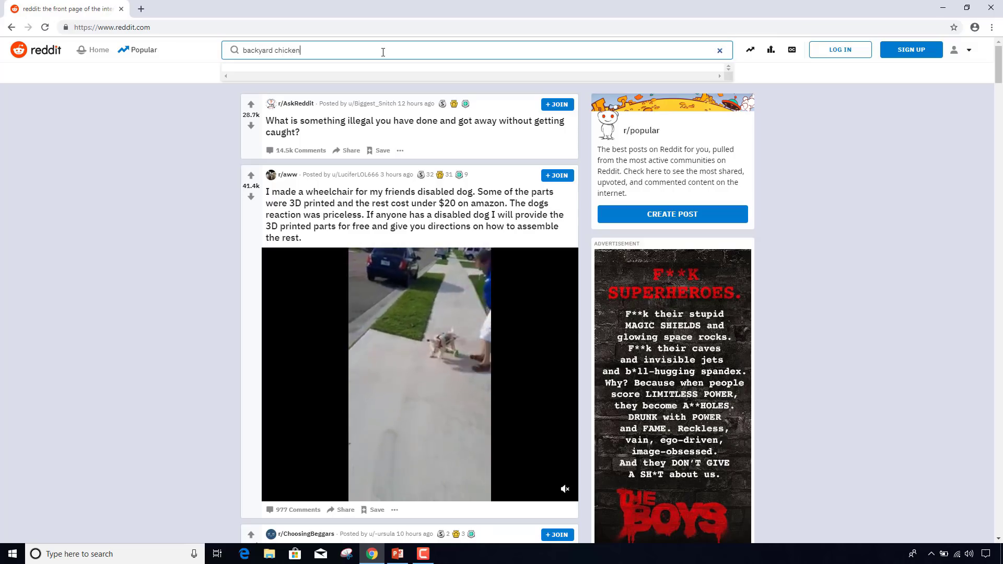
pyautogui.press('Return')
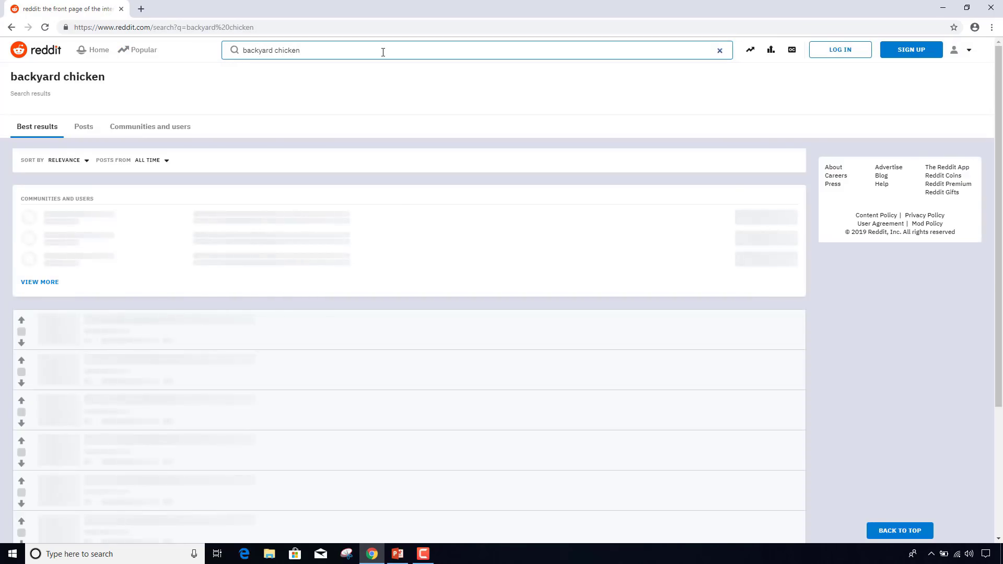
pyautogui.scroll(-2, 396, 109)
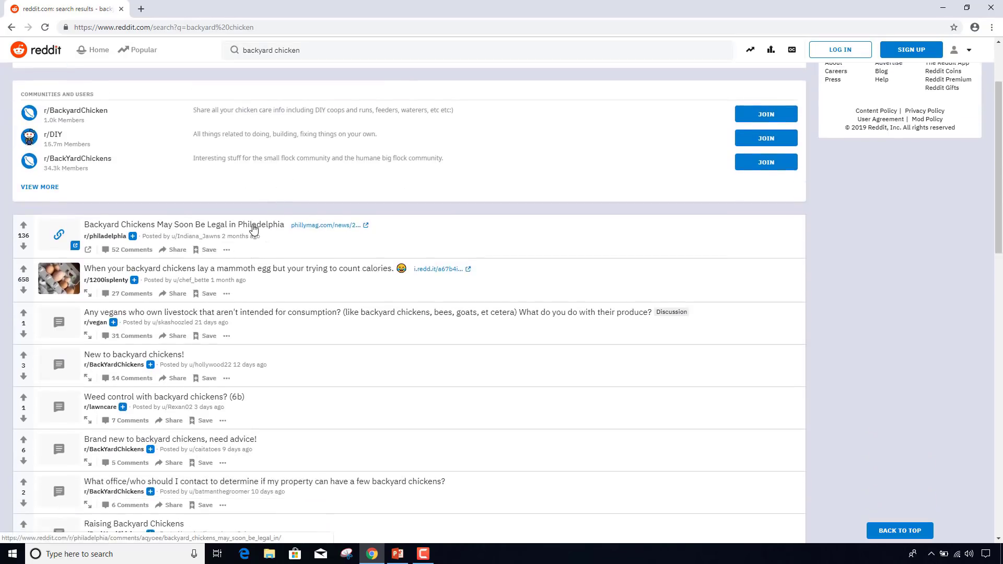
pyautogui.scroll(-1, 254, 229)
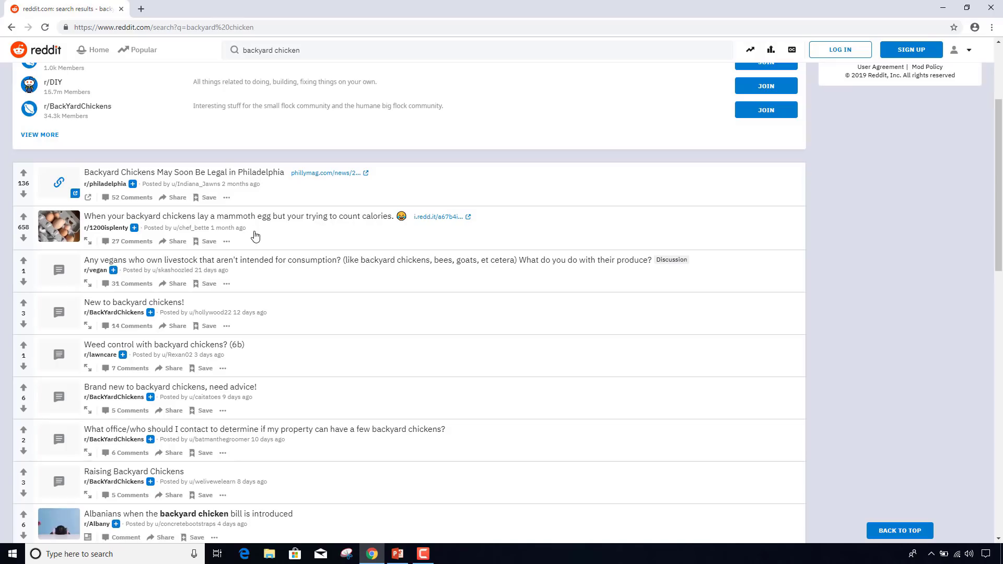
pyautogui.scroll(-1, 256, 290)
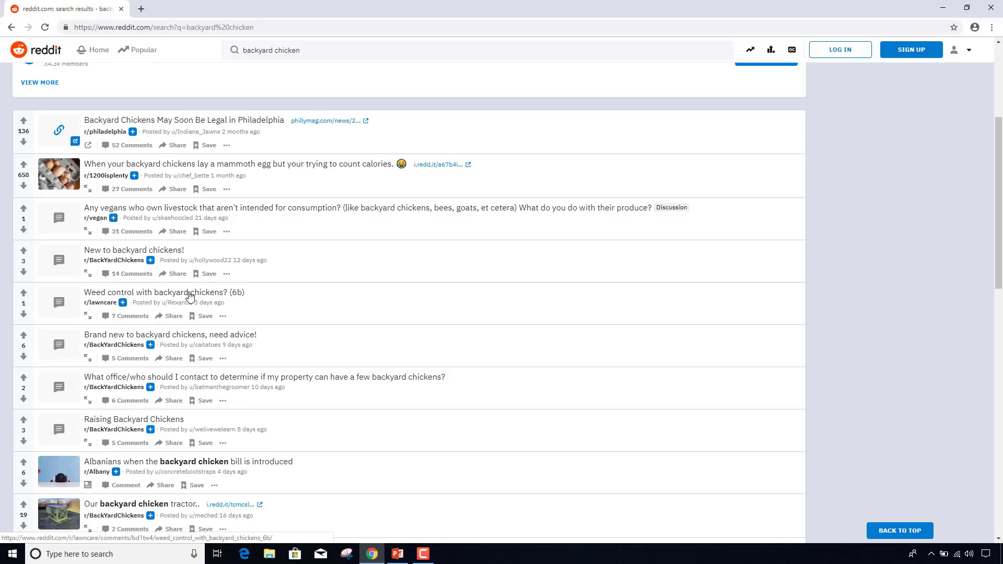
pyautogui.scroll(4, 189, 296)
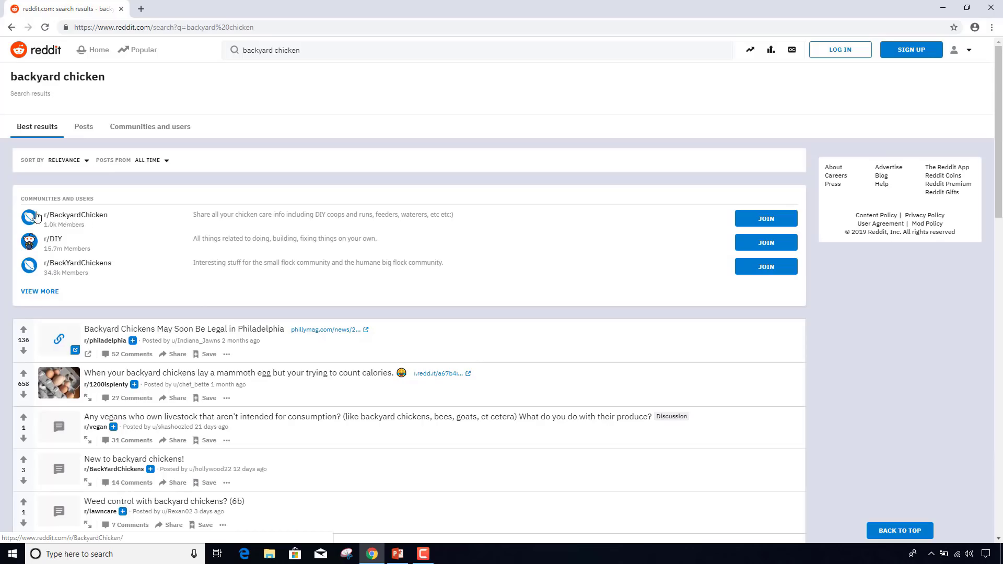
# - Open the r/BackyardChicken community and scroll through its recent posts
pyautogui.click(87, 219)
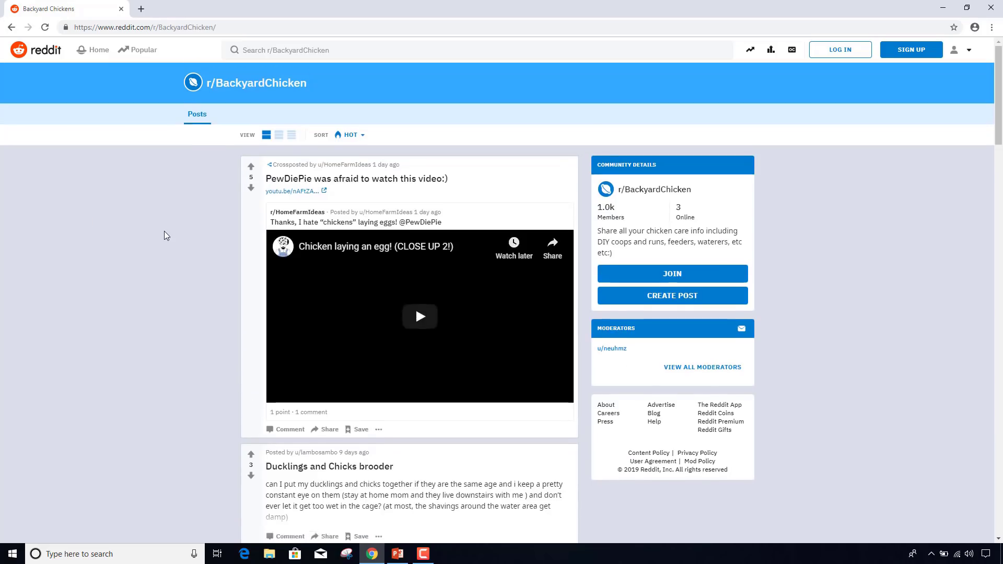
pyautogui.scroll(-5, 164, 231)
pyautogui.scroll(-6, 164, 231)
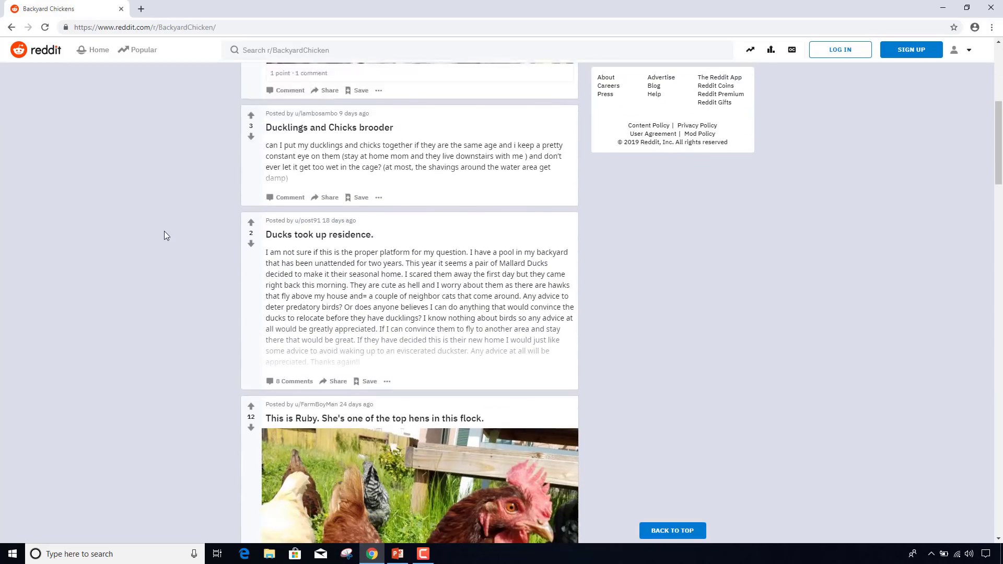
pyautogui.scroll(-5, 164, 231)
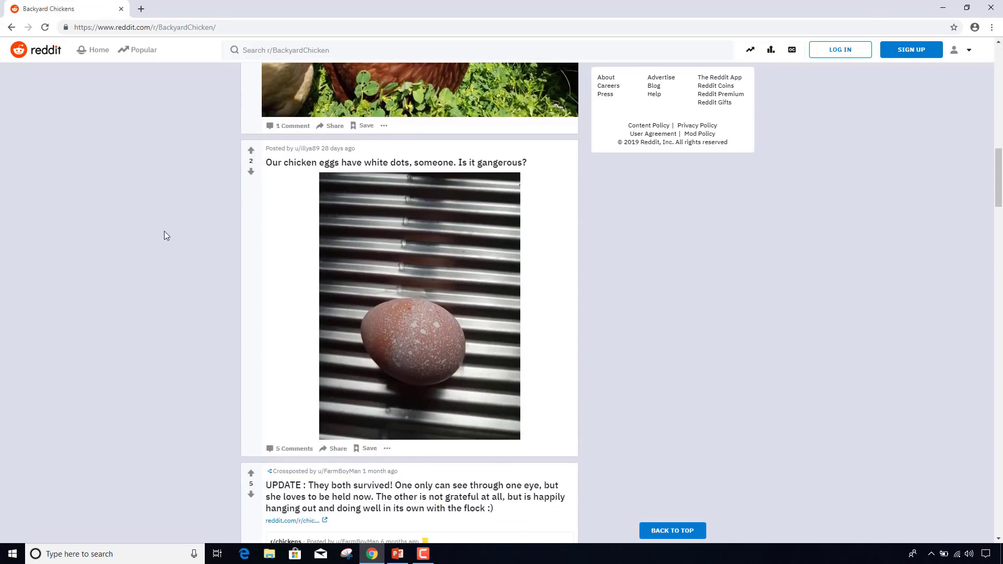
pyautogui.scroll(-1, 164, 231)
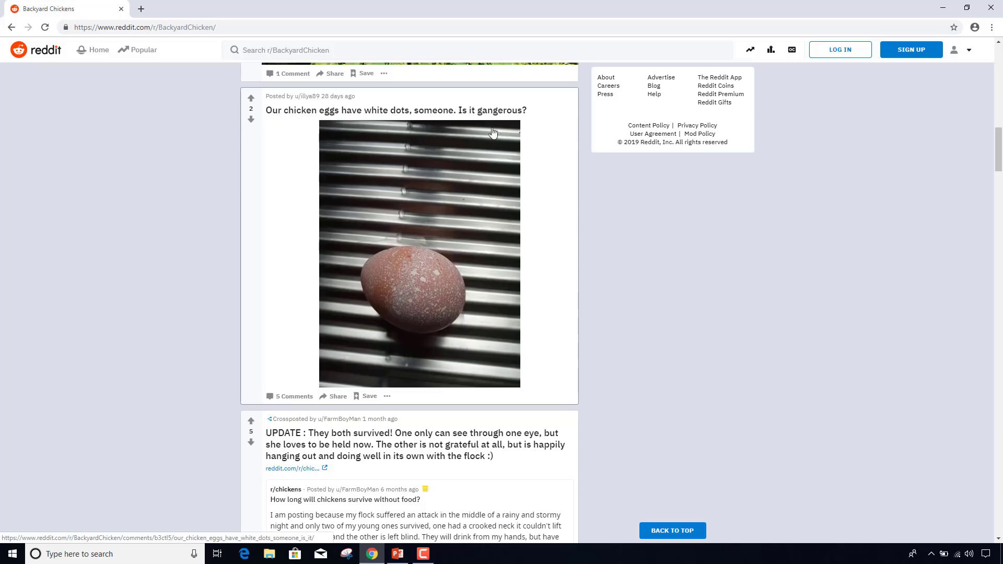
pyautogui.scroll(-1, 546, 196)
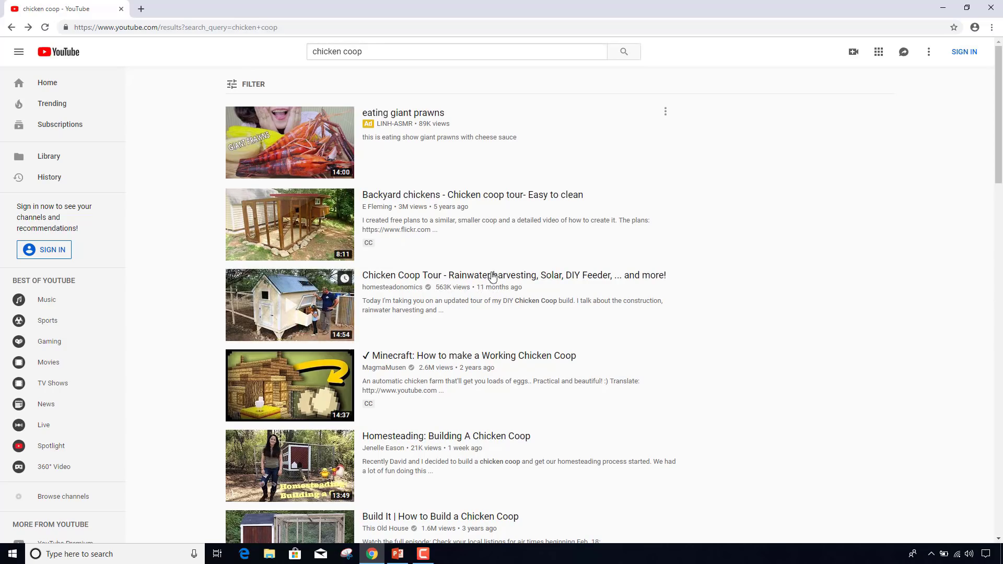
# - Open the 'Backyard chickens - Chicken coop tour- Easy to clean' video, muting and pausing its ad
pyautogui.click(475, 196)
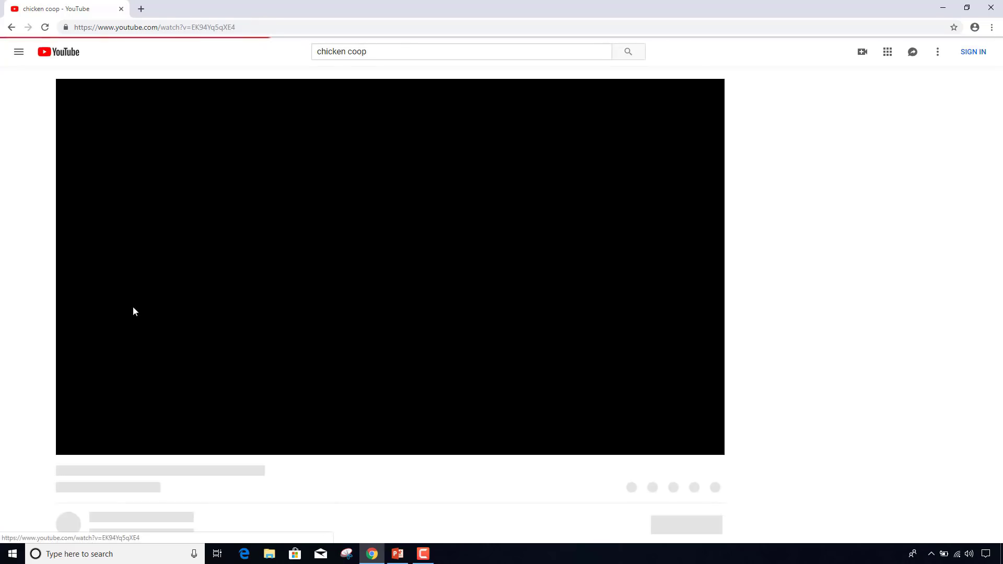
pyautogui.click(109, 445)
pyautogui.click(70, 445)
# - Scroll down through the coop tour video's comments
pyautogui.scroll(-3, 38, 420)
pyautogui.scroll(-3, 38, 420)
pyautogui.scroll(-3, 38, 419)
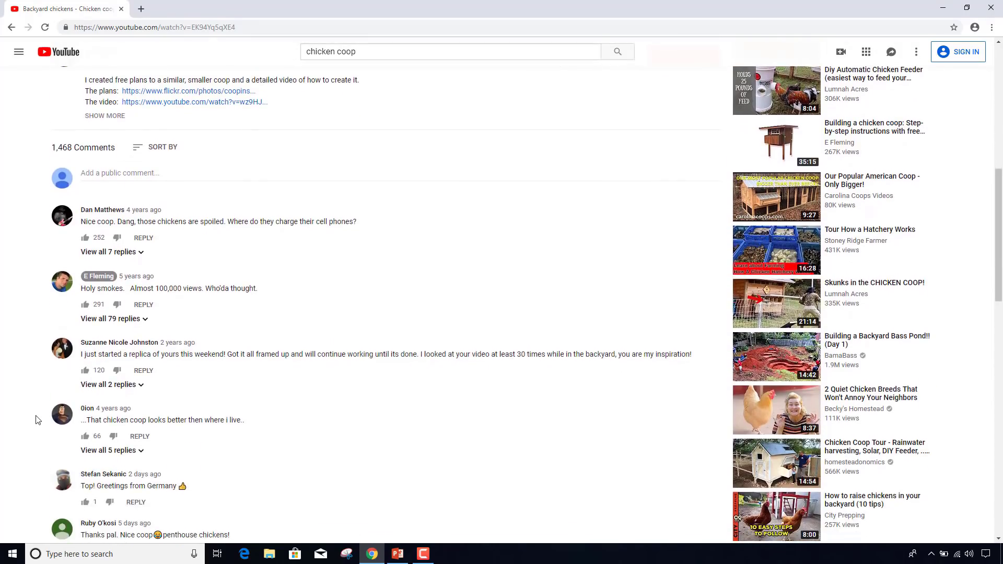
pyautogui.scroll(-2, 37, 420)
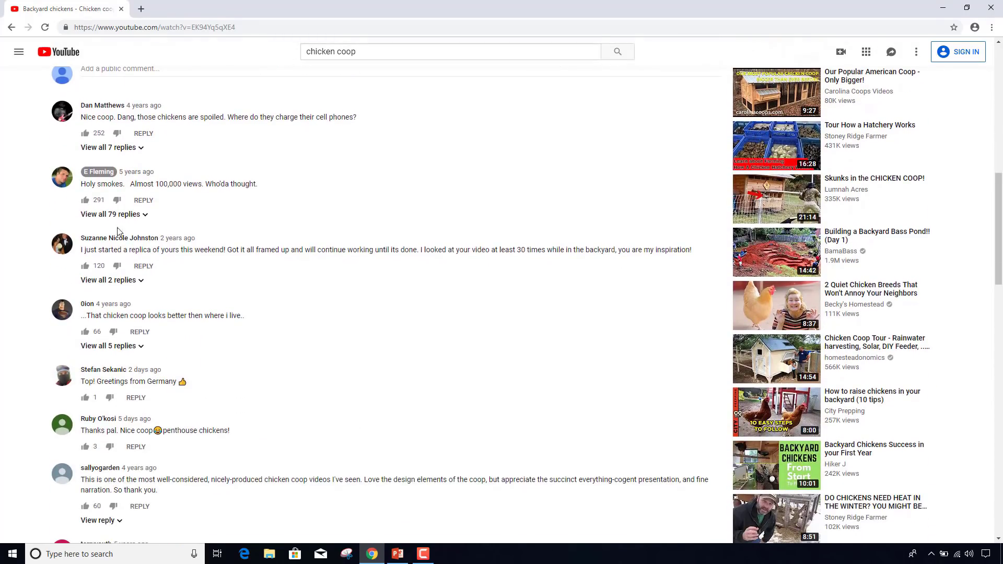
pyautogui.scroll(-2, 184, 247)
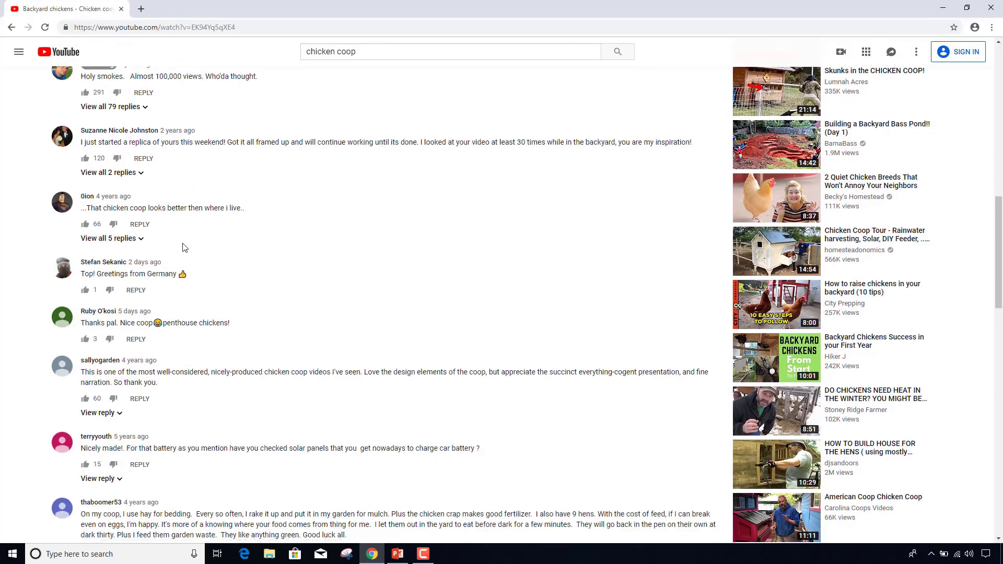
pyautogui.scroll(-2, 184, 248)
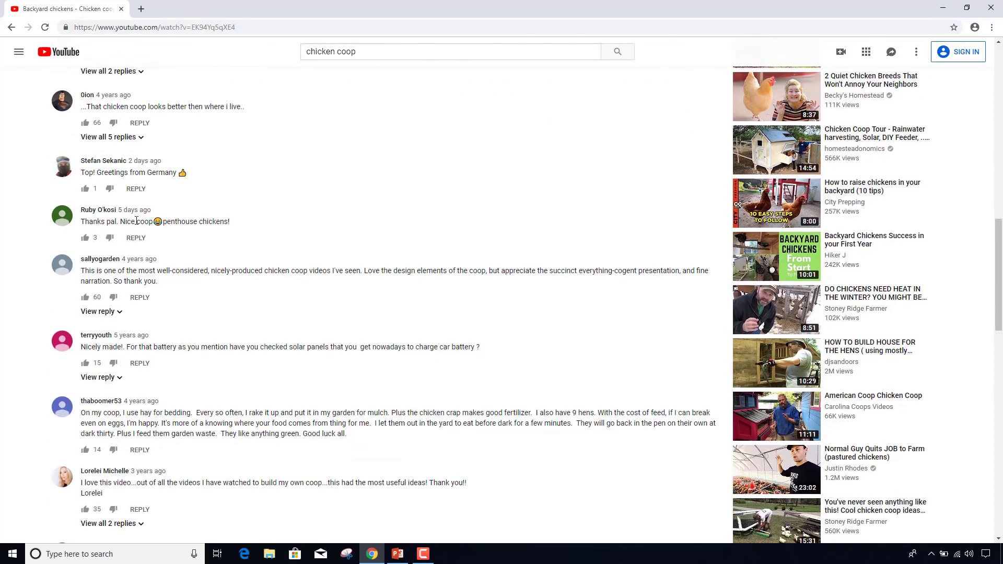
pyautogui.scroll(-2, 165, 245)
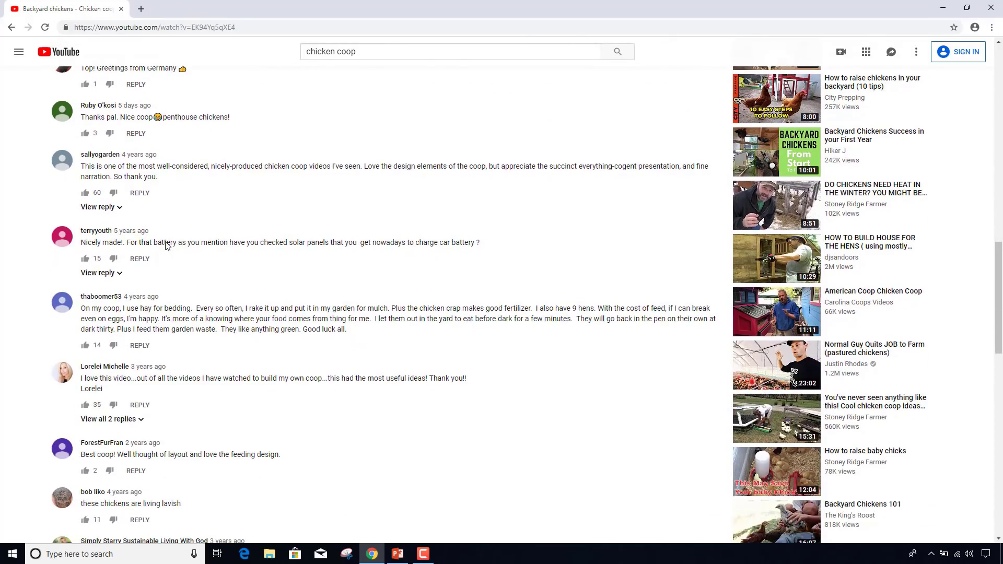
pyautogui.scroll(-2, 165, 245)
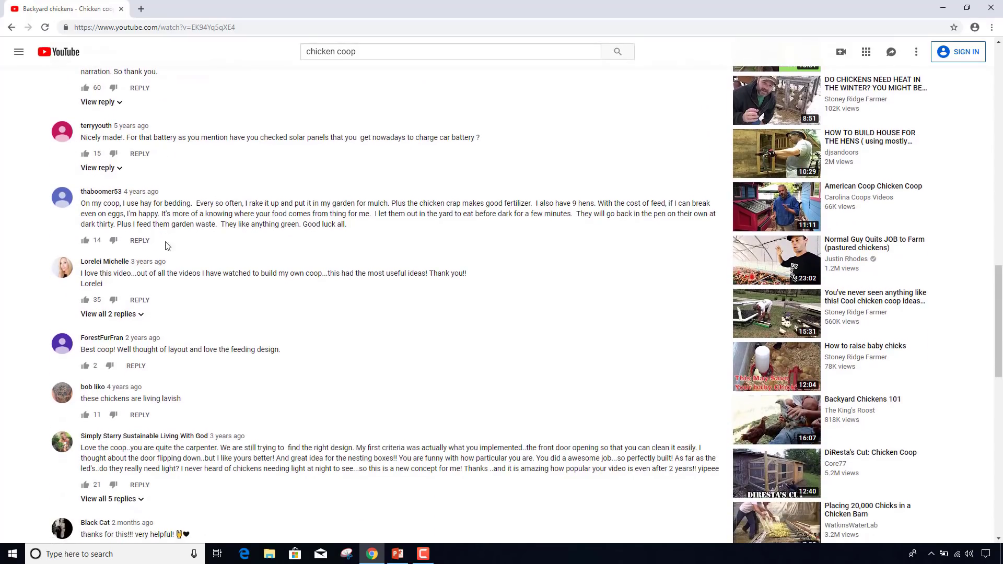
pyautogui.scroll(-1, 167, 246)
pyautogui.scroll(-3, 167, 246)
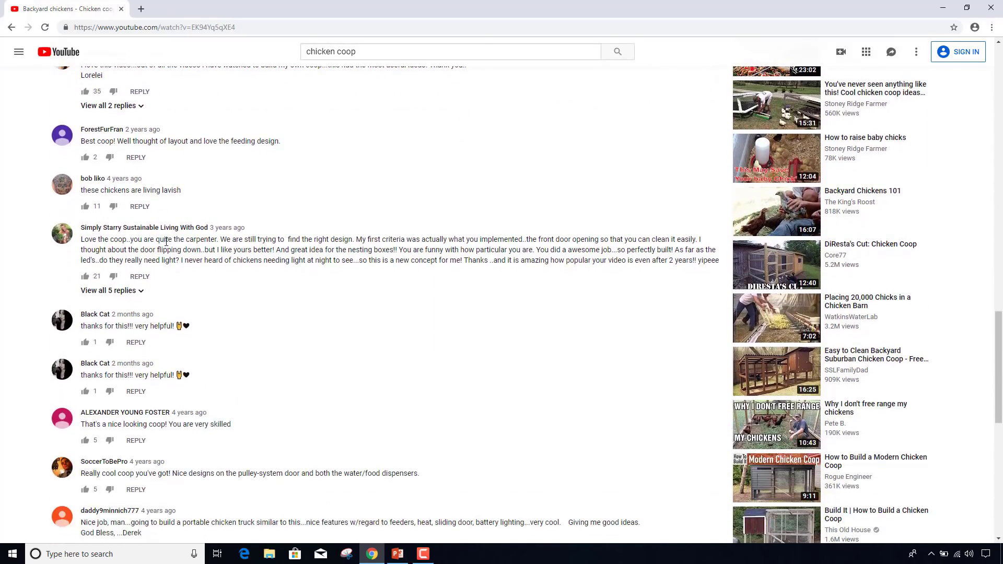
pyautogui.scroll(-1, 166, 242)
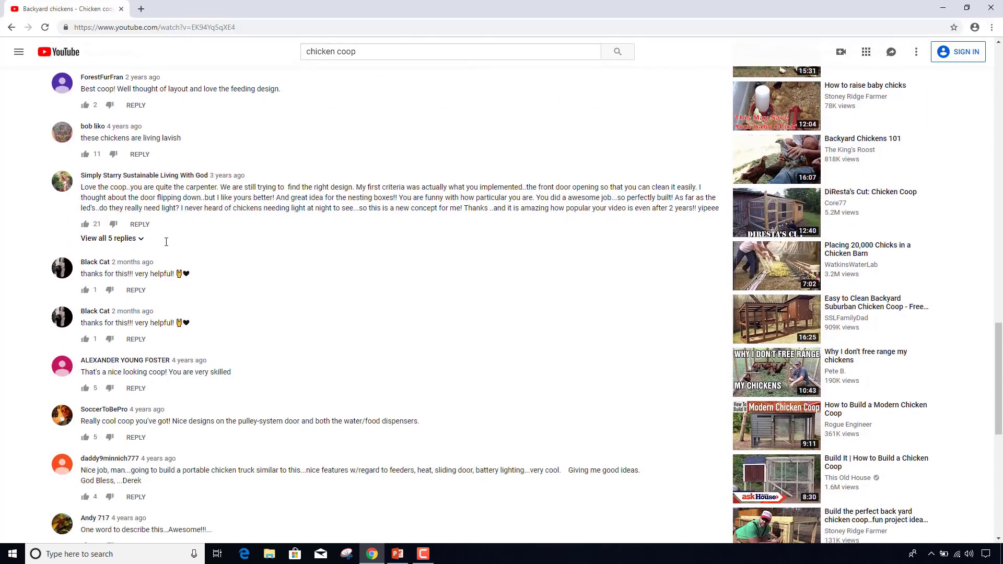
pyautogui.scroll(-5, 166, 242)
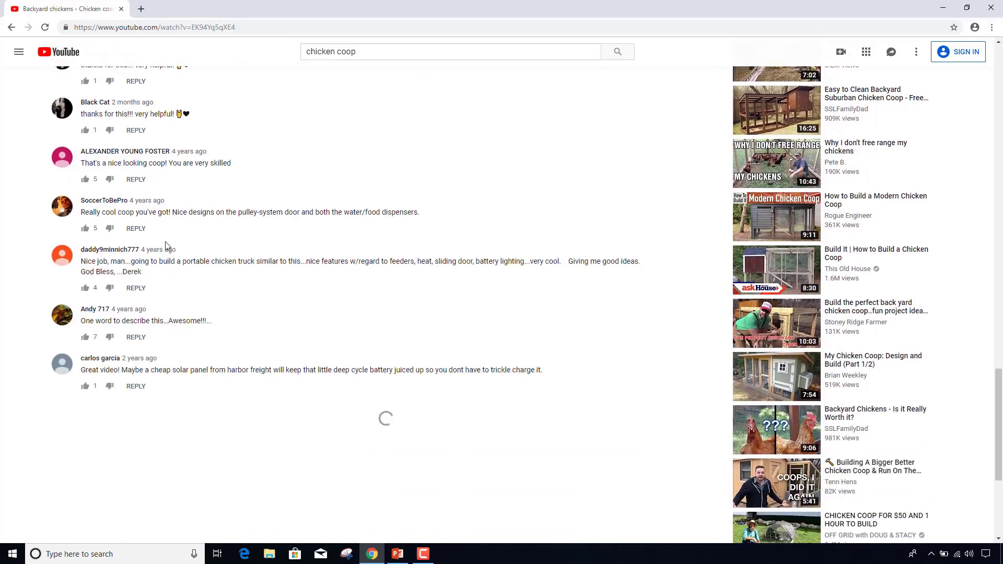
pyautogui.scroll(-1, 167, 246)
pyautogui.scroll(-2, 167, 246)
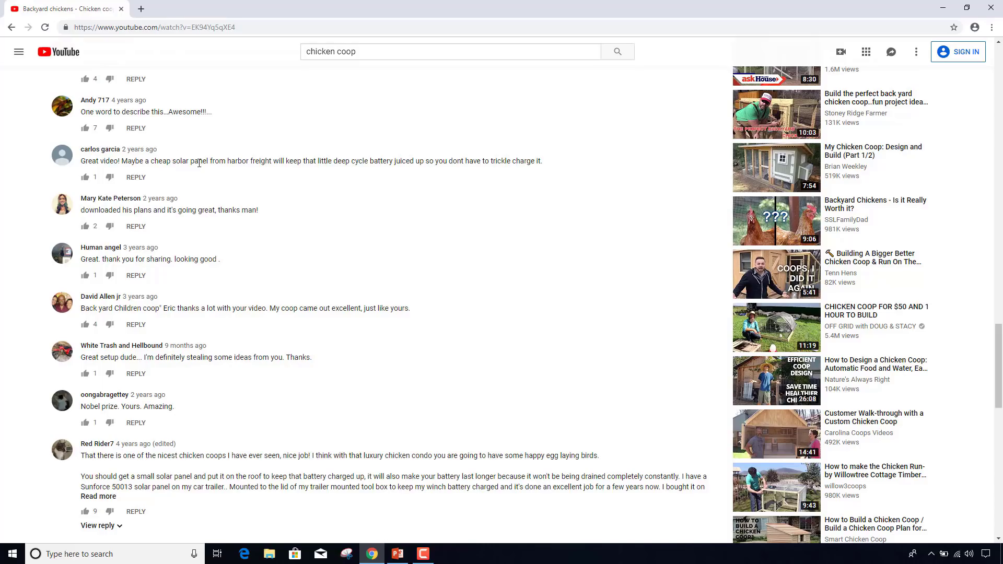
pyautogui.scroll(-4, 200, 164)
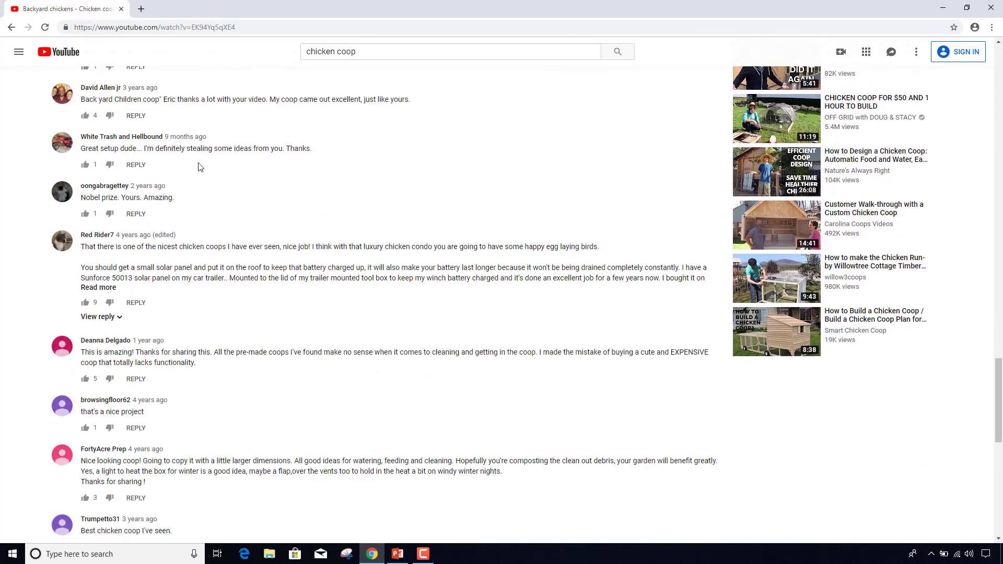
pyautogui.scroll(-6, 199, 167)
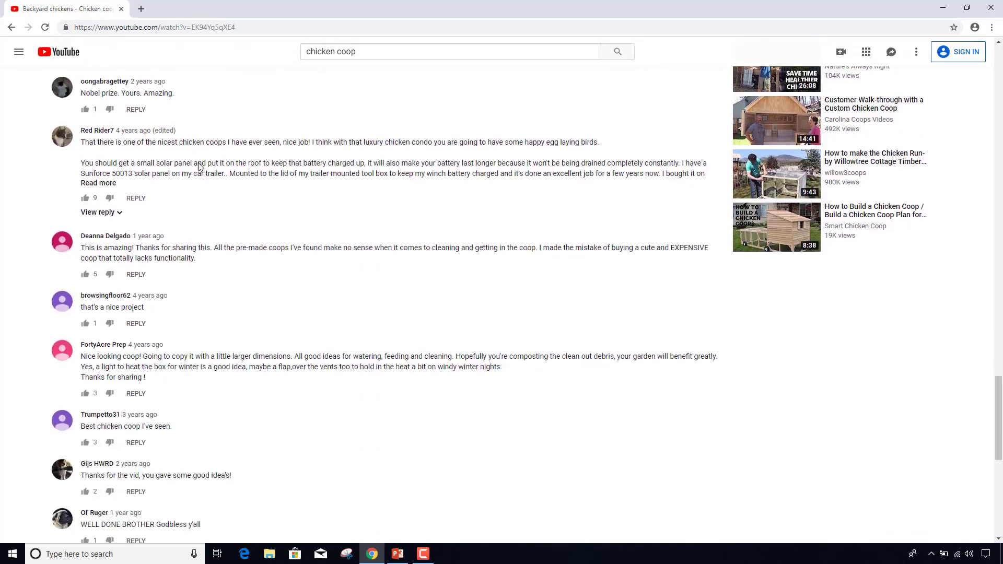
pyautogui.scroll(-5, 199, 168)
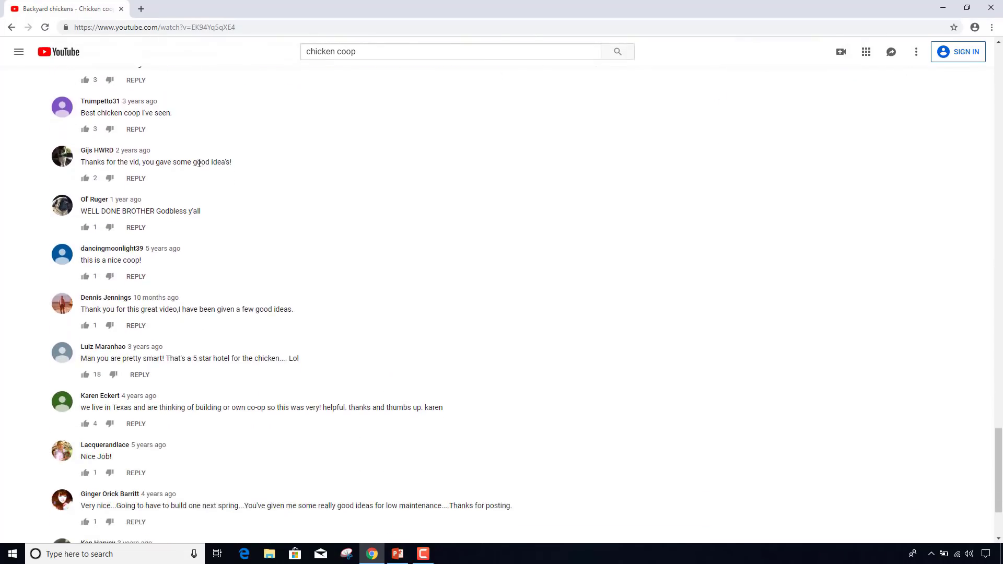
pyautogui.scroll(-12, 199, 167)
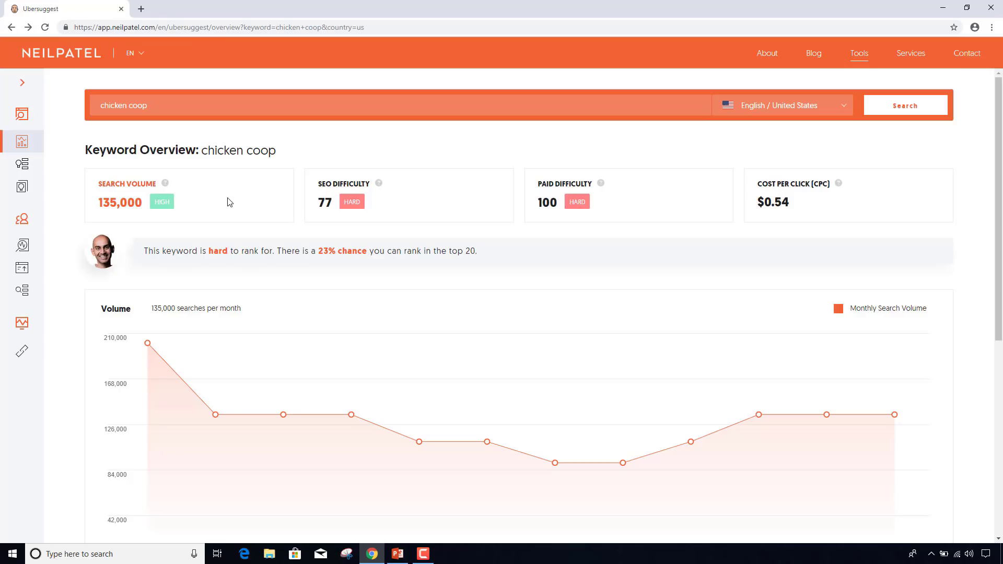
# - Scroll to Keyword Ideas and show all 153 chicken coop keyword ideas
pyautogui.scroll(-7, 229, 202)
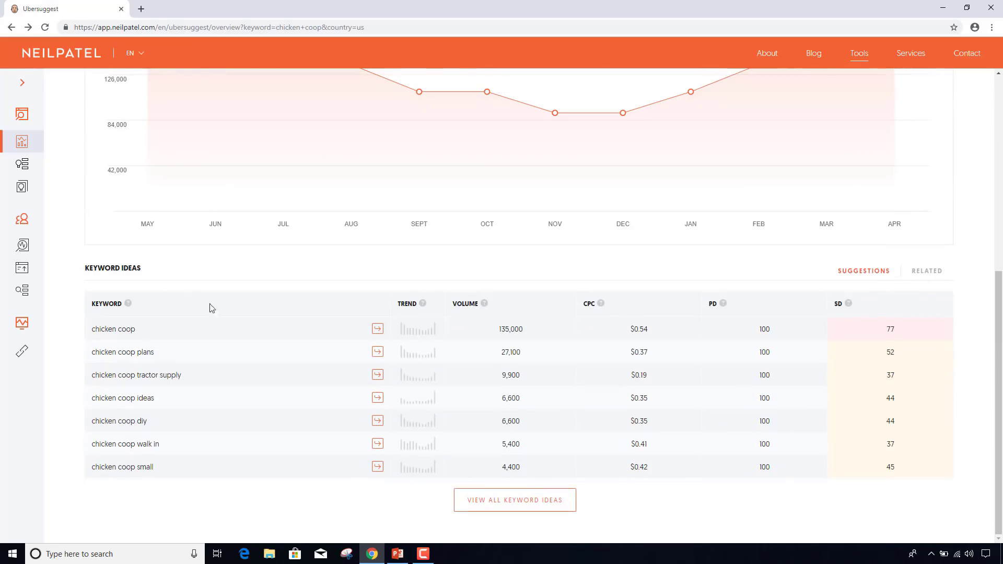
pyautogui.click(550, 511)
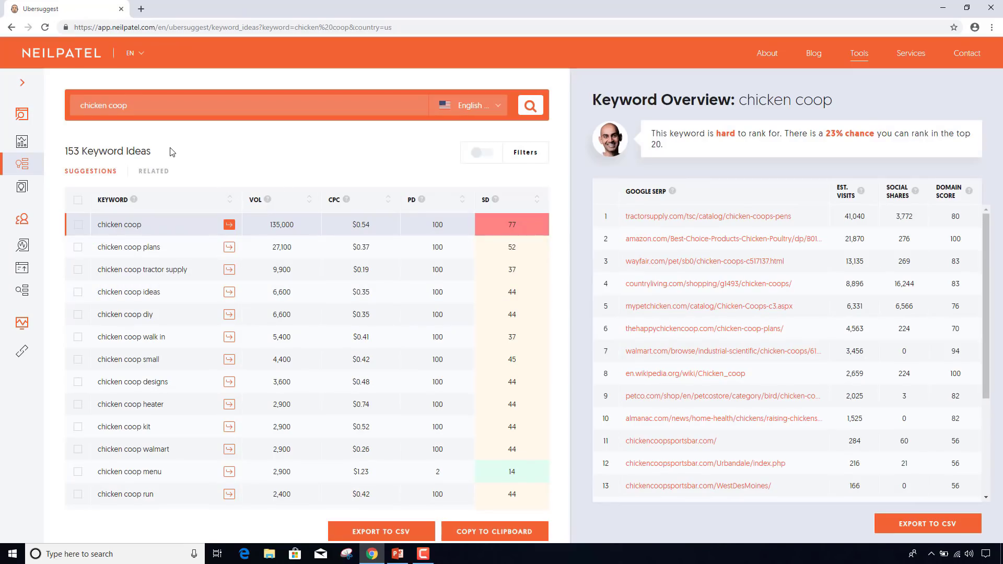
# - Enable keyword filters with minimum search volume 50 and maximum SEO difficulty 40
pyautogui.click(479, 156)
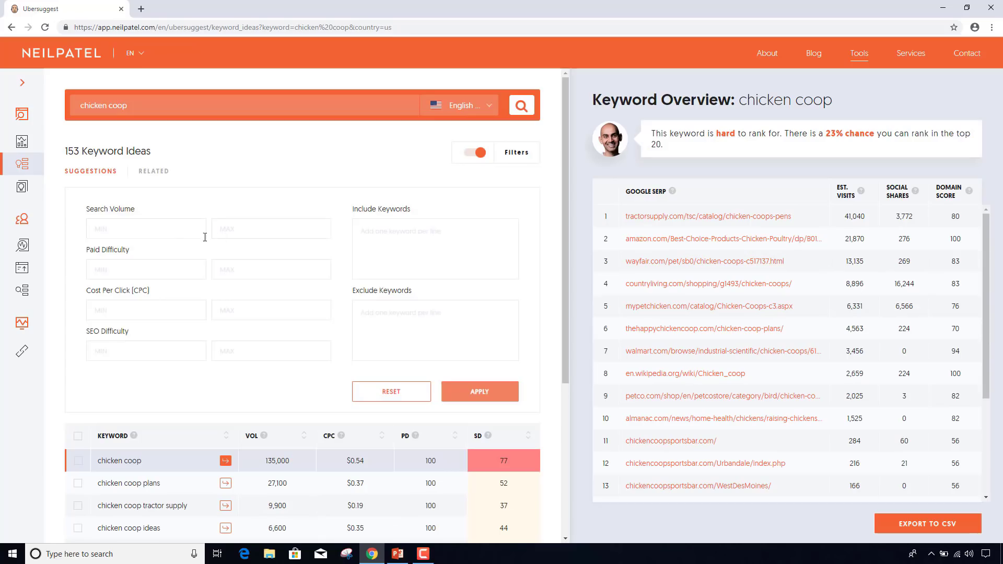
pyautogui.write('100')
pyautogui.press('BackSpace')
pyautogui.press('BackSpace')
pyautogui.write('50')
pyautogui.press('BackSpace')
pyautogui.press('BackSpace')
pyautogui.press('BackSpace')
pyautogui.write('50')
pyautogui.click(265, 351)
pyautogui.write('40')
# - Filter the chicken coop keyword ideas in Ubersuggest and scroll through the 58 results
pyautogui.click(481, 395)
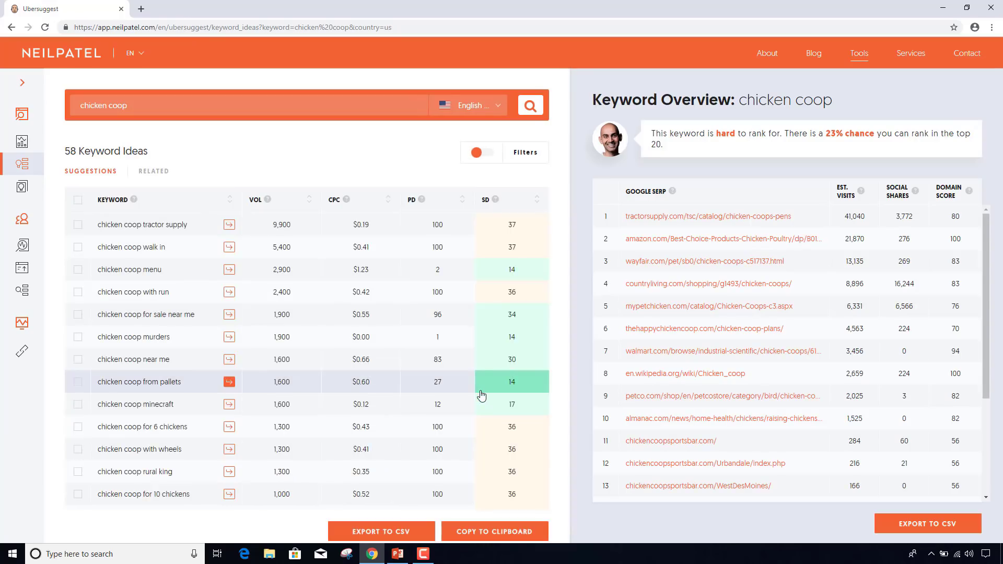
pyautogui.scroll(-3, 323, 286)
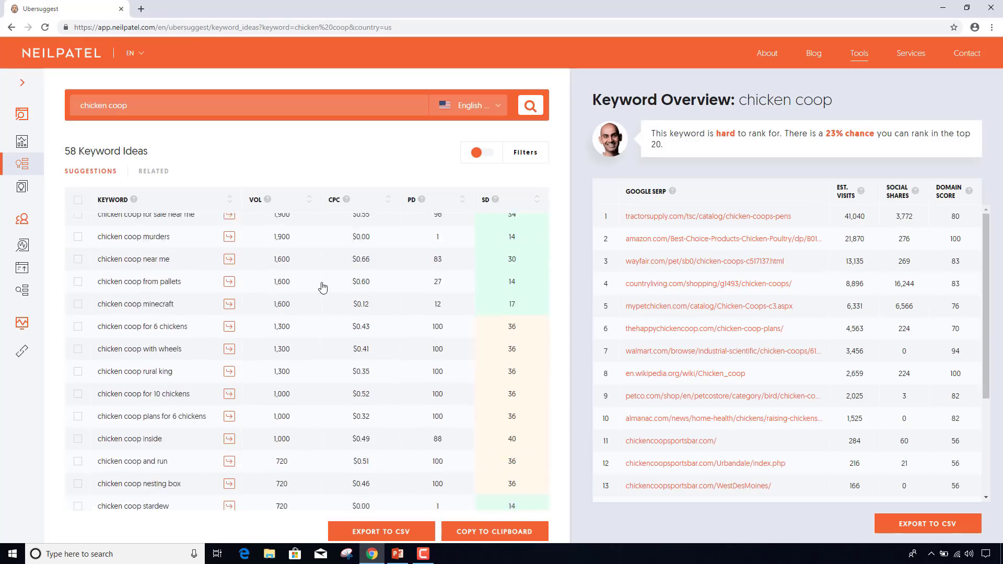
pyautogui.scroll(3, 323, 286)
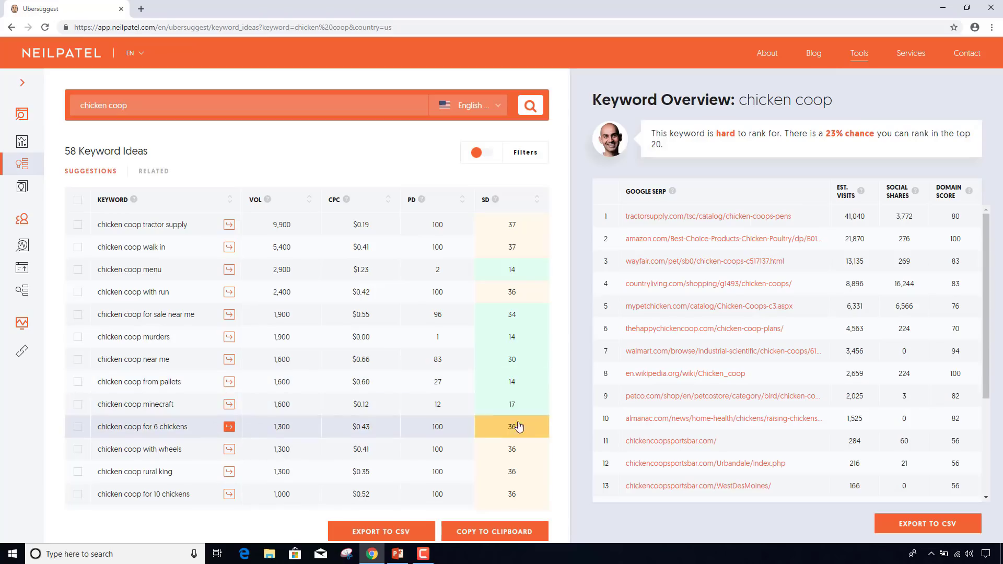
pyautogui.scroll(-1, 437, 413)
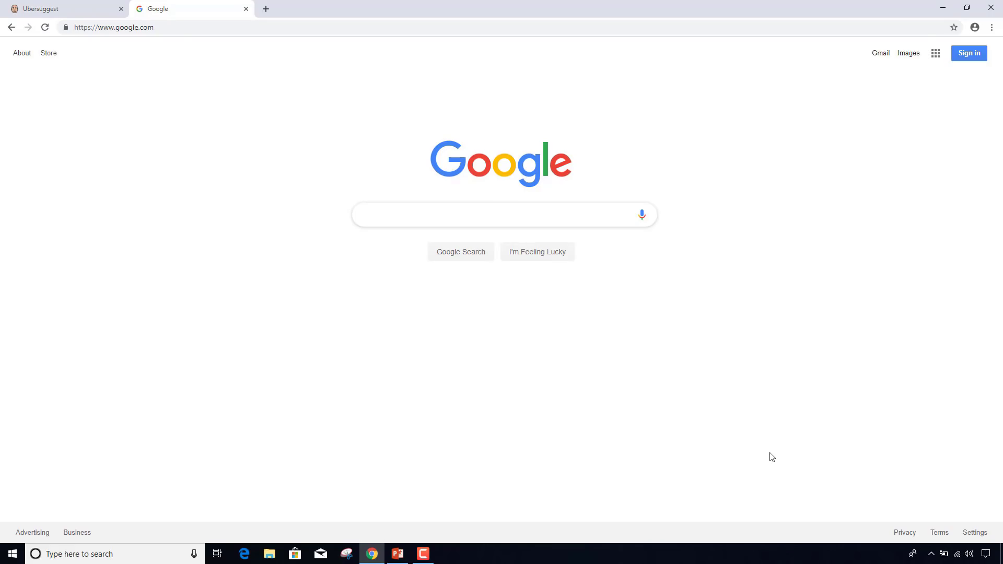
# - Search Google for the exact phrase "chicken coop from pallets"
pyautogui.write('"chicken')
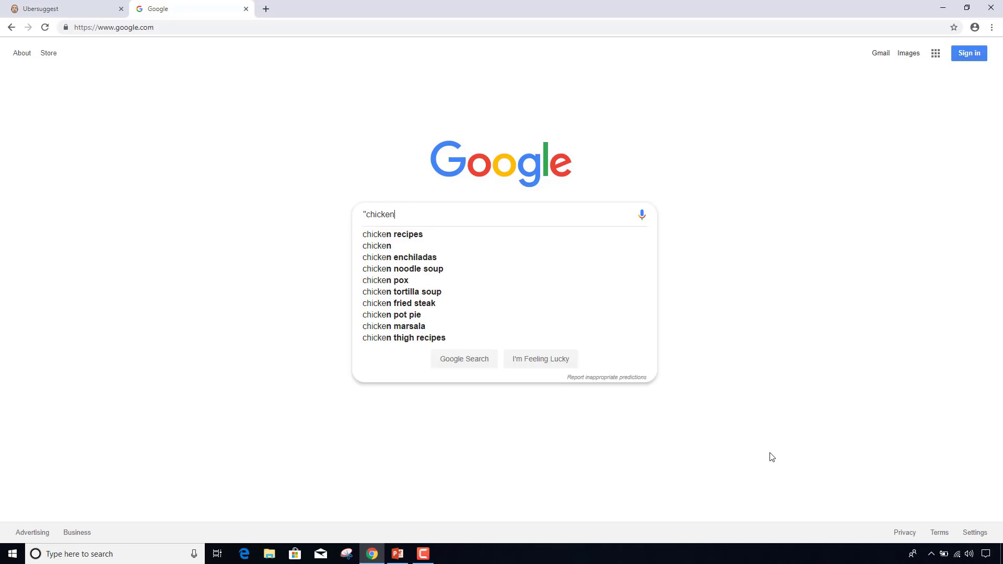
pyautogui.write(' coop')
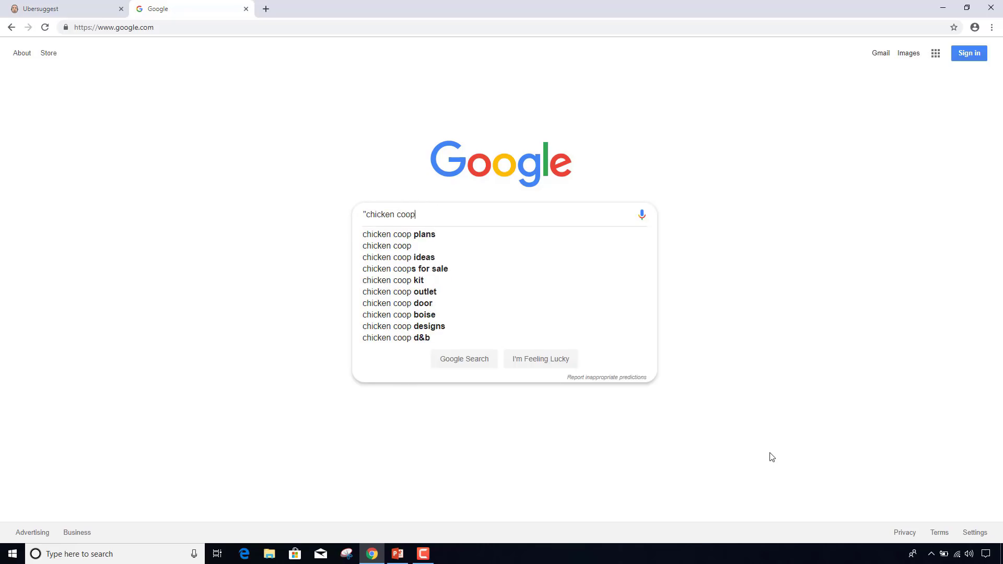
pyautogui.write(' from pallets')
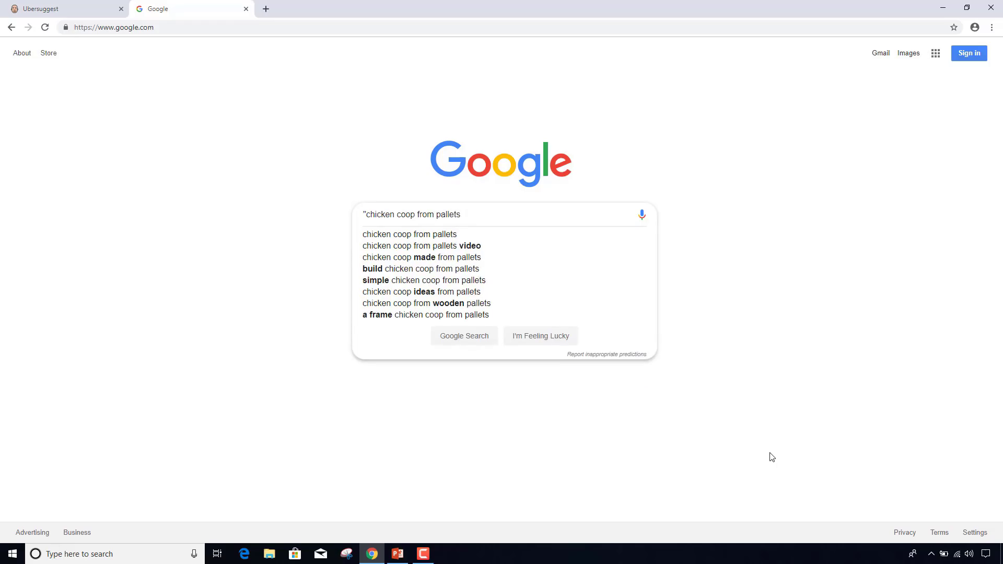
pyautogui.write('"')
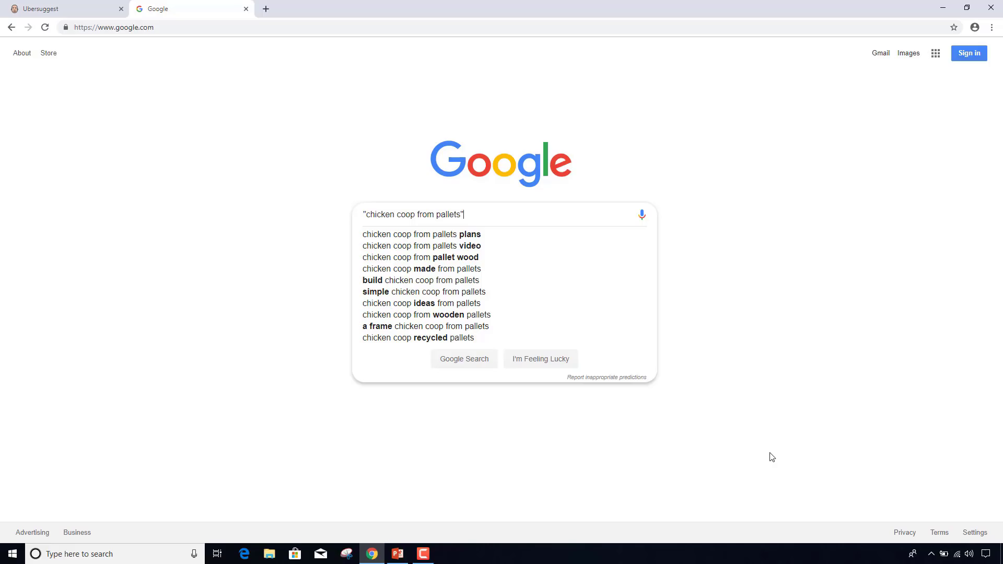
pyautogui.click(484, 364)
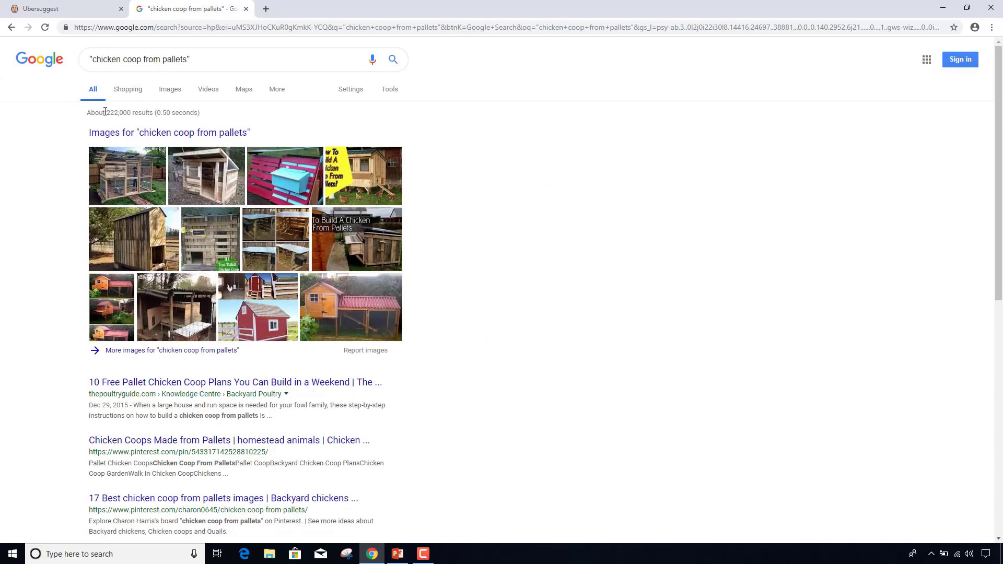
pyautogui.moveTo(96, 112); pyautogui.dragTo(156, 111)
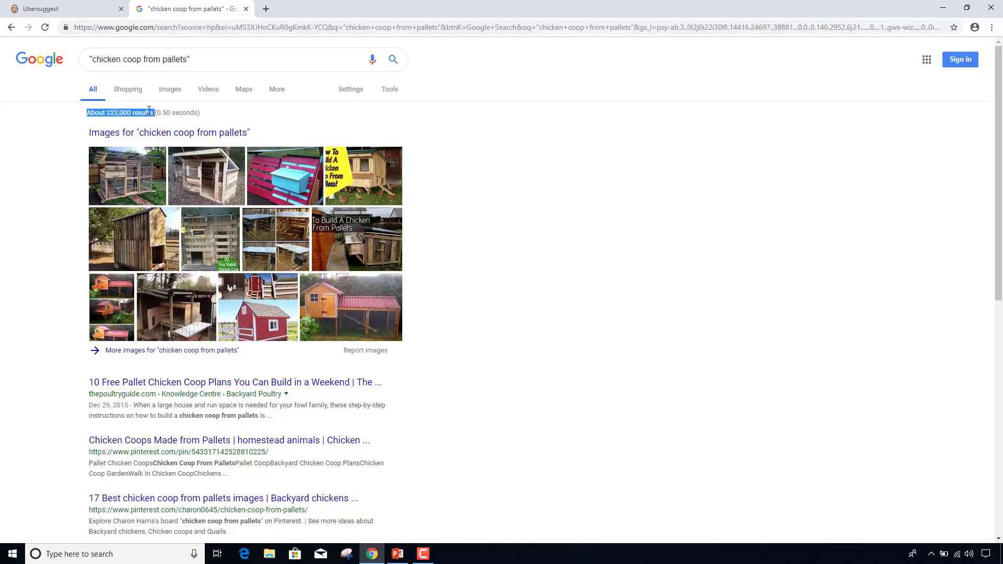
pyautogui.click(219, 58)
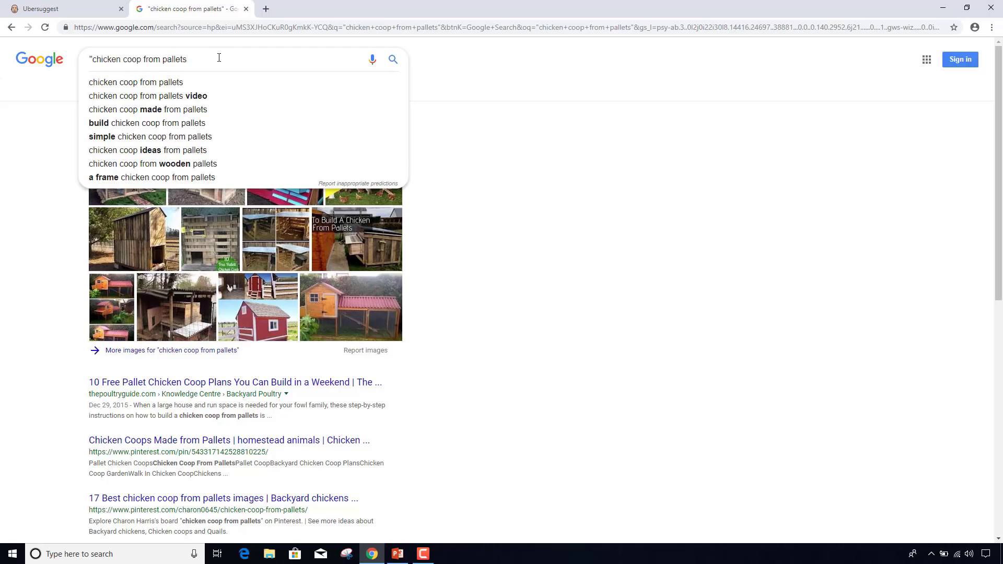
pyautogui.press('Home')
pyautogui.press('Delete')
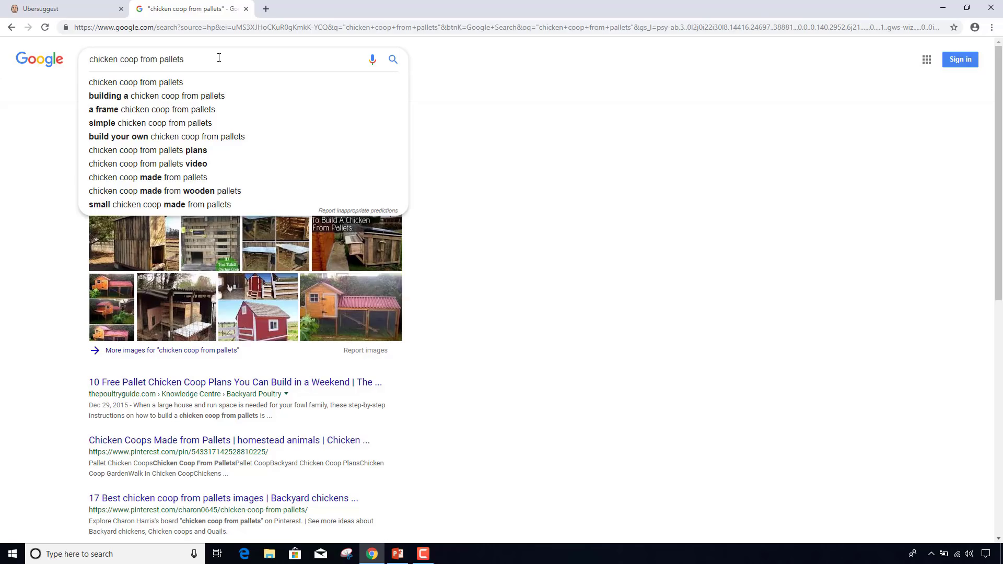
pyautogui.press('Return')
pyautogui.click(11, 27)
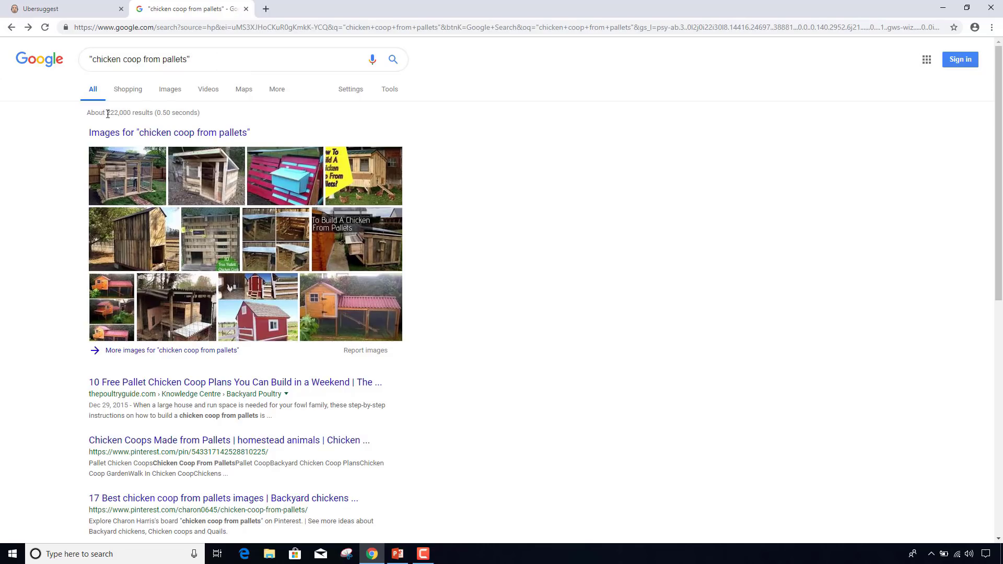
pyautogui.moveTo(107, 114); pyautogui.dragTo(130, 115)
pyautogui.click(44, 6)
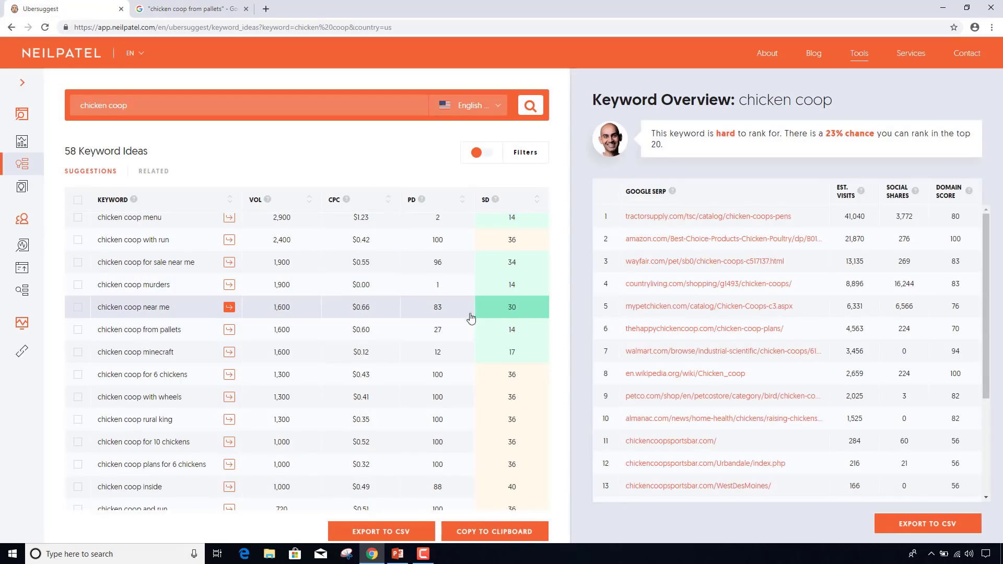
pyautogui.click(194, 11)
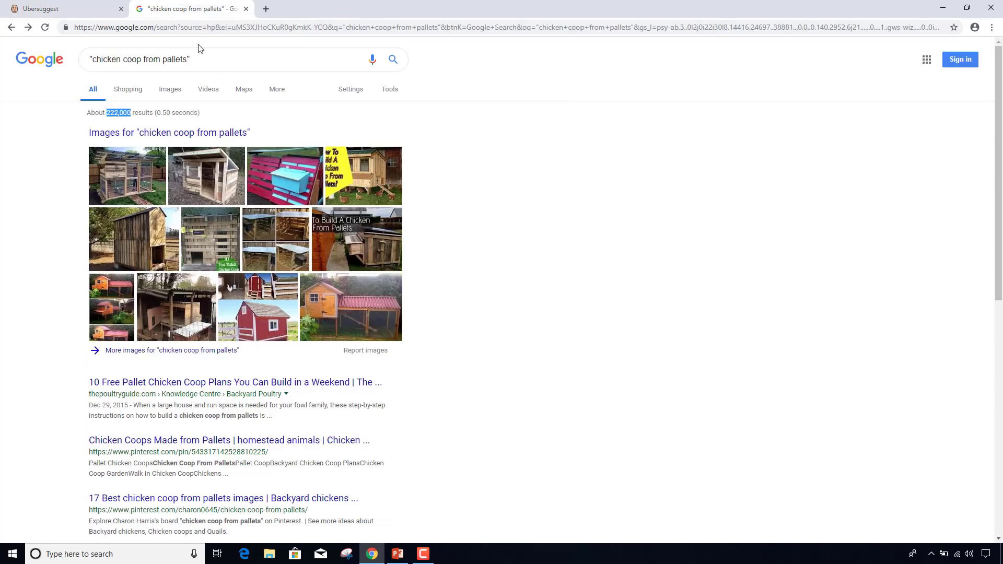
pyautogui.click(78, 9)
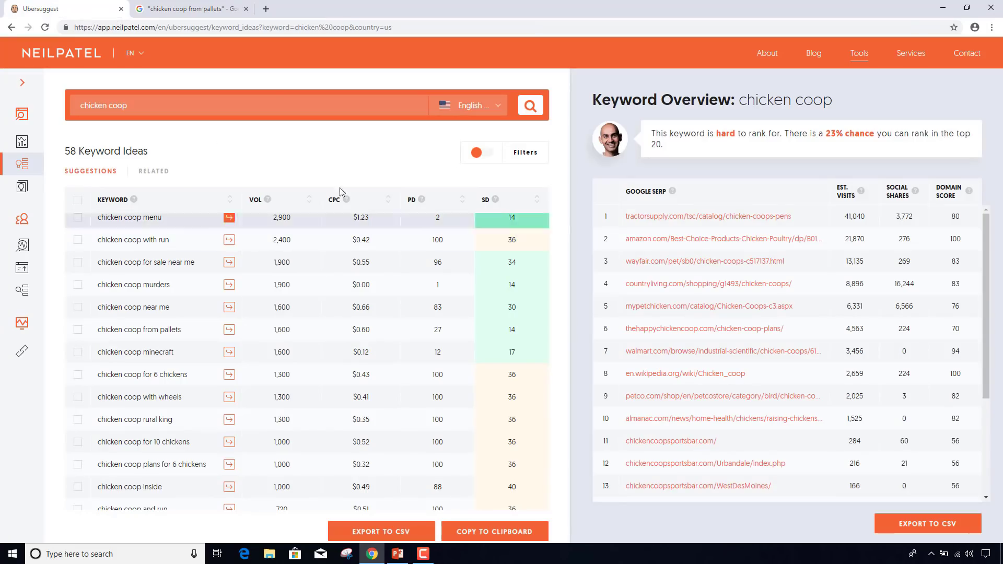
pyautogui.click(190, 15)
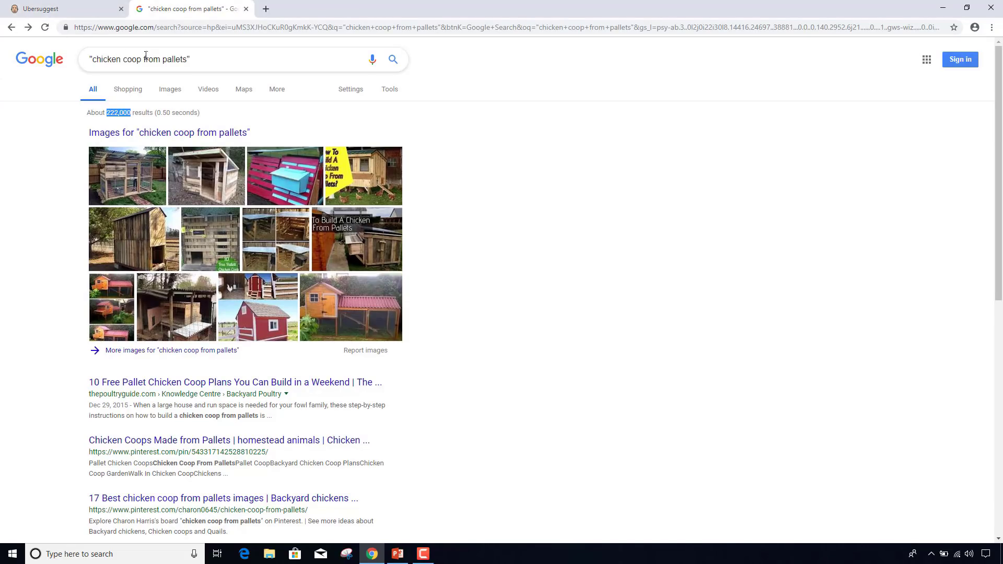
pyautogui.tripleClick(207, 59)
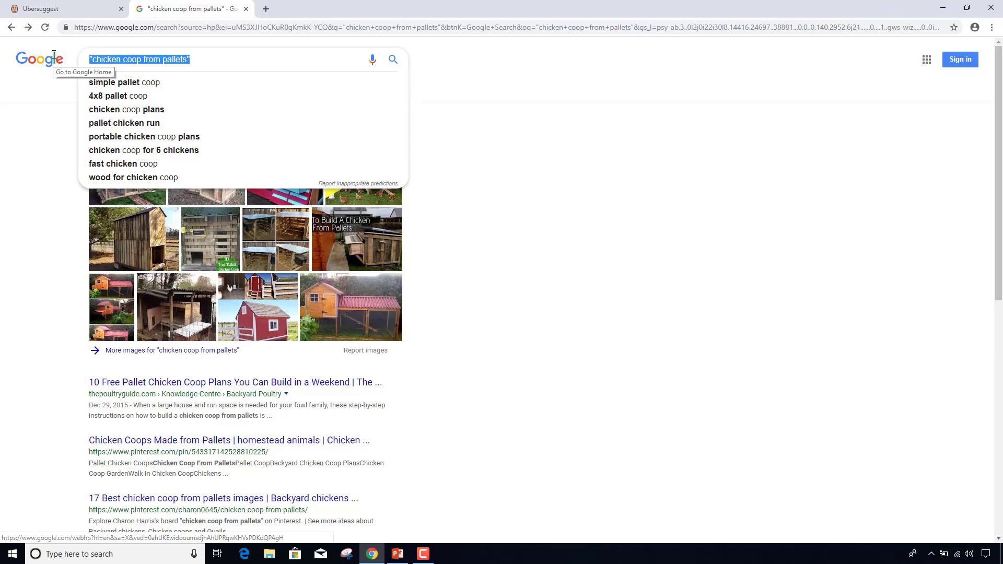
# - Replace the quoted pallets query with chicken coop
pyautogui.write('chic')
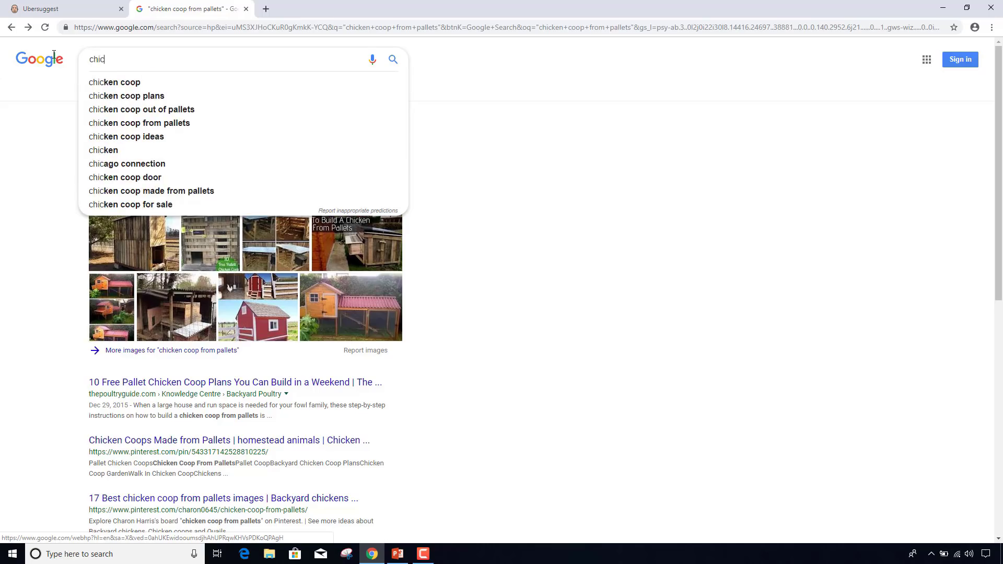
pyautogui.write('ken coop')
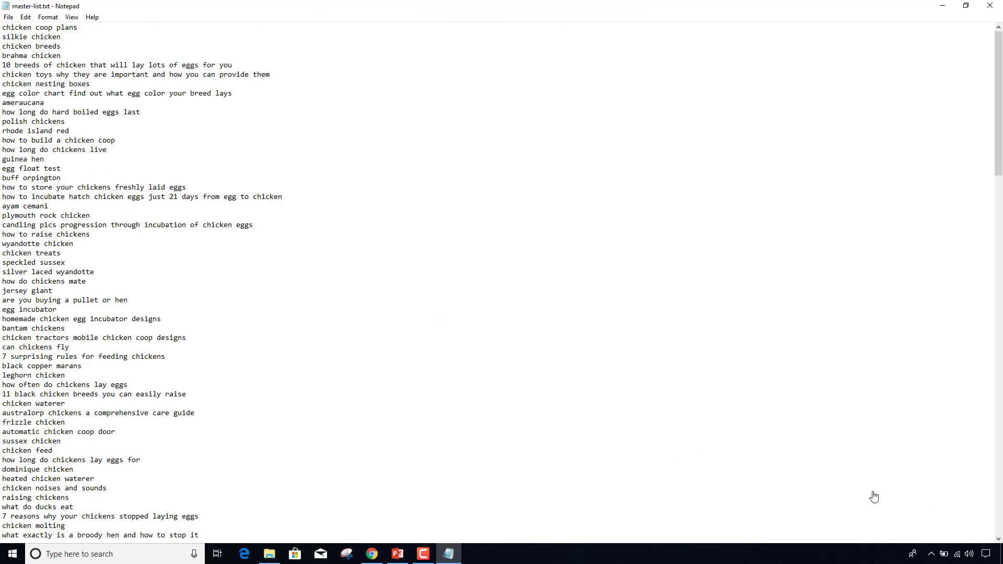
# - Scroll through master-list.txt, then bring the Trello Content Development board forward
pyautogui.scroll(-5, 632, 344)
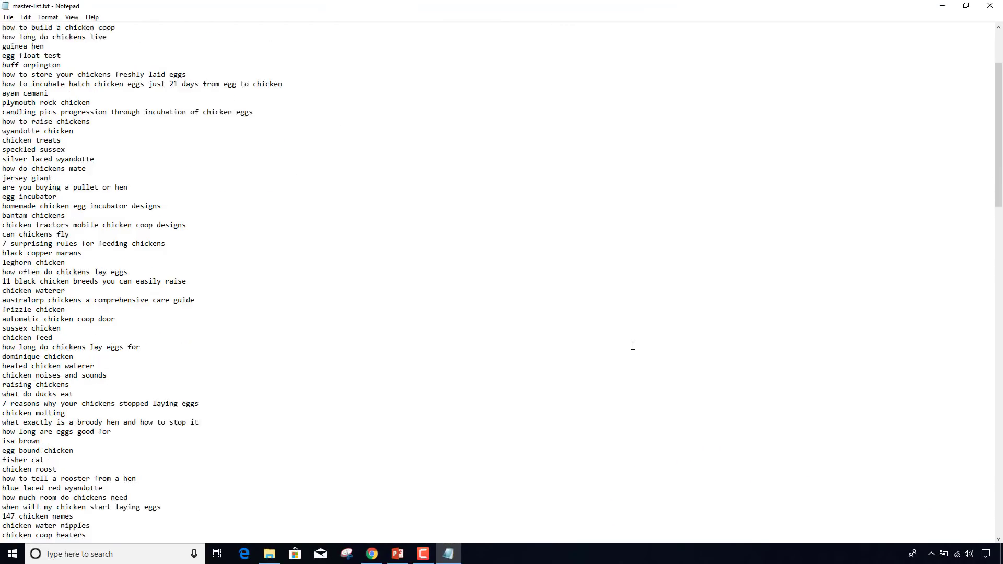
pyautogui.scroll(-8, 632, 346)
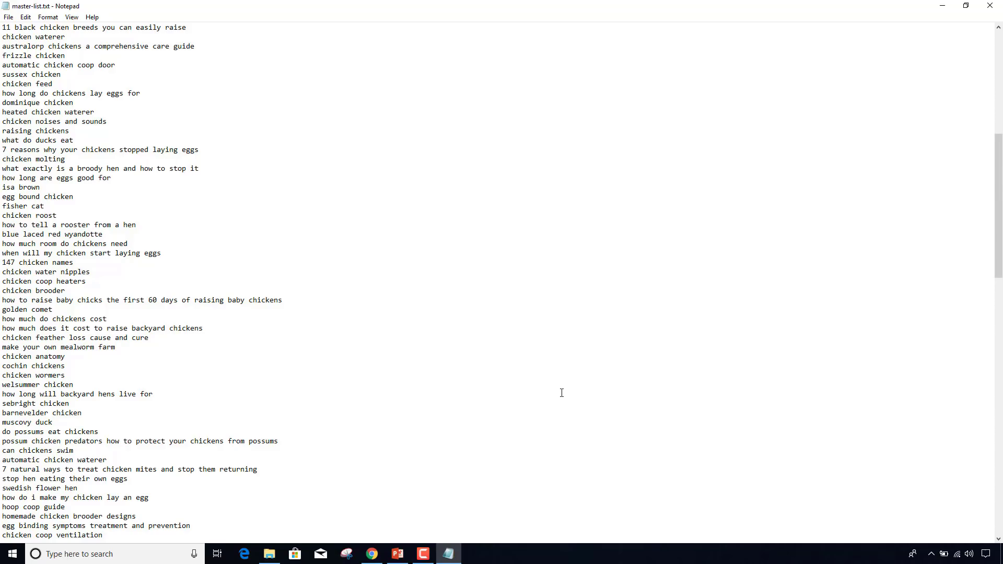
pyautogui.moveTo(372, 559)
pyautogui.click(391, 465)
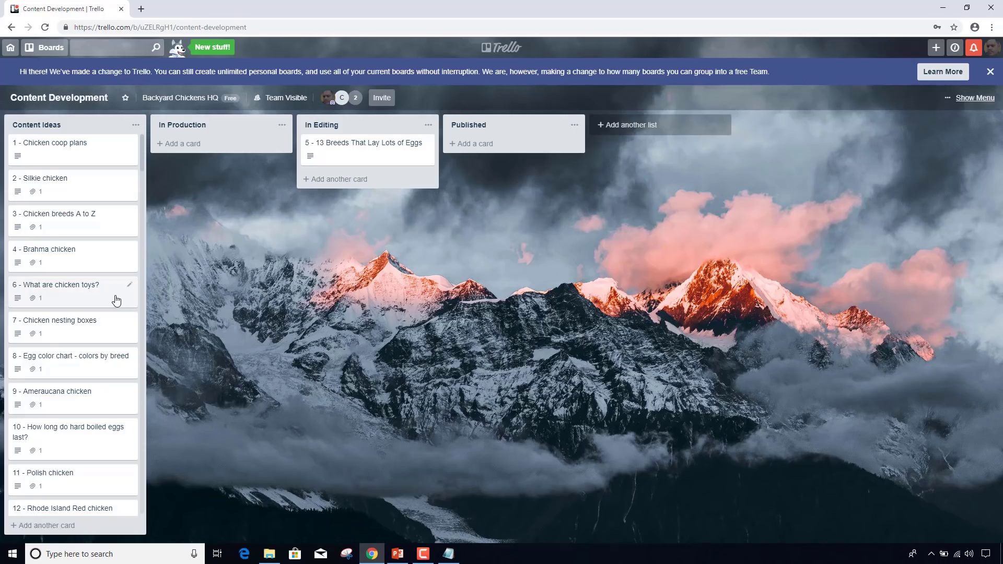
pyautogui.scroll(-6, 116, 300)
pyautogui.scroll(6, 116, 300)
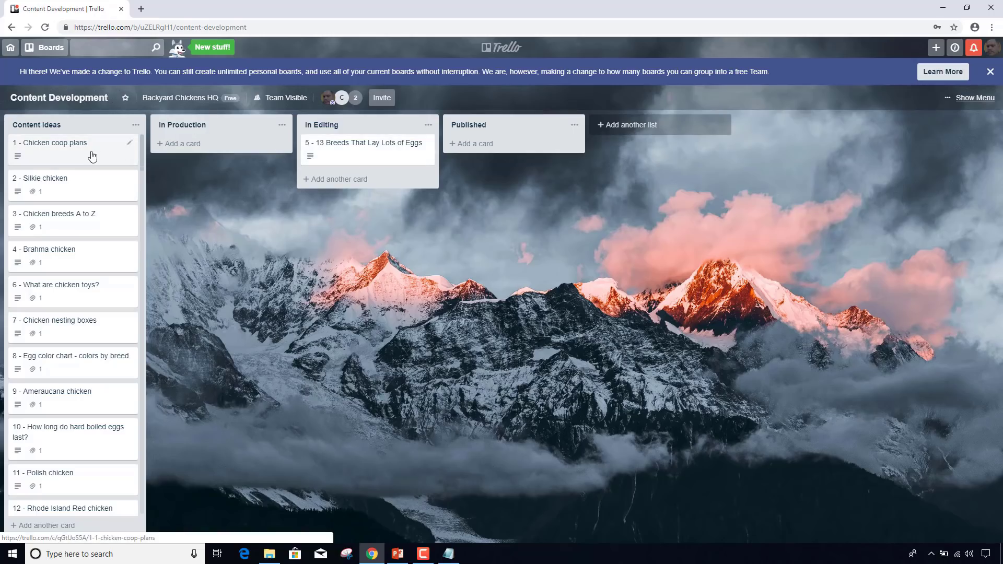
# - Move Chicken coop plans and Silkie chicken to In Production, and 13 Breeds That Lay Lots of Eggs to Published
pyautogui.moveTo(92, 156); pyautogui.dragTo(197, 158)
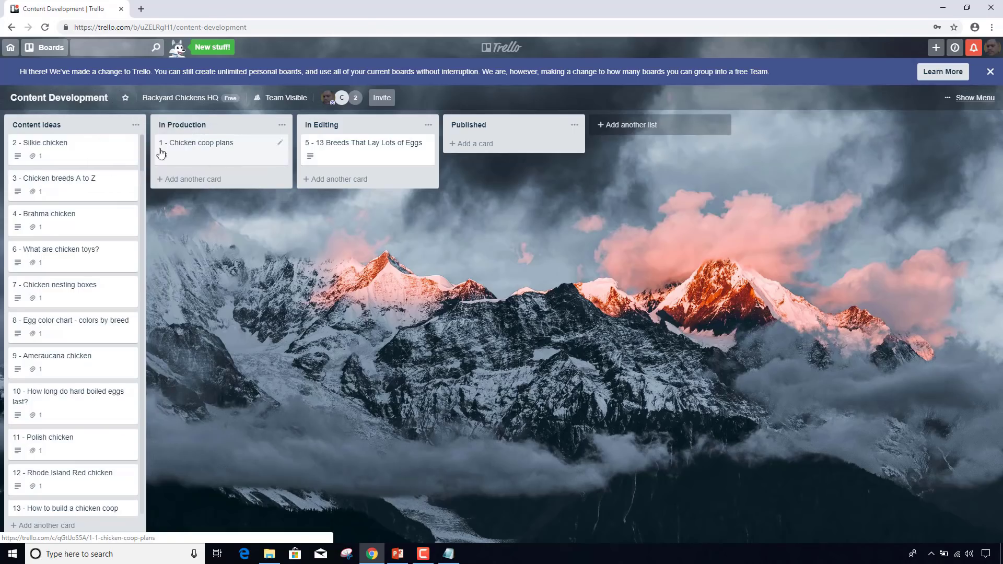
pyautogui.moveTo(74, 143); pyautogui.dragTo(218, 186)
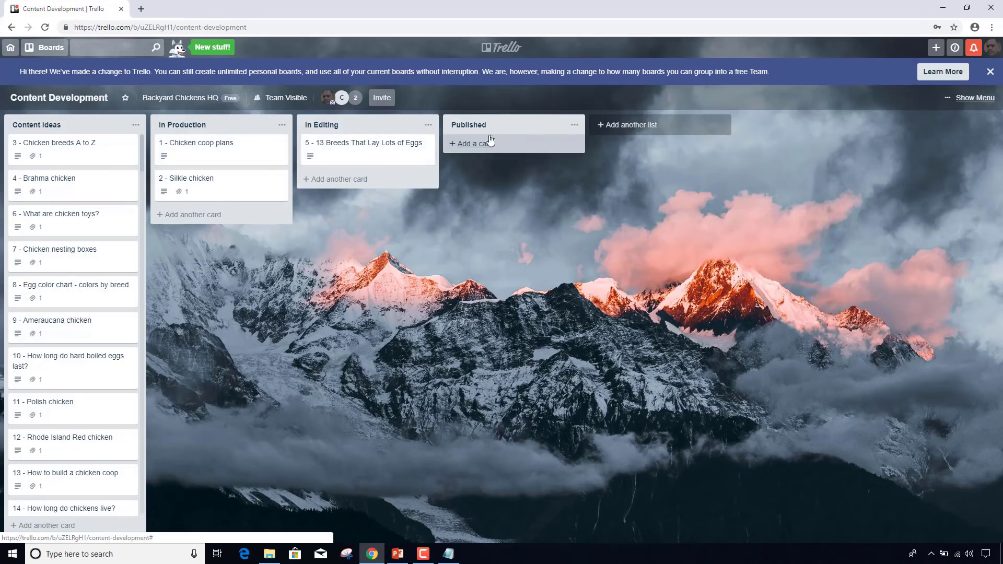
pyautogui.moveTo(360, 155); pyautogui.dragTo(463, 144)
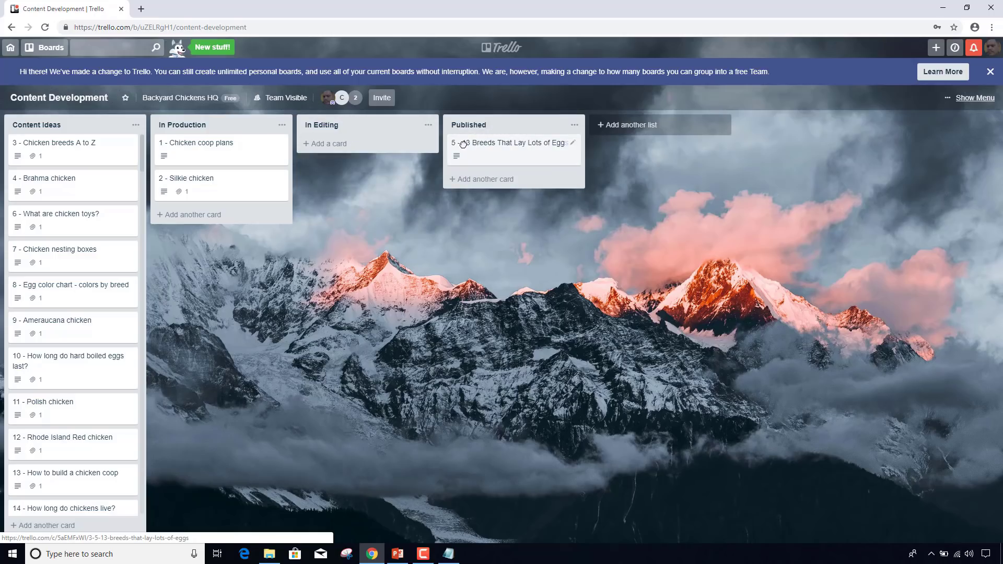
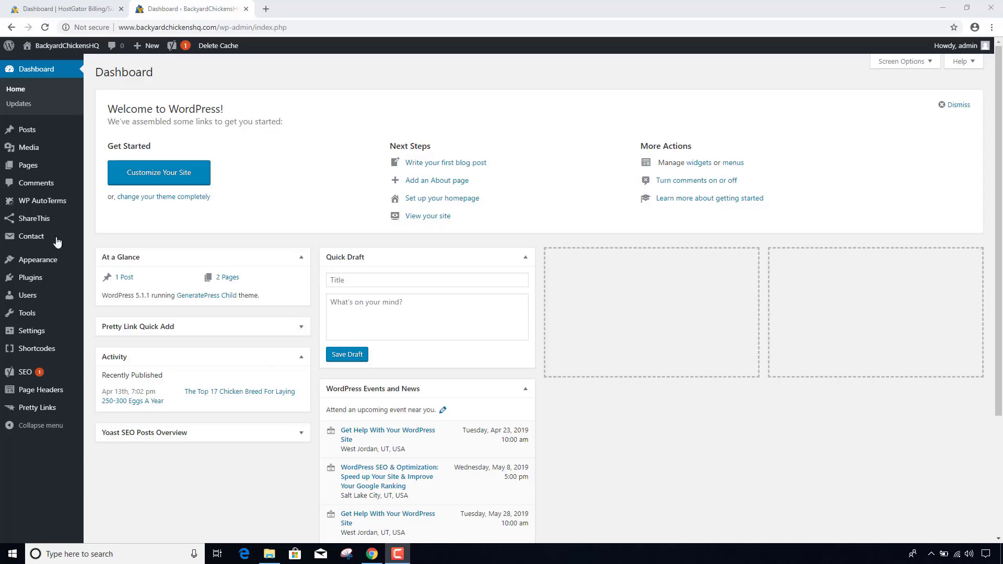
# - Launch the ShareThis wizard from the admin sidebar and choose inline share buttons
pyautogui.click(31, 219)
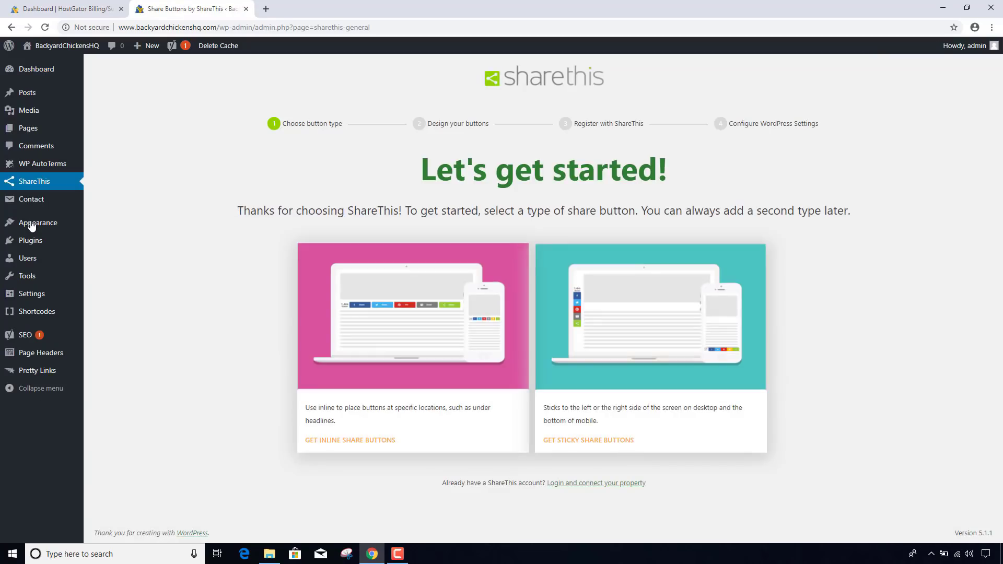
pyautogui.click(375, 445)
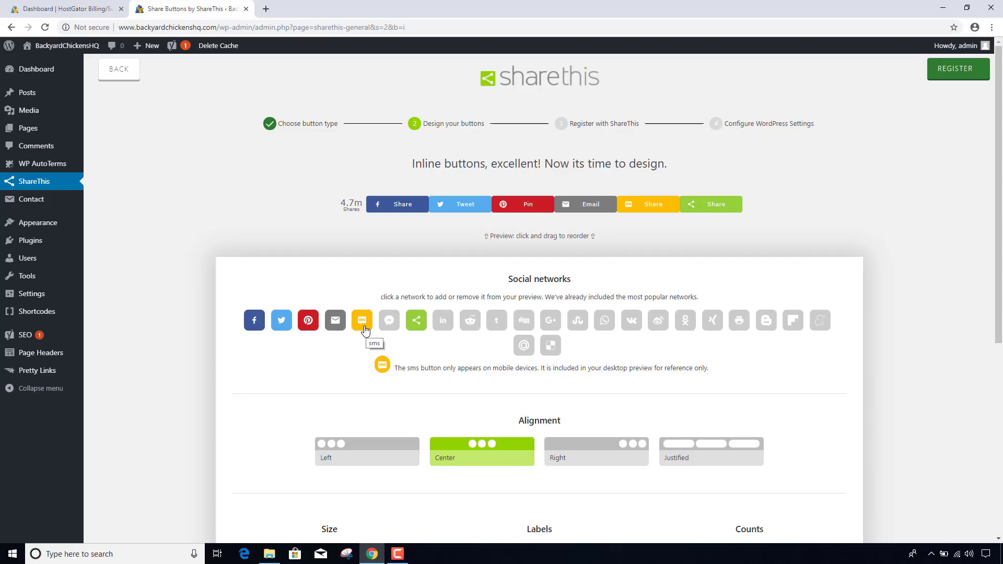
# - Add Messenger and Reddit buttons, ordering them Pinterest, Reddit, Messenger, then Email
pyautogui.click(390, 324)
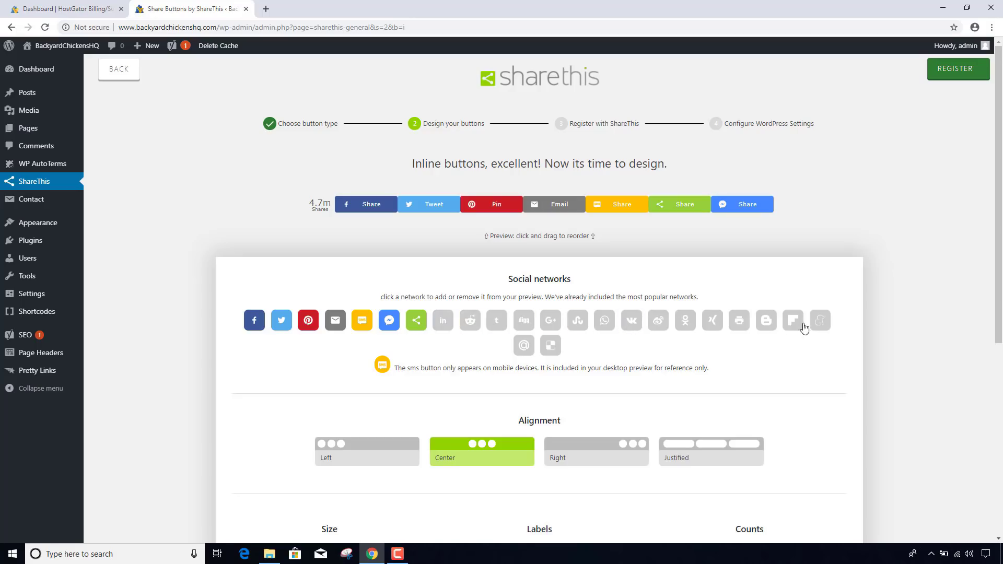
pyautogui.click(472, 327)
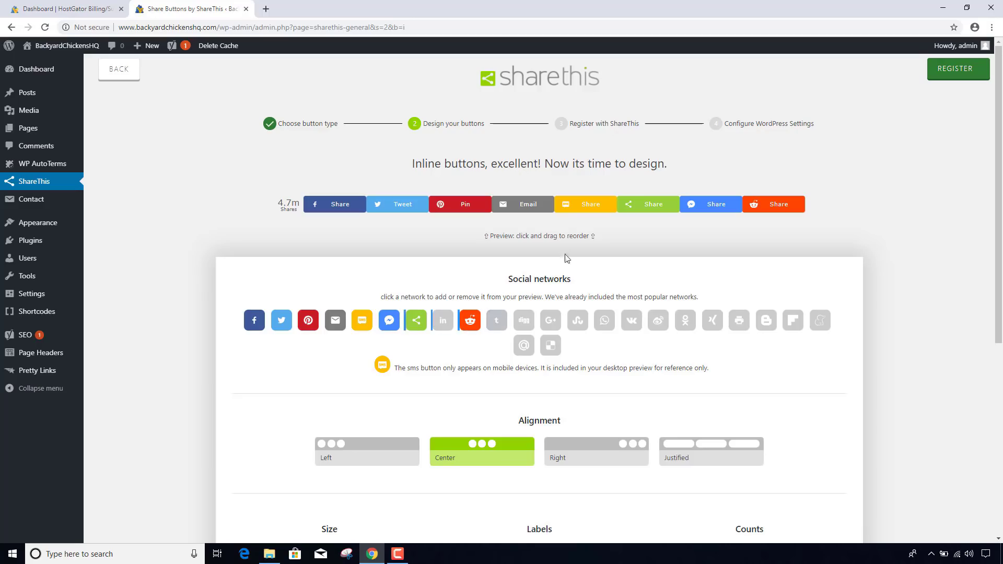
pyautogui.moveTo(769, 212); pyautogui.dragTo(529, 208)
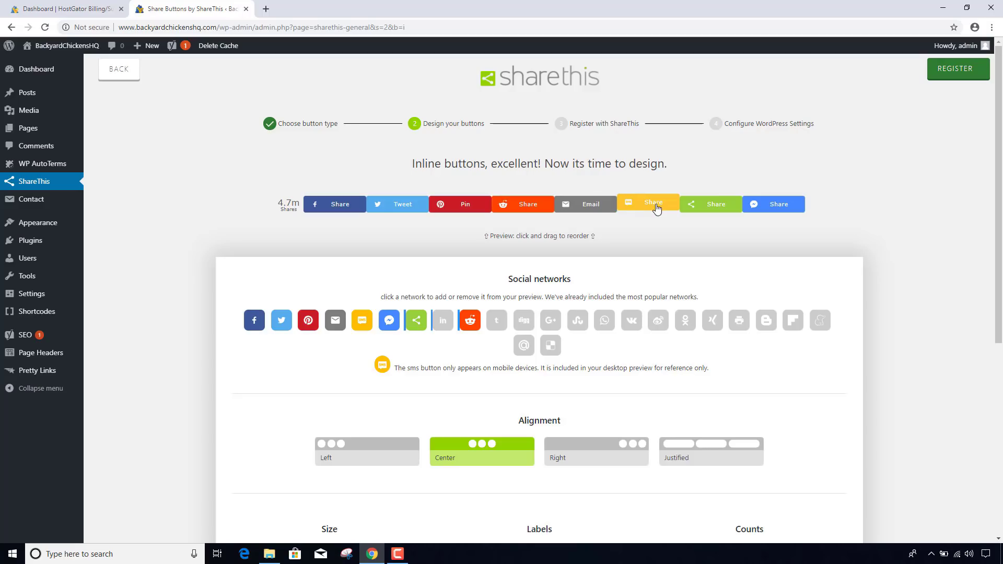
pyautogui.moveTo(775, 205); pyautogui.dragTo(591, 206)
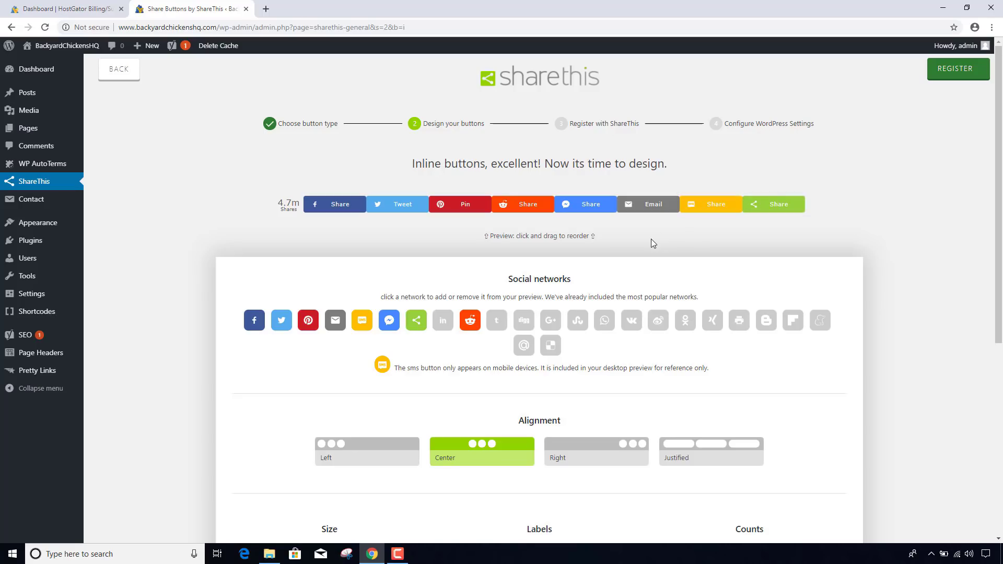
pyautogui.scroll(-2, 652, 241)
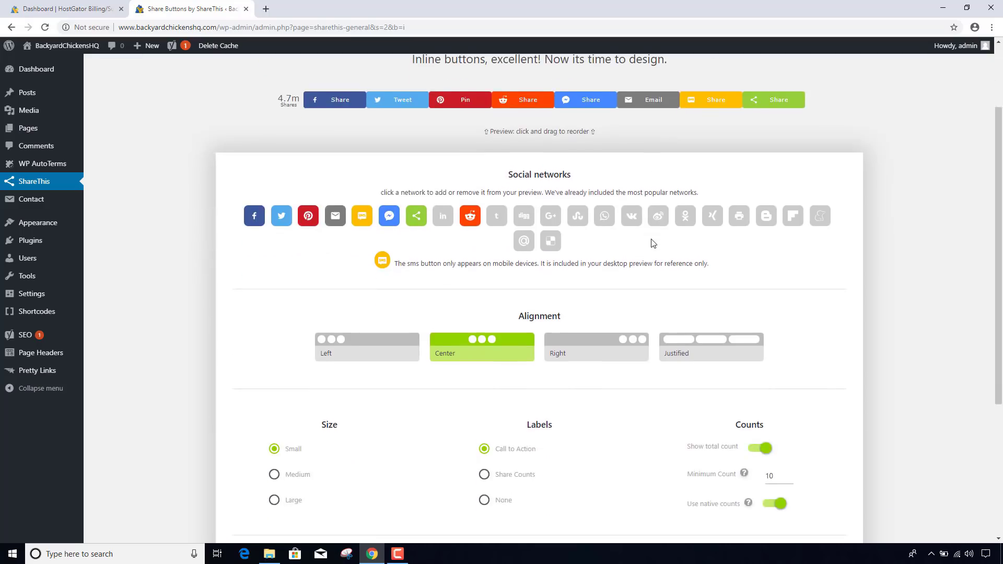
pyautogui.scroll(-2, 652, 241)
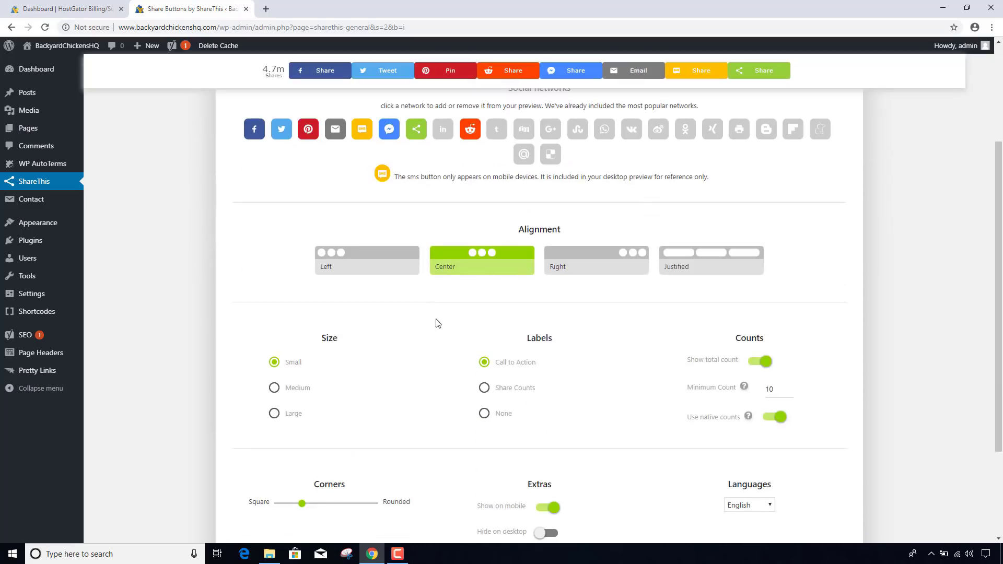
pyautogui.scroll(-1, 436, 323)
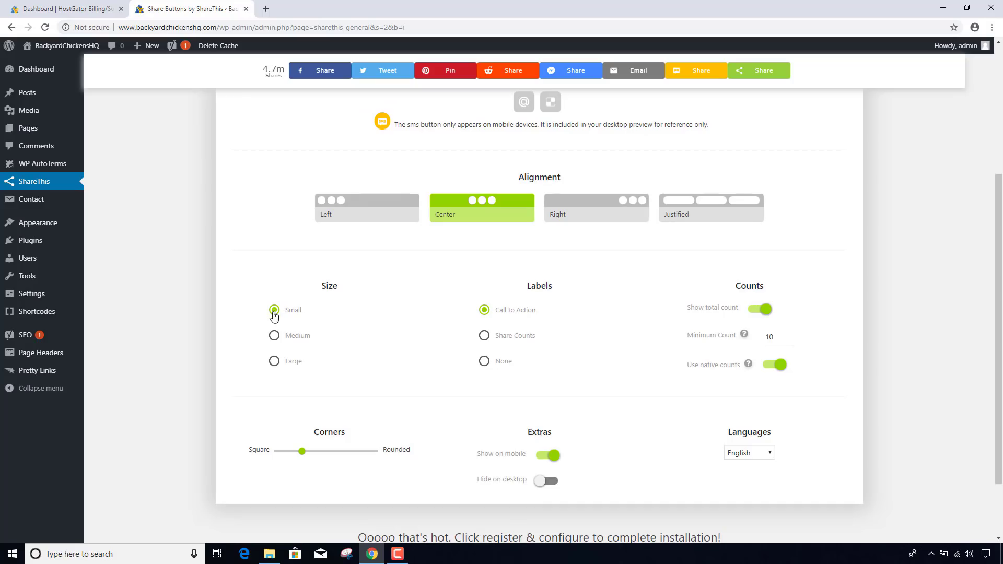
pyautogui.click(274, 335)
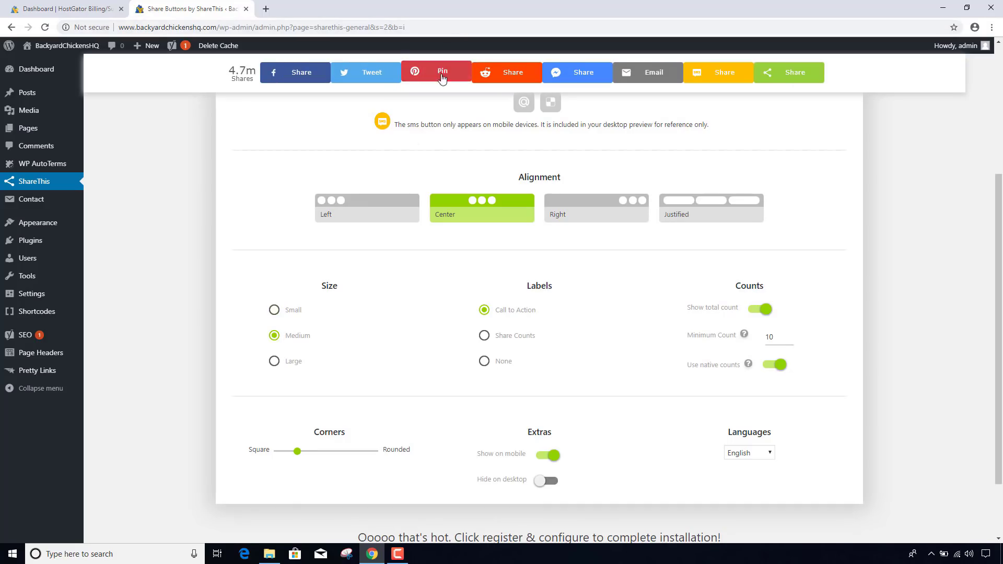
pyautogui.click(274, 361)
pyautogui.click(275, 311)
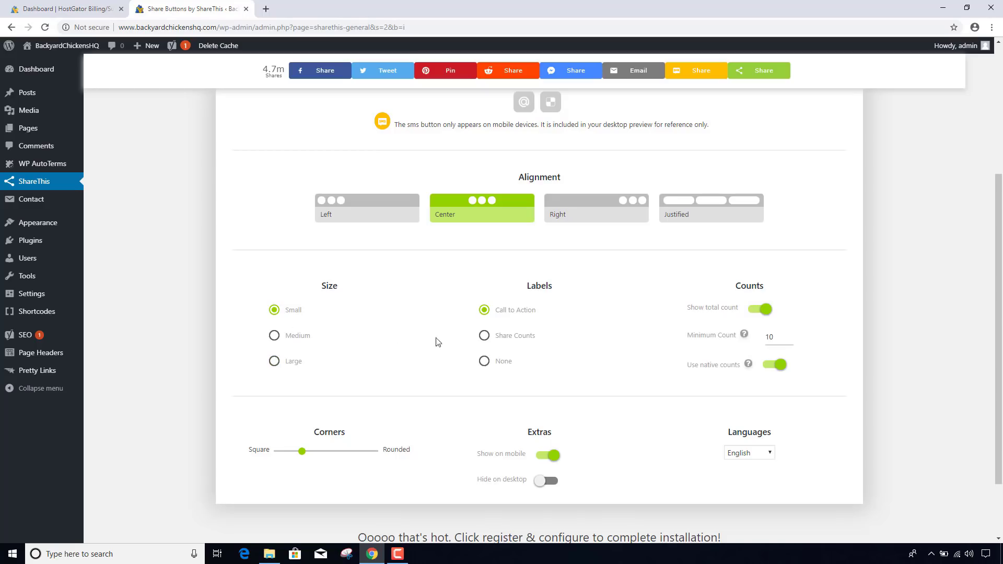
pyautogui.click(485, 336)
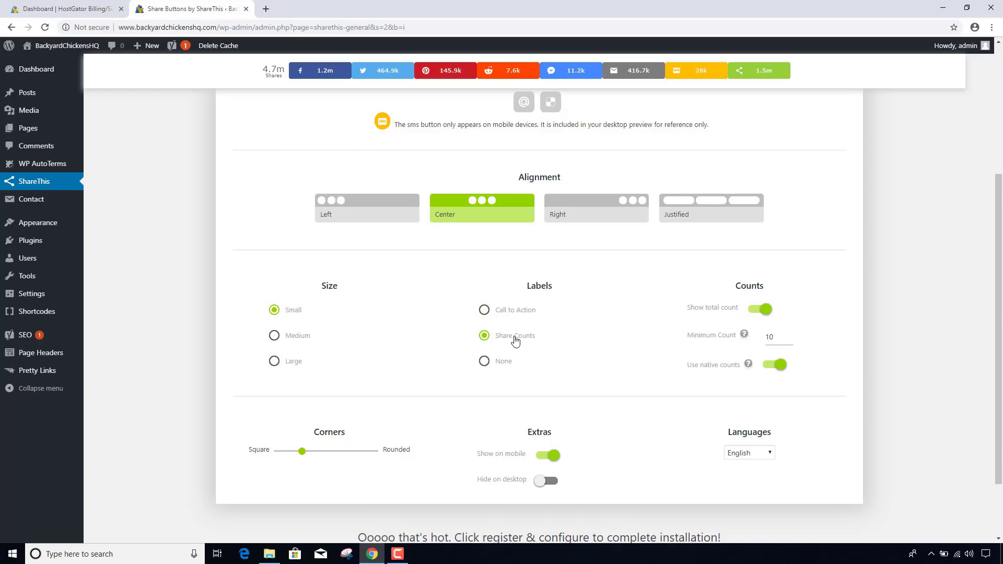
pyautogui.click(484, 311)
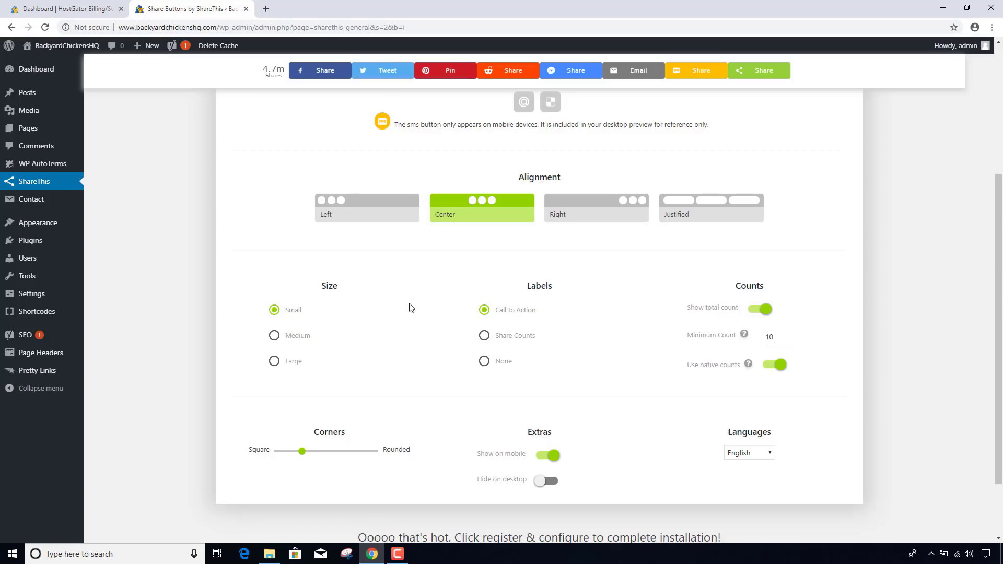
pyautogui.click(485, 361)
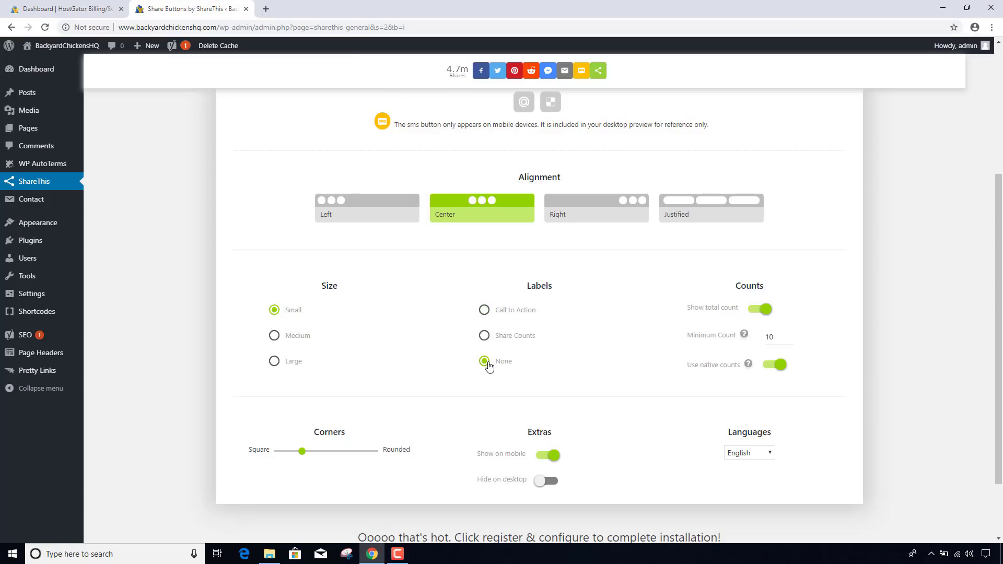
pyautogui.click(485, 311)
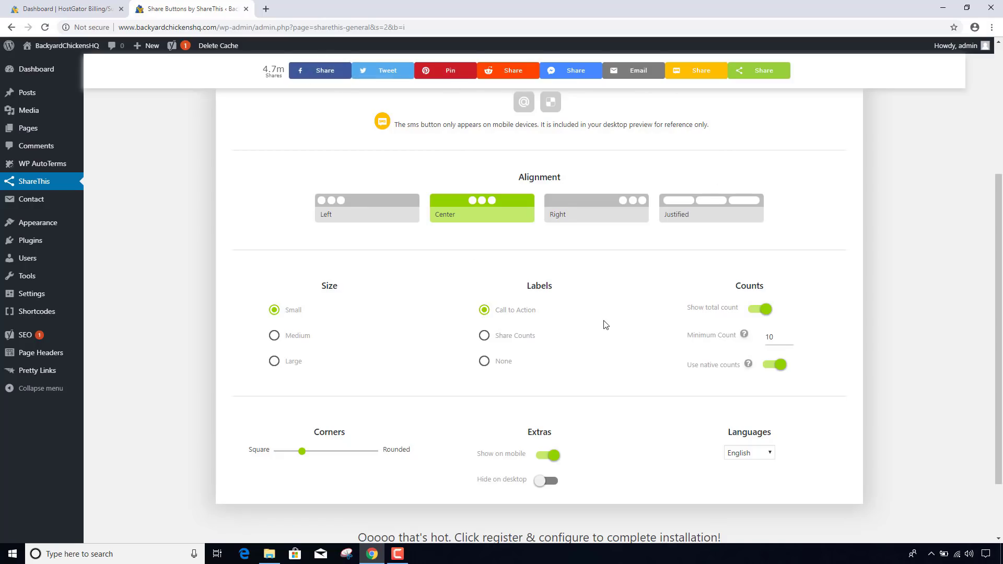
pyautogui.scroll(-2, 604, 324)
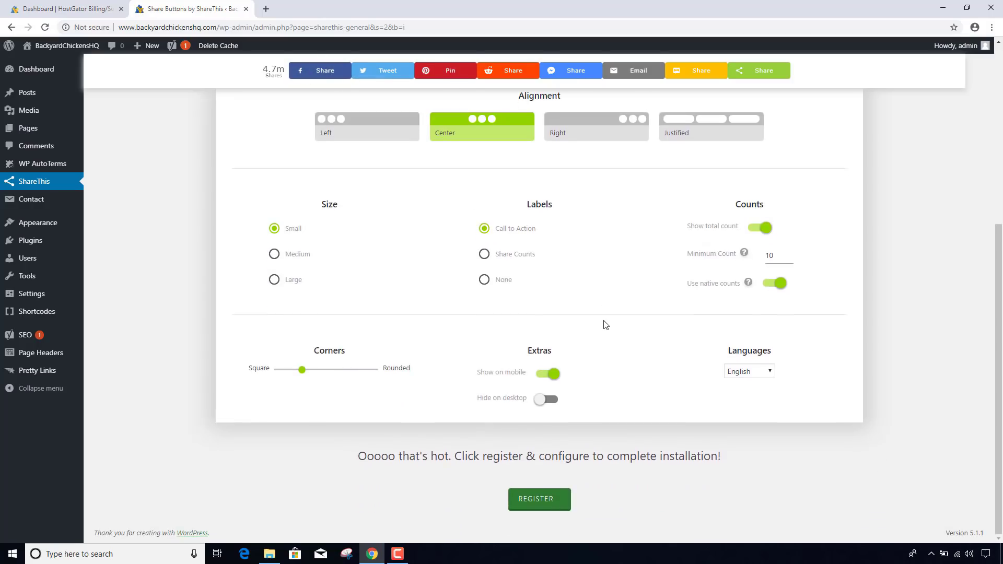
# - Register the inline button design to reach the ShareThis Share Buttons settings
pyautogui.click(536, 499)
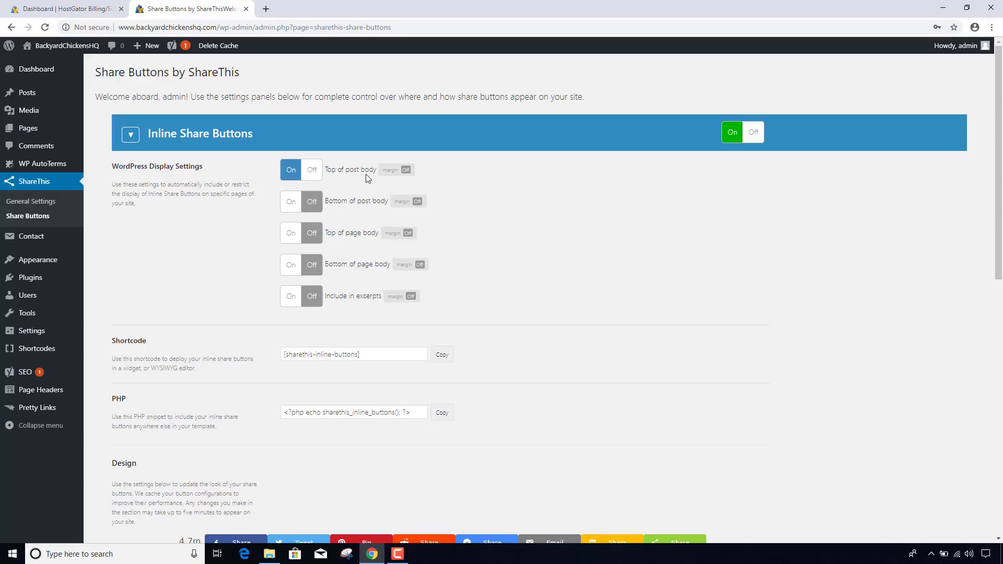
# - Turn on 'Bottom of post body' for inline buttons and save with Update
pyautogui.click(295, 209)
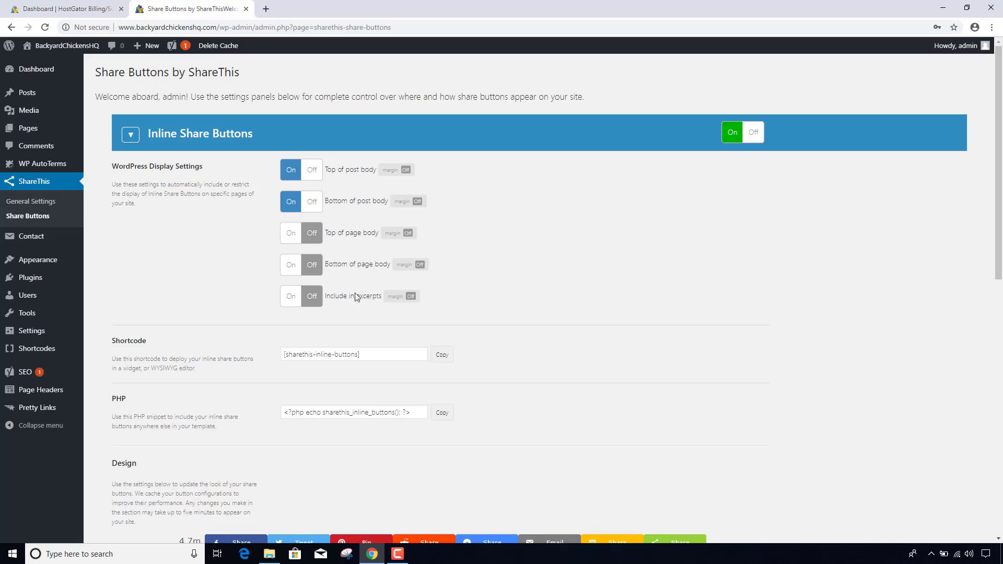
pyautogui.scroll(-1, 386, 307)
pyautogui.moveTo(386, 307); pyautogui.dragTo(250, 308)
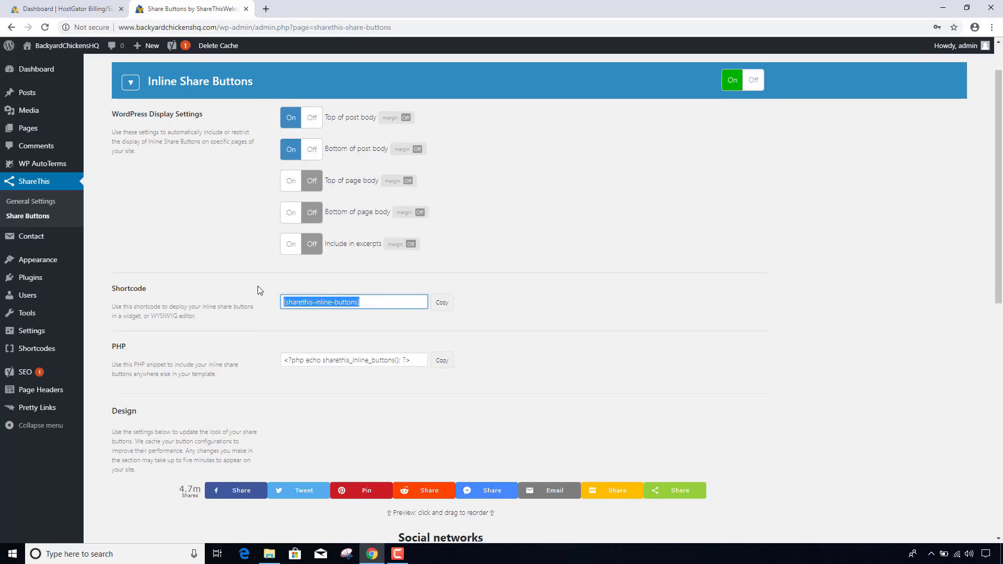
pyautogui.scroll(-6, 258, 287)
pyautogui.scroll(-4, 259, 291)
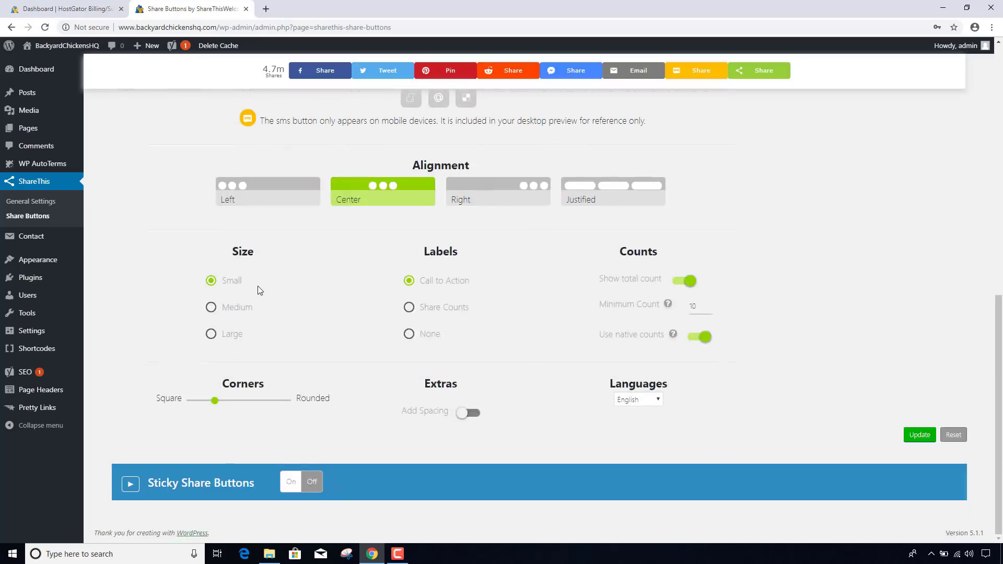
pyautogui.click(921, 435)
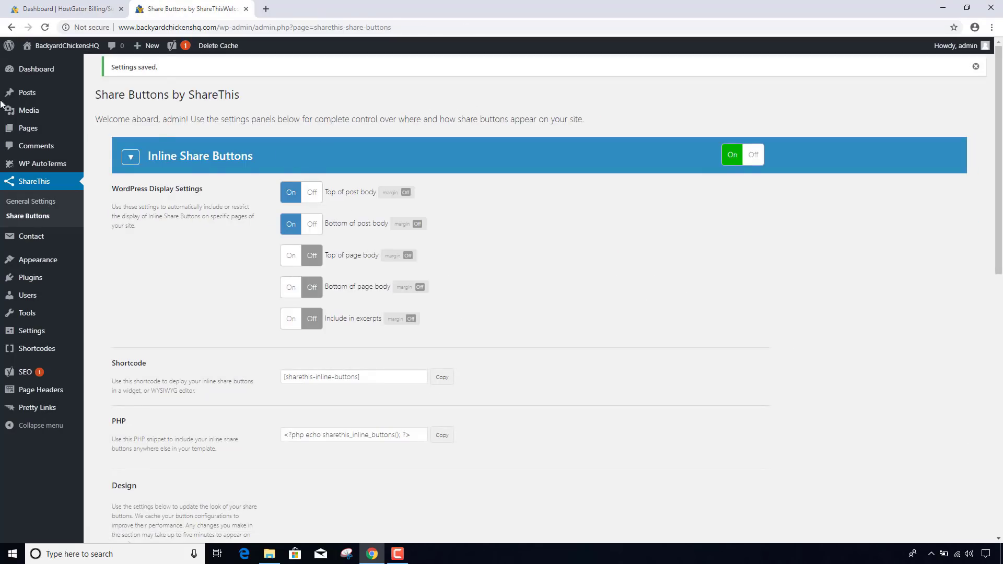
# - From All Posts, open the chicken breeds post in a new tab and view it
pyautogui.moveTo(29, 95)
pyautogui.click(102, 97)
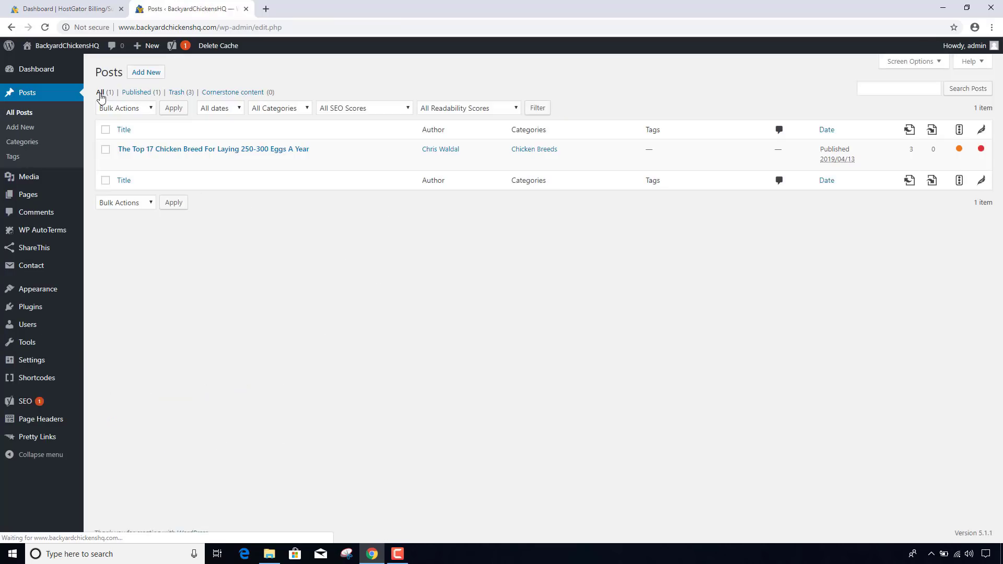
pyautogui.moveTo(137, 161)
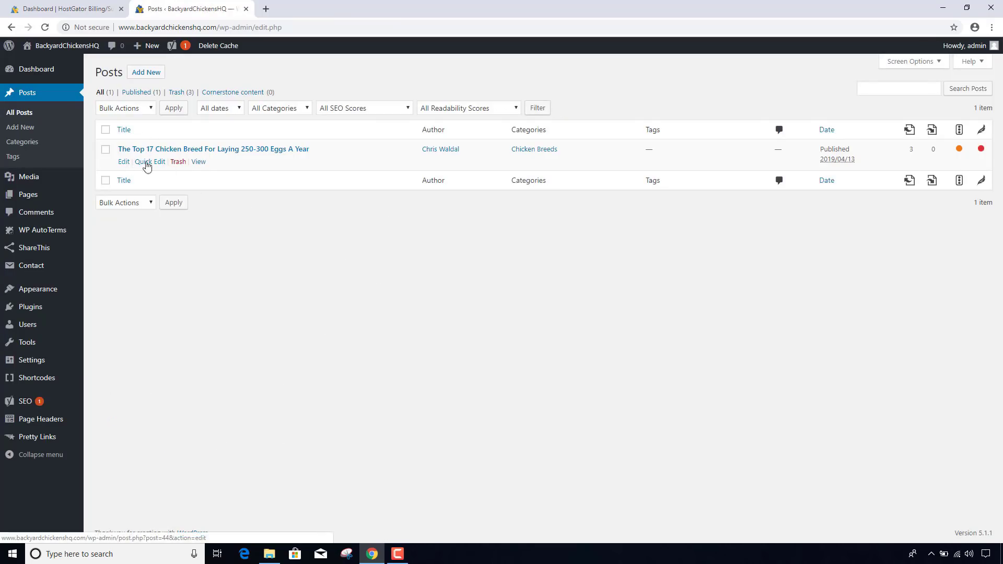
pyautogui.middleClick(199, 161)
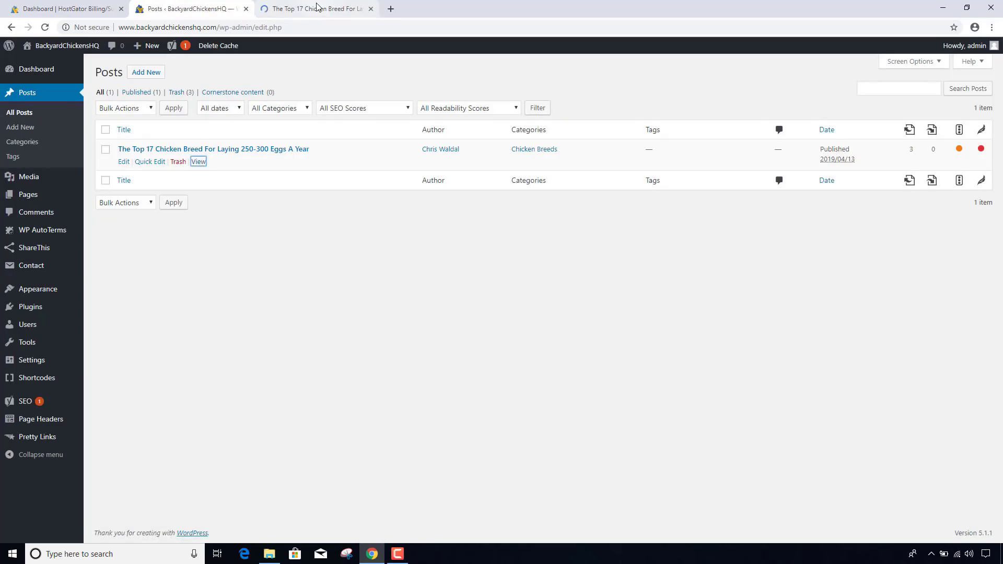
pyautogui.click(317, 7)
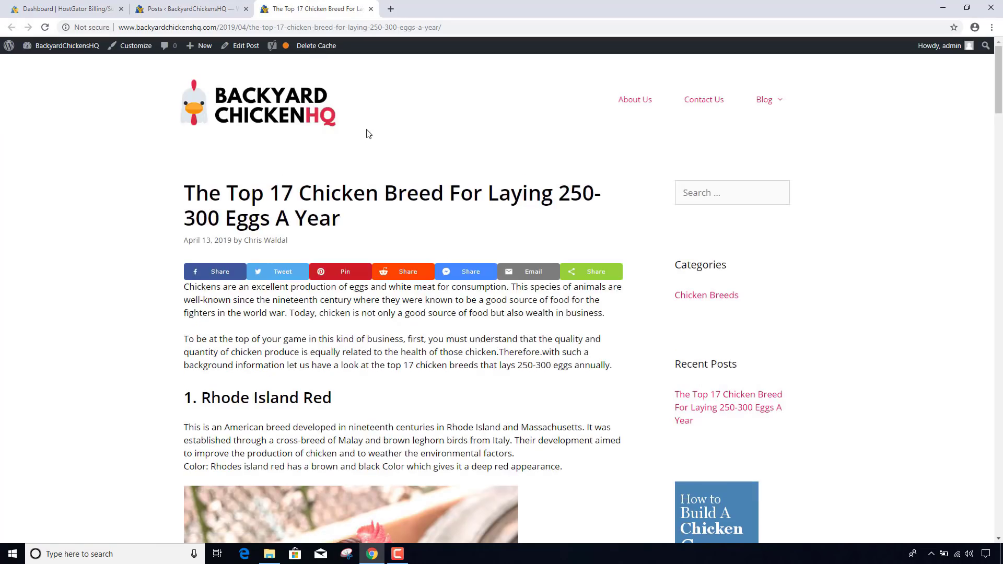